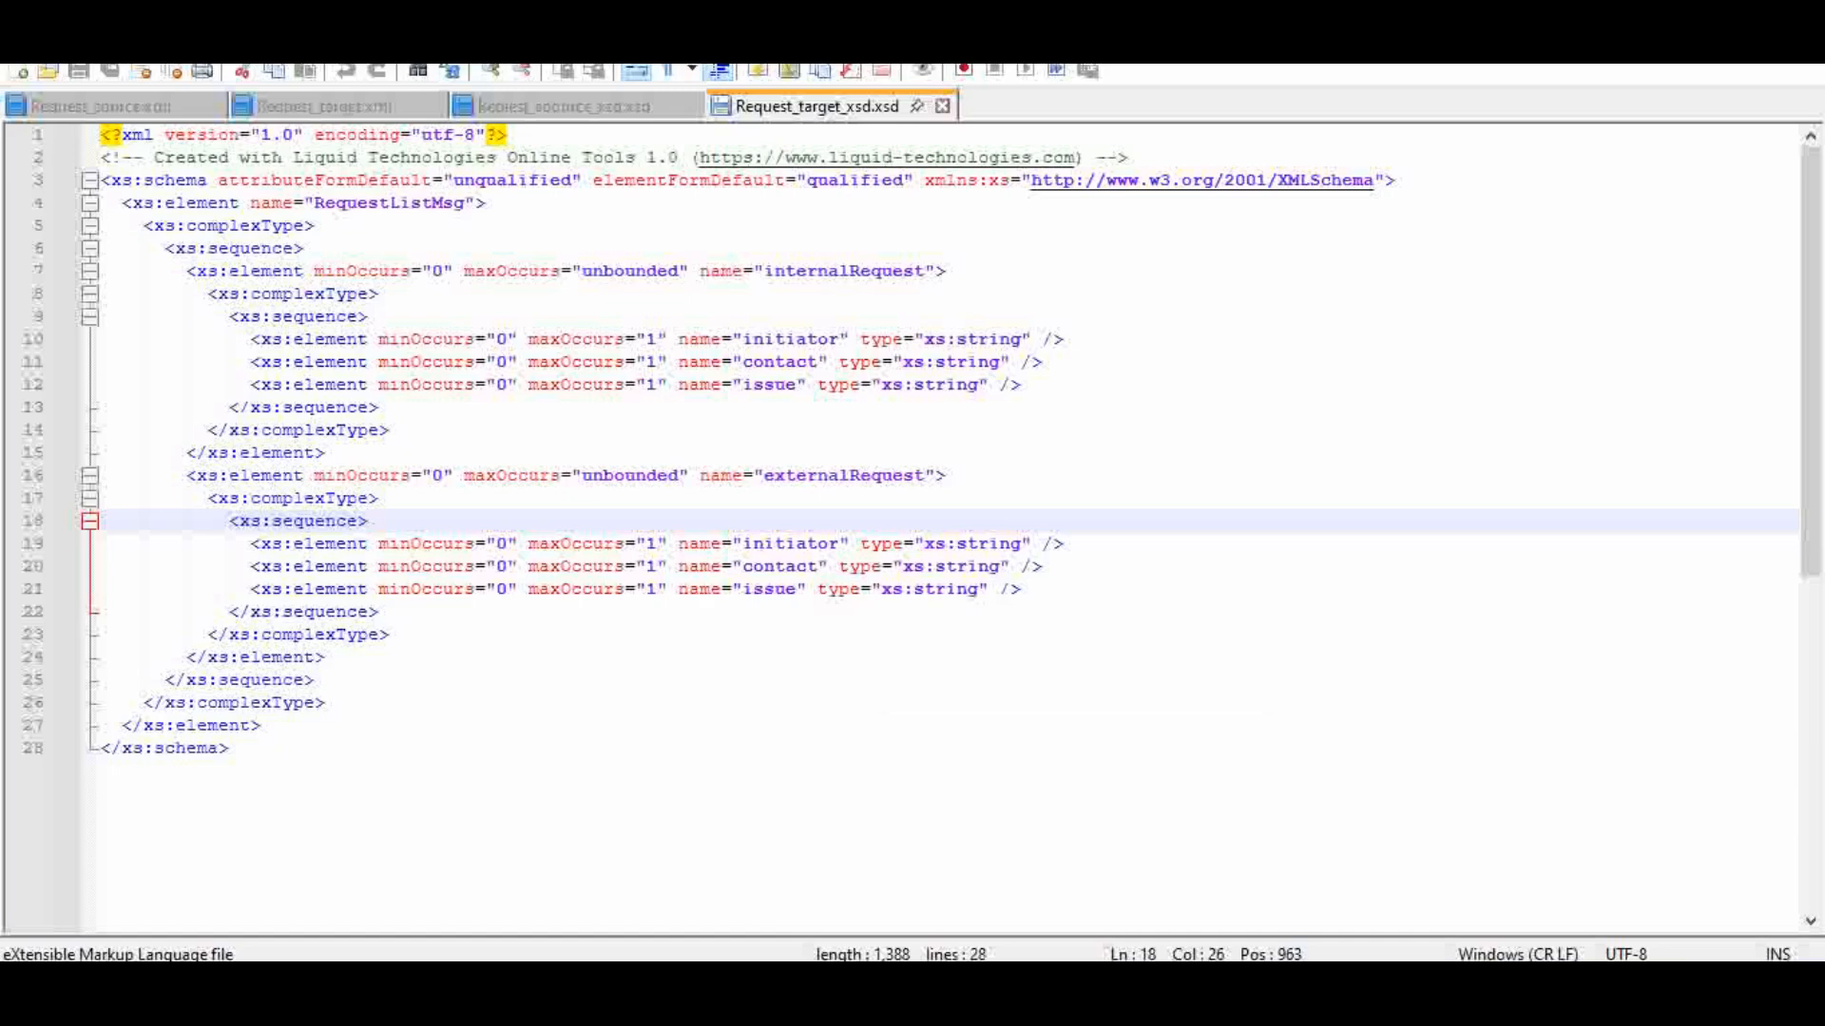
# Step: Open Request_source.xml and examine the internal and external request elements together with their type attributes
pyautogui.click(133, 107)
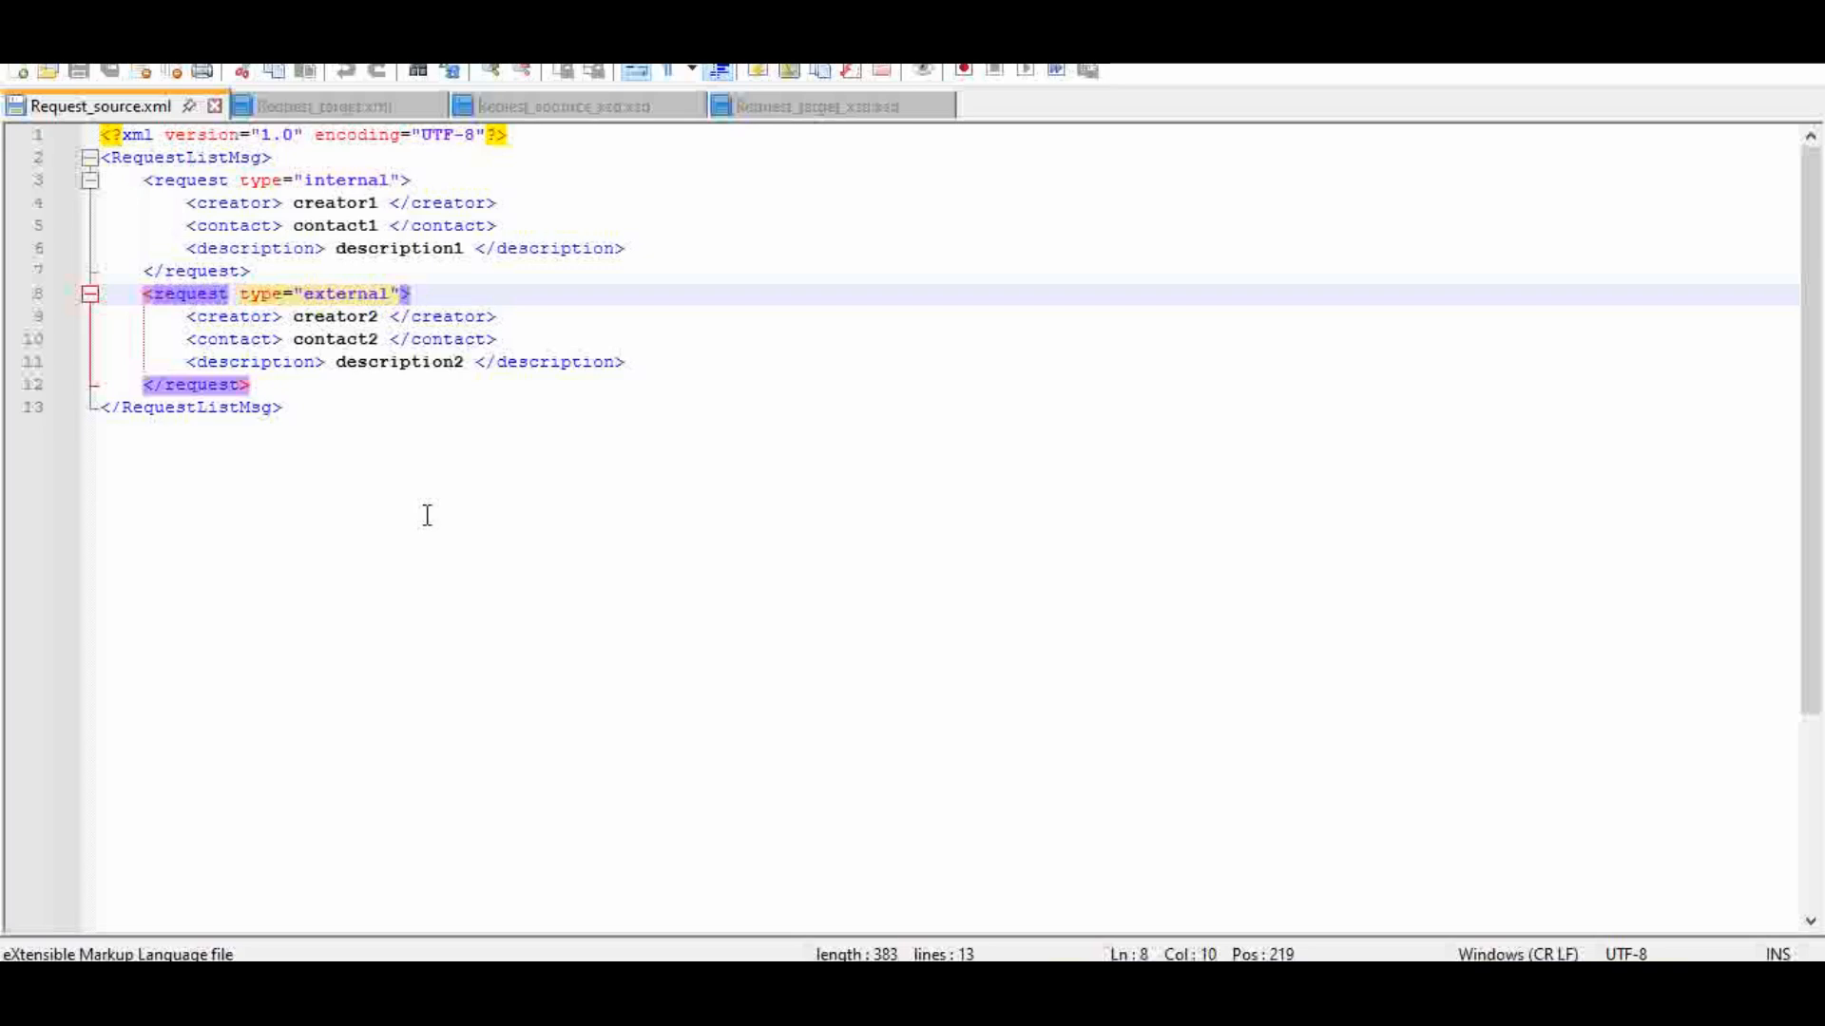
pyautogui.click(345, 420)
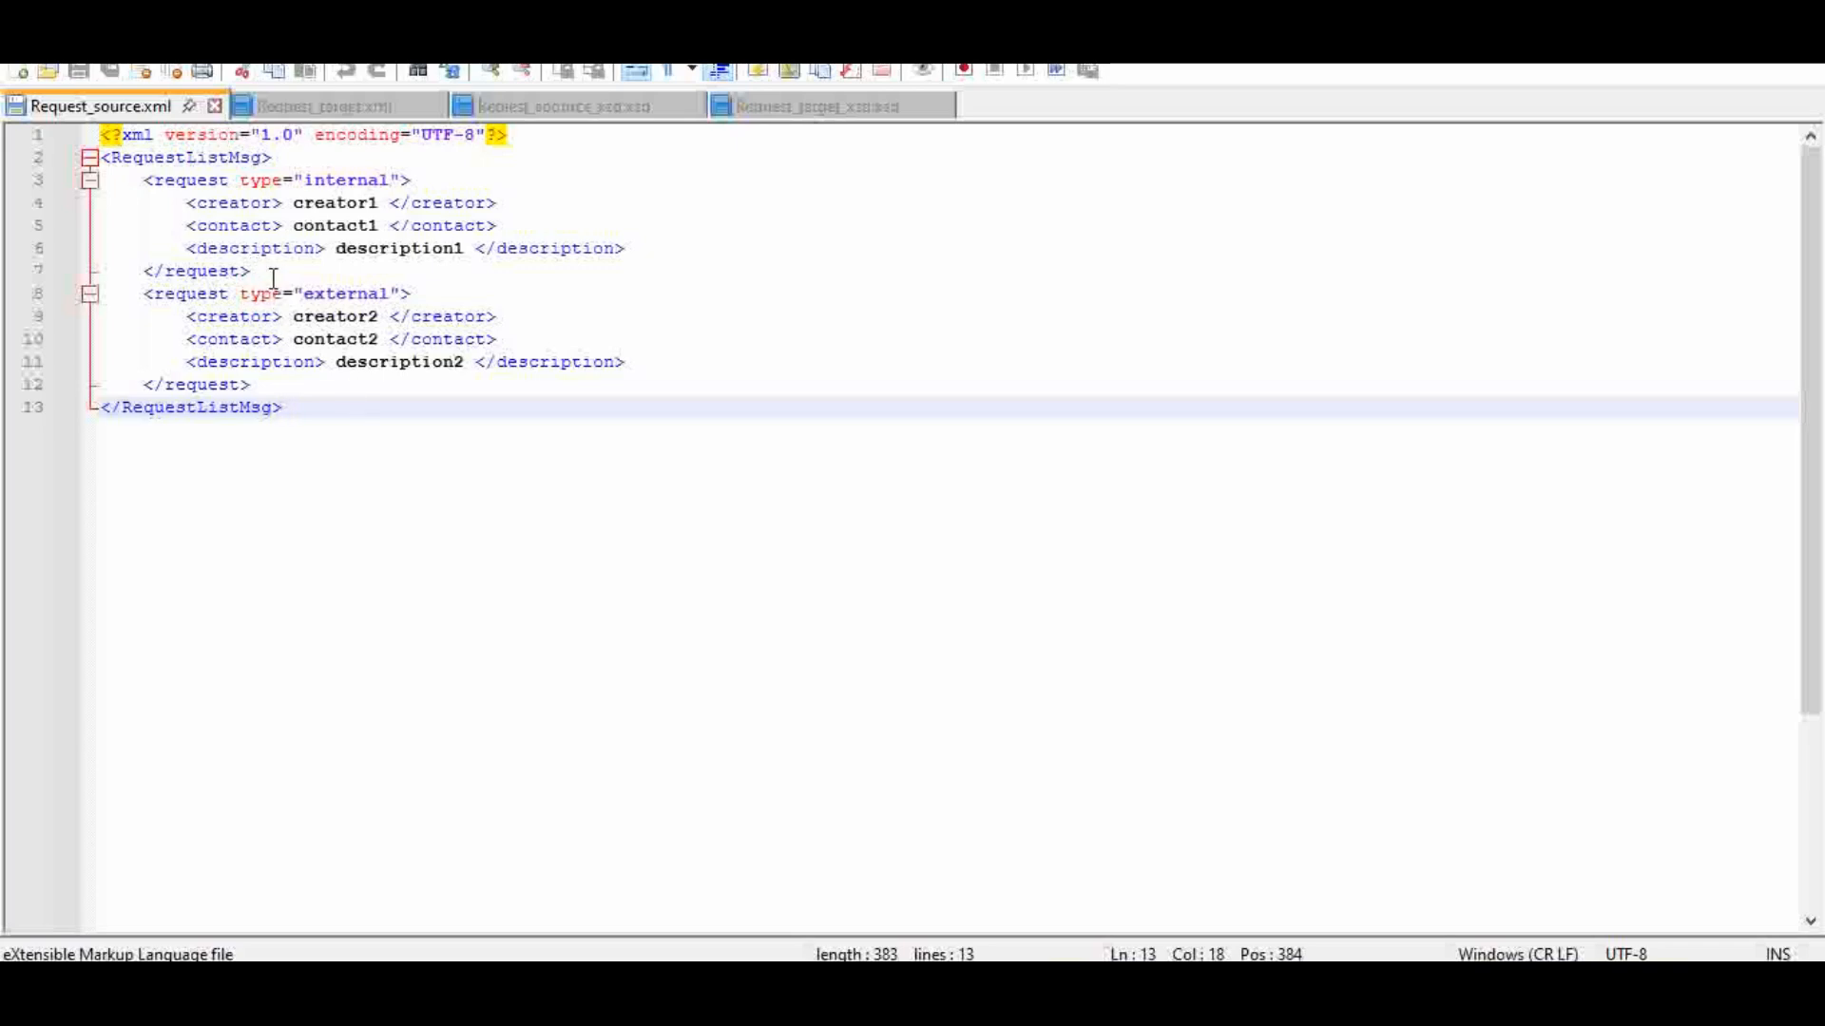
pyautogui.moveTo(273, 278); pyautogui.dragTo(112, 179)
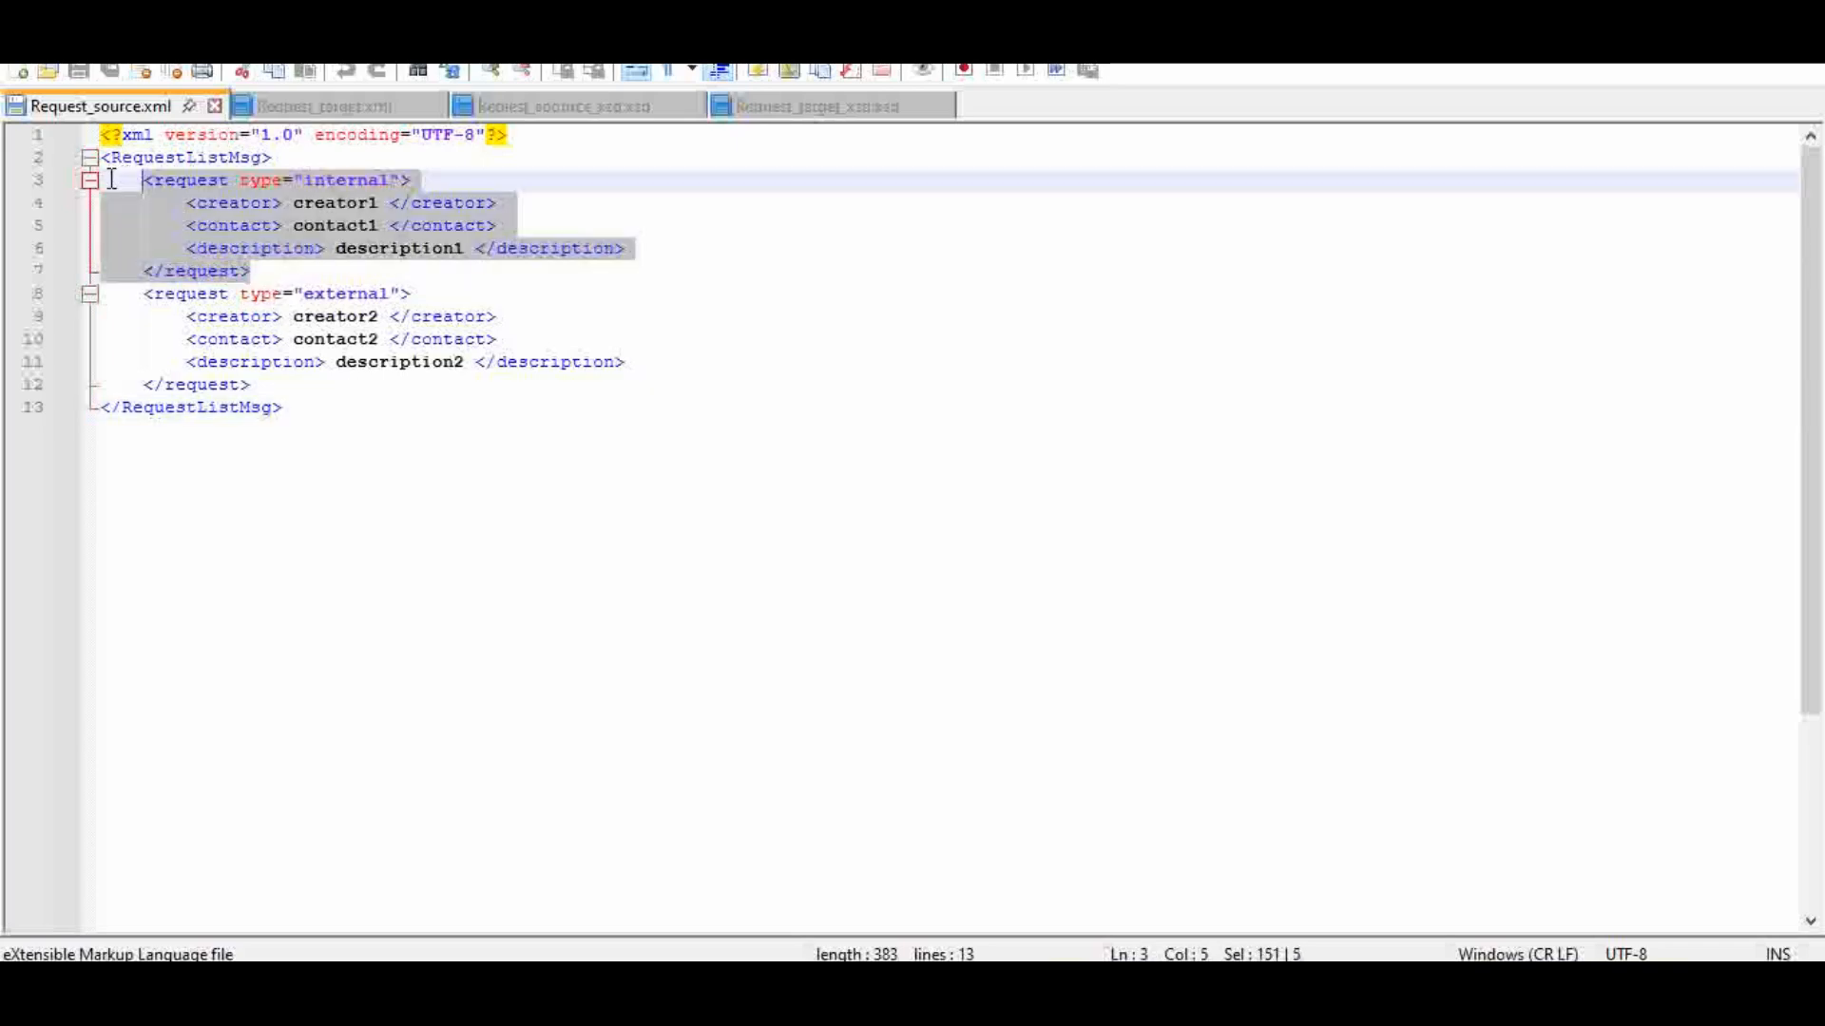
pyautogui.click(445, 514)
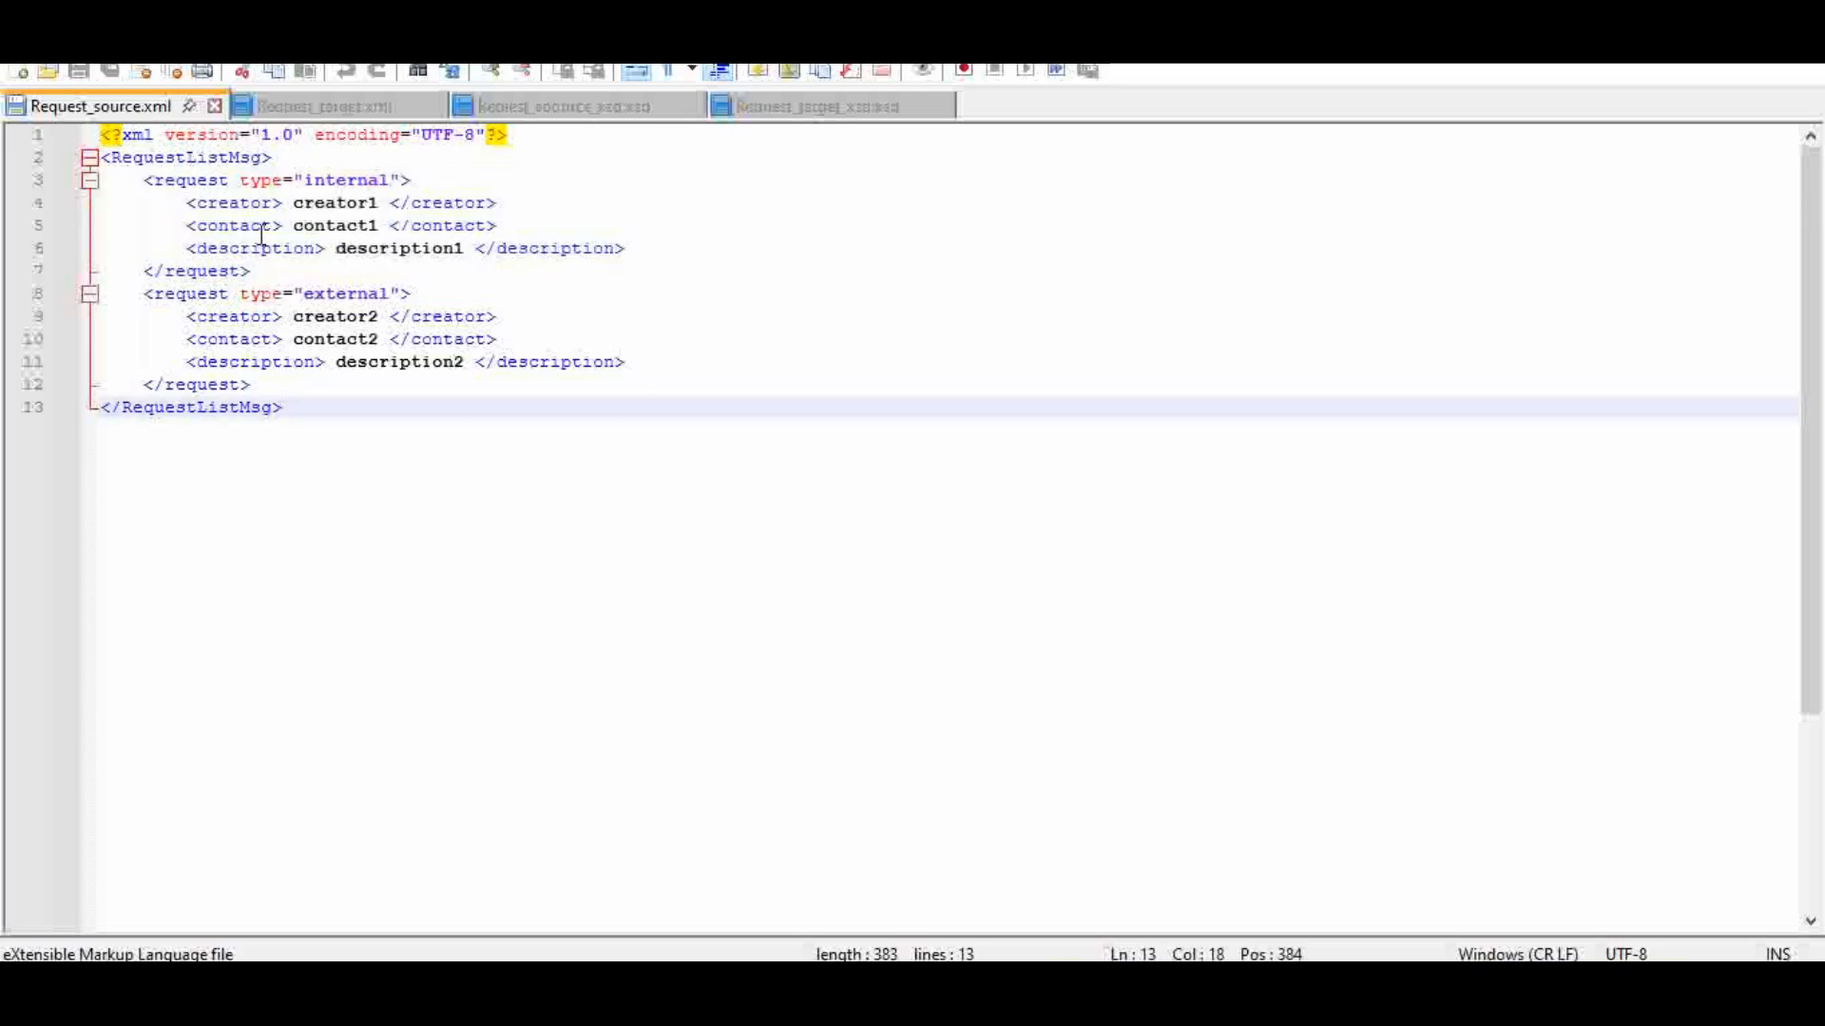
pyautogui.click(209, 272)
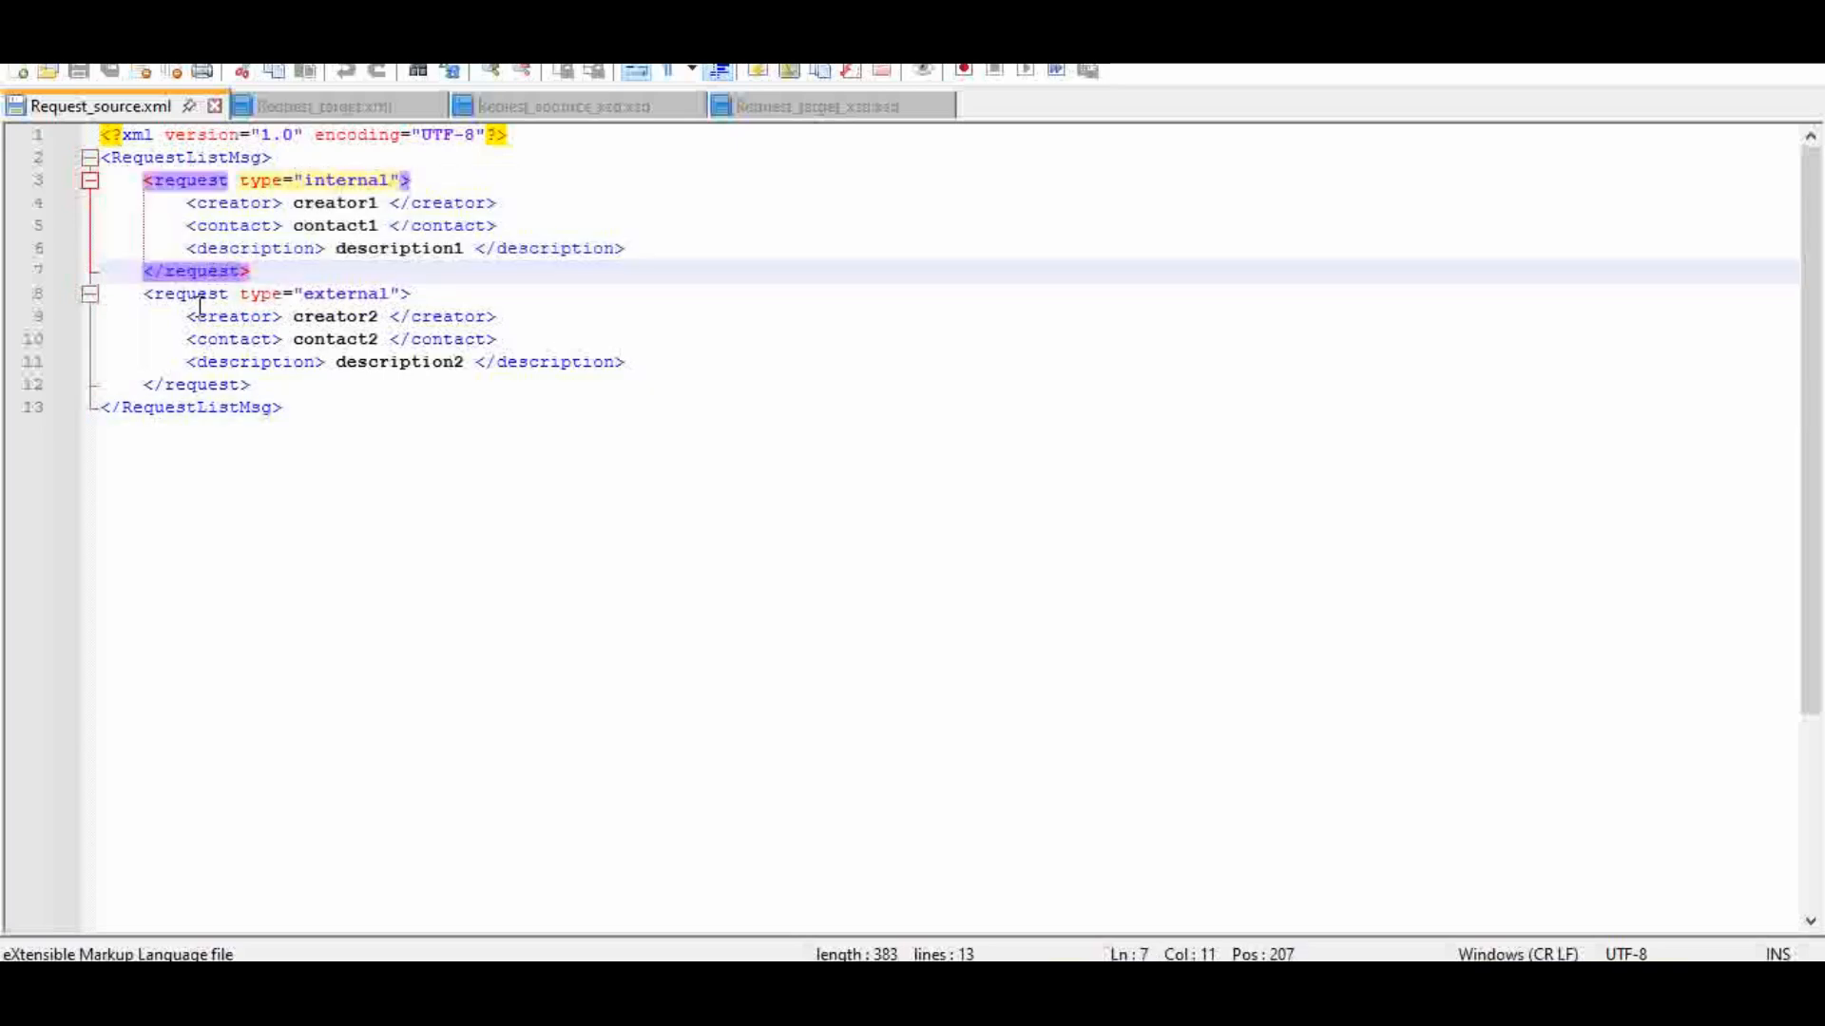
pyautogui.click(197, 297)
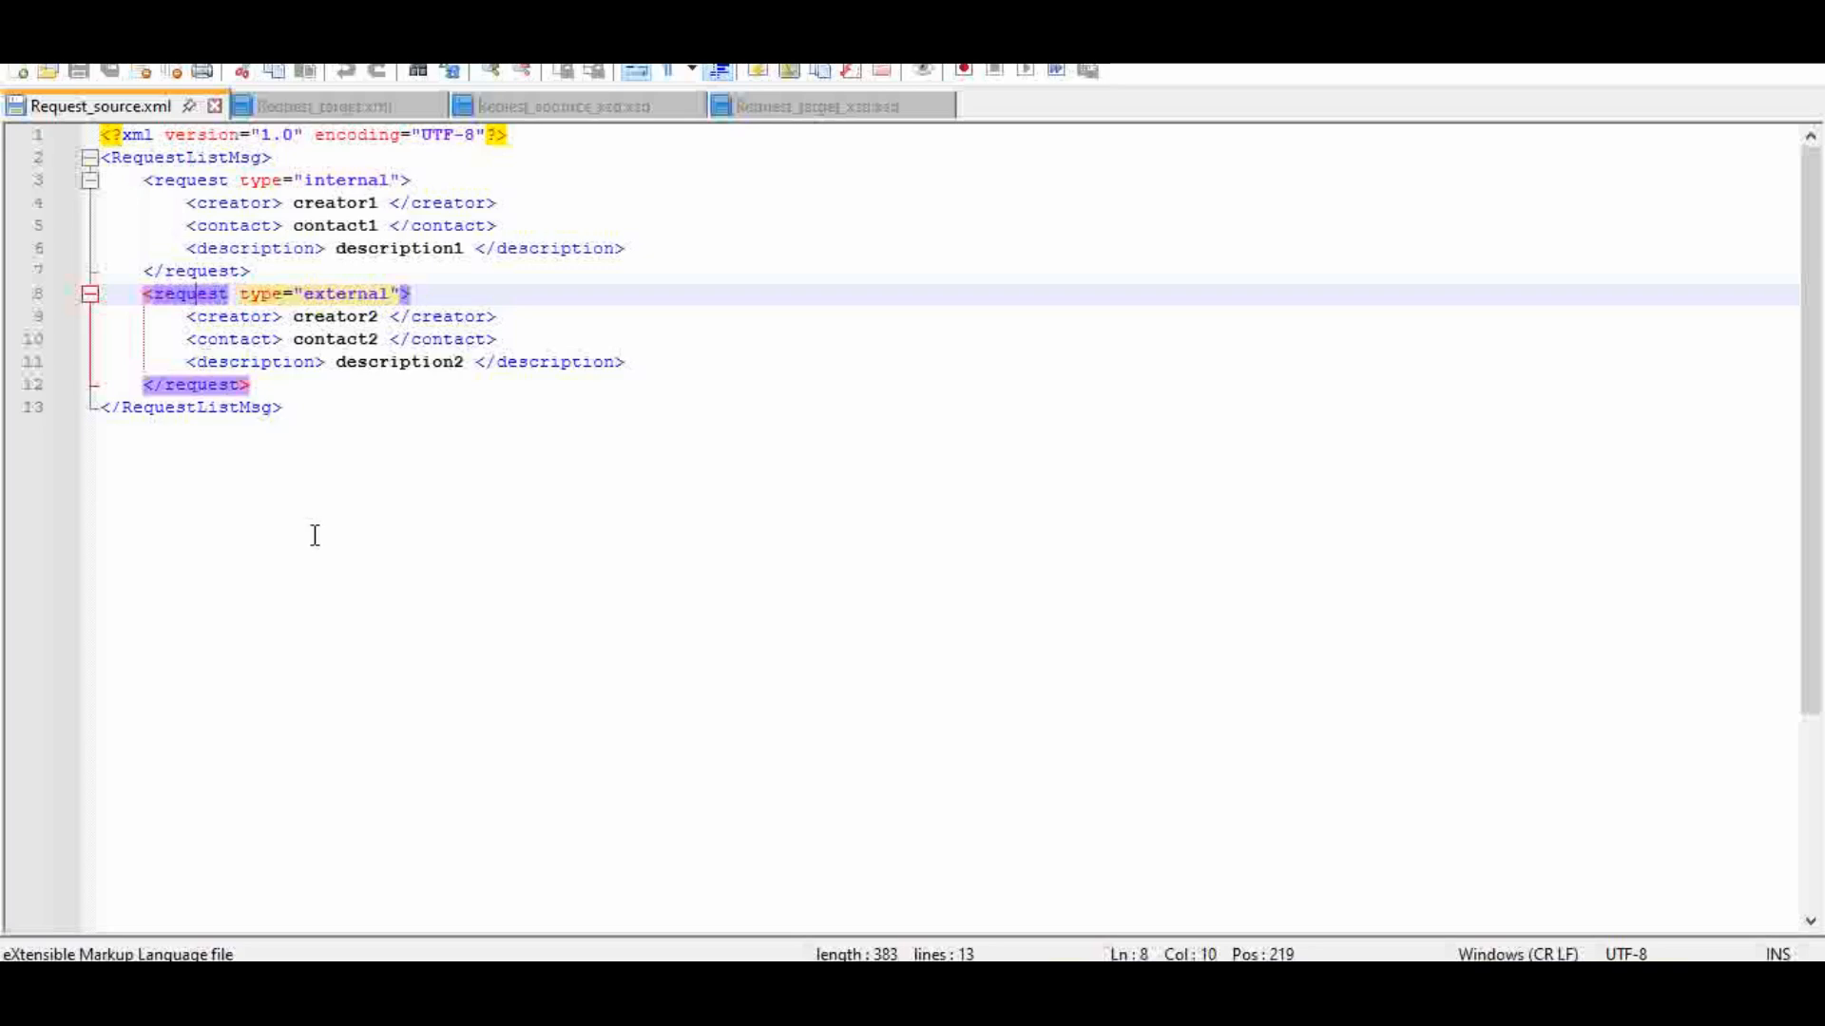
pyautogui.click(186, 180)
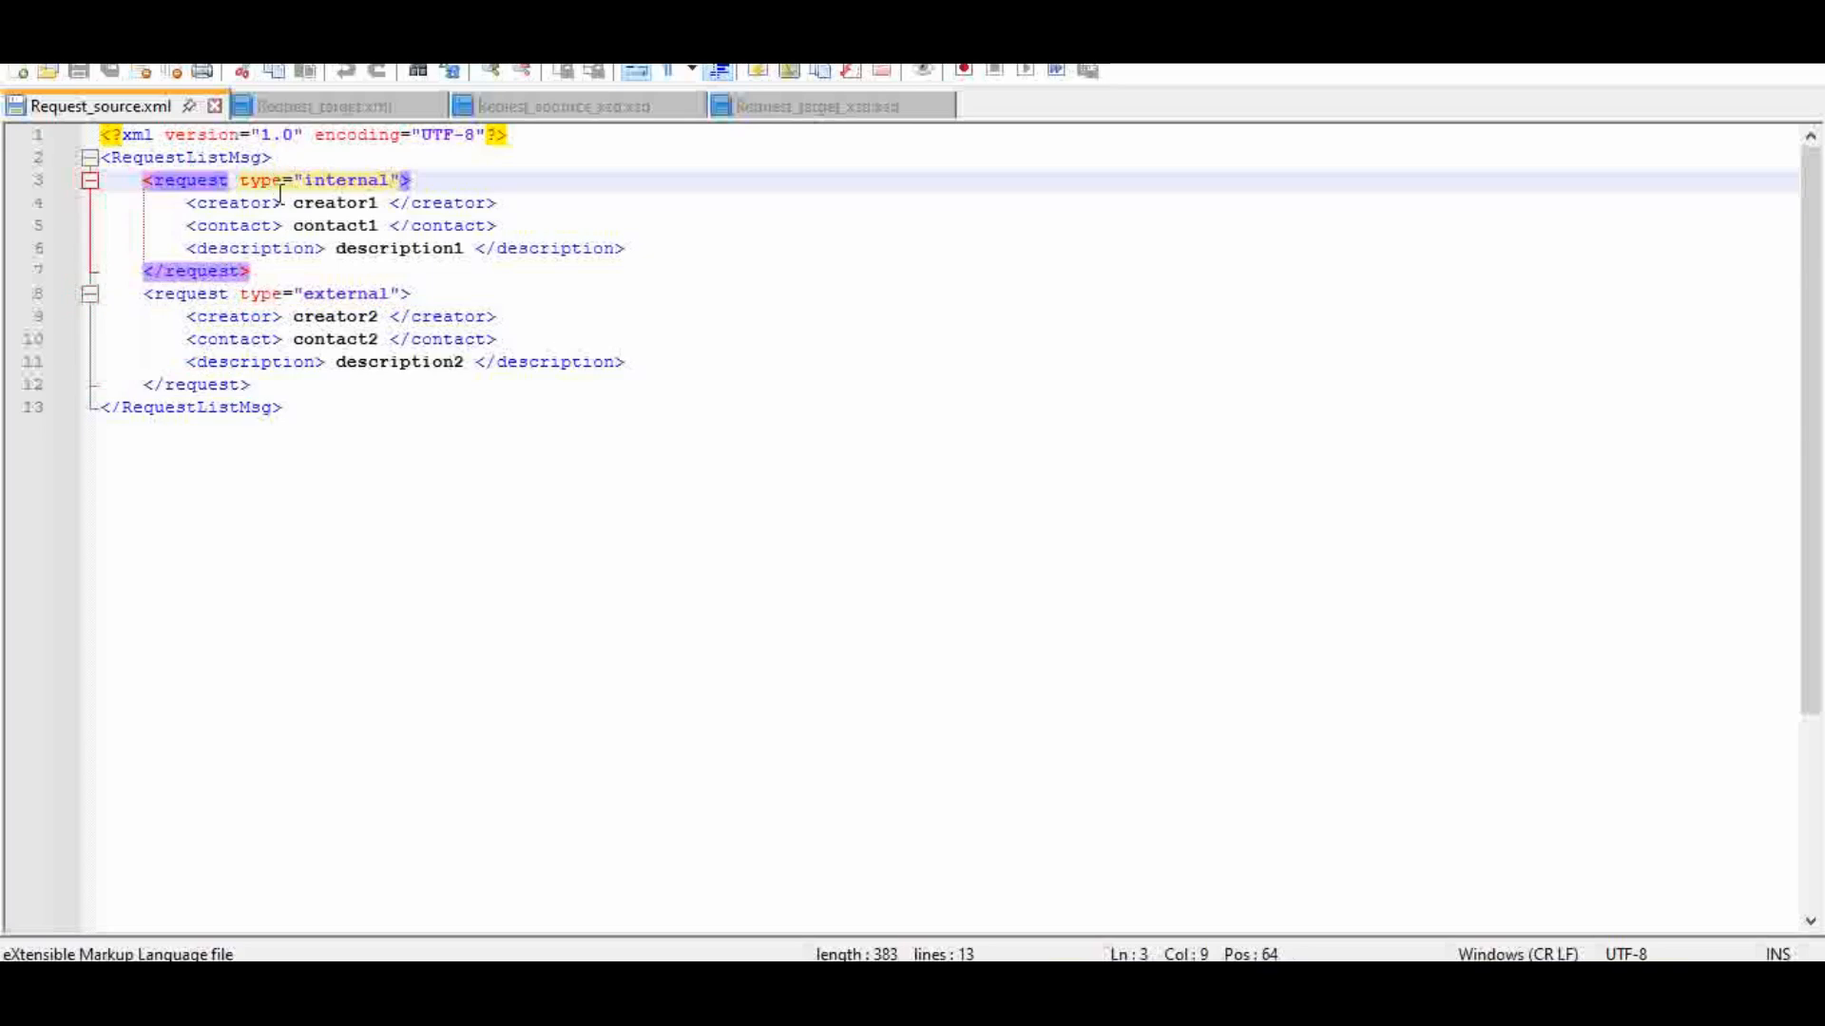
pyautogui.click(335, 181)
pyautogui.click(260, 293)
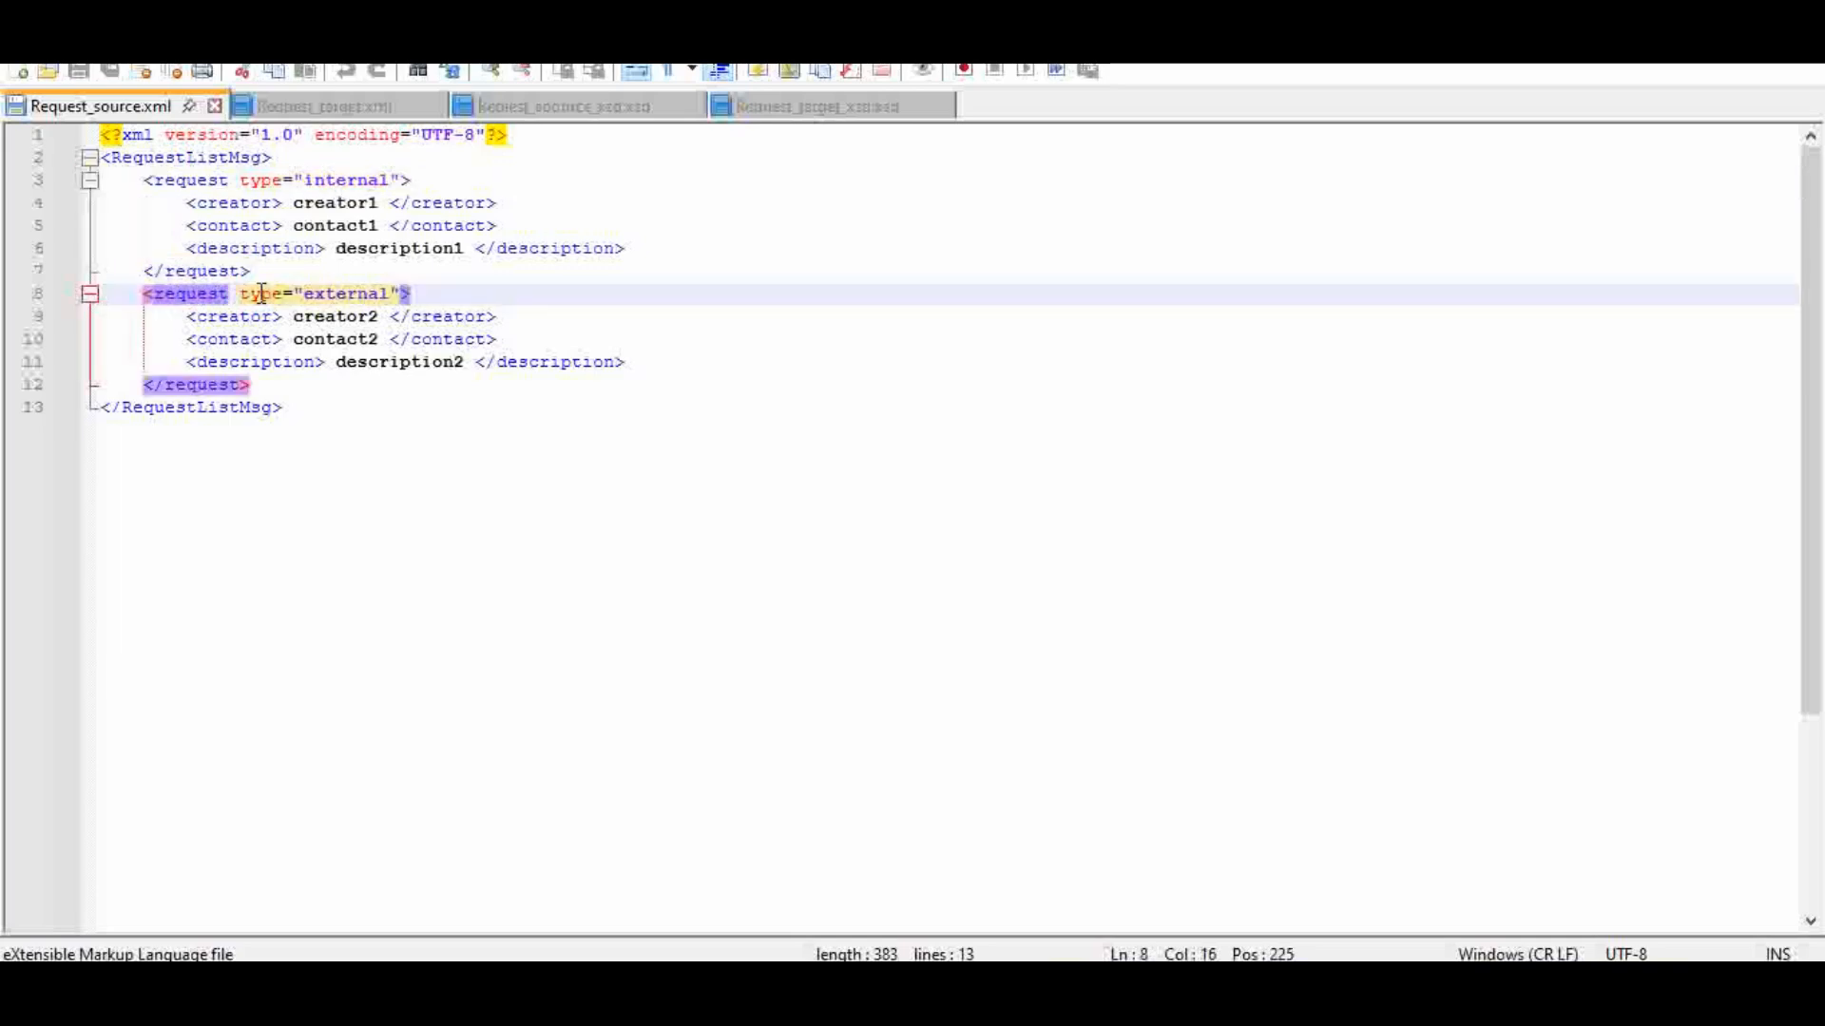
# Step: Examine the child elements of the internal request in Request_source.xml, and compare the two complete request blocks
pyautogui.click(245, 225)
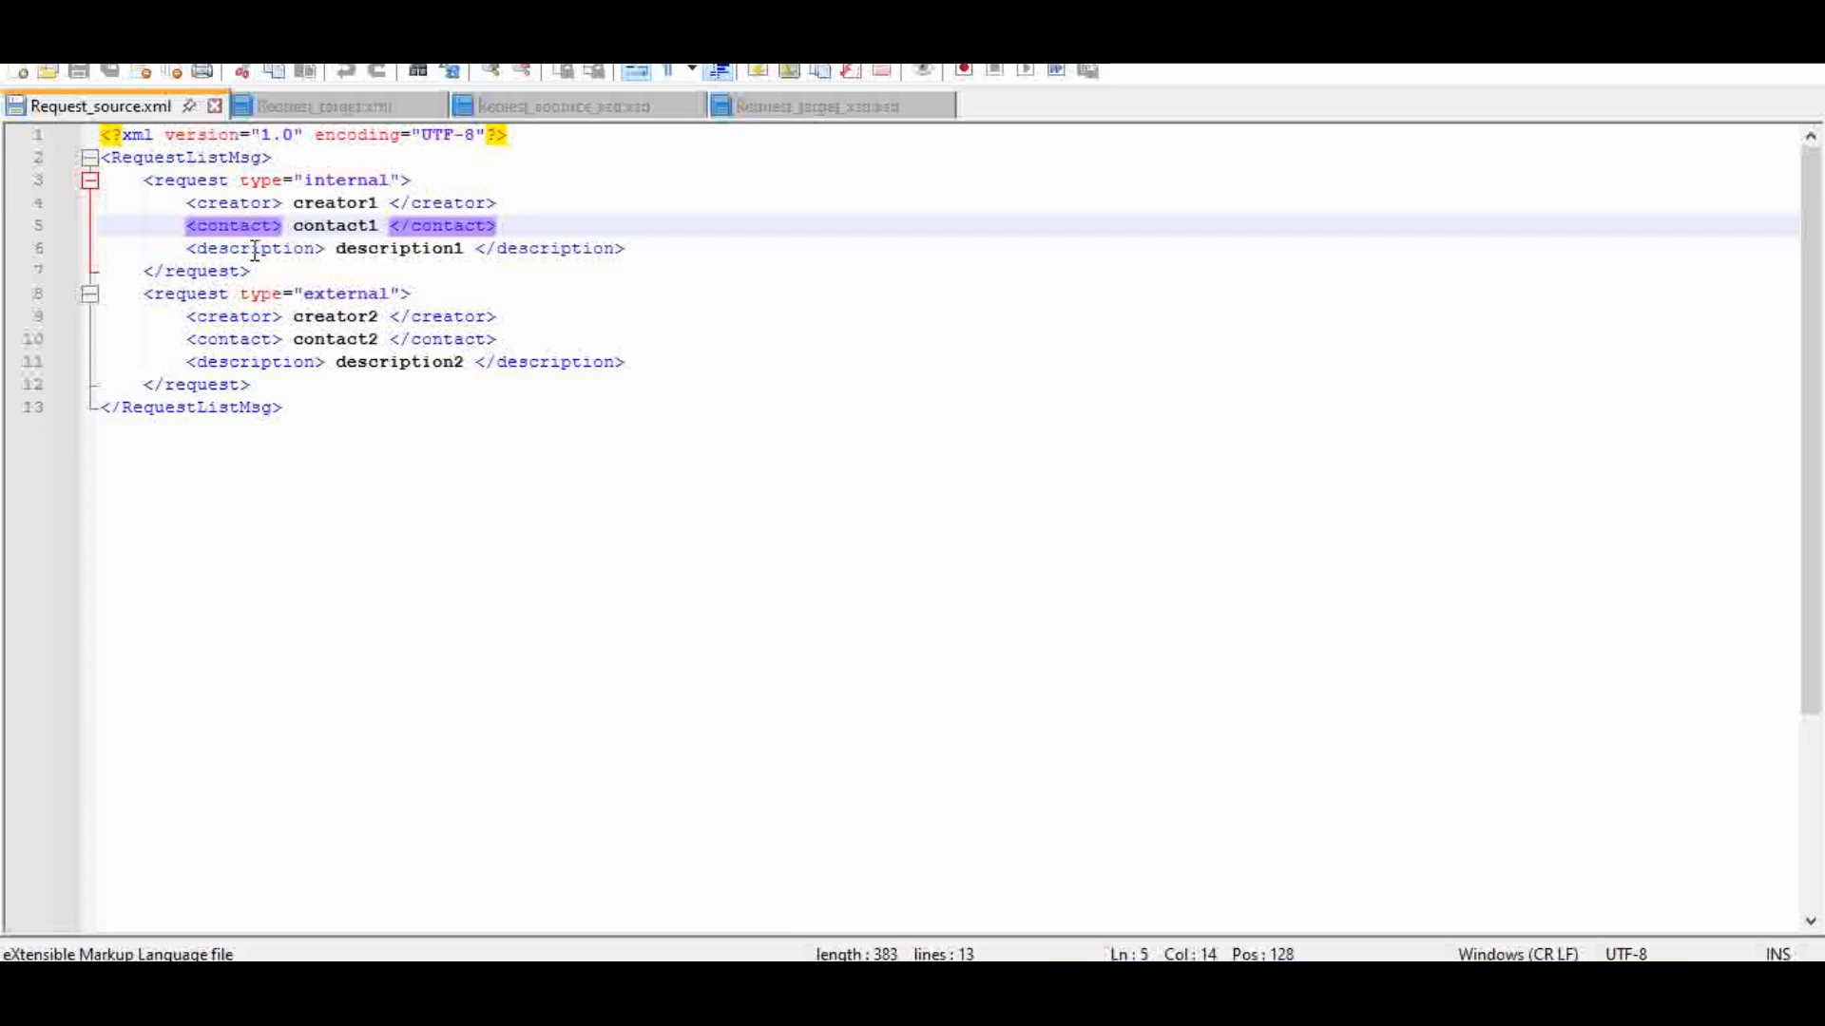
pyautogui.click(259, 248)
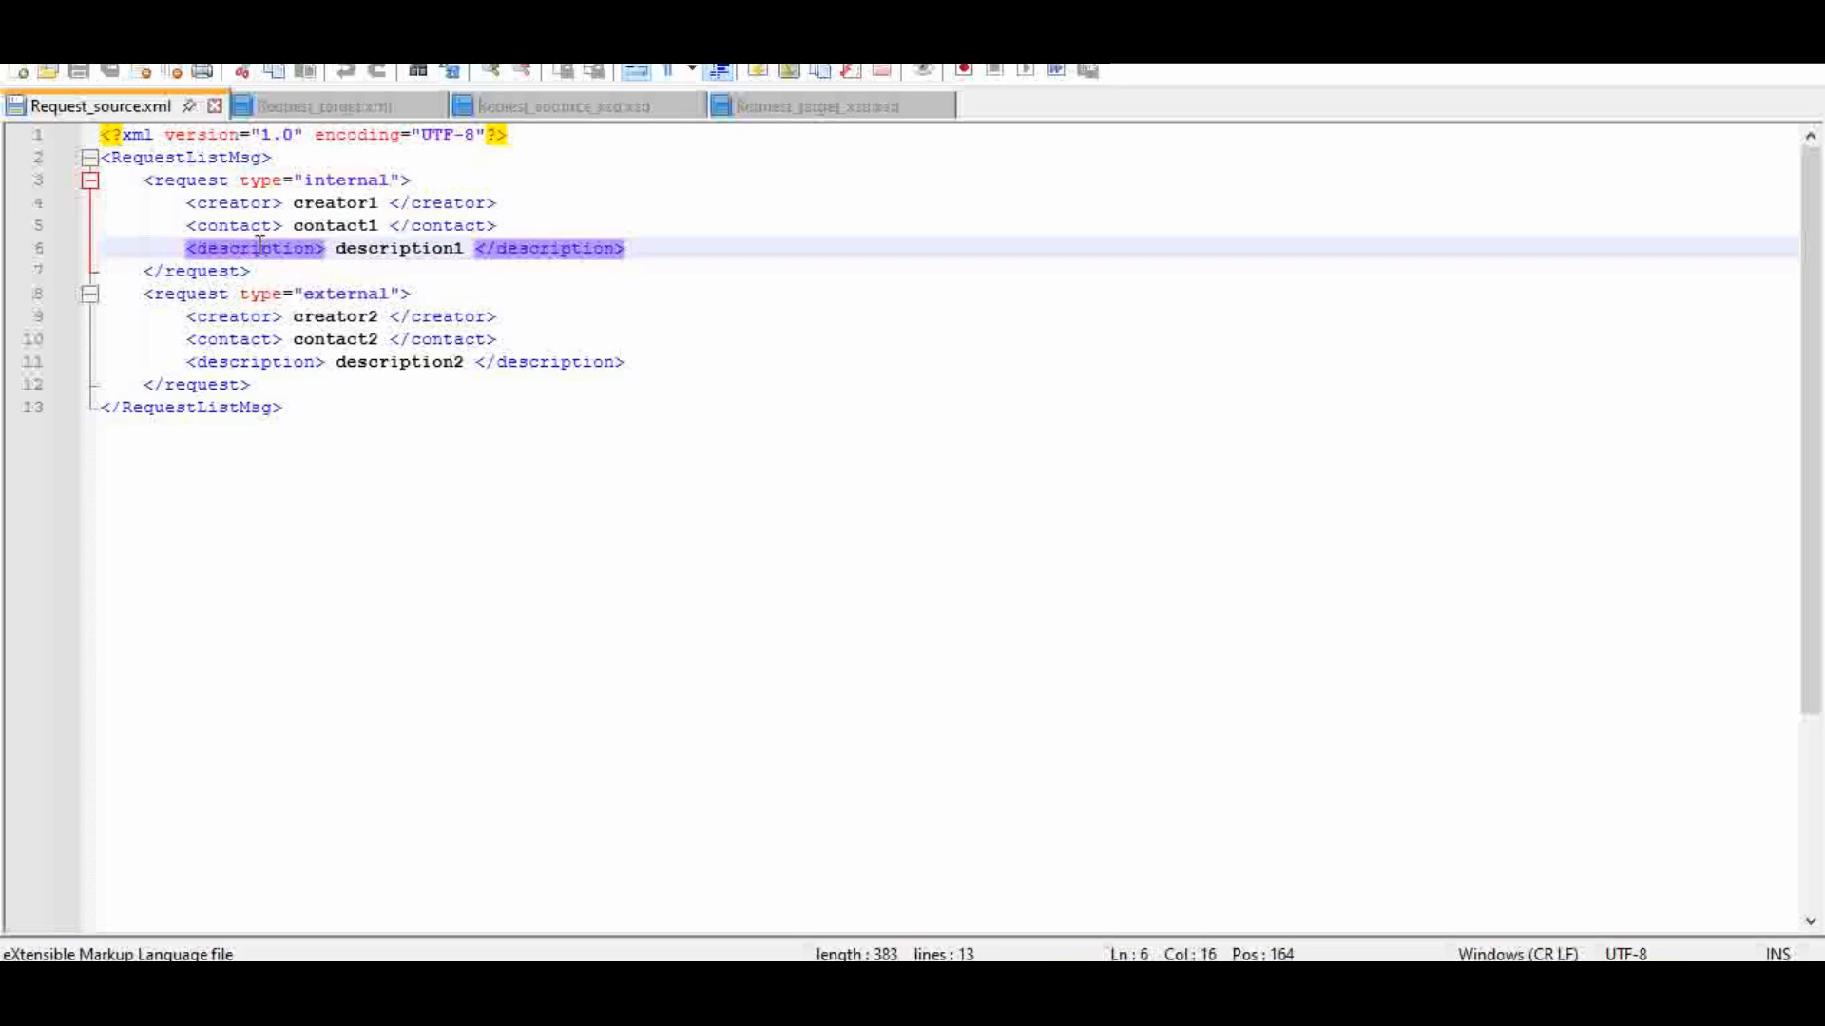
pyautogui.click(526, 173)
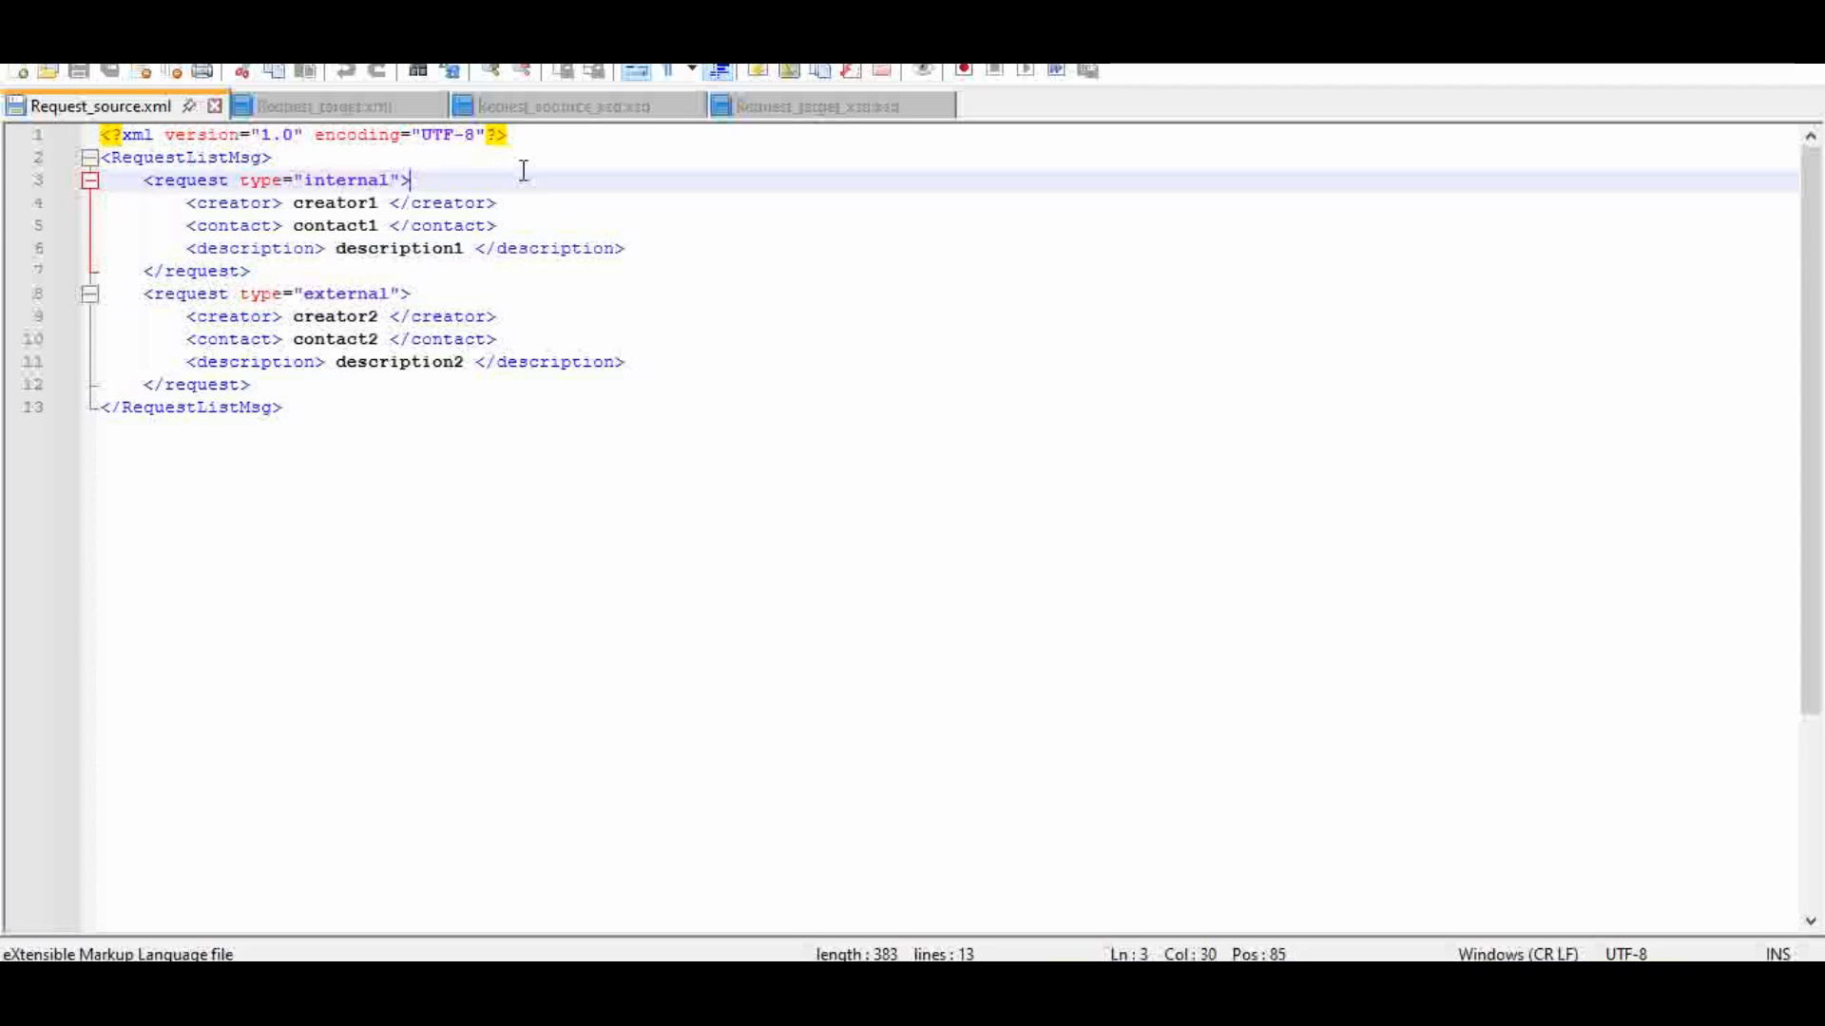
pyautogui.moveTo(275, 270); pyautogui.dragTo(80, 181)
pyautogui.moveTo(268, 384); pyautogui.dragTo(57, 306)
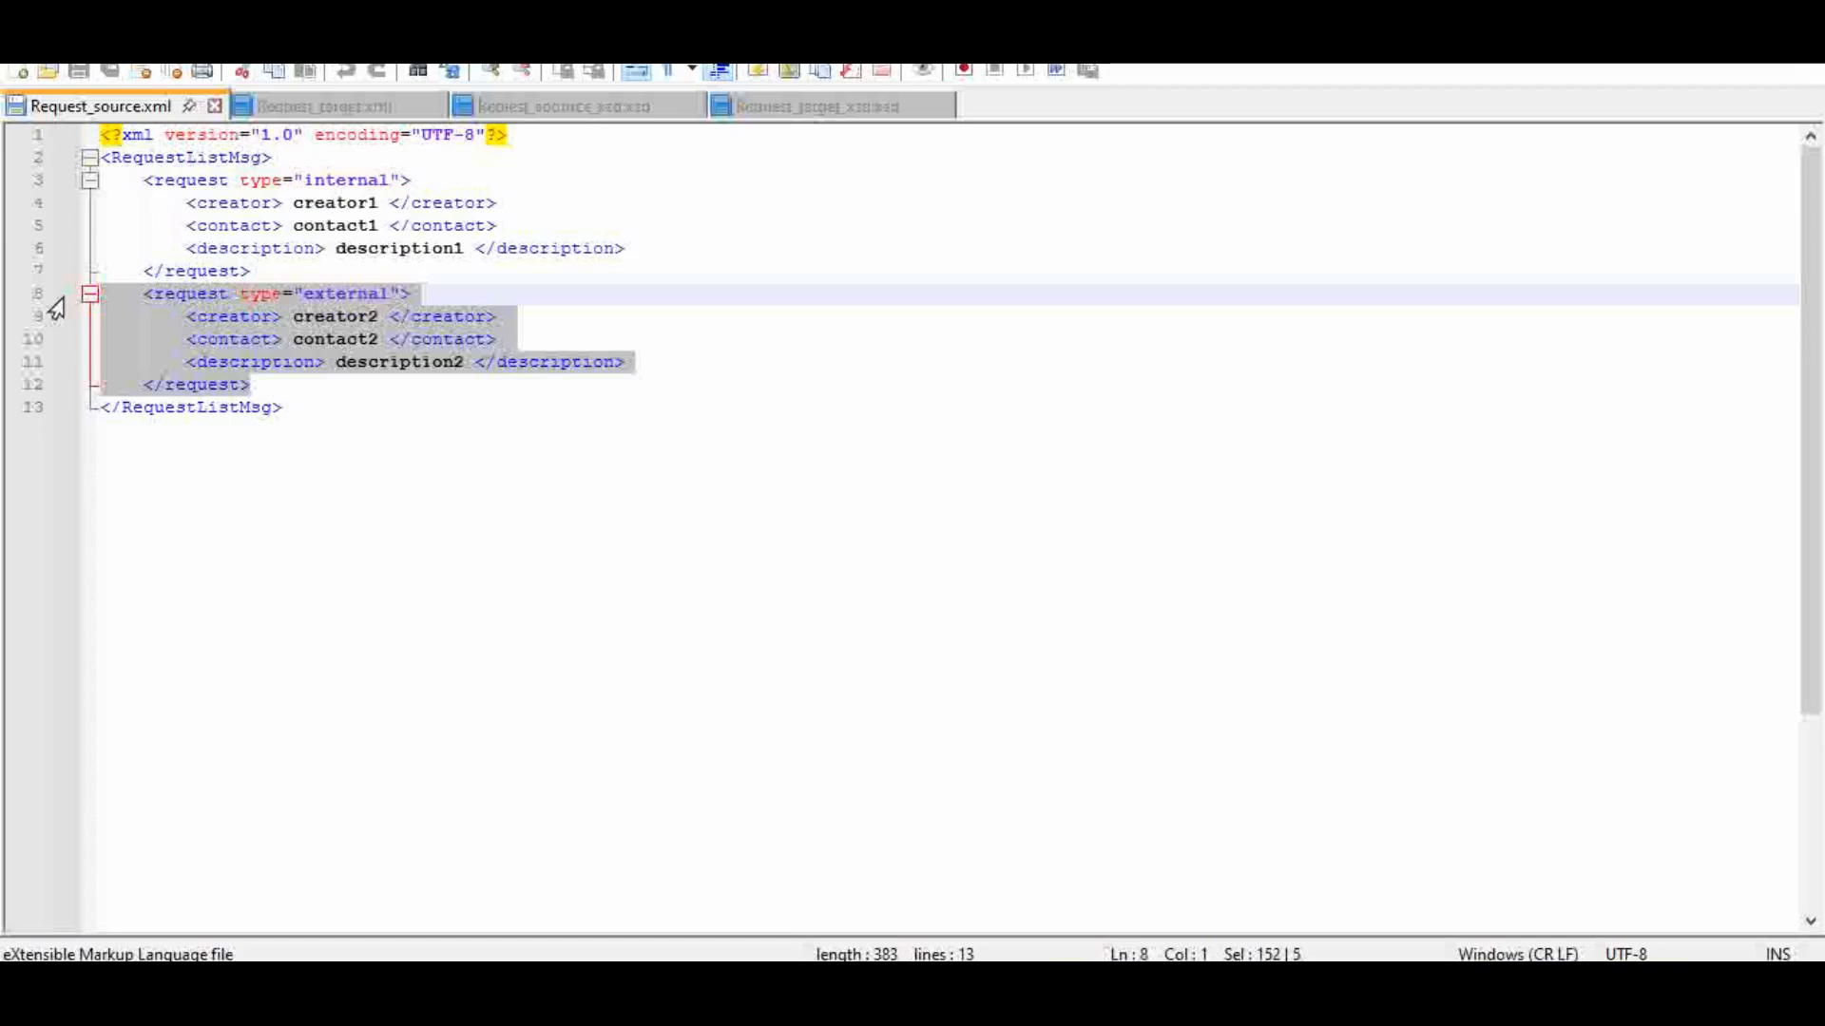
pyautogui.click(276, 338)
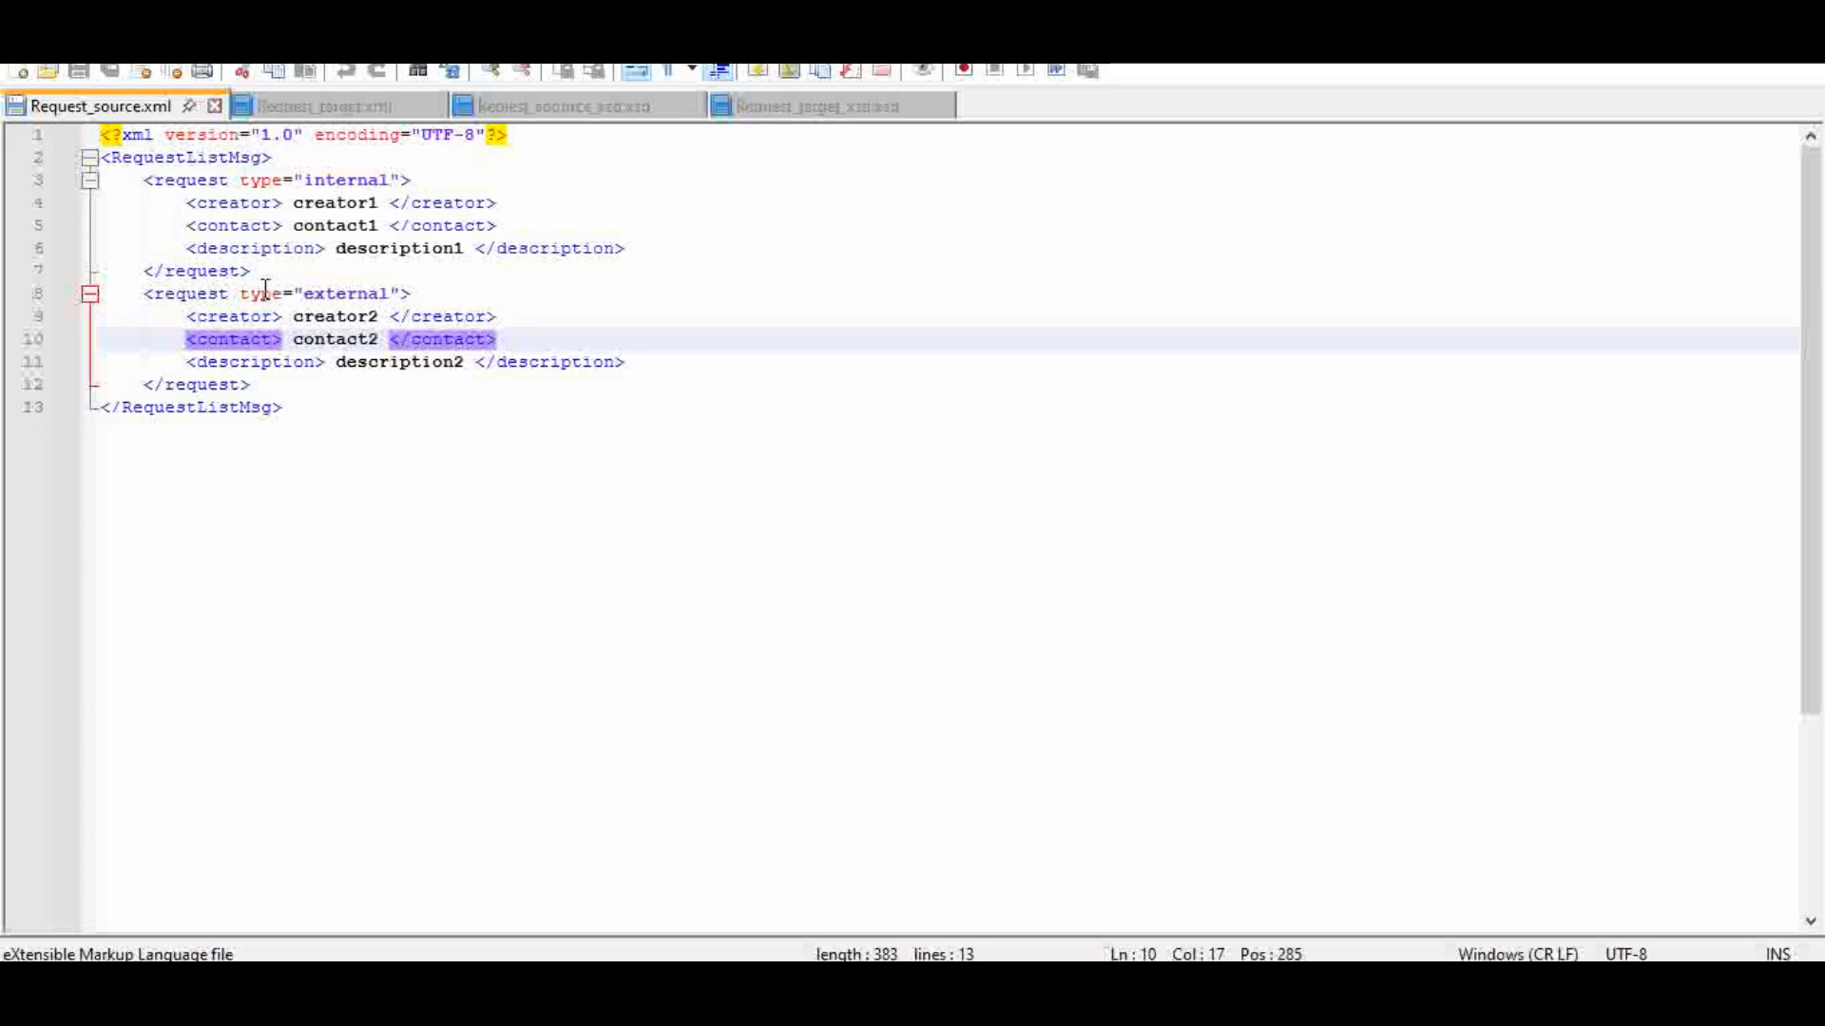
pyautogui.click(265, 293)
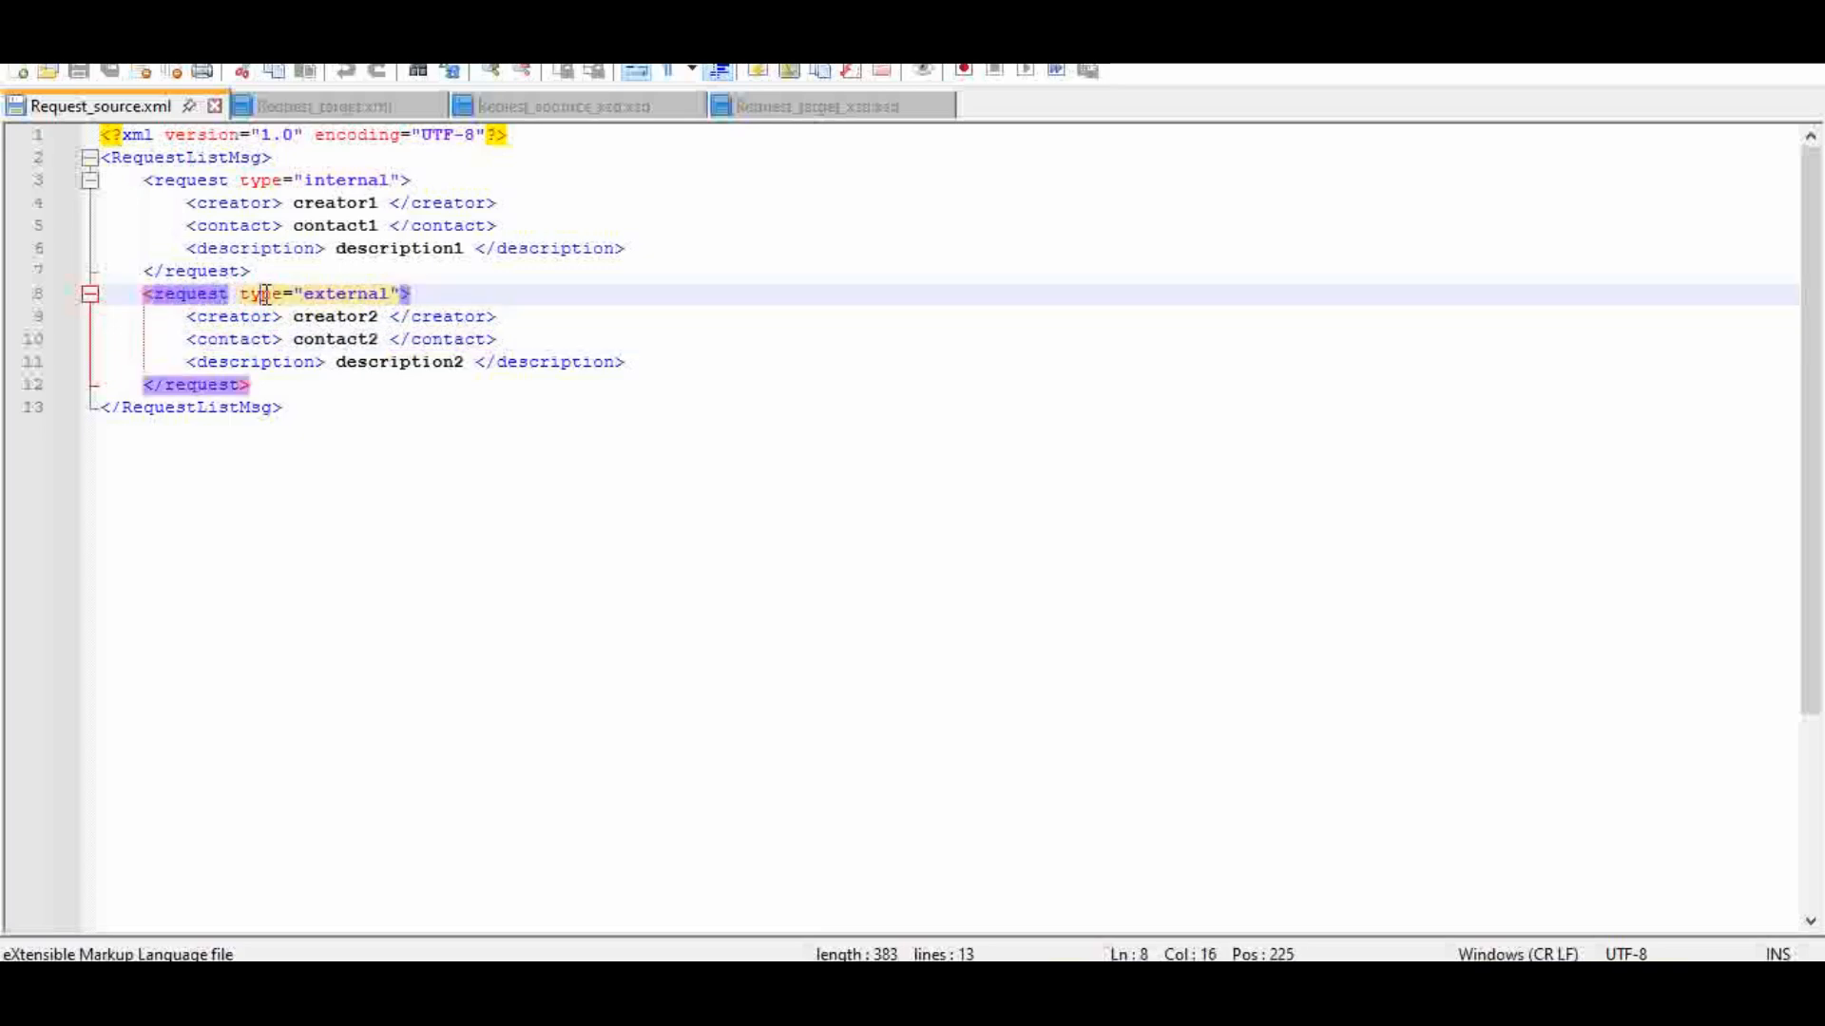
pyautogui.click(264, 180)
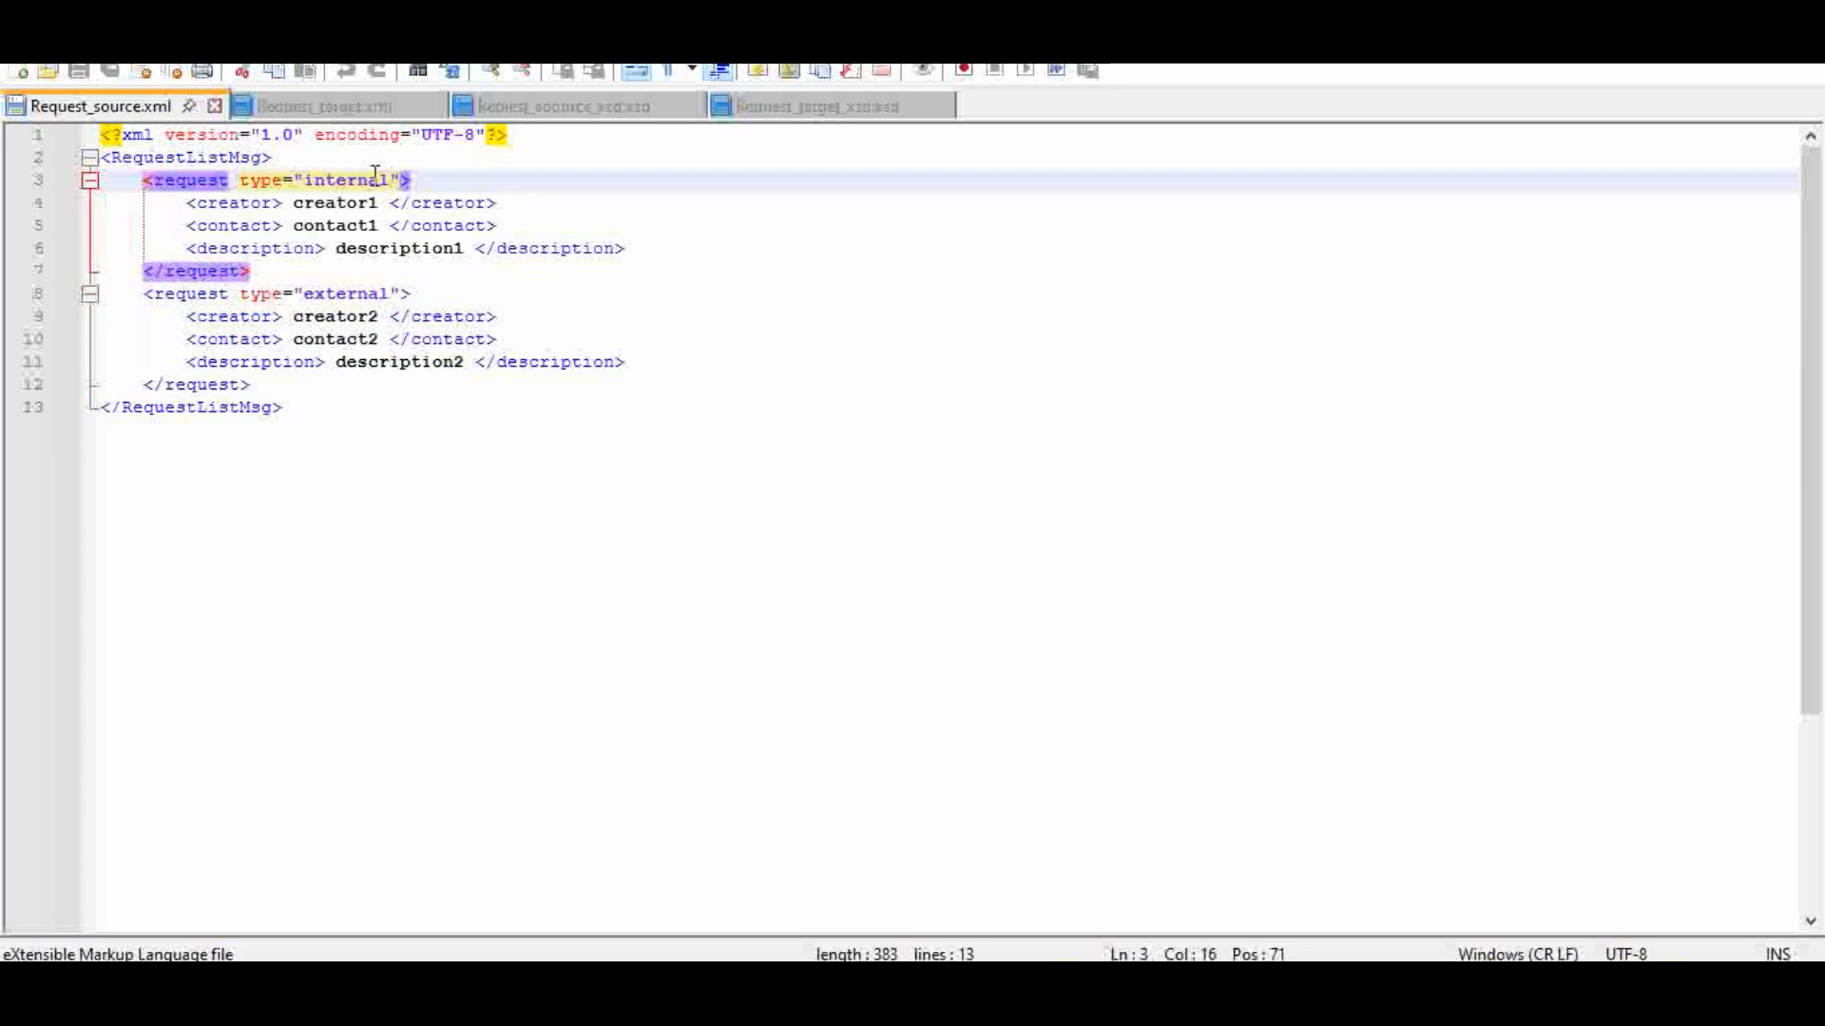
# Step: Open Request_target.xml and examine the internalRequest and externalRequest elements
pyautogui.click(369, 112)
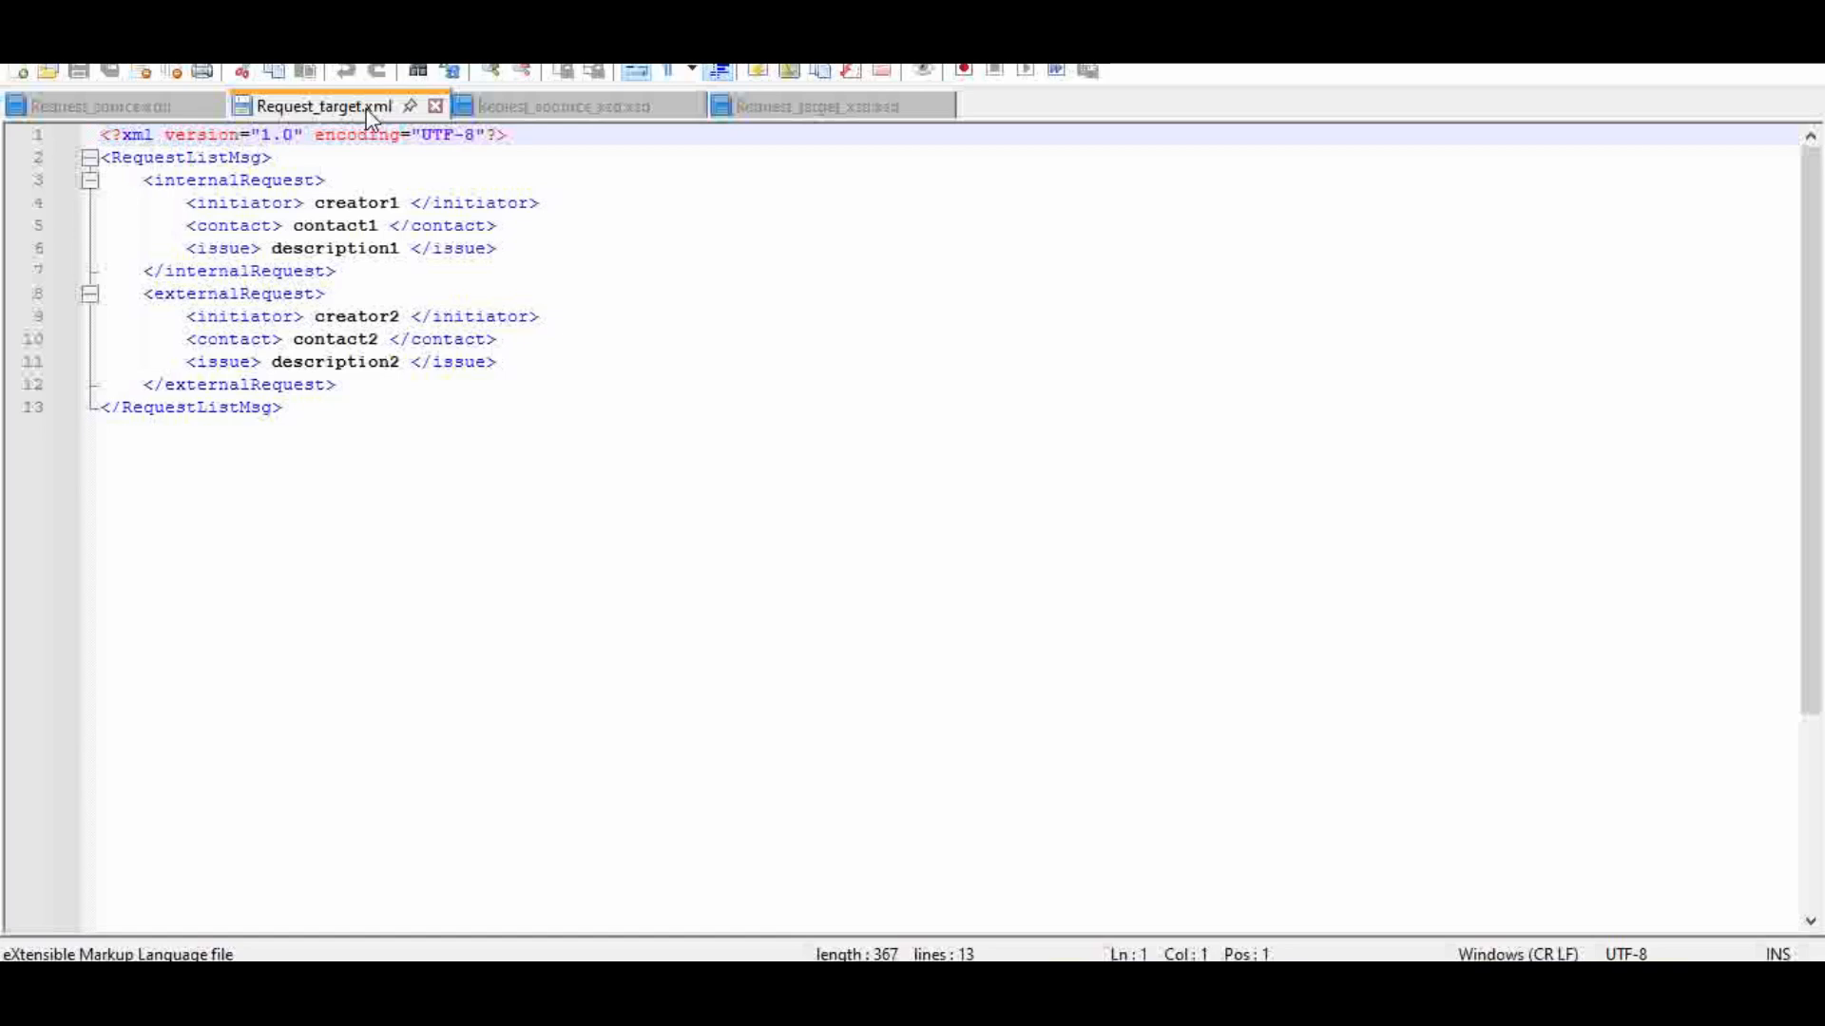
pyautogui.click(354, 270)
pyautogui.moveTo(354, 270); pyautogui.dragTo(113, 196)
pyautogui.click(266, 177)
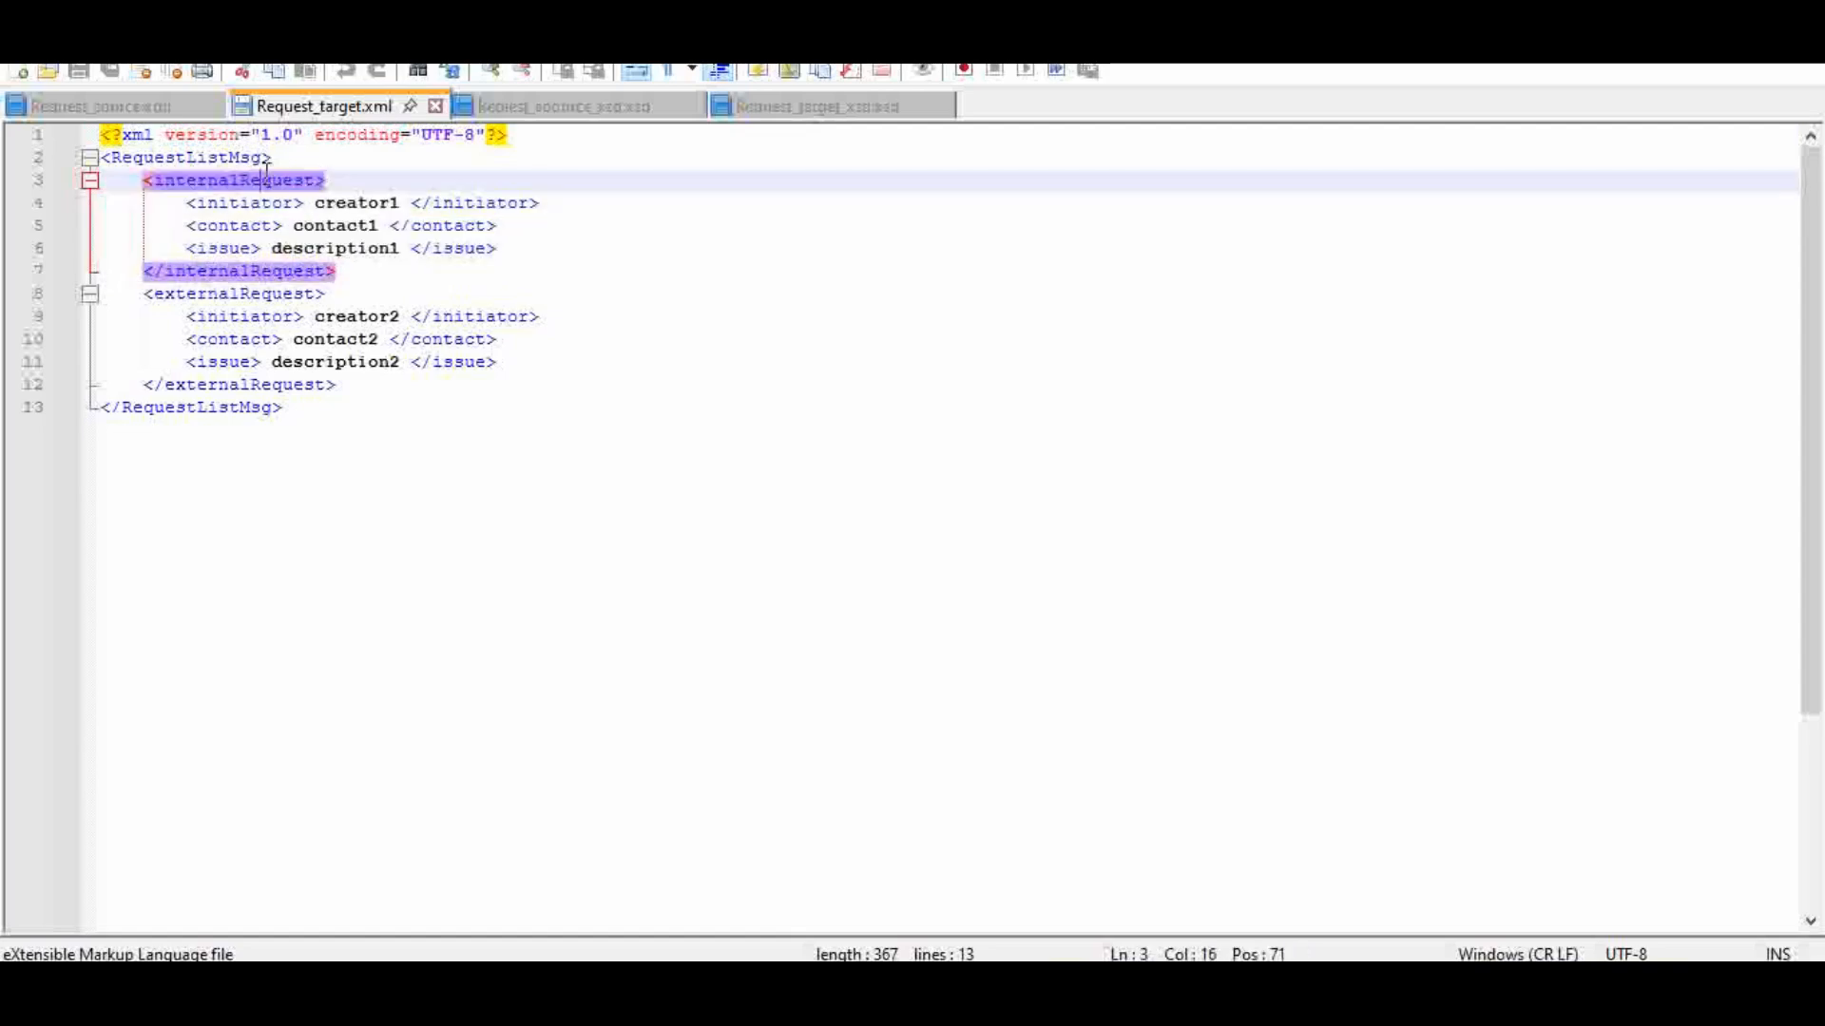
pyautogui.click(261, 294)
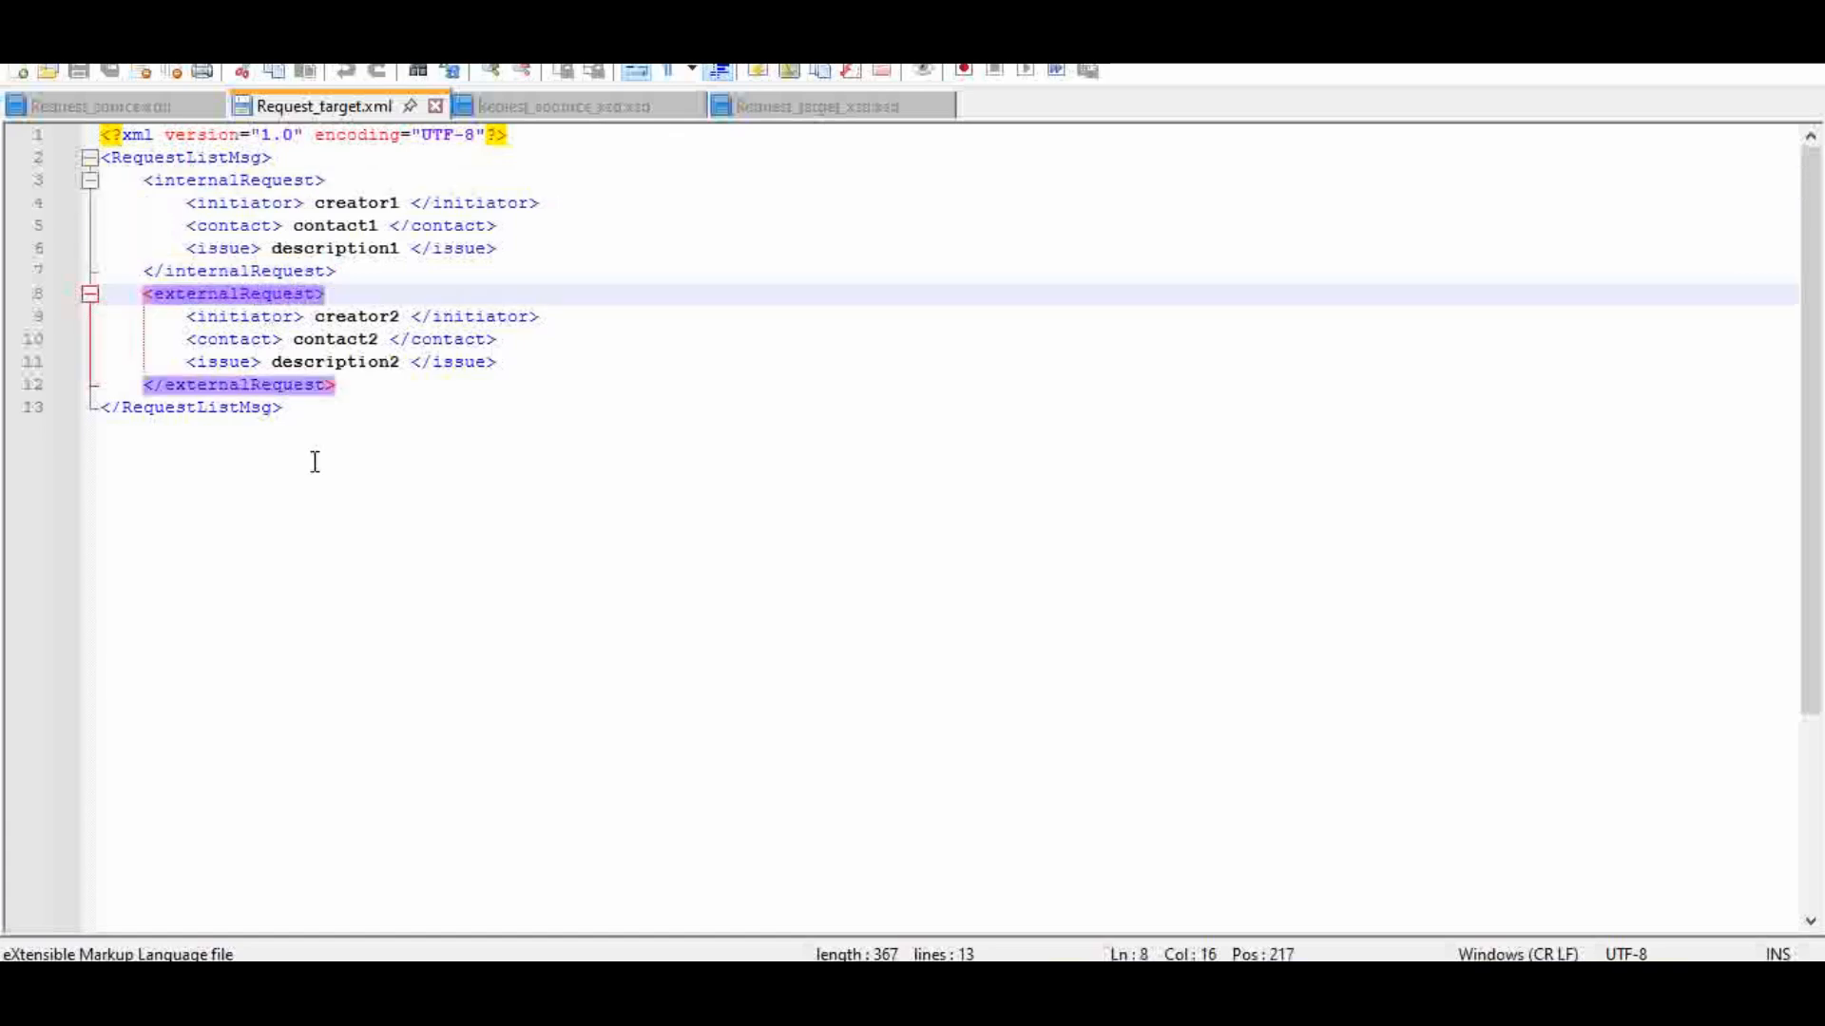
# Step: Compare the request structure in Request_source.xml with the corresponding internalRequest and externalRequest structure in Request_target.xml
pyautogui.click(148, 116)
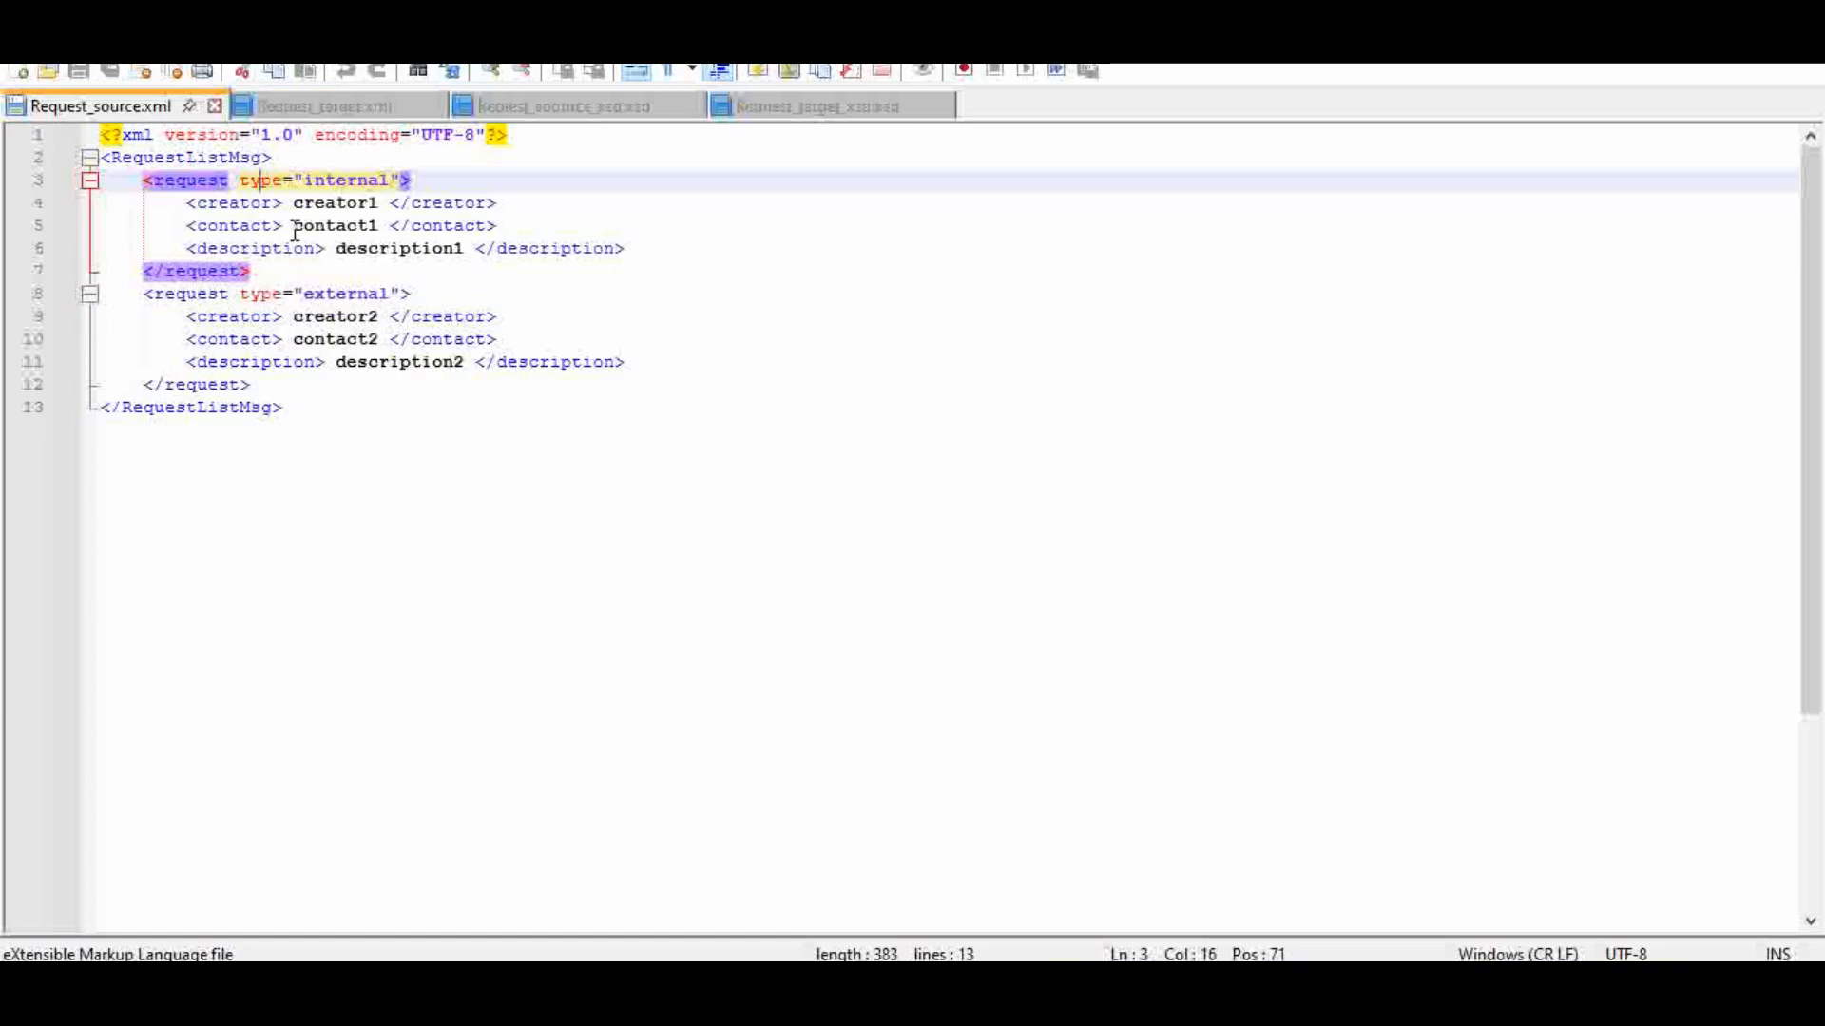
pyautogui.click(294, 203)
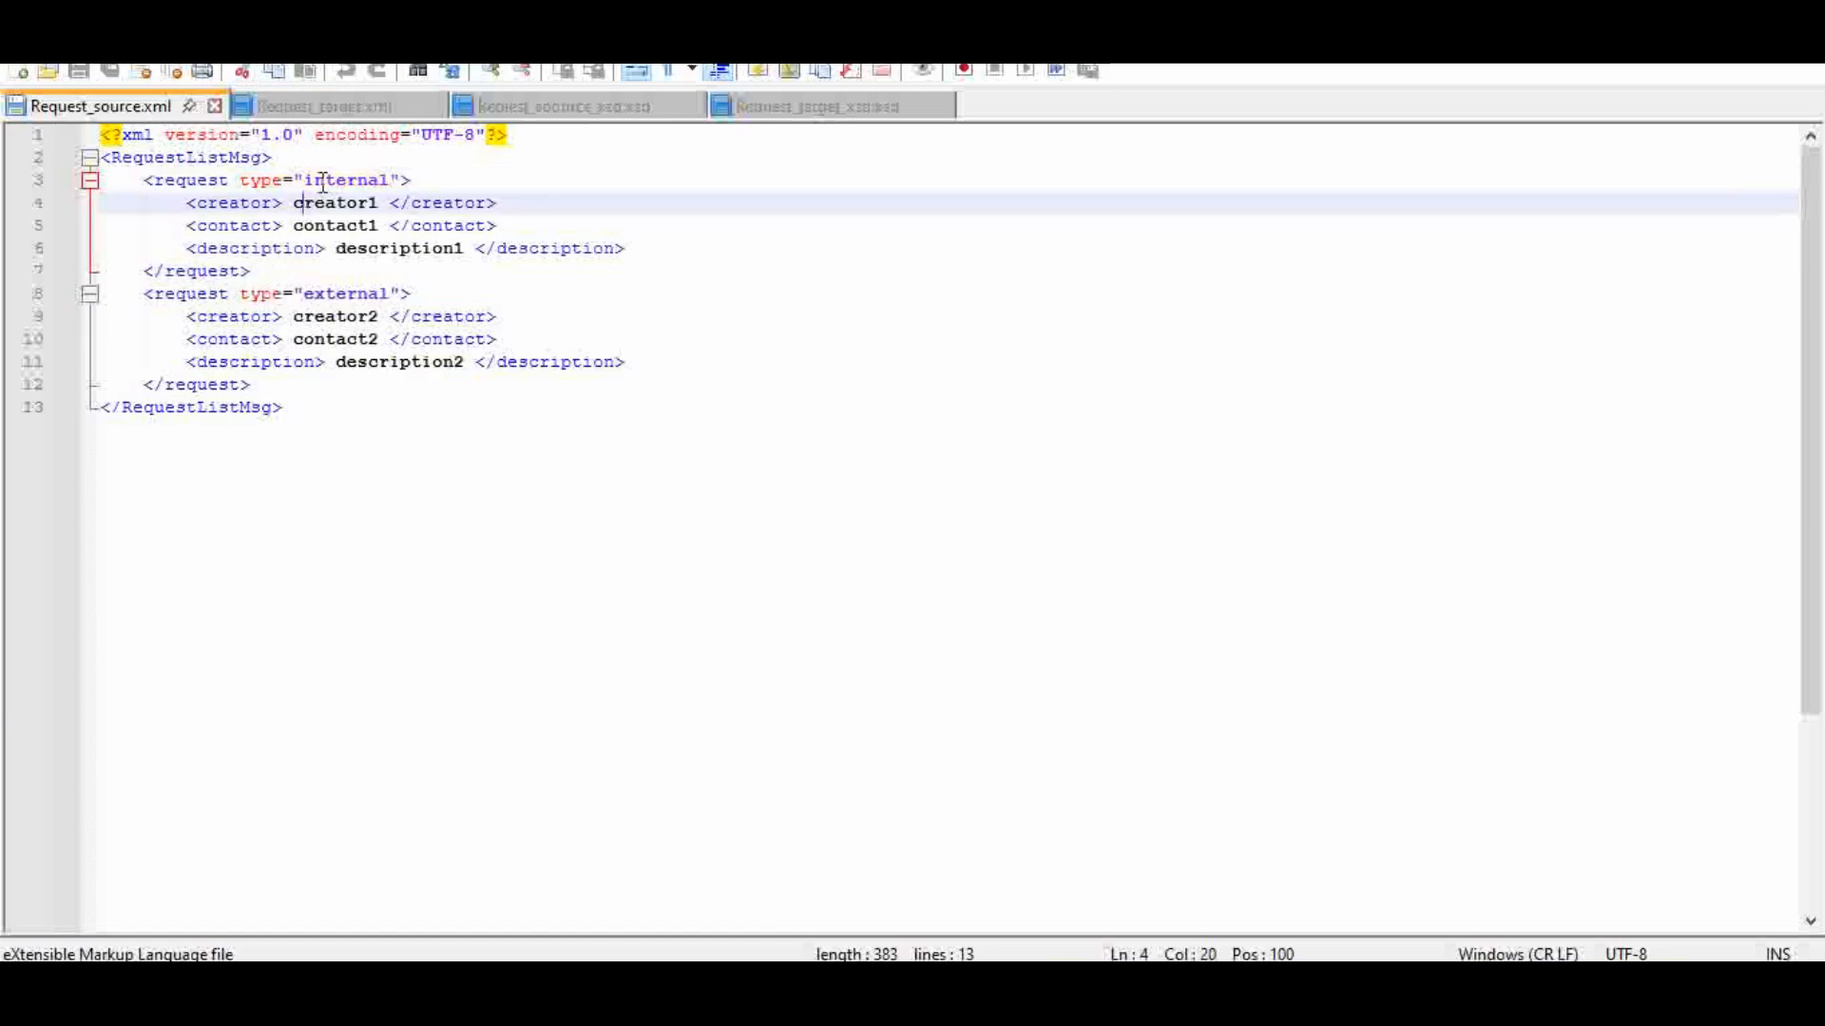
pyautogui.click(338, 110)
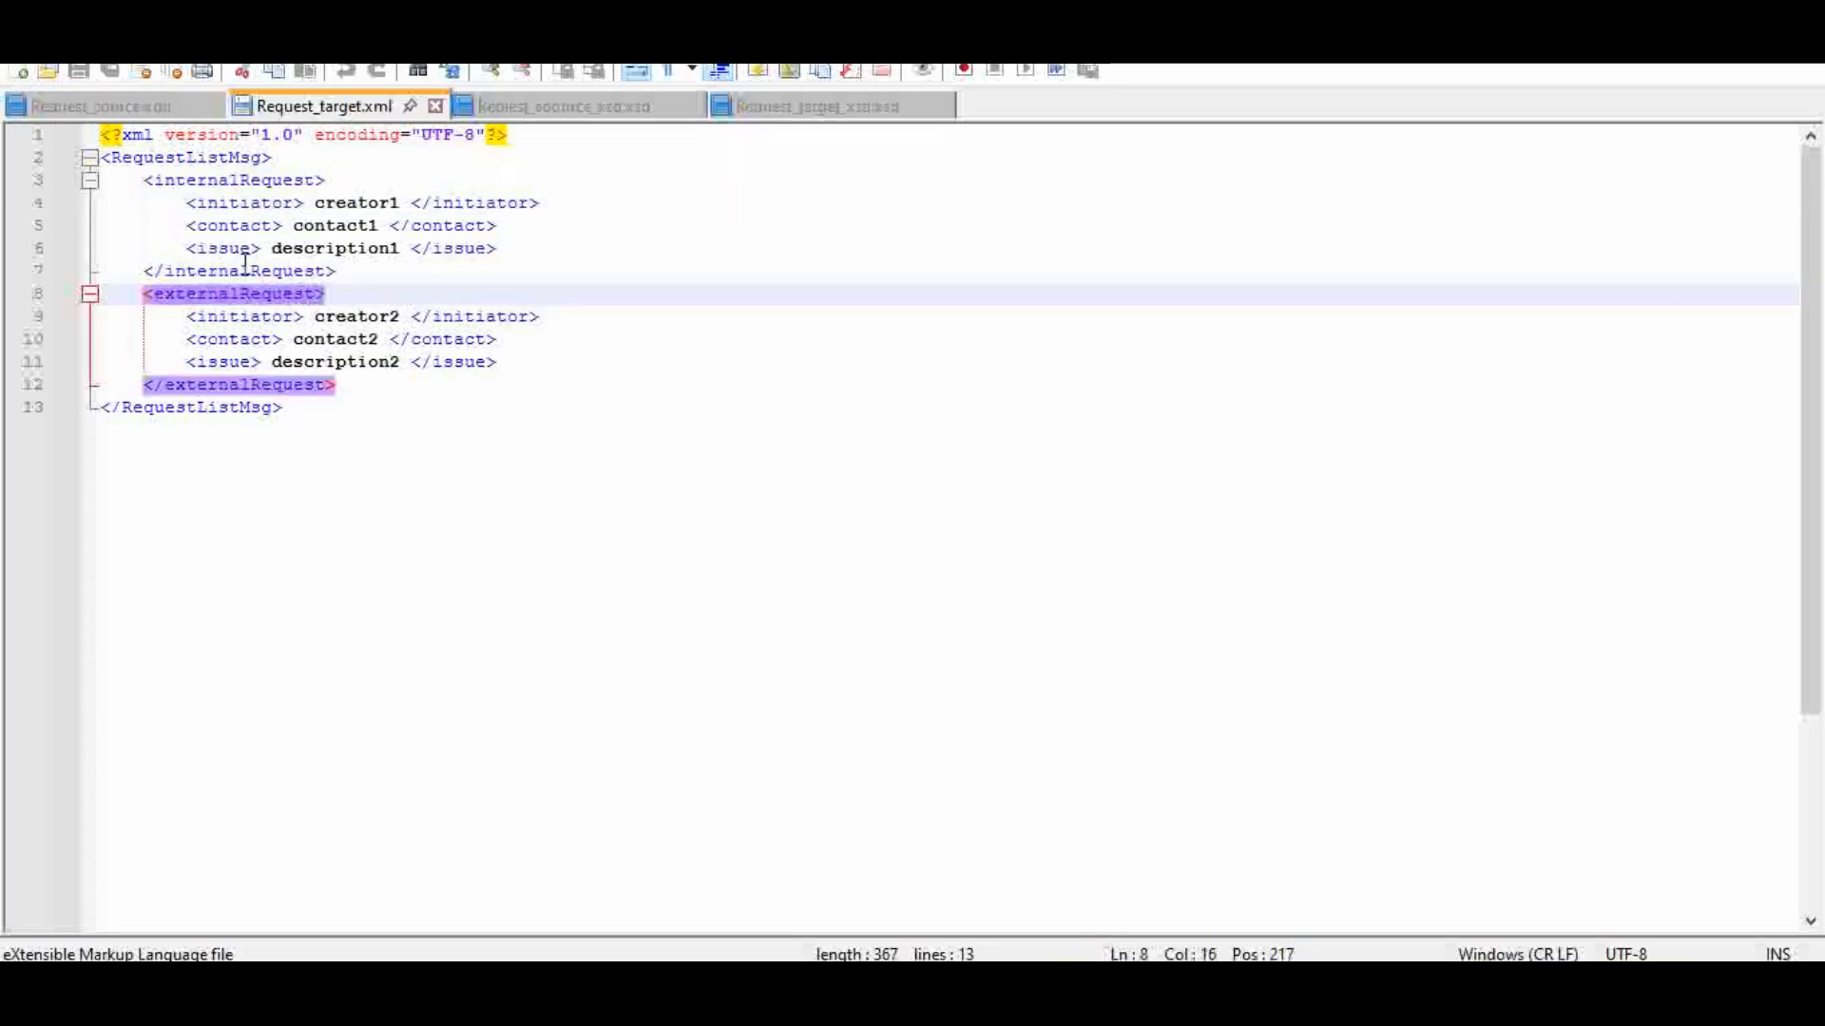
pyautogui.click(252, 270)
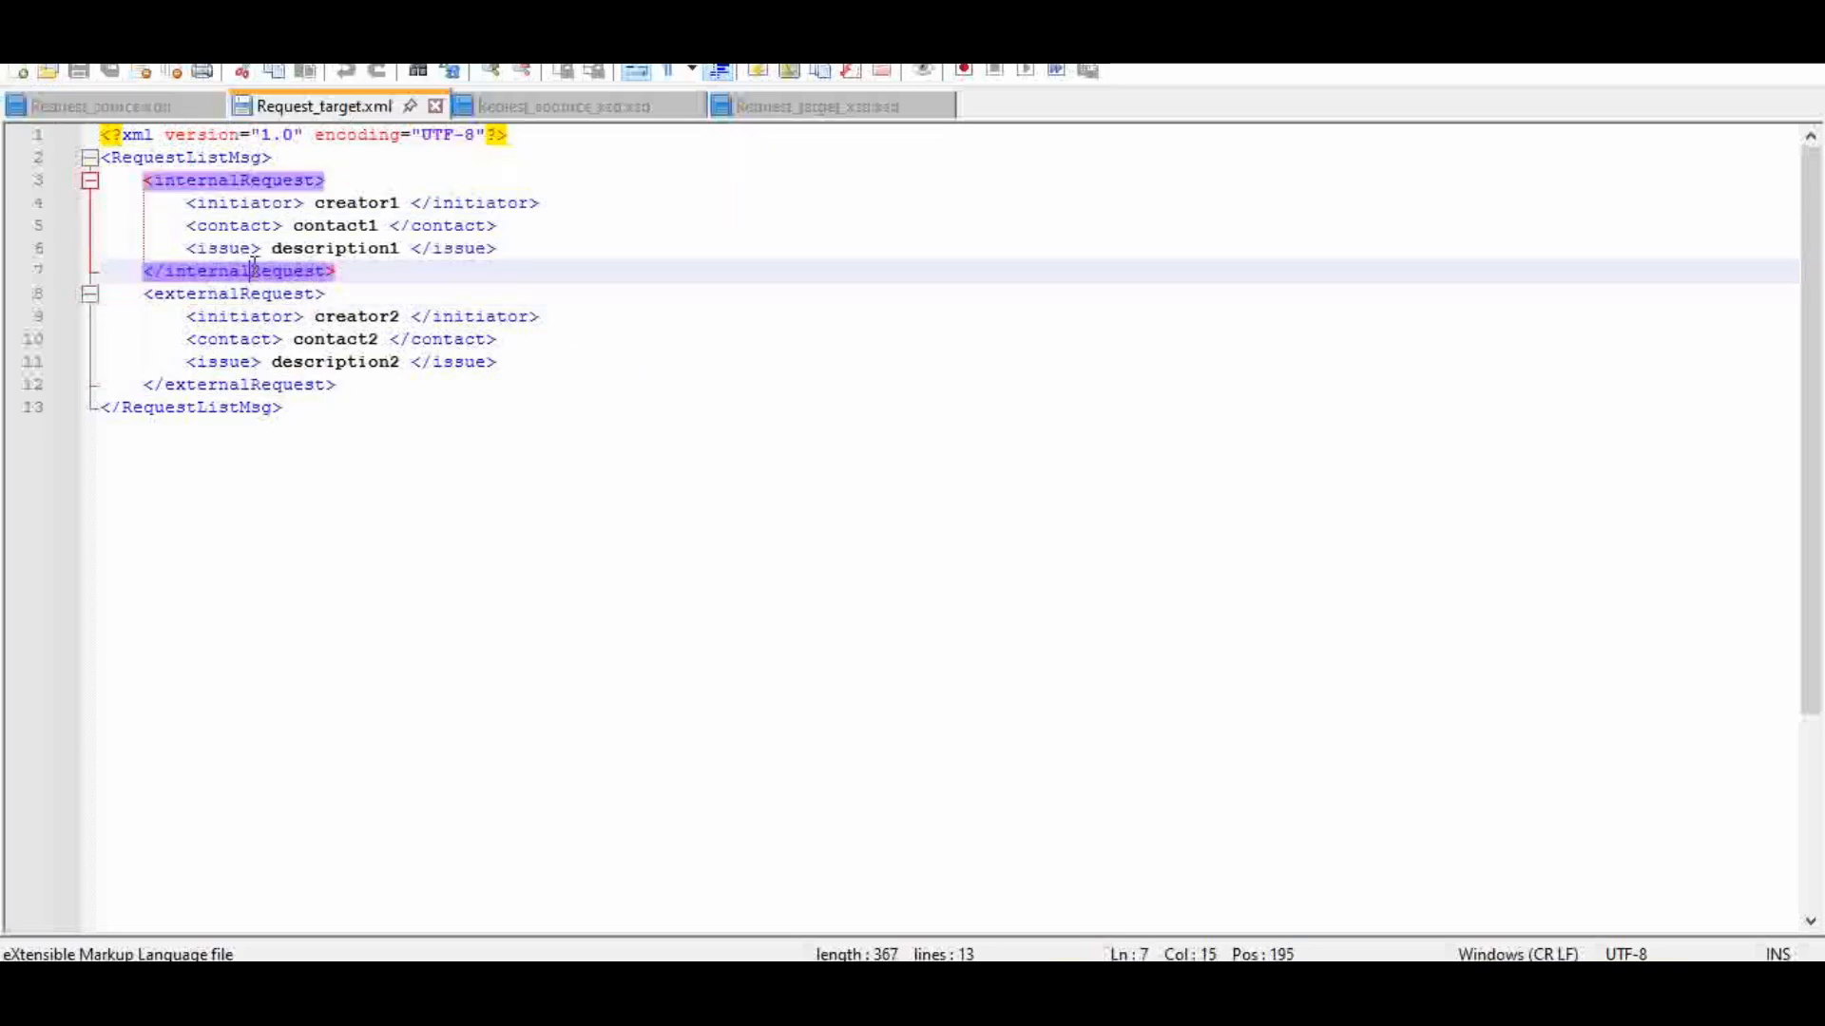
pyautogui.click(158, 110)
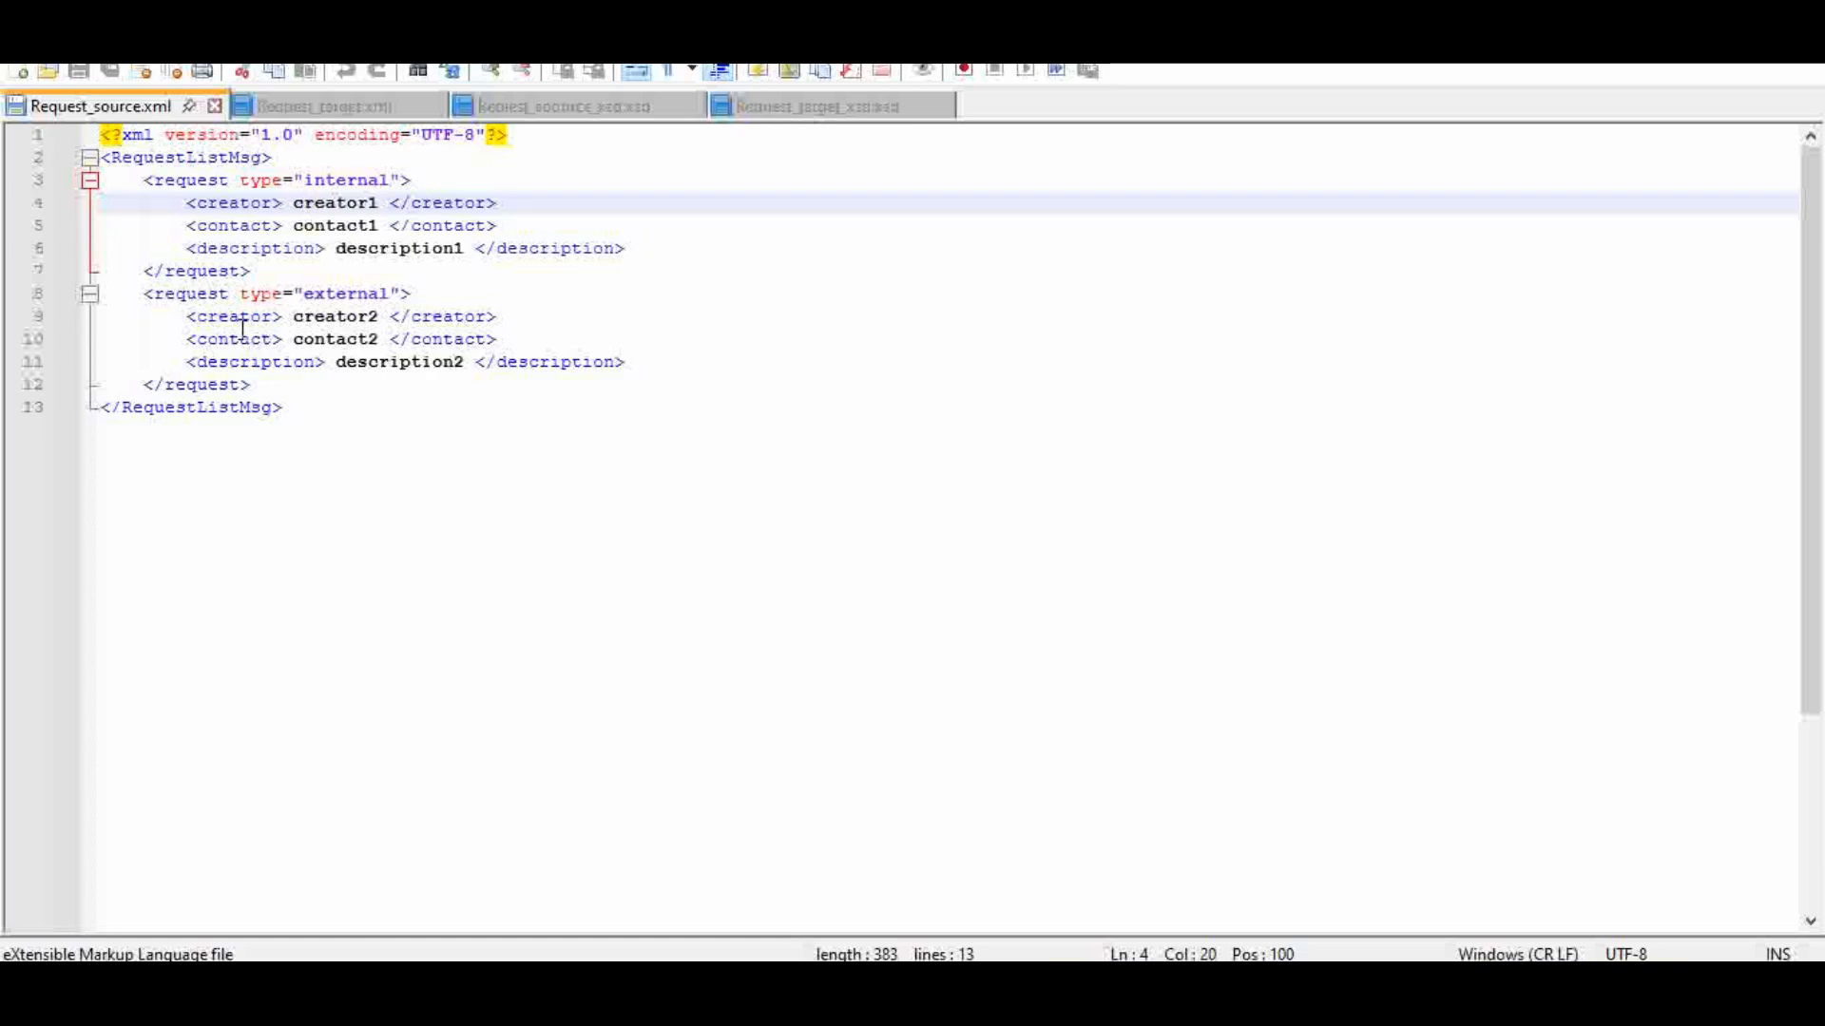
pyautogui.click(326, 135)
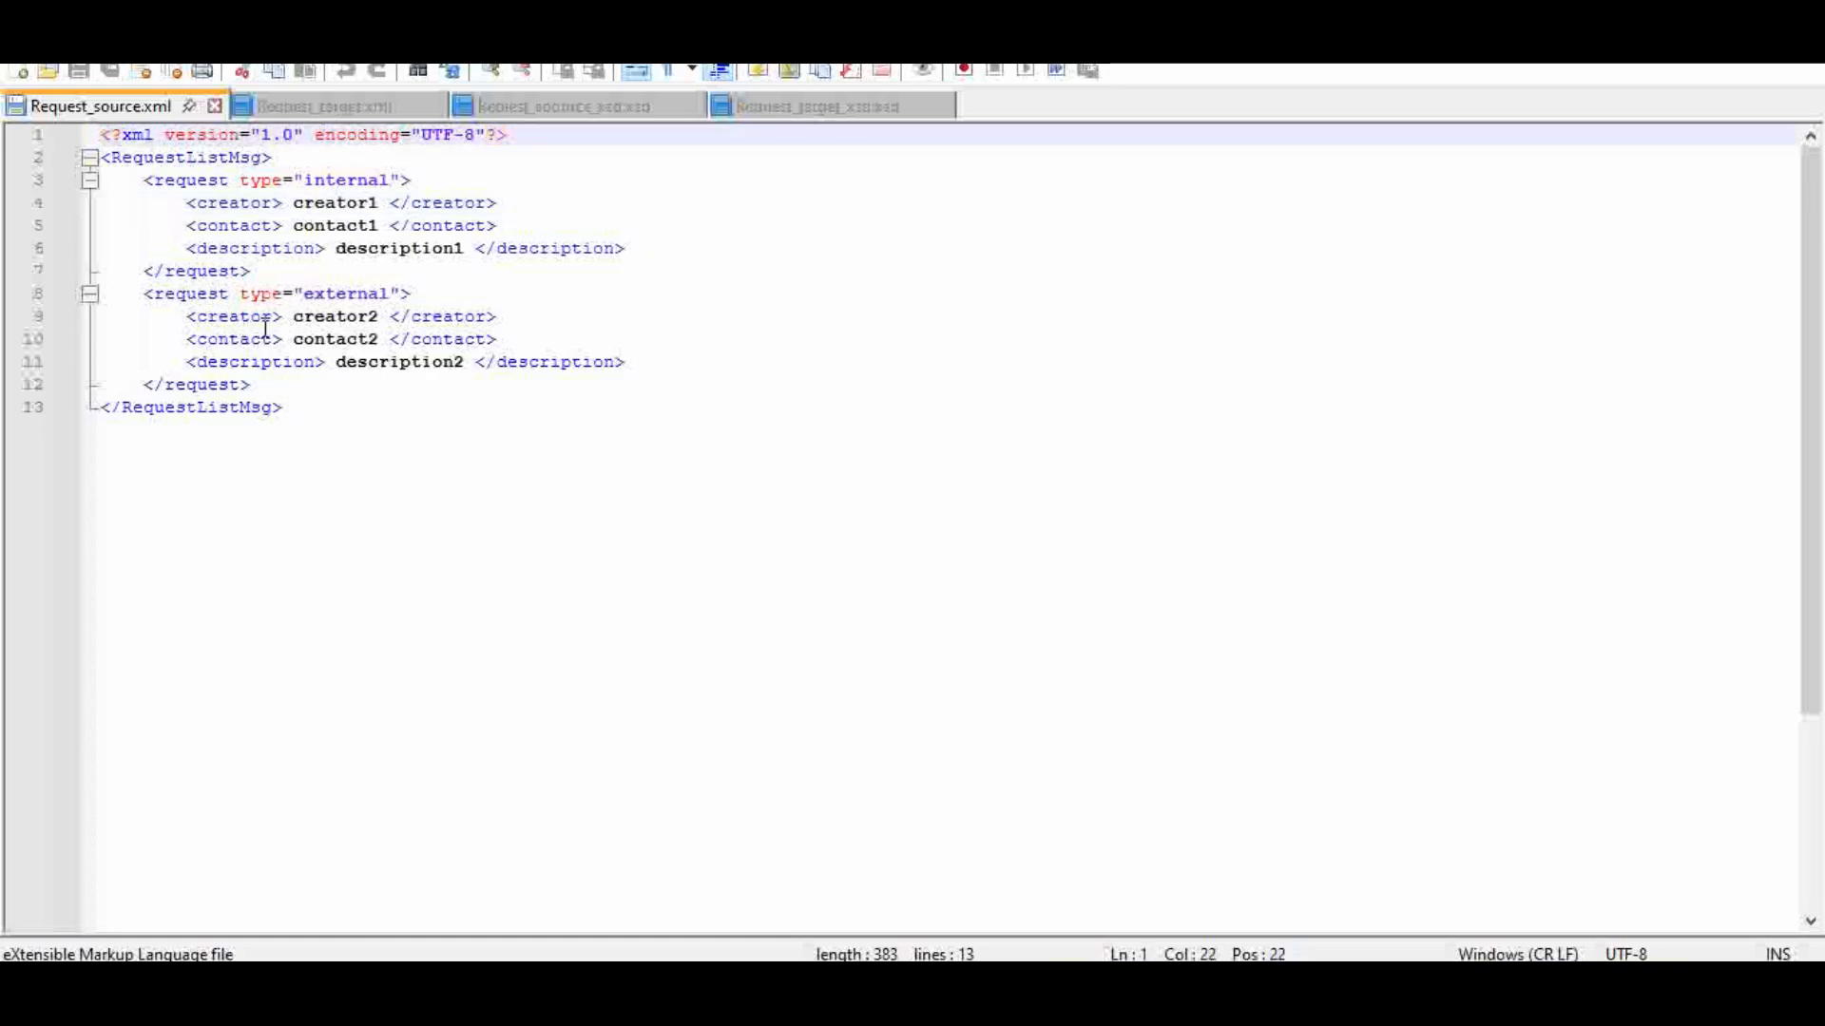
pyautogui.click(273, 380)
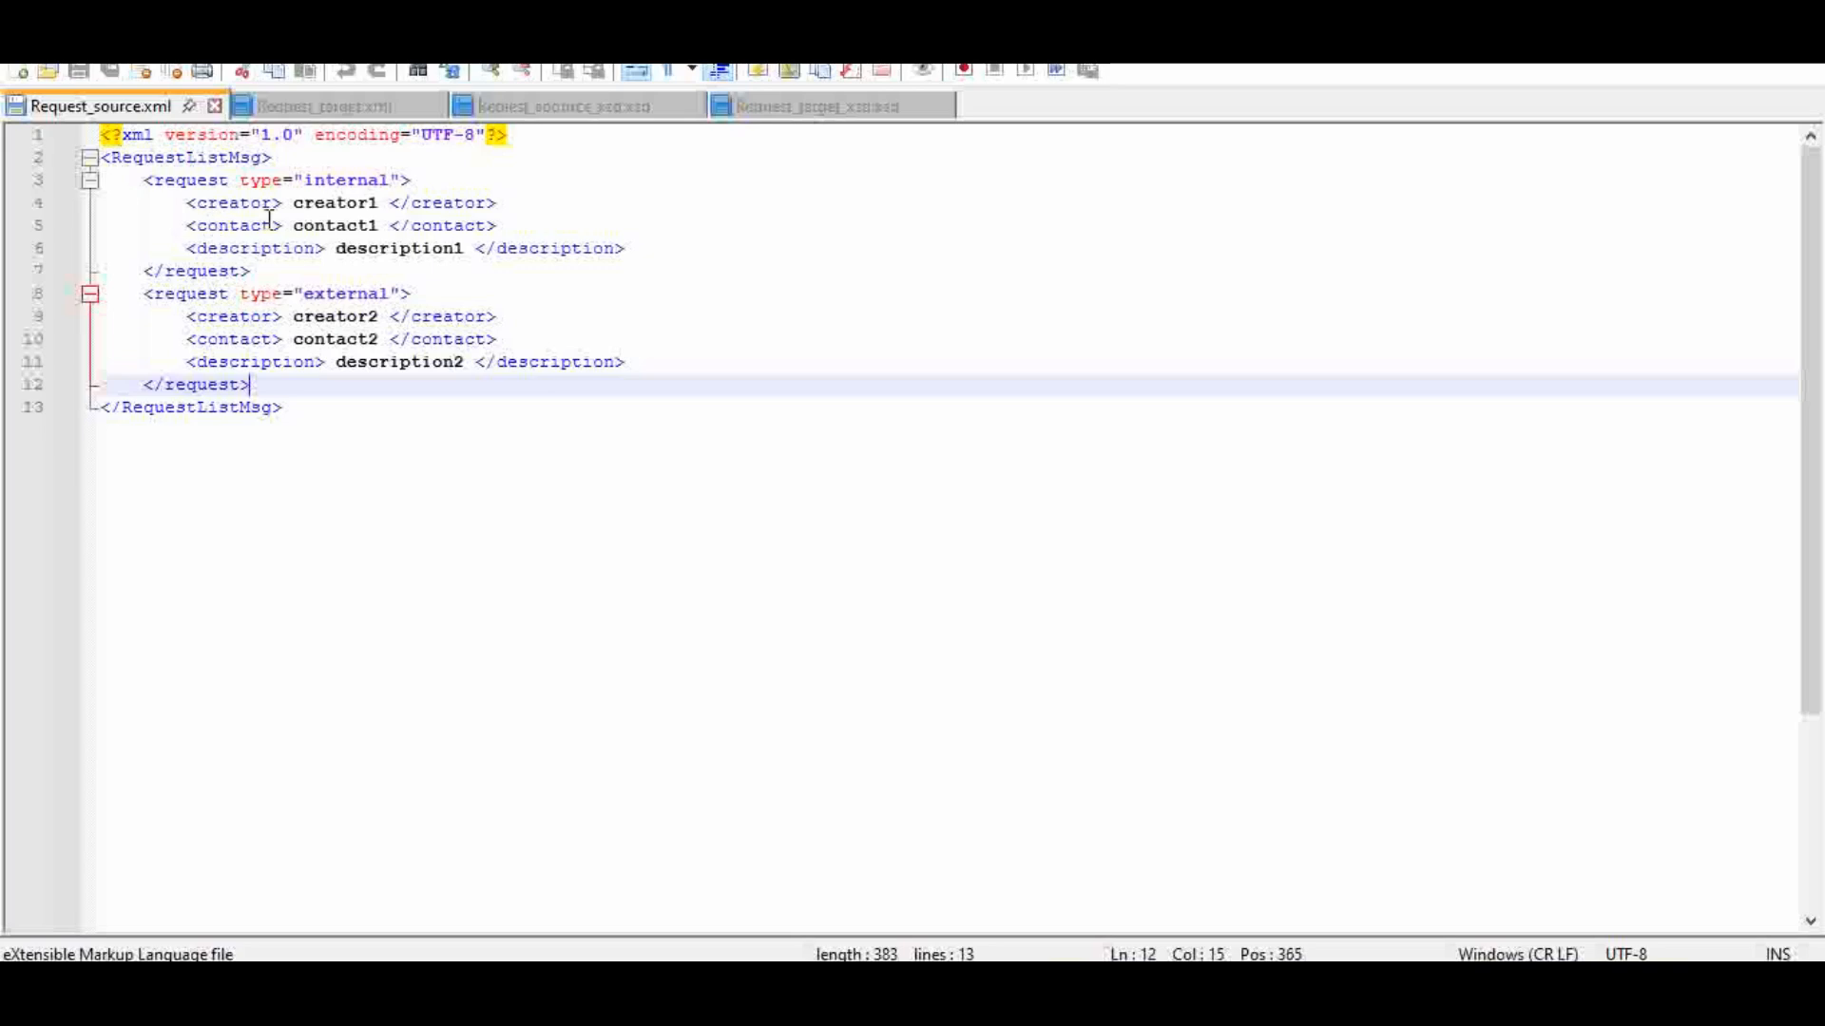
pyautogui.click(339, 113)
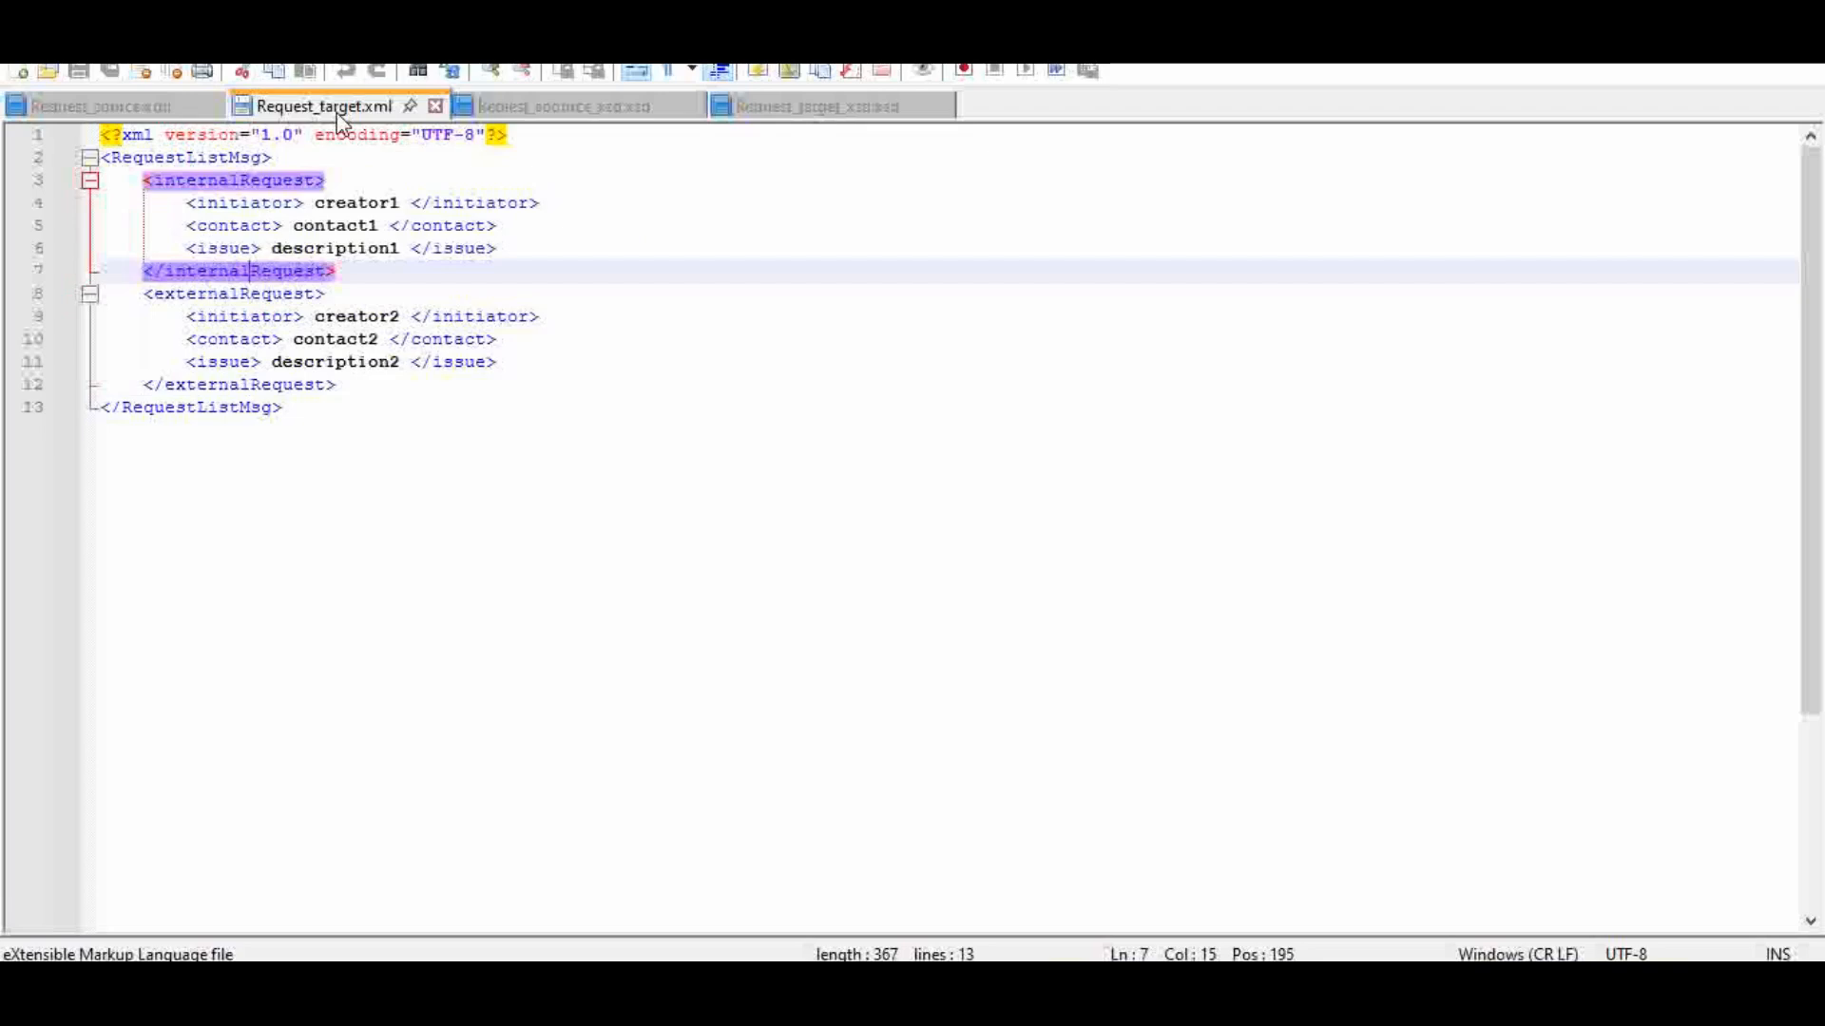
pyautogui.click(334, 422)
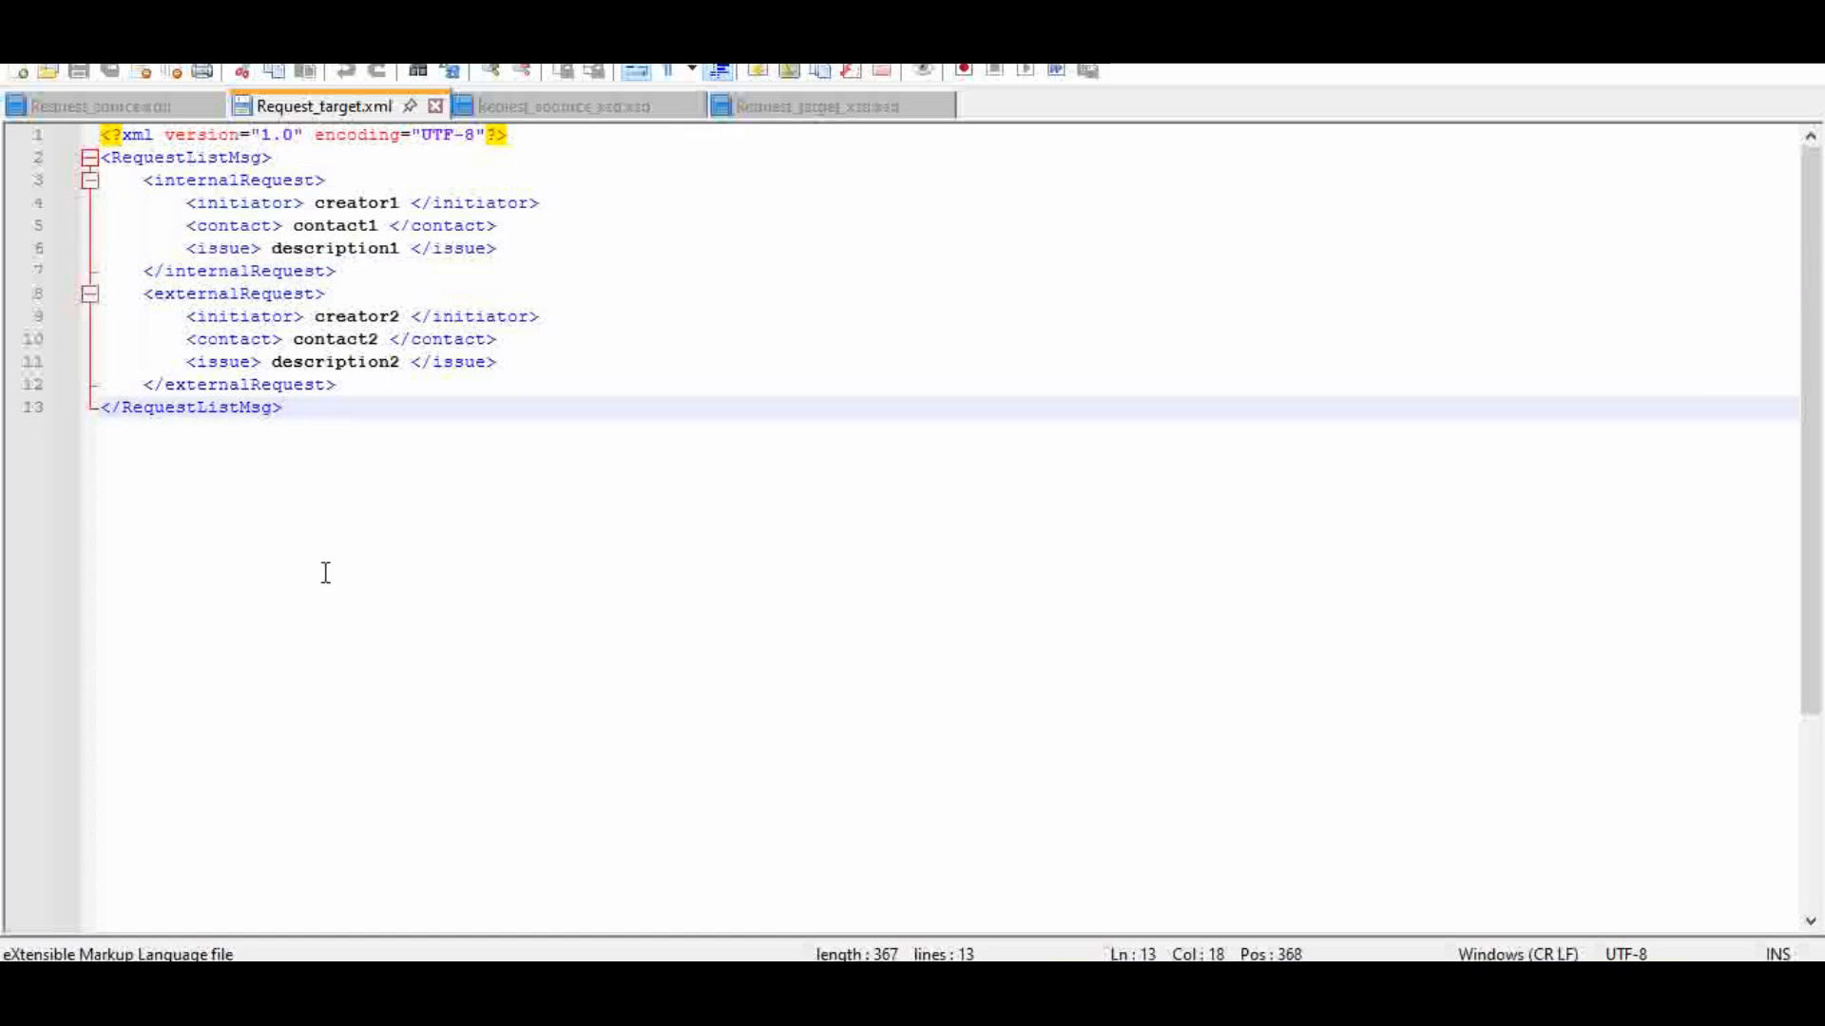
# Step: Compare Request_source.xml with the schema Reqiest_soource_xsd.xsd, examining the minOccurs and maxOccurs attributes of the request element
pyautogui.click(124, 110)
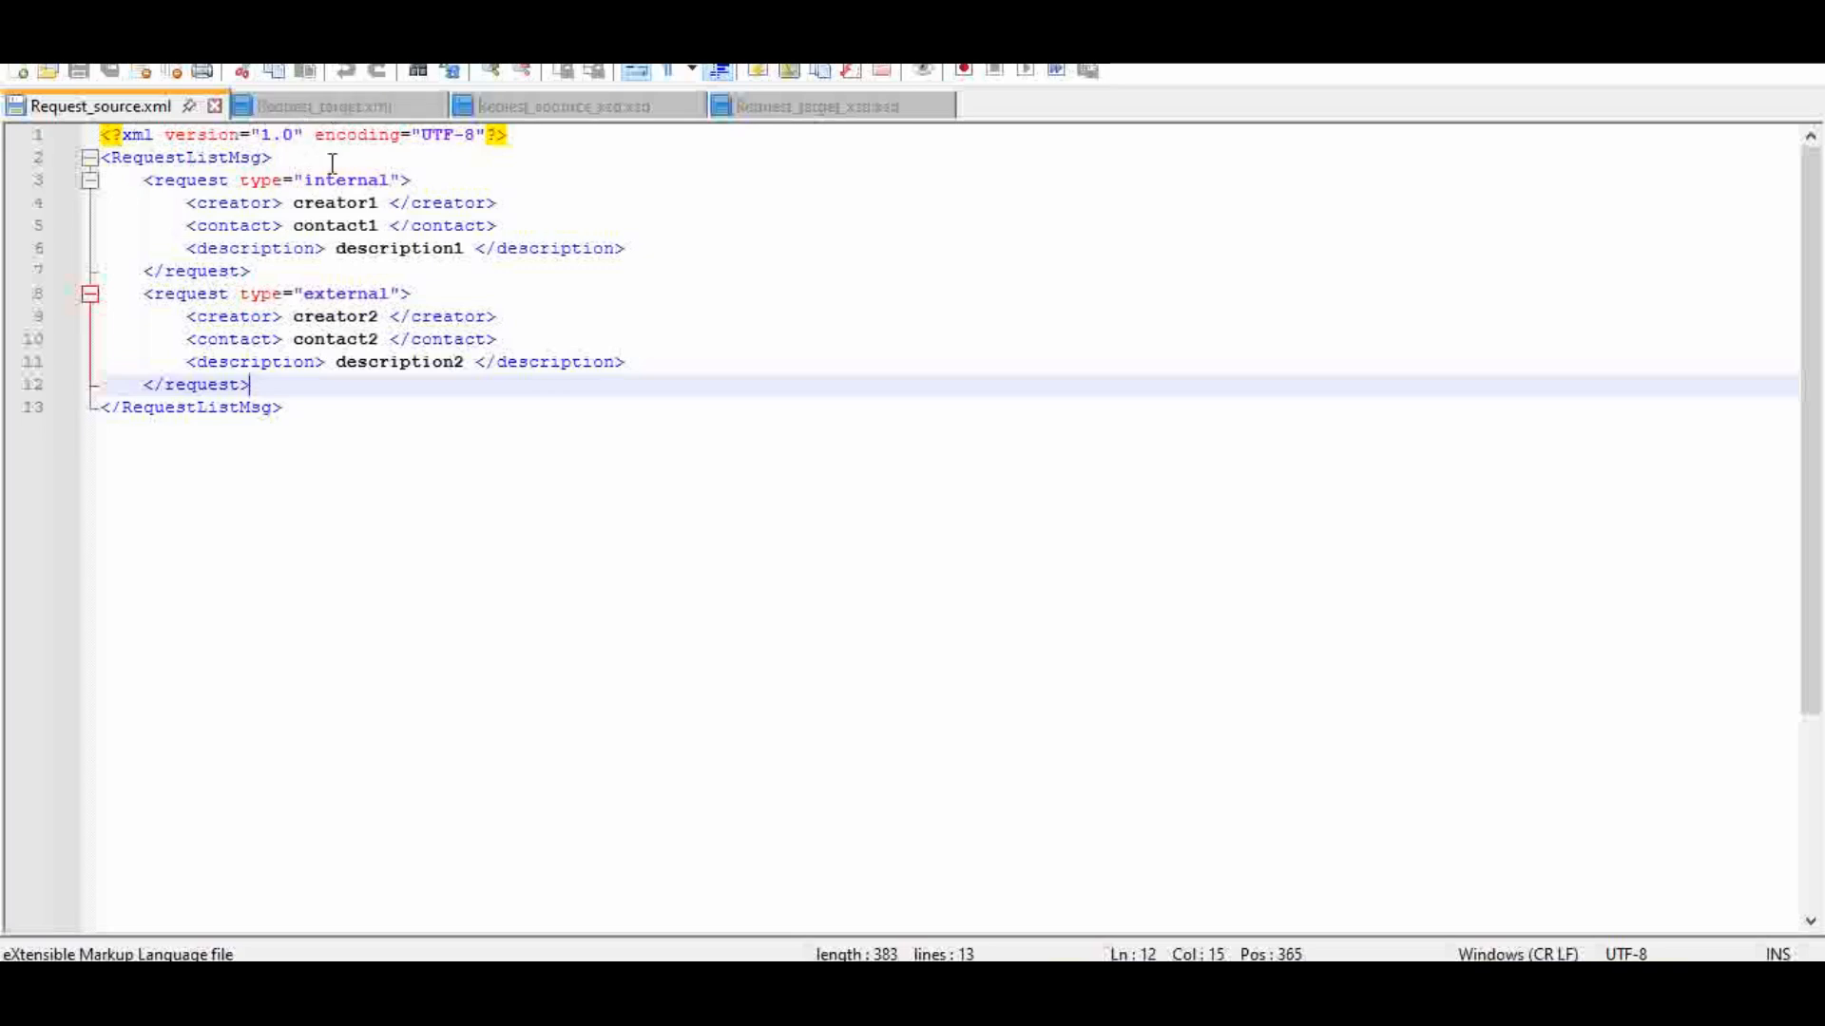
pyautogui.click(598, 112)
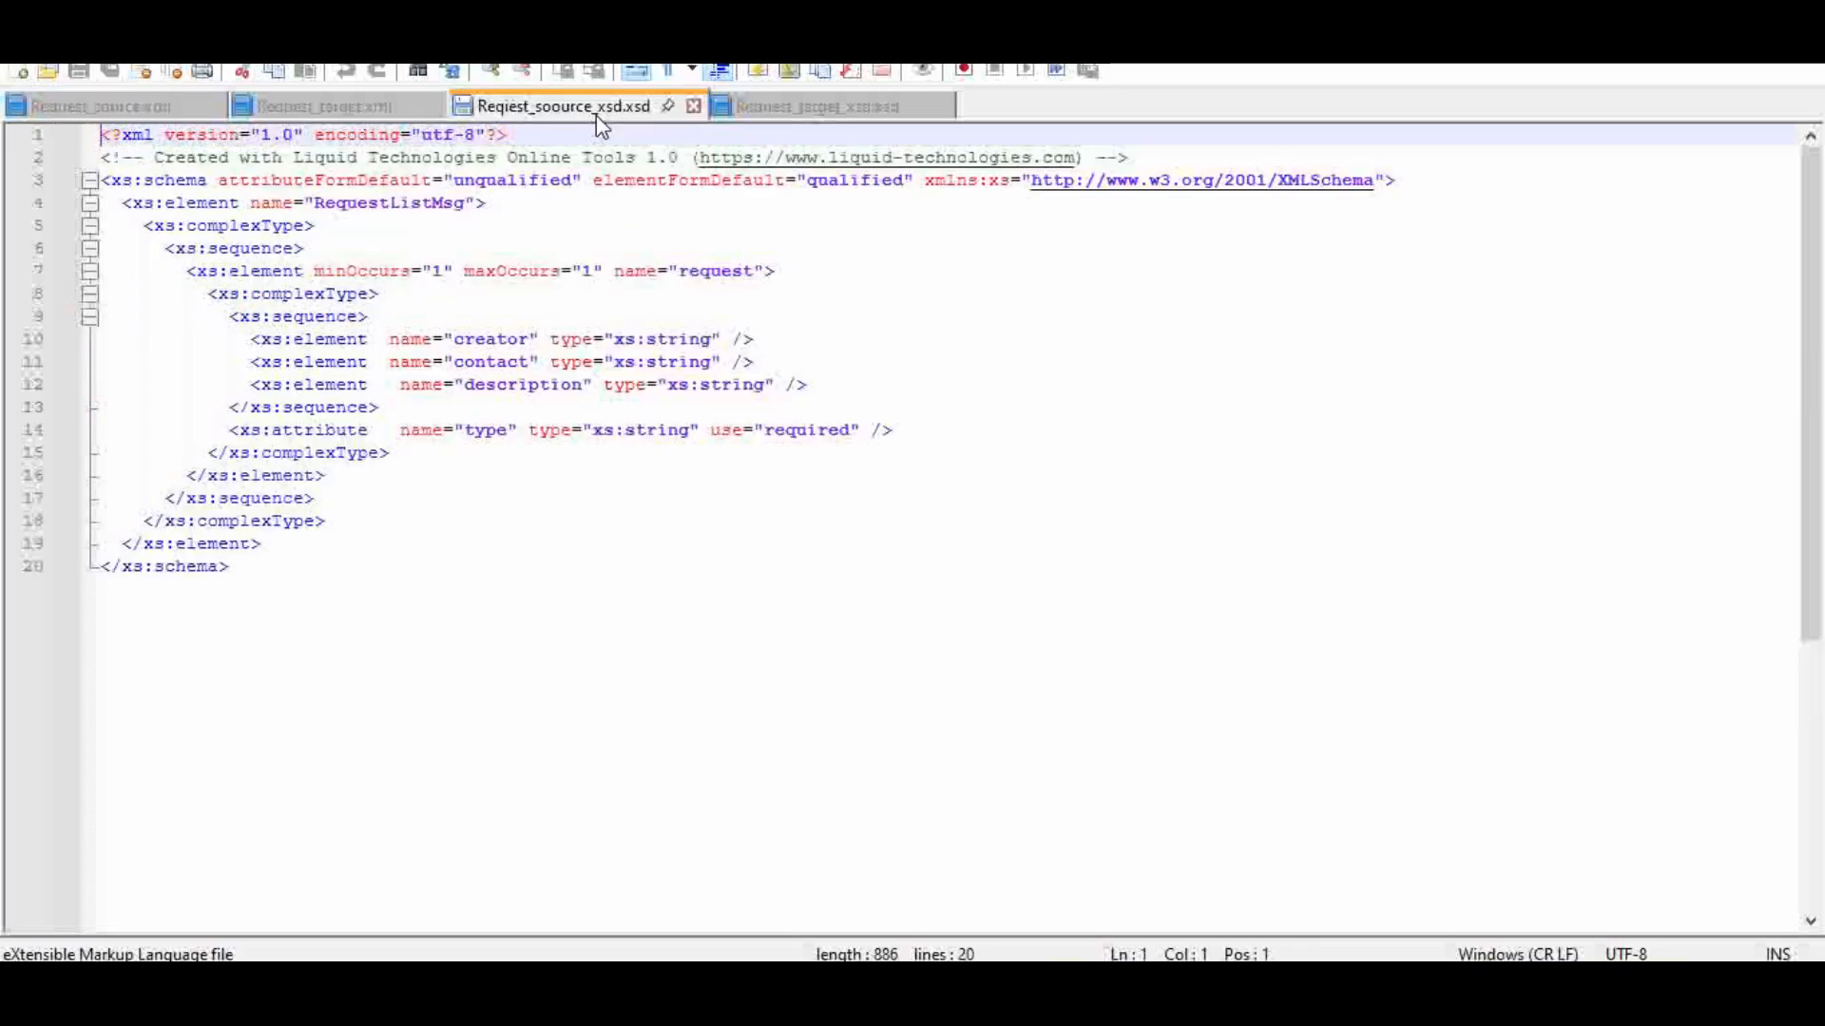
pyautogui.click(121, 105)
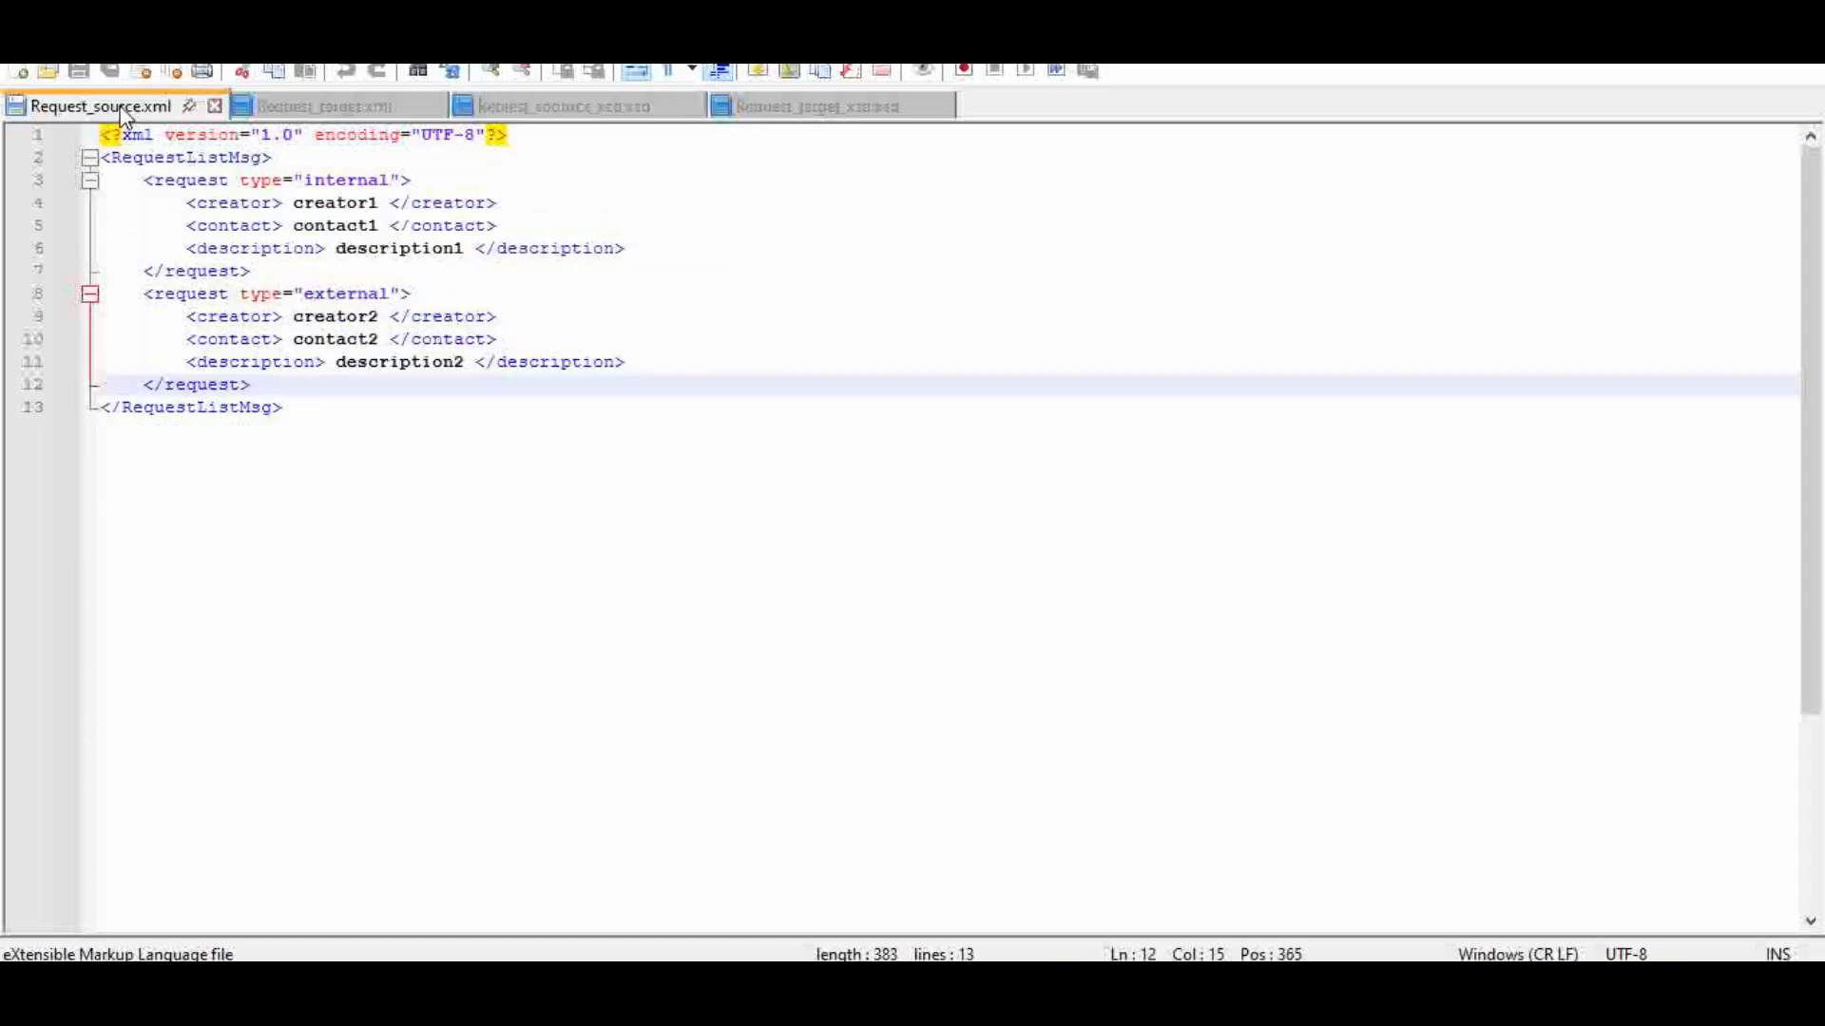
pyautogui.click(567, 107)
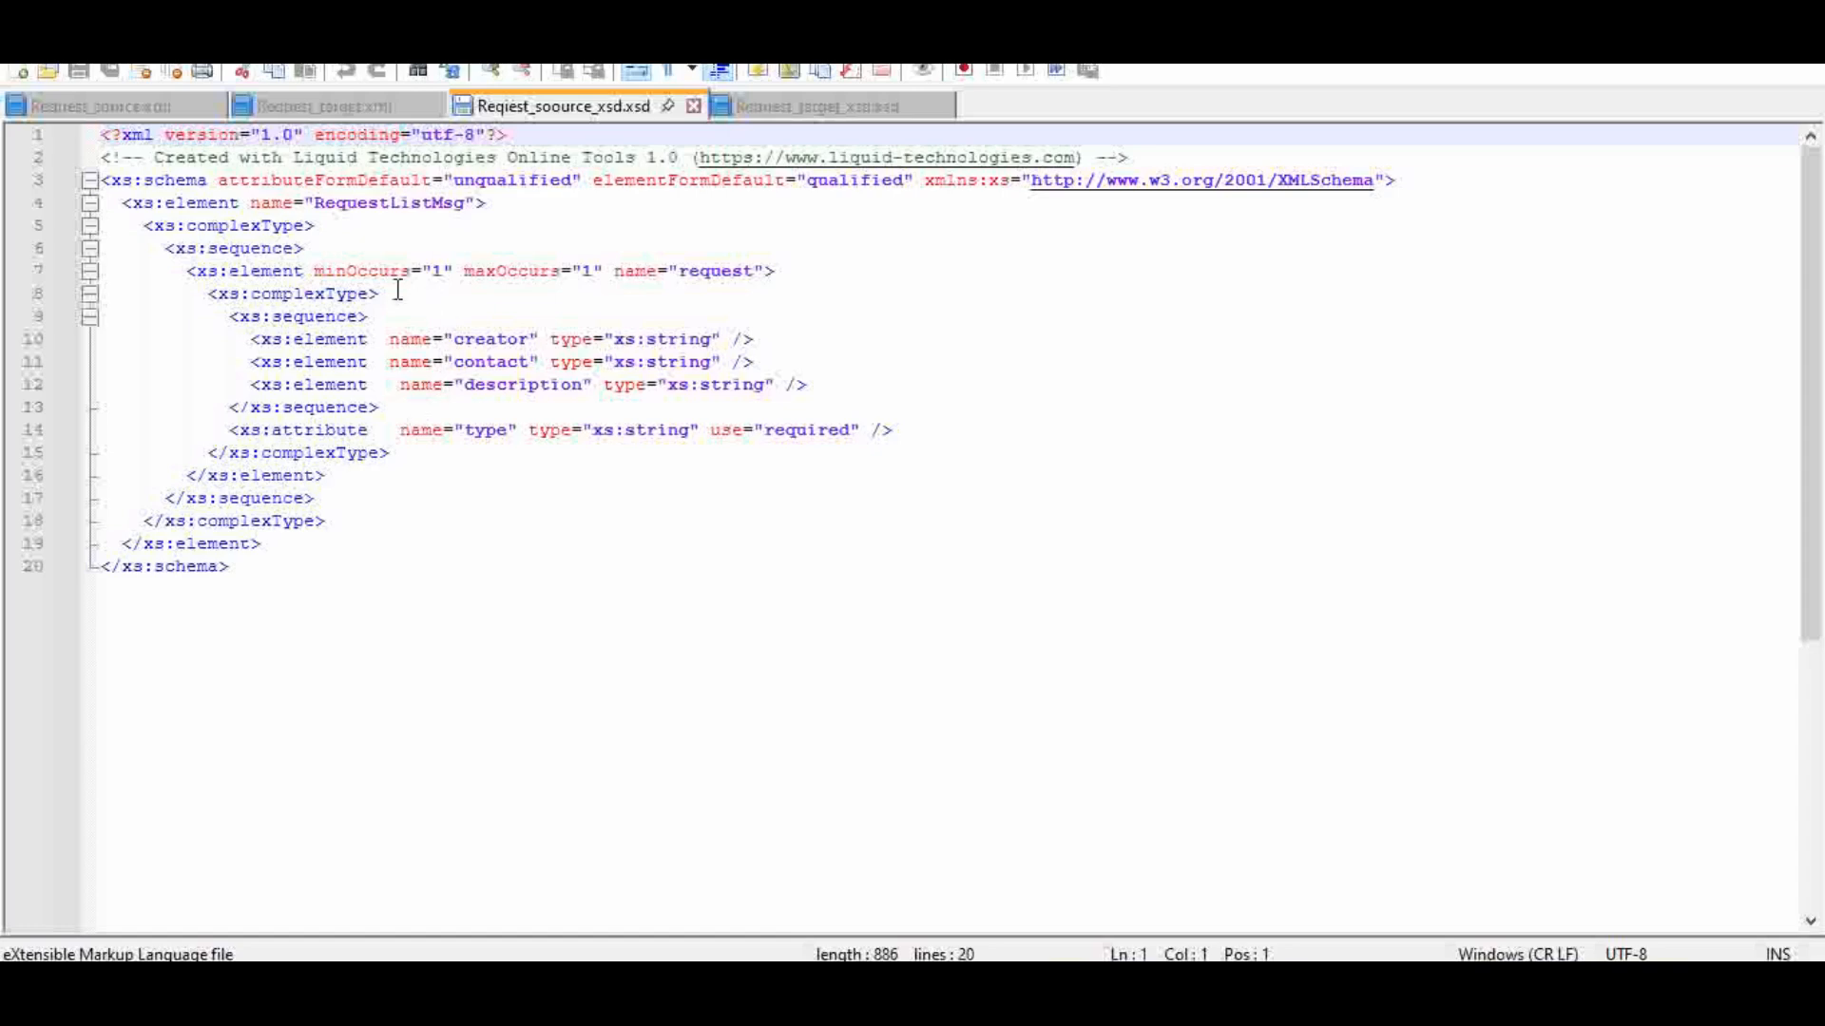
pyautogui.click(378, 271)
pyautogui.click(529, 271)
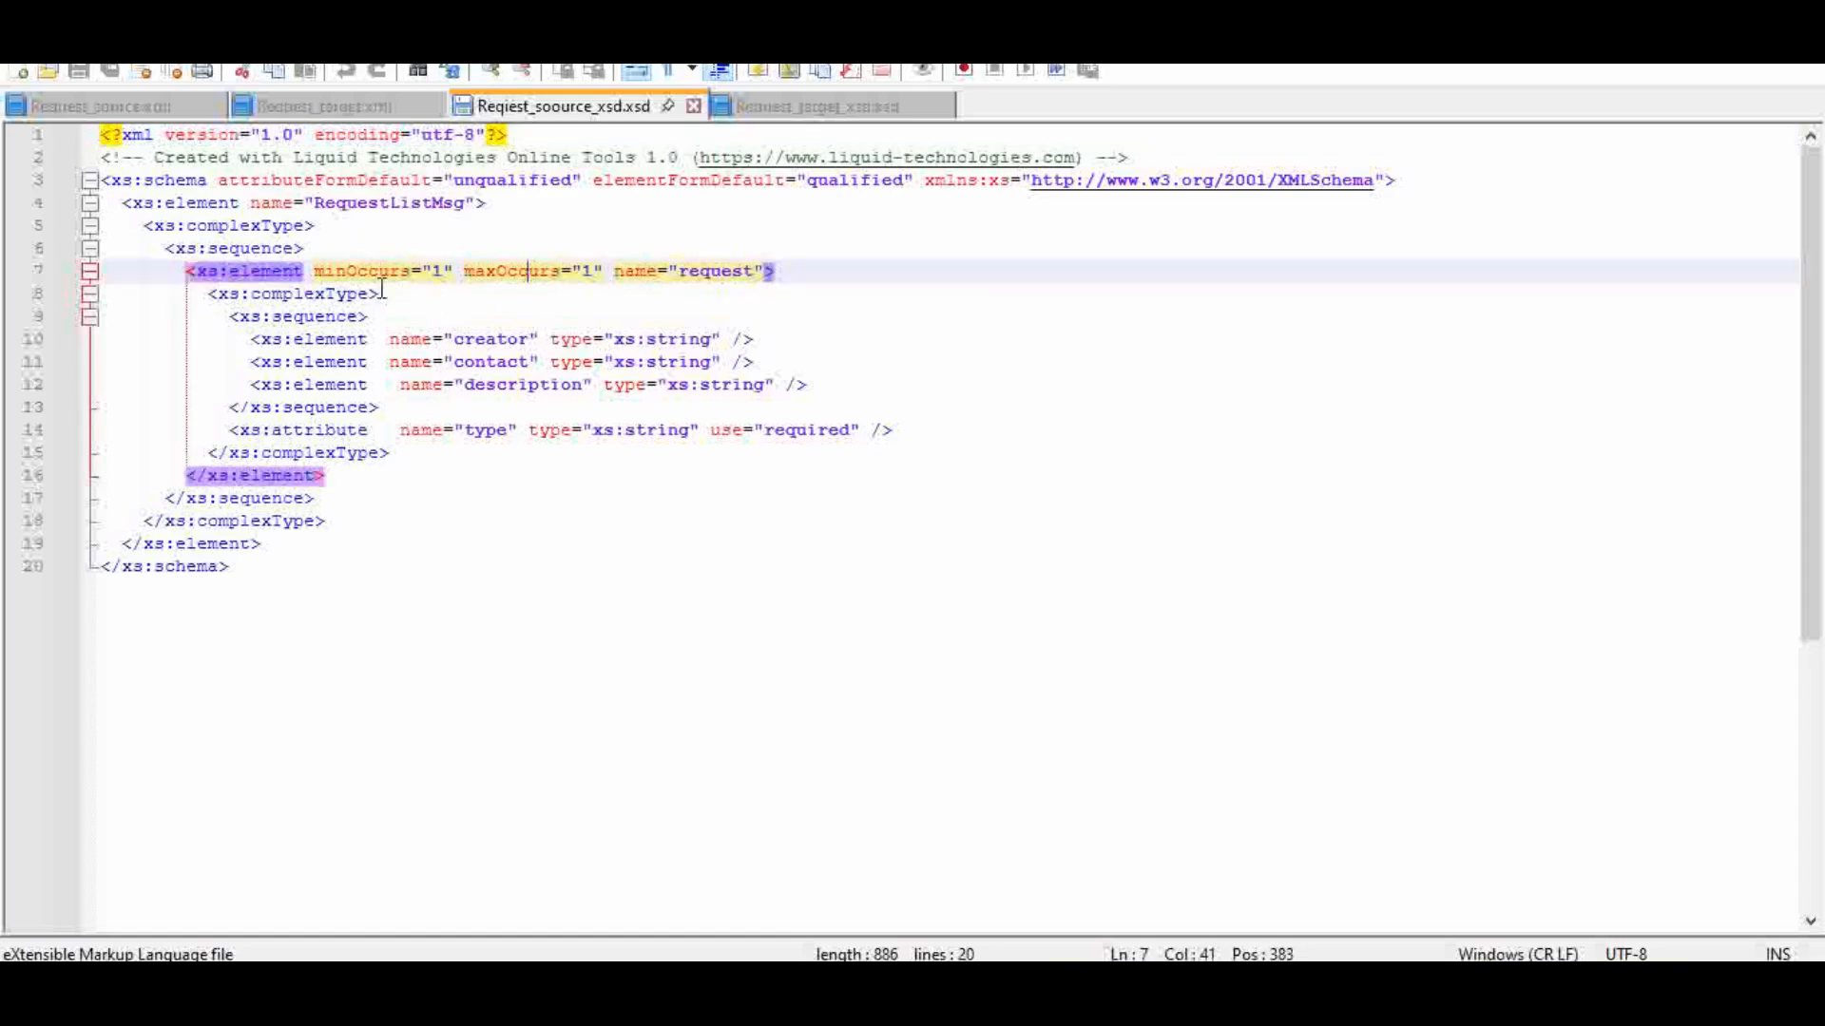
pyautogui.click(607, 271)
pyautogui.click(379, 482)
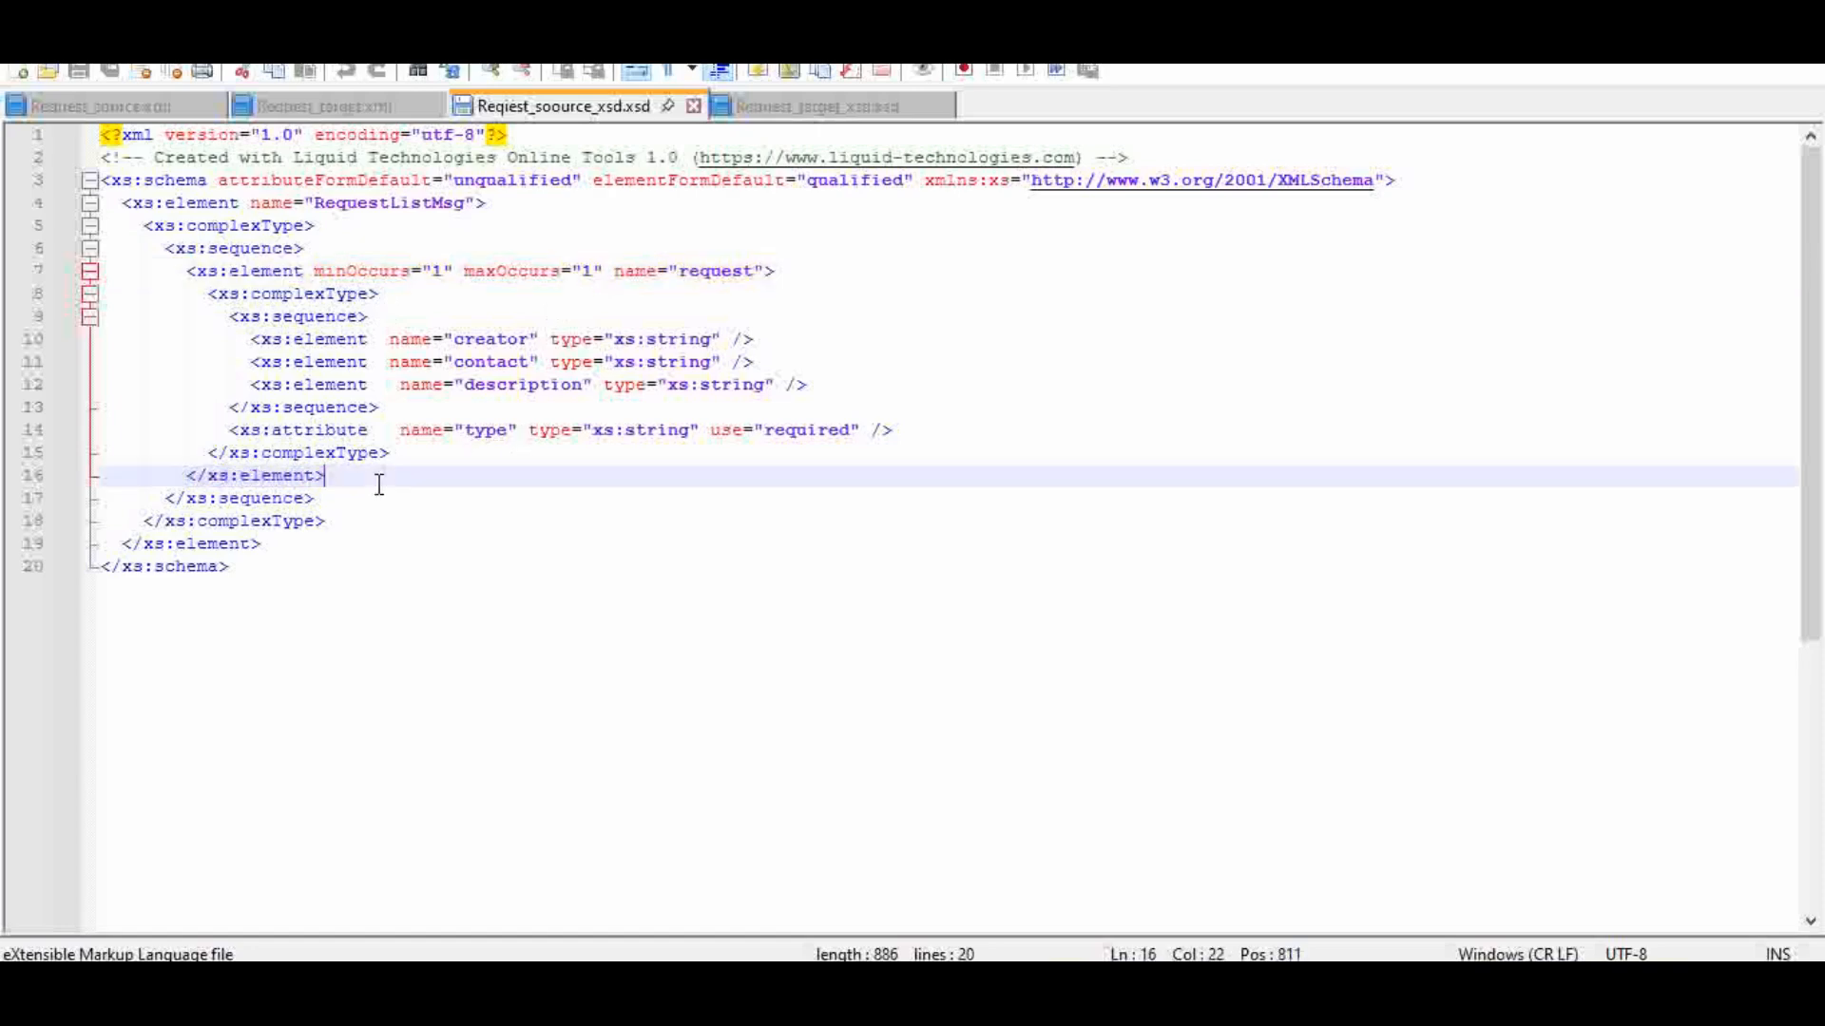
# Step: Open Request_target_xsd.xsd and examine the minOccurs and maxOccurs attributes of internalRequest, externalRequest and the externalRequest child elements
pyautogui.click(836, 107)
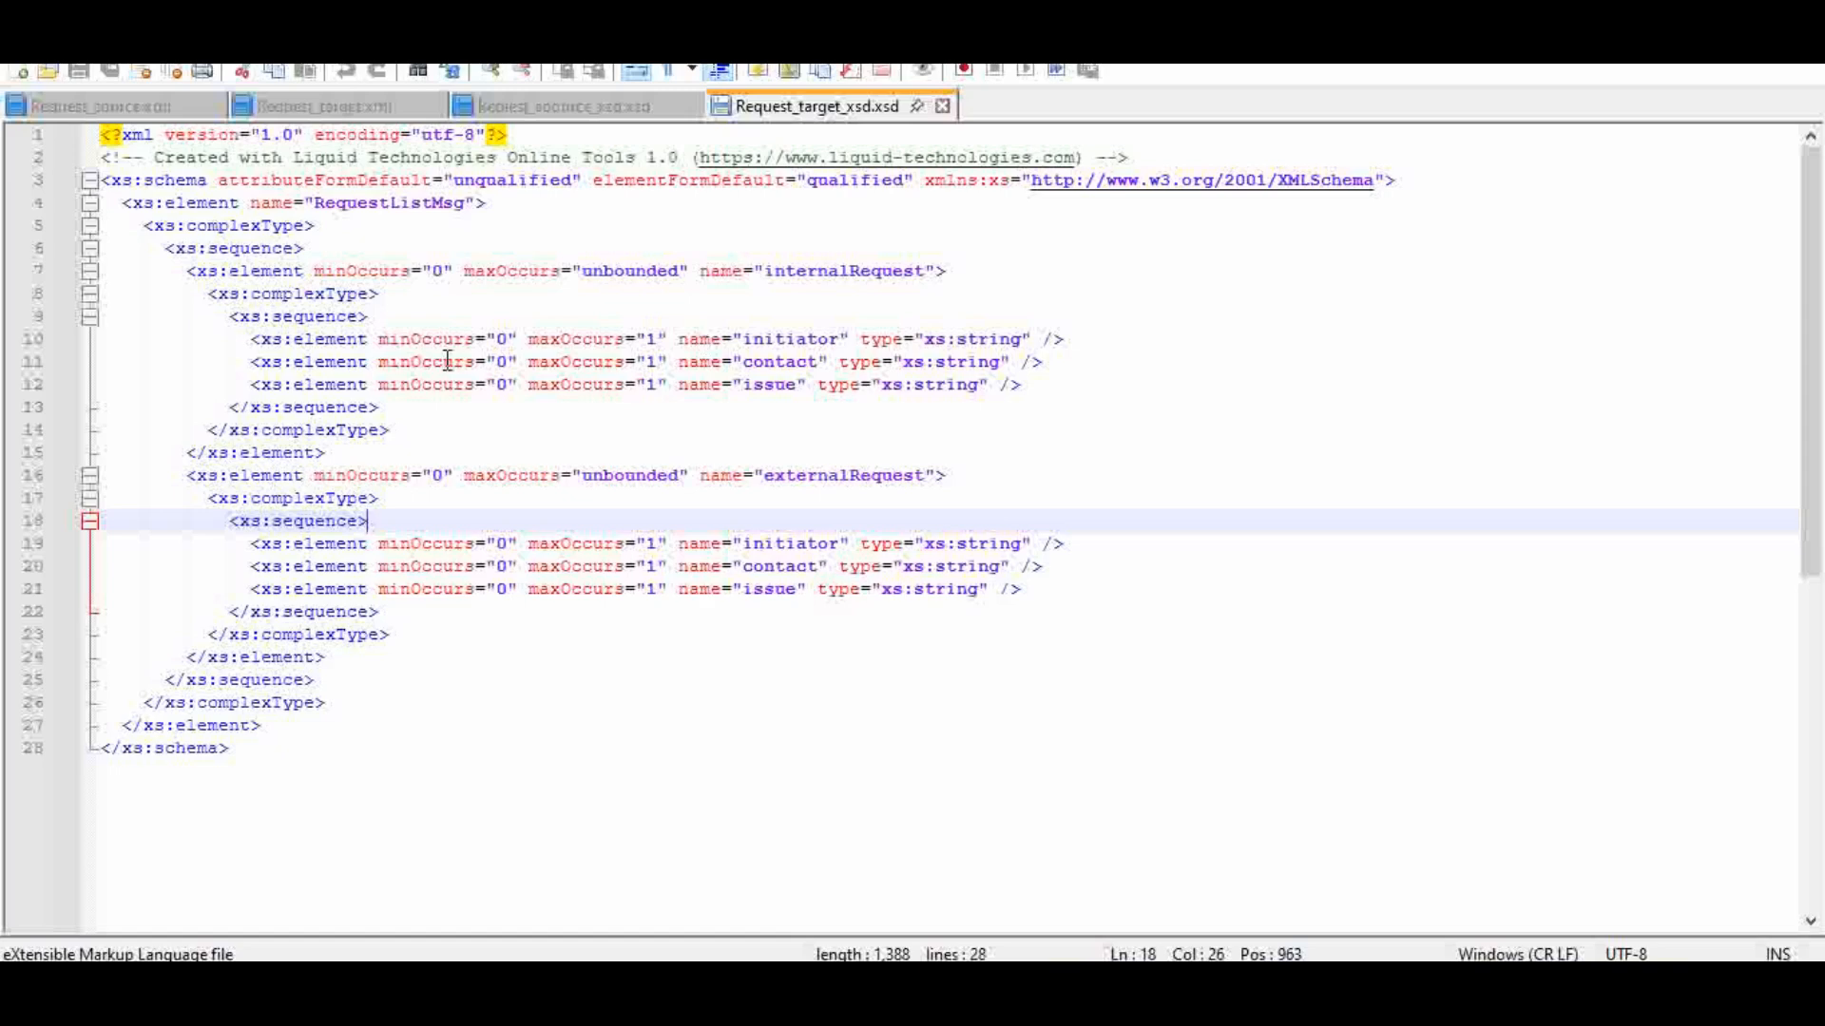
pyautogui.click(383, 272)
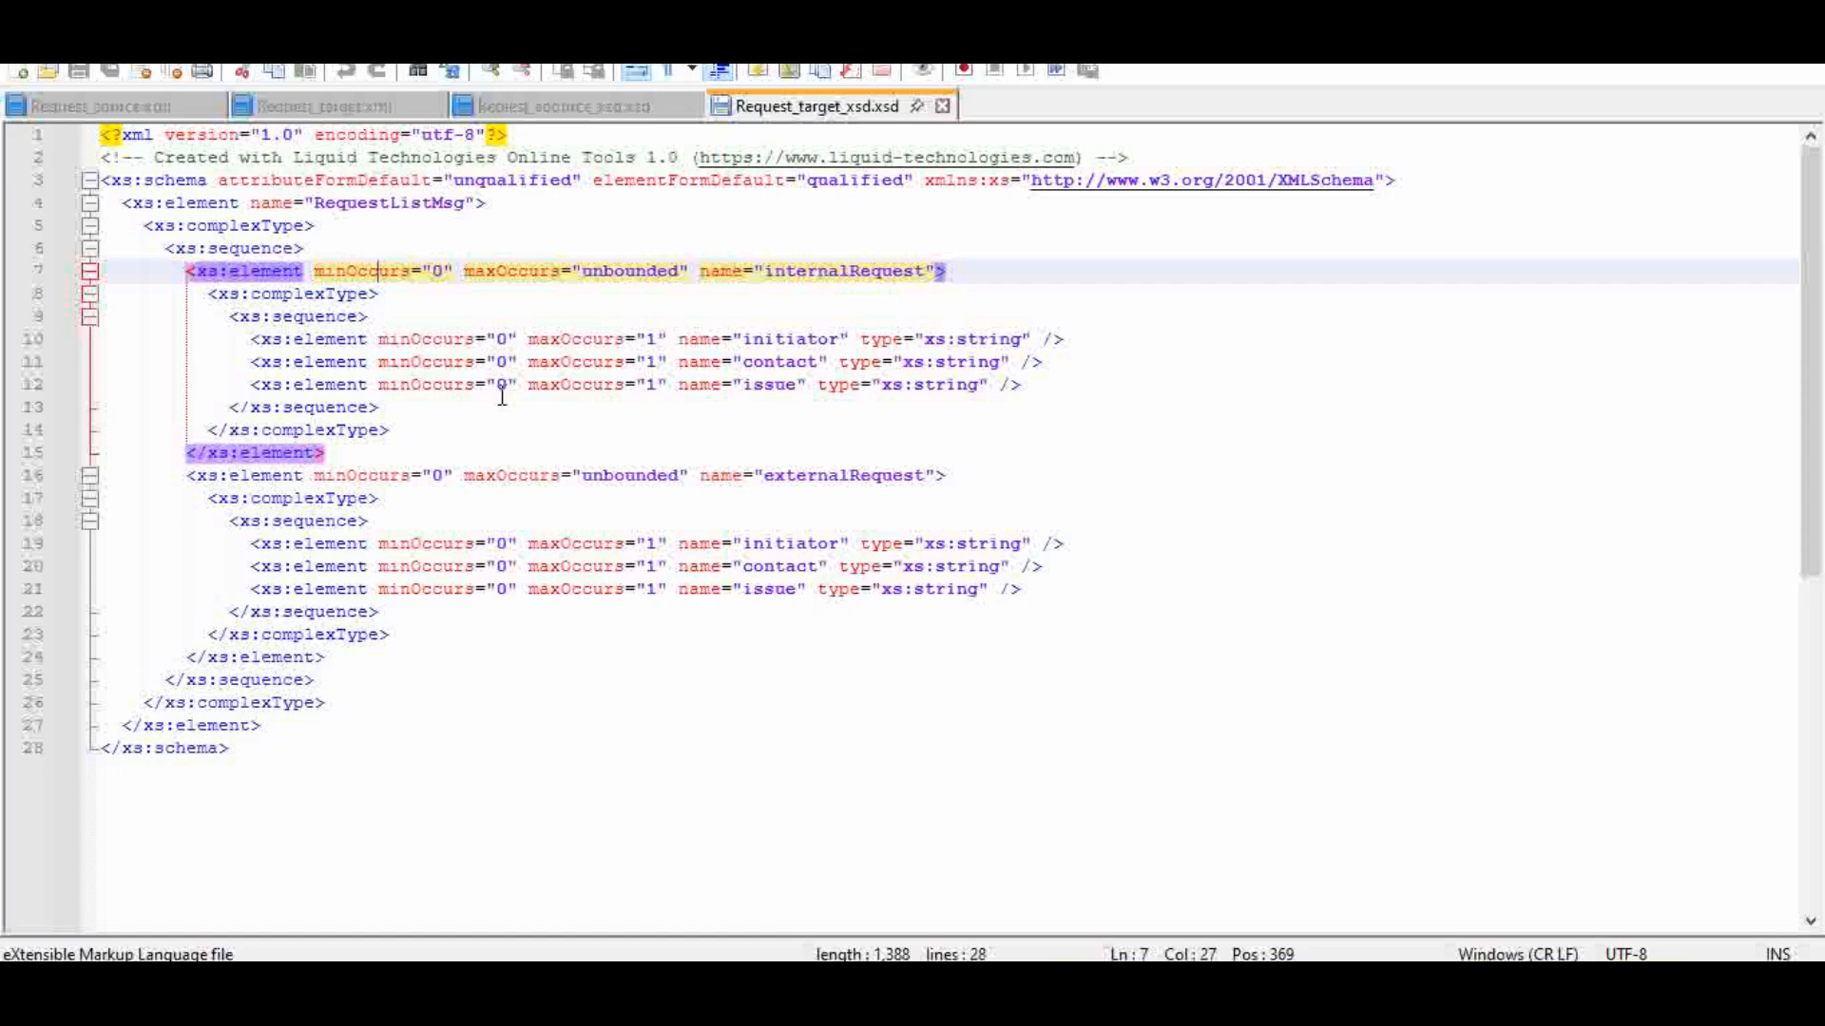
pyautogui.click(476, 543)
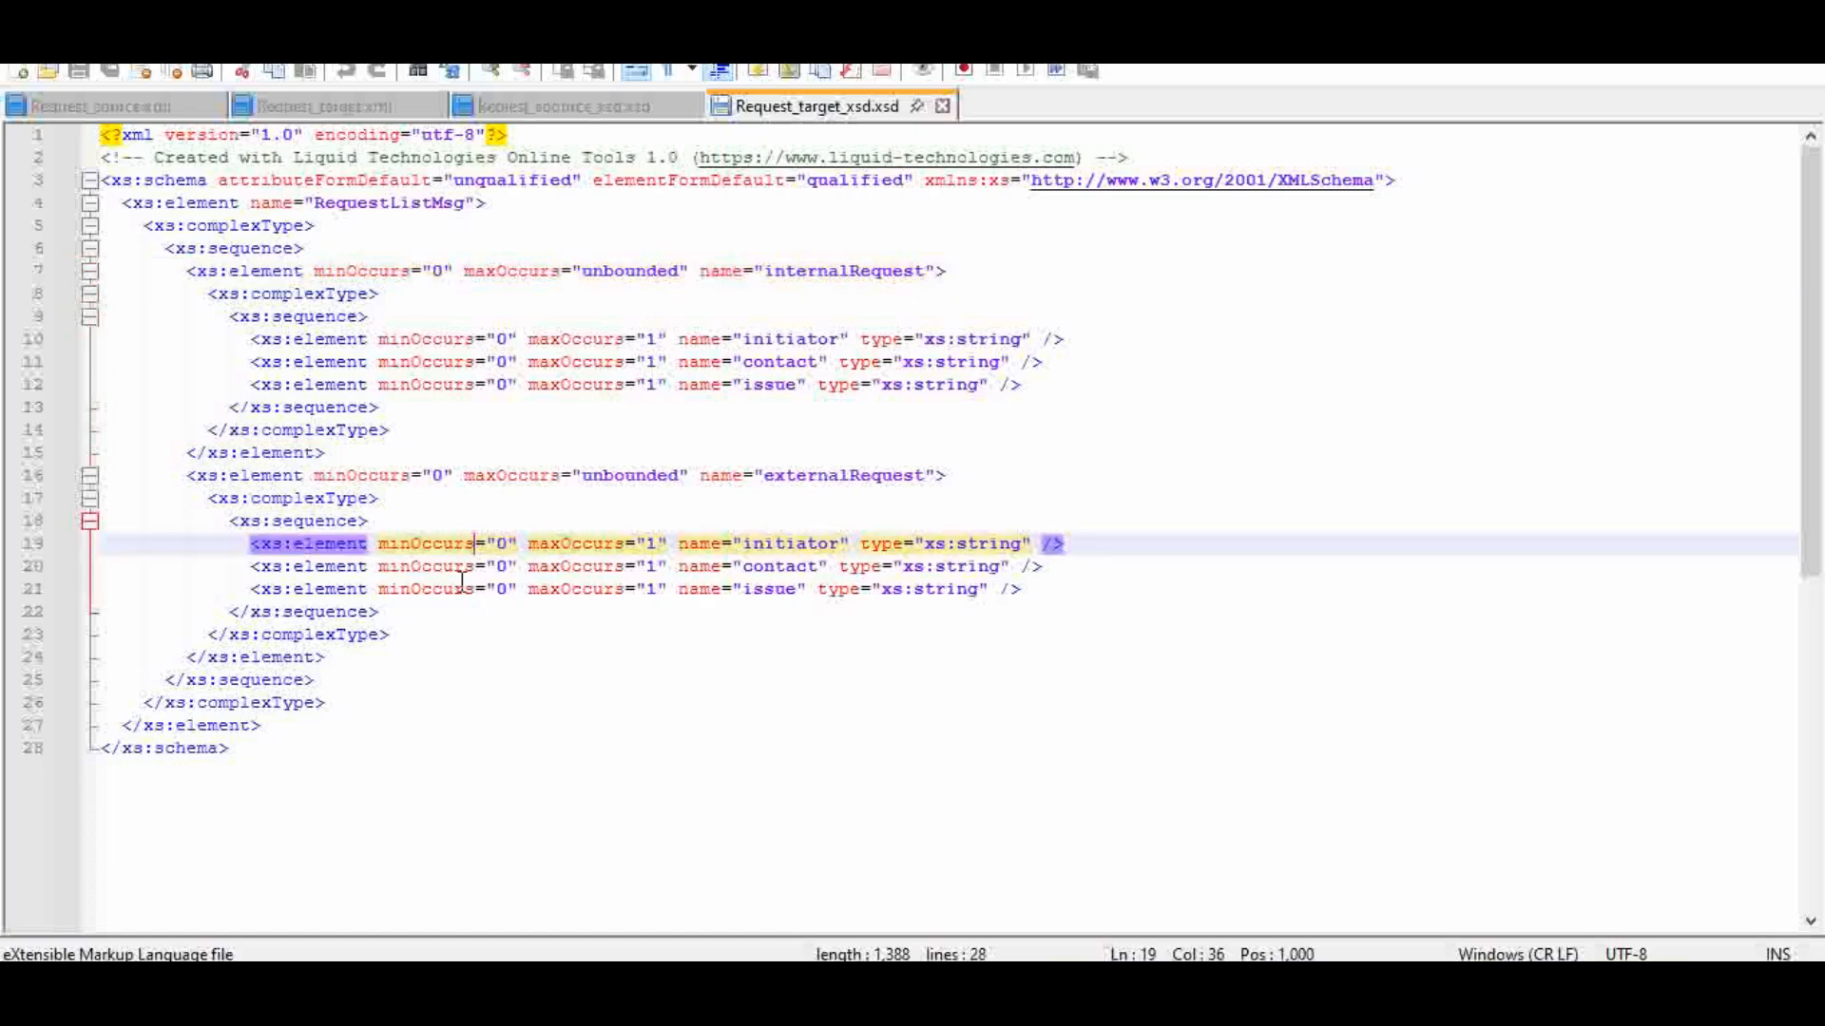
pyautogui.click(444, 567)
pyautogui.click(455, 590)
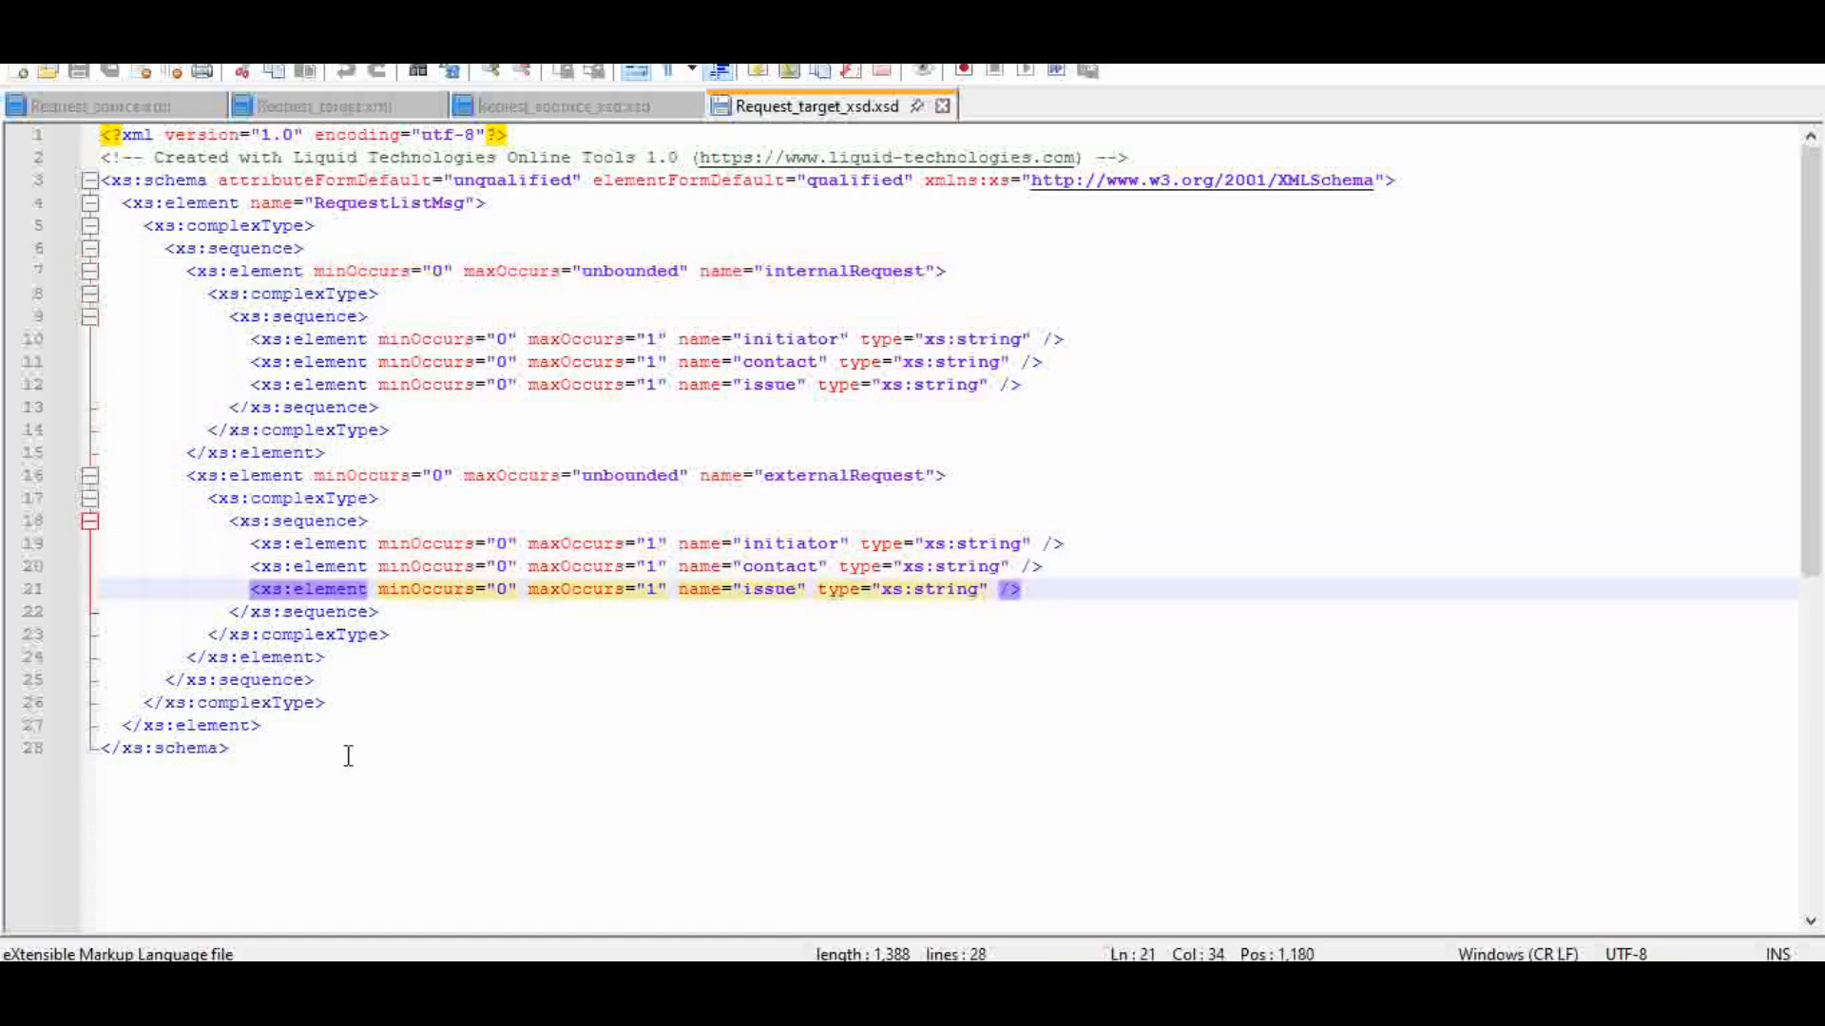
pyautogui.click(314, 748)
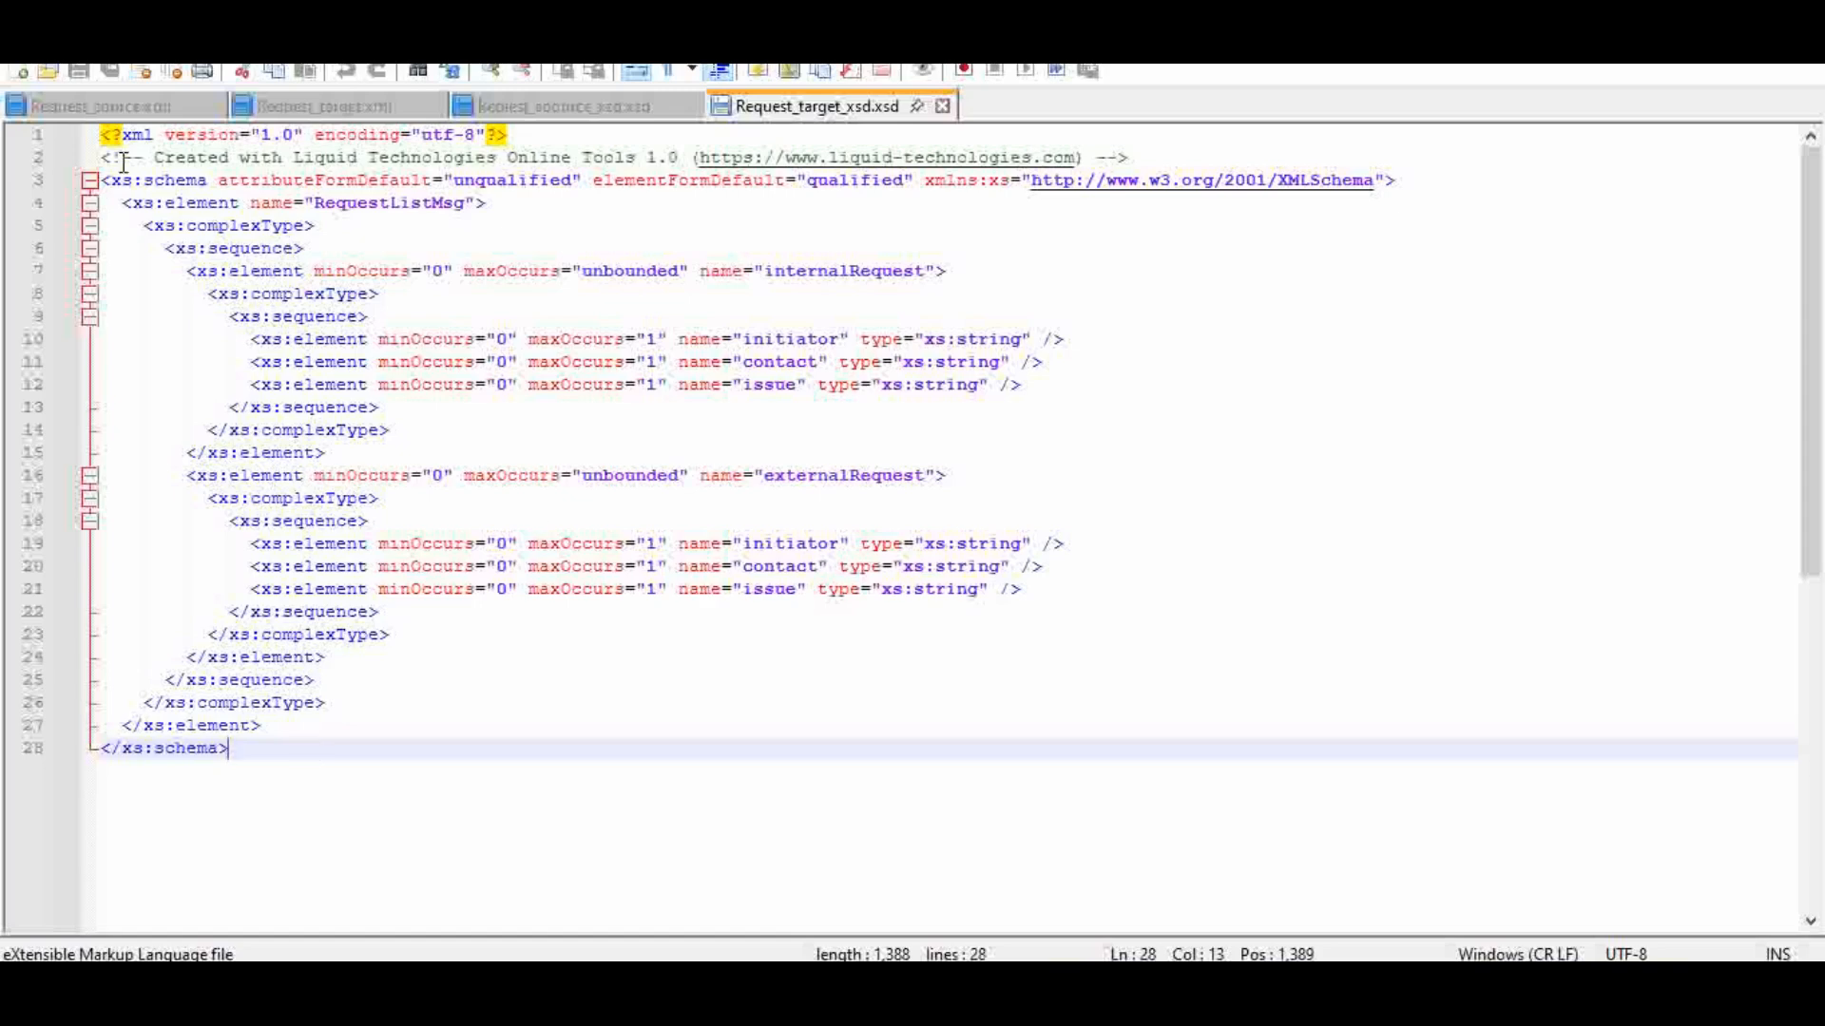
# Step: Review the source and target request XML files alongside their XSD schemas, ending on the internalRequest block of Request_target.xml
pyautogui.click(104, 108)
pyautogui.click(352, 110)
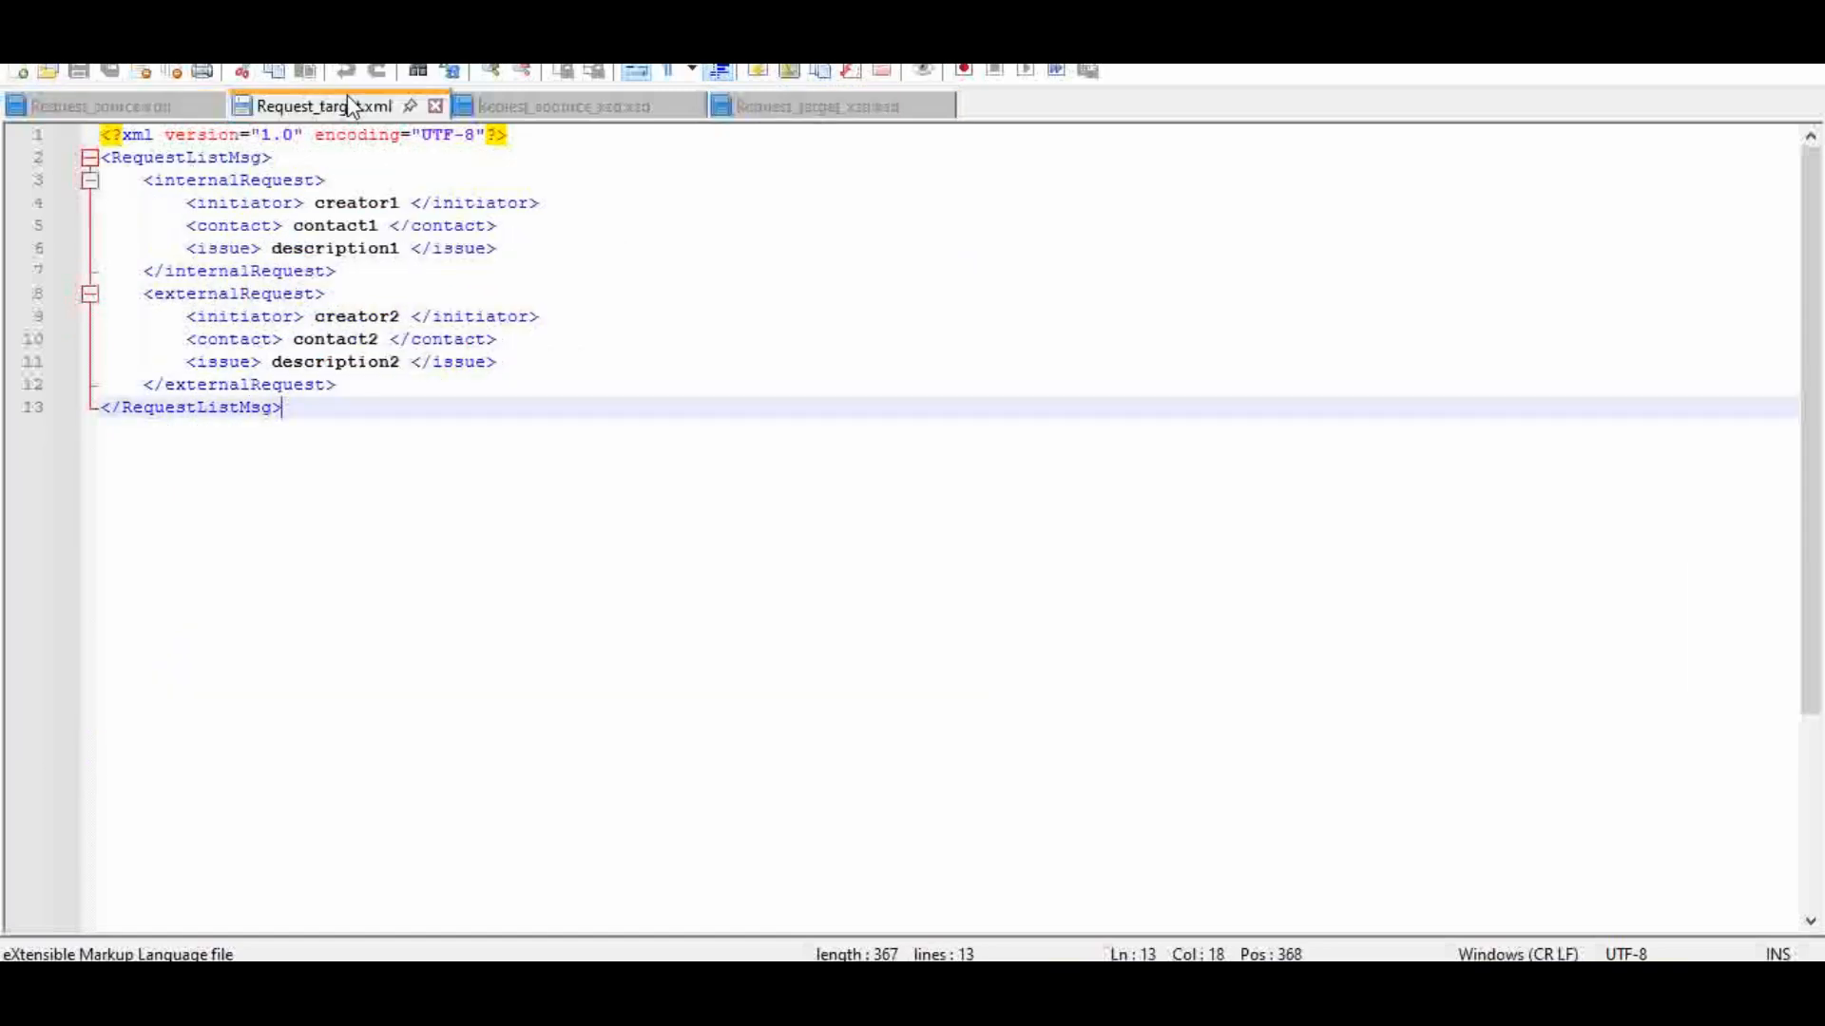
pyautogui.click(548, 109)
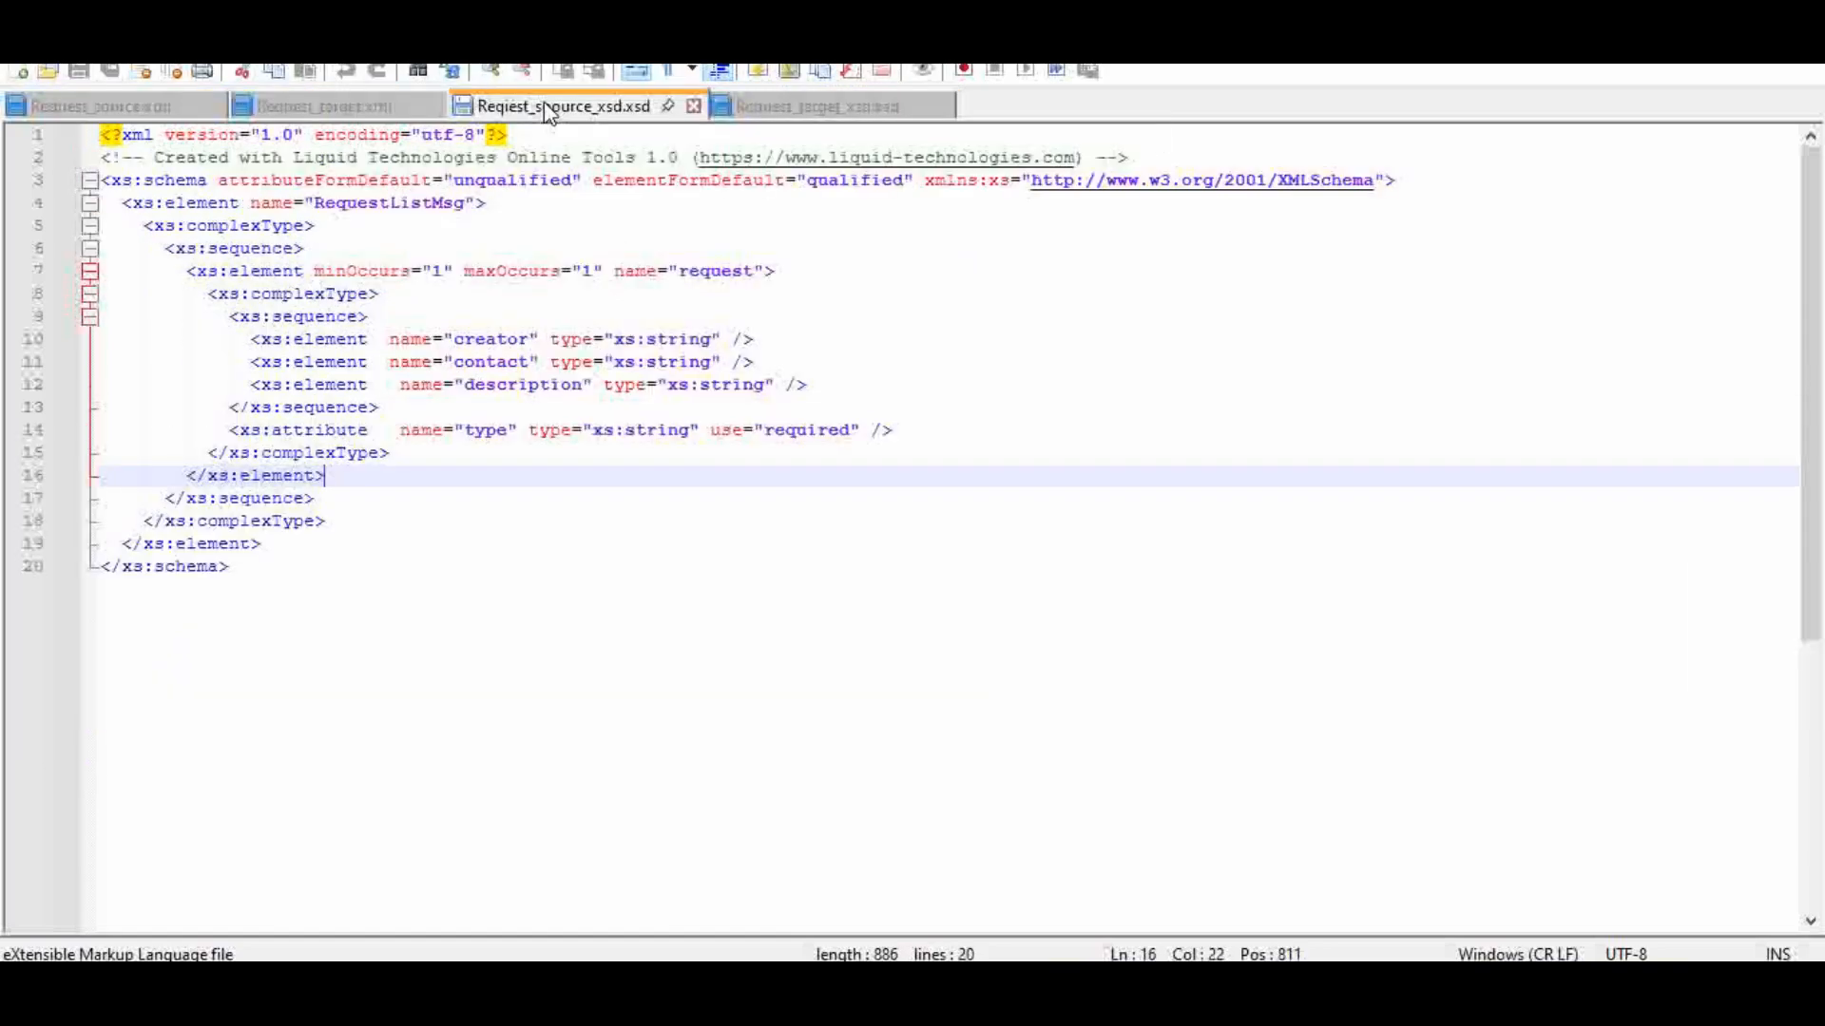
pyautogui.click(797, 110)
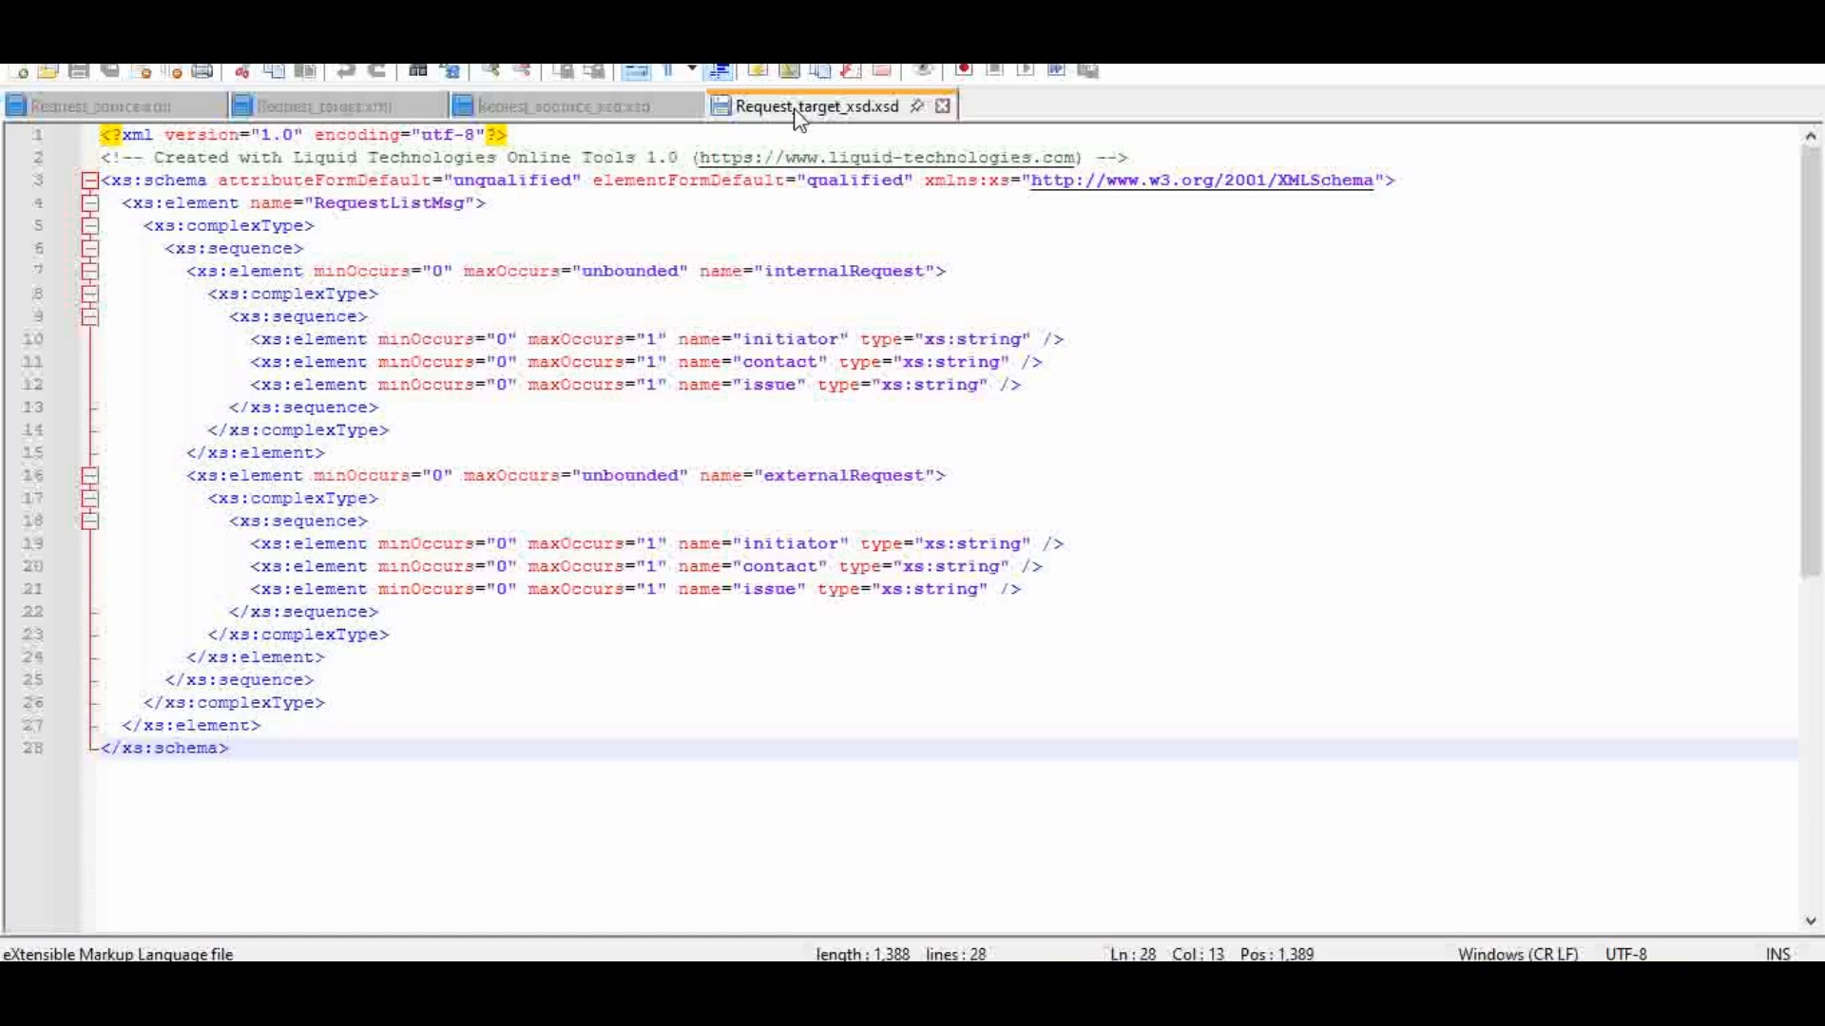
pyautogui.click(146, 108)
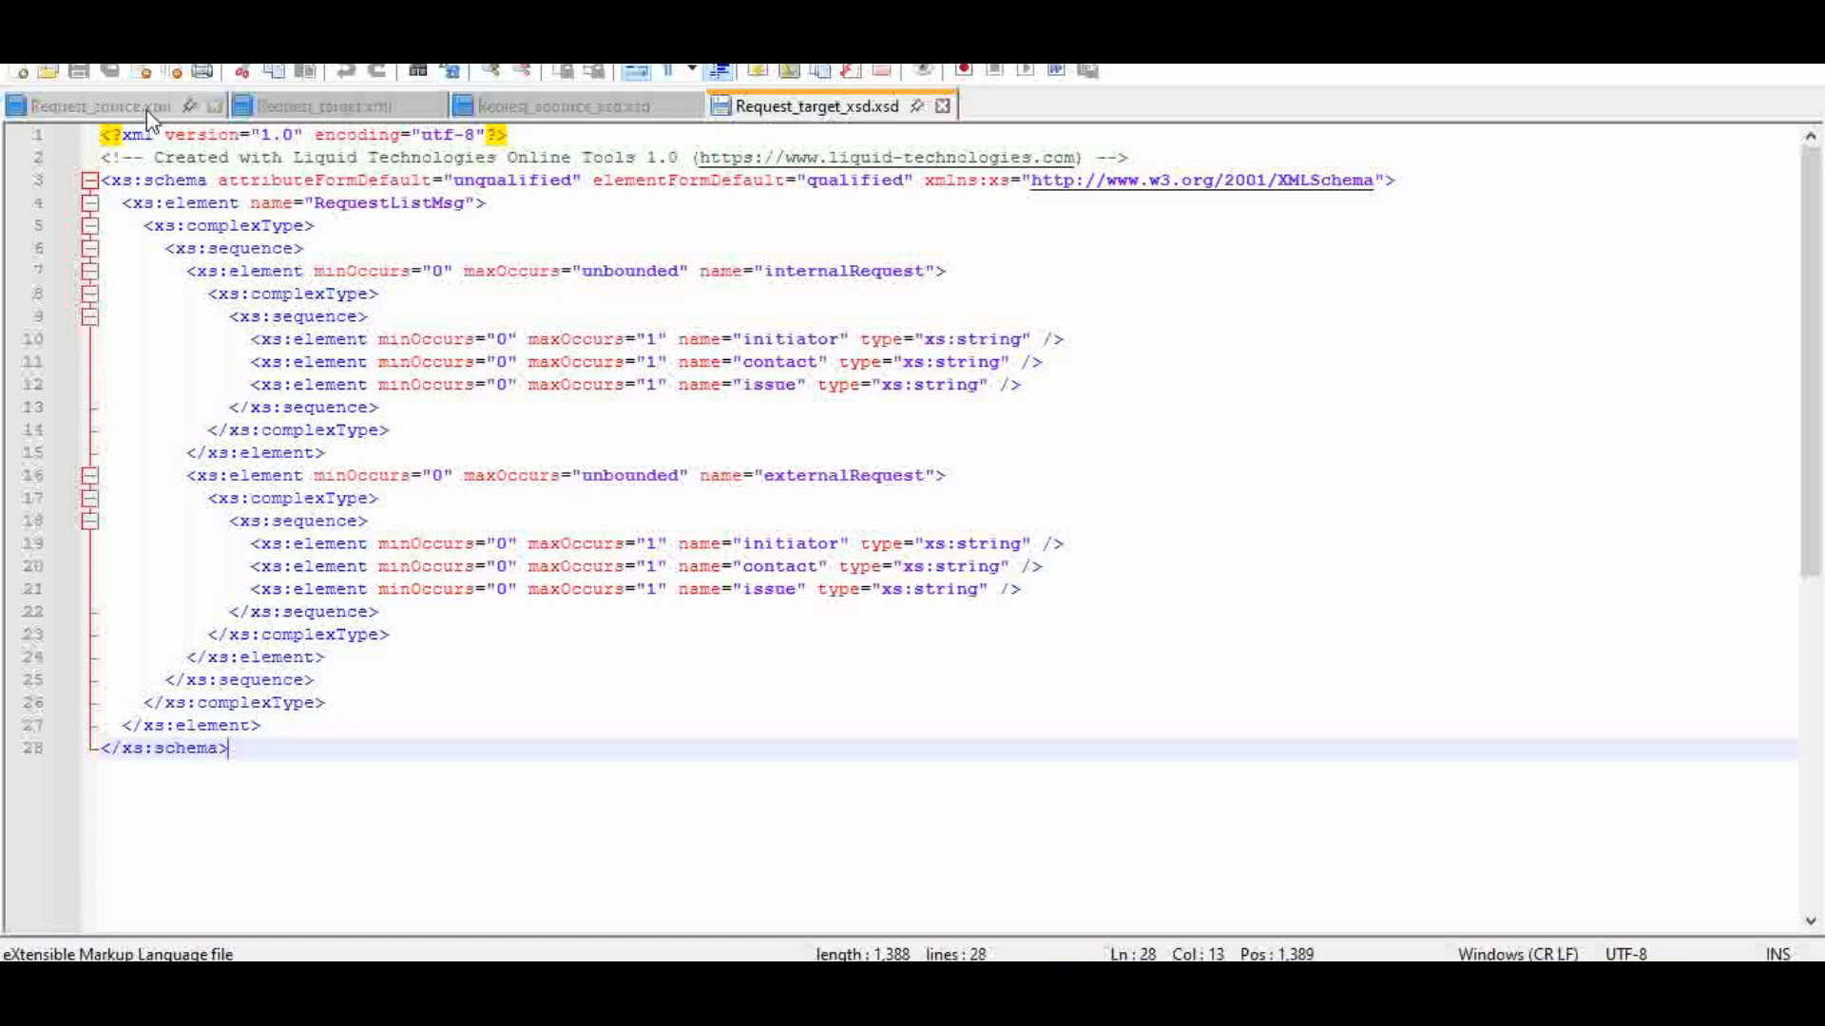
pyautogui.click(332, 106)
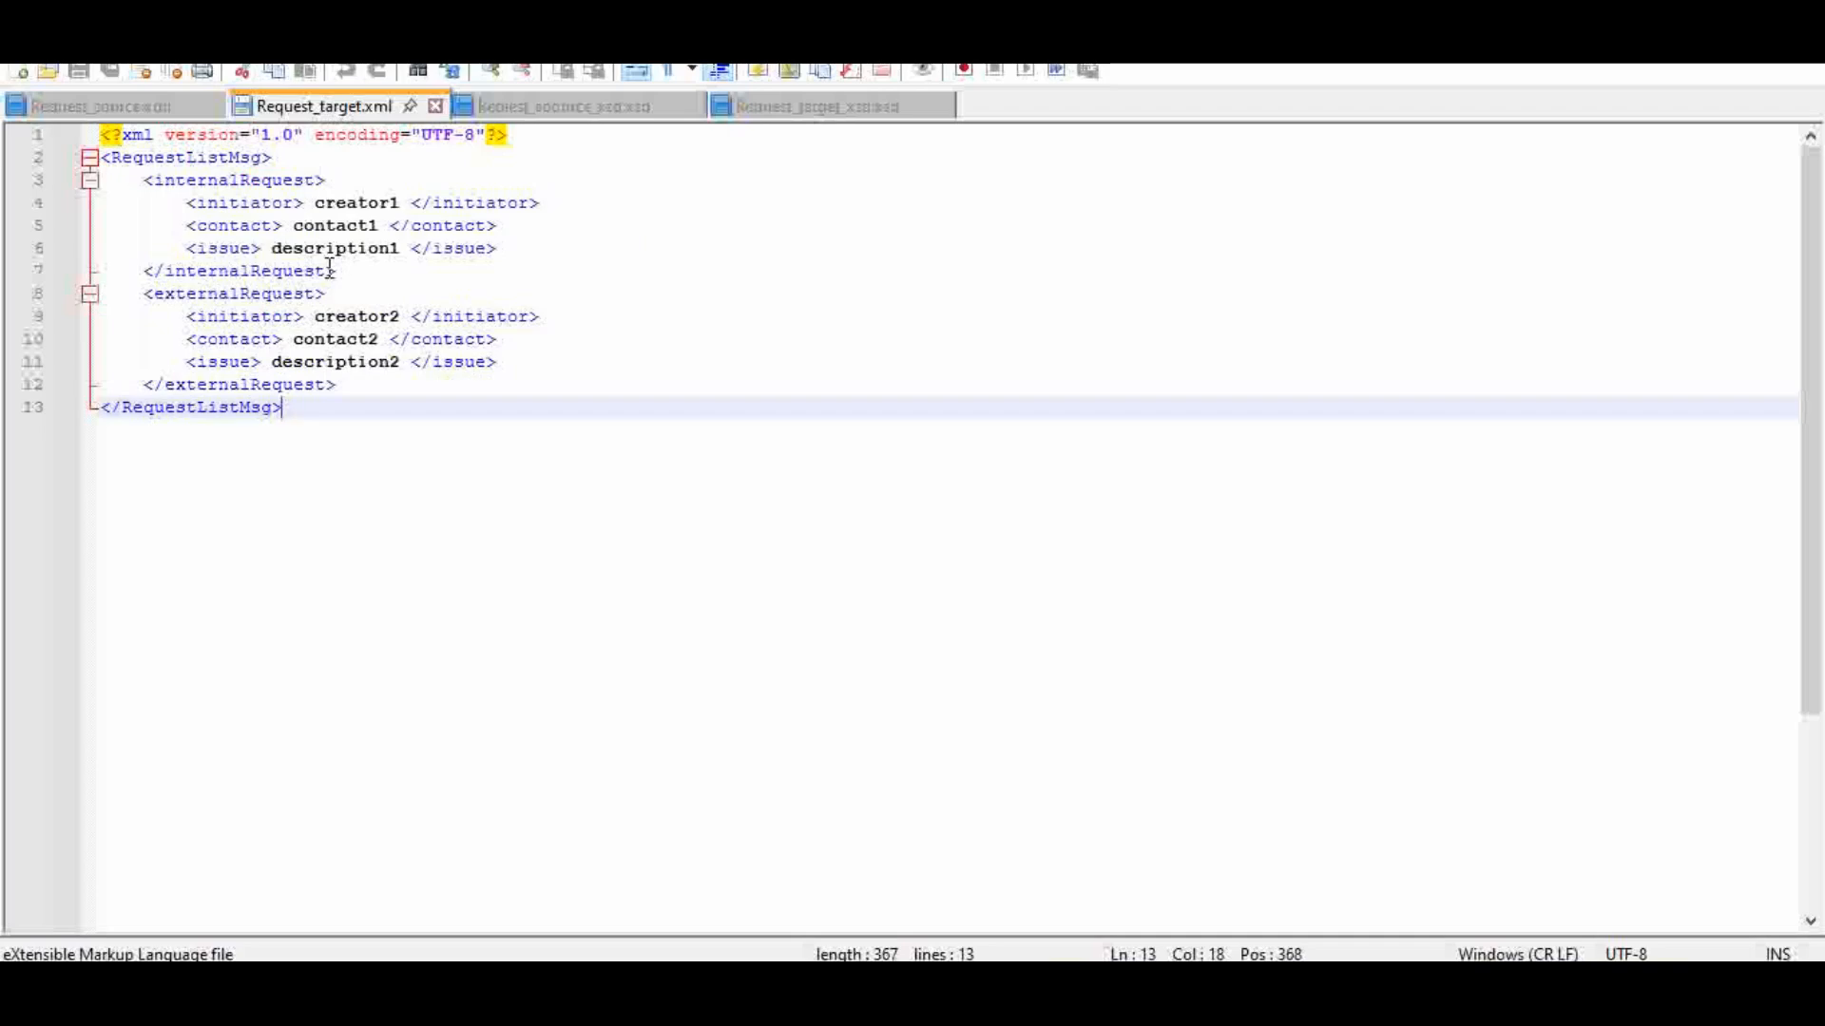
pyautogui.click(343, 272)
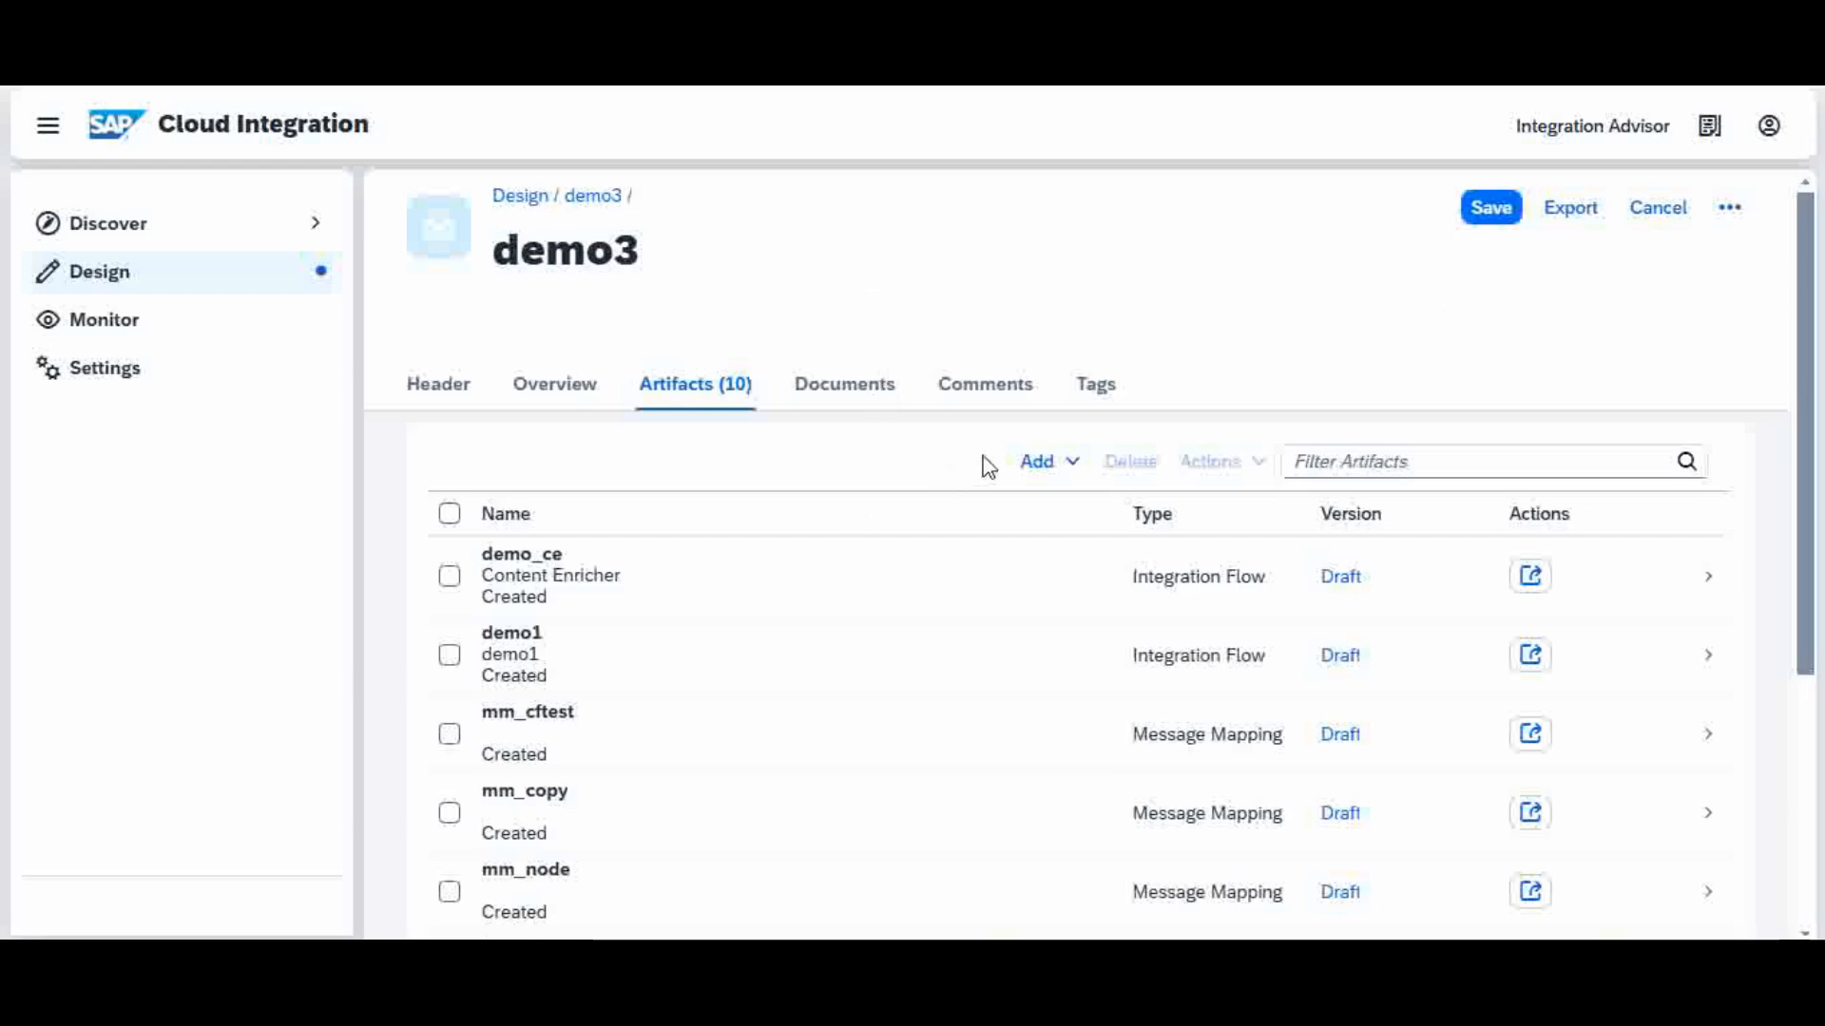
# Step: Switch to SAP Cloud Integration and add a message mapping named mm_node1 to the demo3 package with the Cloud Integration runtime profile
pyautogui.click(1073, 466)
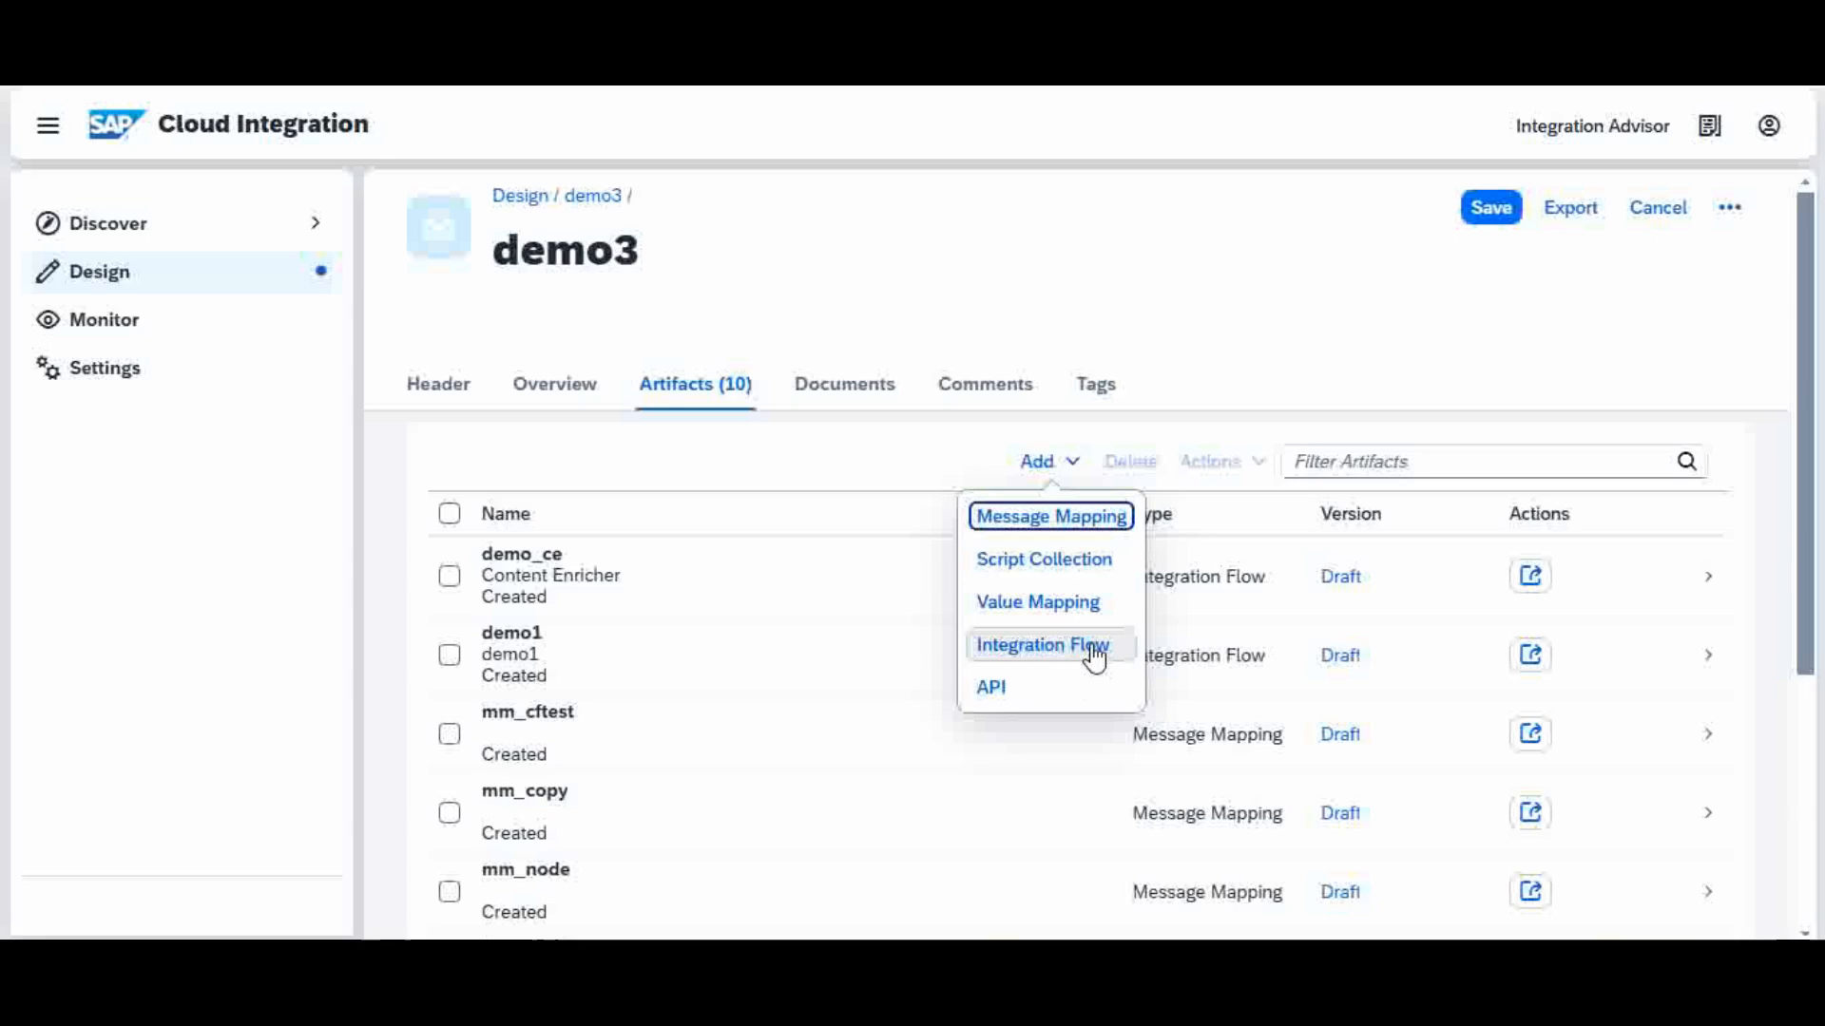
pyautogui.click(1076, 519)
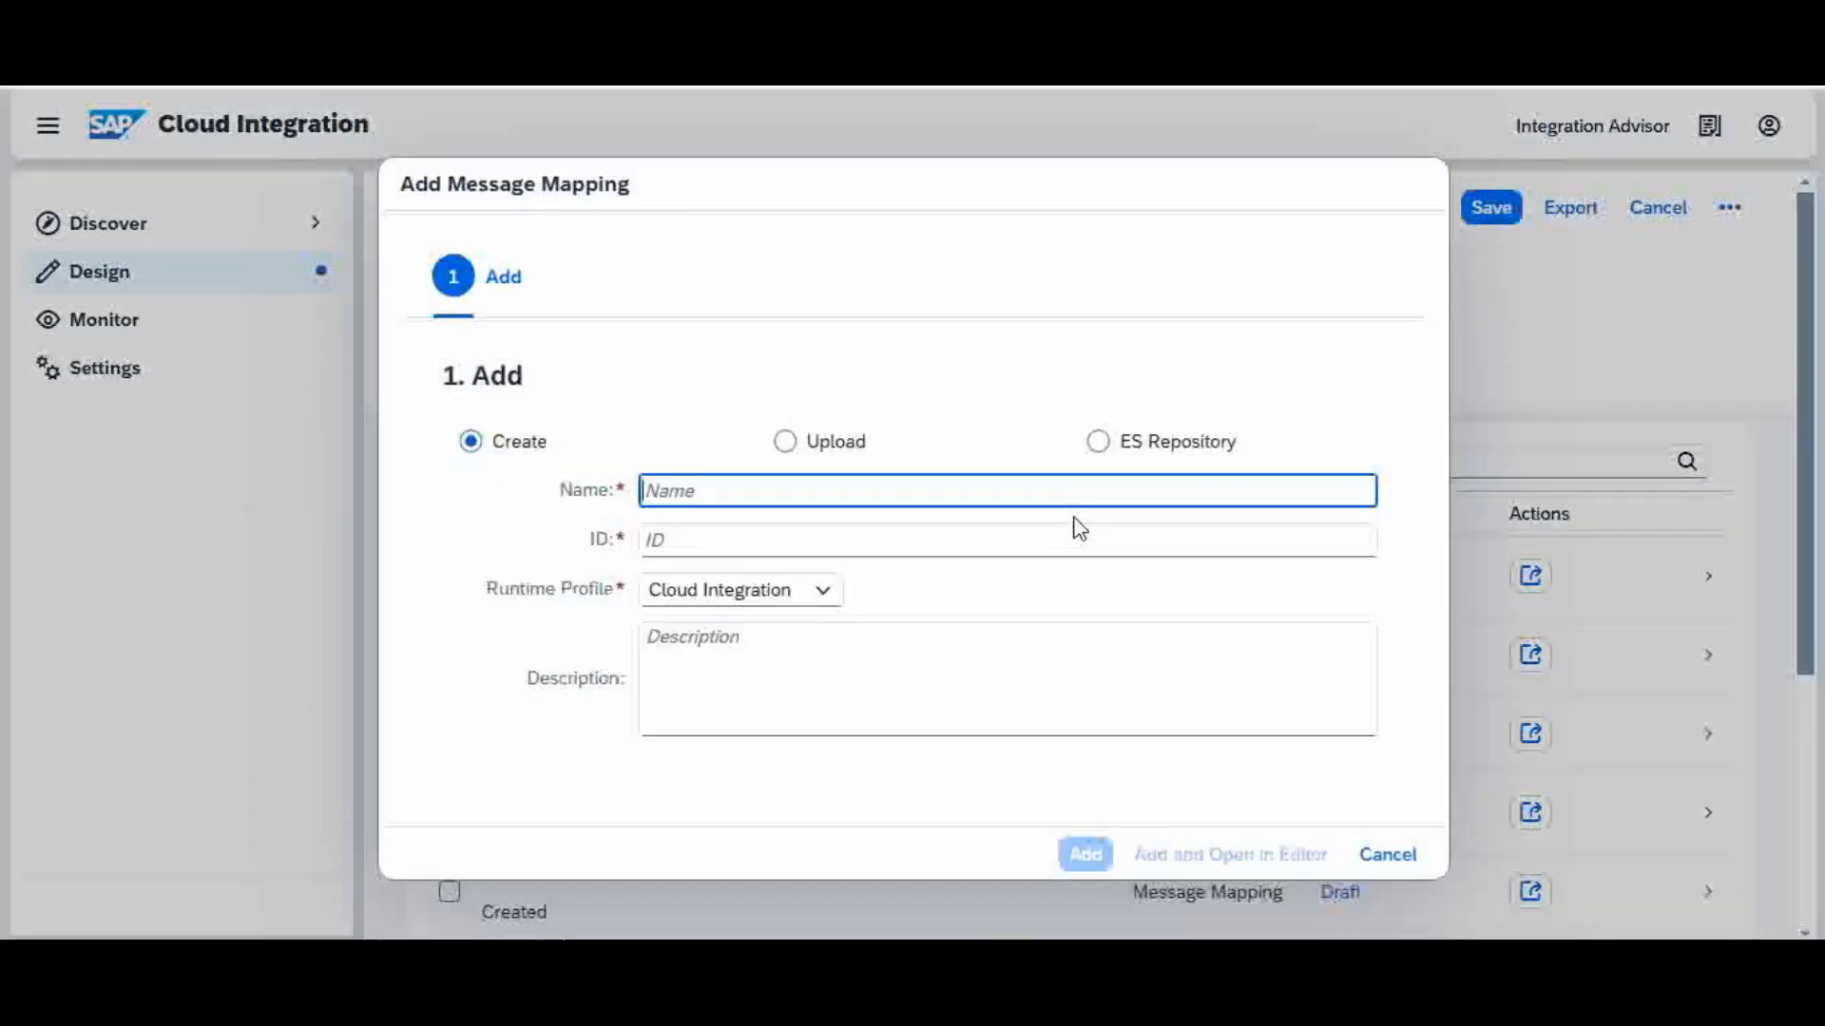
pyautogui.write('mm')
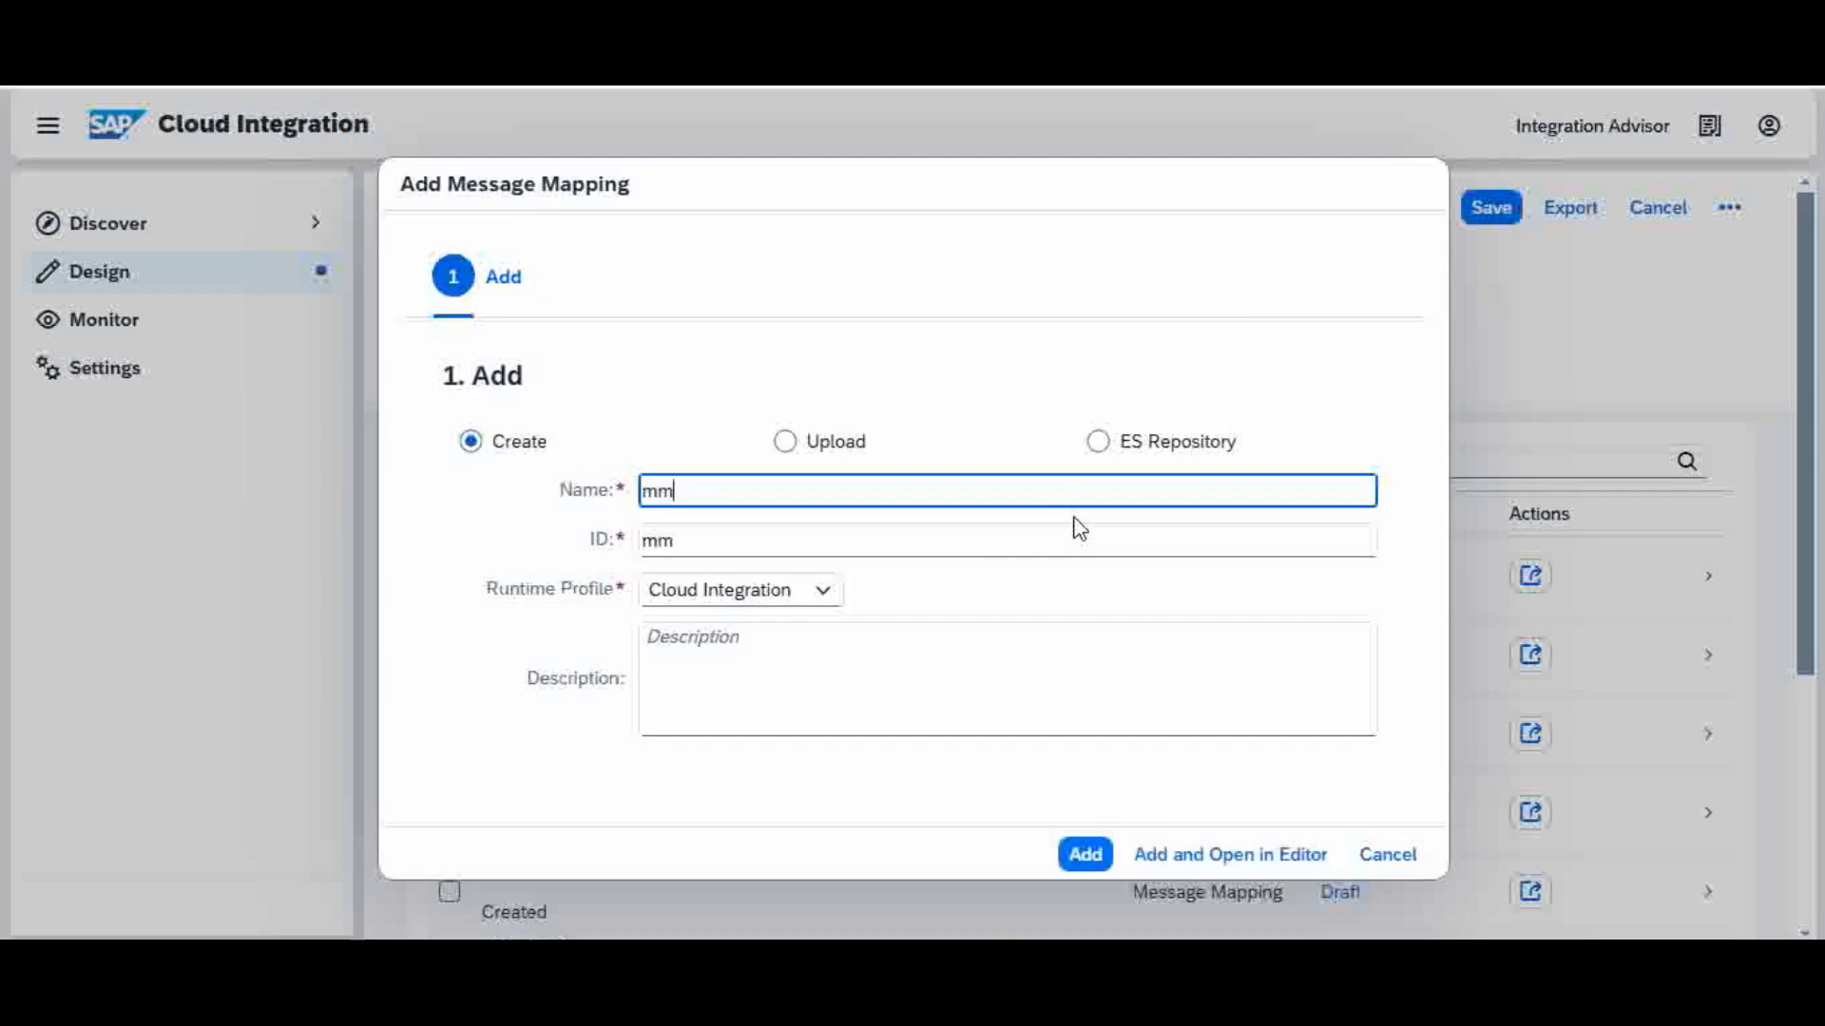
pyautogui.write('_nod')
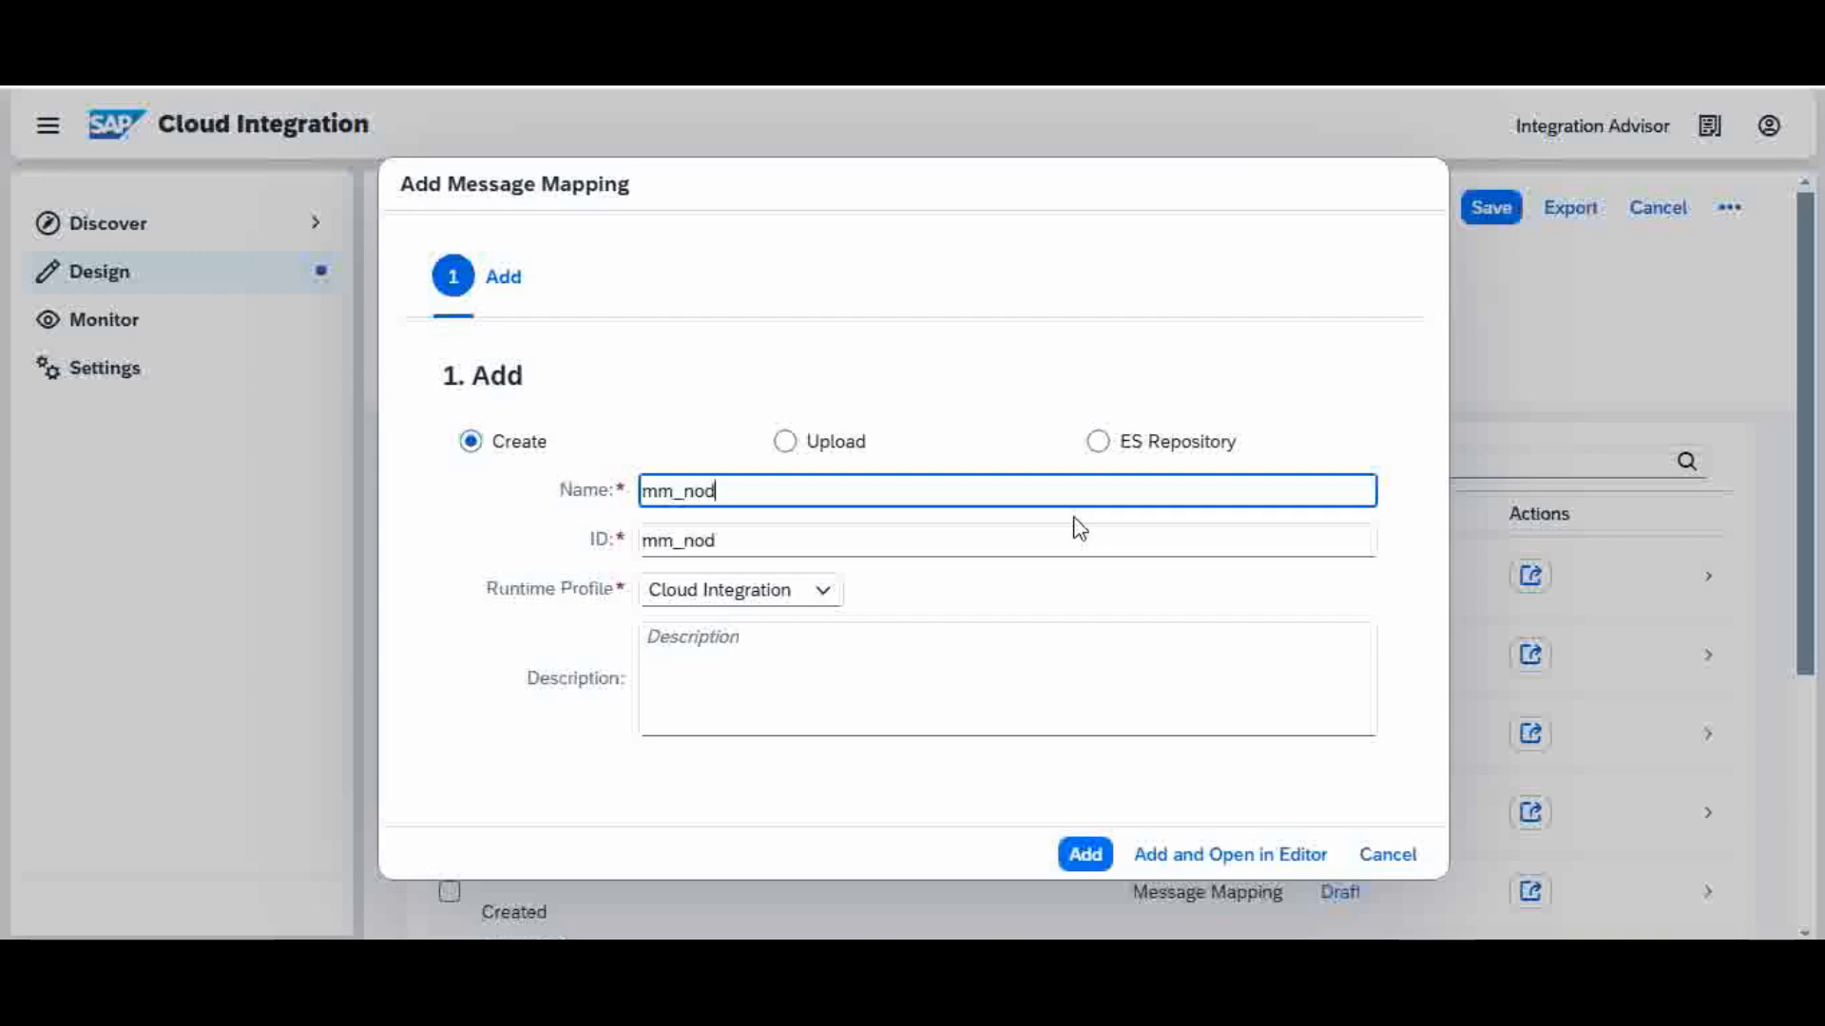
pyautogui.write('e1')
pyautogui.click(1089, 858)
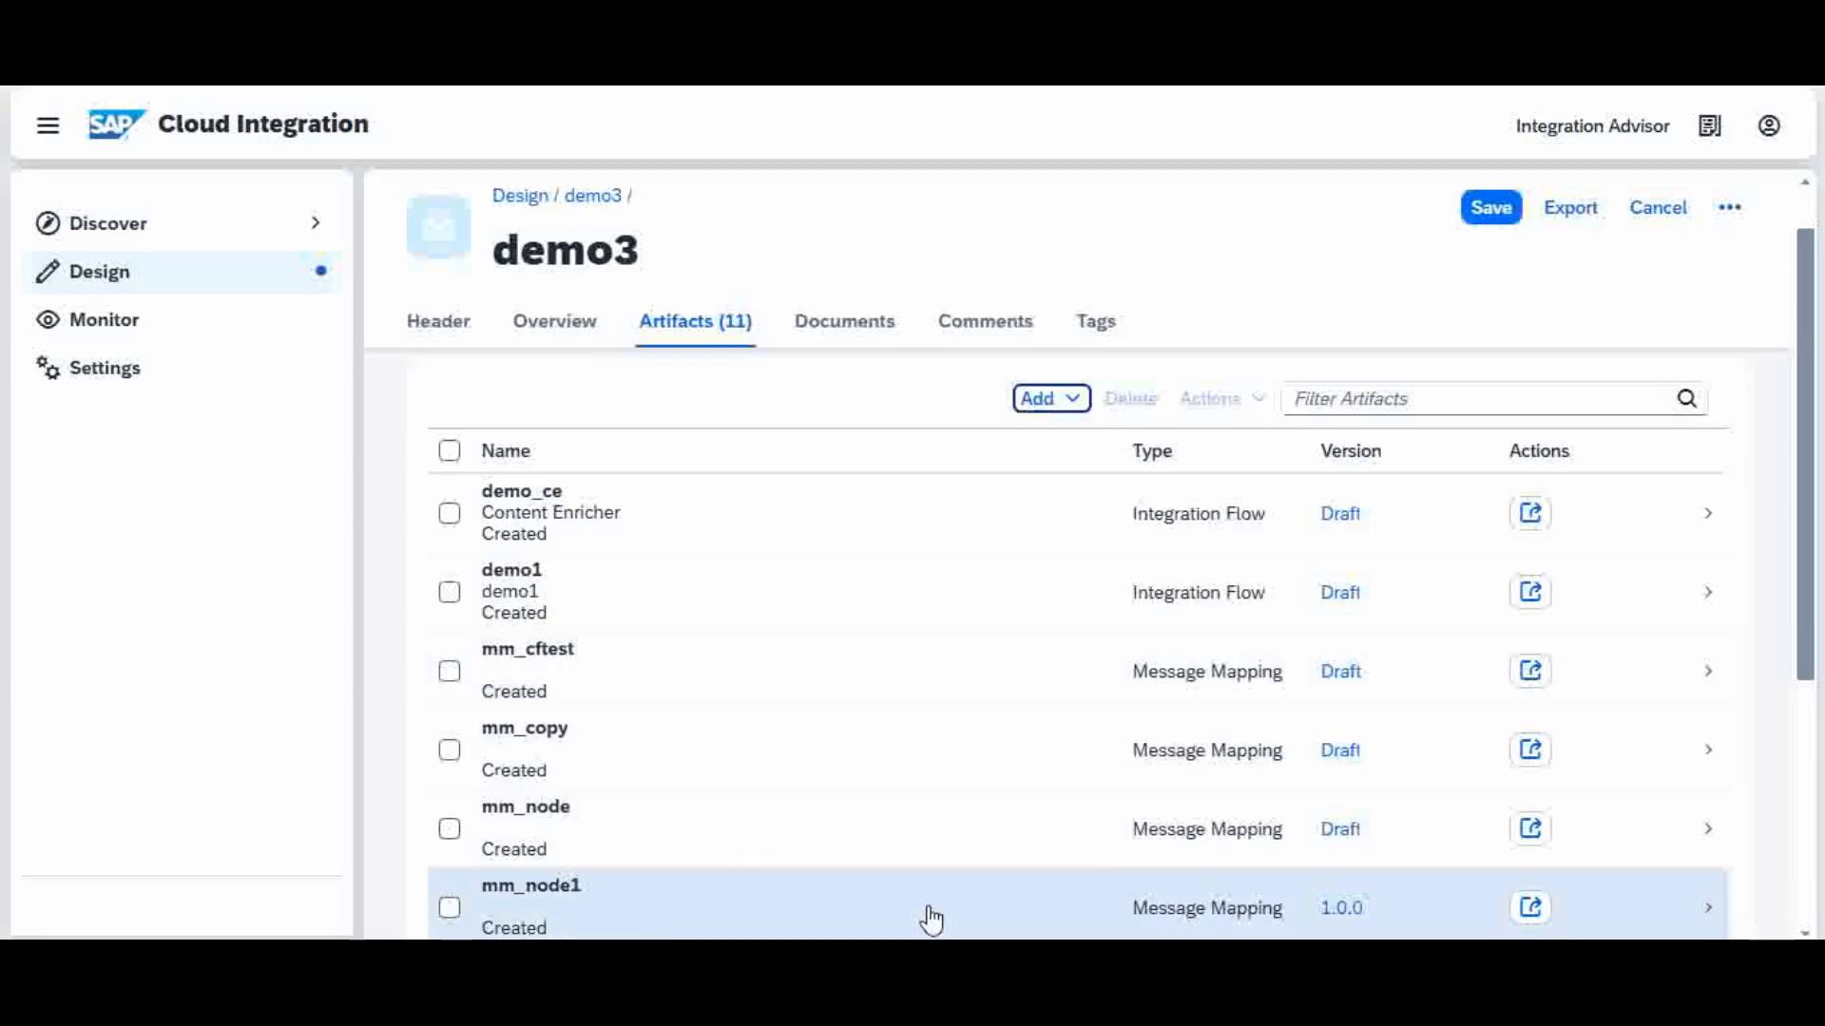
# Step: Open the mm_node1 message mapping for editing and enlarge the area showing the source and target structures
pyautogui.click(931, 917)
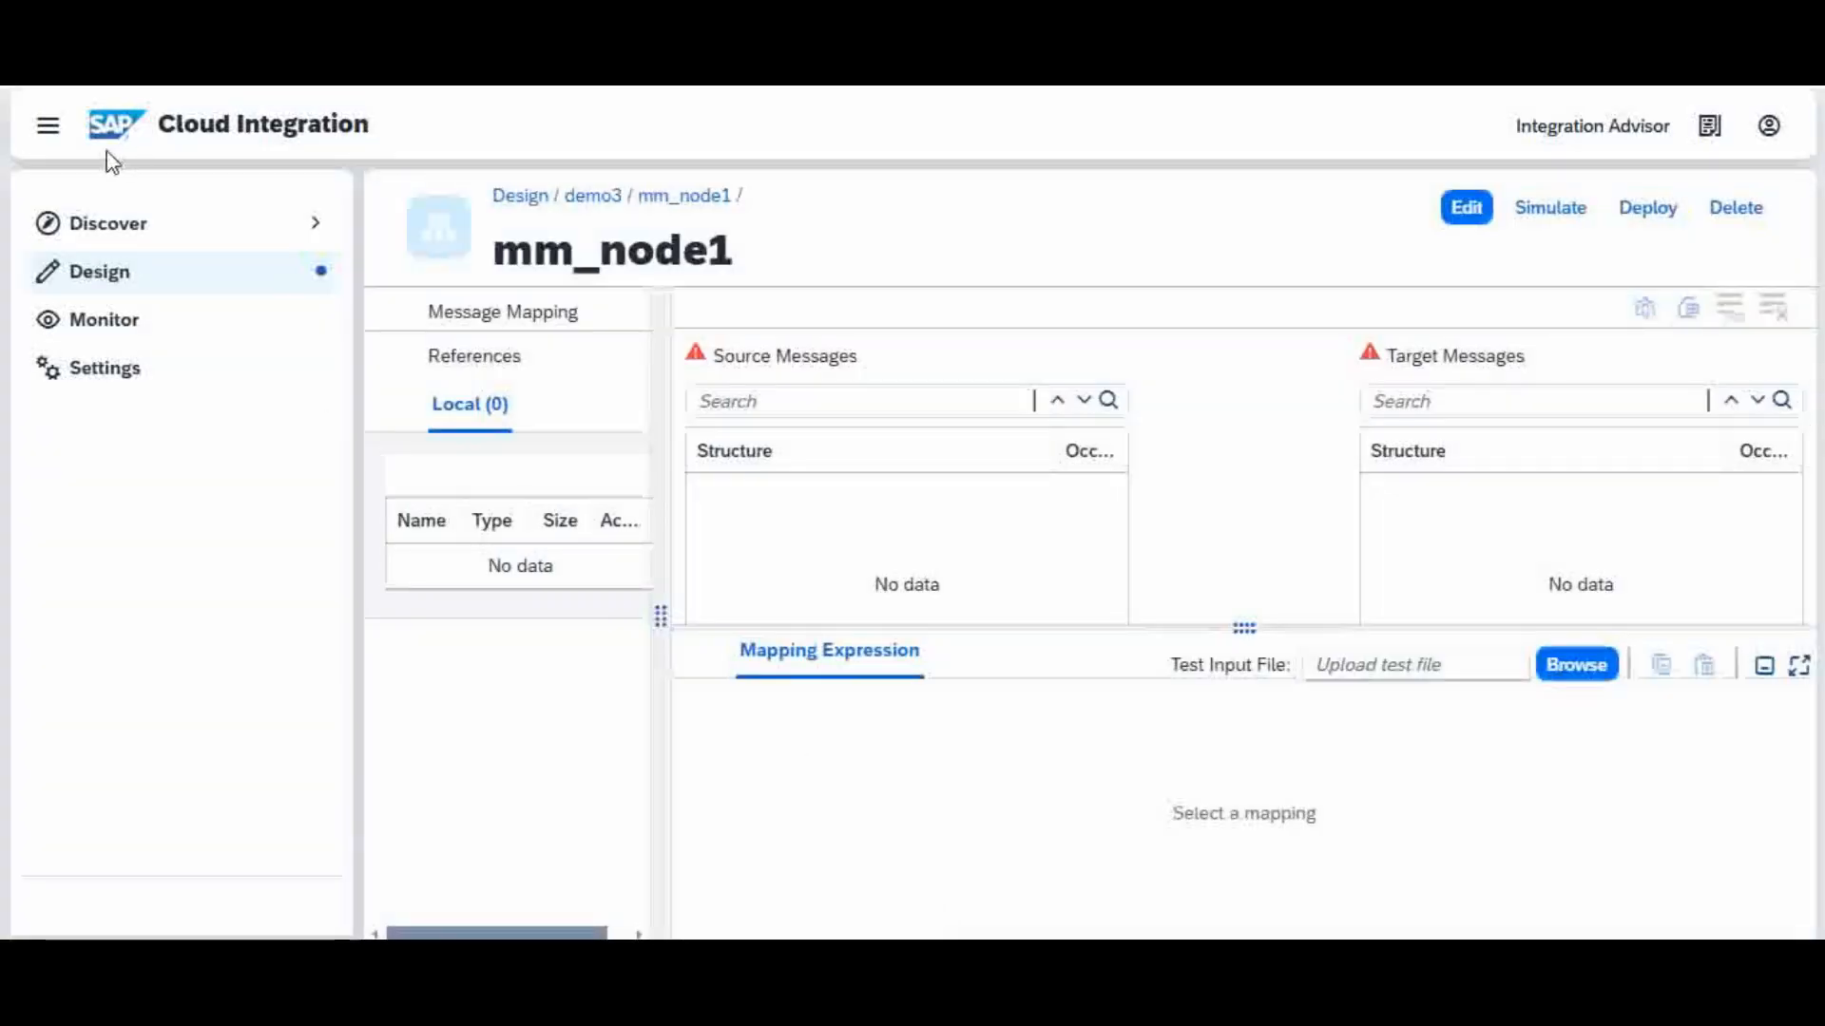
pyautogui.click(47, 134)
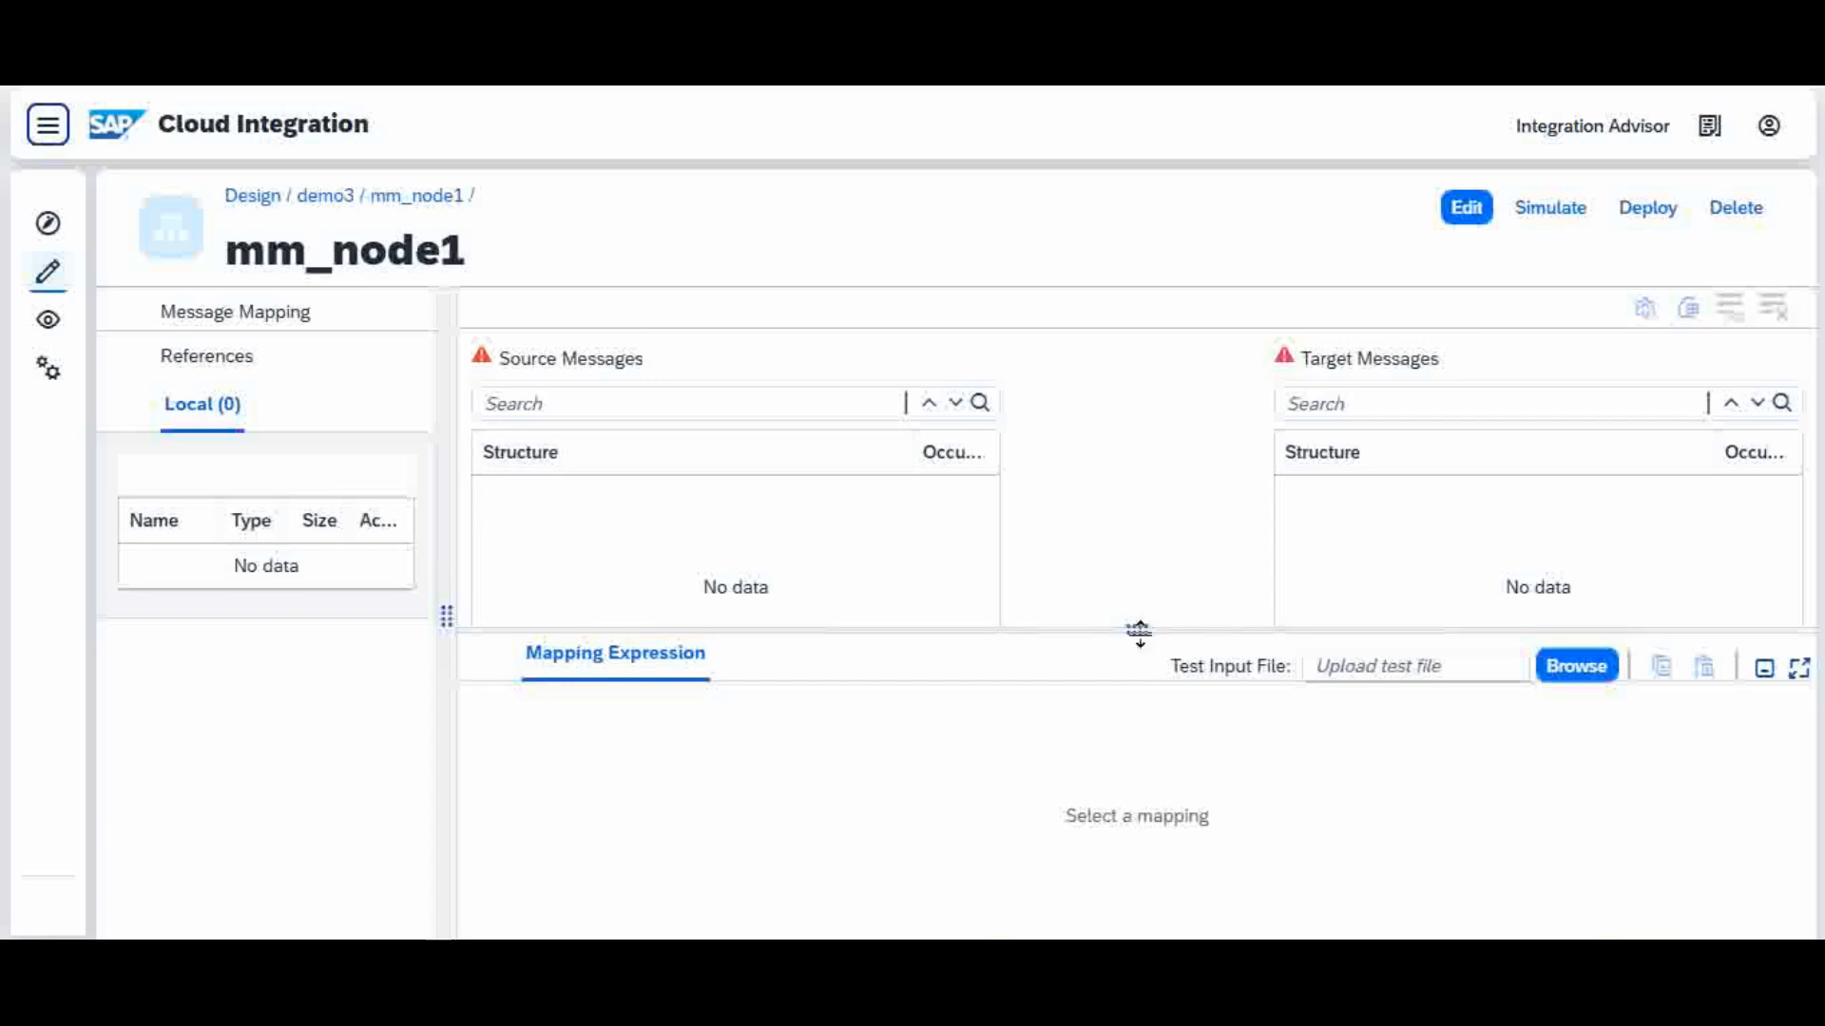
pyautogui.moveTo(1141, 631); pyautogui.dragTo(1131, 737)
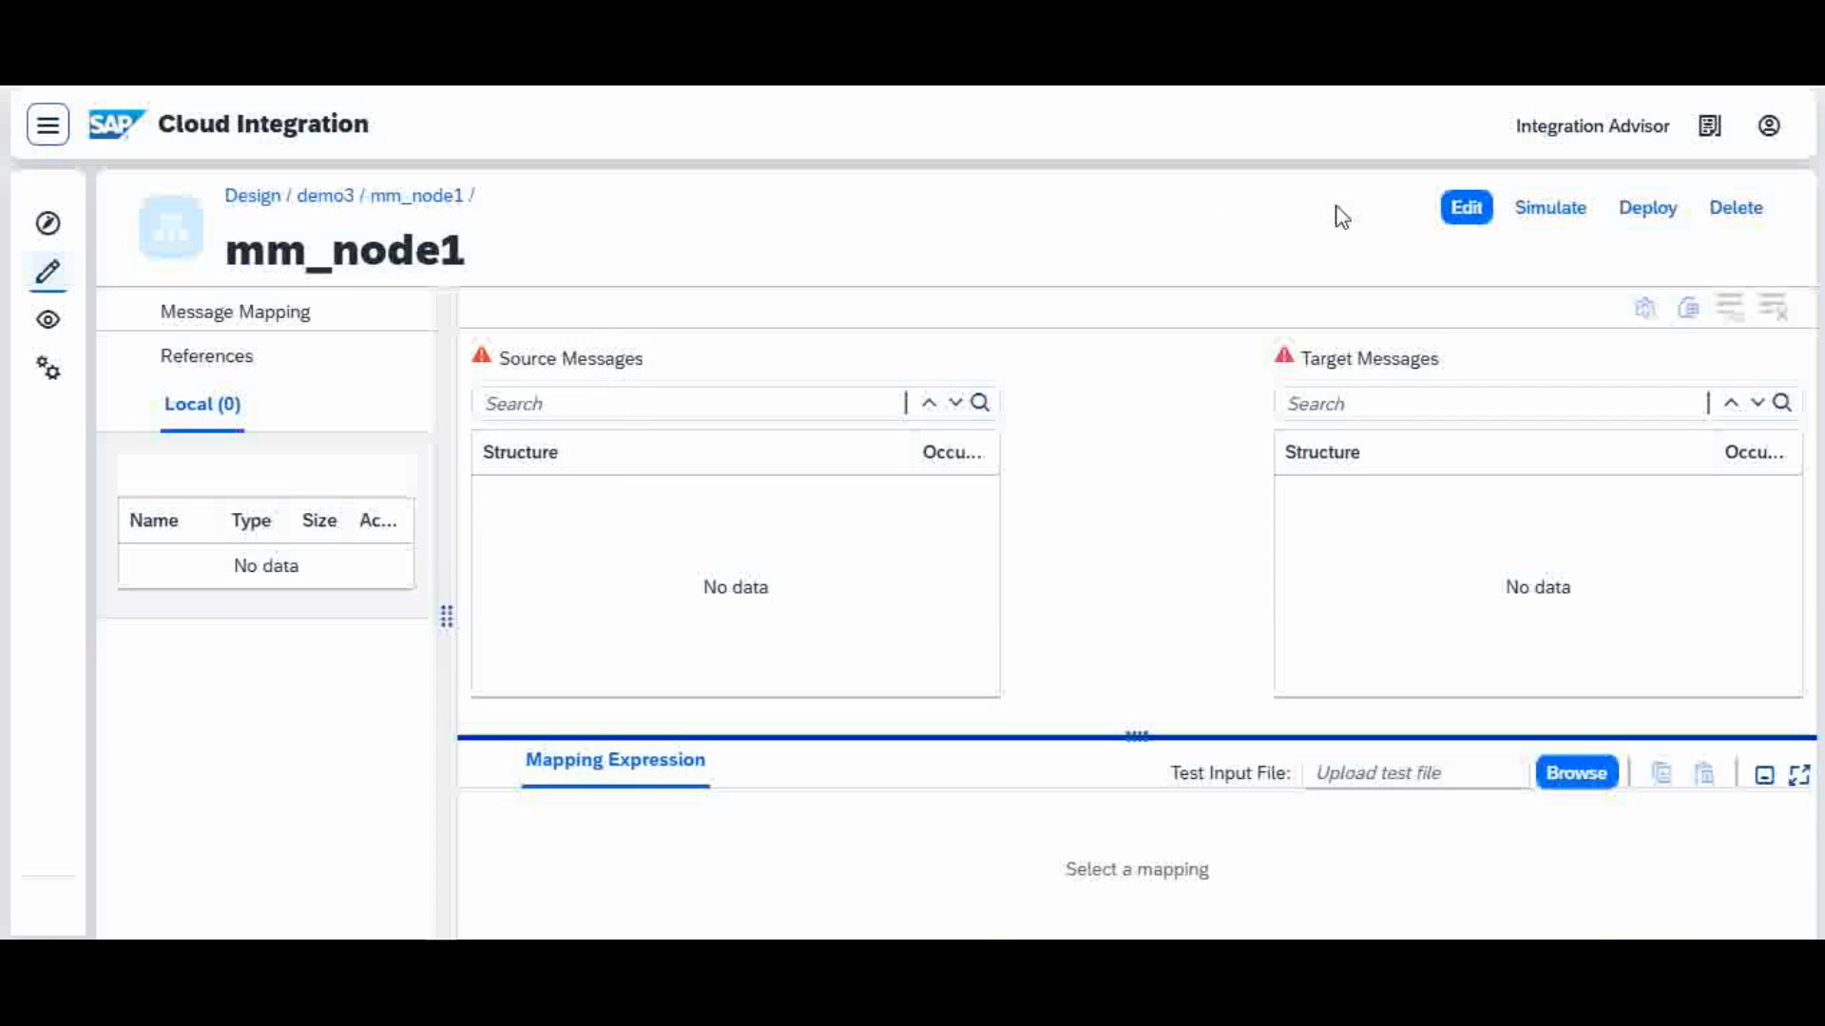
pyautogui.click(1473, 214)
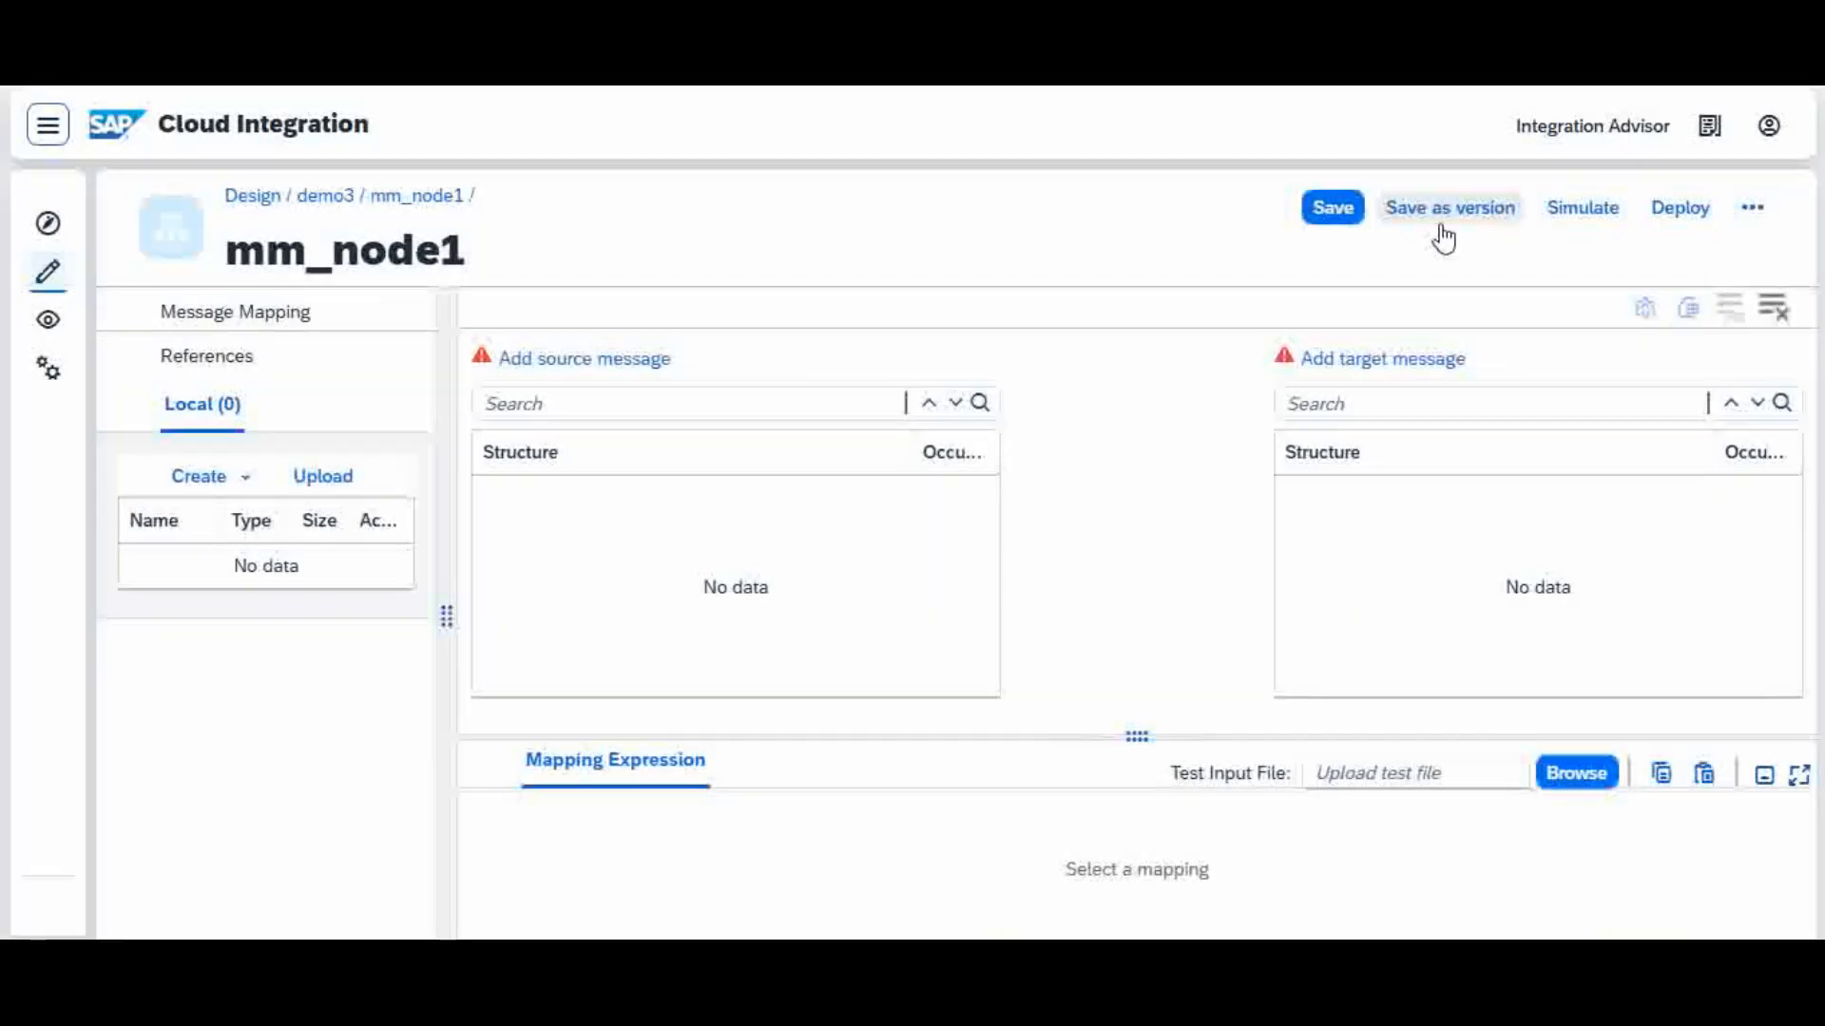
pyautogui.moveTo(460, 396); pyautogui.dragTo(224, 424)
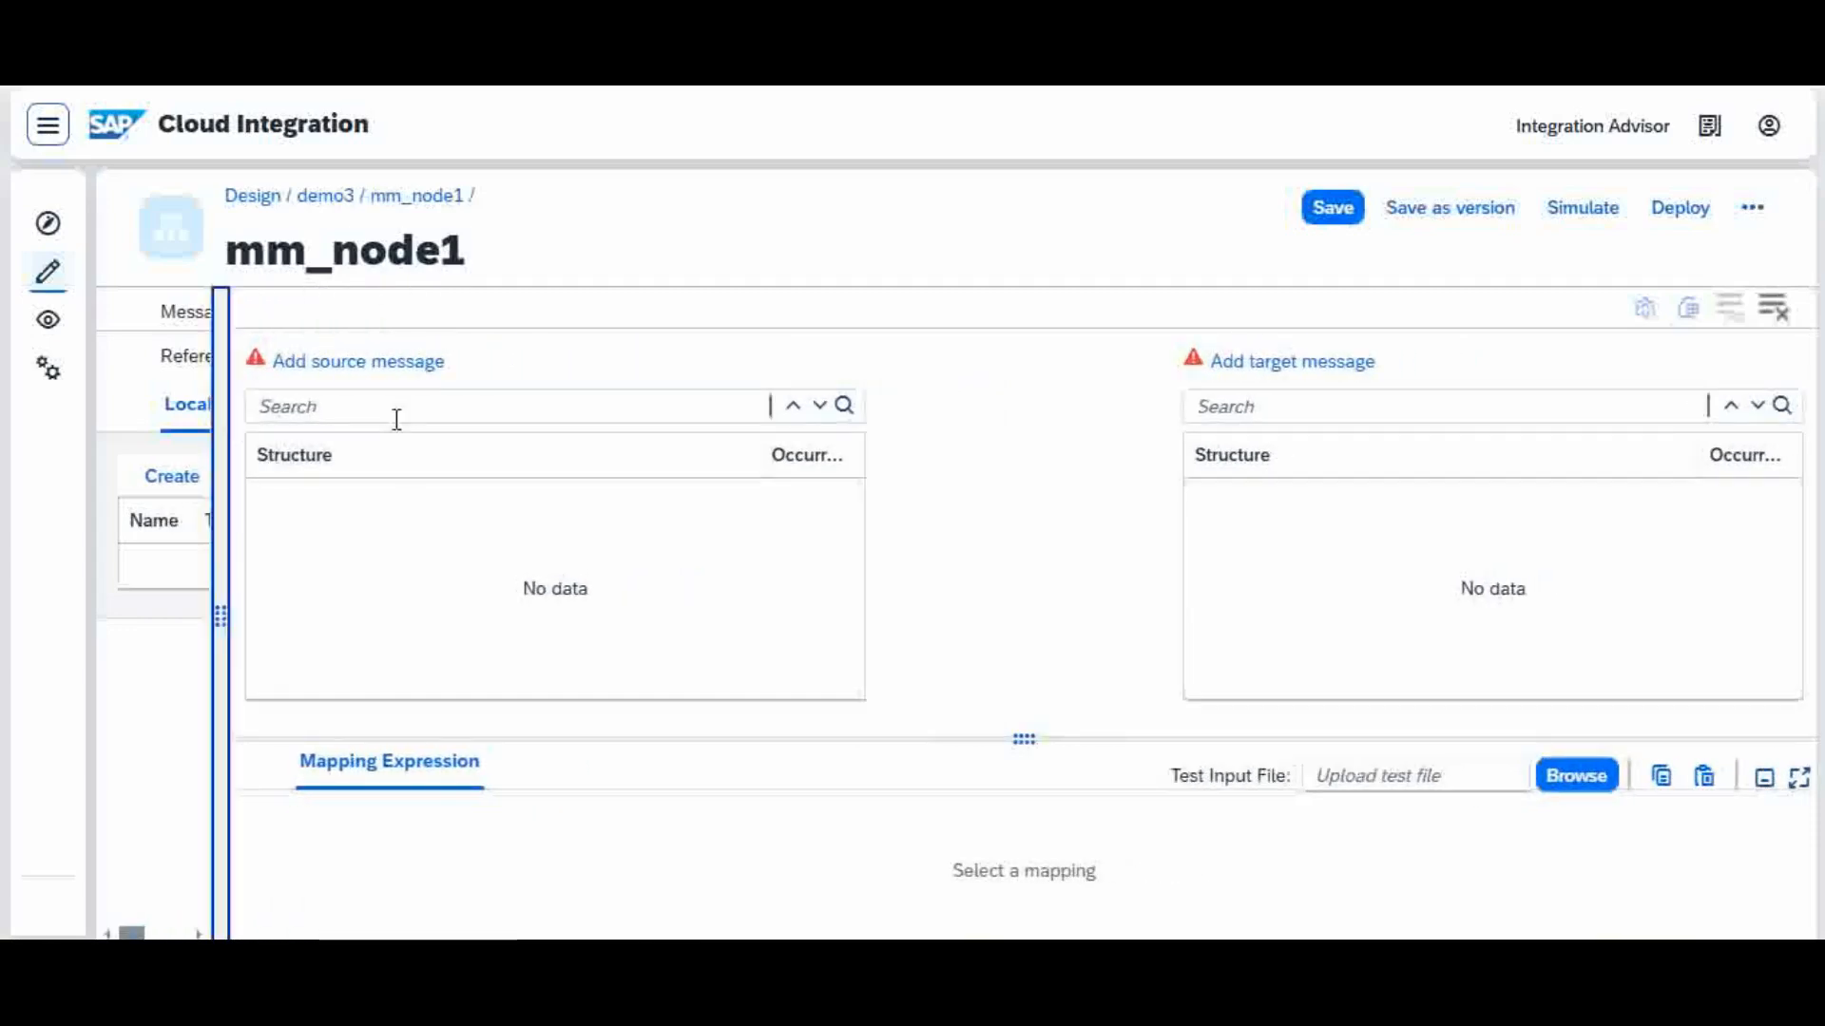
# Step: Upload Reqiest_soource_xsd.xsd from the NODE Functions folder as the mapping's source message
pyautogui.click(404, 366)
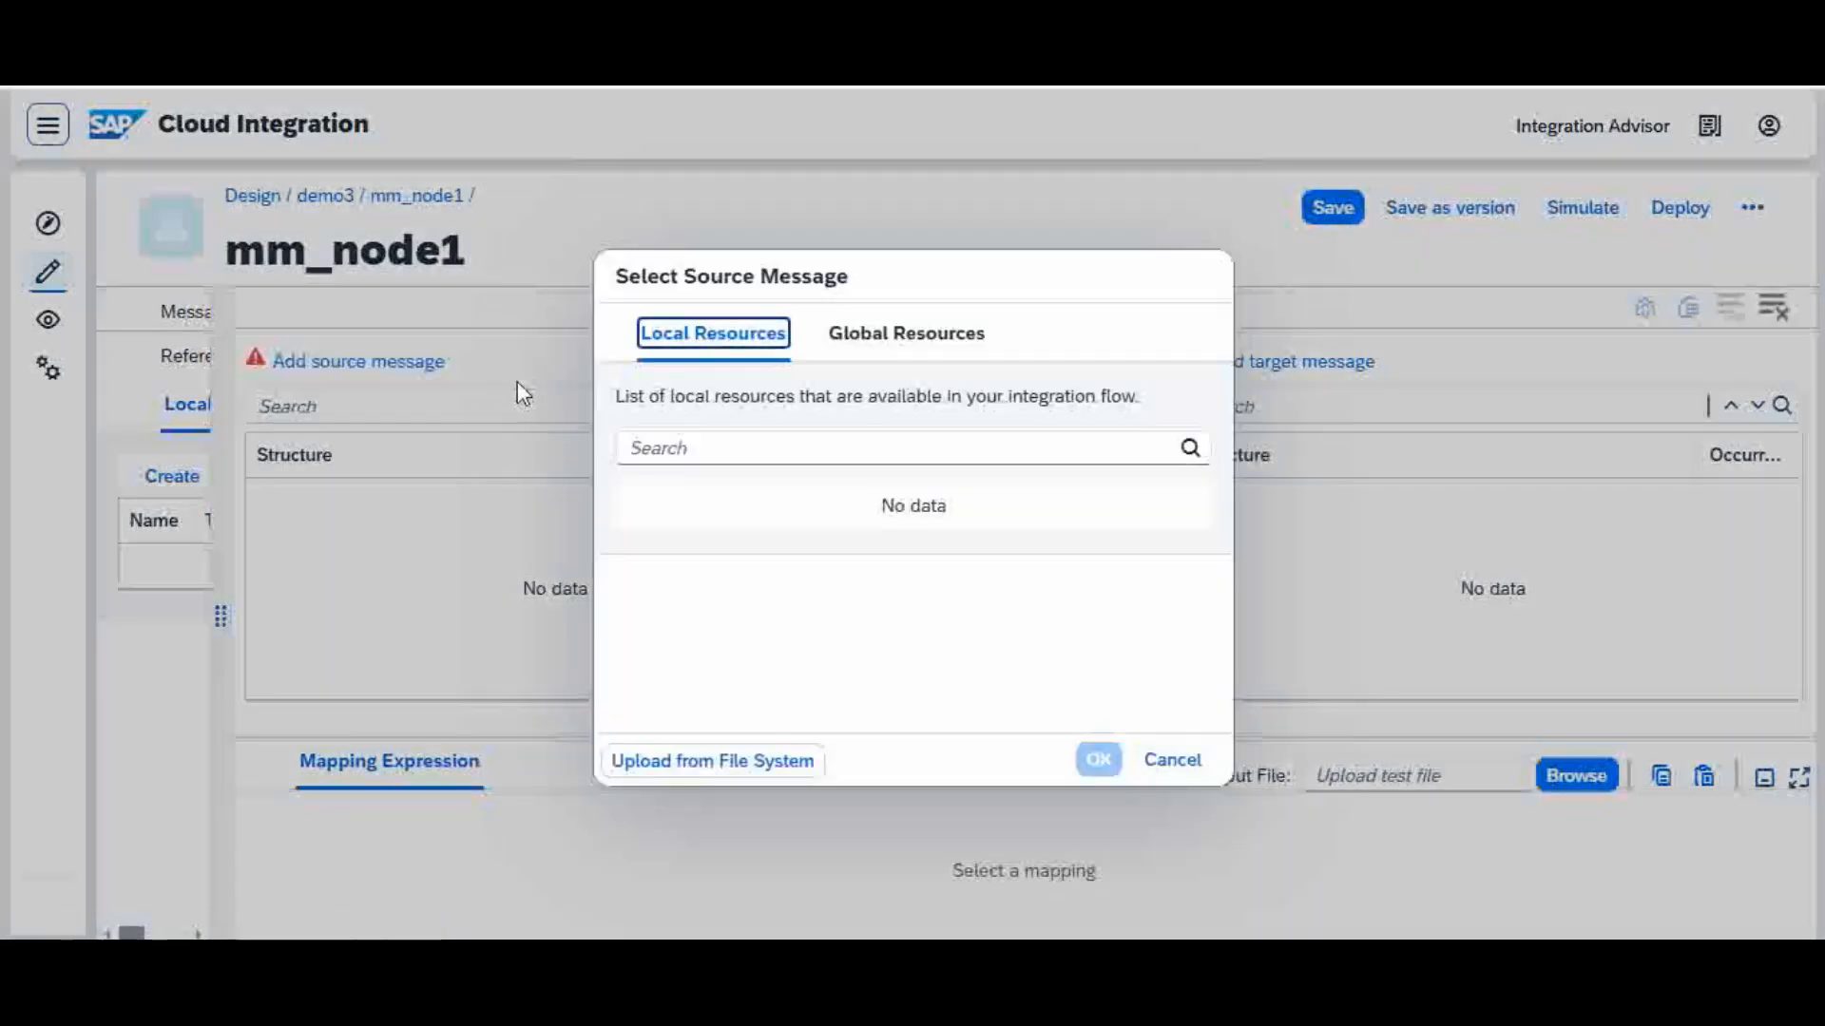
pyautogui.click(770, 760)
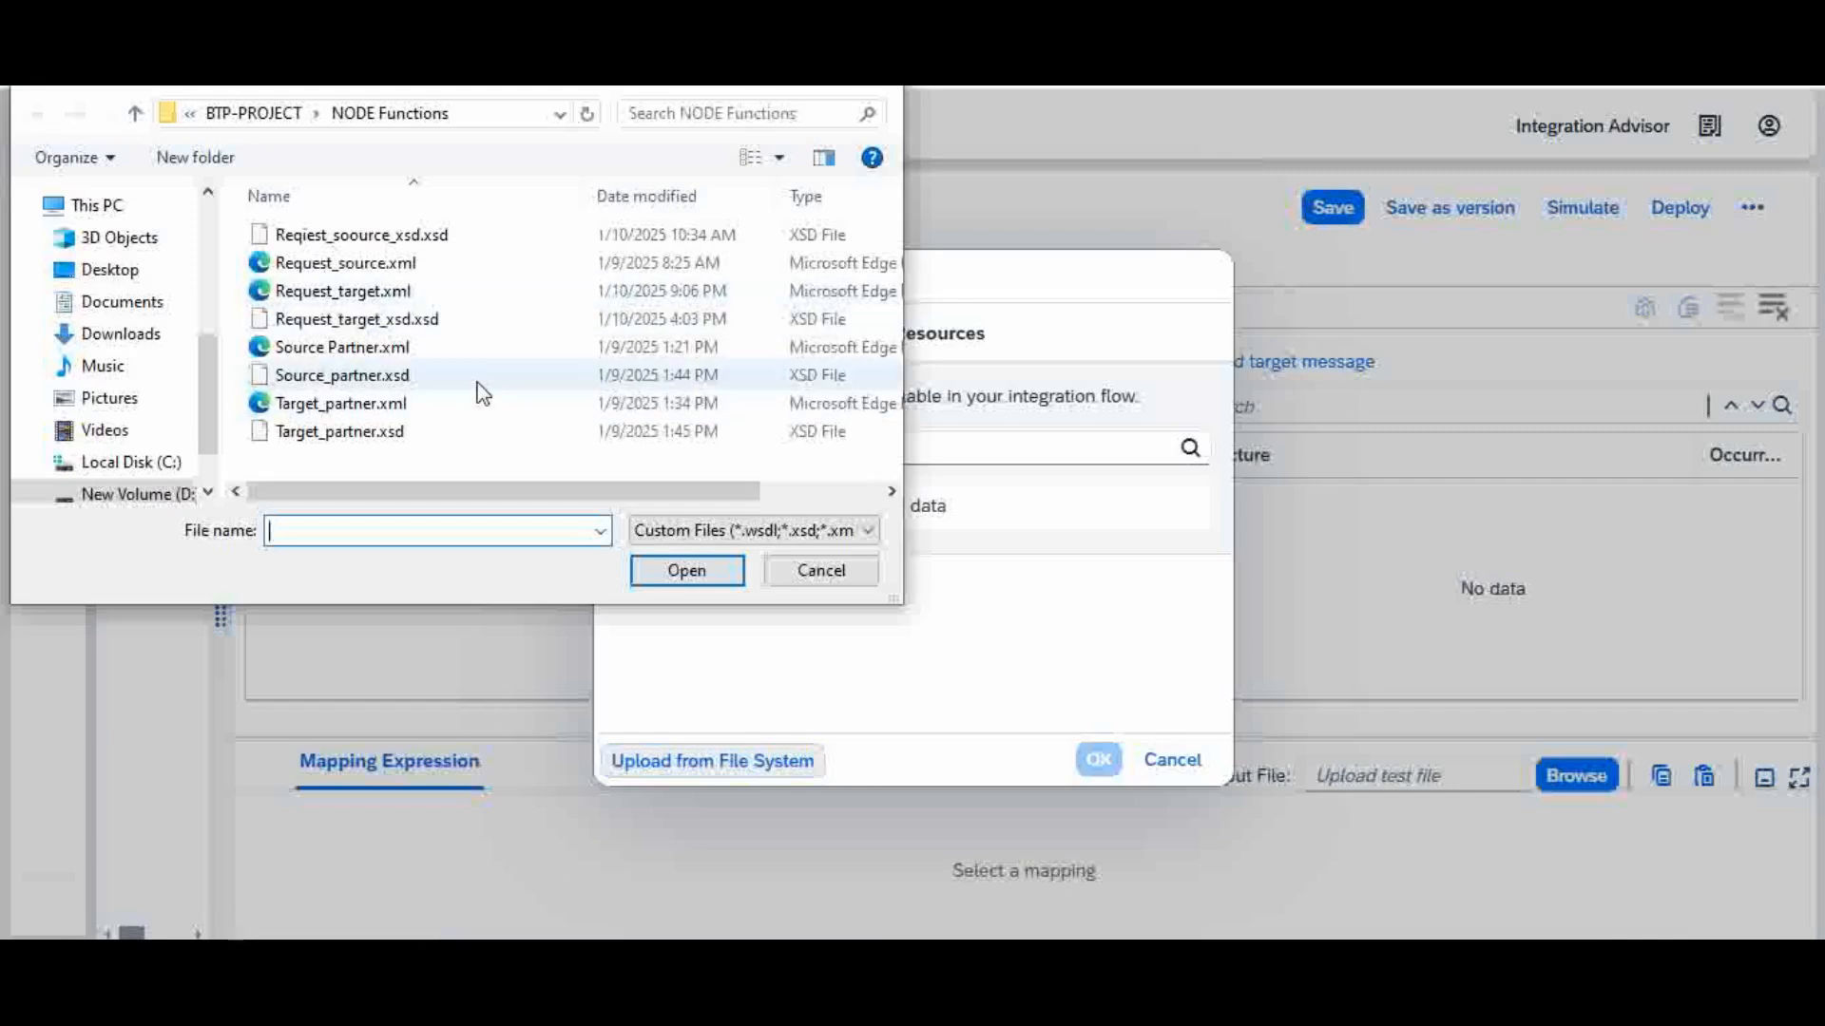
pyautogui.click(480, 243)
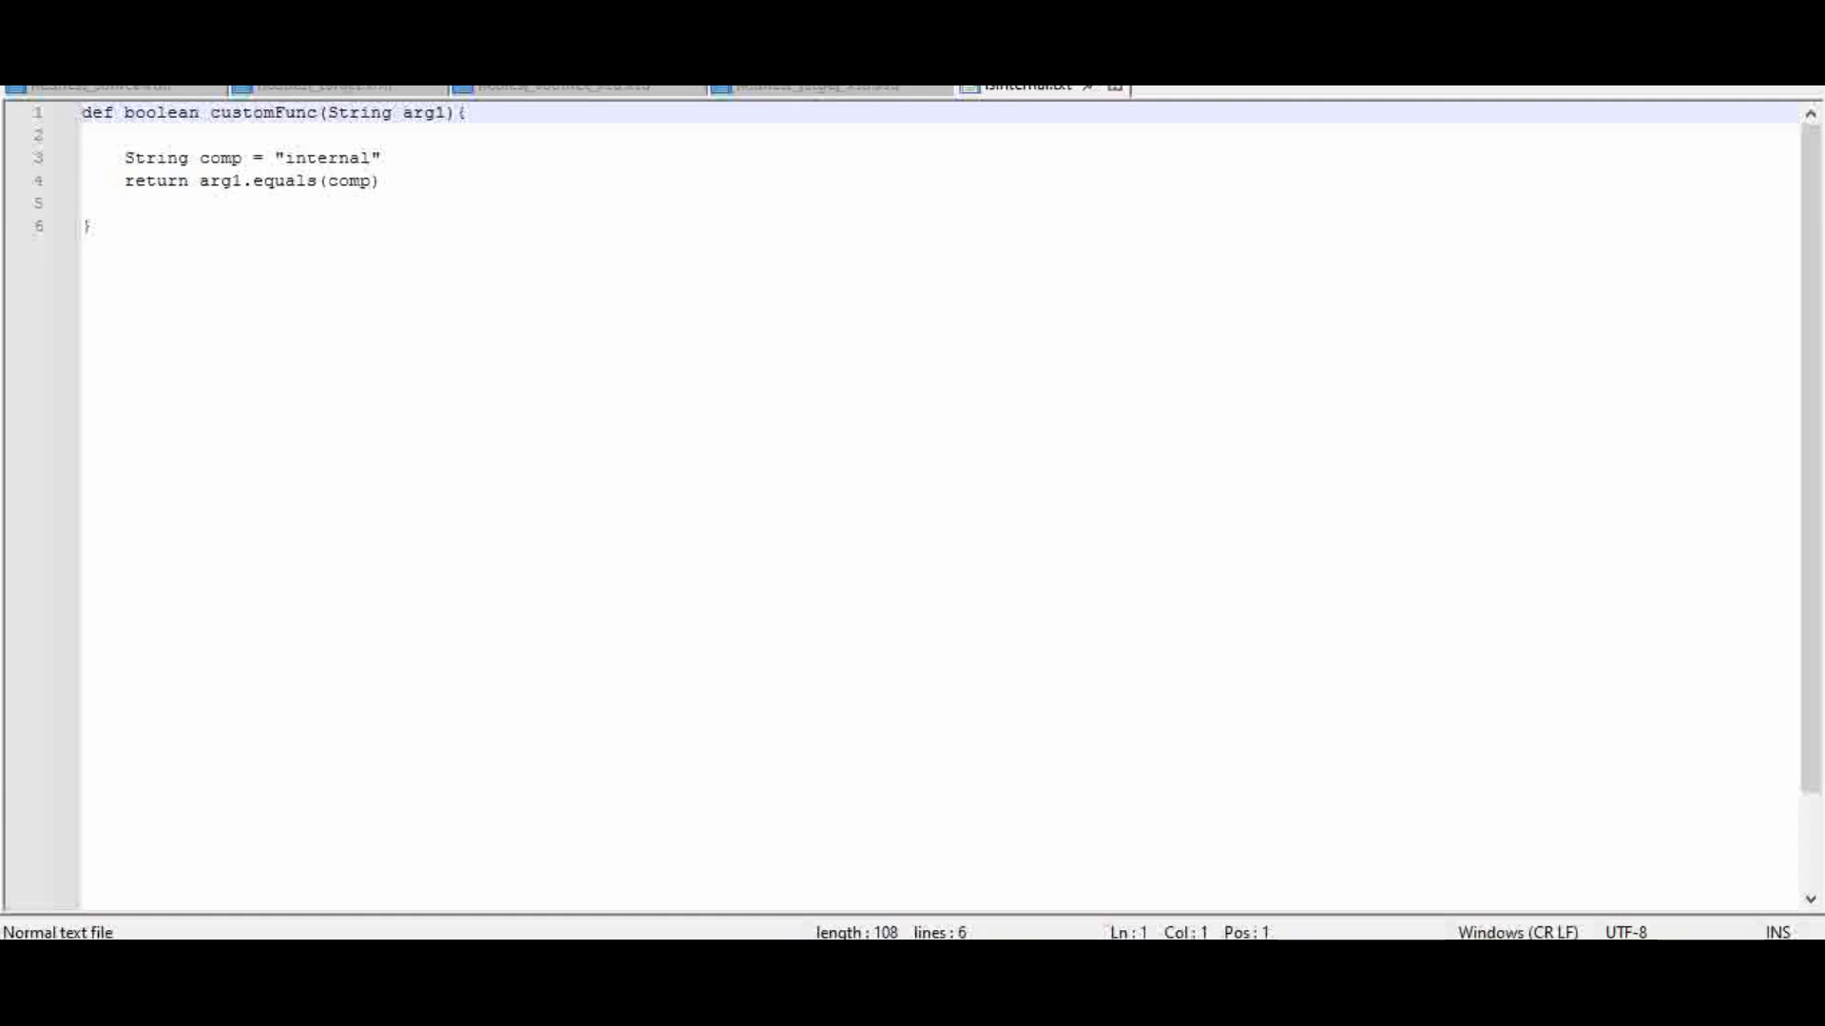
pyautogui.click(532, 90)
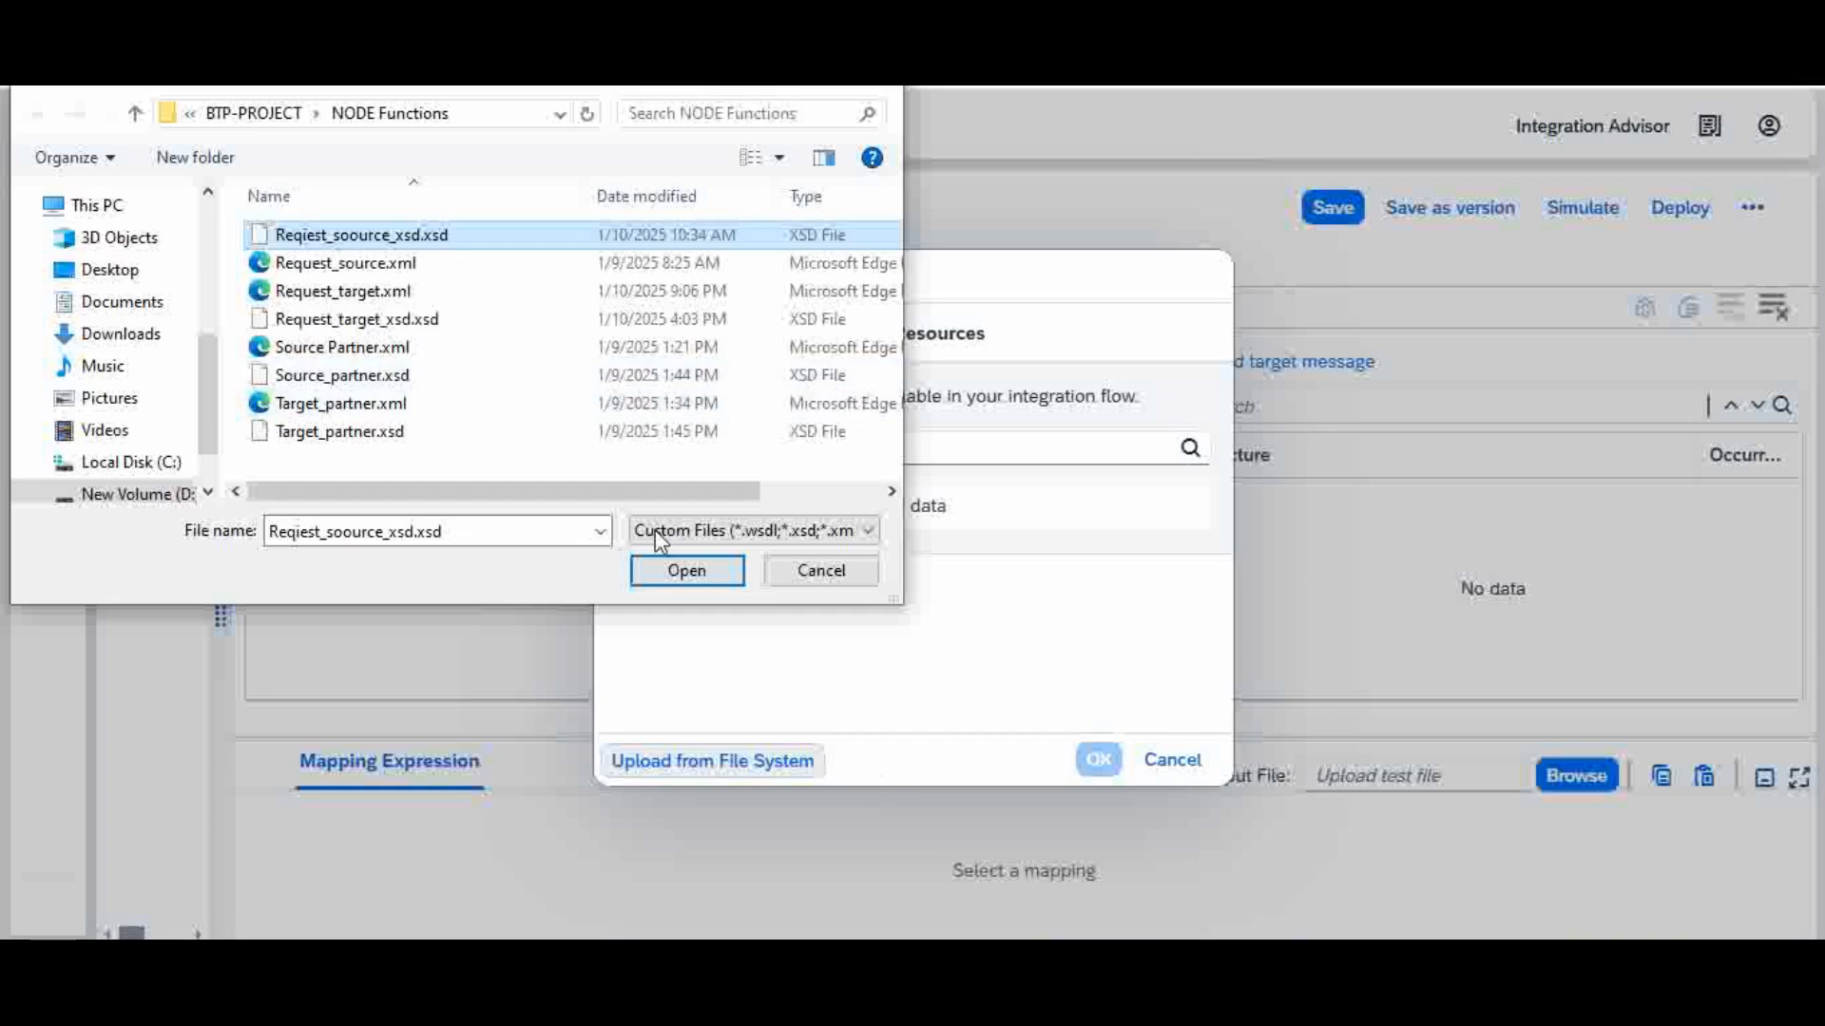
pyautogui.click(681, 571)
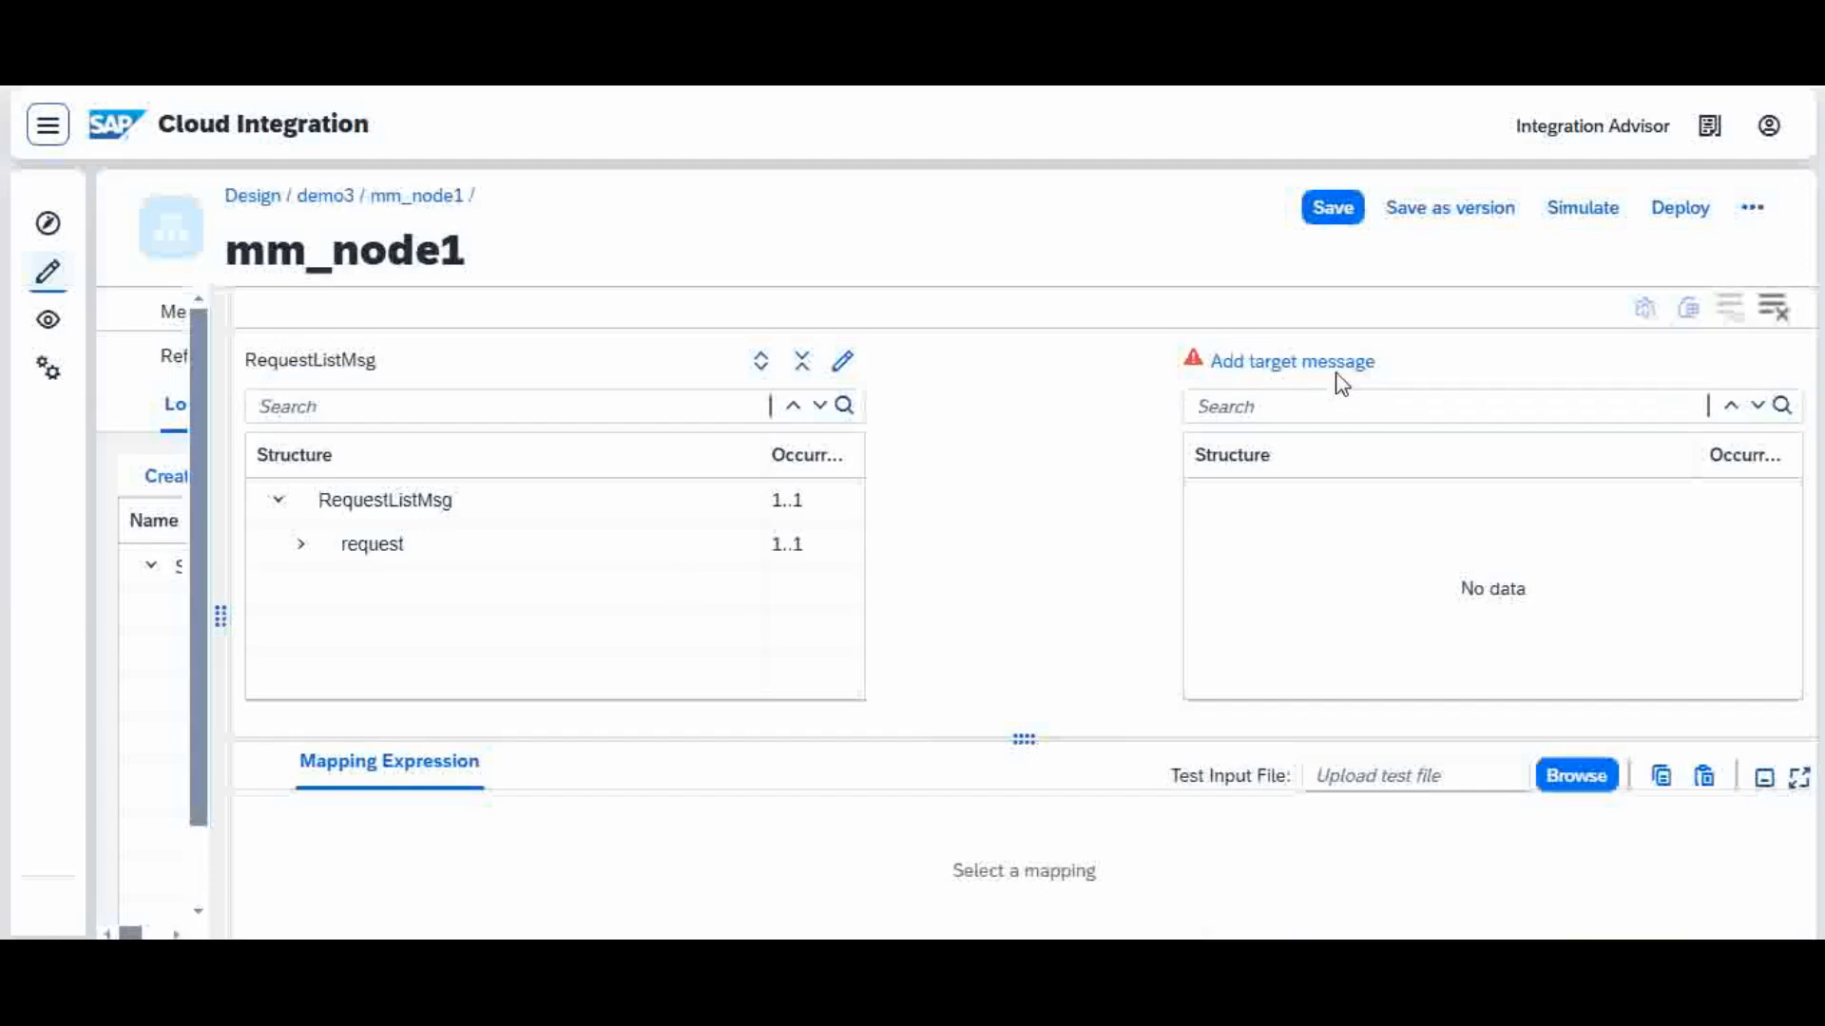
# Step: Upload Request_target_xsd.xsd from the NODE Functions folder as the mapping's target message and save the mapping
pyautogui.click(1306, 369)
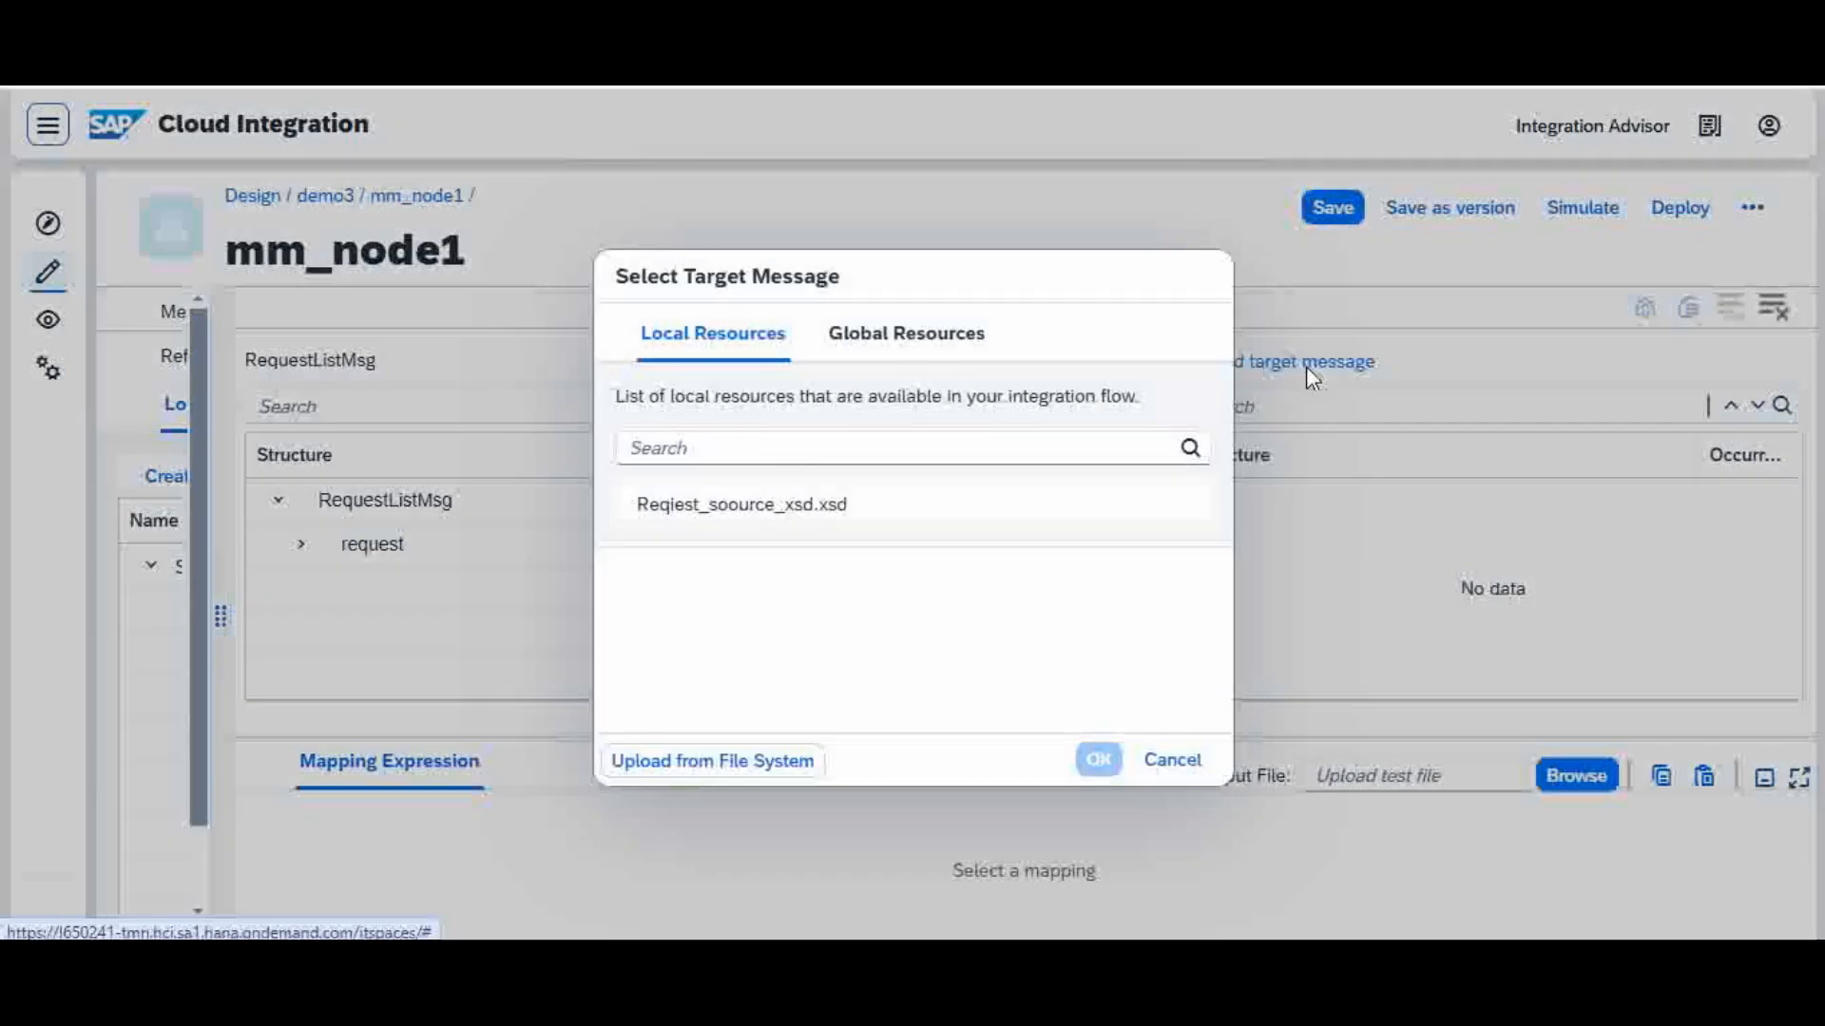
pyautogui.click(757, 762)
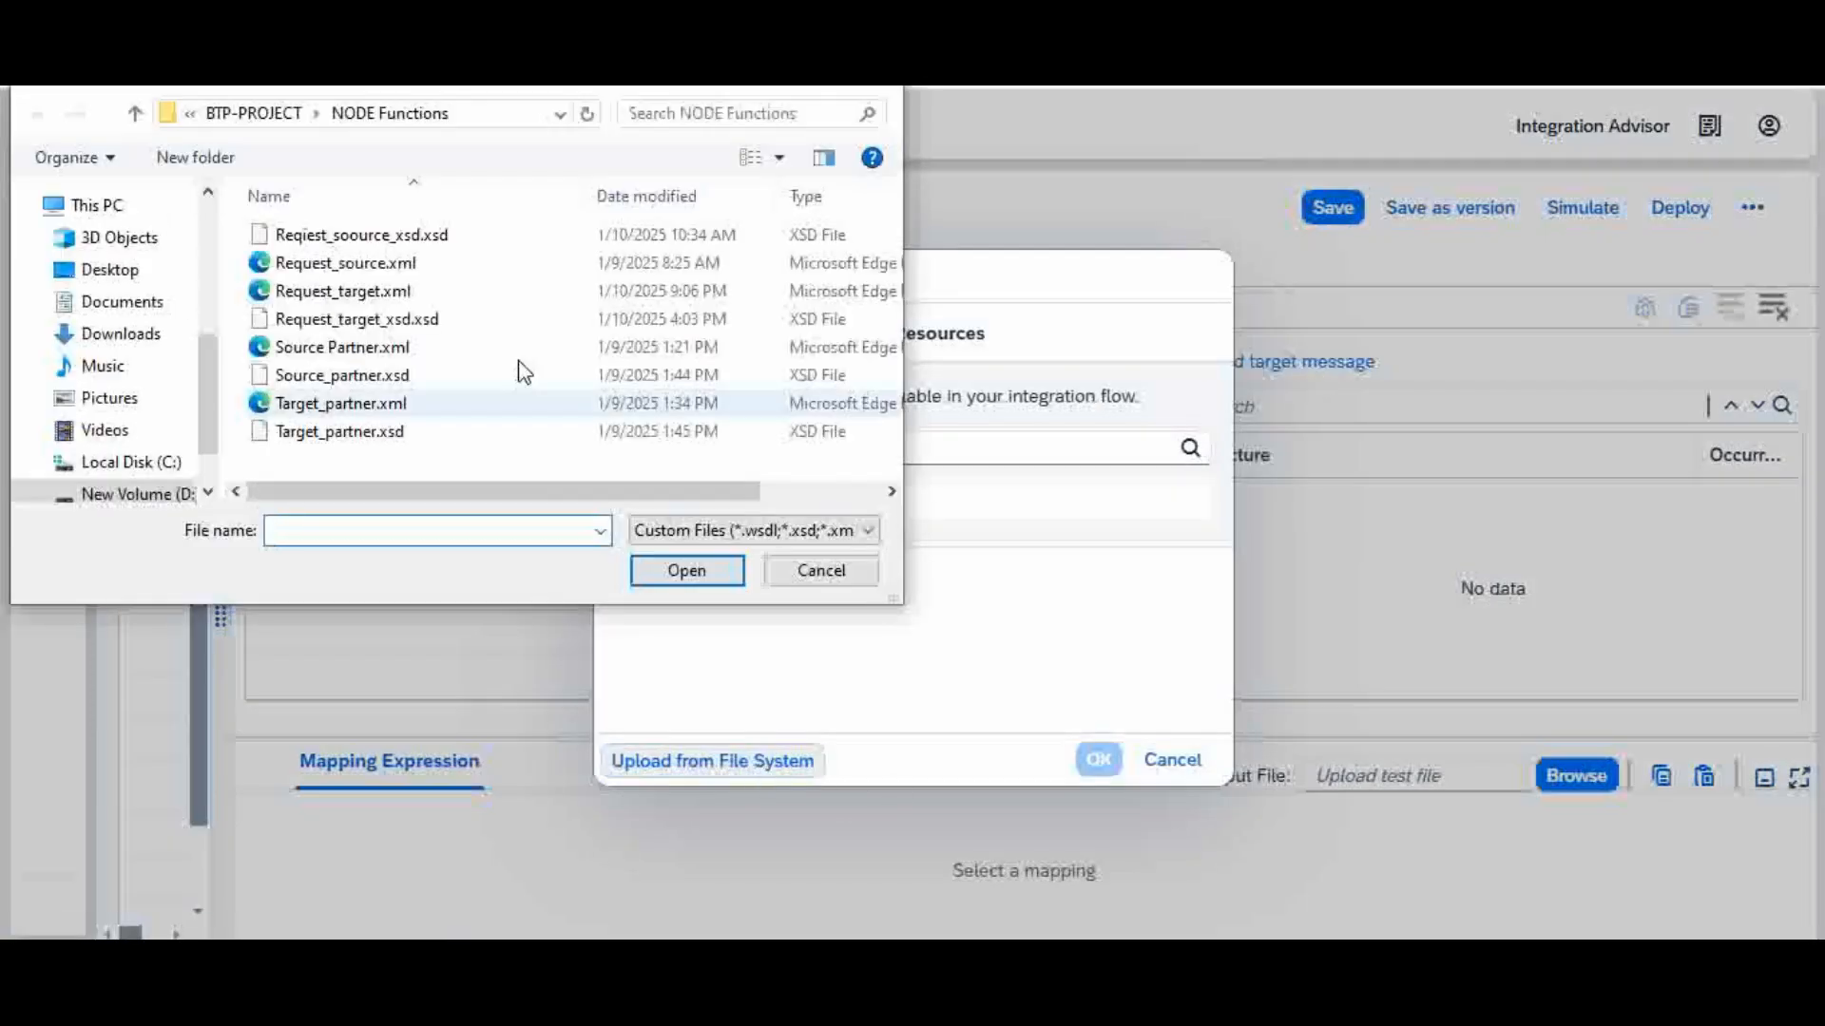
pyautogui.click(437, 327)
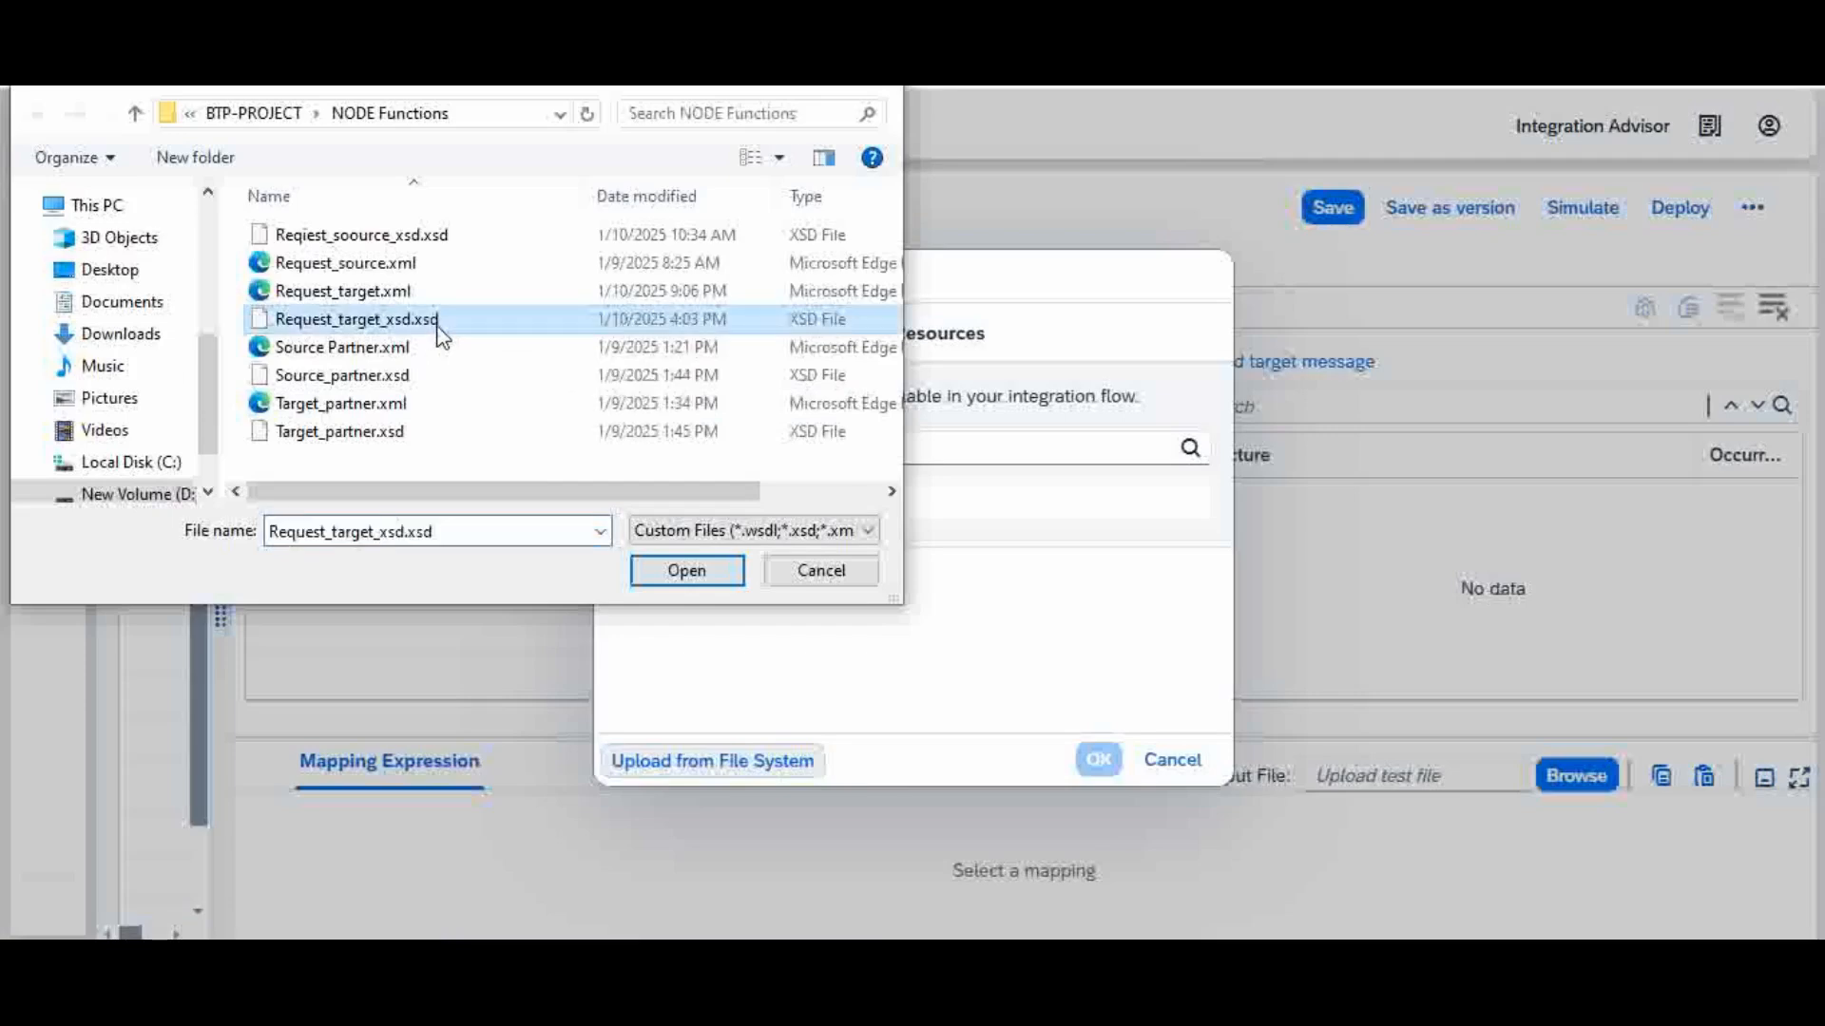
pyautogui.click(693, 571)
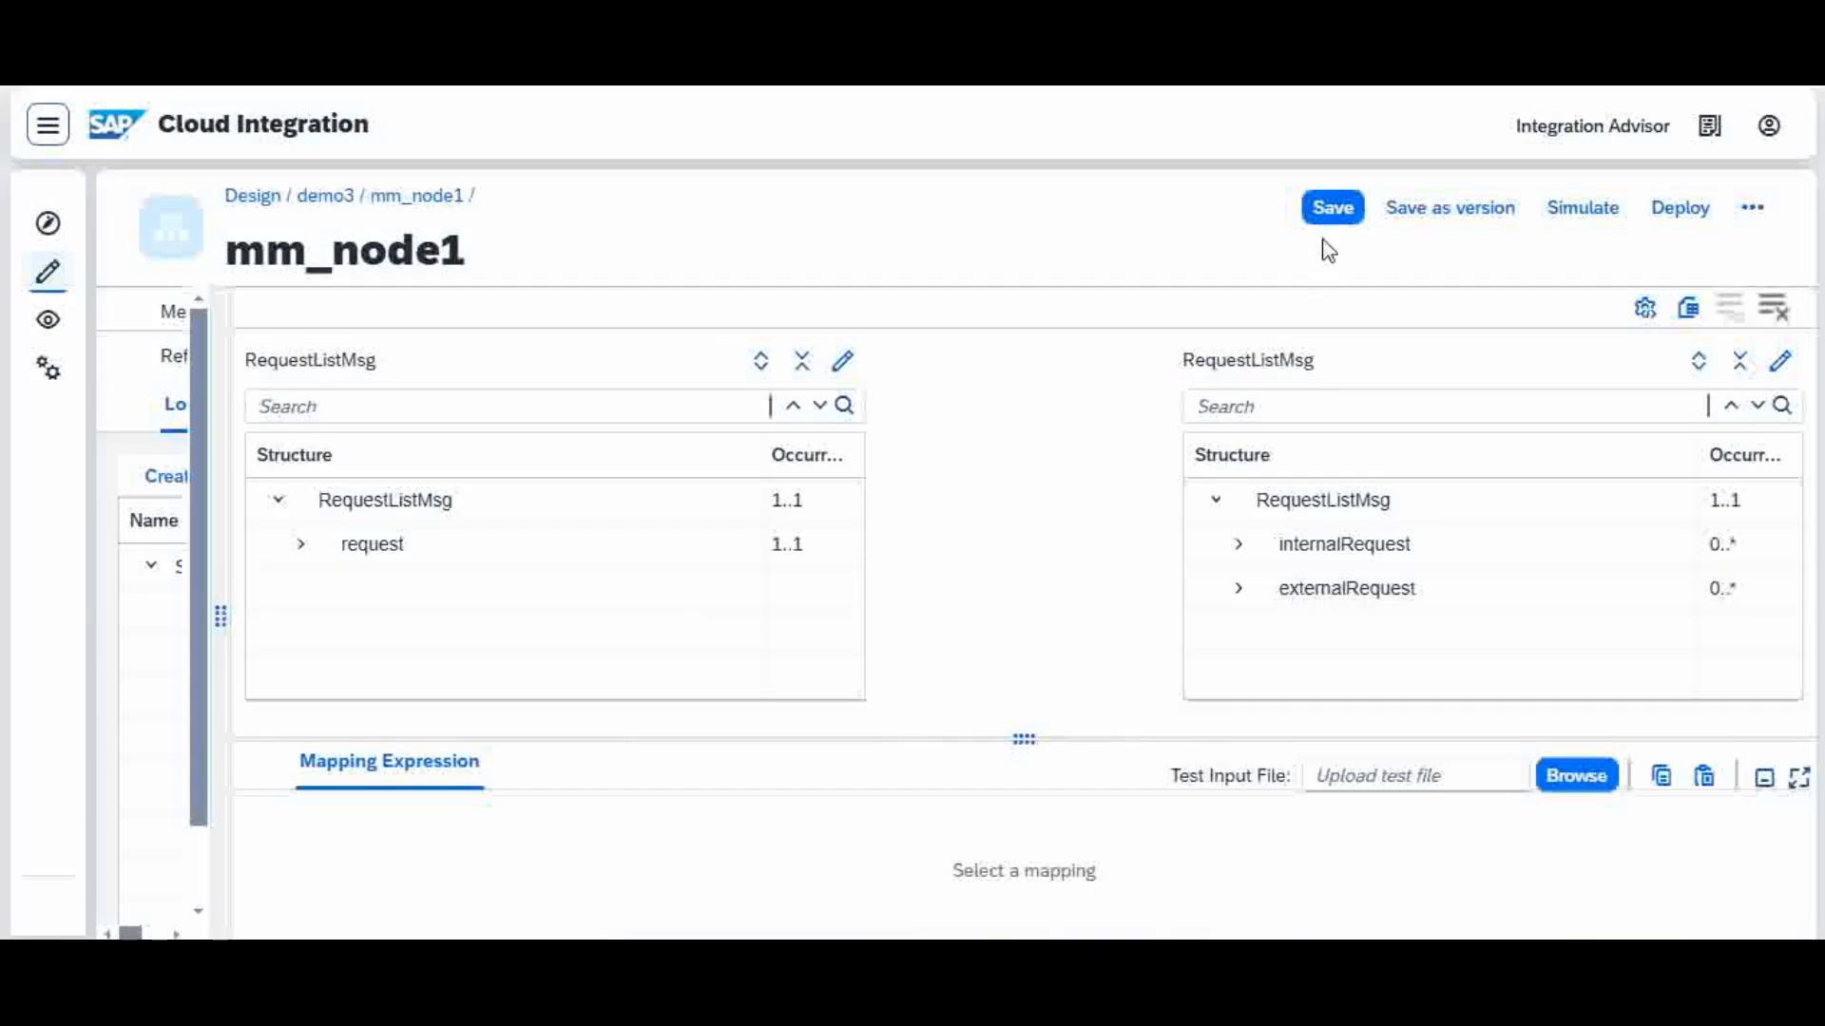
pyautogui.click(1333, 216)
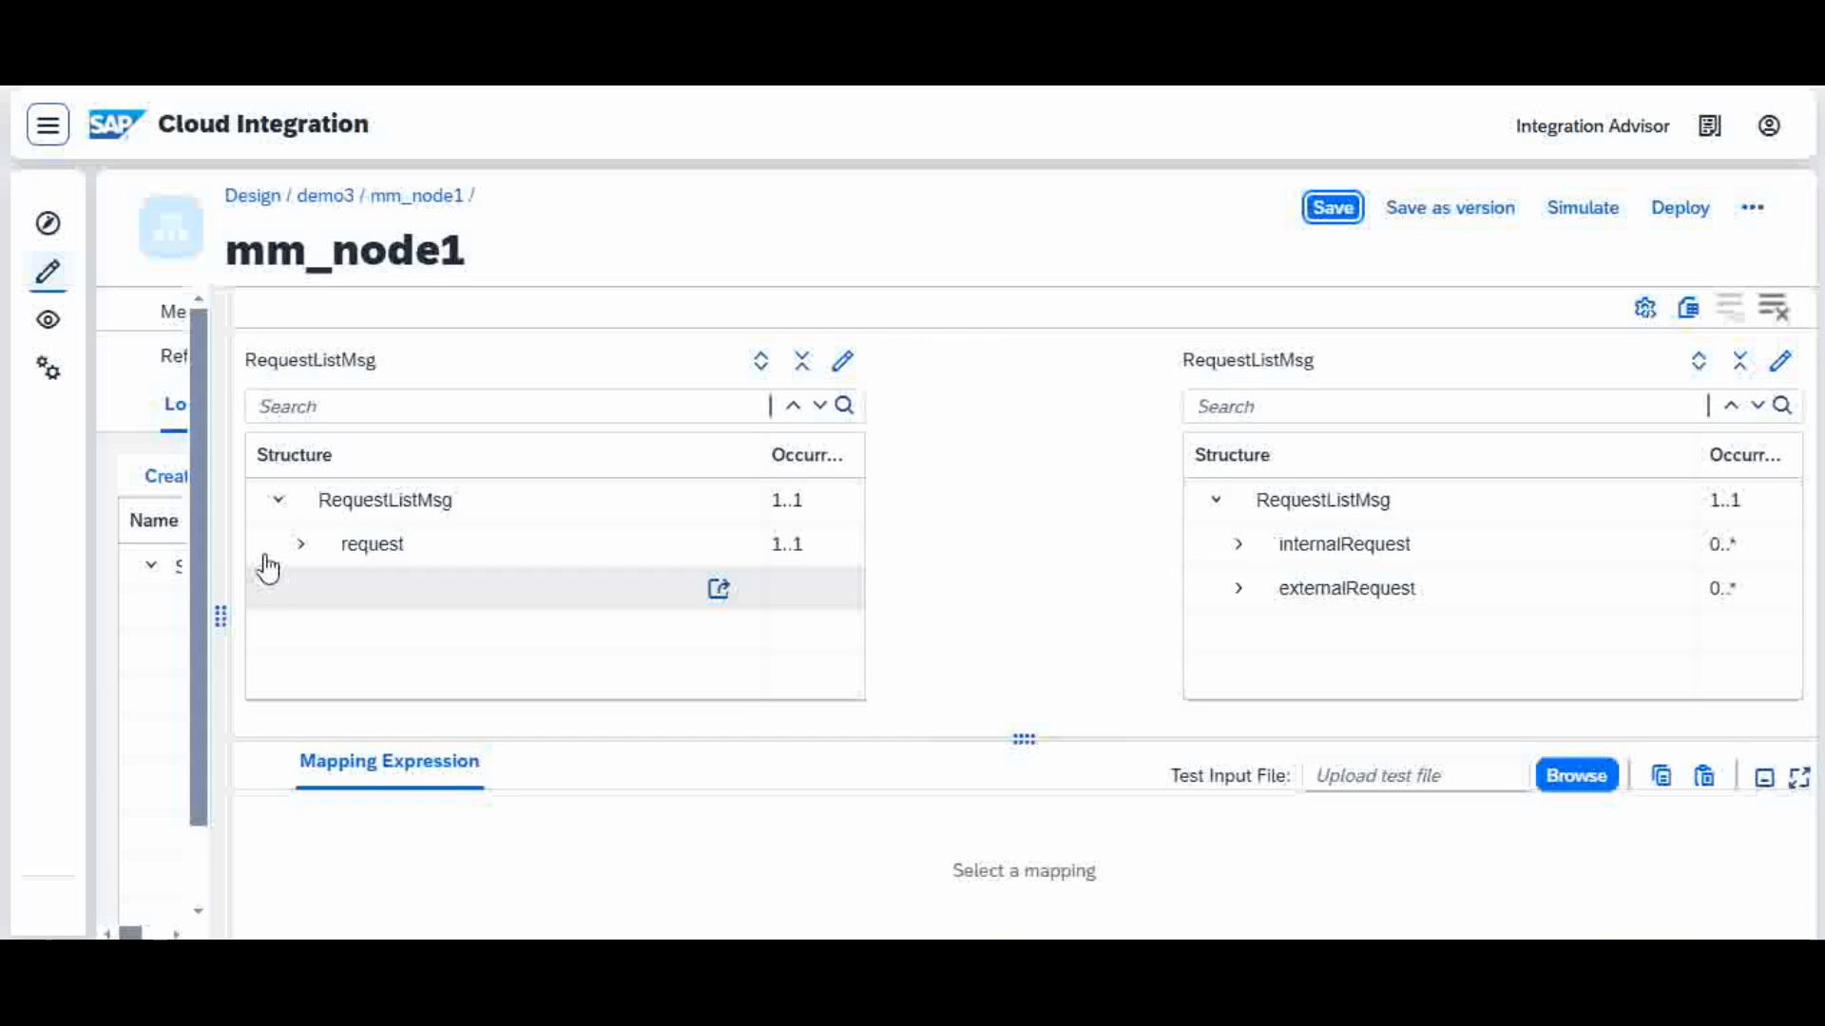
# Step: Expand the source request node and the target externalRequest and internalRequest nodes to show their child fields
pyautogui.click(300, 544)
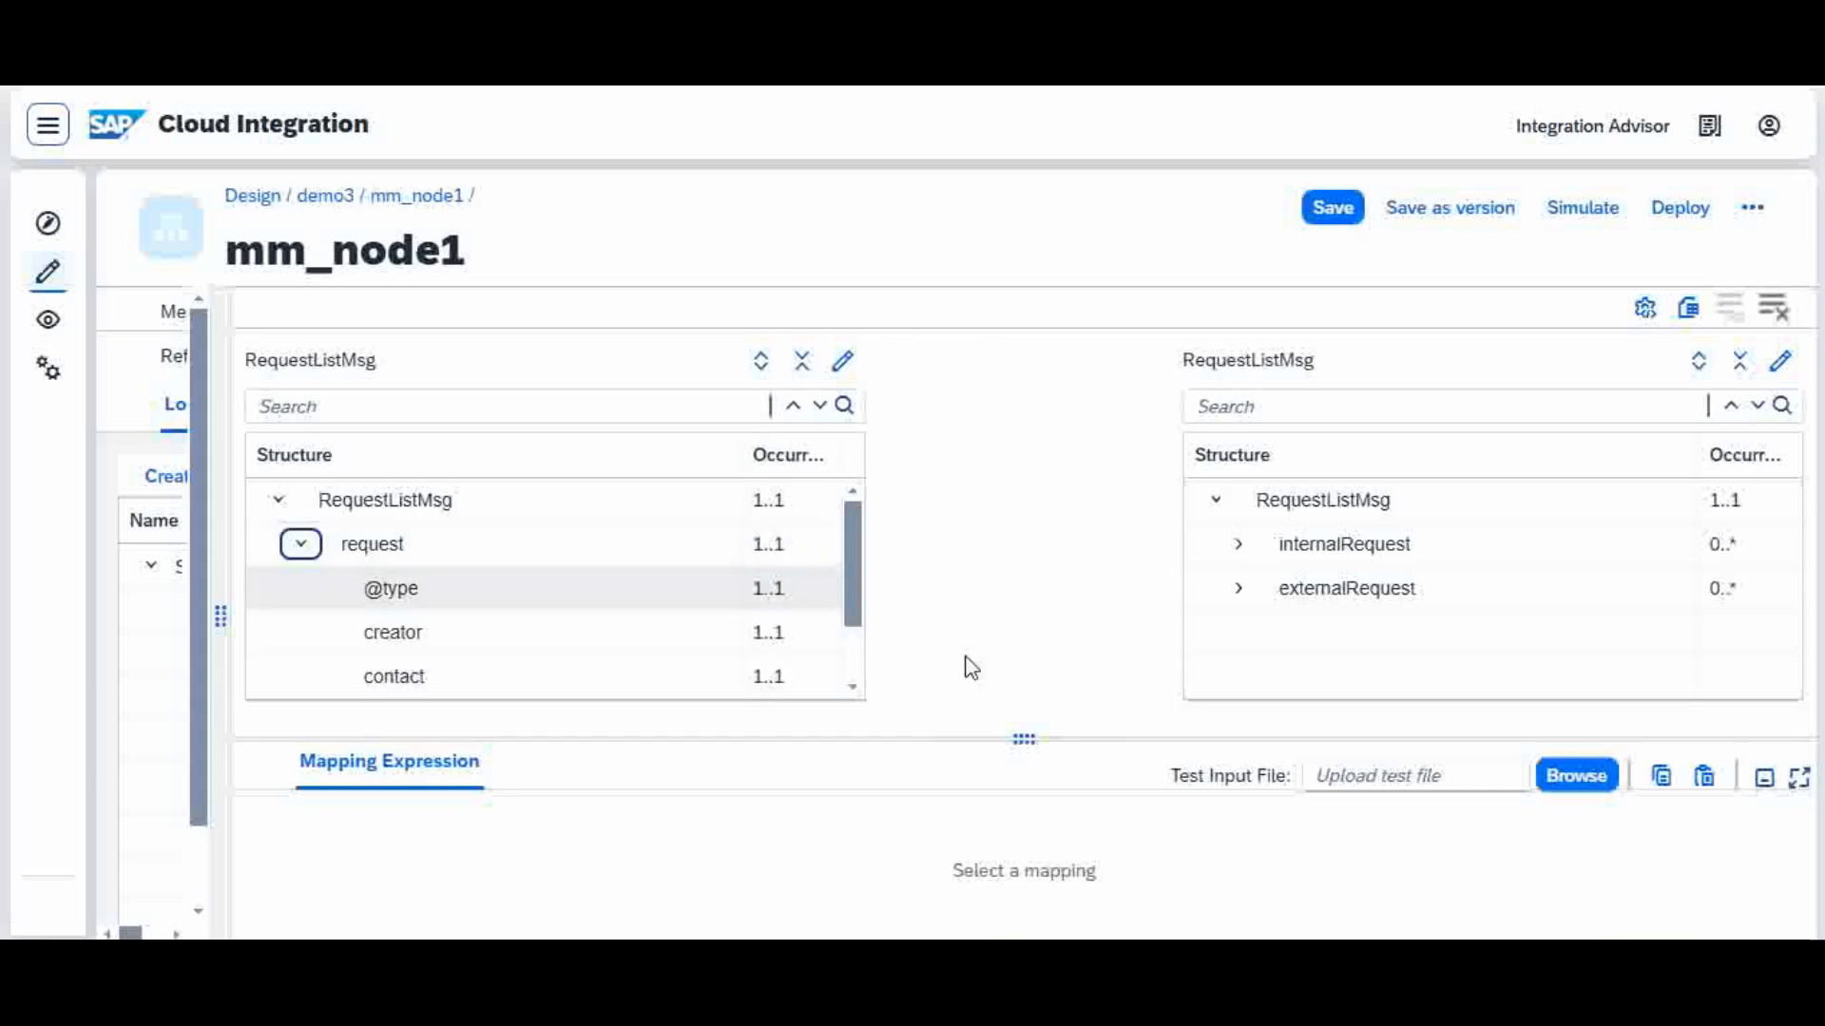
pyautogui.click(1241, 591)
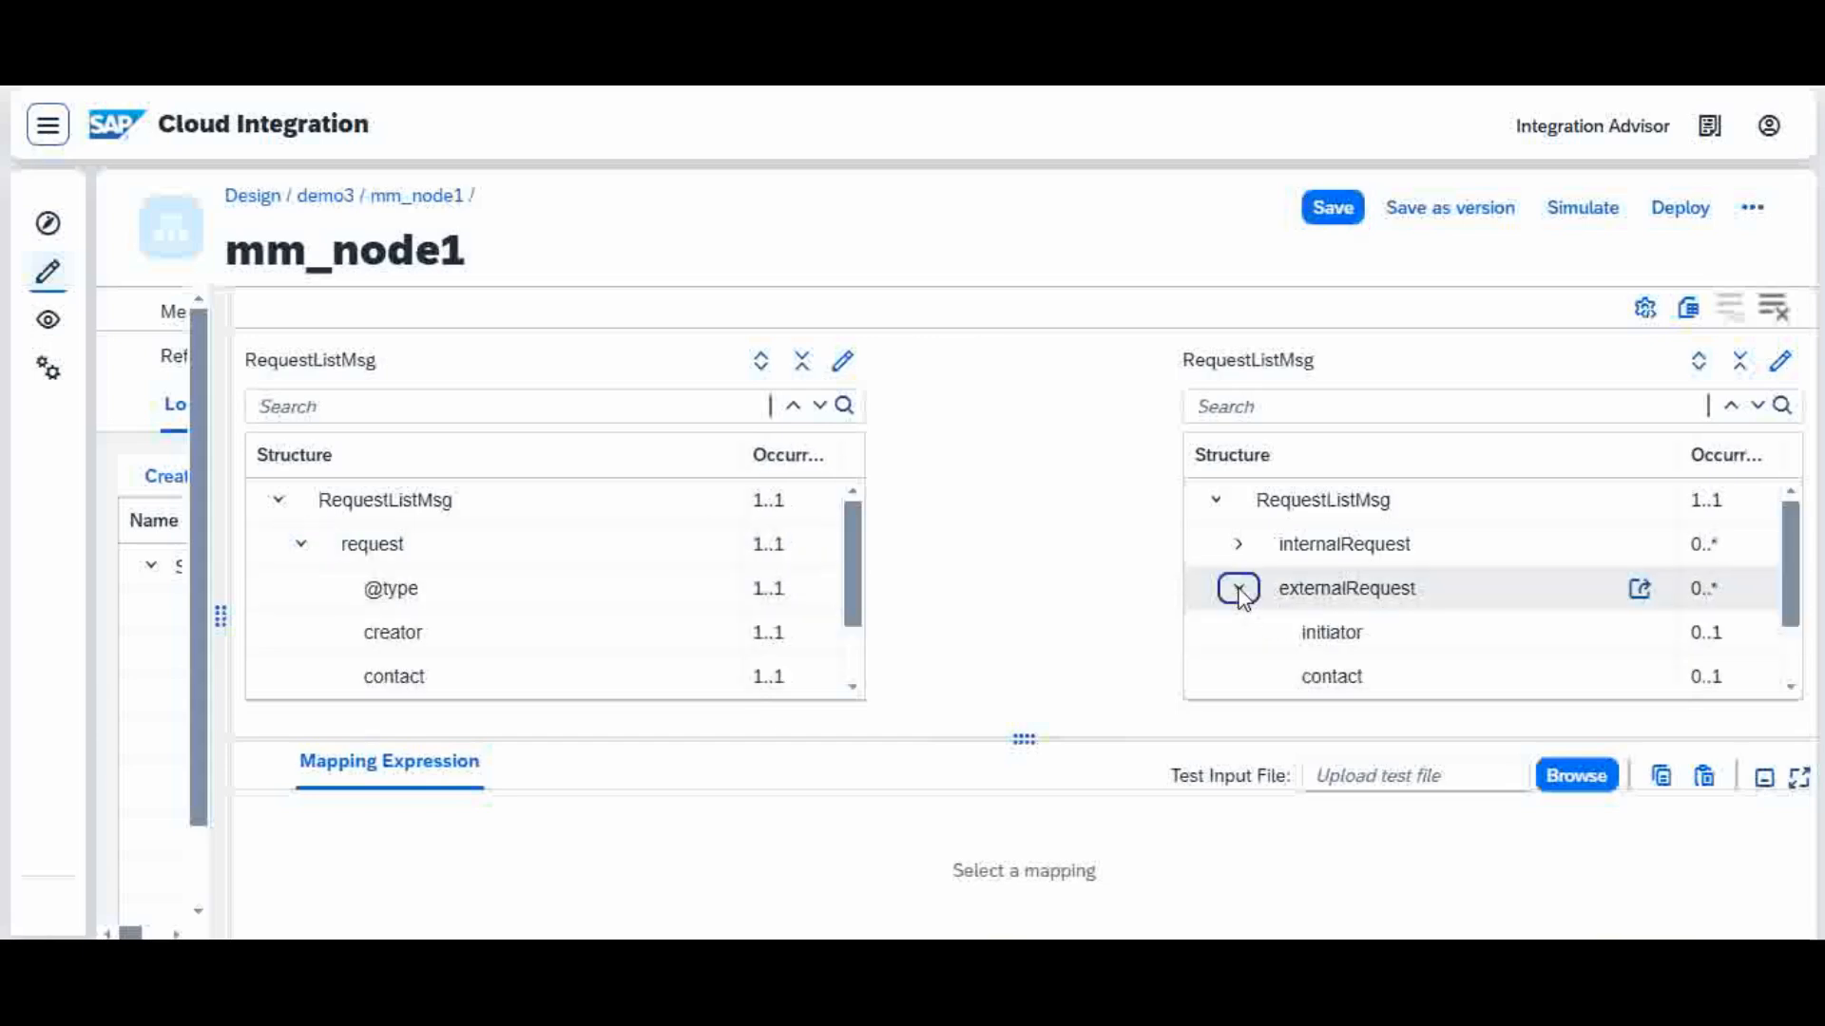
pyautogui.click(1240, 546)
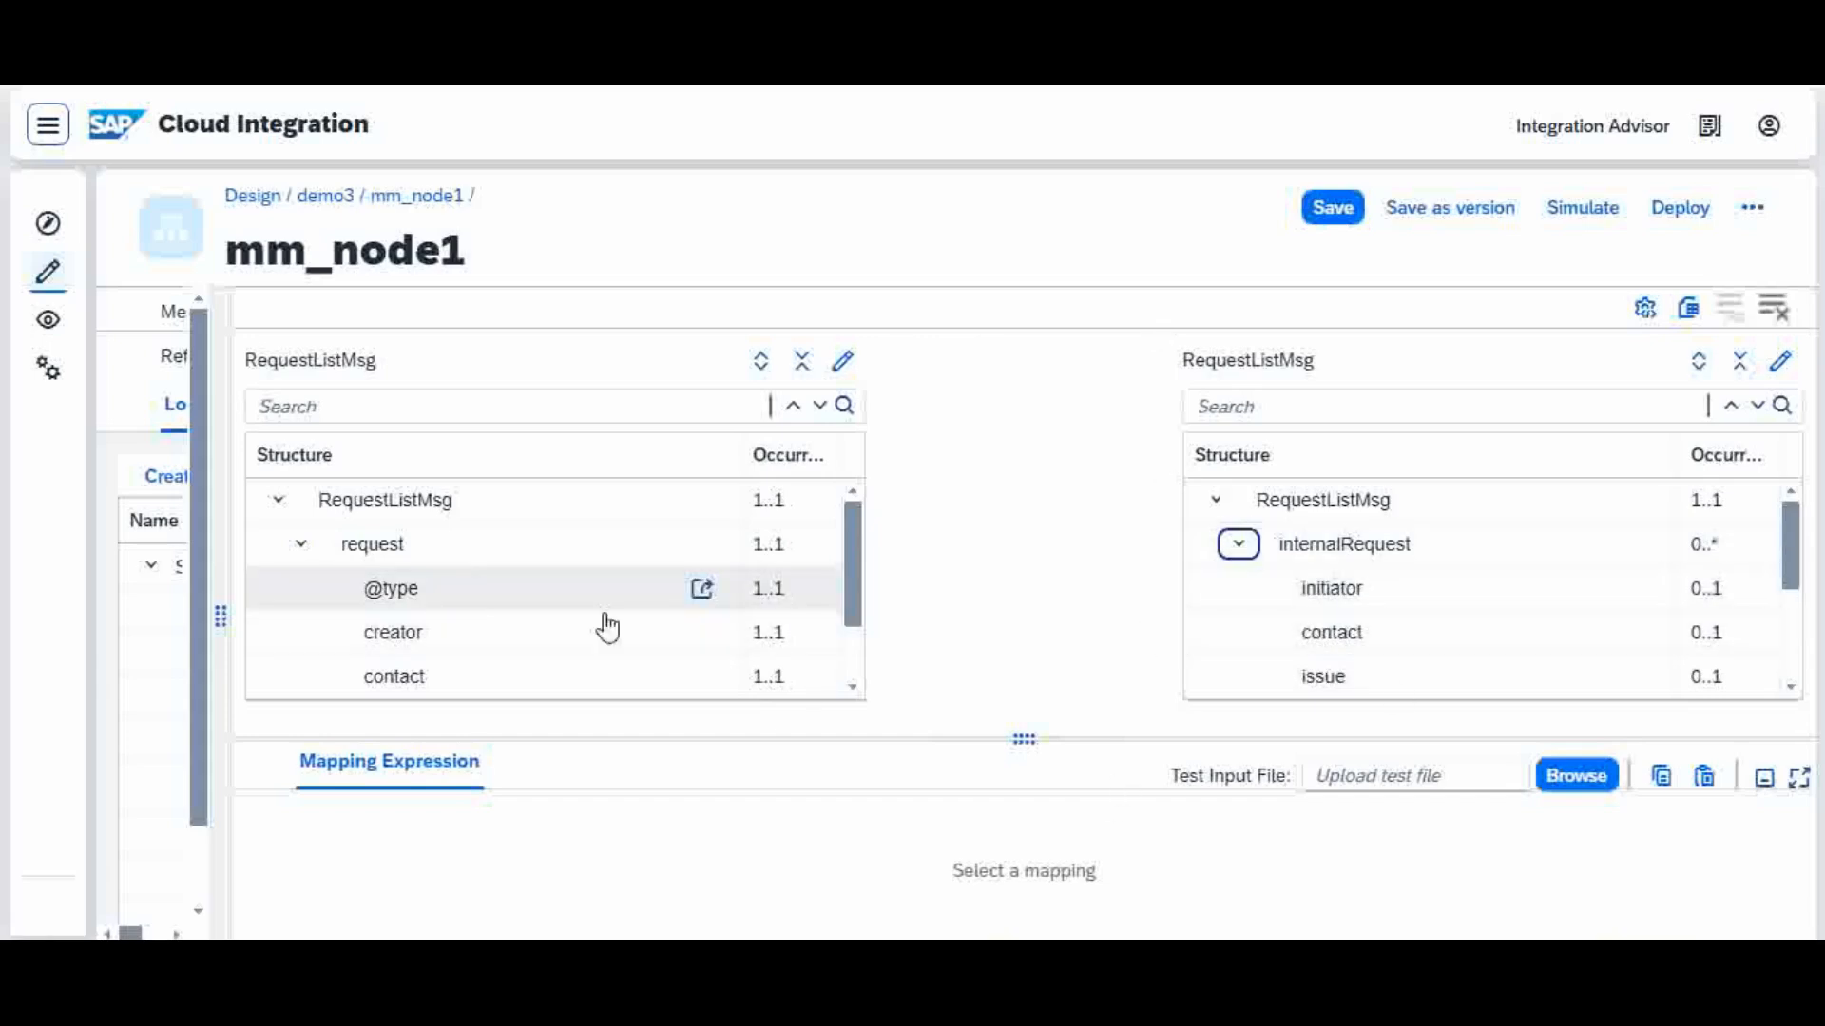
pyautogui.moveTo(851, 569)
pyautogui.mouseDown()
pyautogui.moveTo(852, 599)
pyautogui.moveTo(854, 534)
pyautogui.mouseUp()
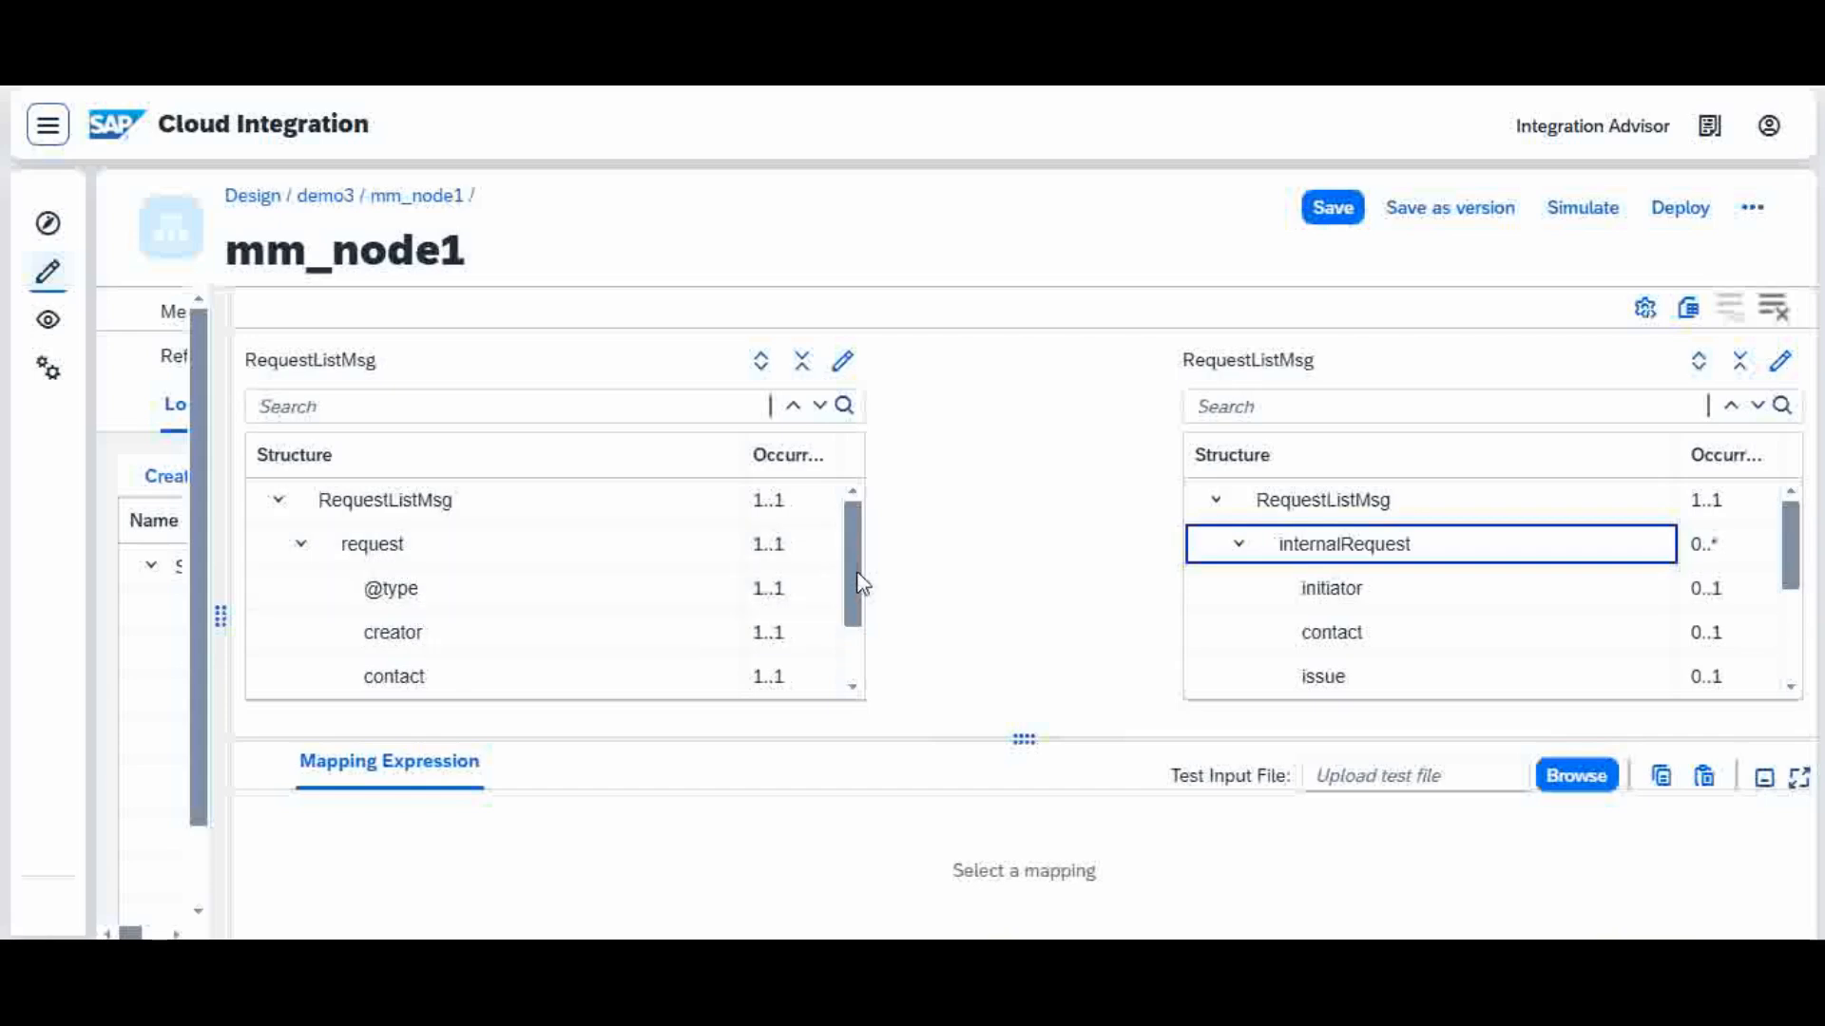
# Step: Switch to the text editor and compare the source request fields with the sample source and target XML files
pyautogui.moveTo(861, 584); pyautogui.dragTo(846, 629)
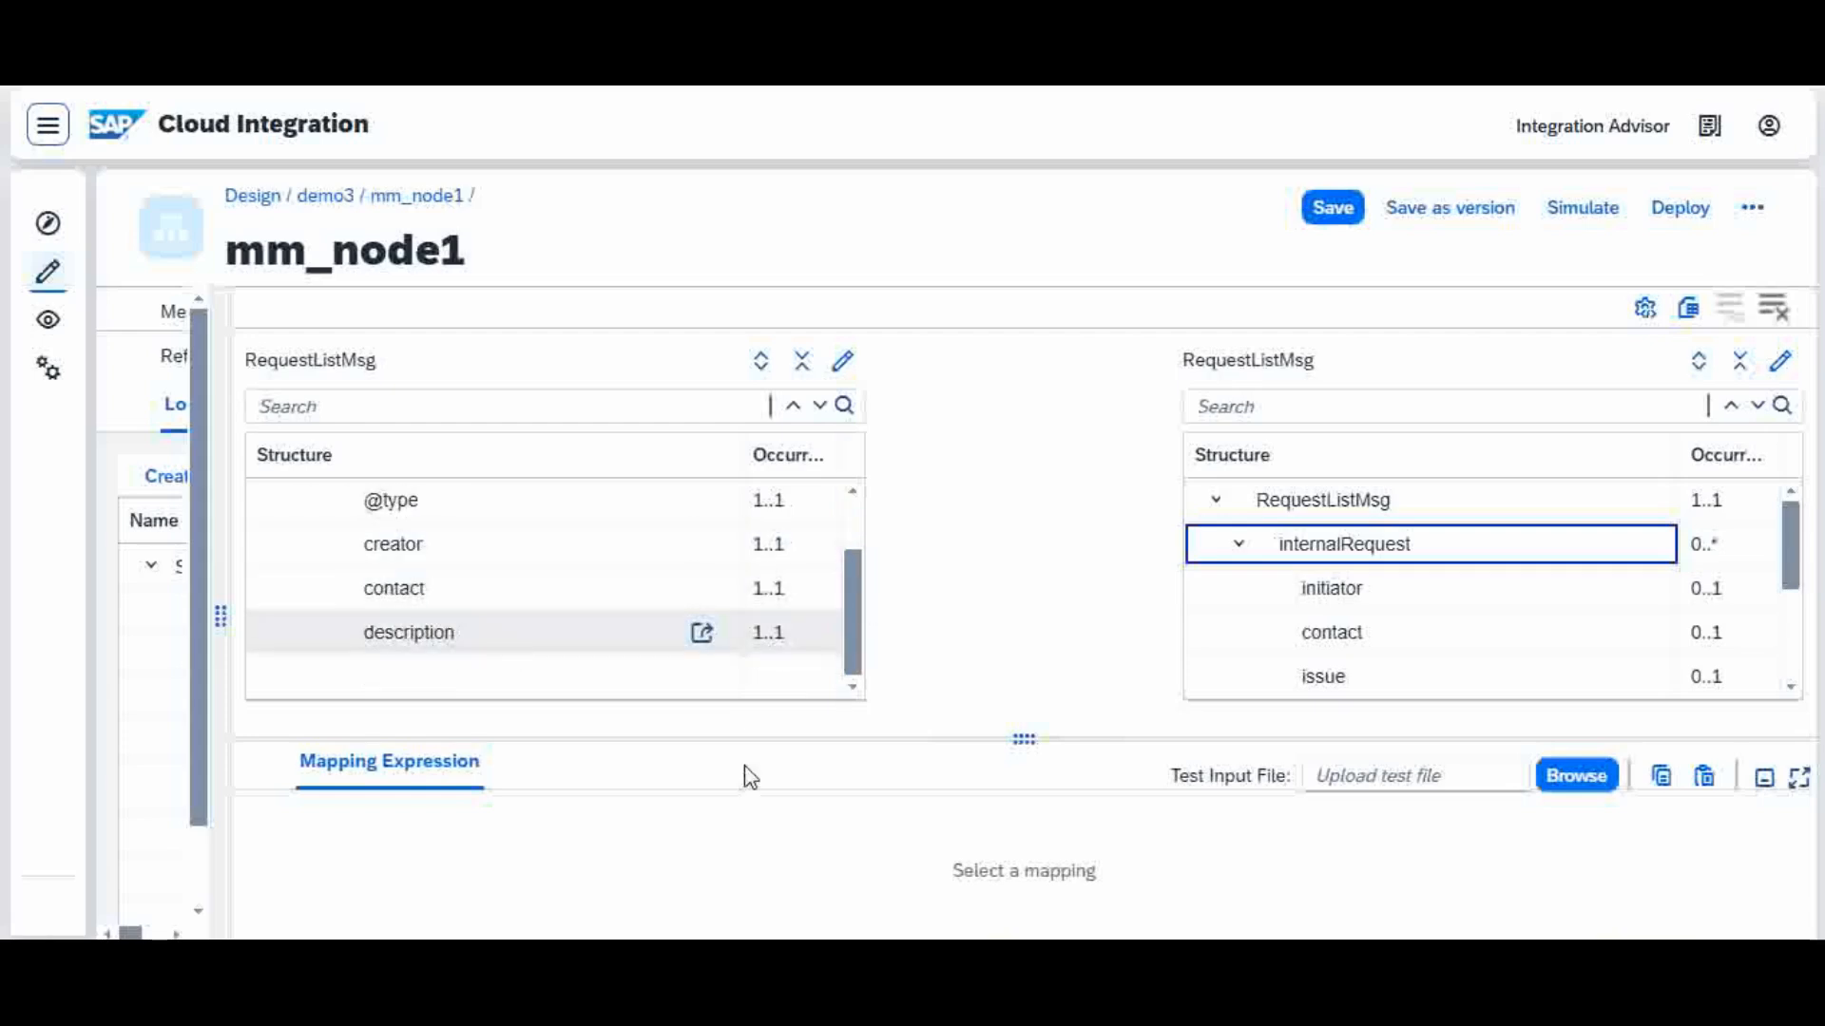
pyautogui.hotkey('alt', 'Tab')
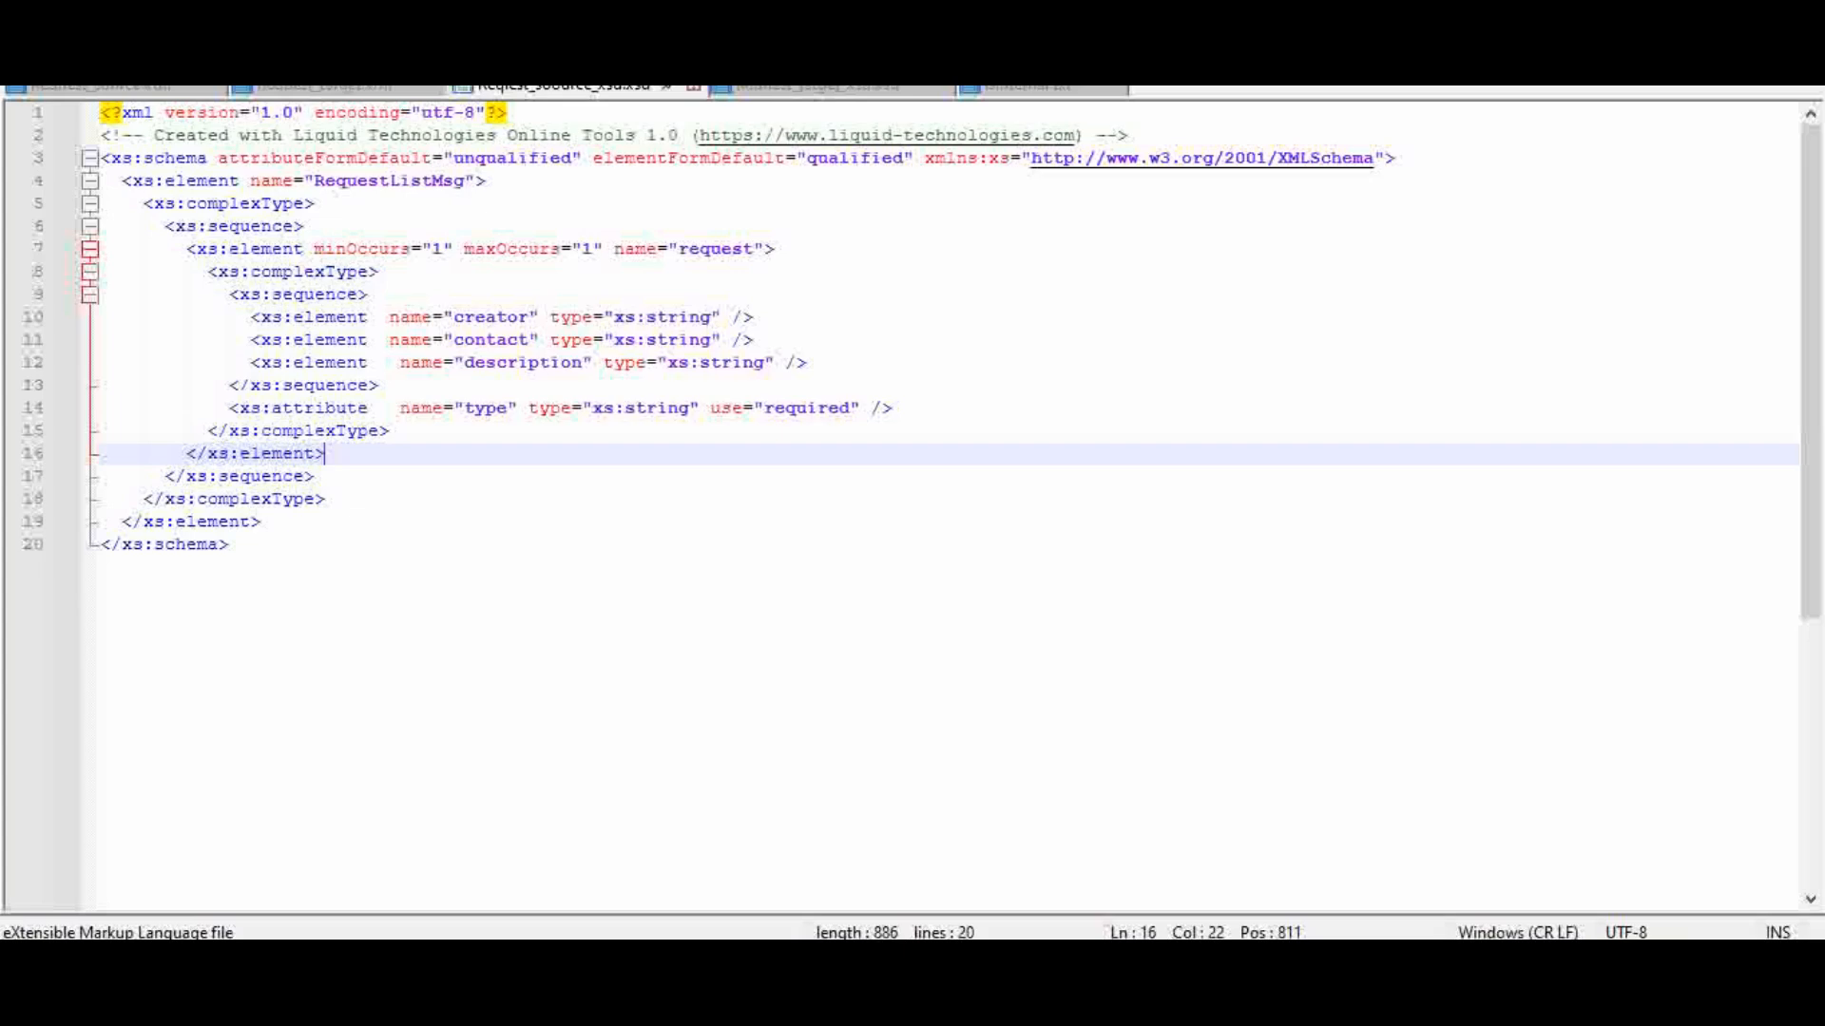
pyautogui.click(169, 91)
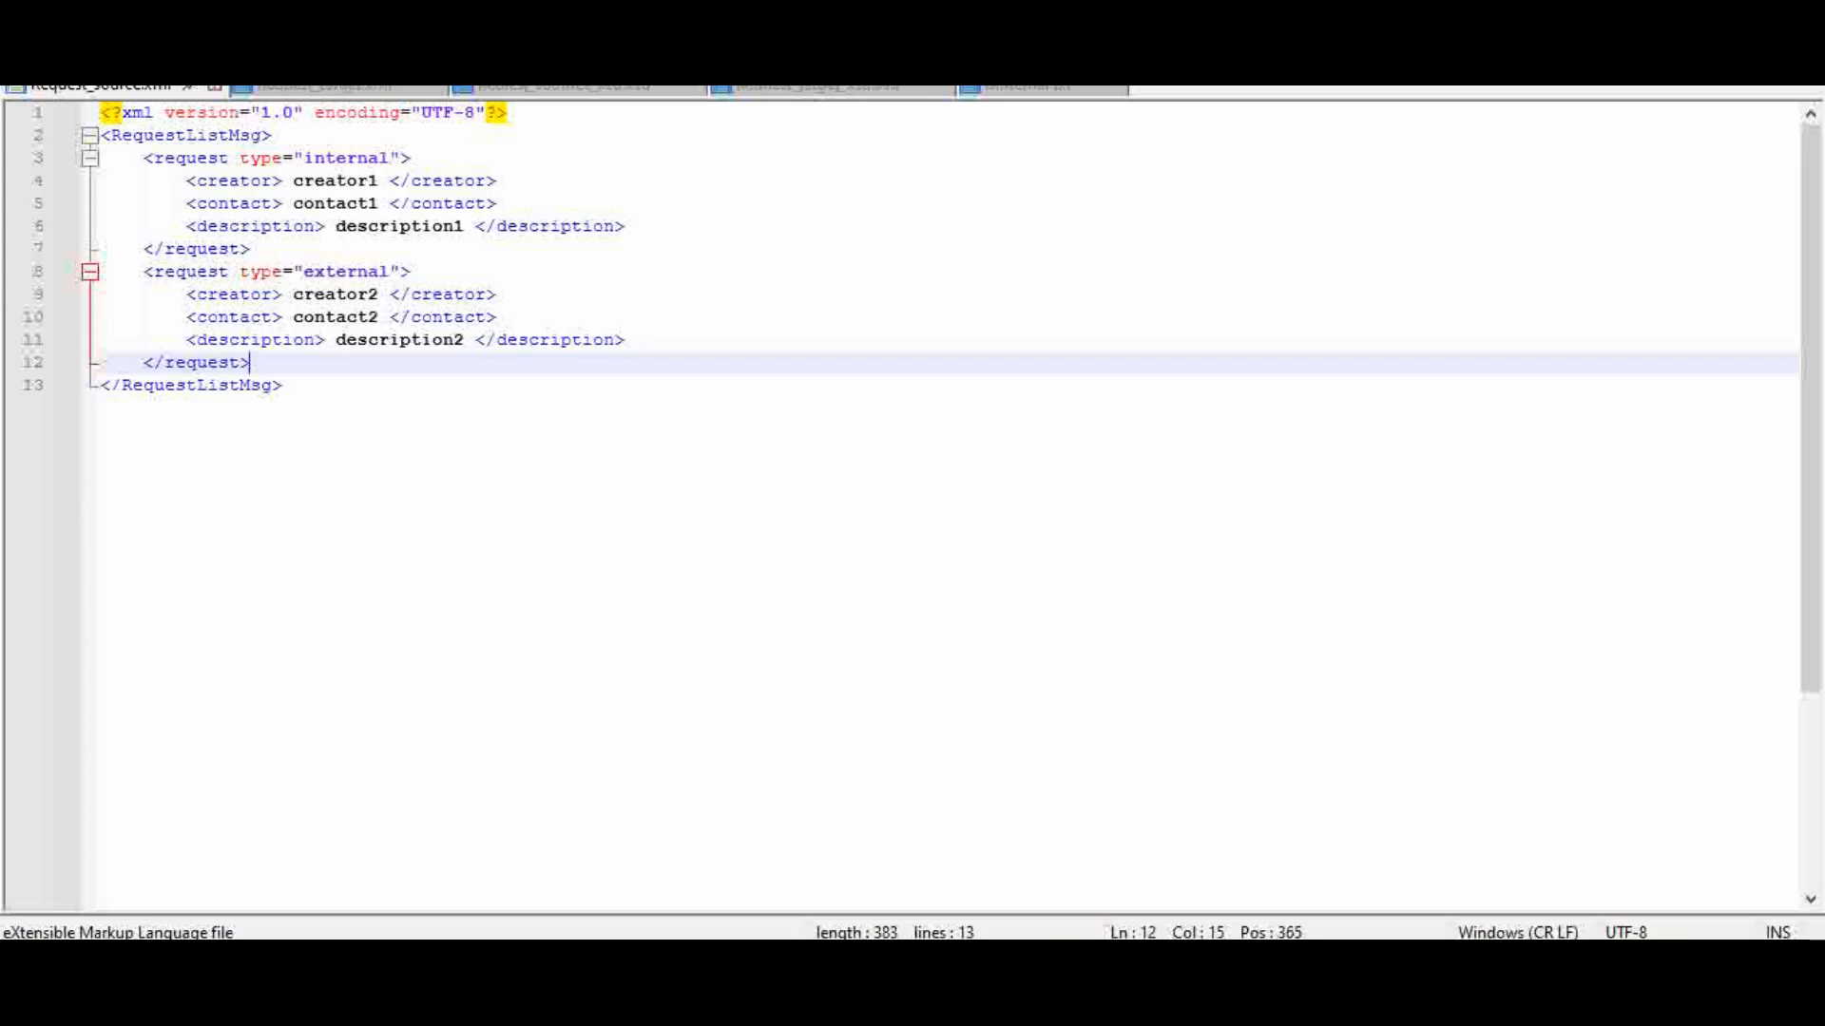
pyautogui.click(323, 89)
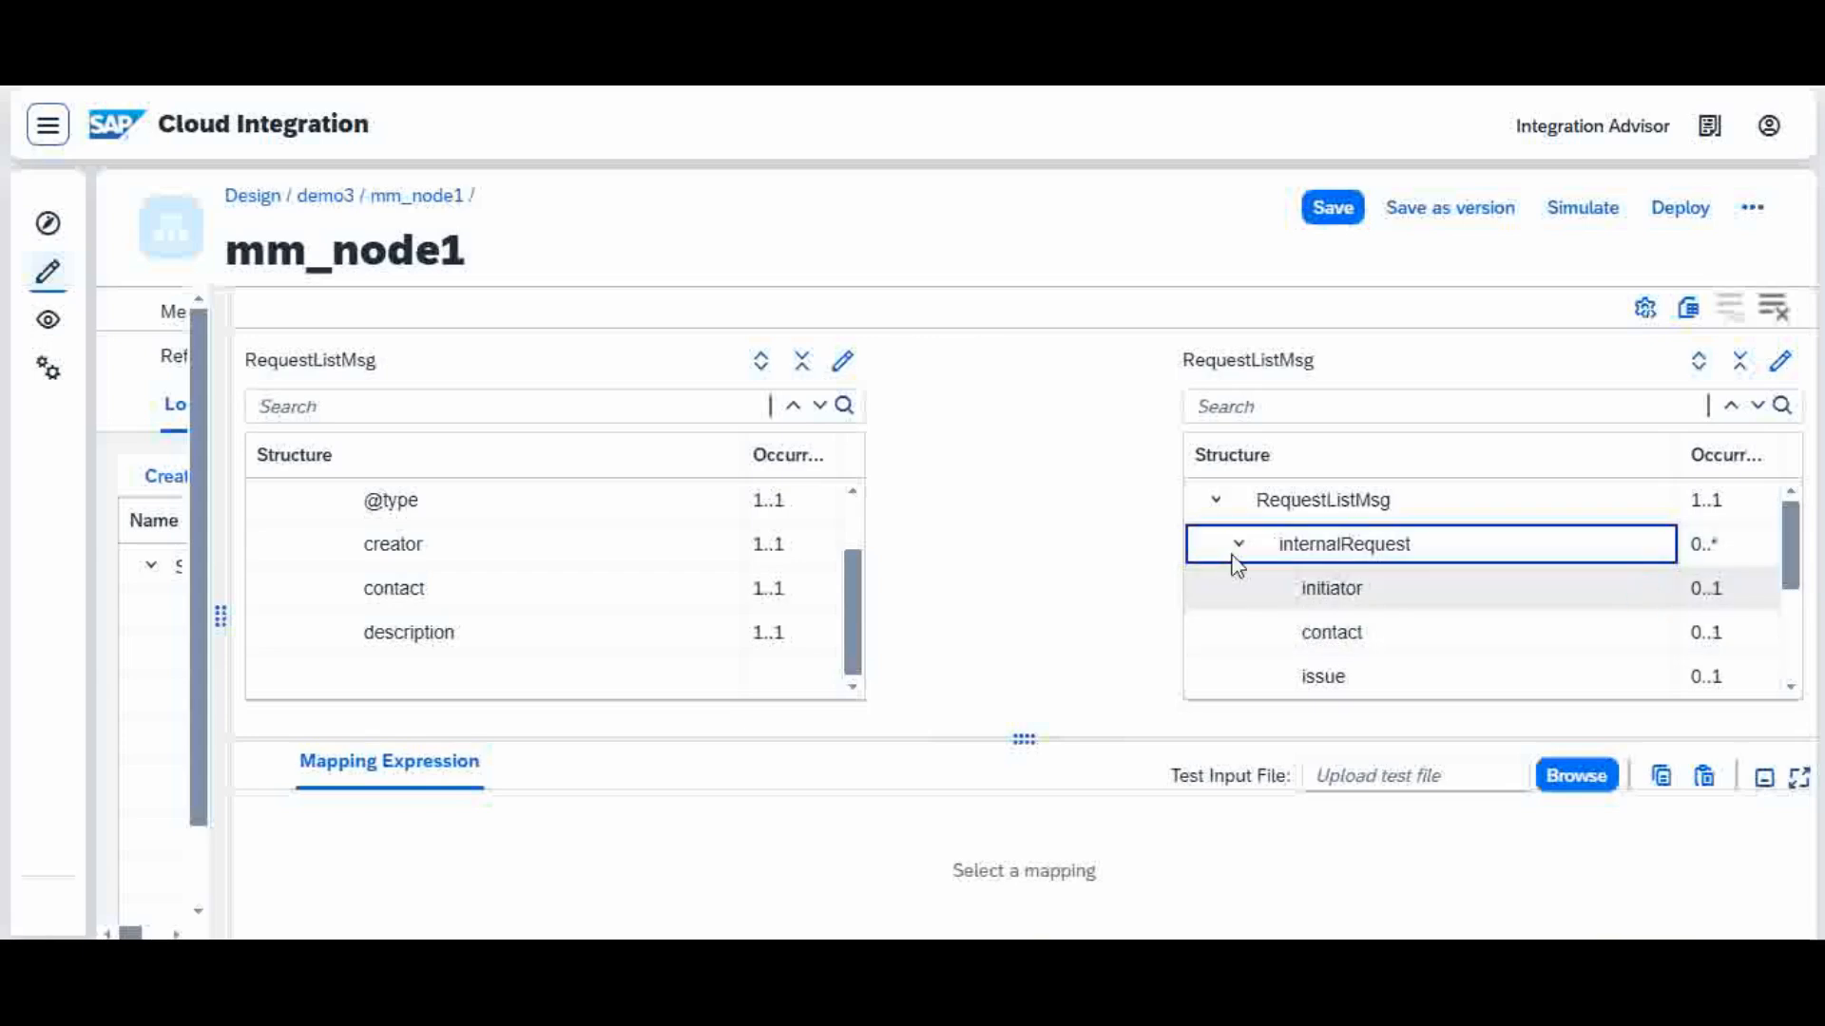
# Step: Review the child fields under the target internalRequest and externalRequest nodes, leaving both nodes collapsed
pyautogui.click(1238, 544)
pyautogui.click(1239, 589)
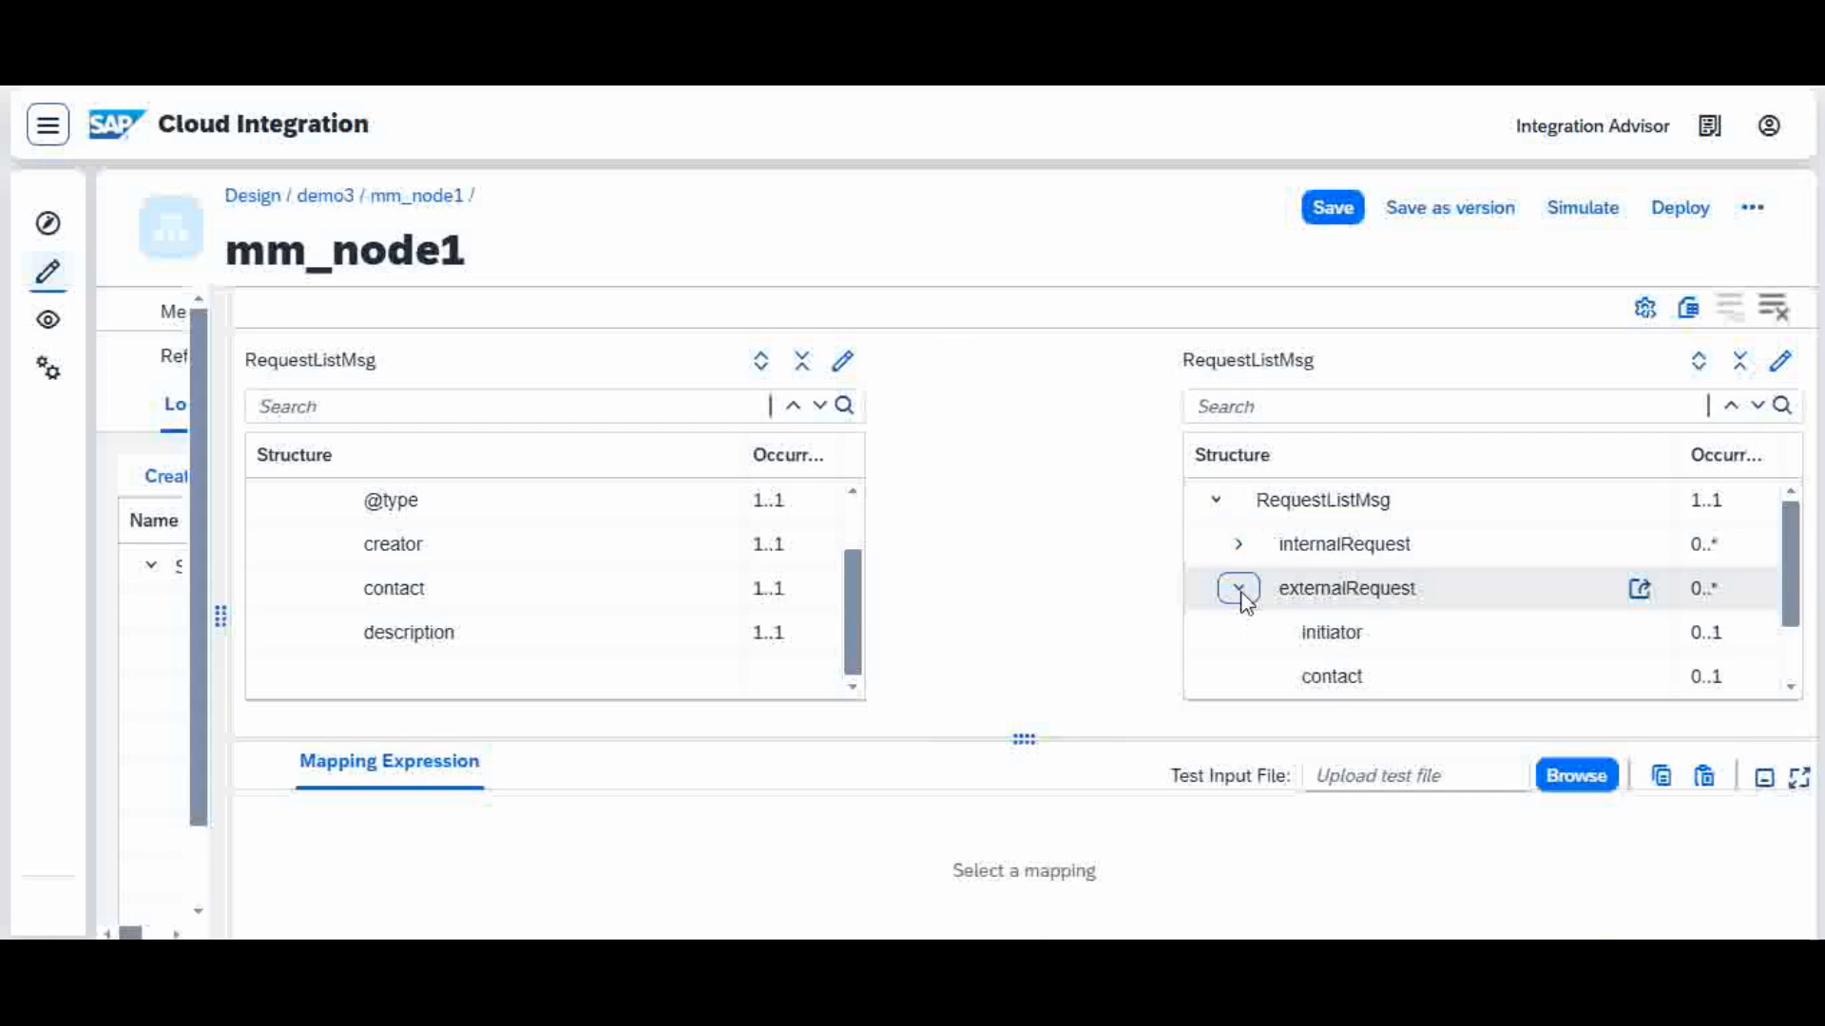
pyautogui.click(1238, 546)
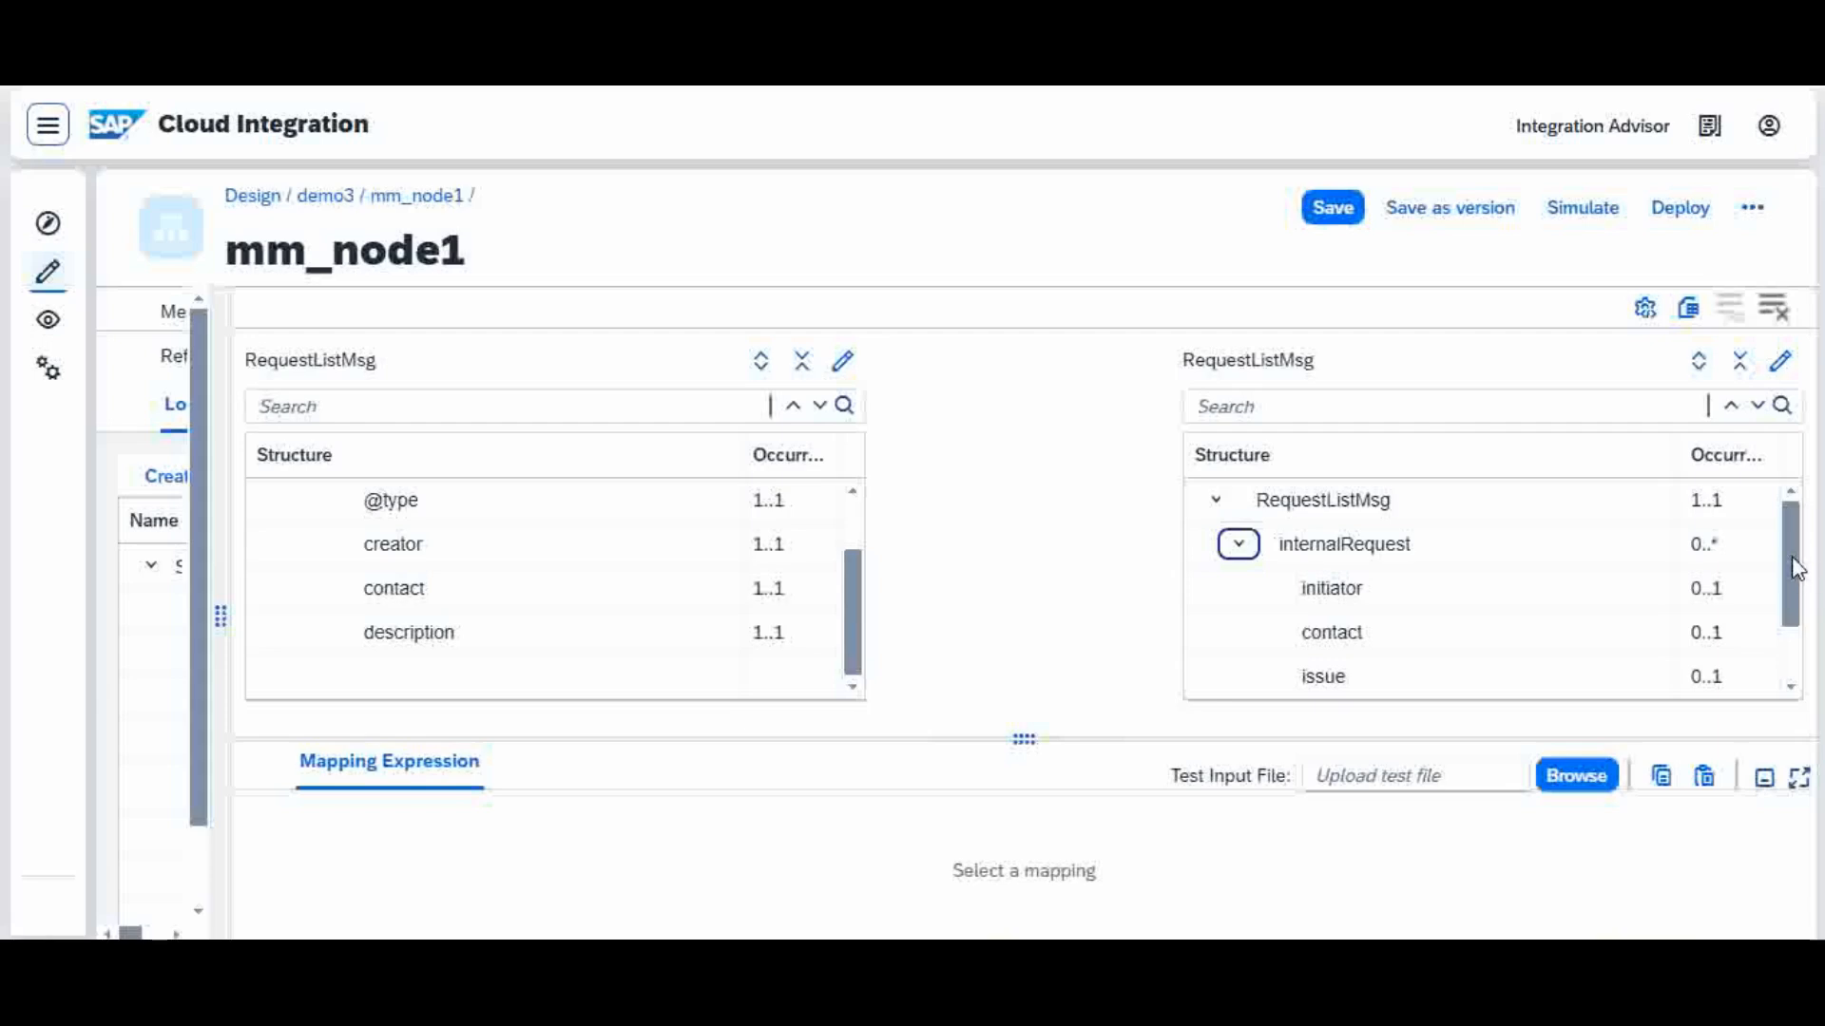
pyautogui.moveTo(1792, 554); pyautogui.dragTo(1792, 597)
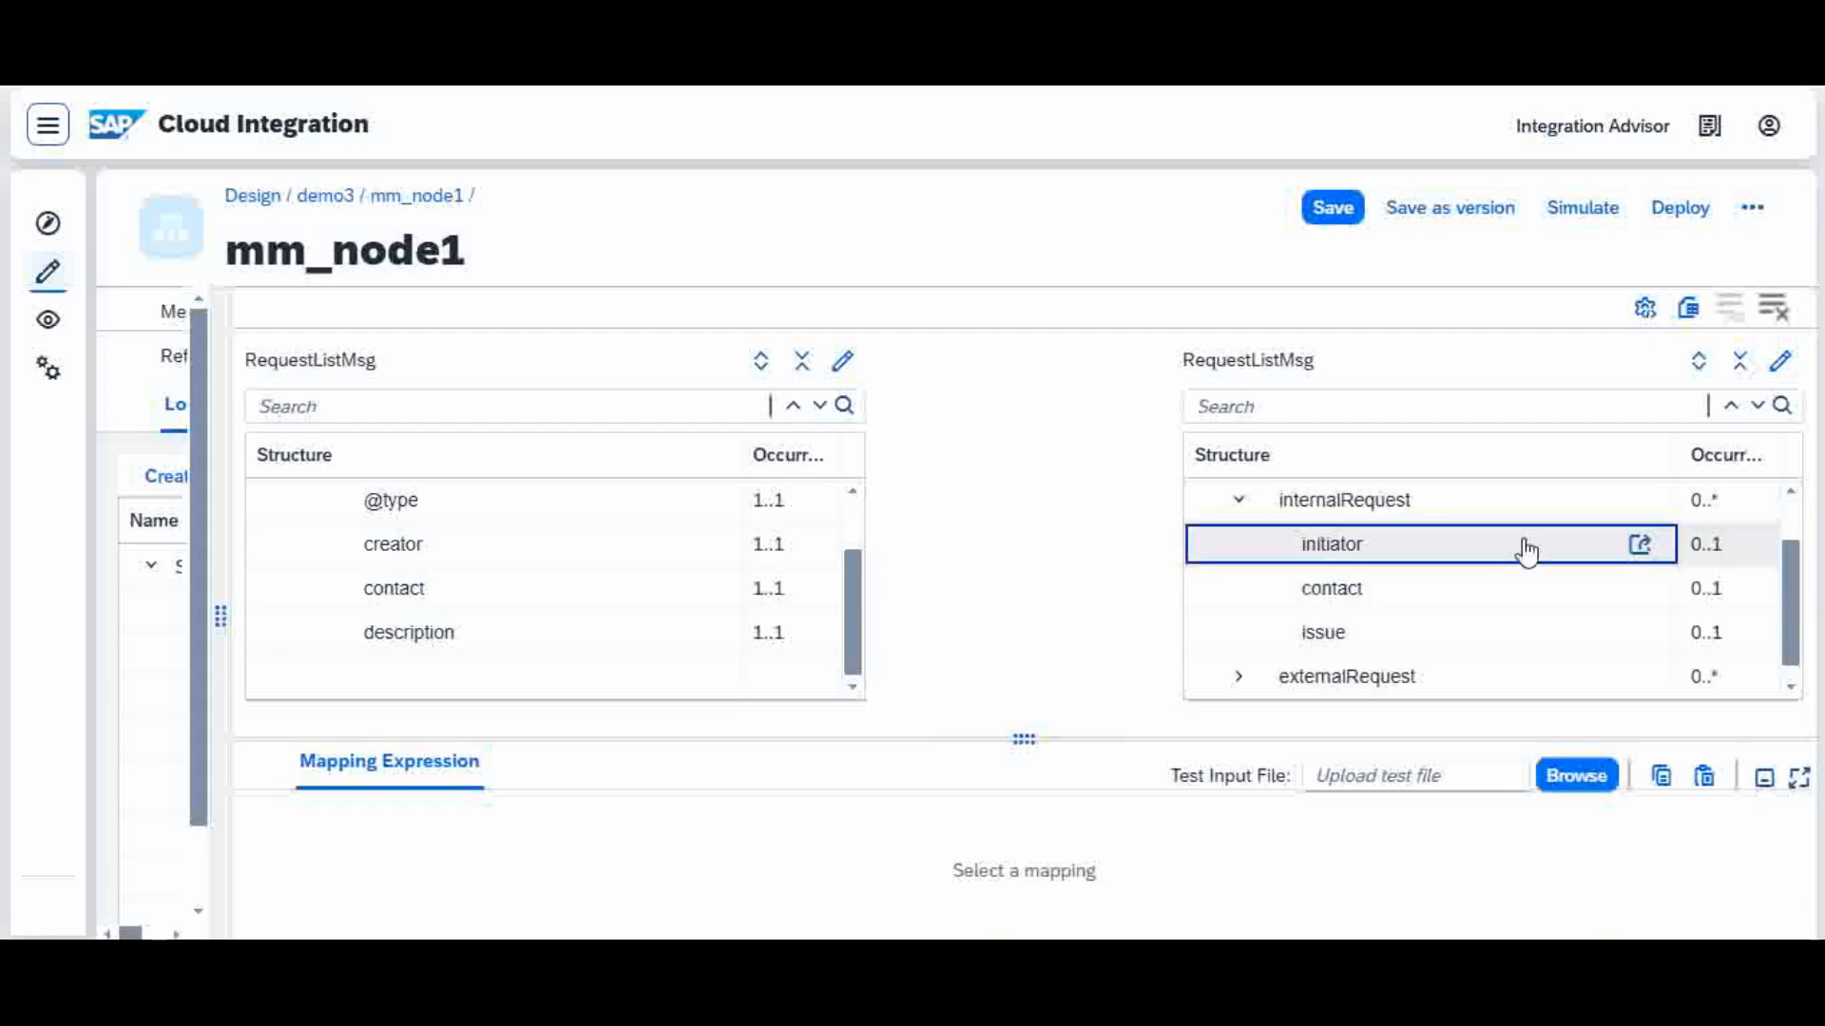
pyautogui.click(1239, 501)
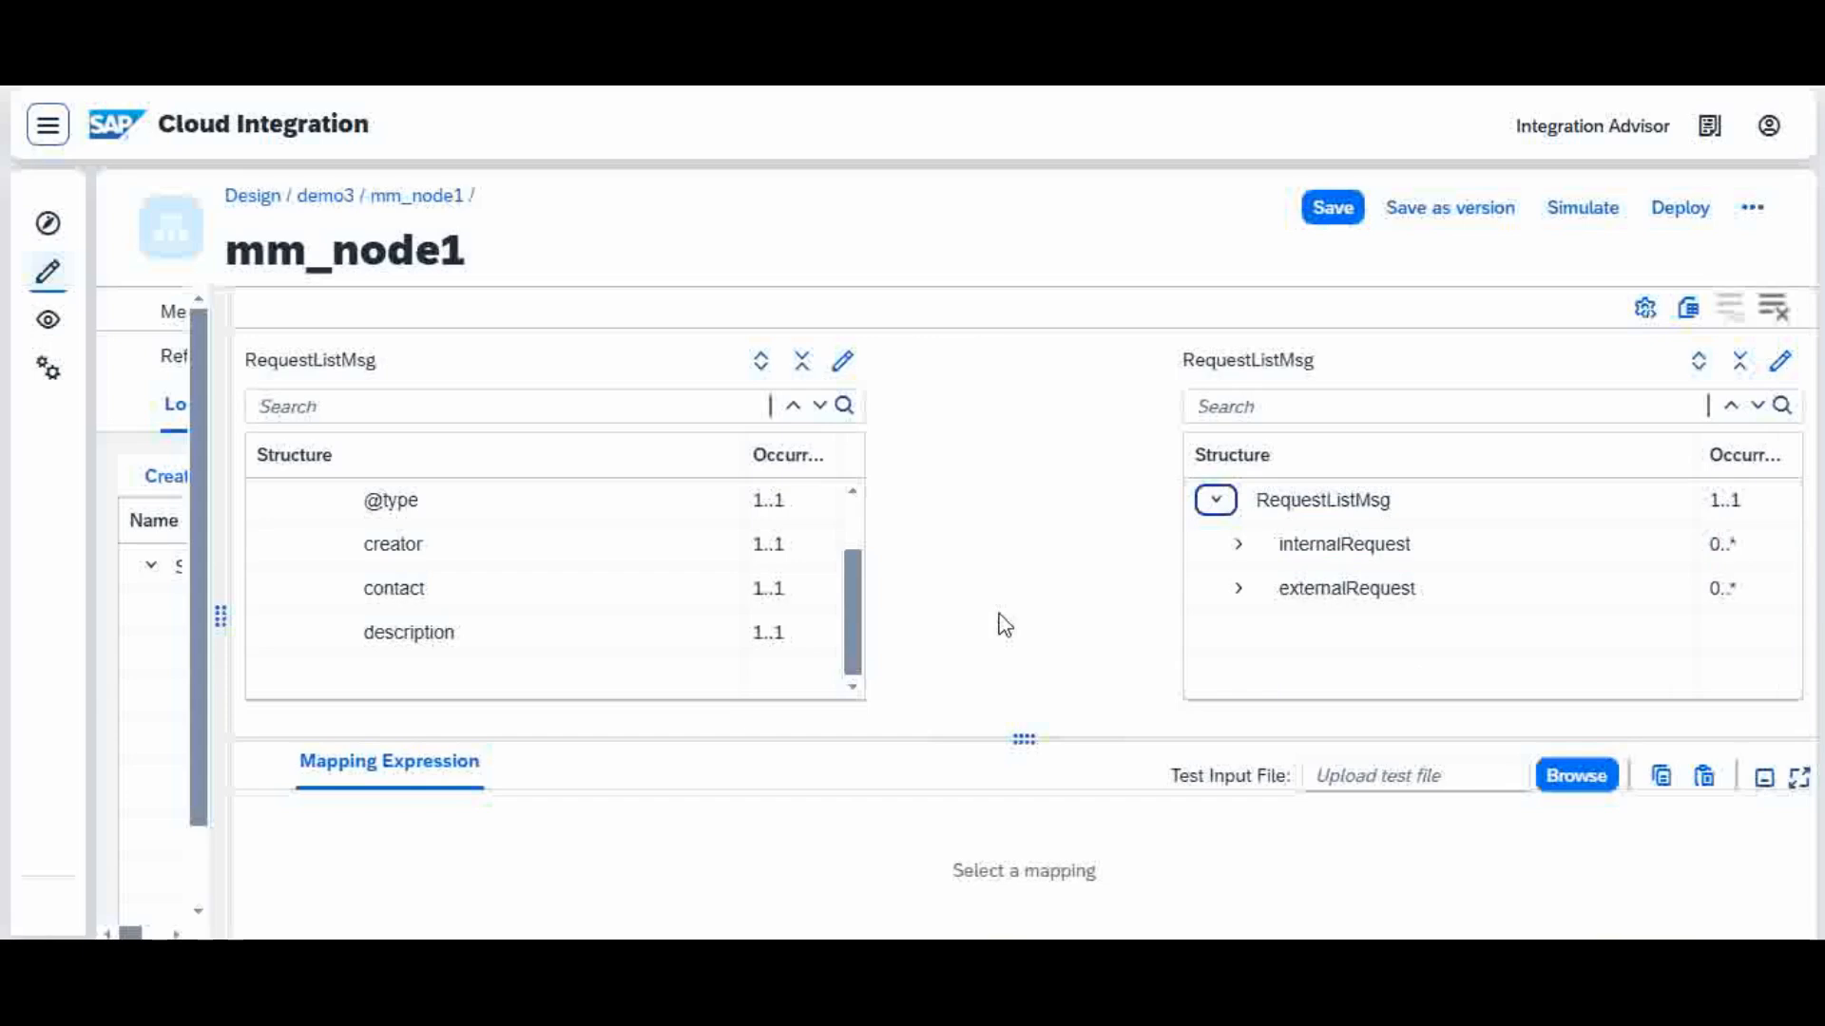
pyautogui.moveTo(856, 558); pyautogui.dragTo(855, 529)
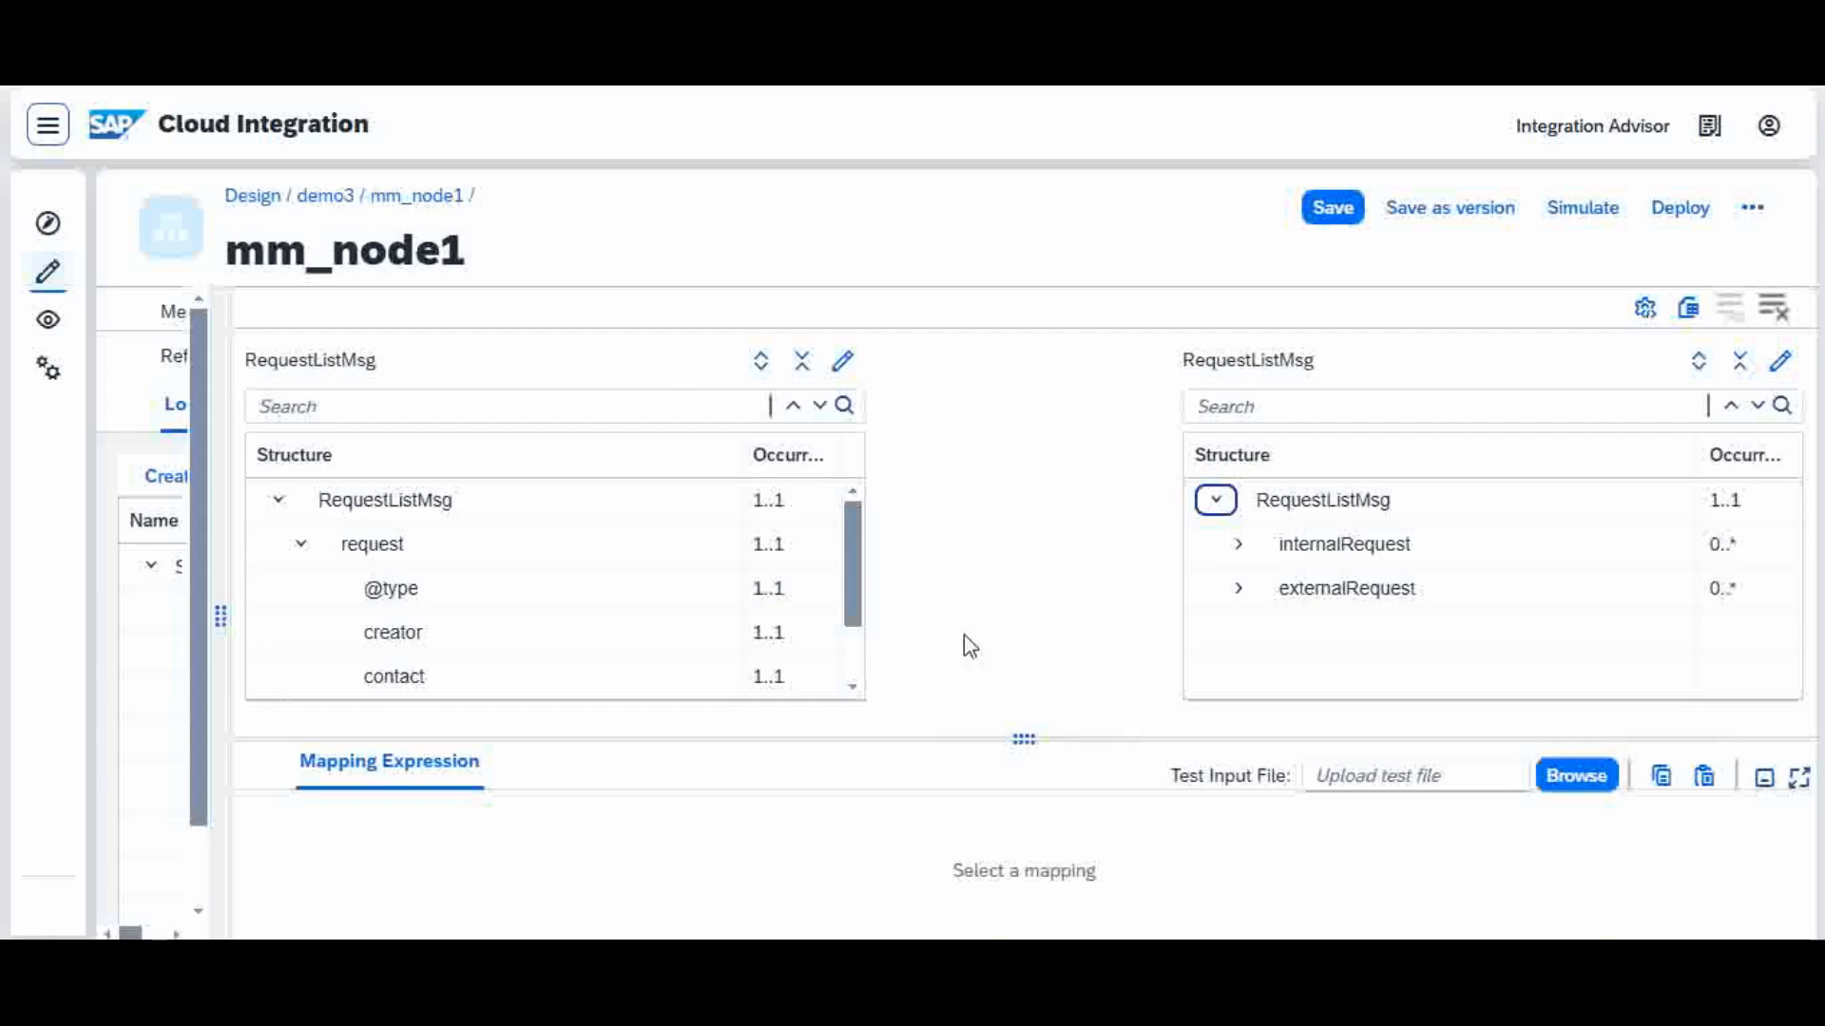
pyautogui.click(832, 606)
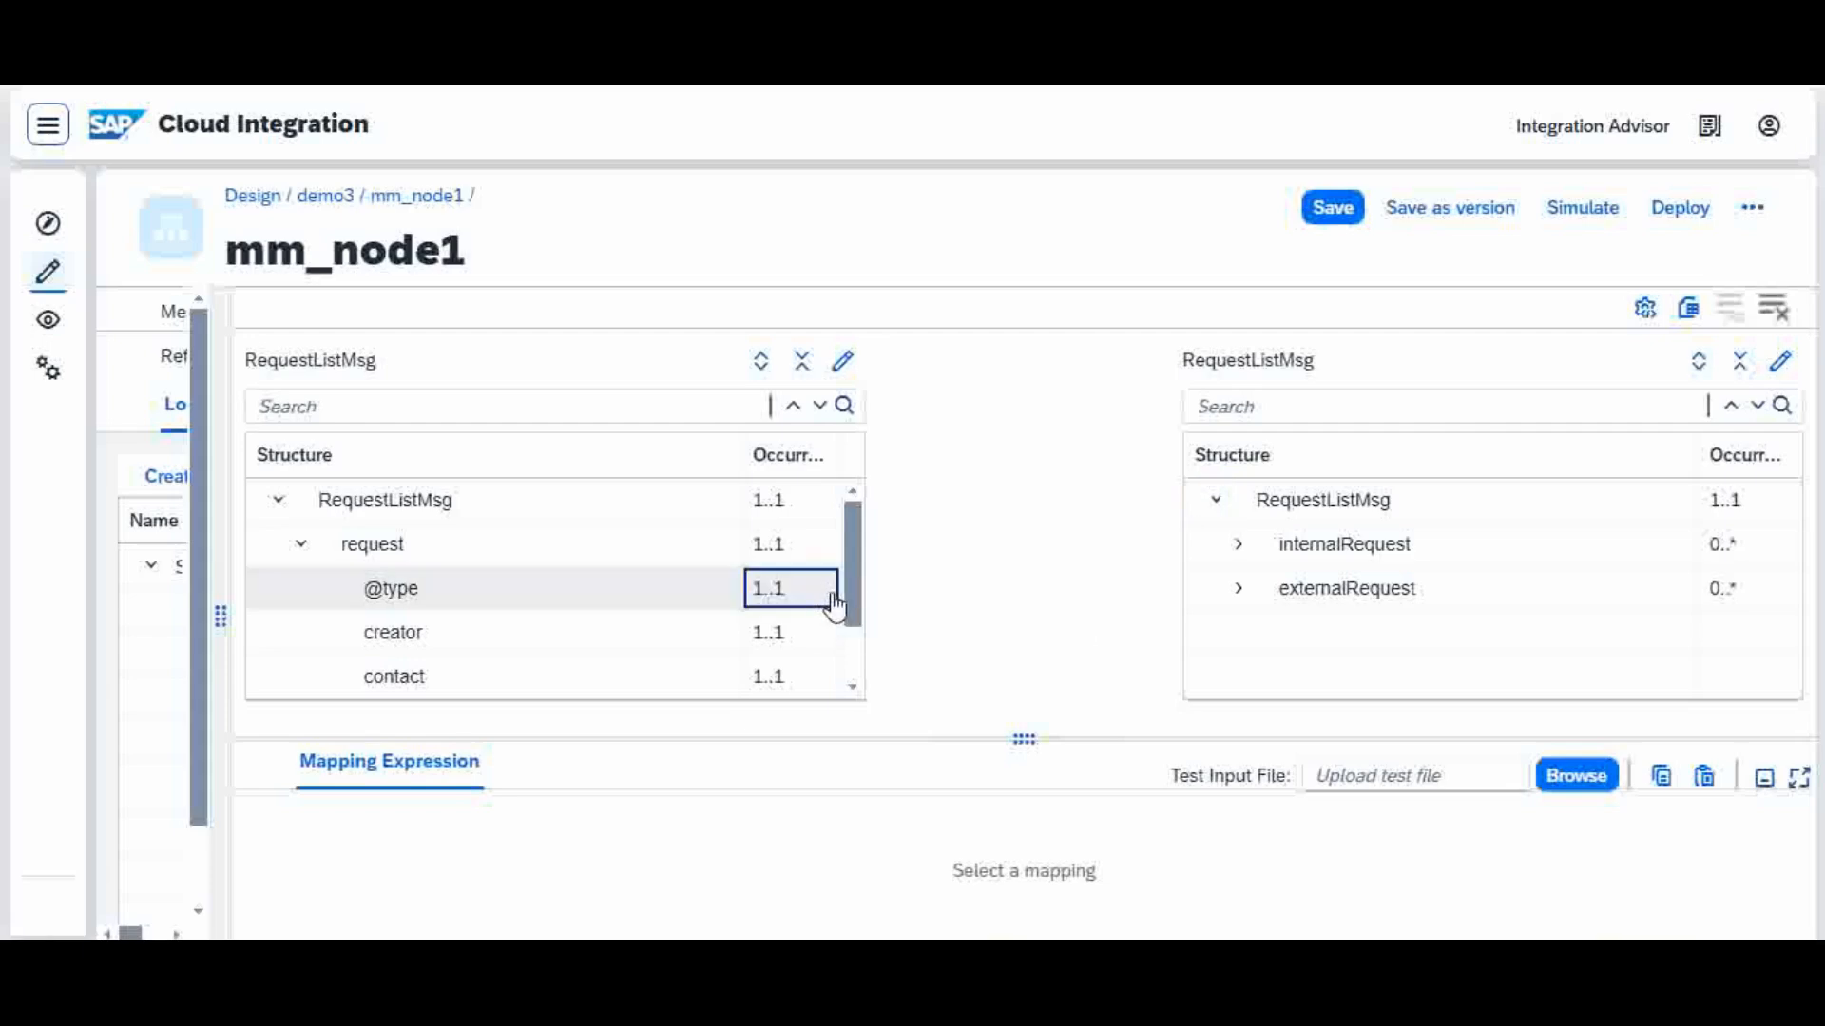
pyautogui.moveTo(834, 606); pyautogui.dragTo(1210, 500)
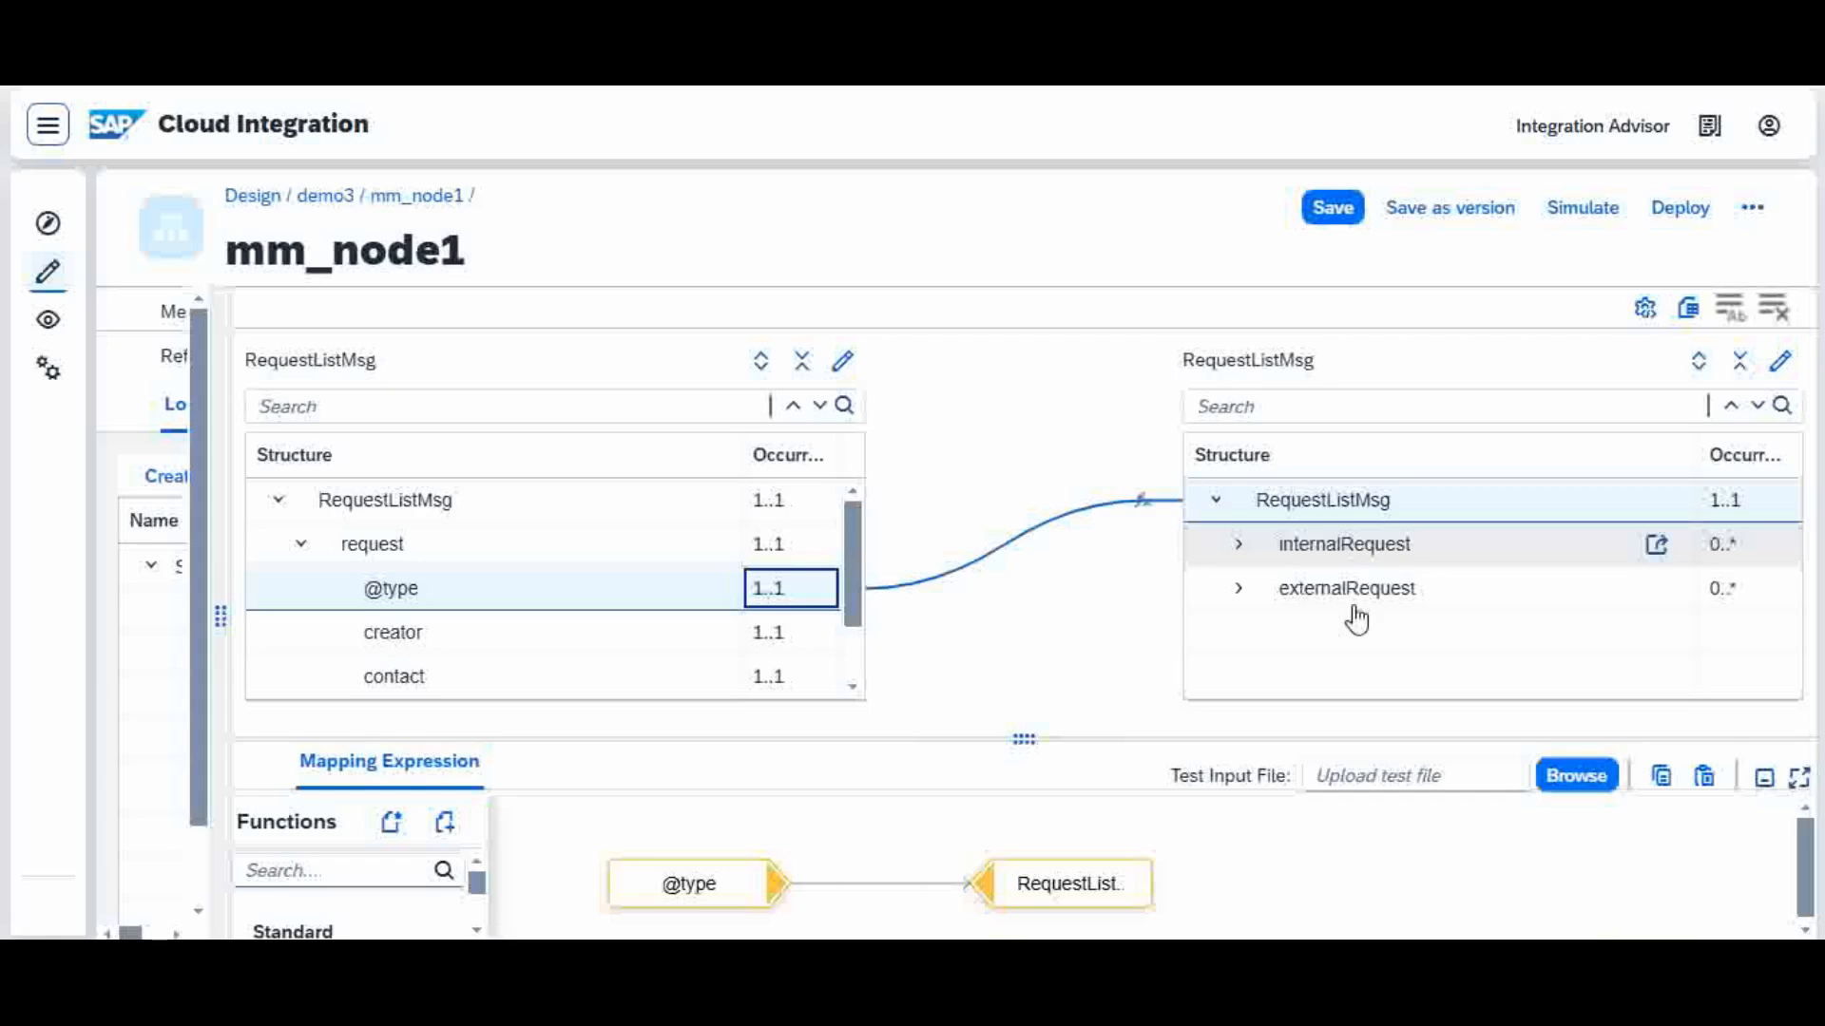
pyautogui.click(1141, 499)
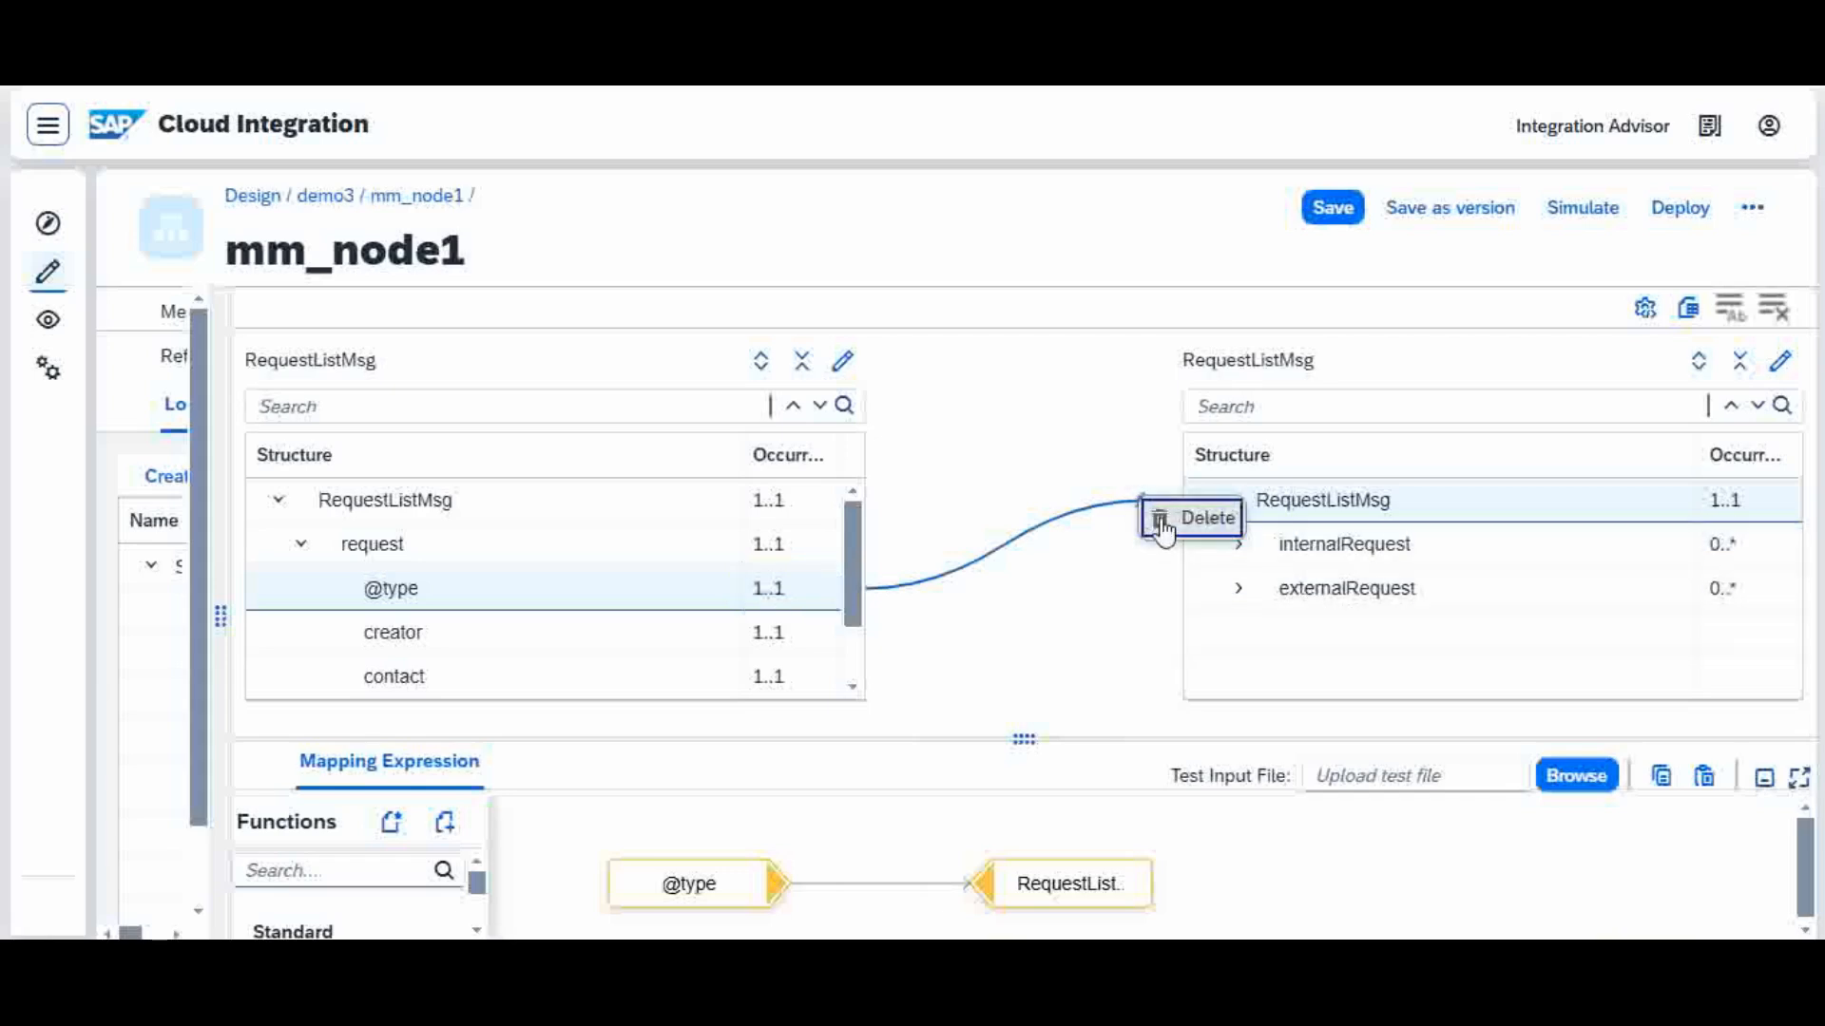
pyautogui.click(1162, 520)
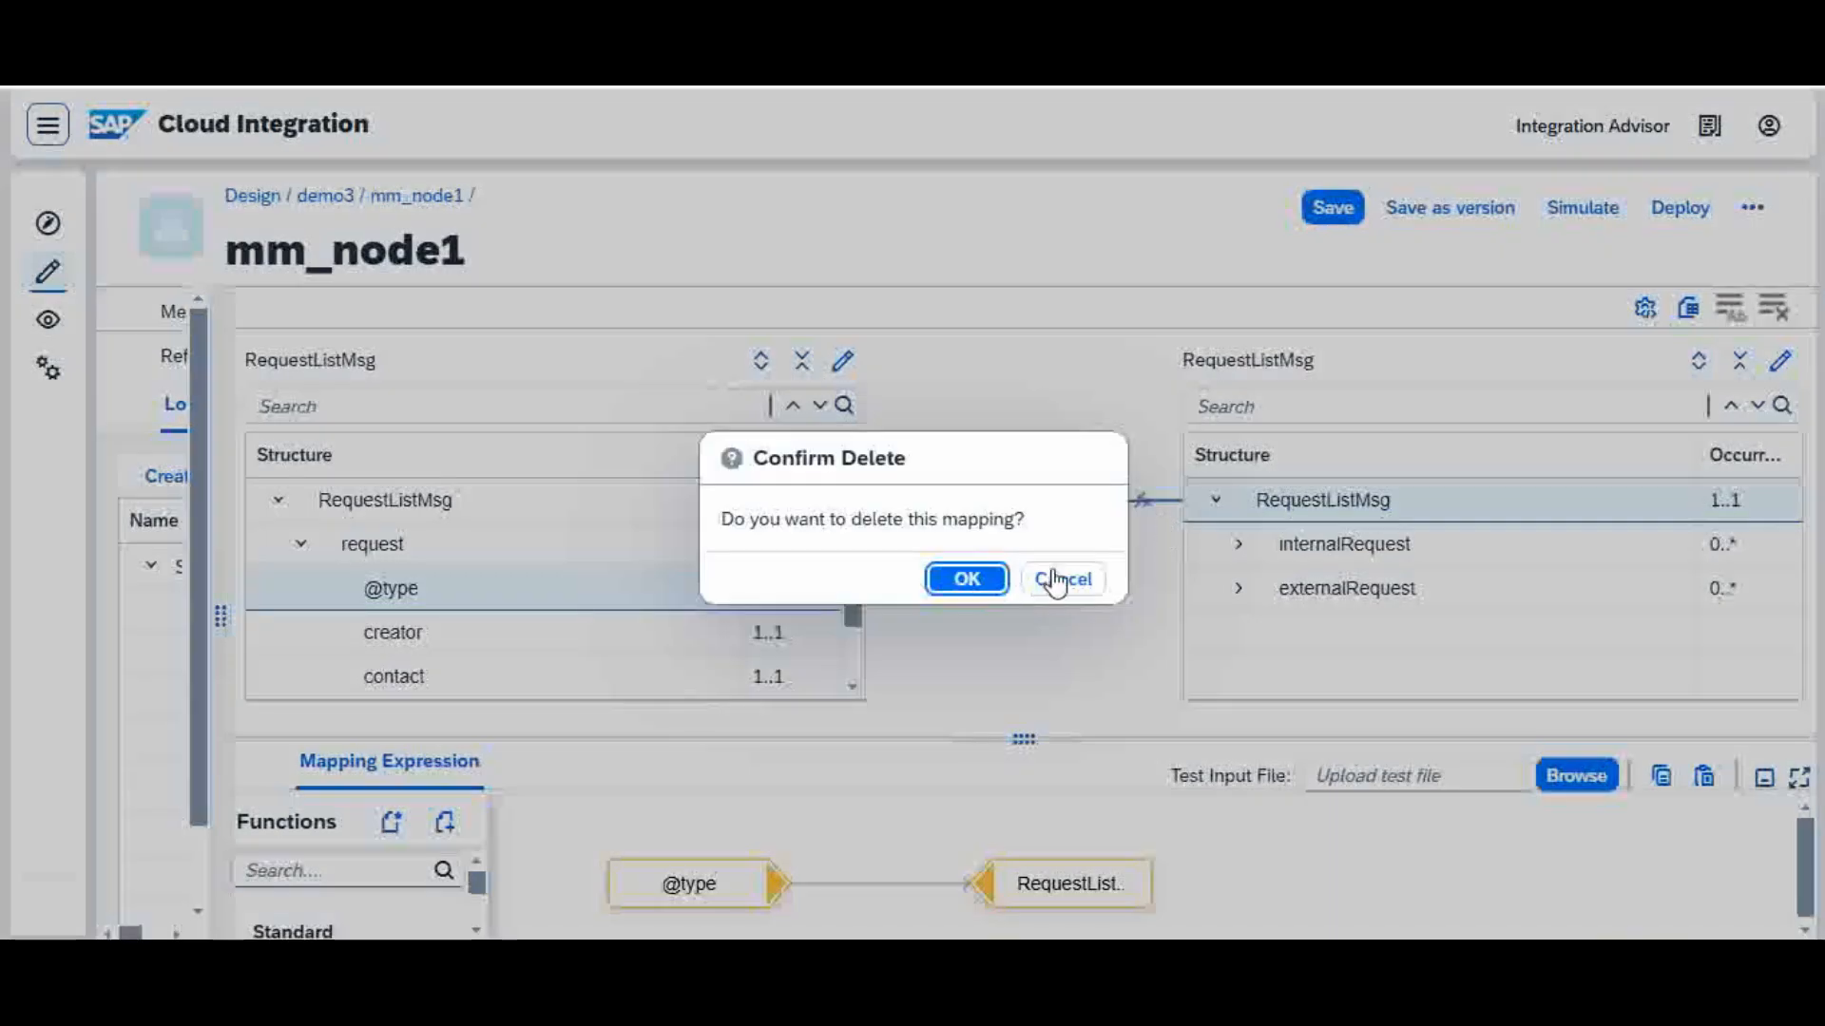
pyautogui.click(998, 588)
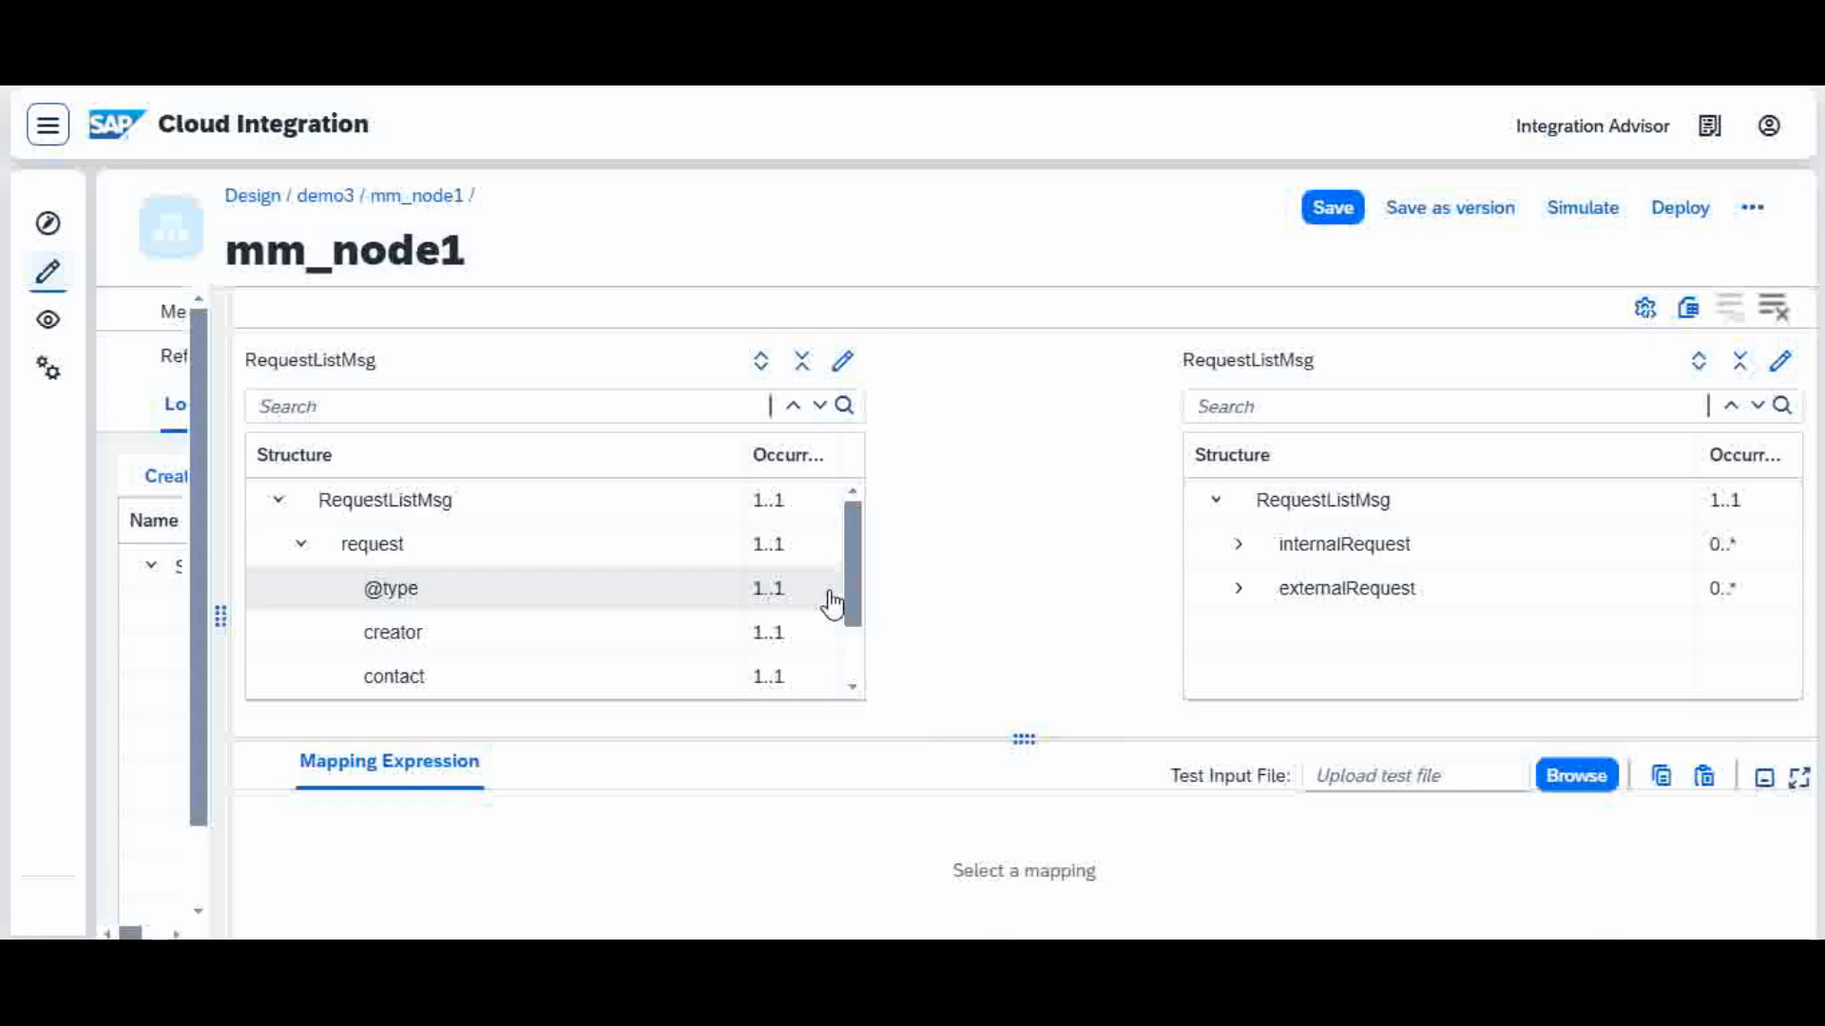
pyautogui.moveTo(827, 598); pyautogui.dragTo(1255, 538)
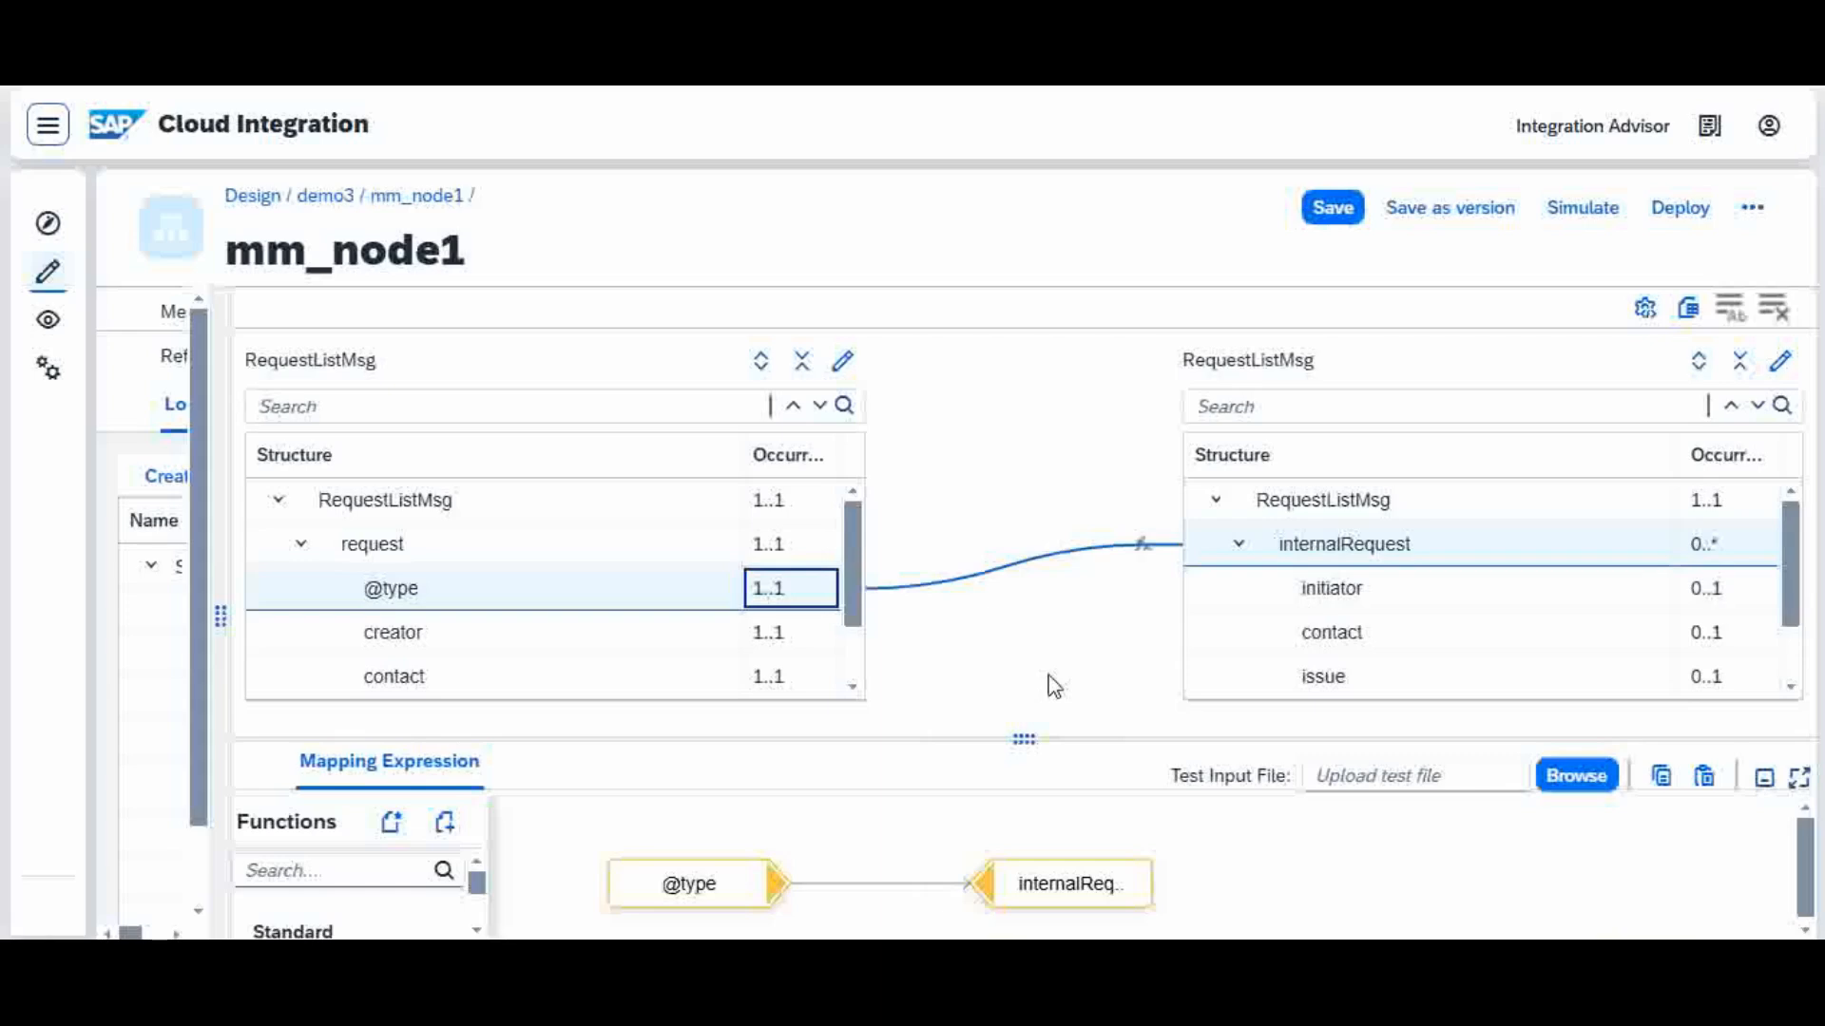
pyautogui.click(1242, 547)
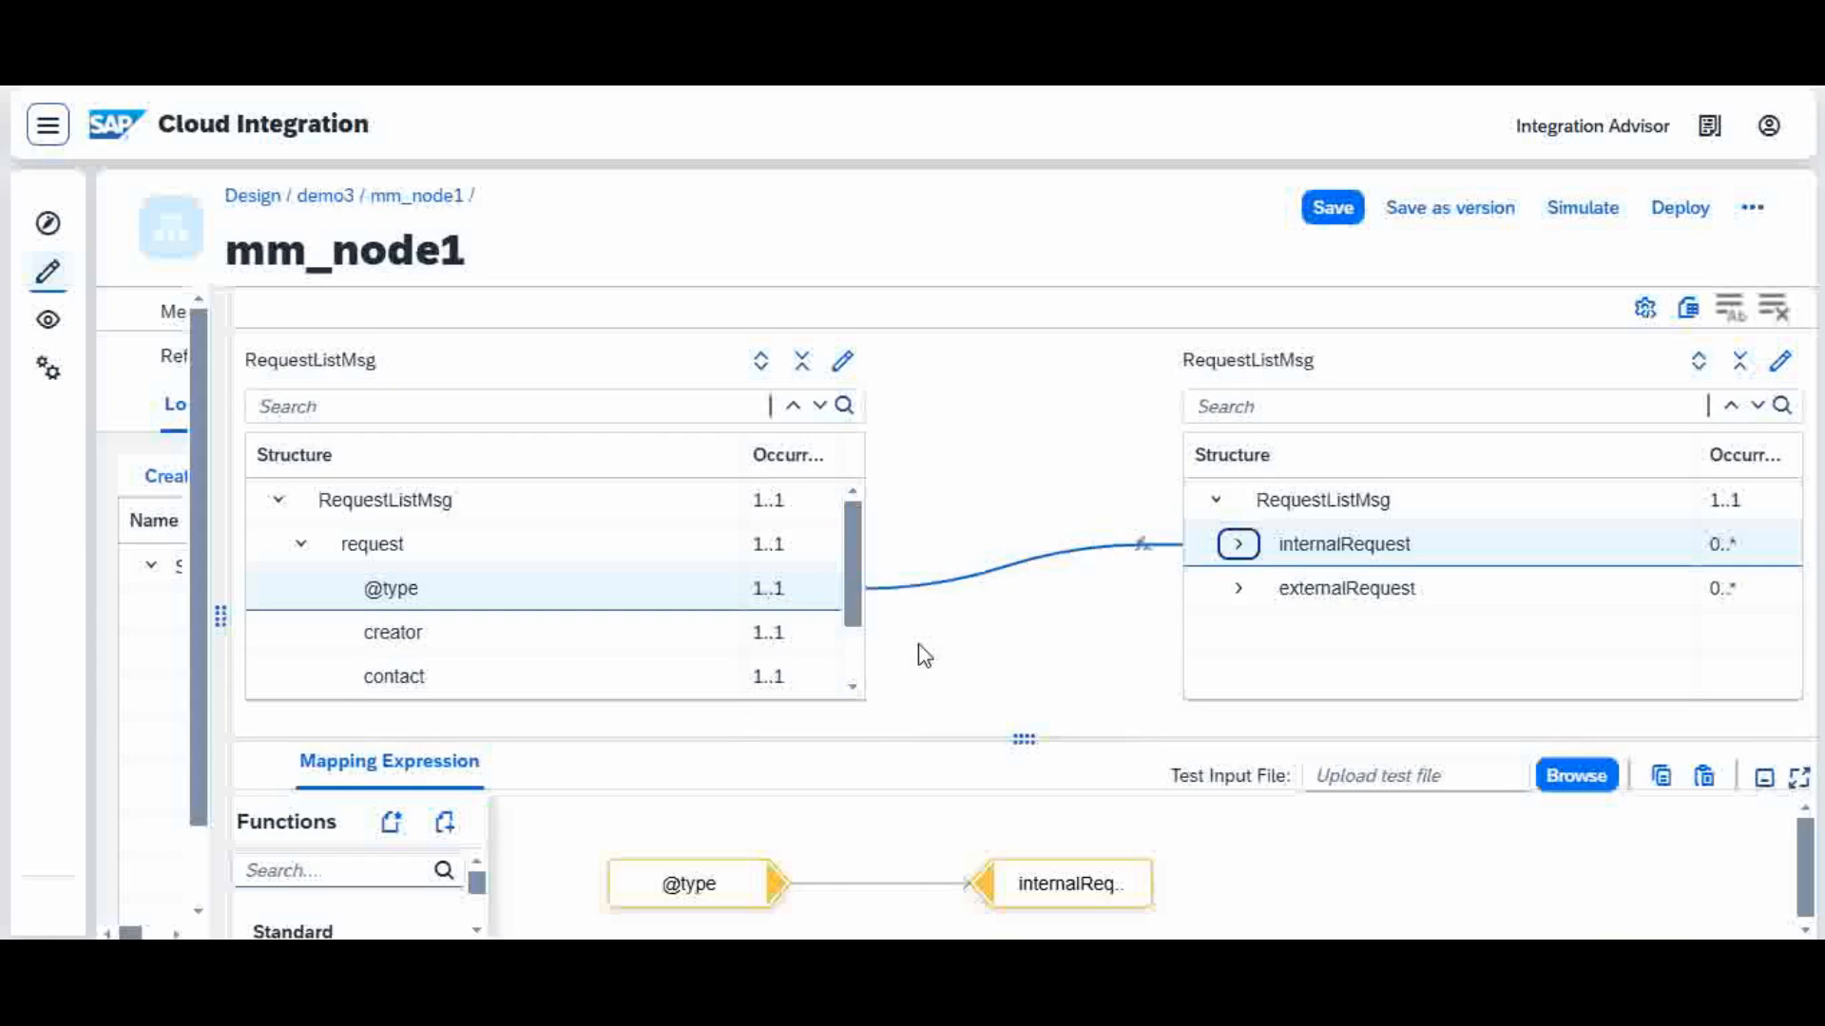
pyautogui.click(1238, 589)
pyautogui.click(1239, 589)
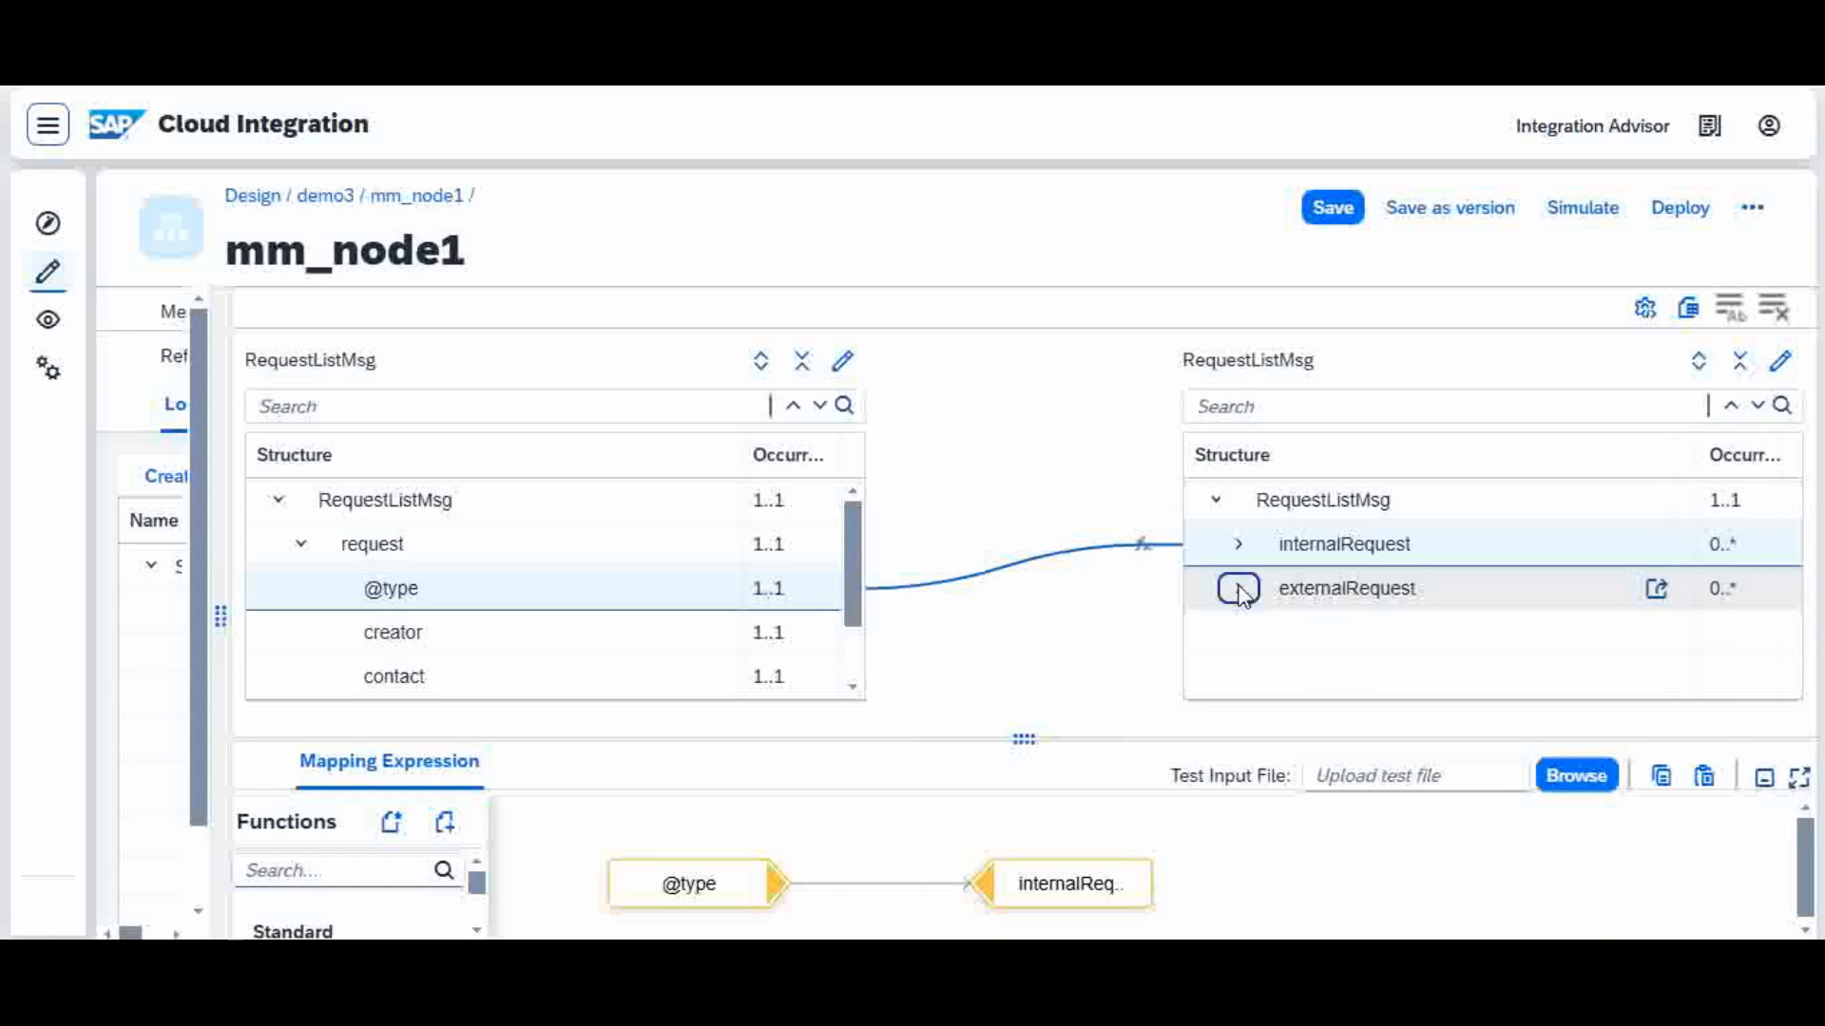
pyautogui.click(1239, 544)
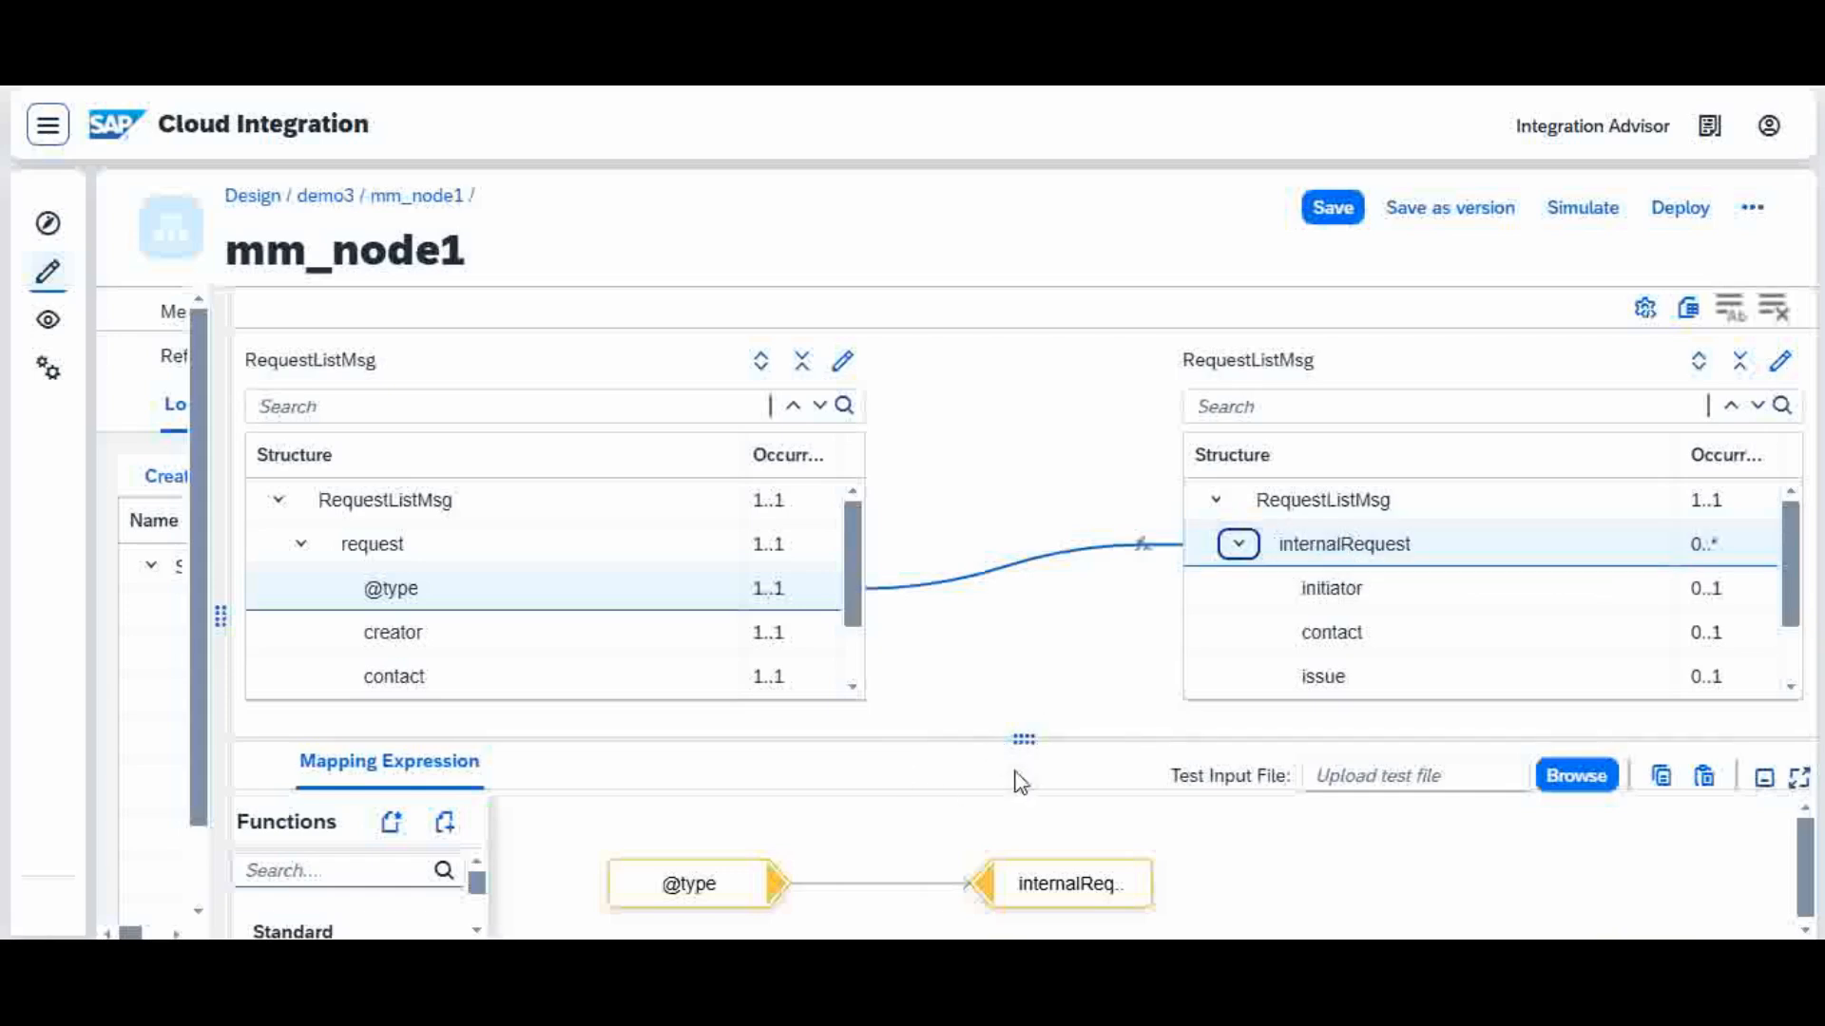
pyautogui.click(1147, 551)
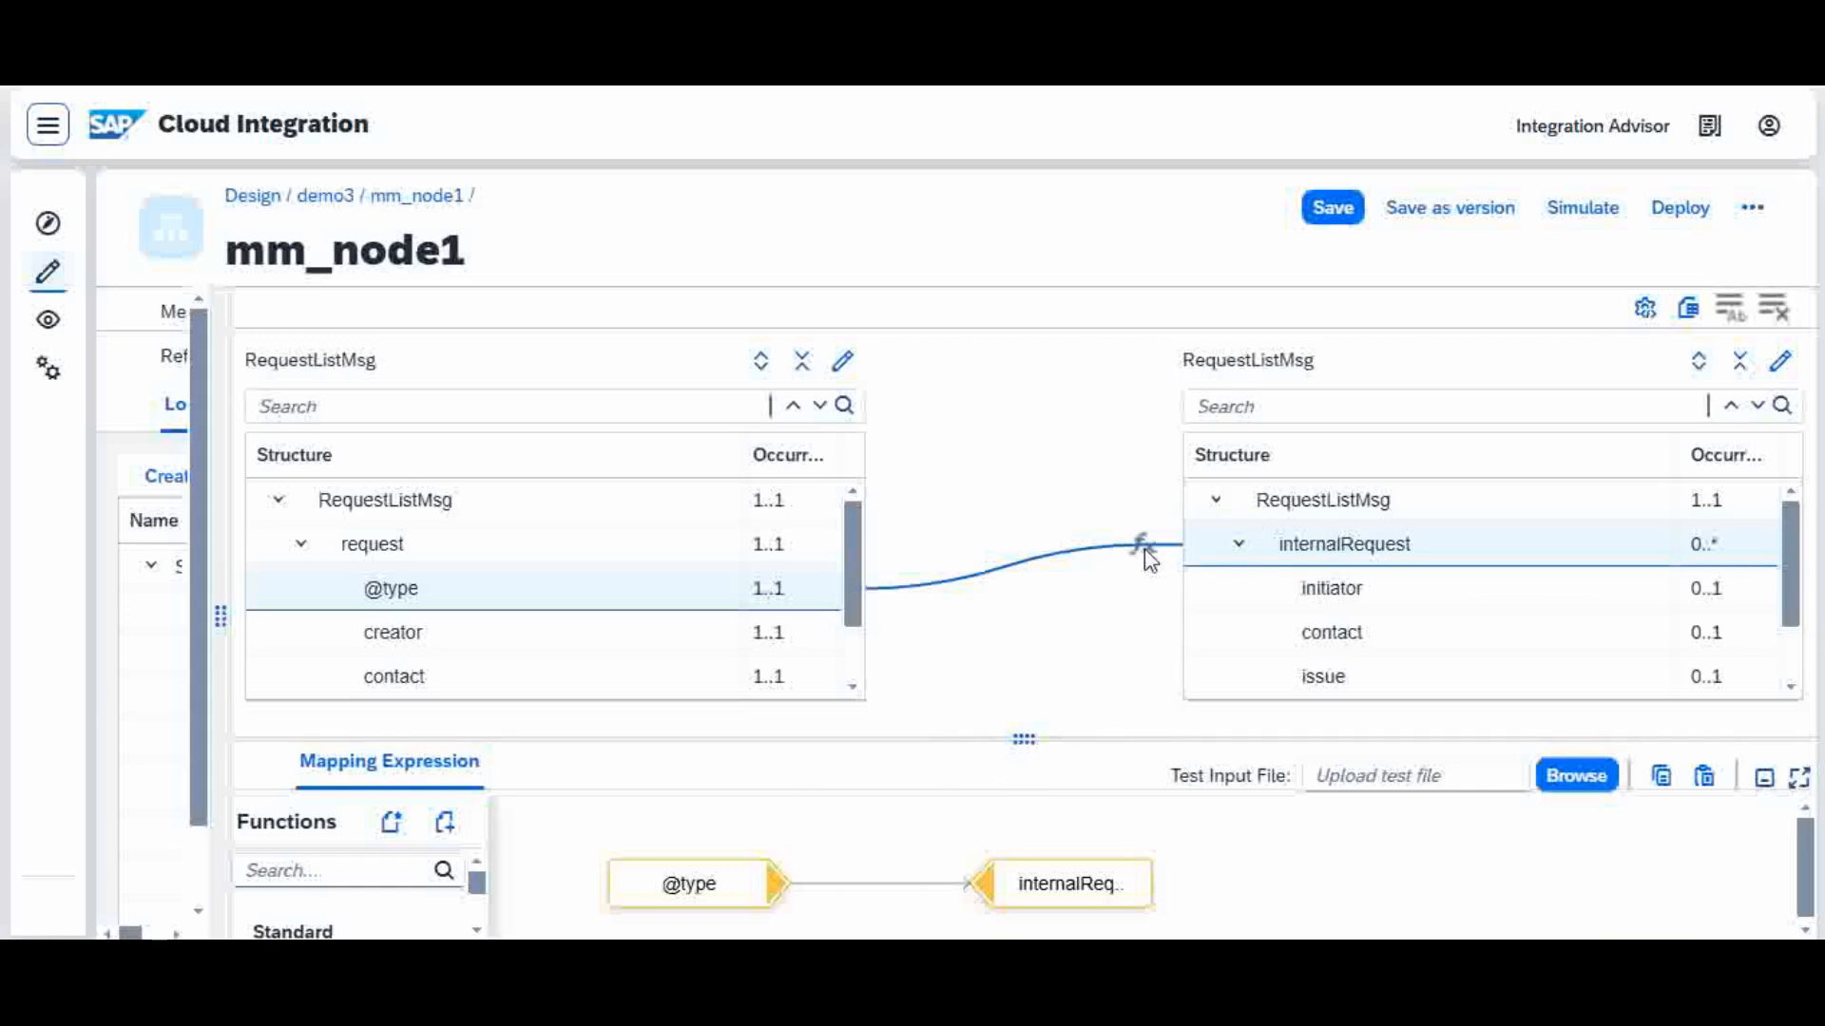
pyautogui.moveTo(1035, 738); pyautogui.dragTo(1030, 373)
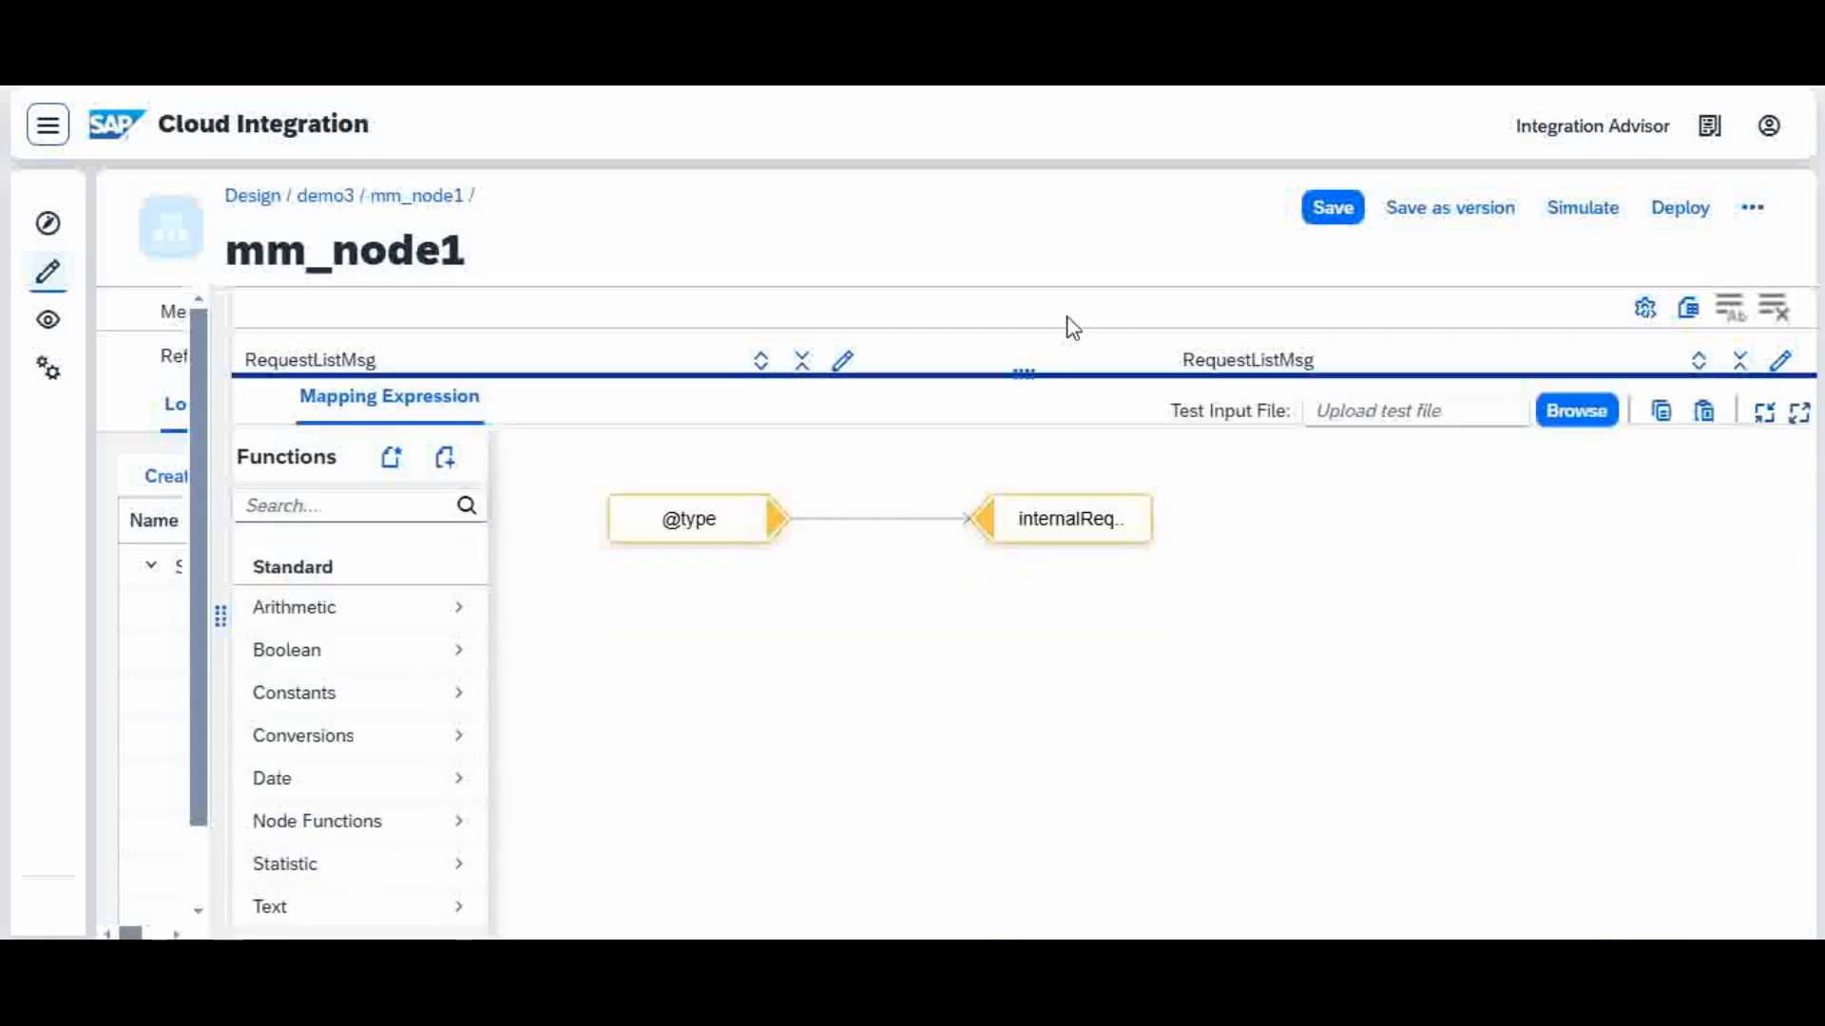
pyautogui.moveTo(1134, 530); pyautogui.dragTo(1610, 527)
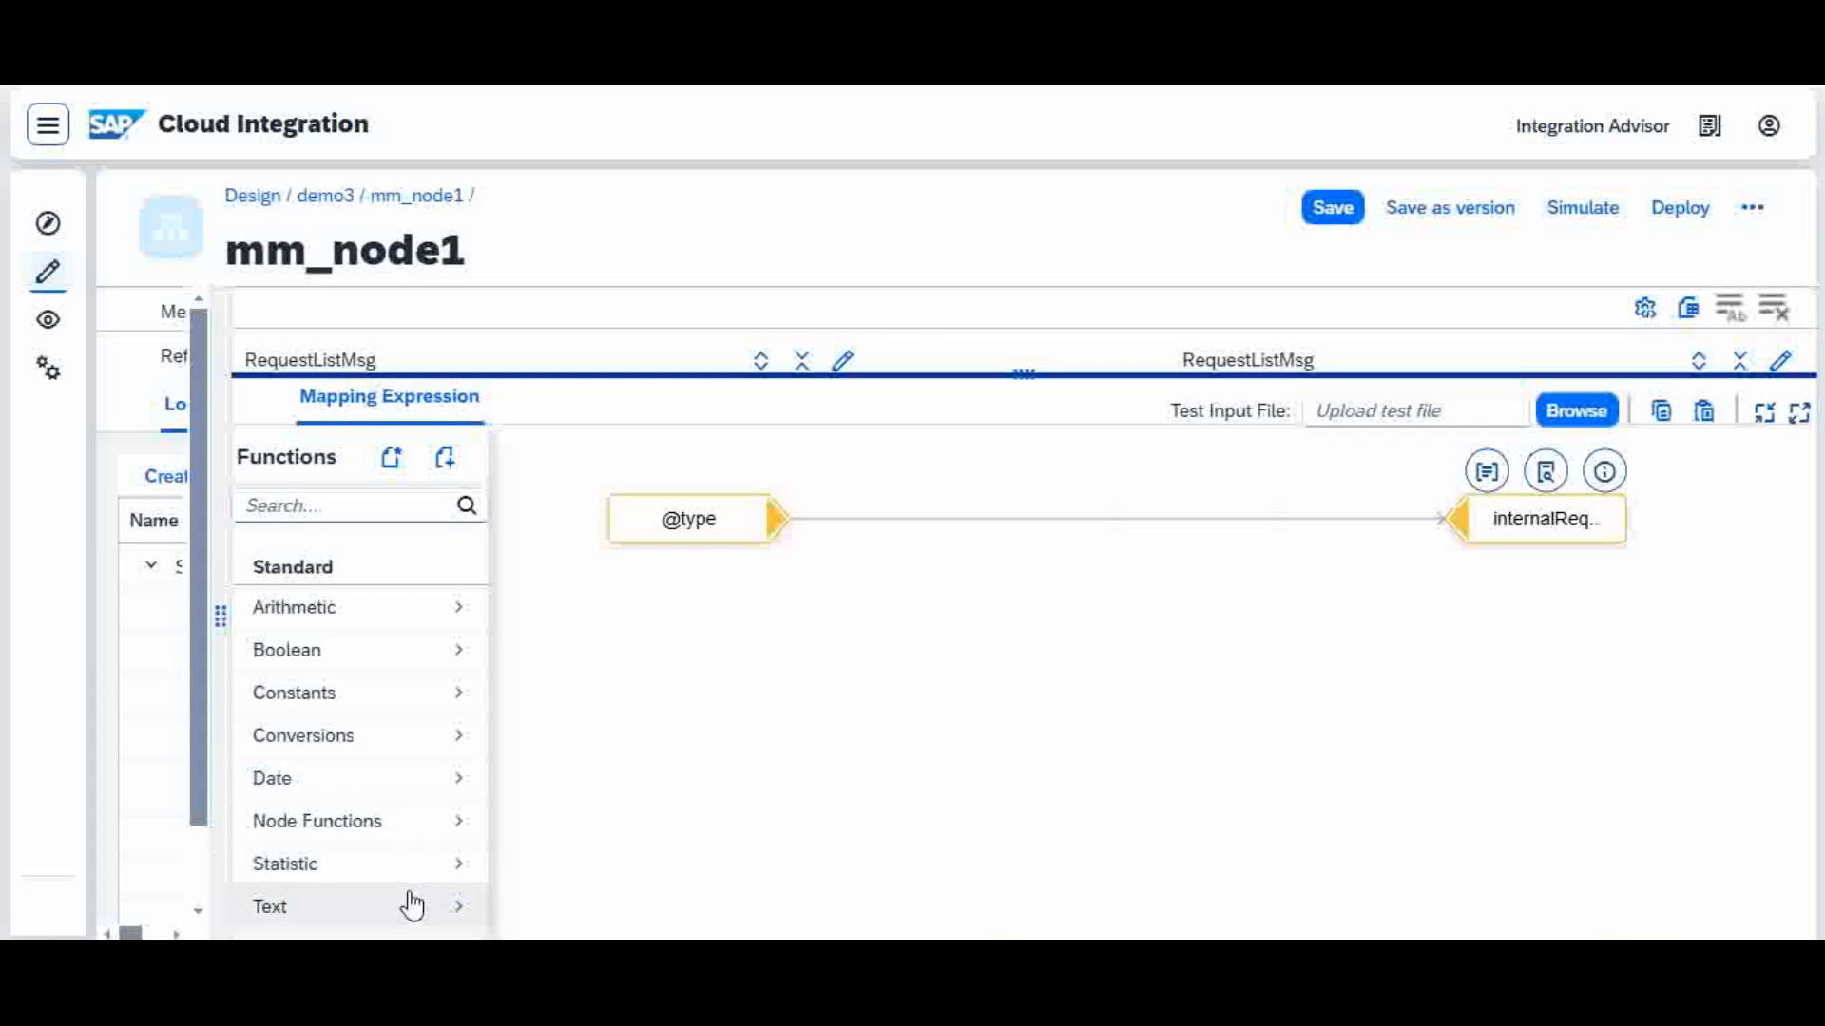
pyautogui.click(378, 827)
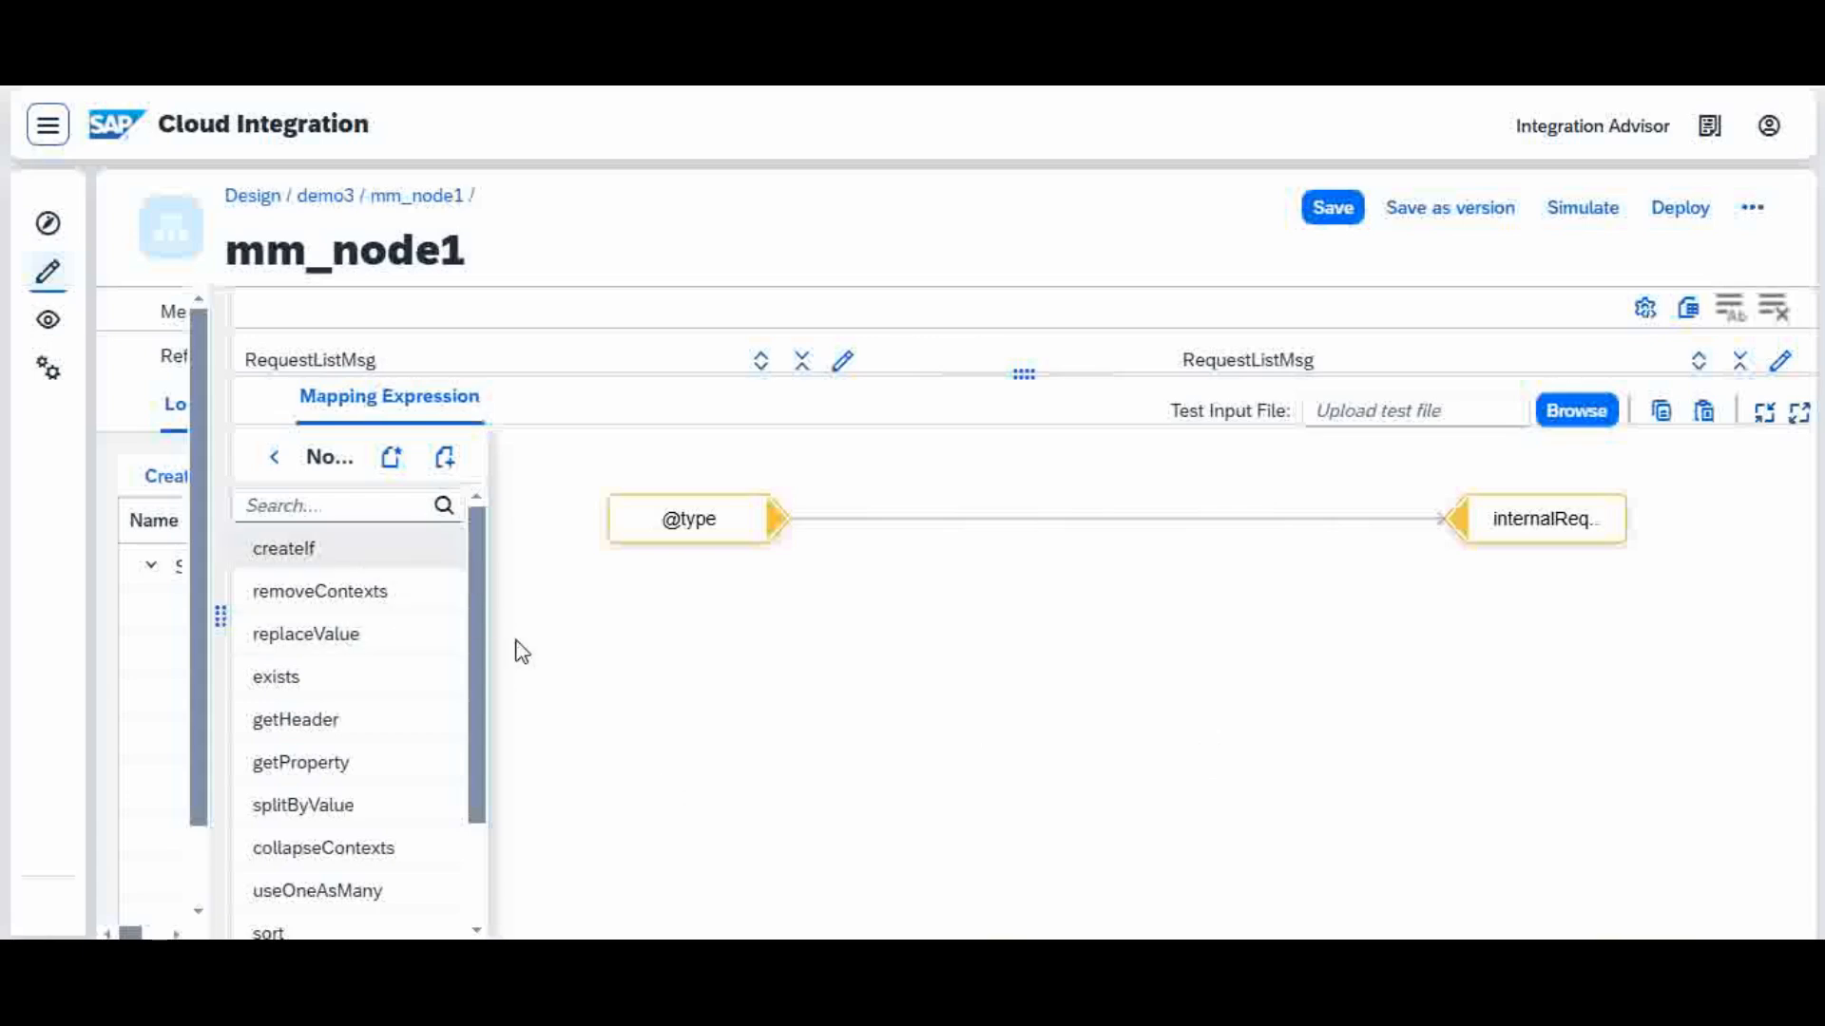
pyautogui.click(713, 520)
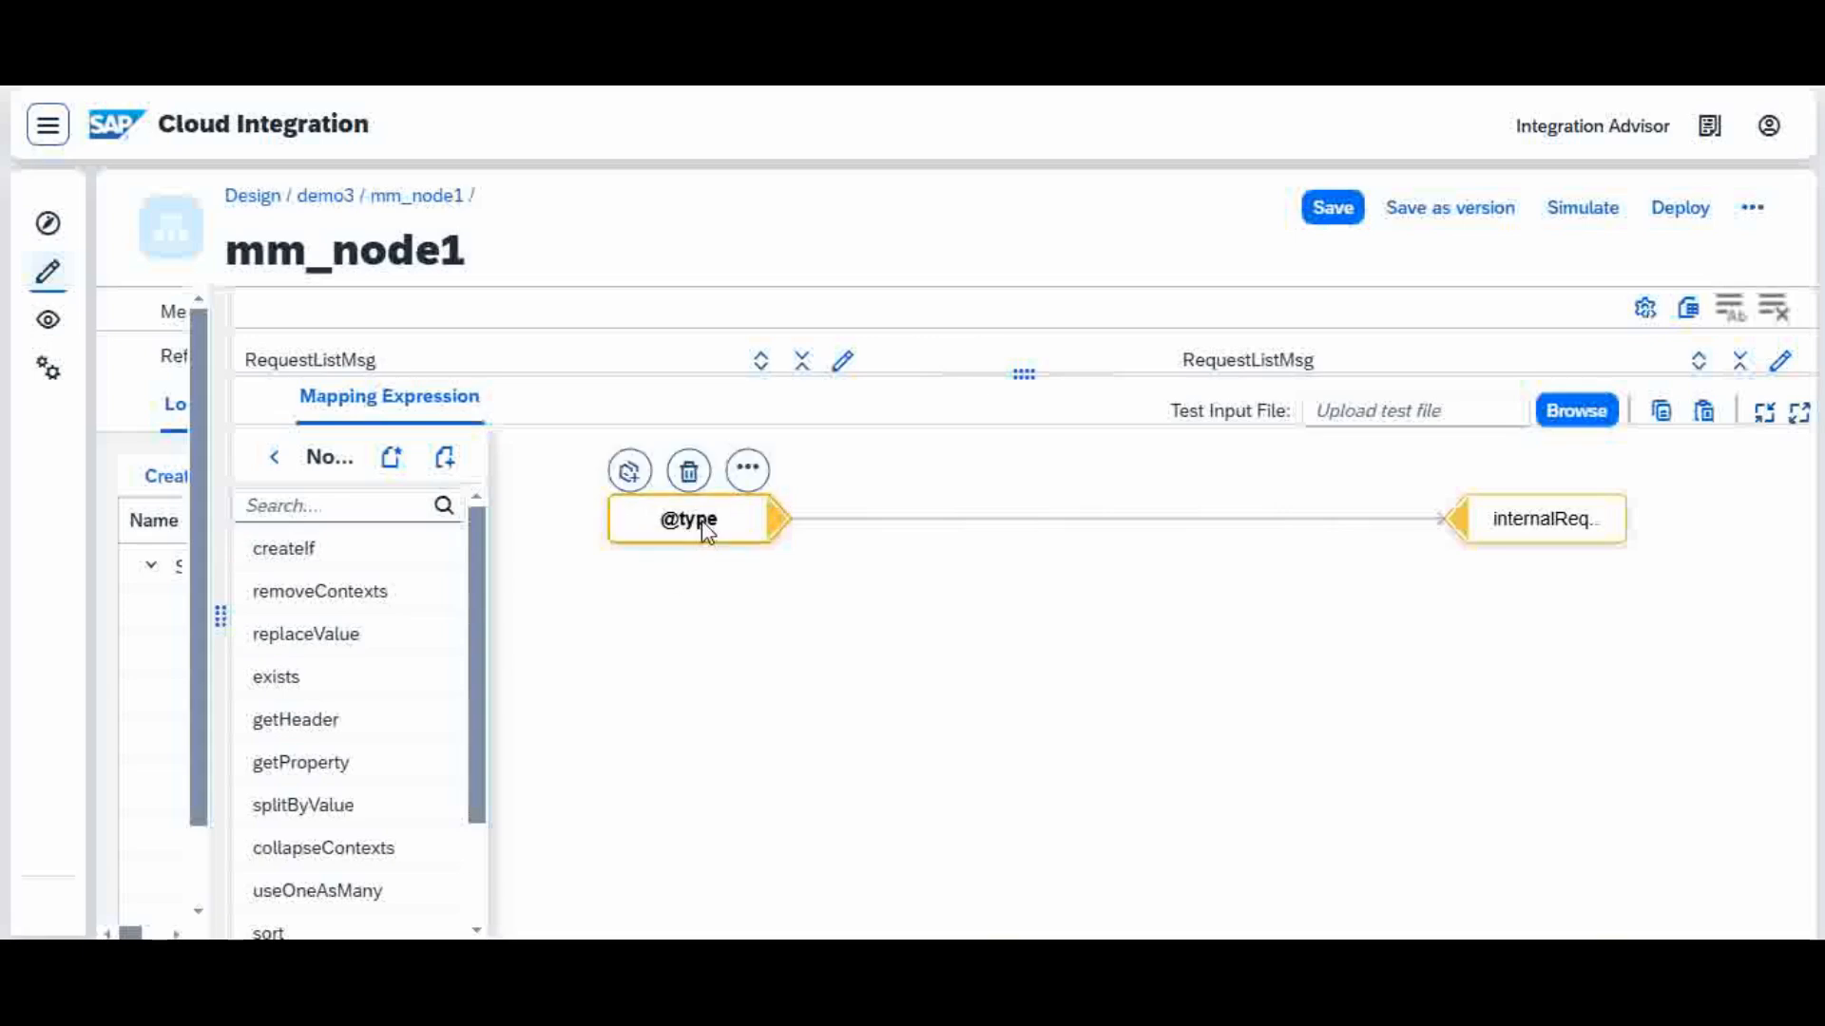
pyautogui.moveTo(1546, 539)
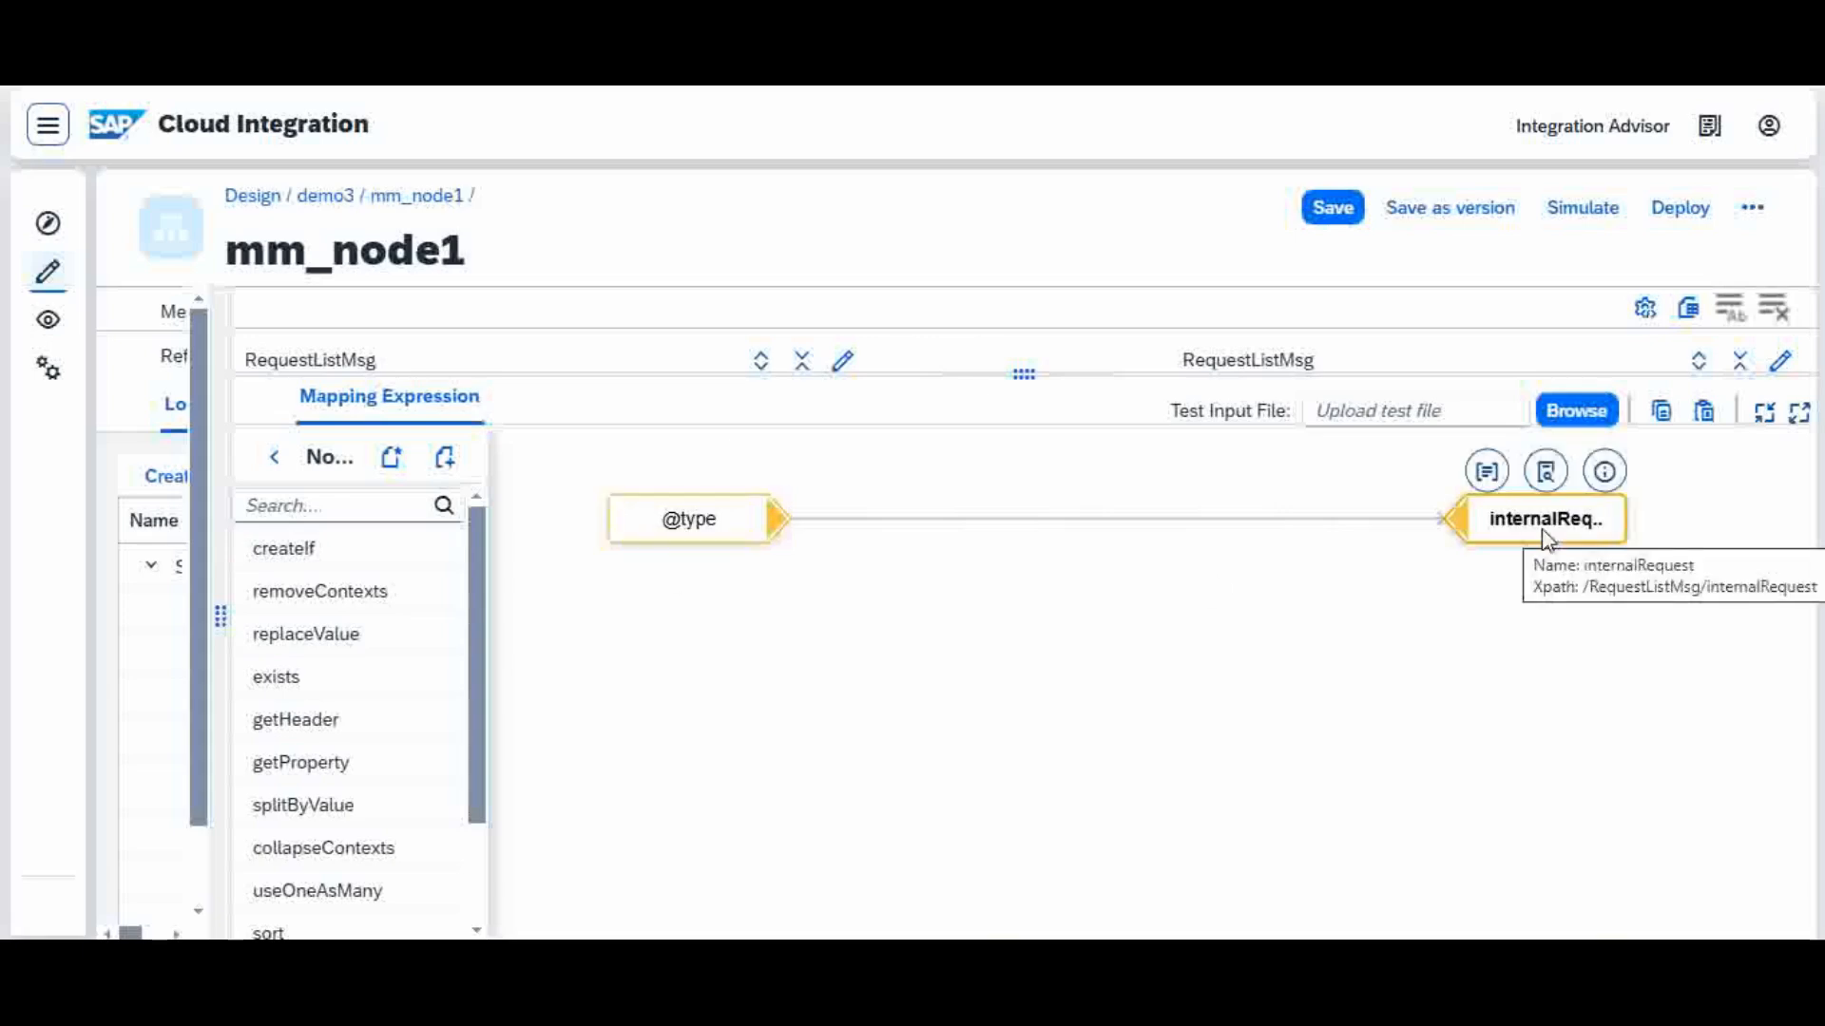
pyautogui.moveTo(732, 538)
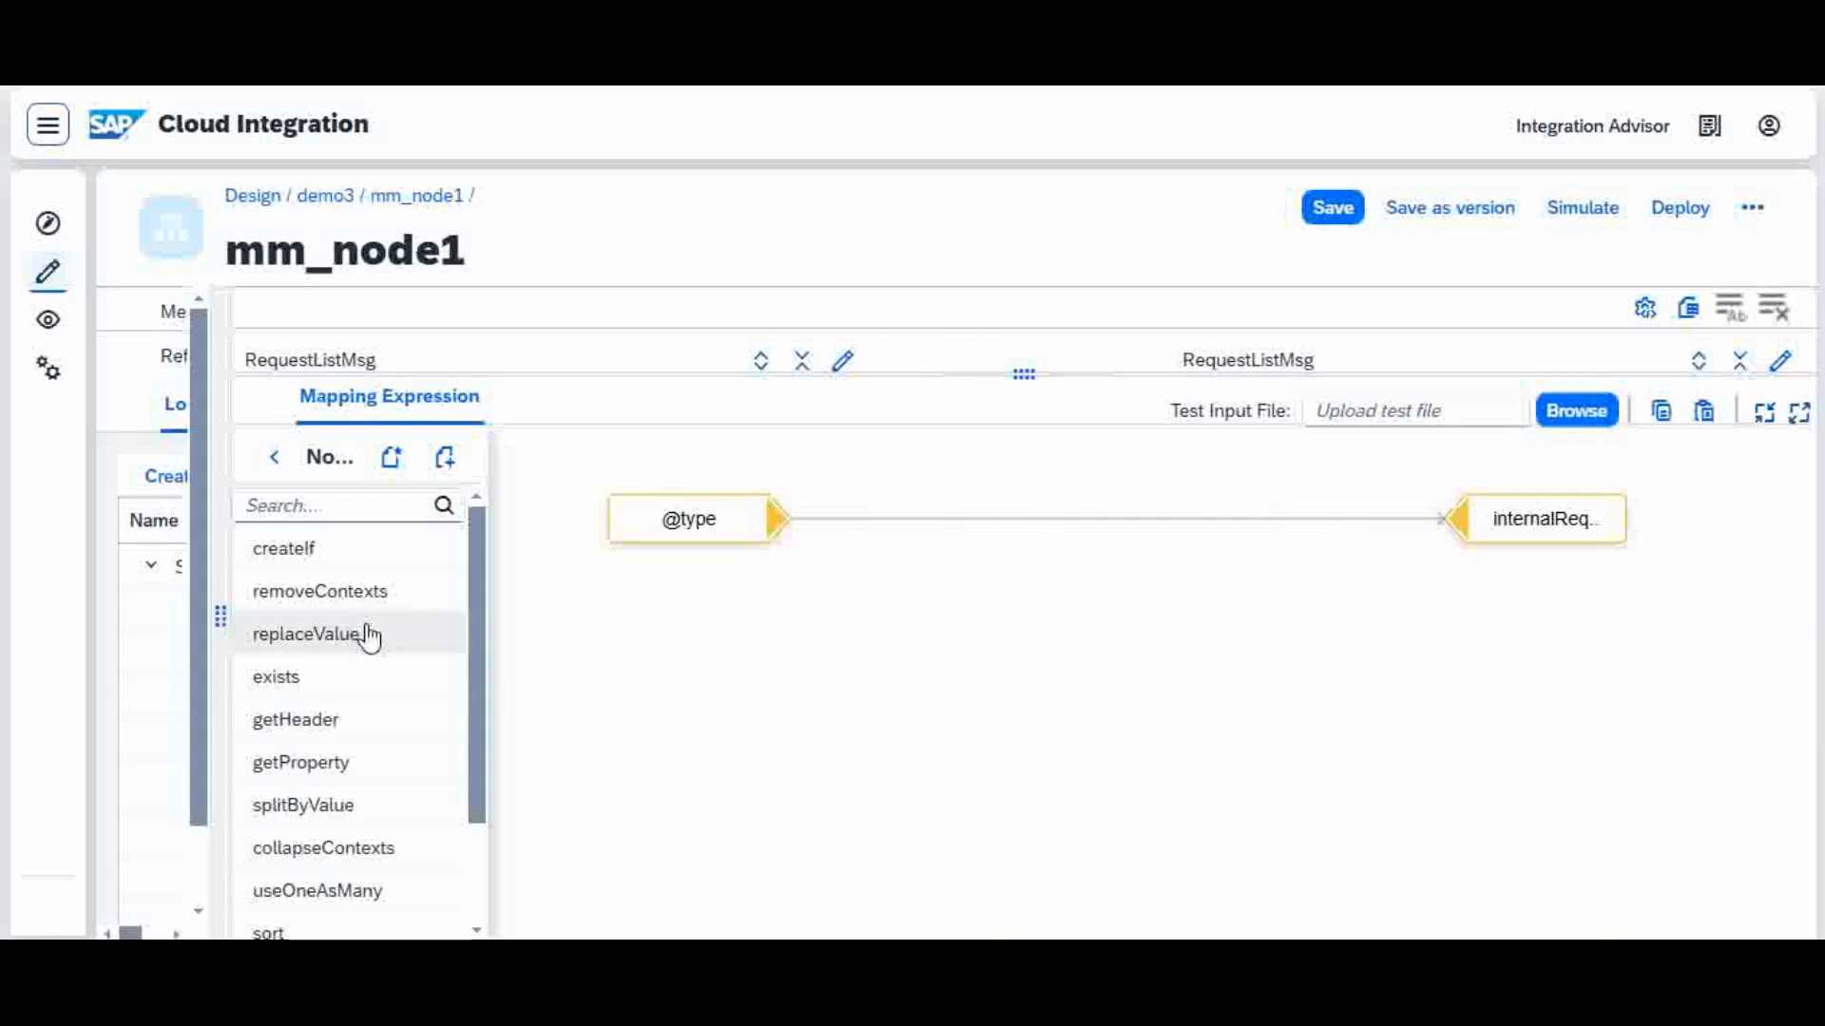
pyautogui.moveTo(399, 559)
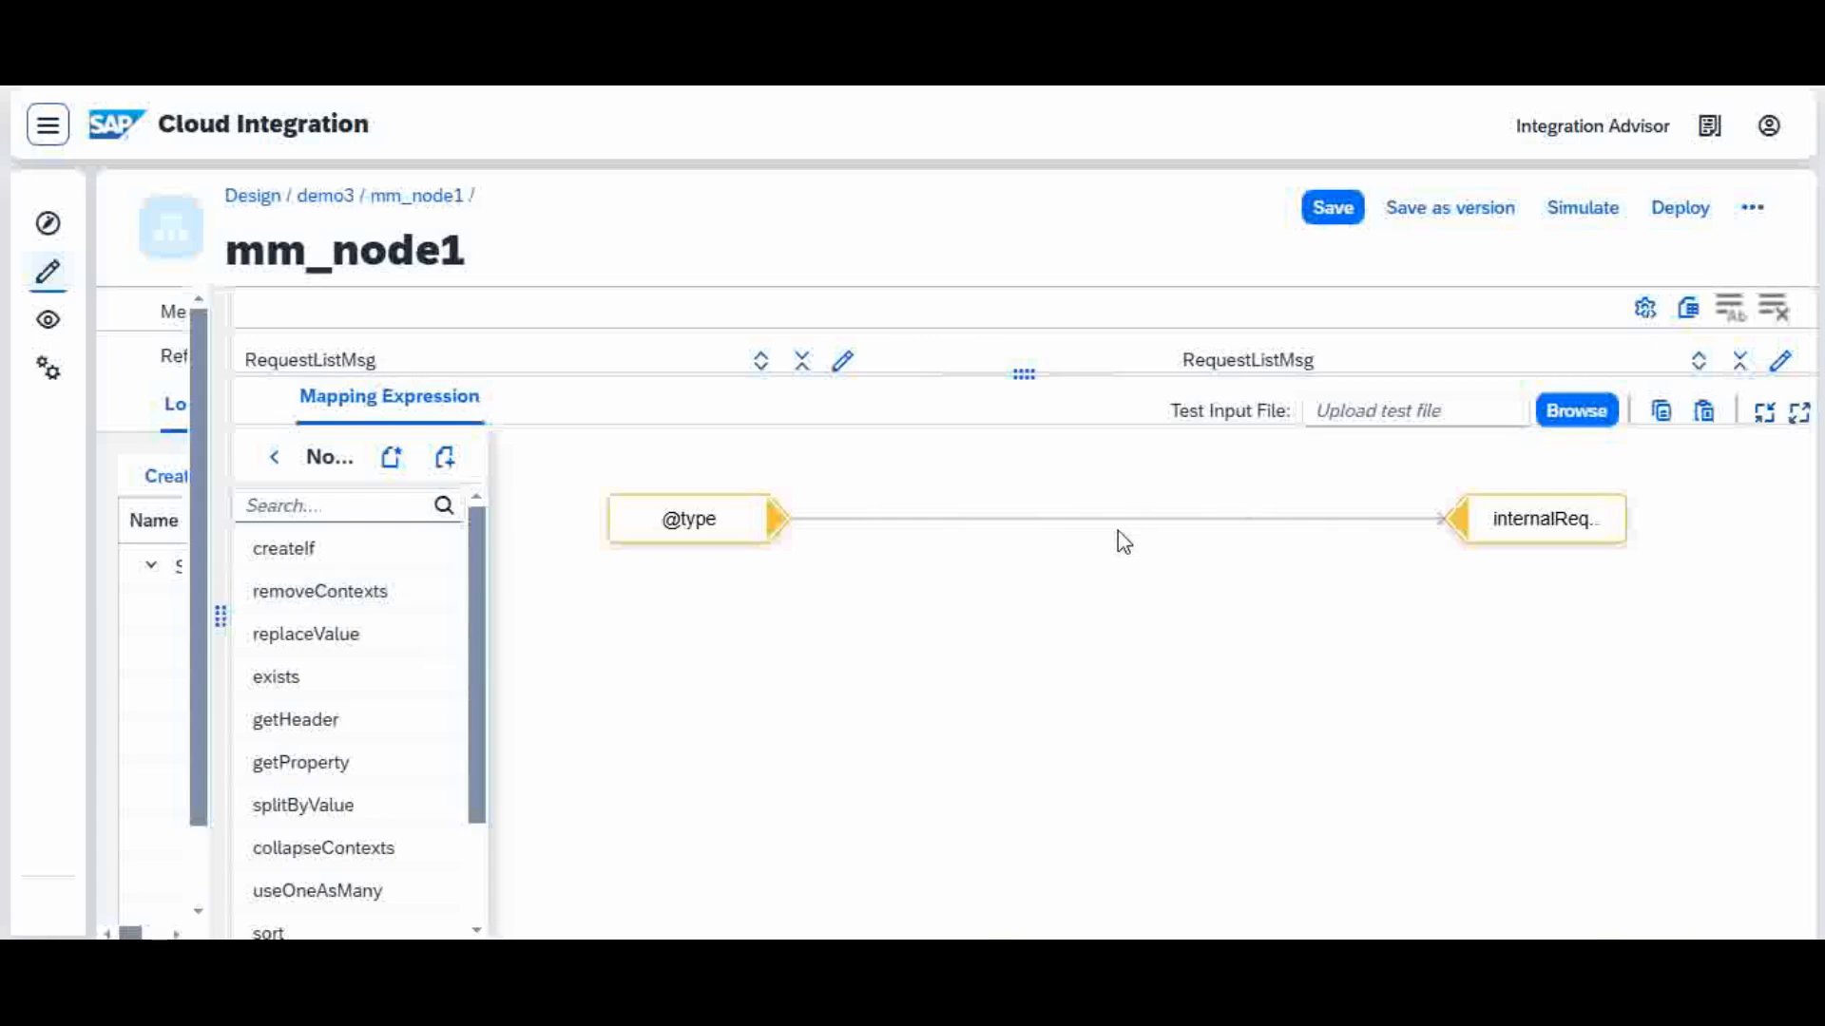
pyautogui.click(1127, 495)
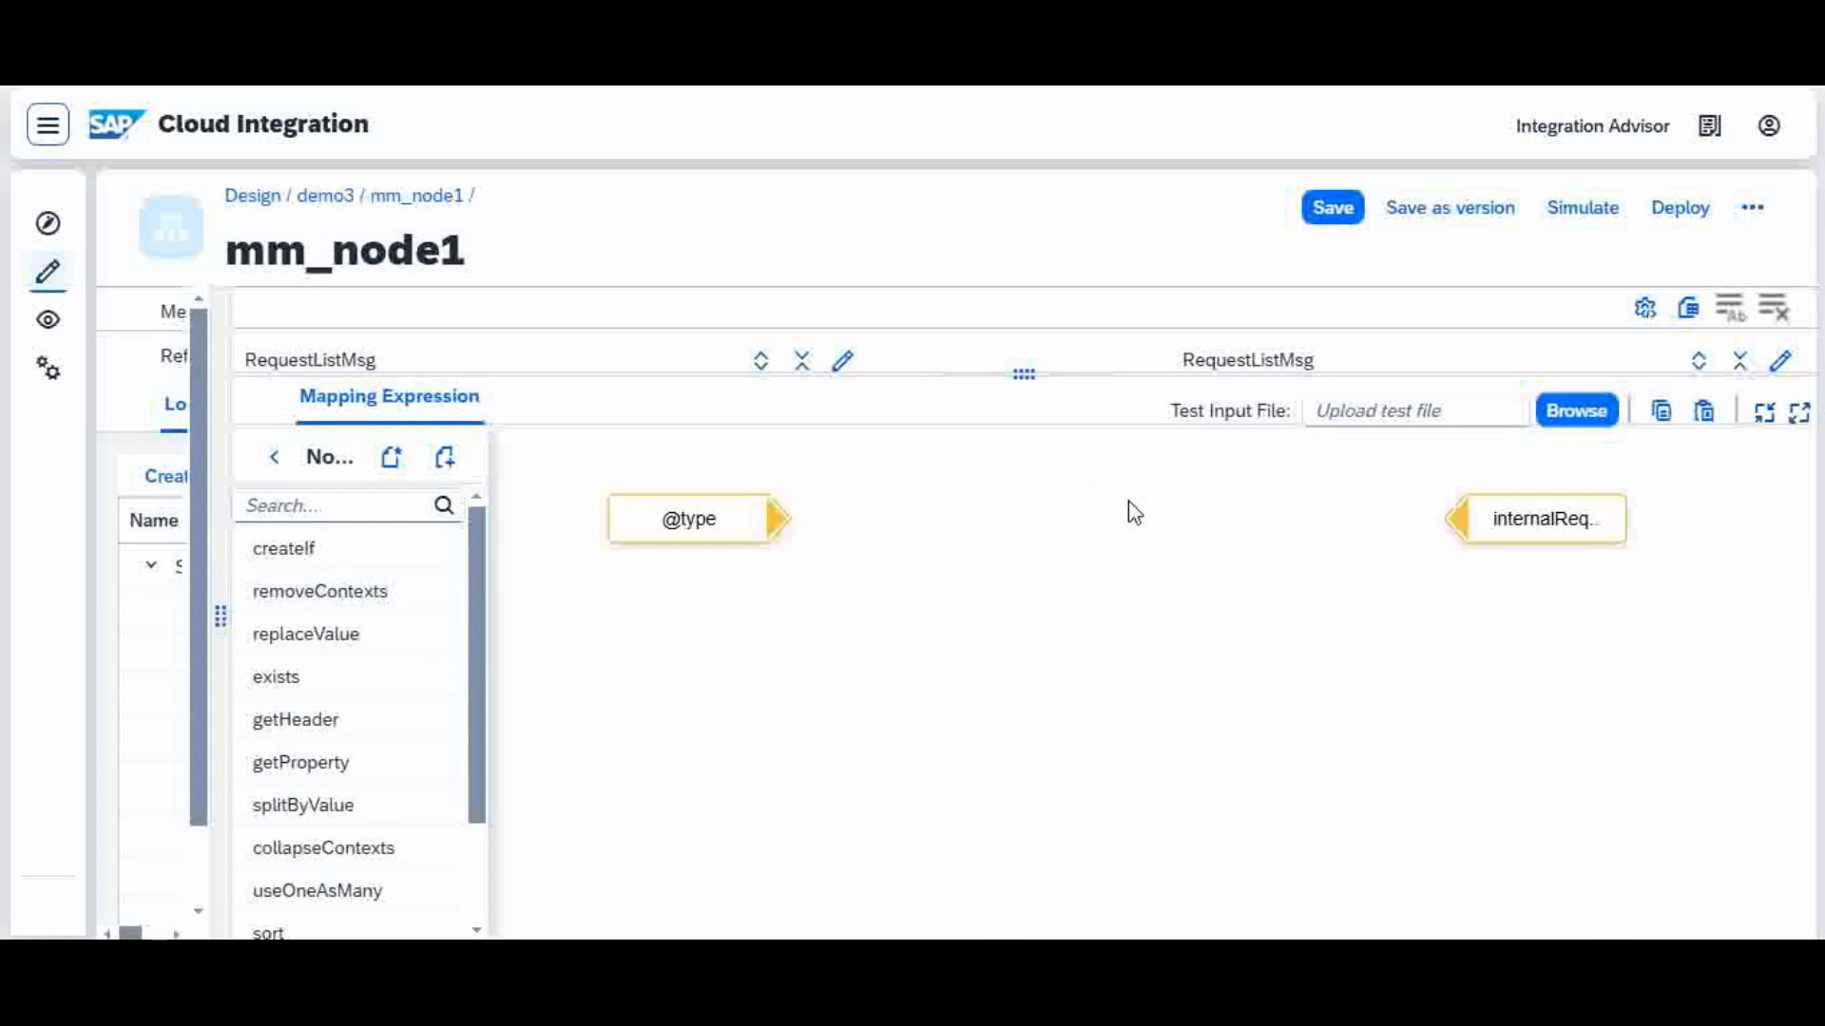
pyautogui.moveTo(431, 622)
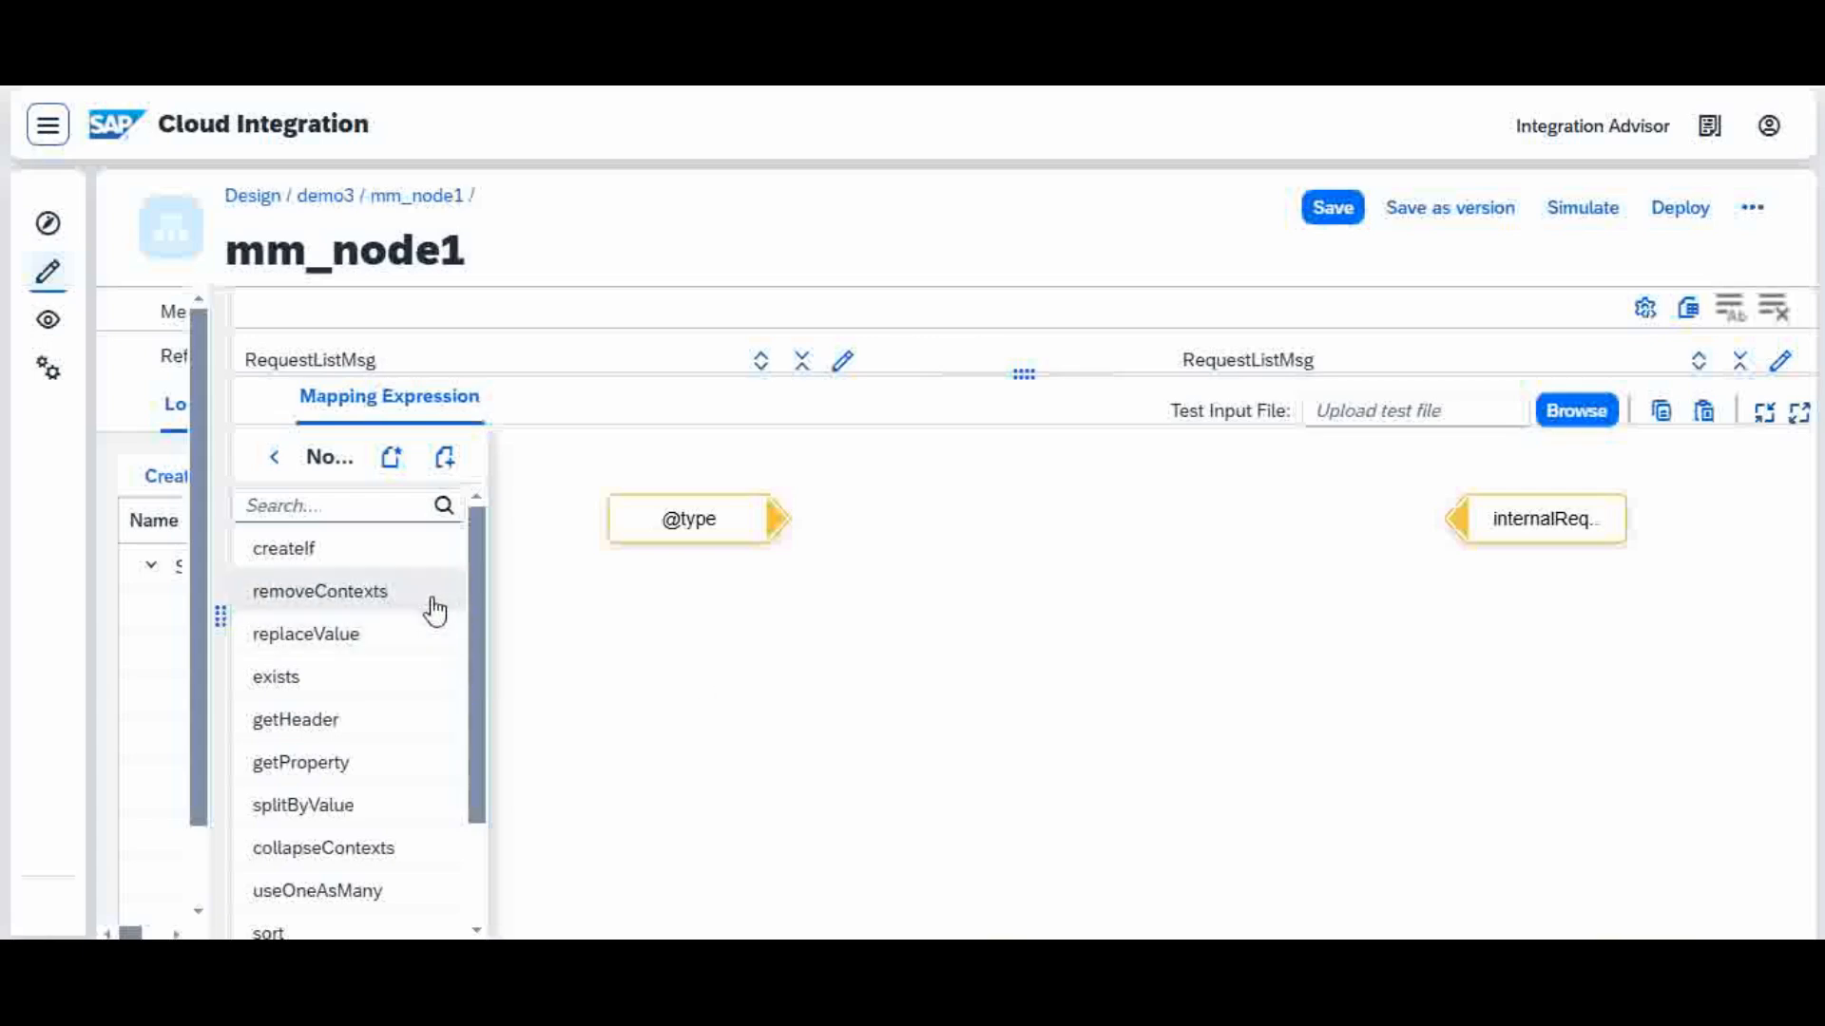
pyautogui.moveTo(435, 613); pyautogui.dragTo(963, 623)
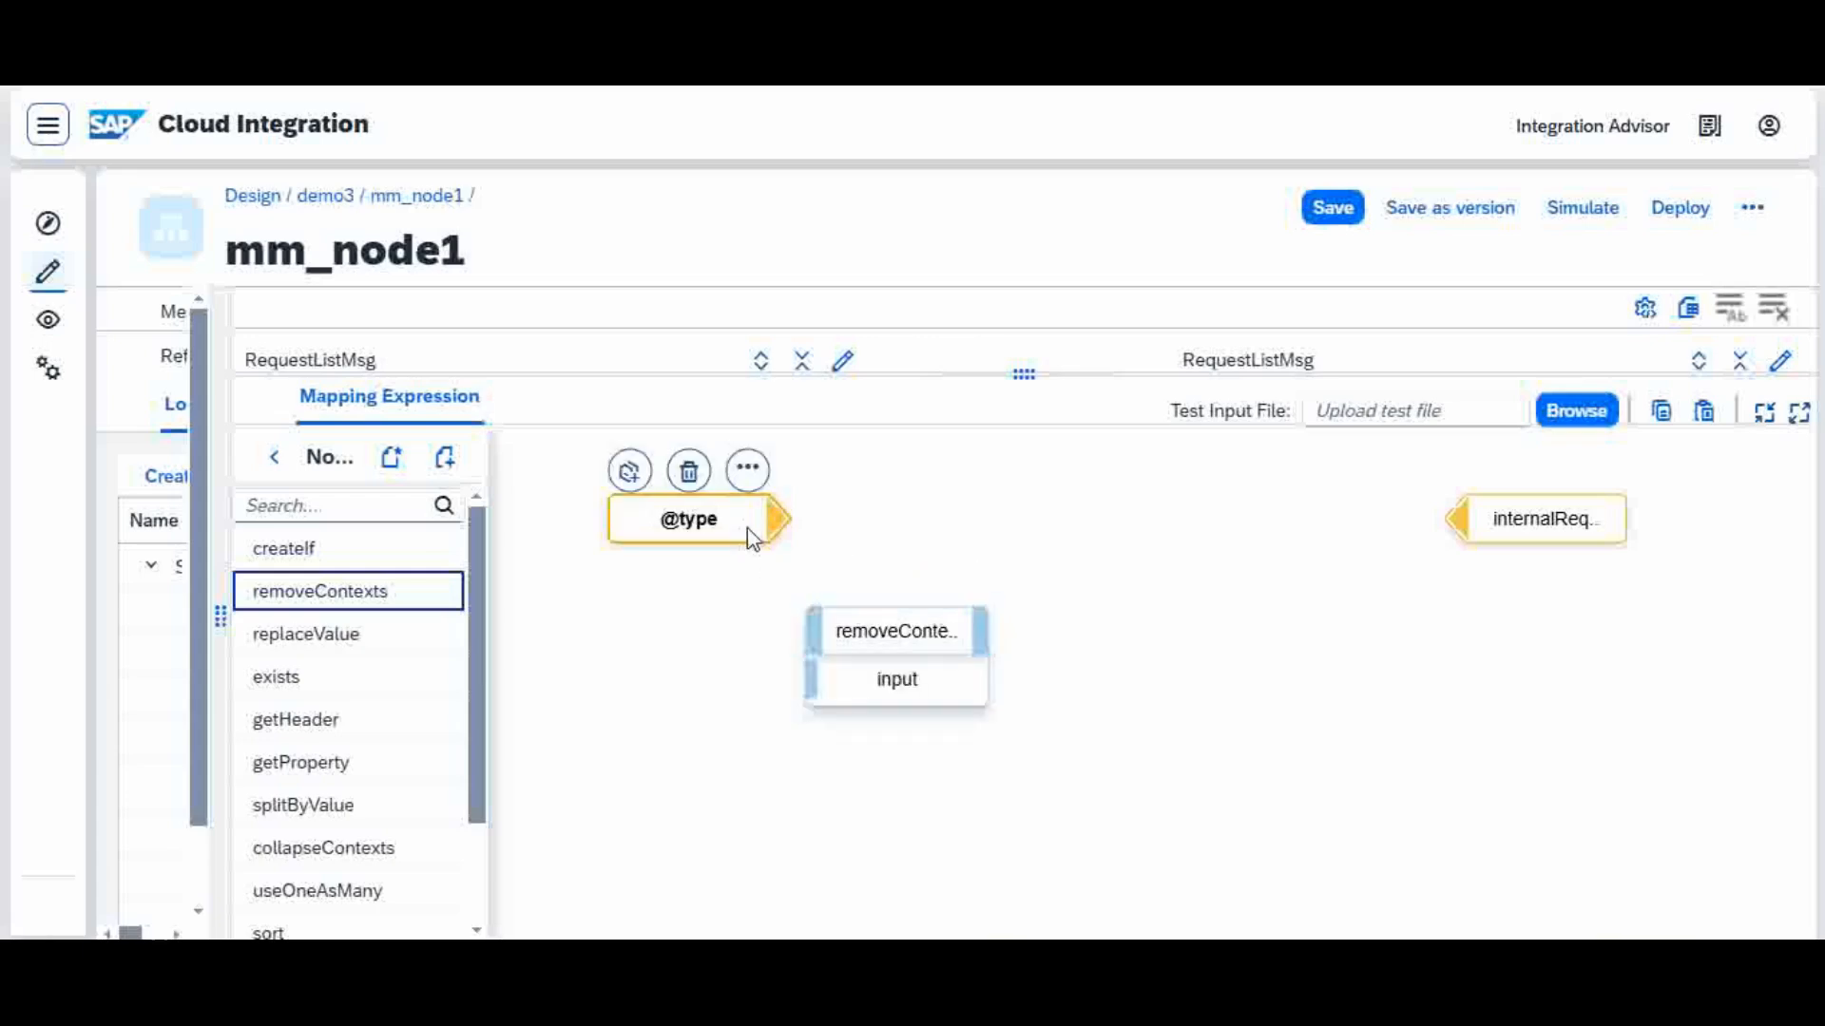
pyautogui.moveTo(747, 528); pyautogui.dragTo(663, 520)
pyautogui.click(962, 646)
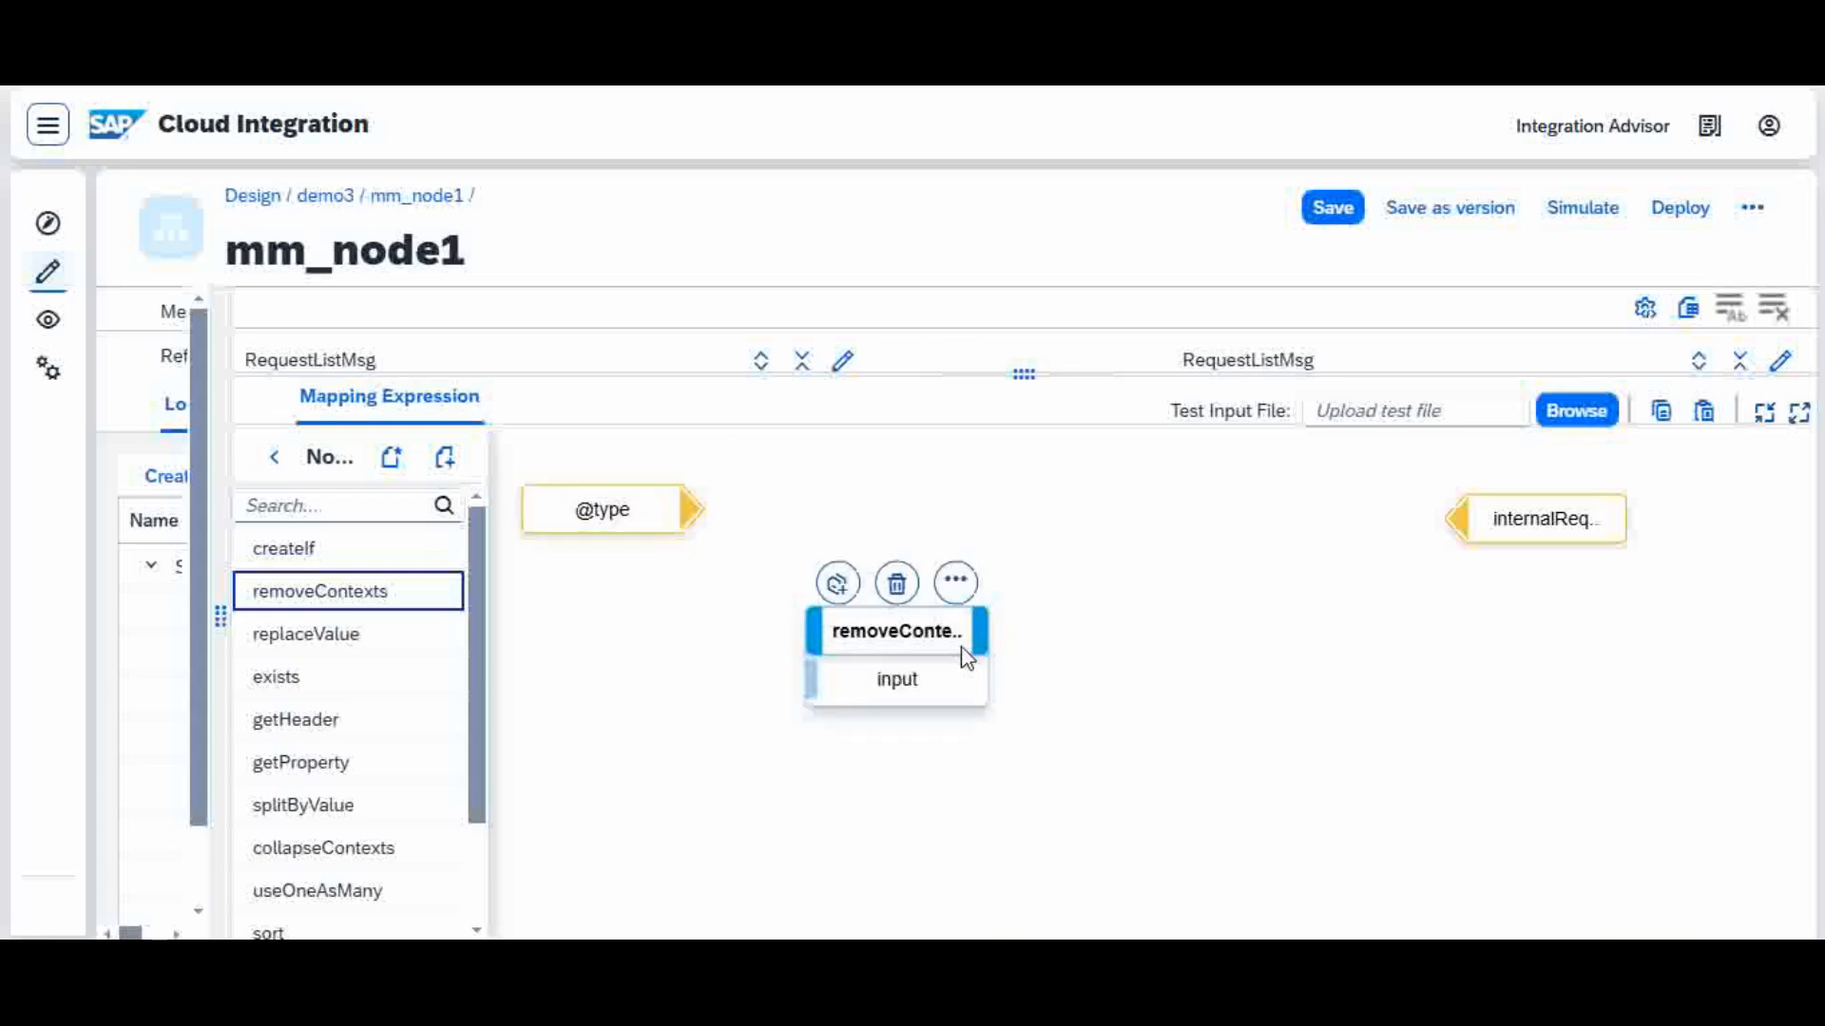
pyautogui.moveTo(965, 656); pyautogui.dragTo(898, 624)
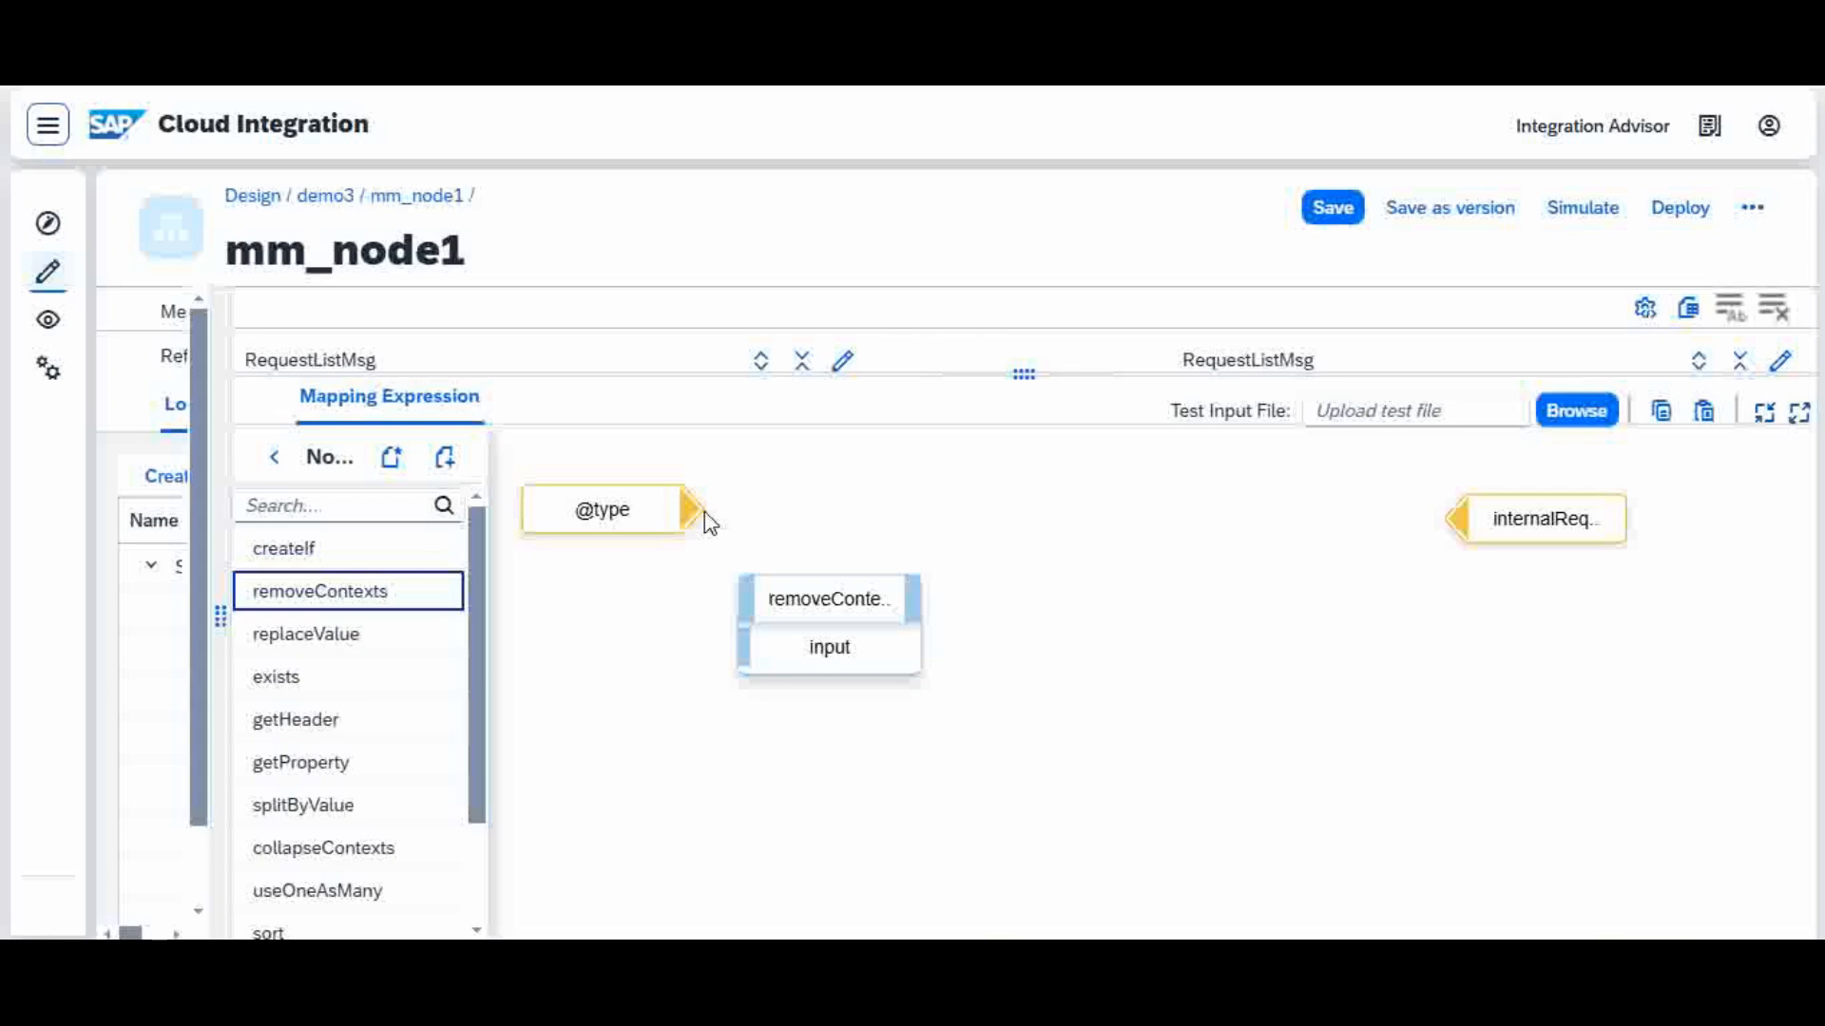
pyautogui.moveTo(709, 632); pyautogui.dragTo(760, 658)
pyautogui.moveTo(855, 550)
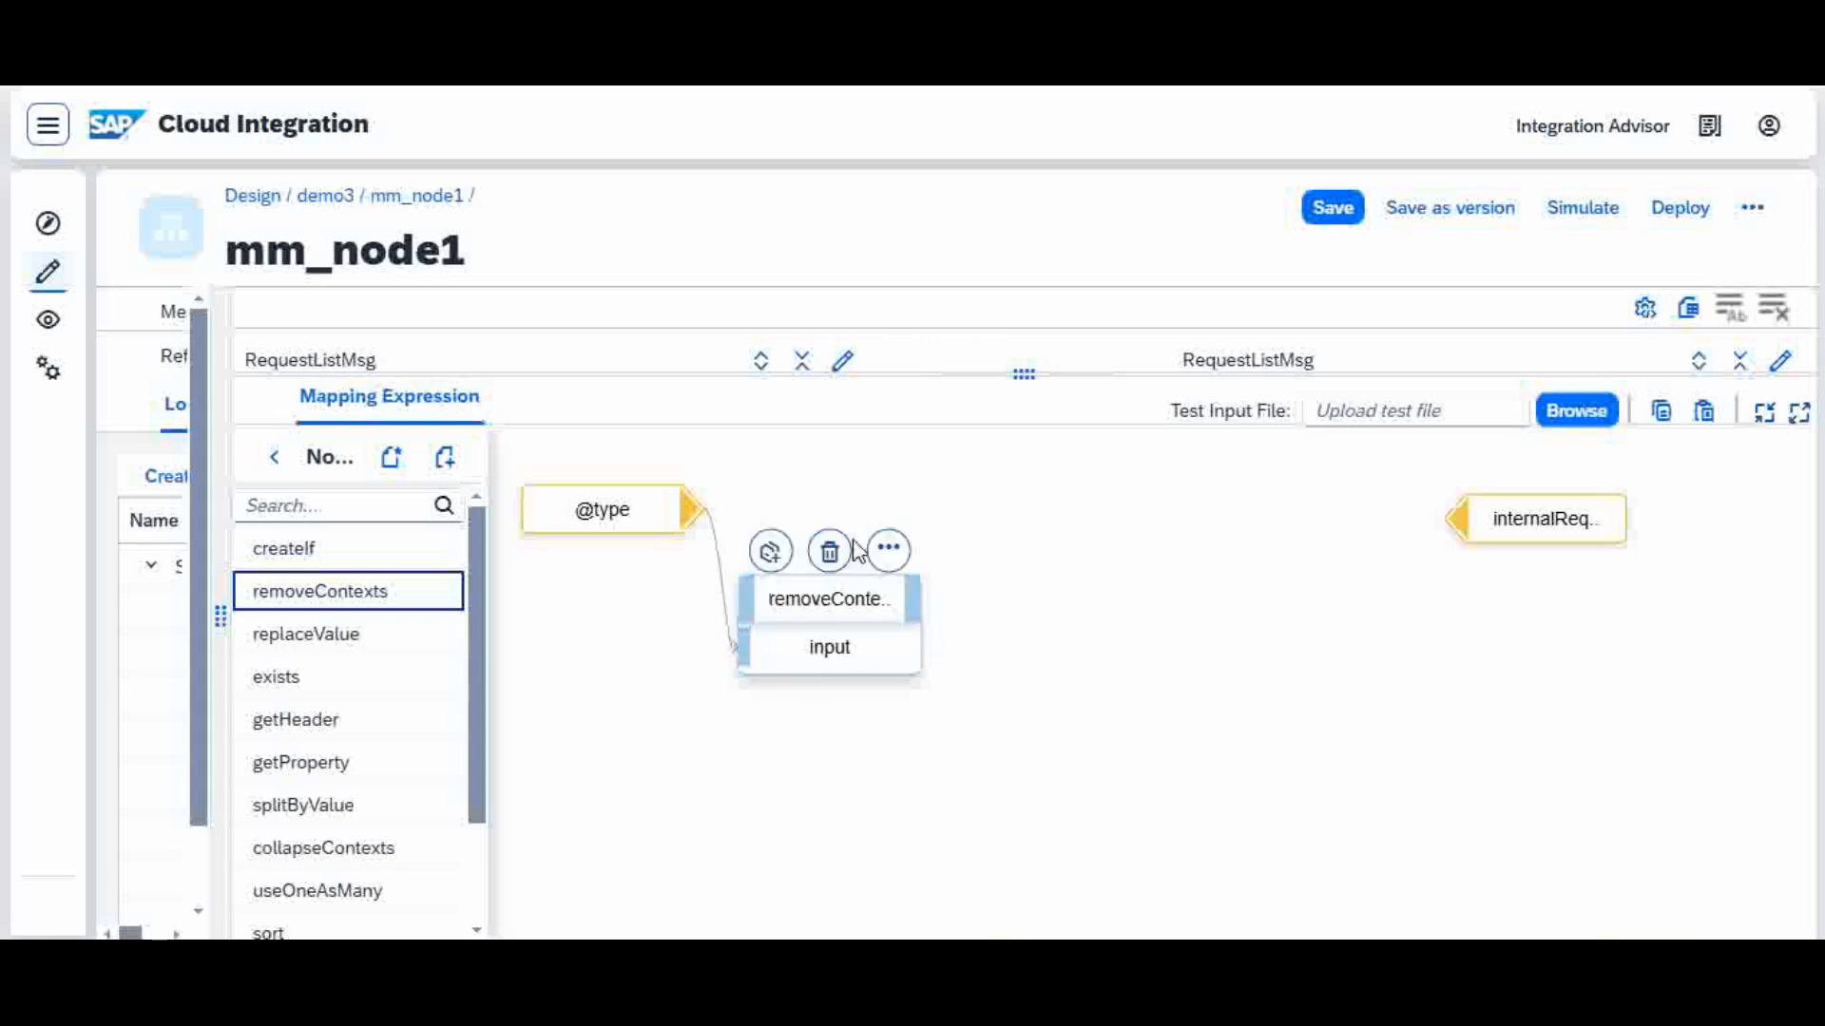
pyautogui.moveTo(917, 598); pyautogui.dragTo(1464, 523)
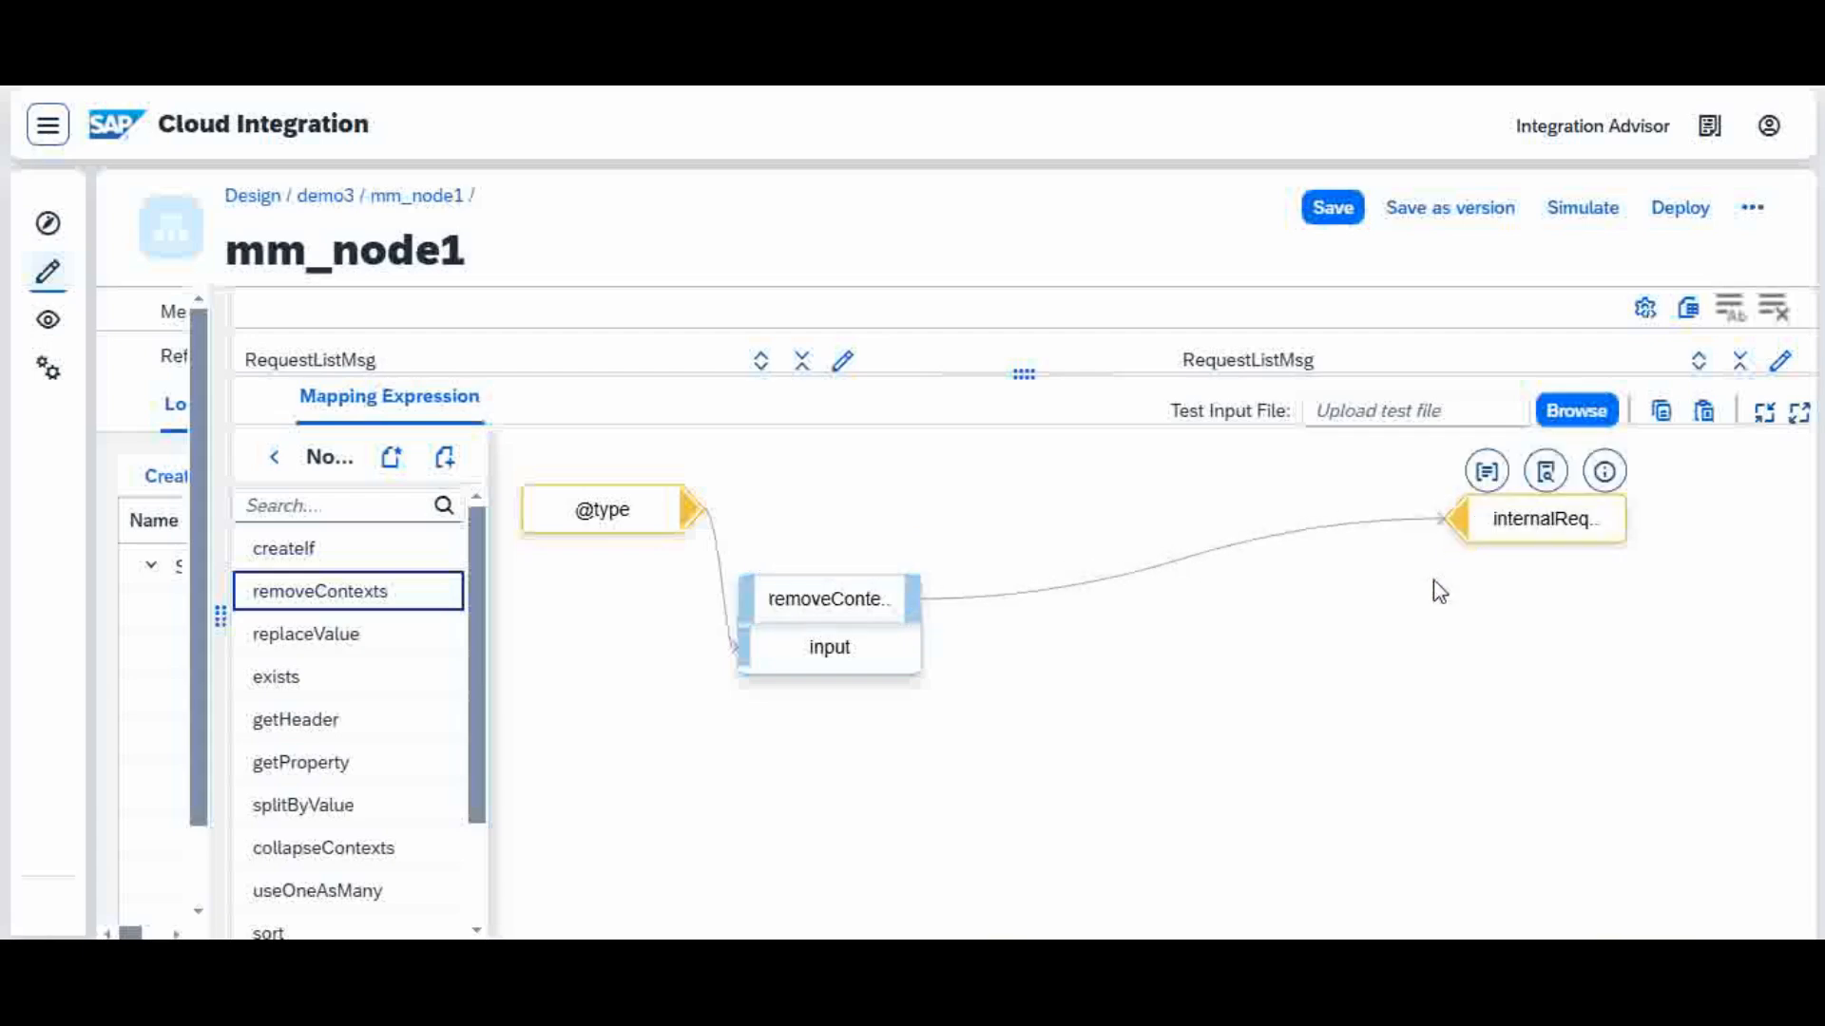
# Step: Display the removeContexts function's message queue, supplying Request_source.xml as the test input file
pyautogui.moveTo(886, 603)
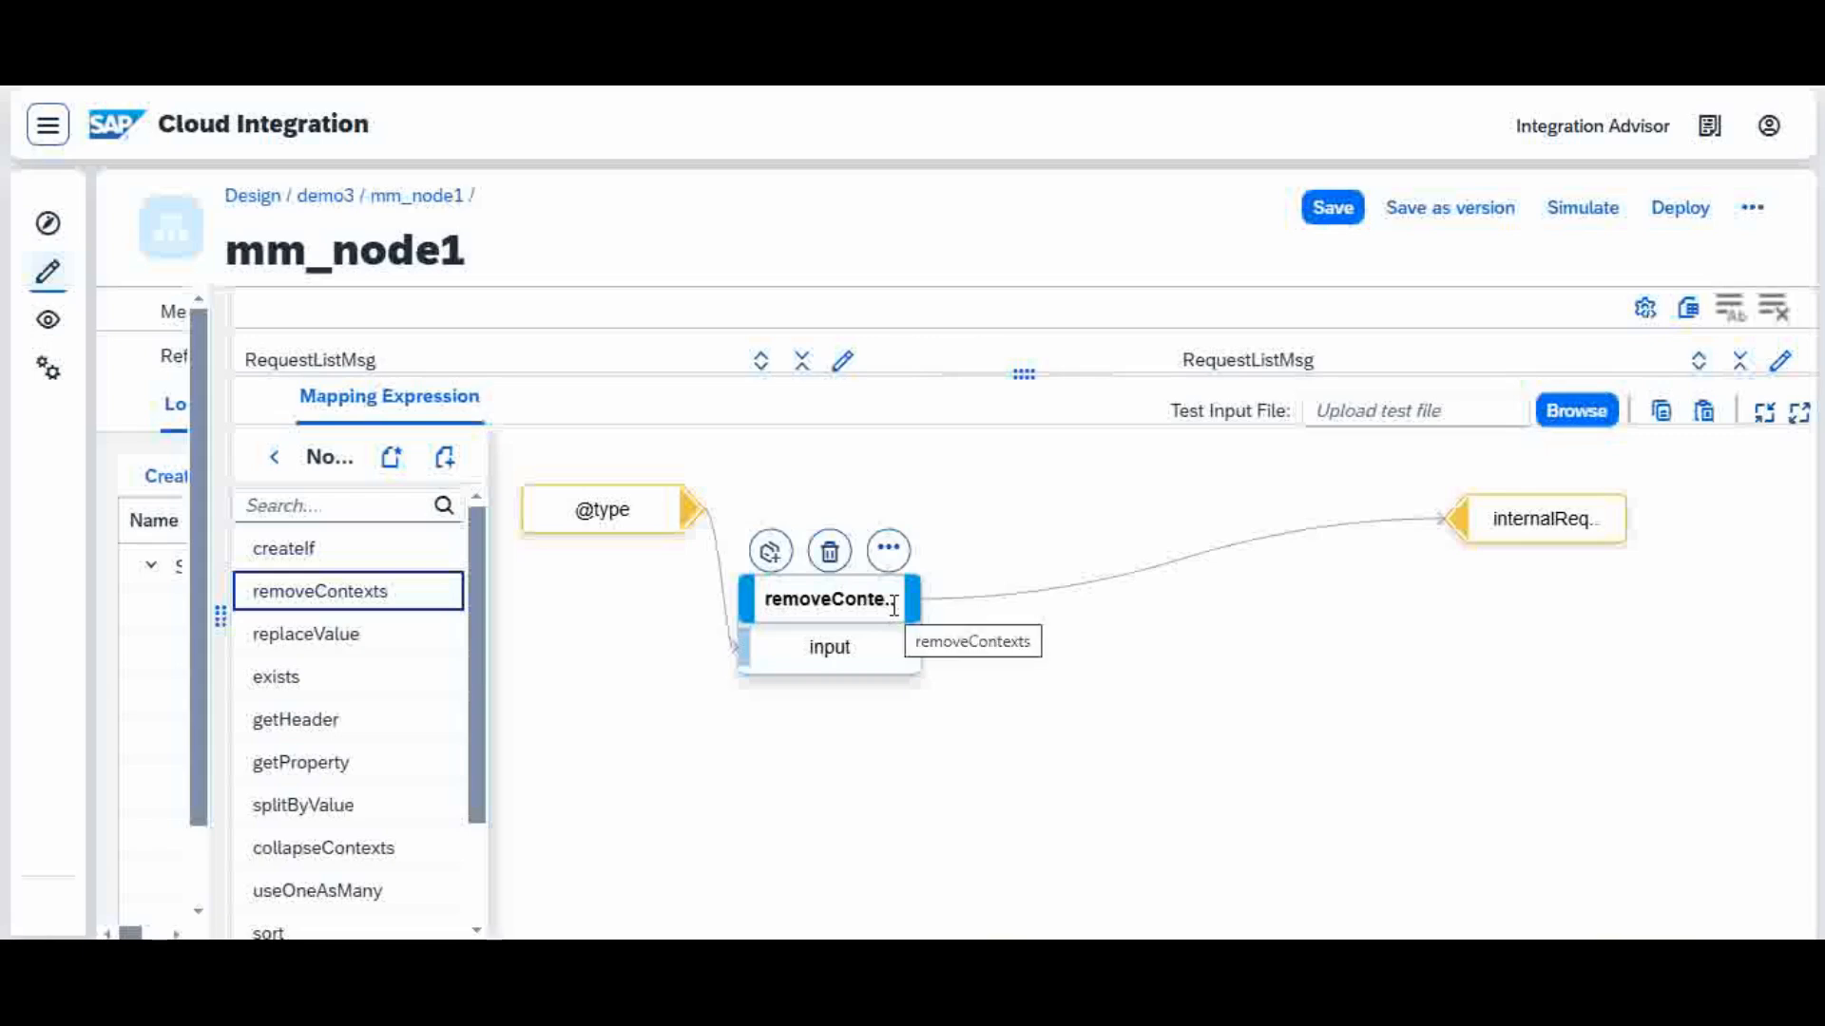
pyautogui.click(890, 552)
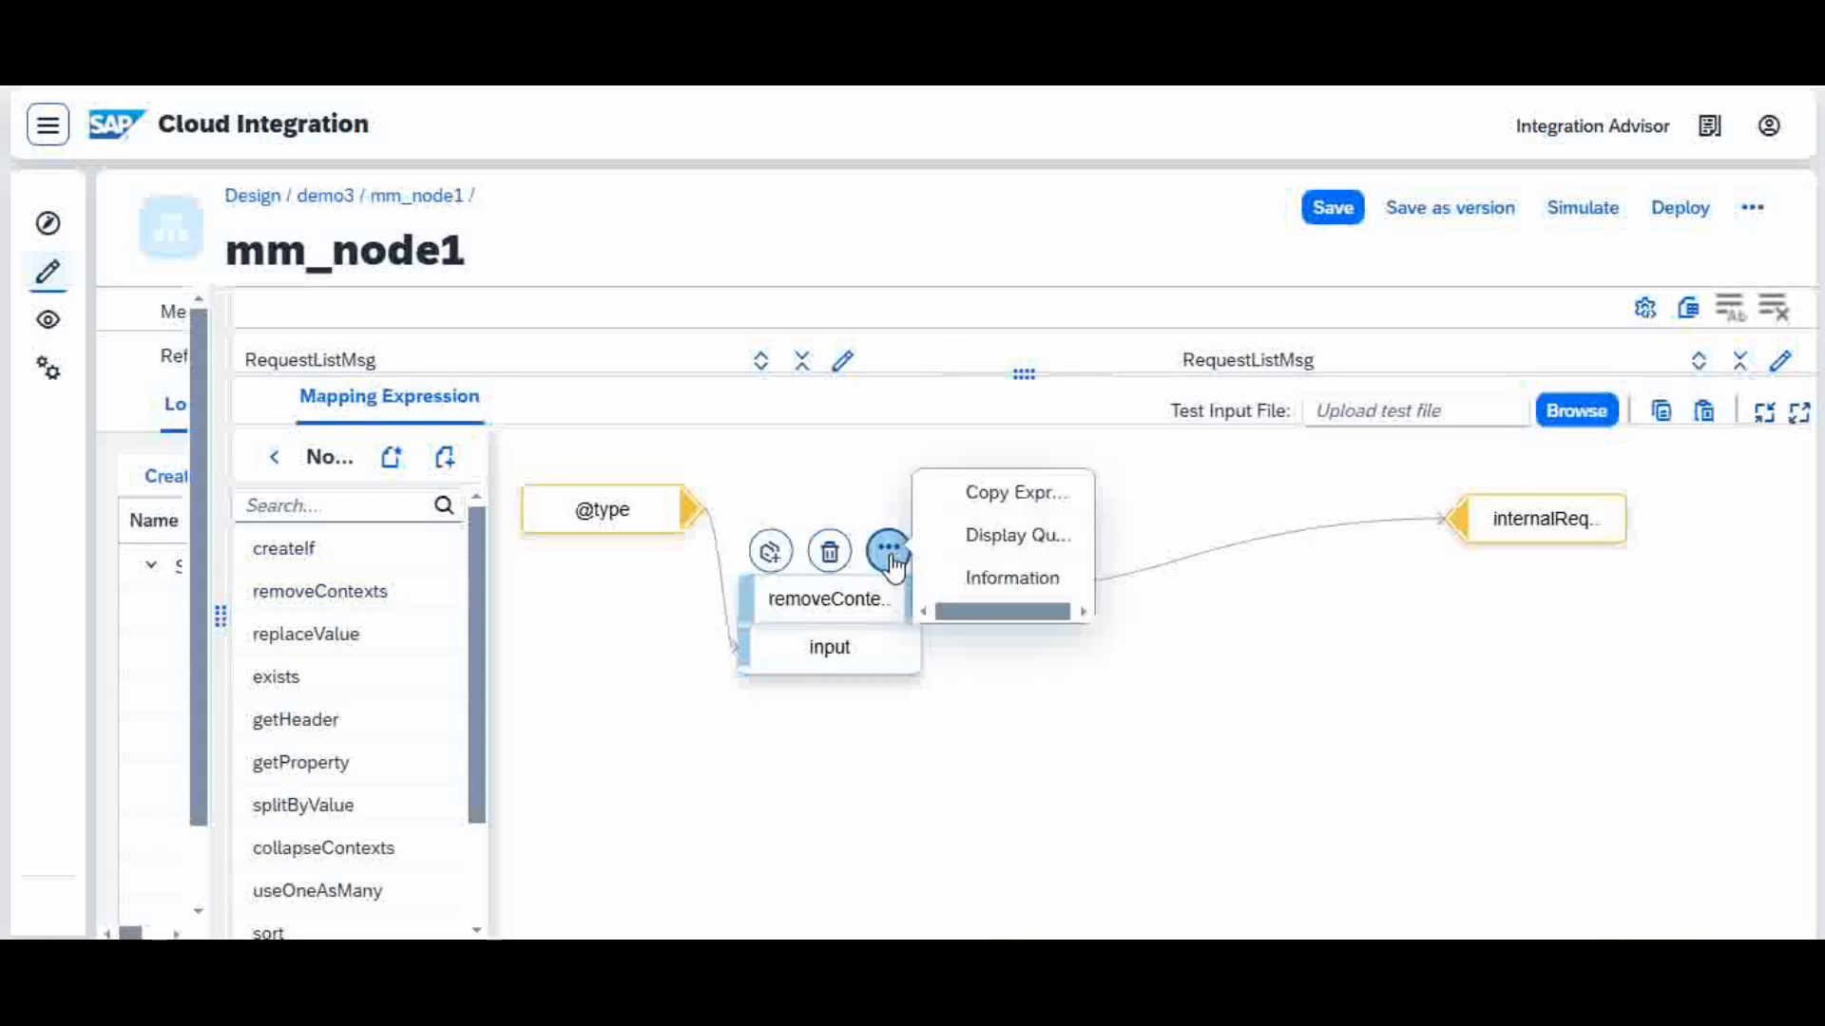
pyautogui.click(1015, 548)
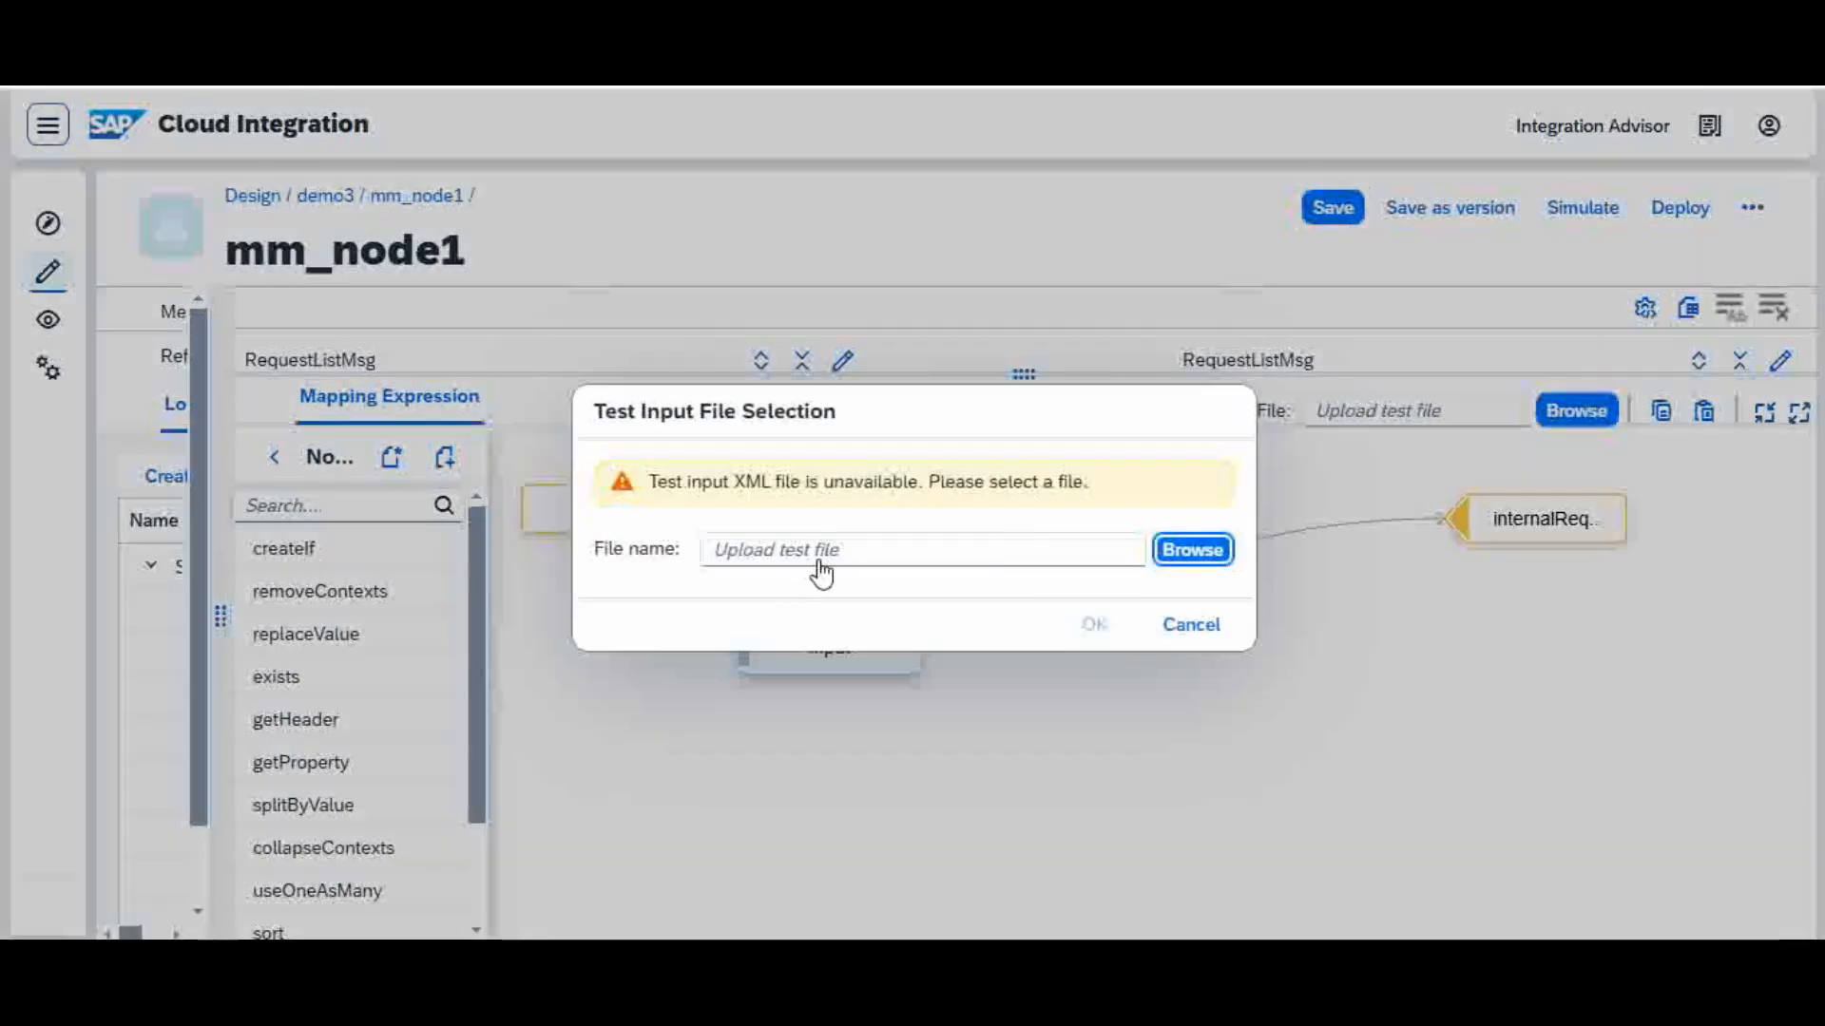
pyautogui.click(1193, 551)
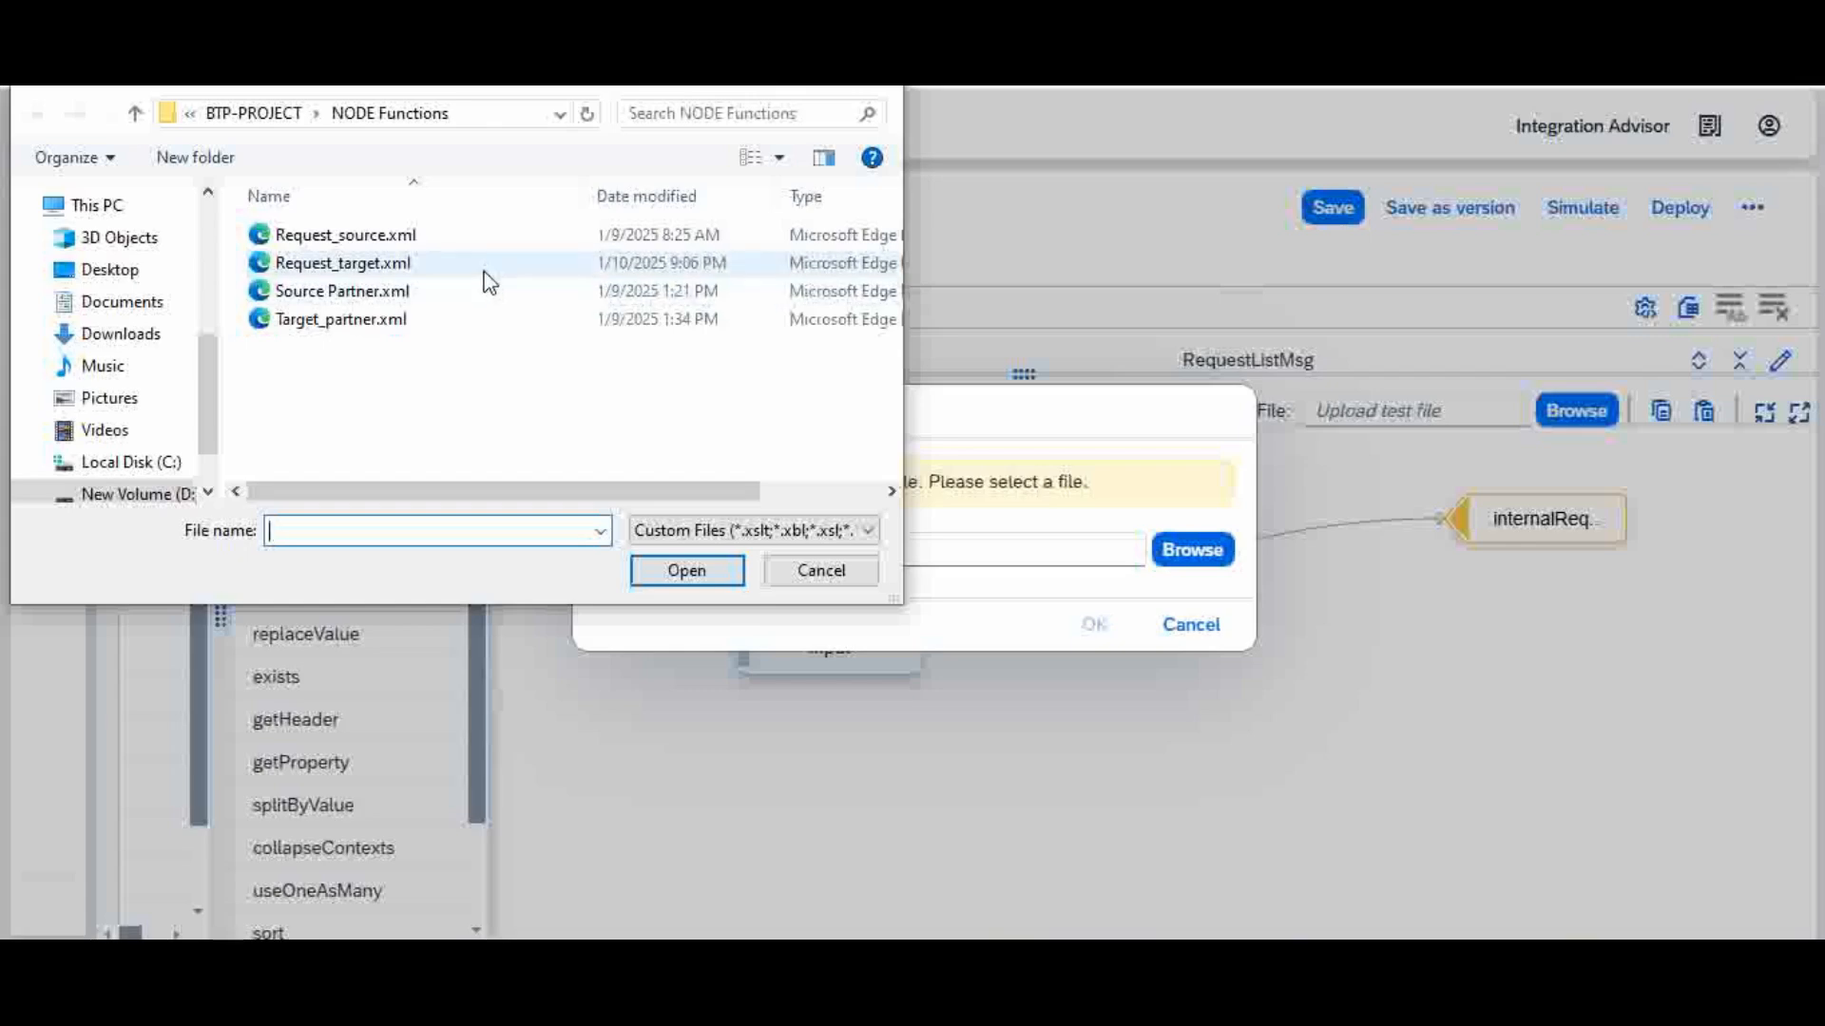
pyautogui.click(463, 243)
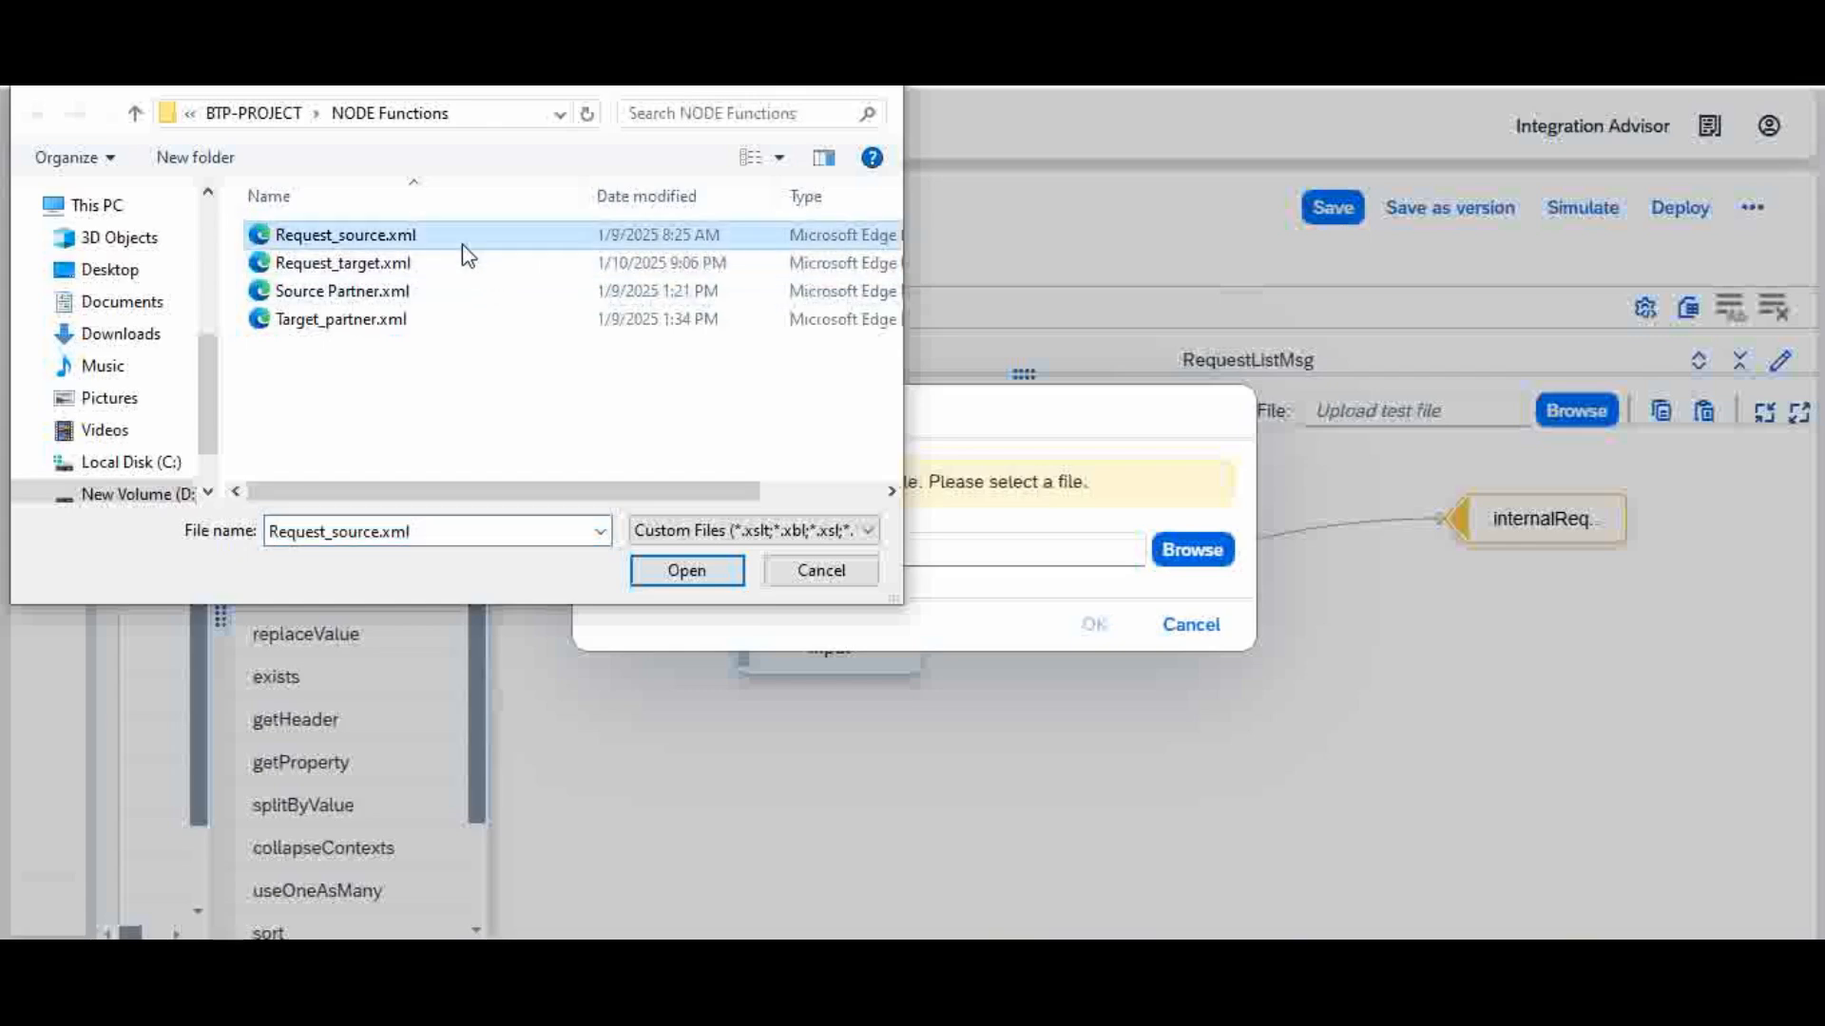
pyautogui.click(692, 584)
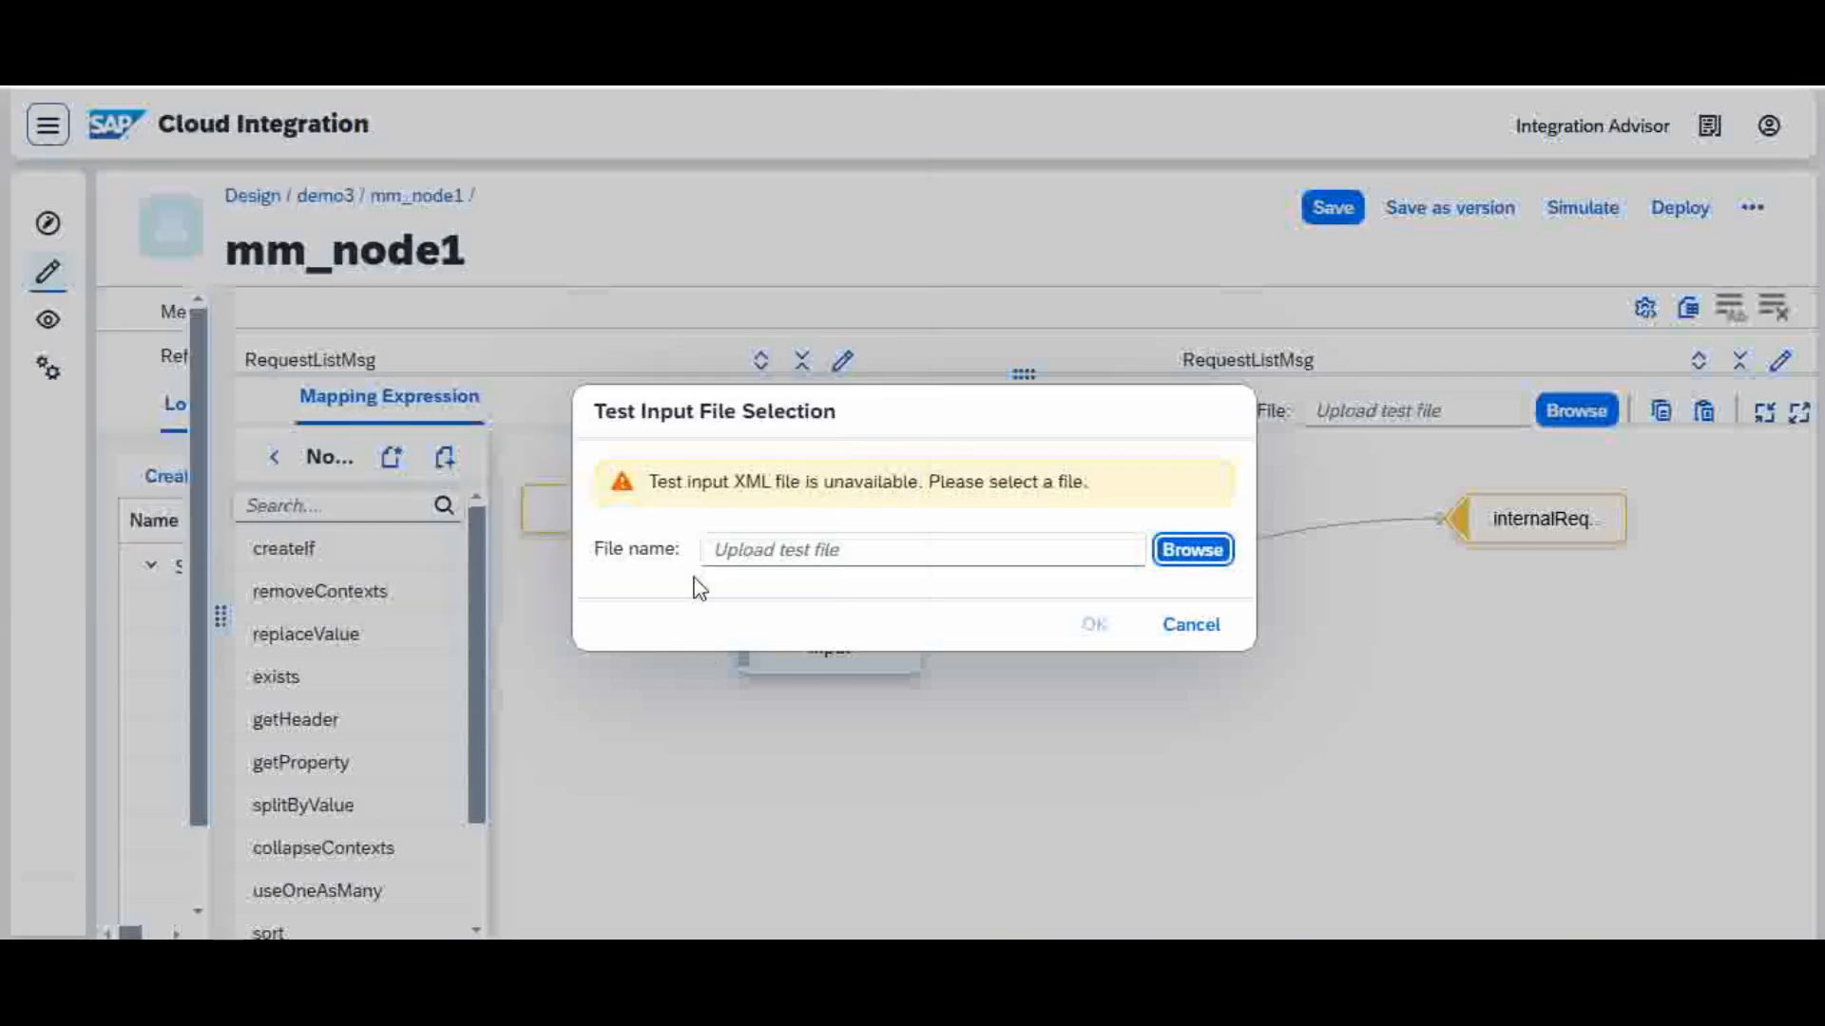
pyautogui.click(1093, 609)
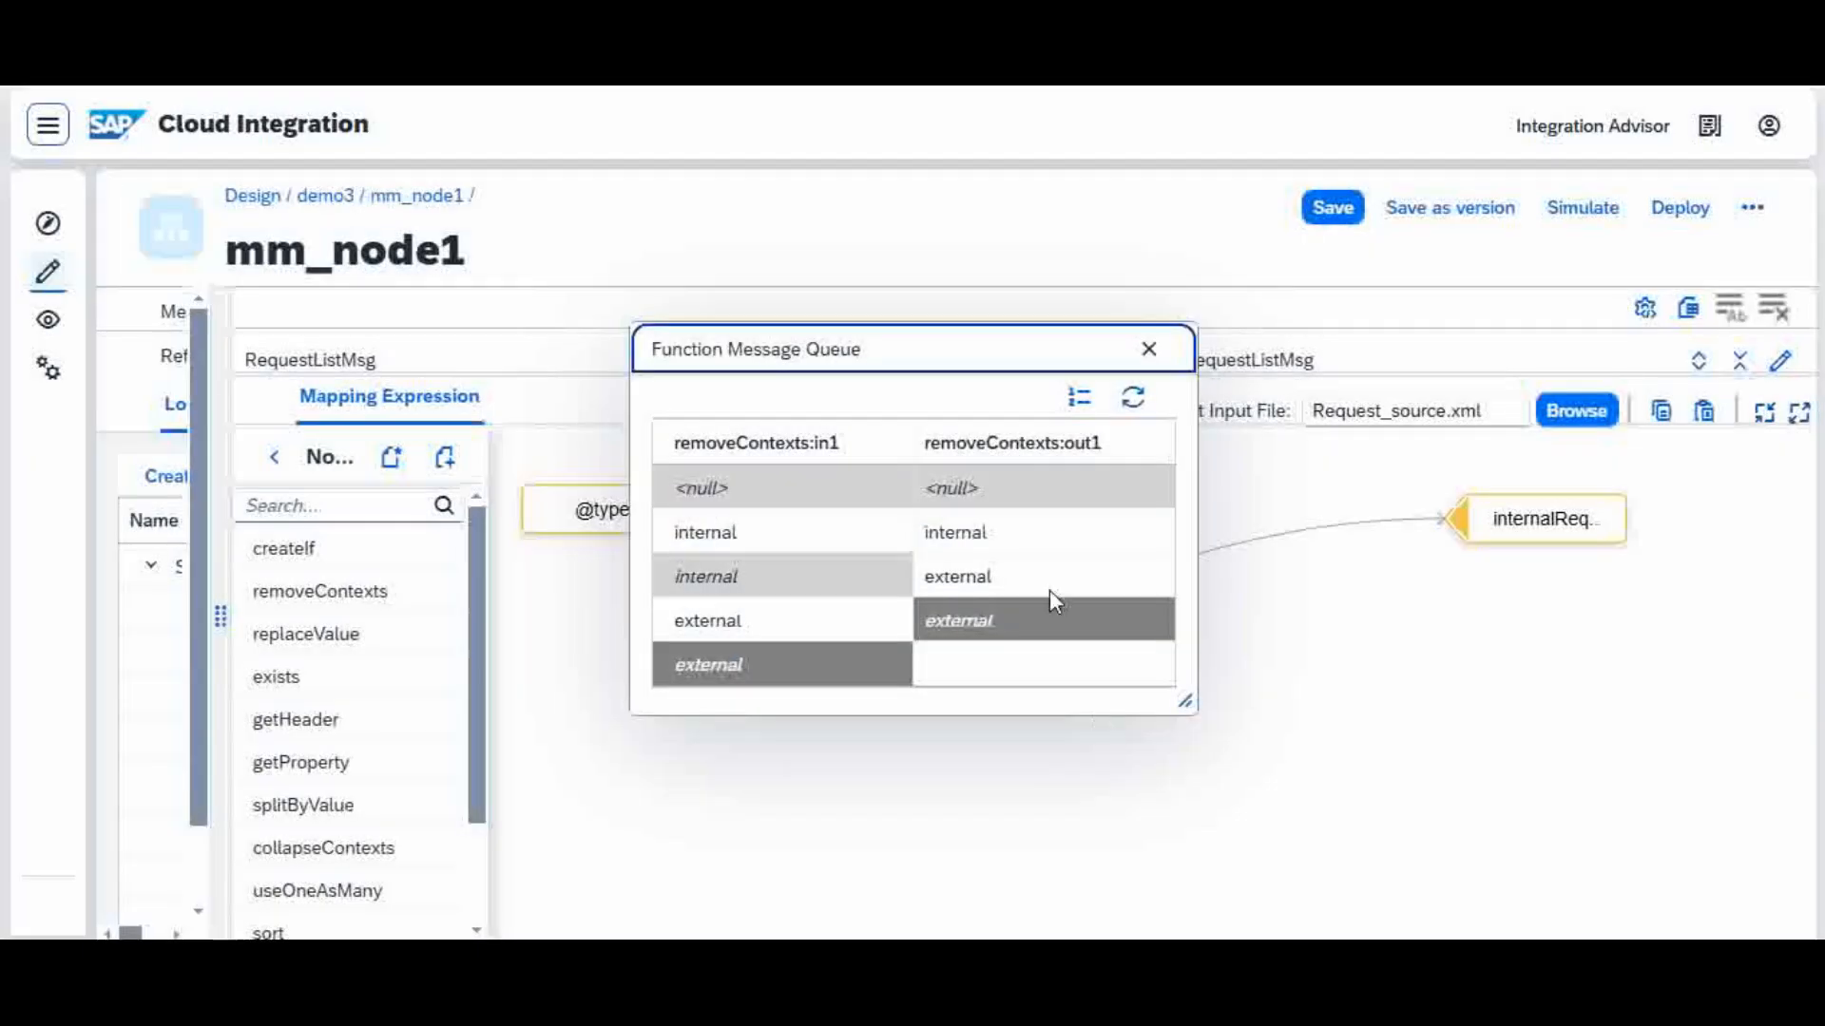
# Step: Compare the removeContexts input and output queues with Request_source.xml in the text editor and close the queue window
pyautogui.moveTo(964, 346); pyautogui.dragTo(1128, 391)
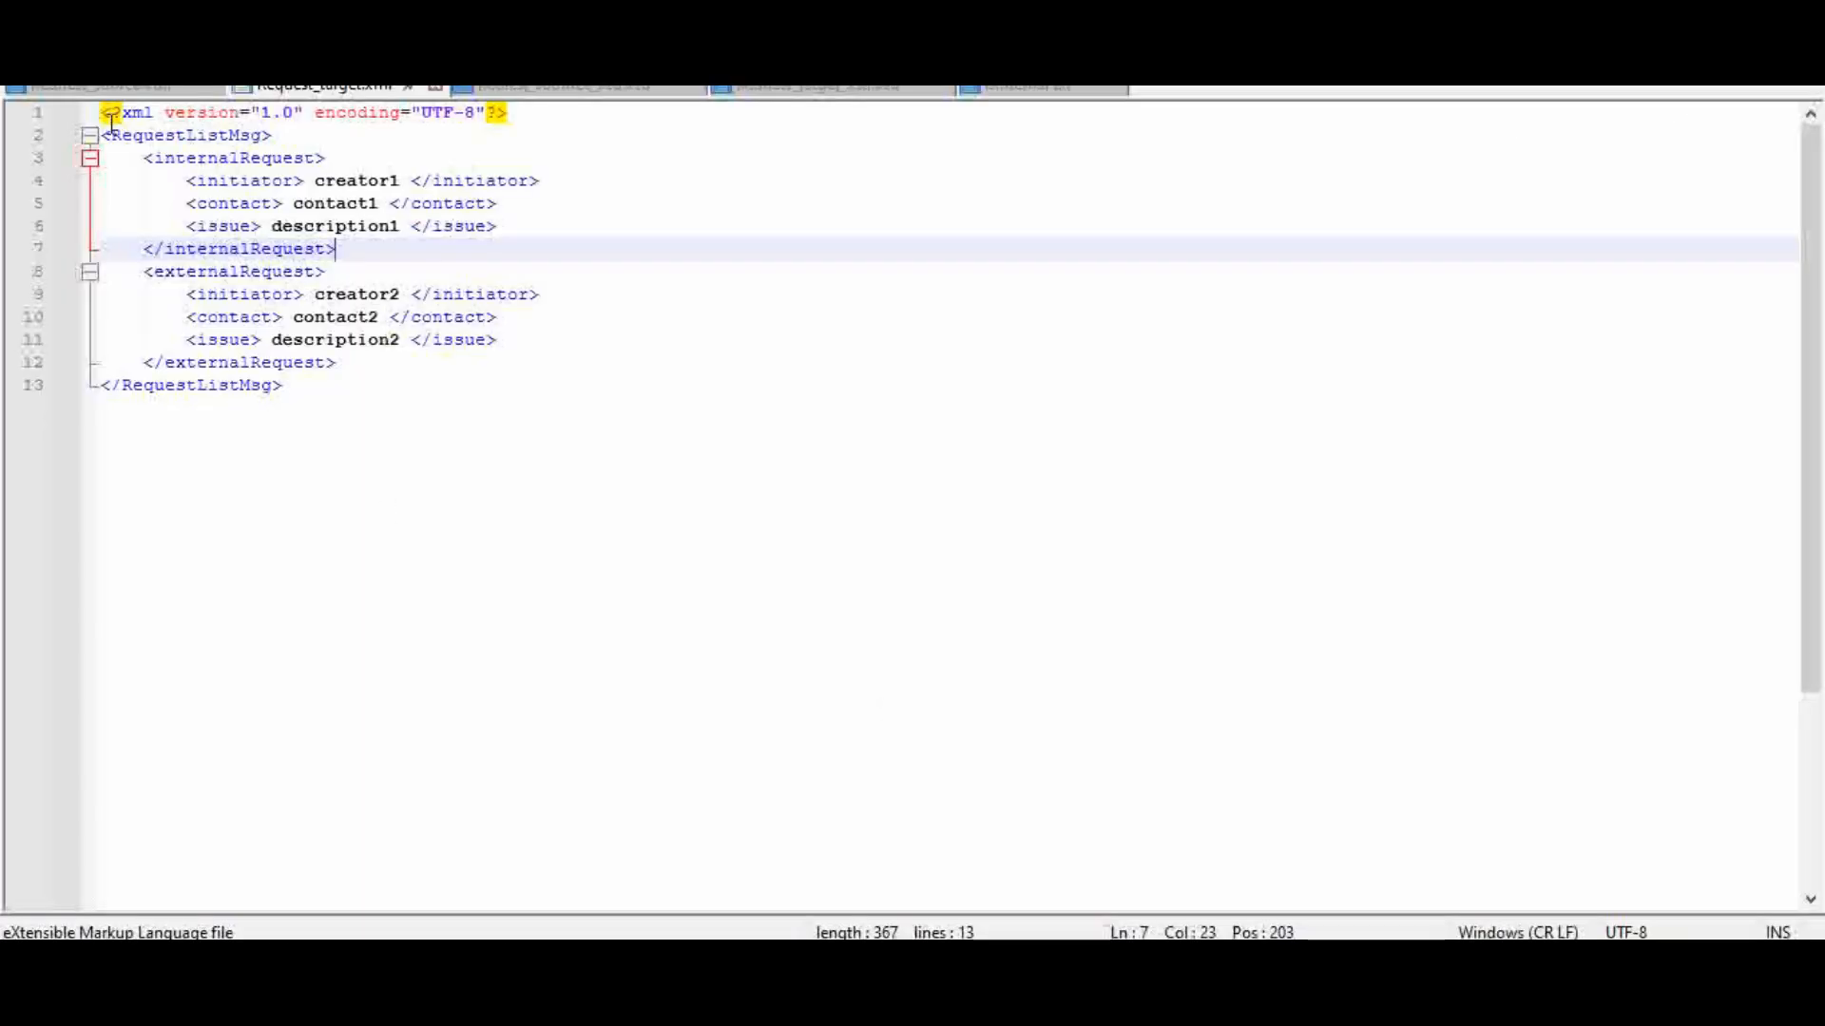
pyautogui.click(95, 88)
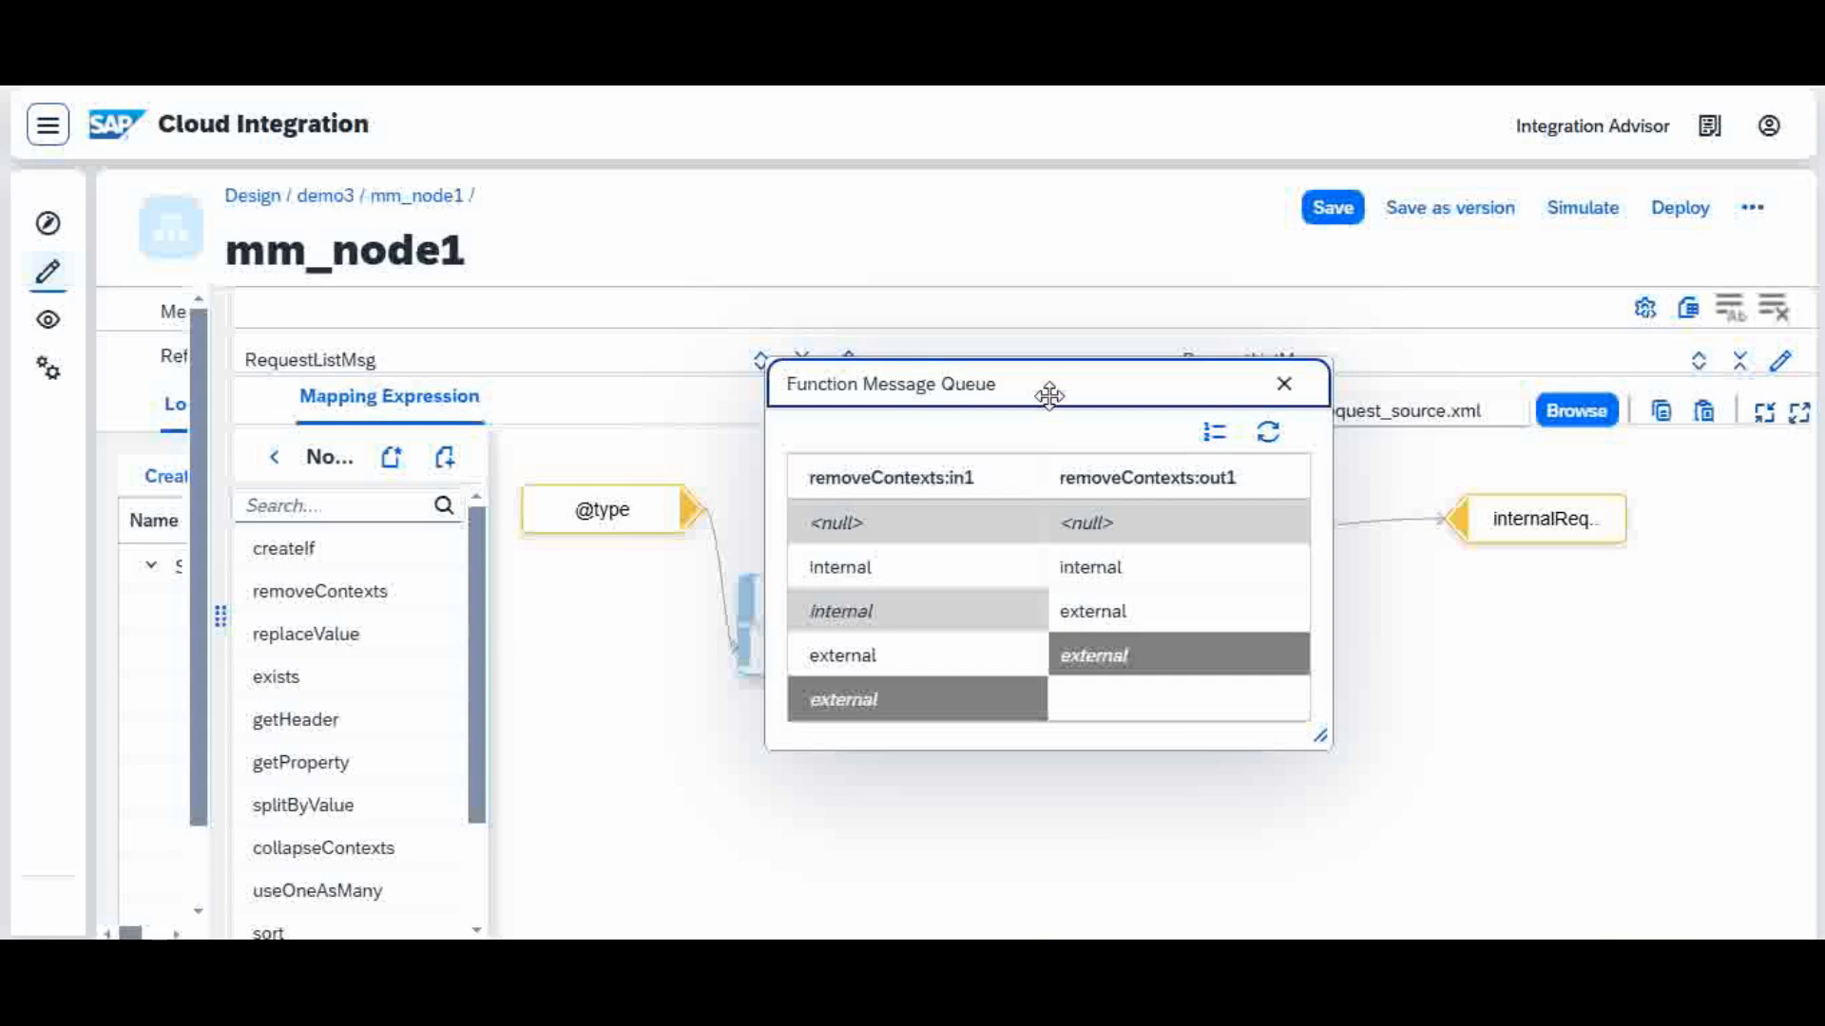
pyautogui.moveTo(1047, 393); pyautogui.dragTo(1238, 345)
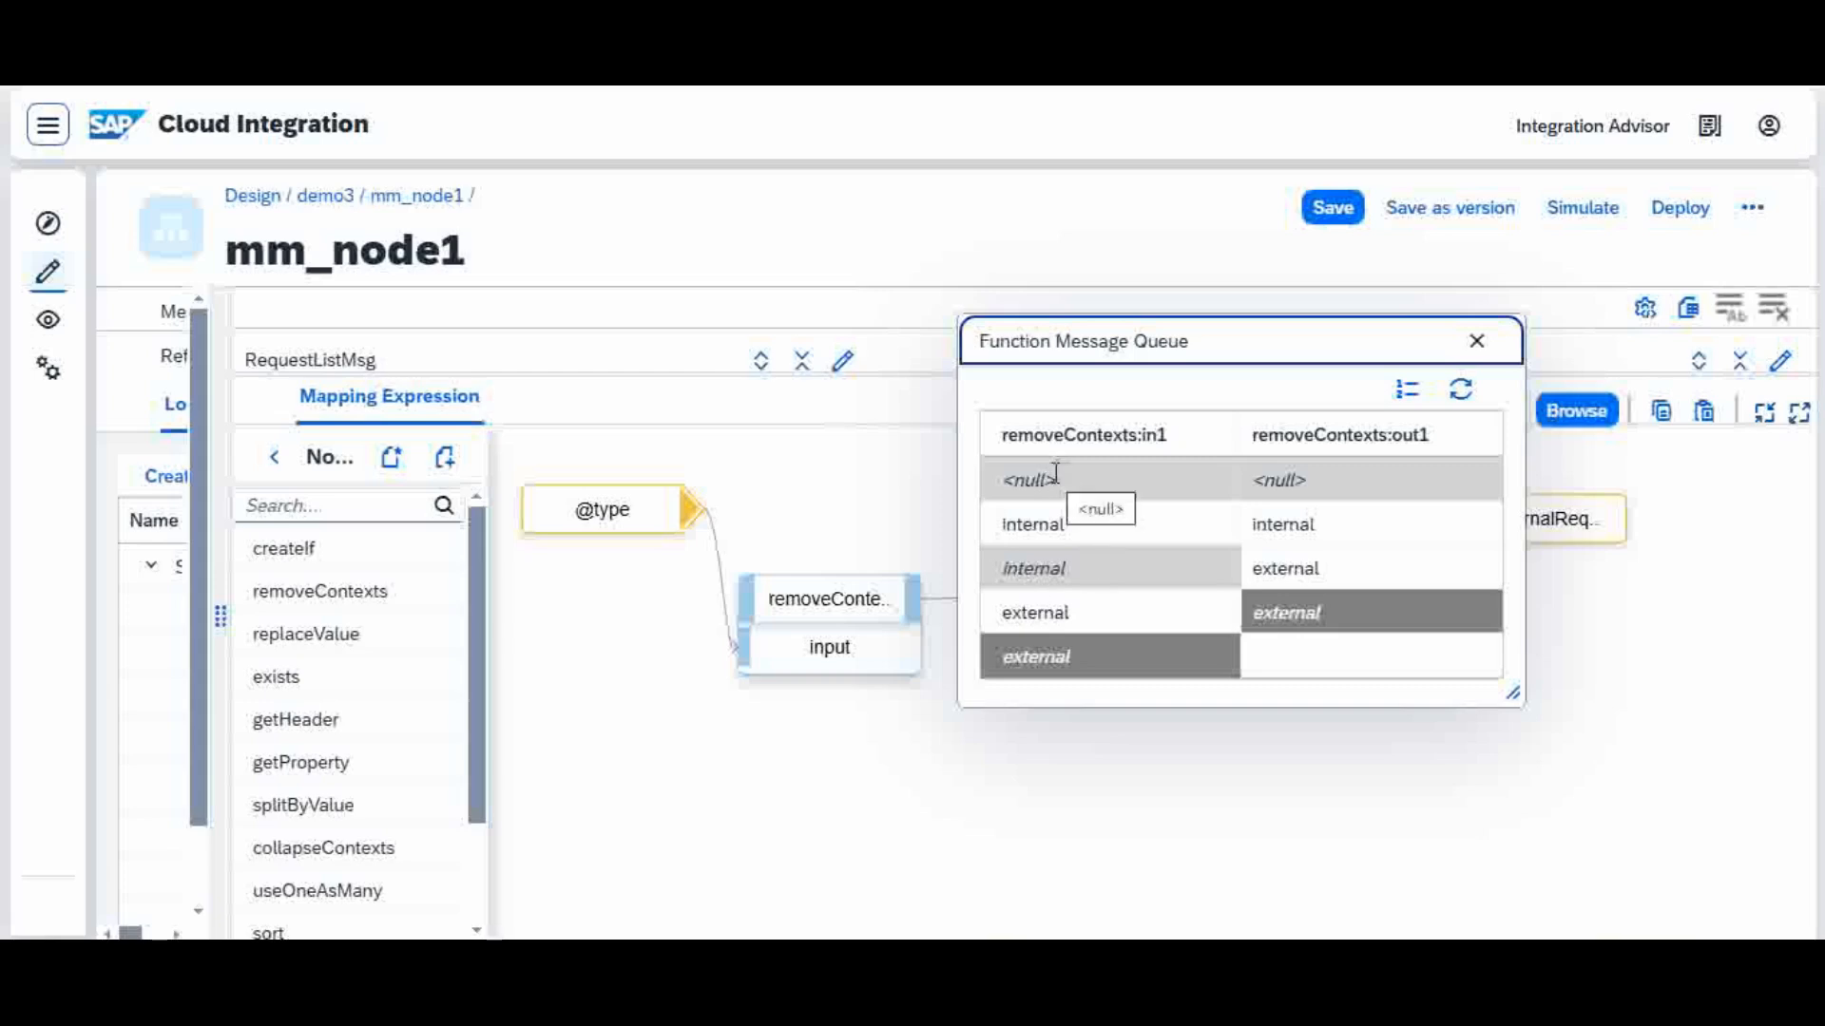
pyautogui.click(823, 603)
pyautogui.click(893, 600)
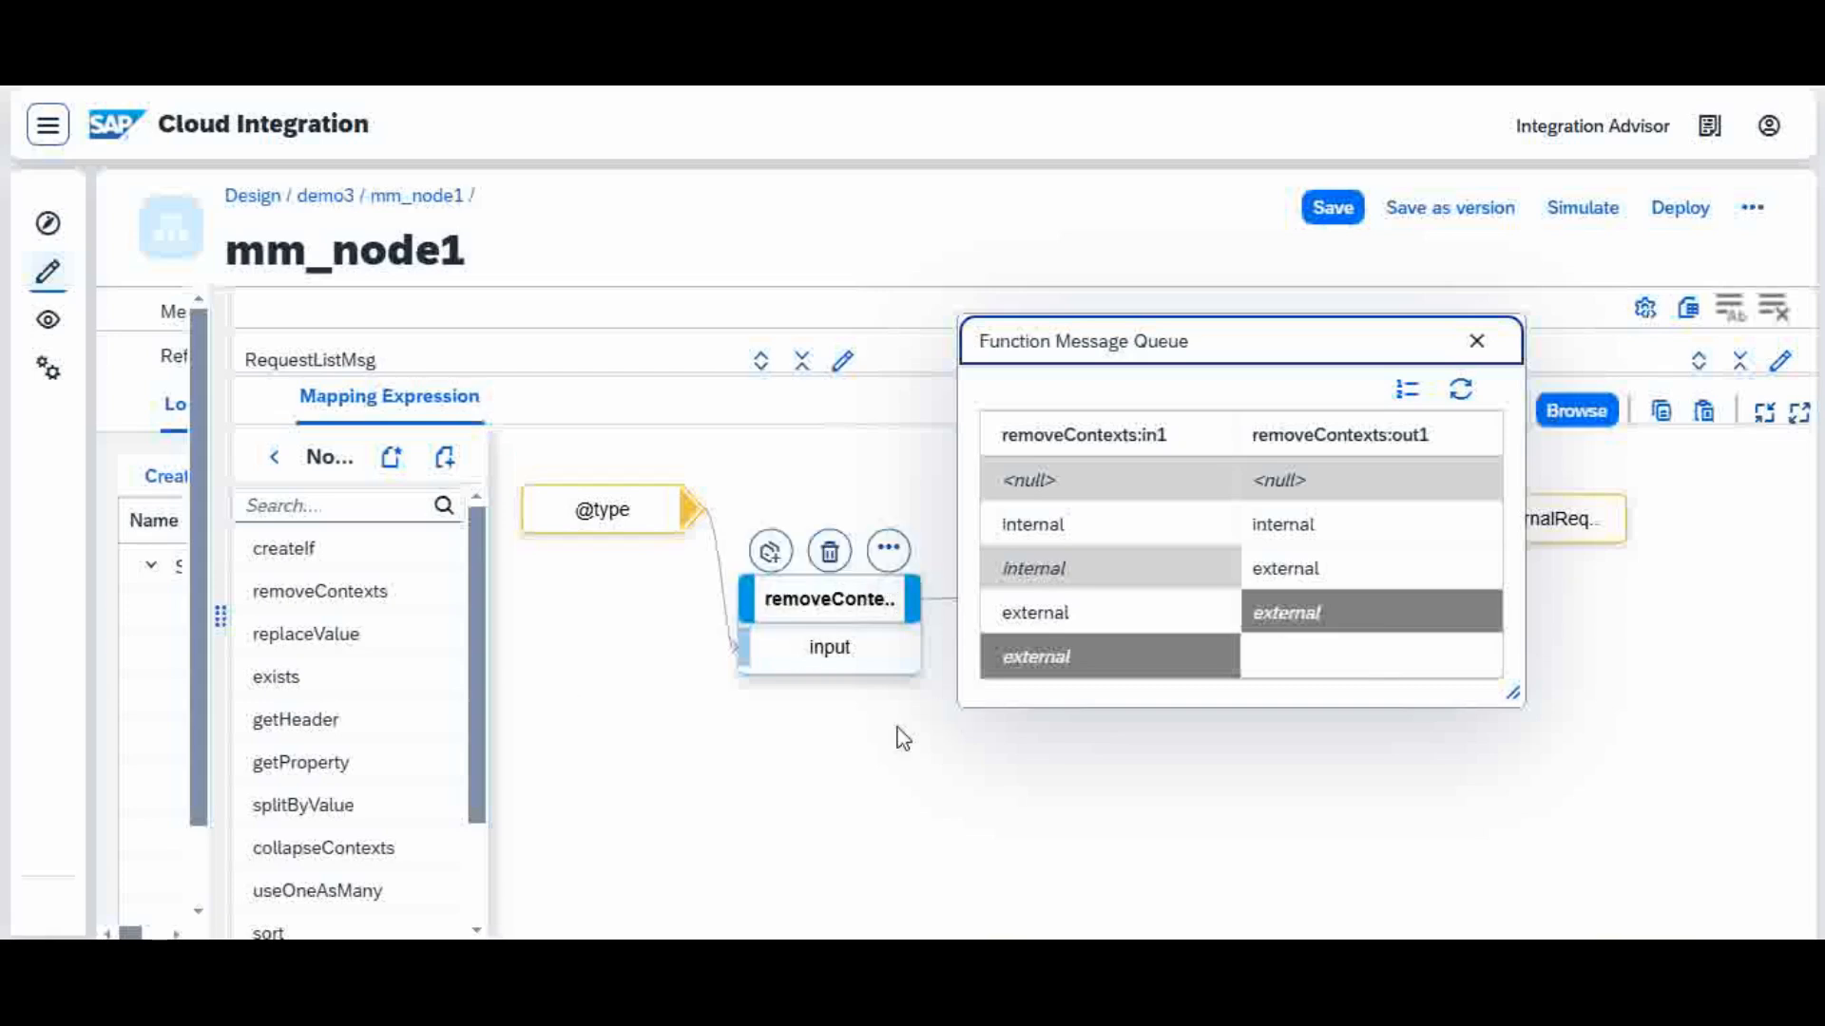
pyautogui.click(908, 782)
pyautogui.click(1477, 343)
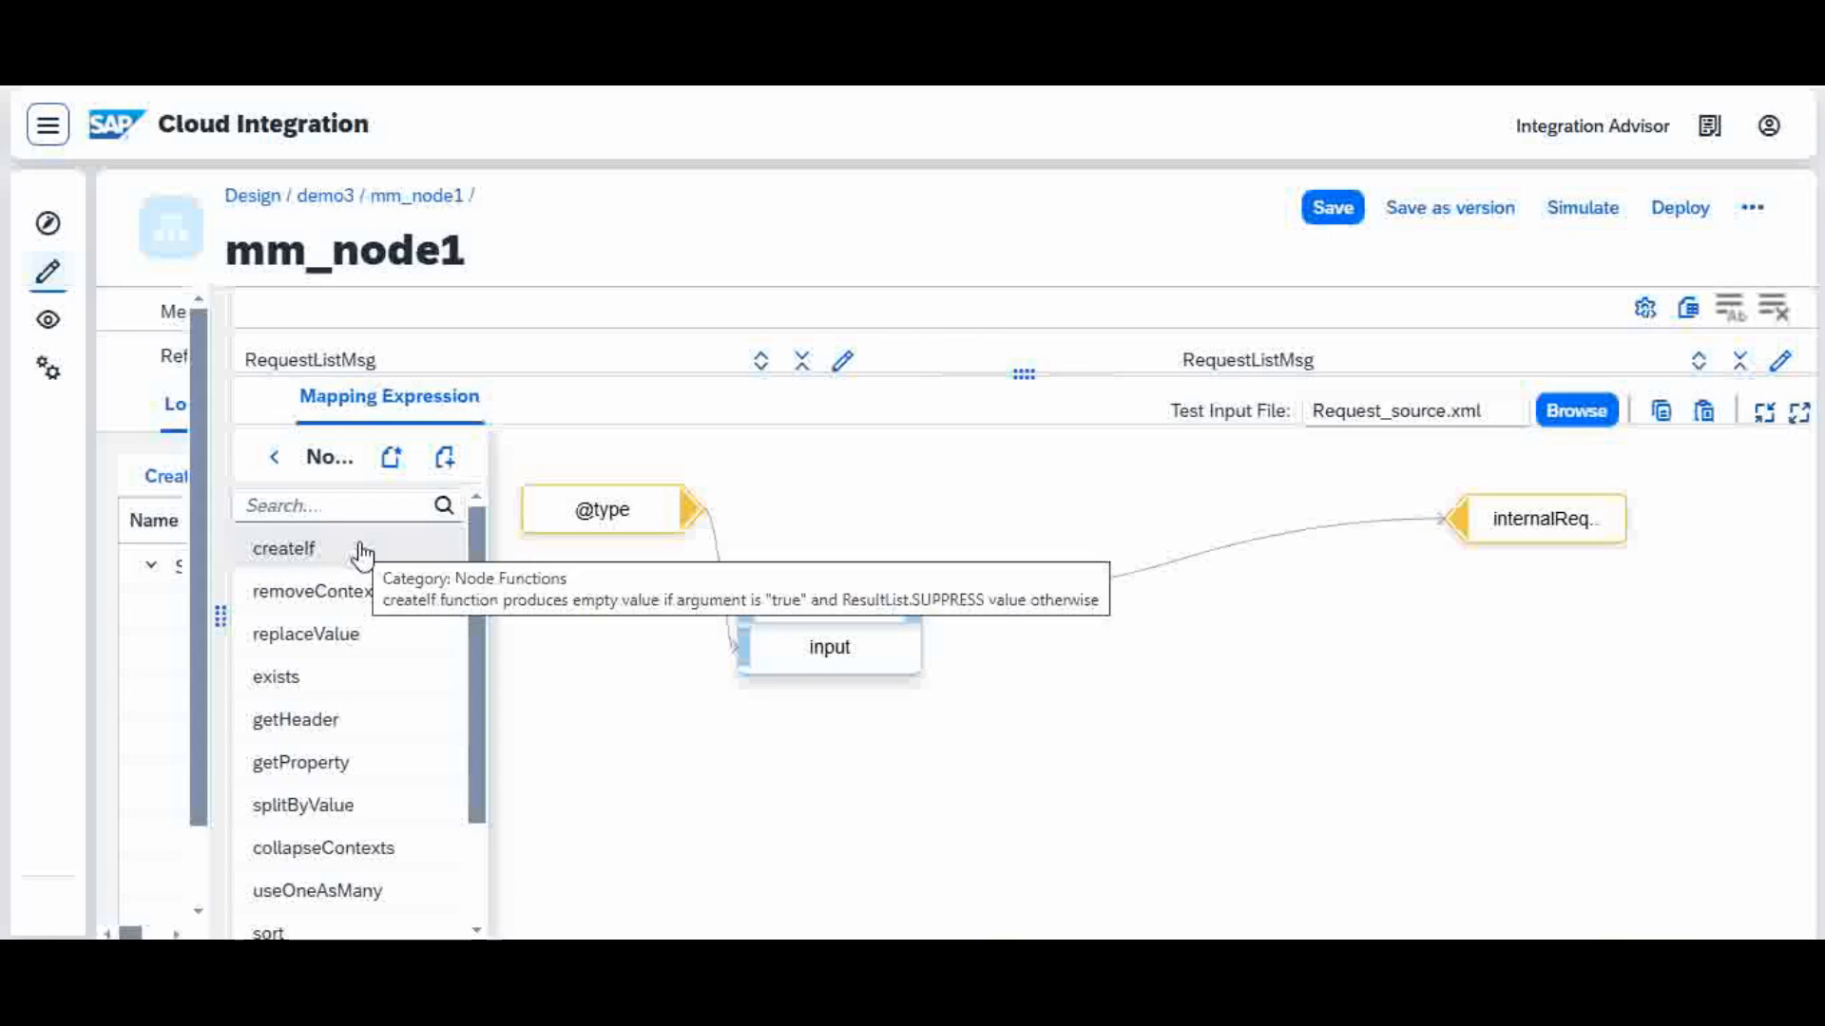
# Step: Display the removeContexts message queue once more, check its output column, and close it
pyautogui.moveTo(905, 604)
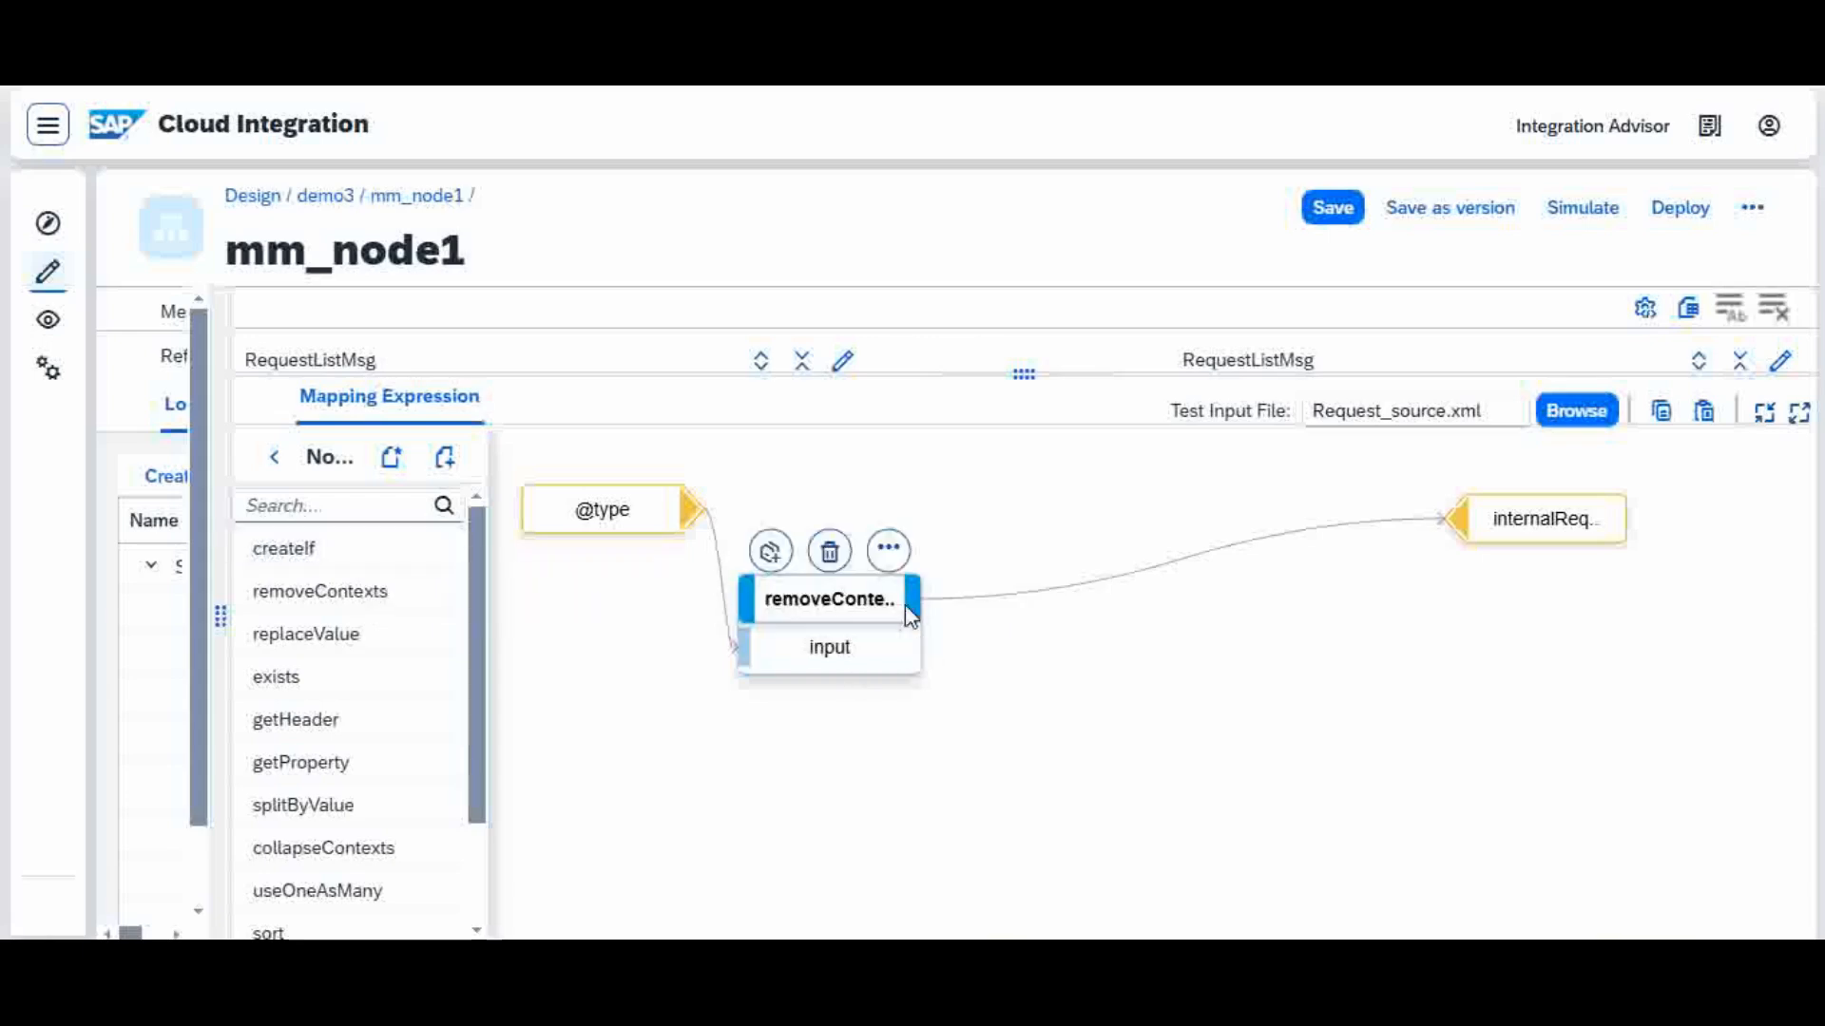
pyautogui.click(889, 548)
pyautogui.click(1006, 542)
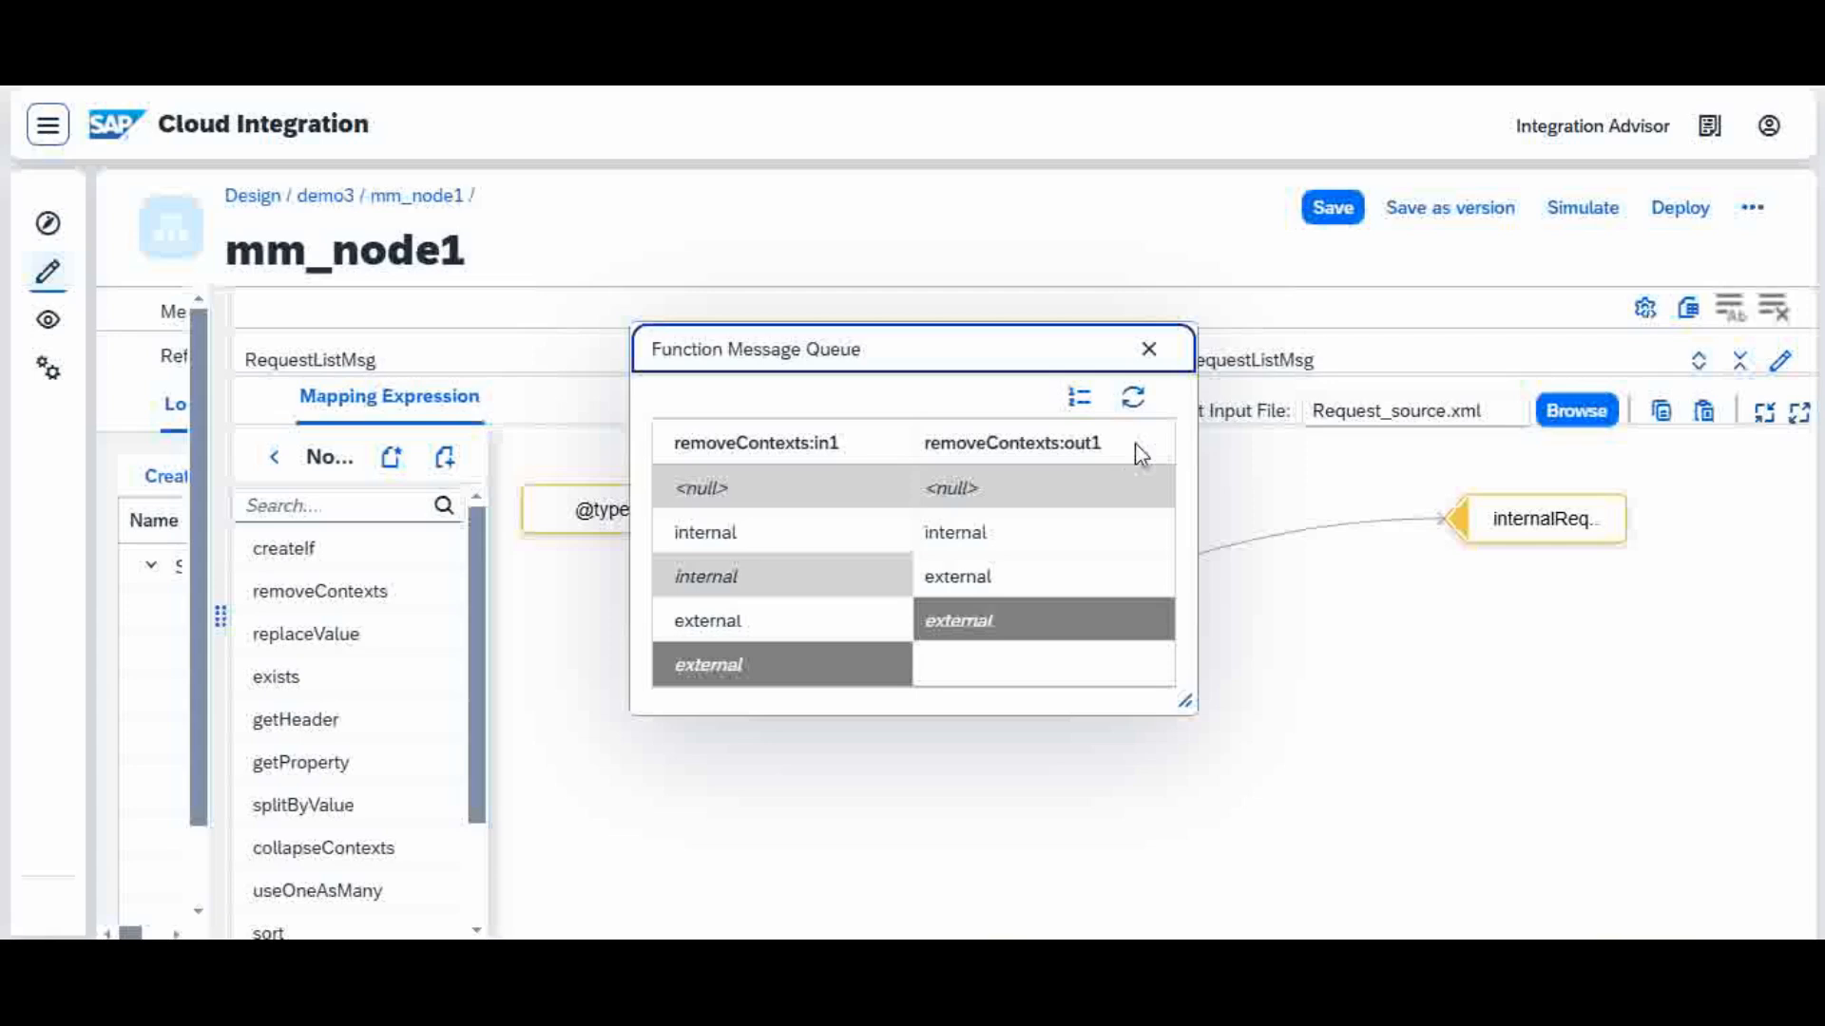
pyautogui.click(1151, 349)
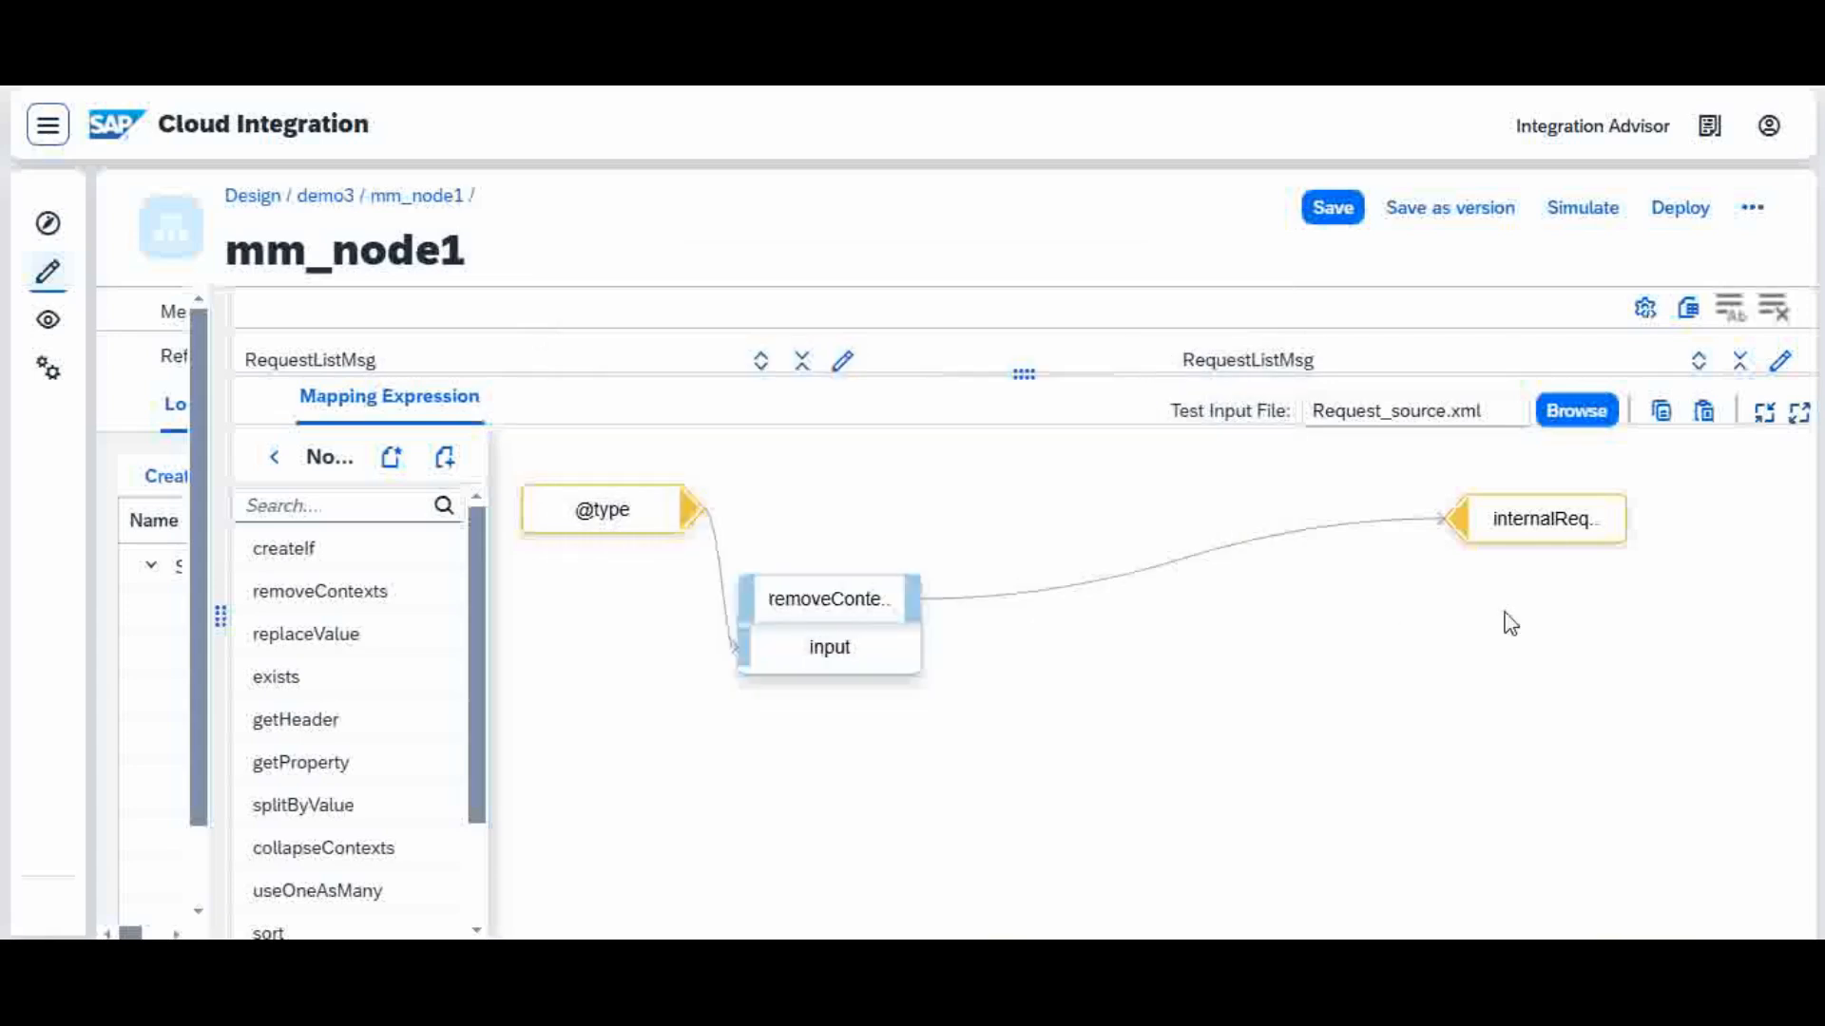
# Step: Move the internalRequest block farther from removeContexts and look through the full list of node functions
pyautogui.moveTo(1565, 521)
pyautogui.moveTo(1566, 523); pyautogui.dragTo(1633, 513)
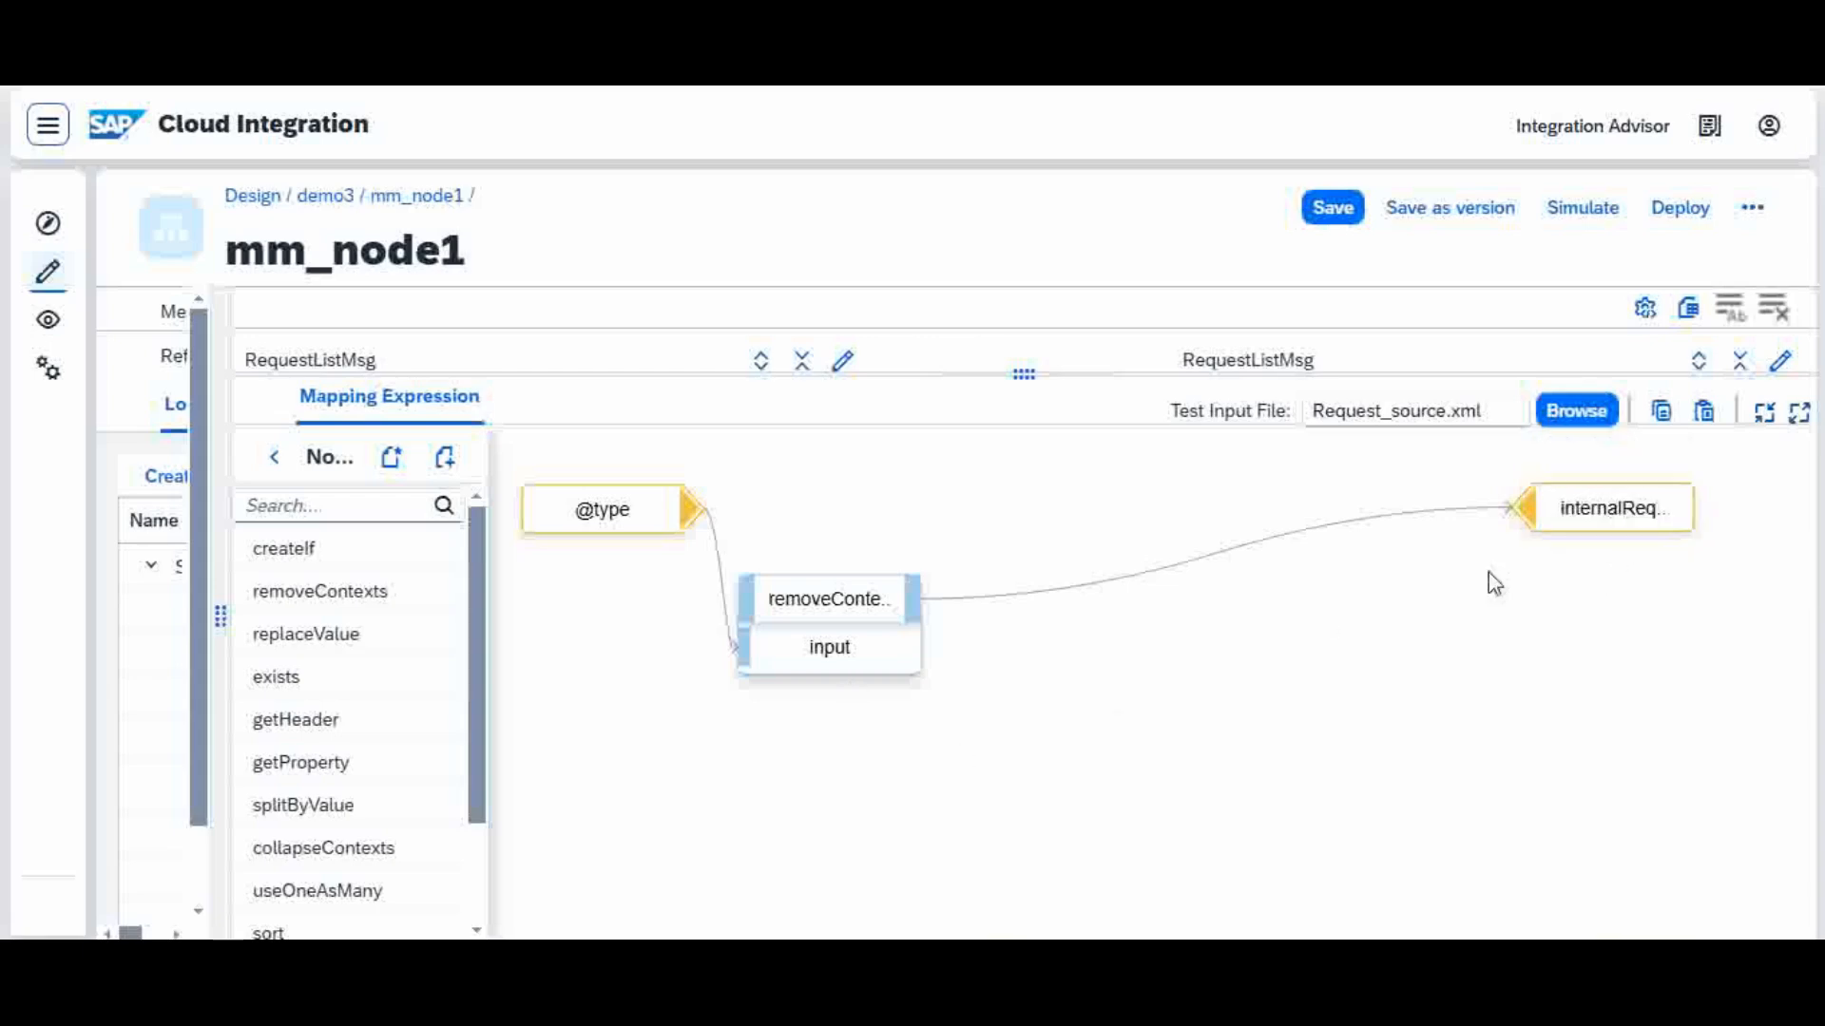
pyautogui.moveTo(1620, 517)
pyautogui.scroll(-3, 469, 762)
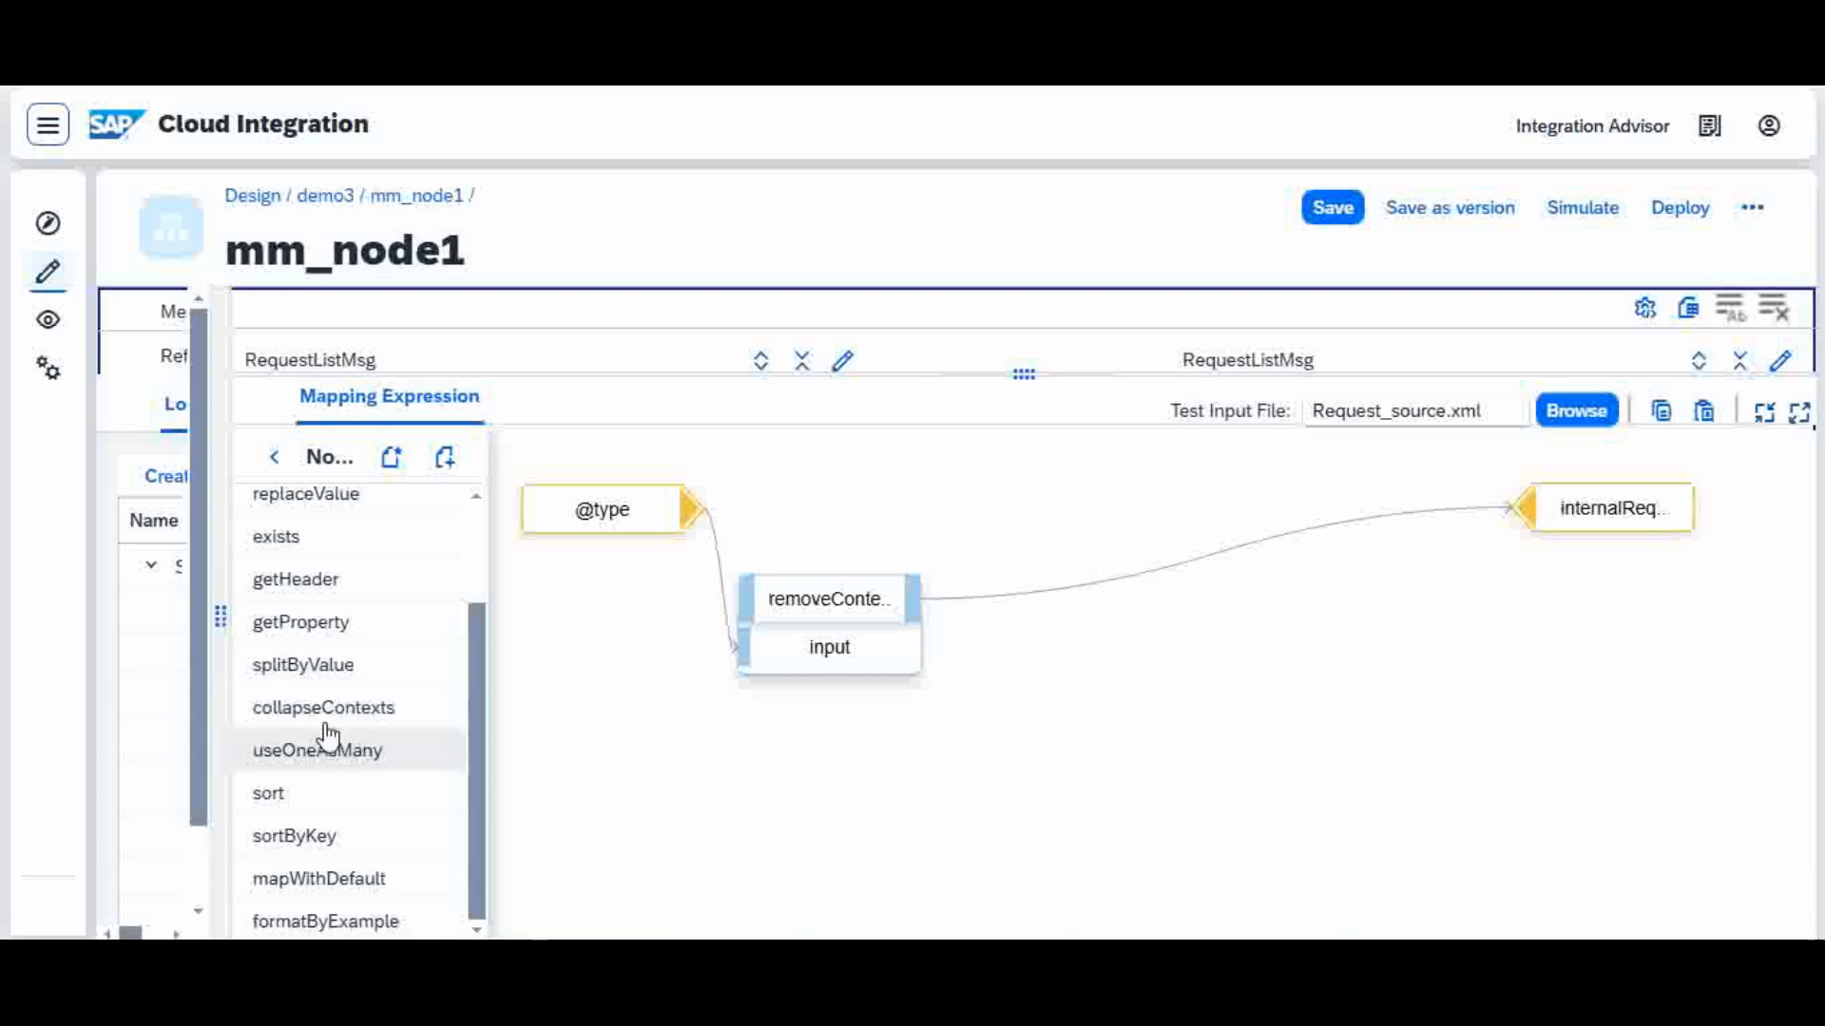
pyautogui.scroll(2, 476, 581)
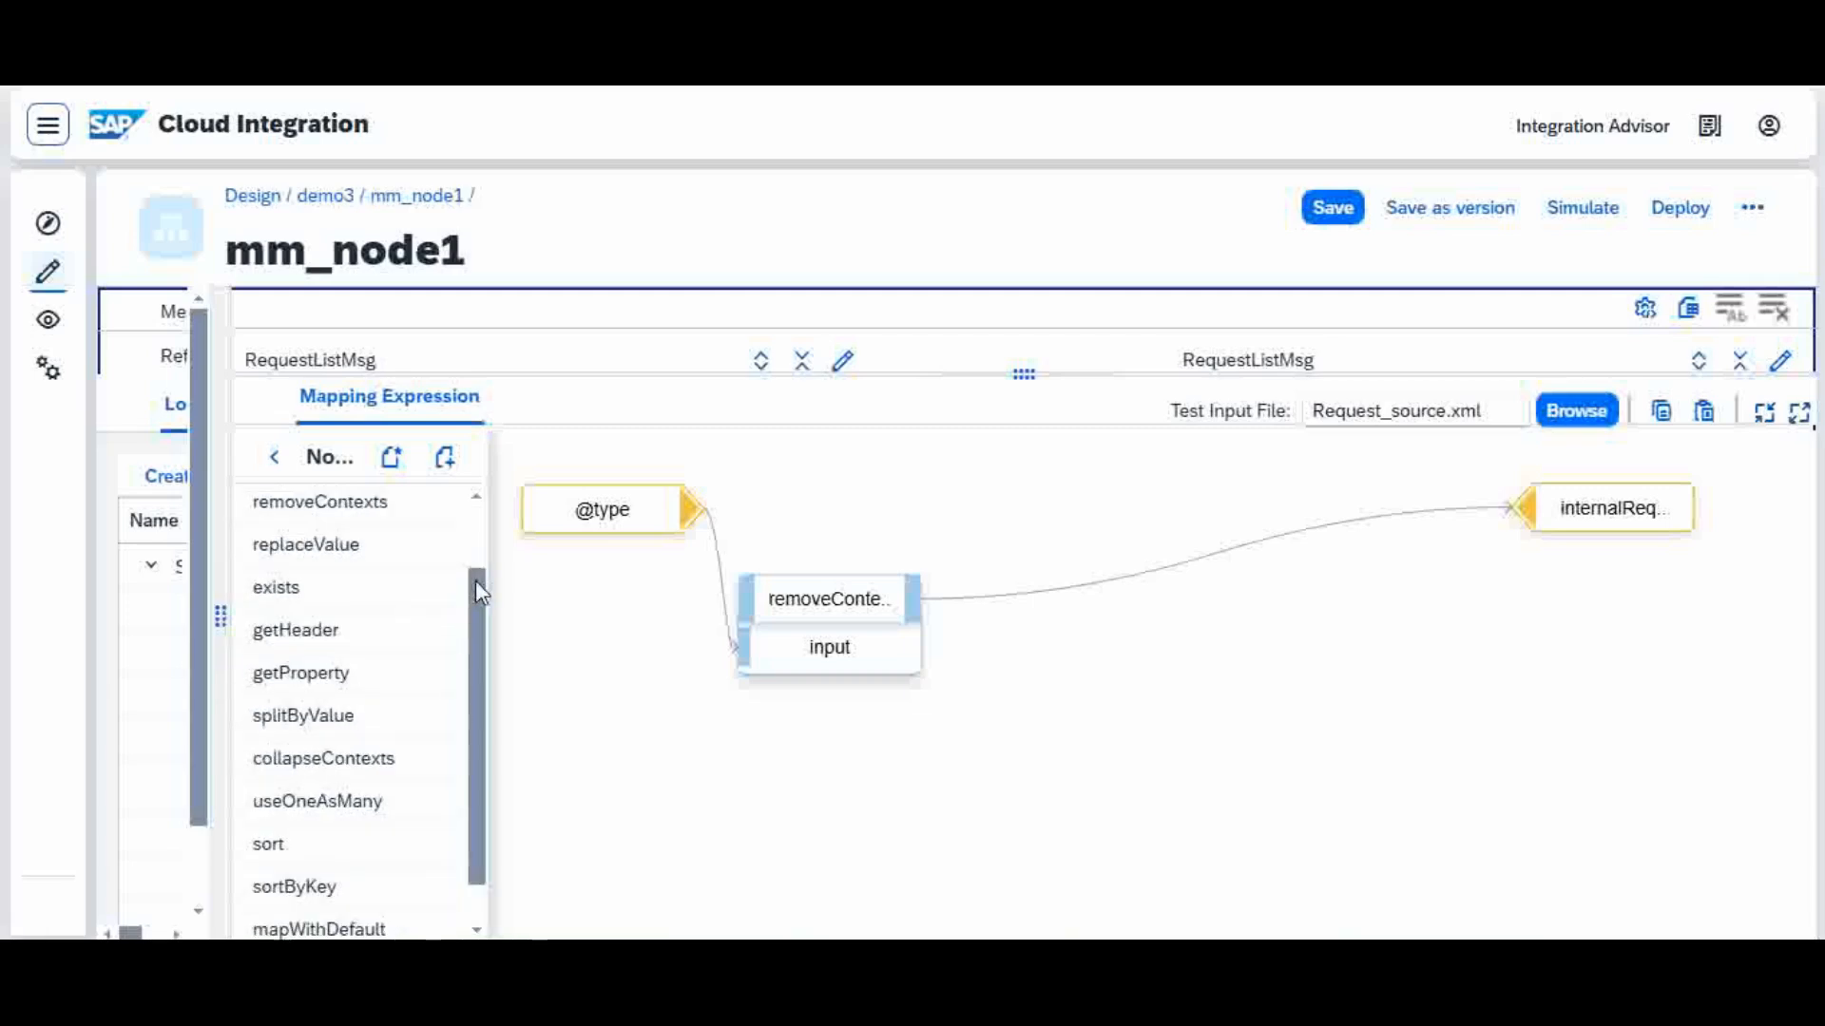
pyautogui.scroll(-2, 460, 693)
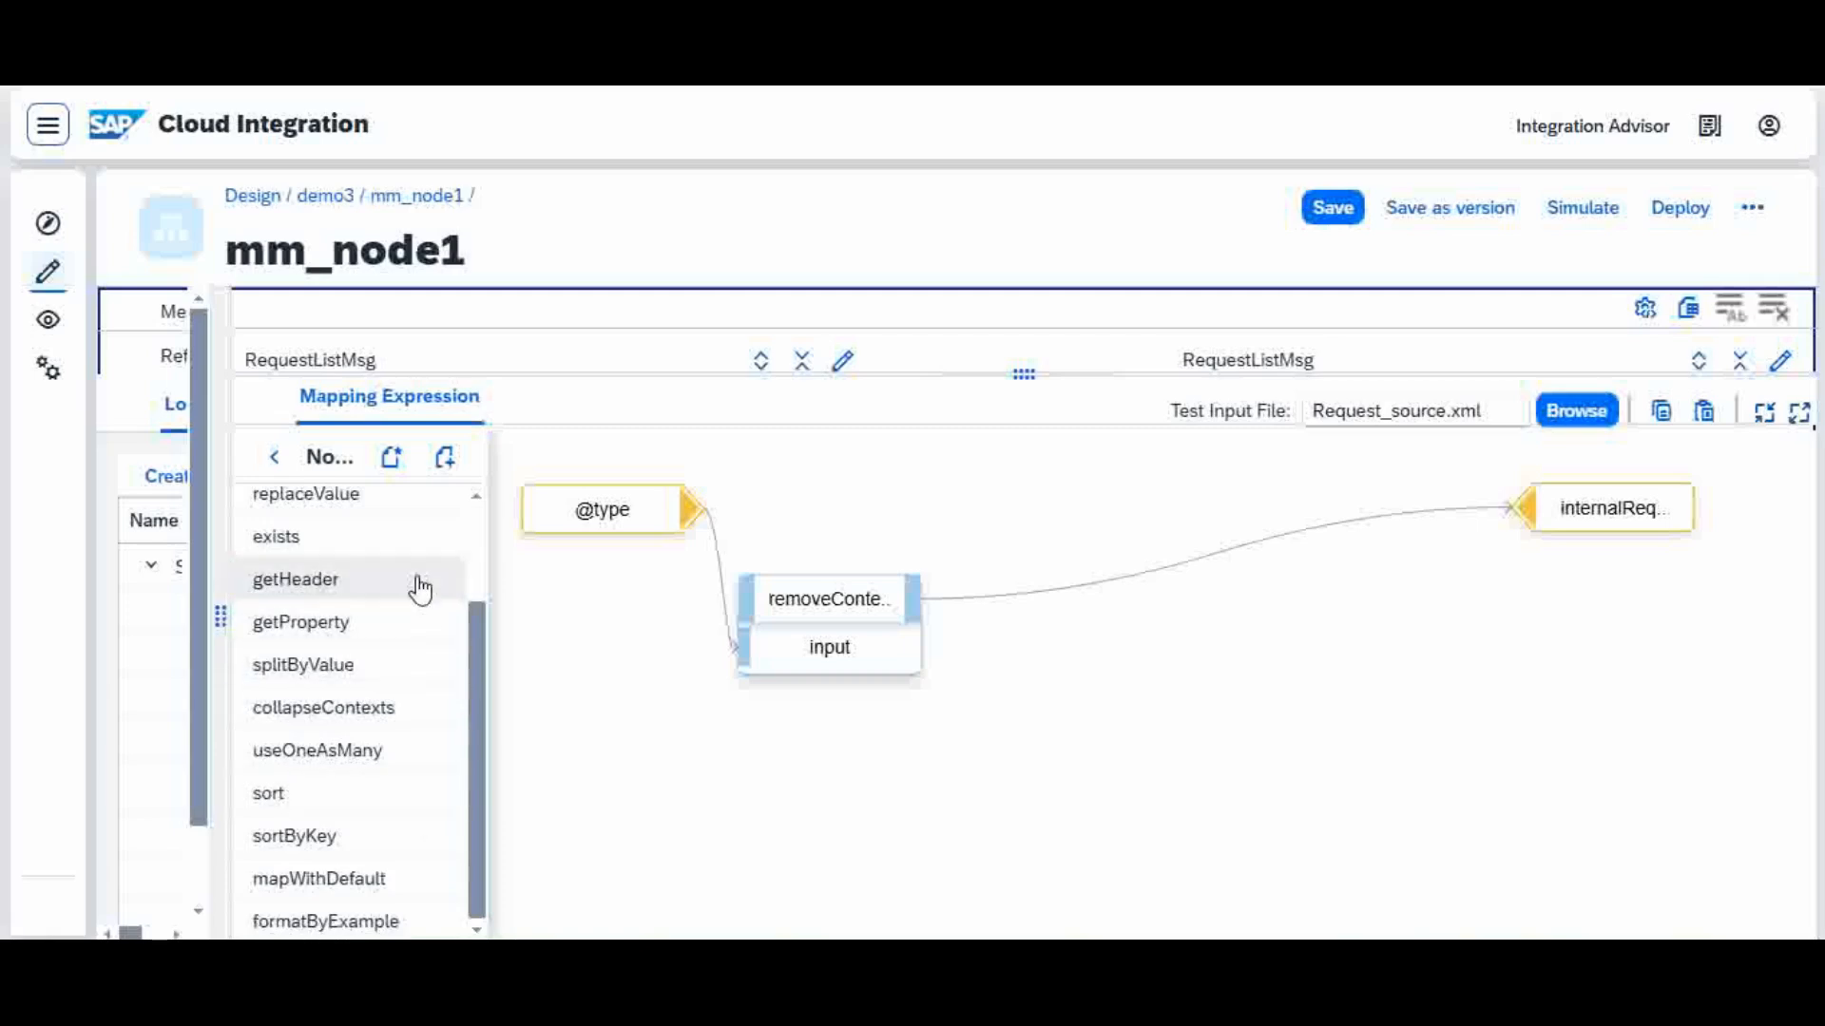
# Step: Create a new custom function script named udf for the mapping
pyautogui.click(392, 459)
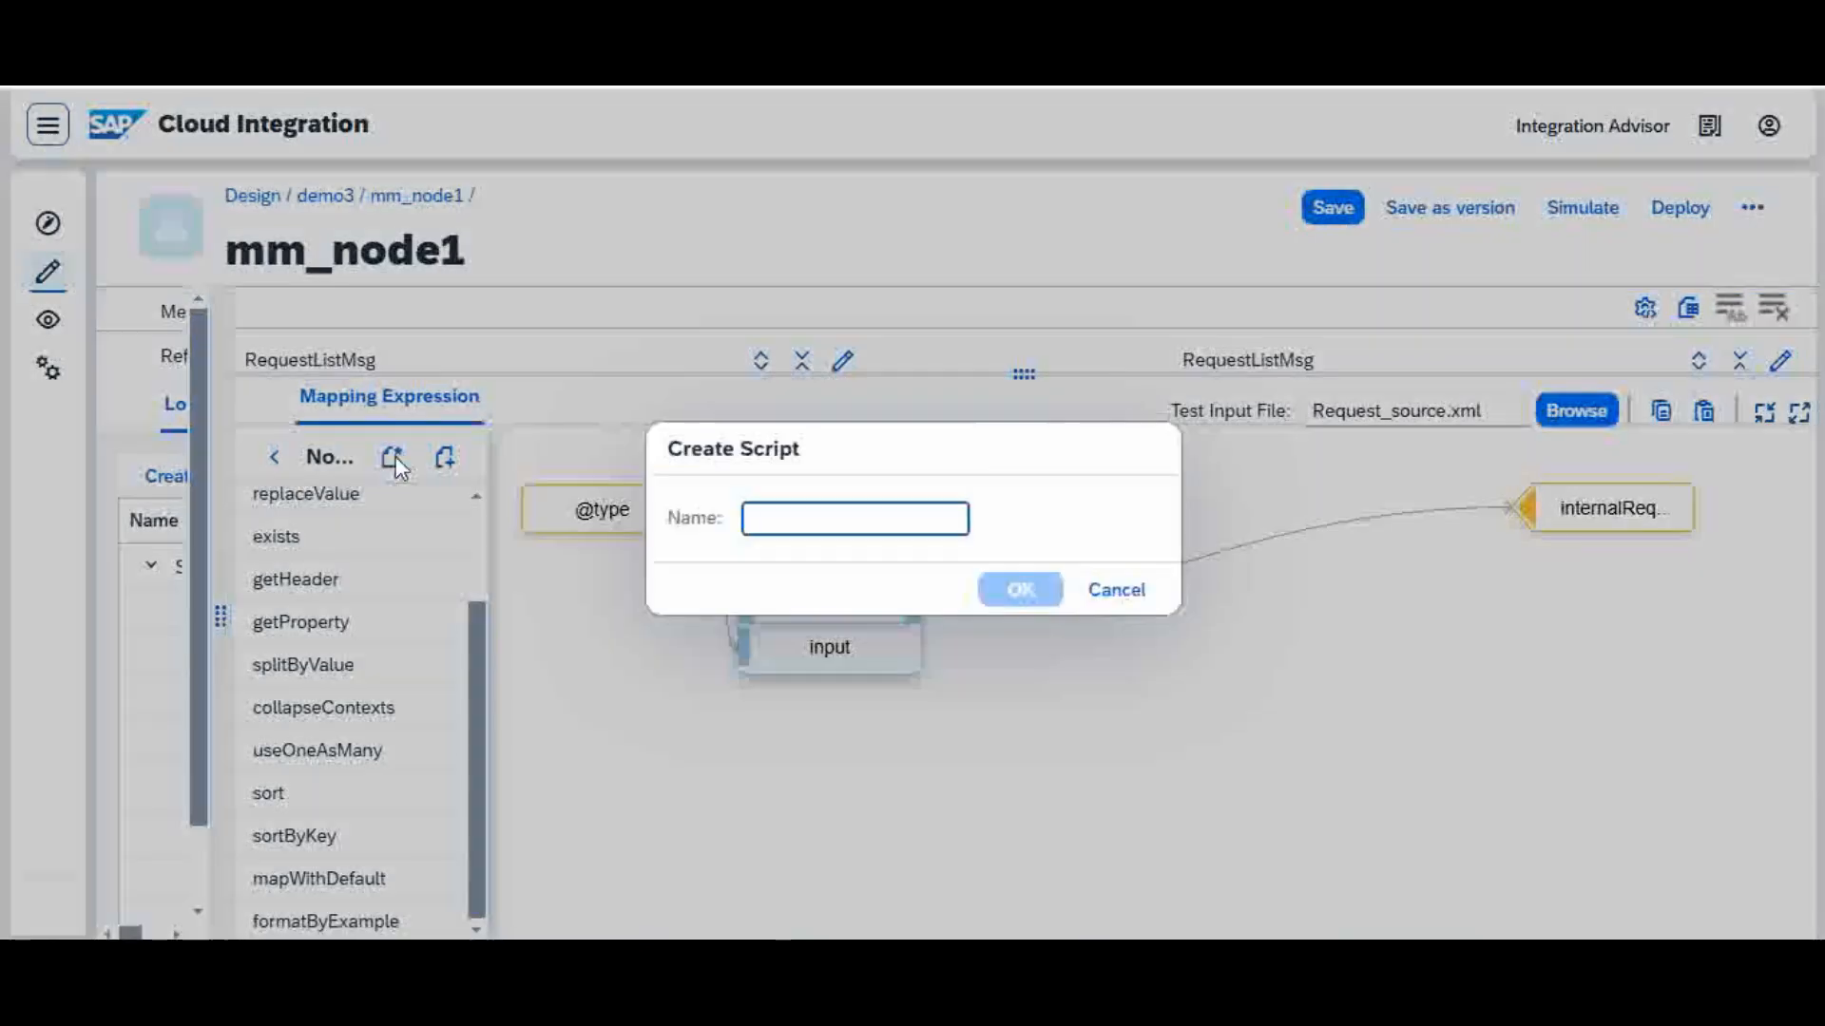
pyautogui.write('m')
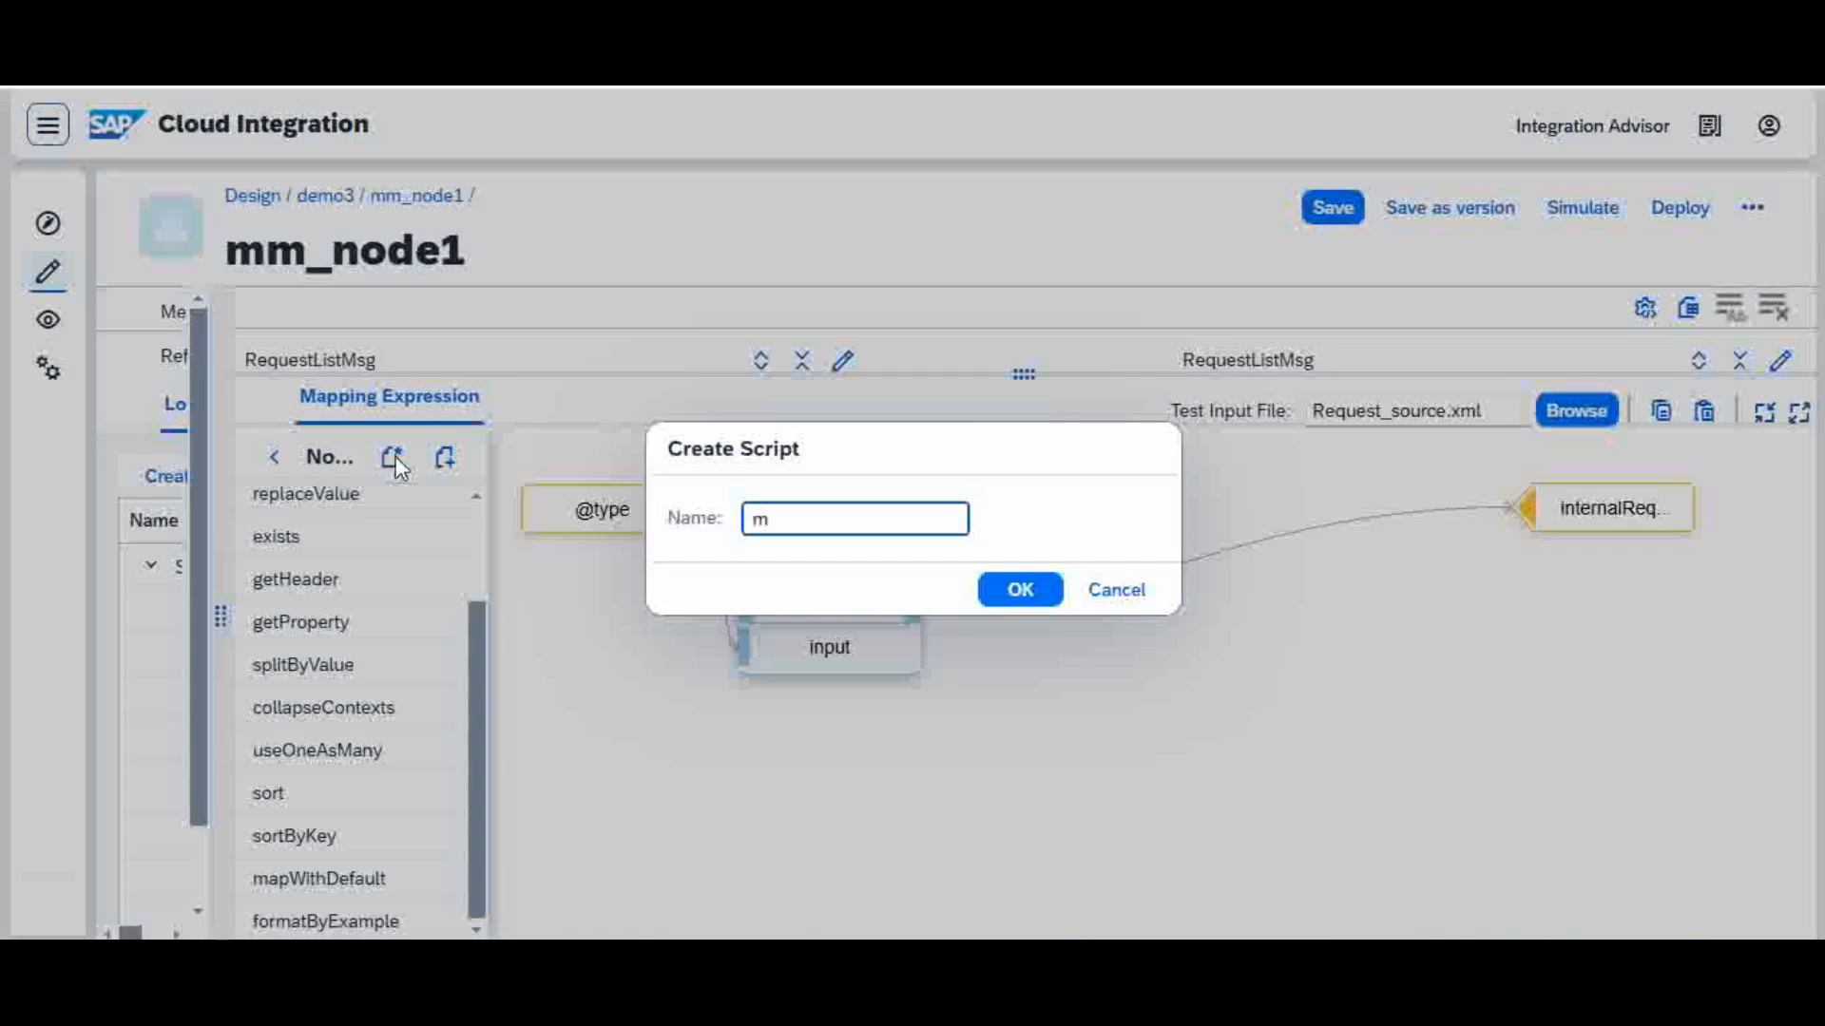
pyautogui.press('BackSpace')
pyautogui.write('udf')
pyautogui.click(1027, 597)
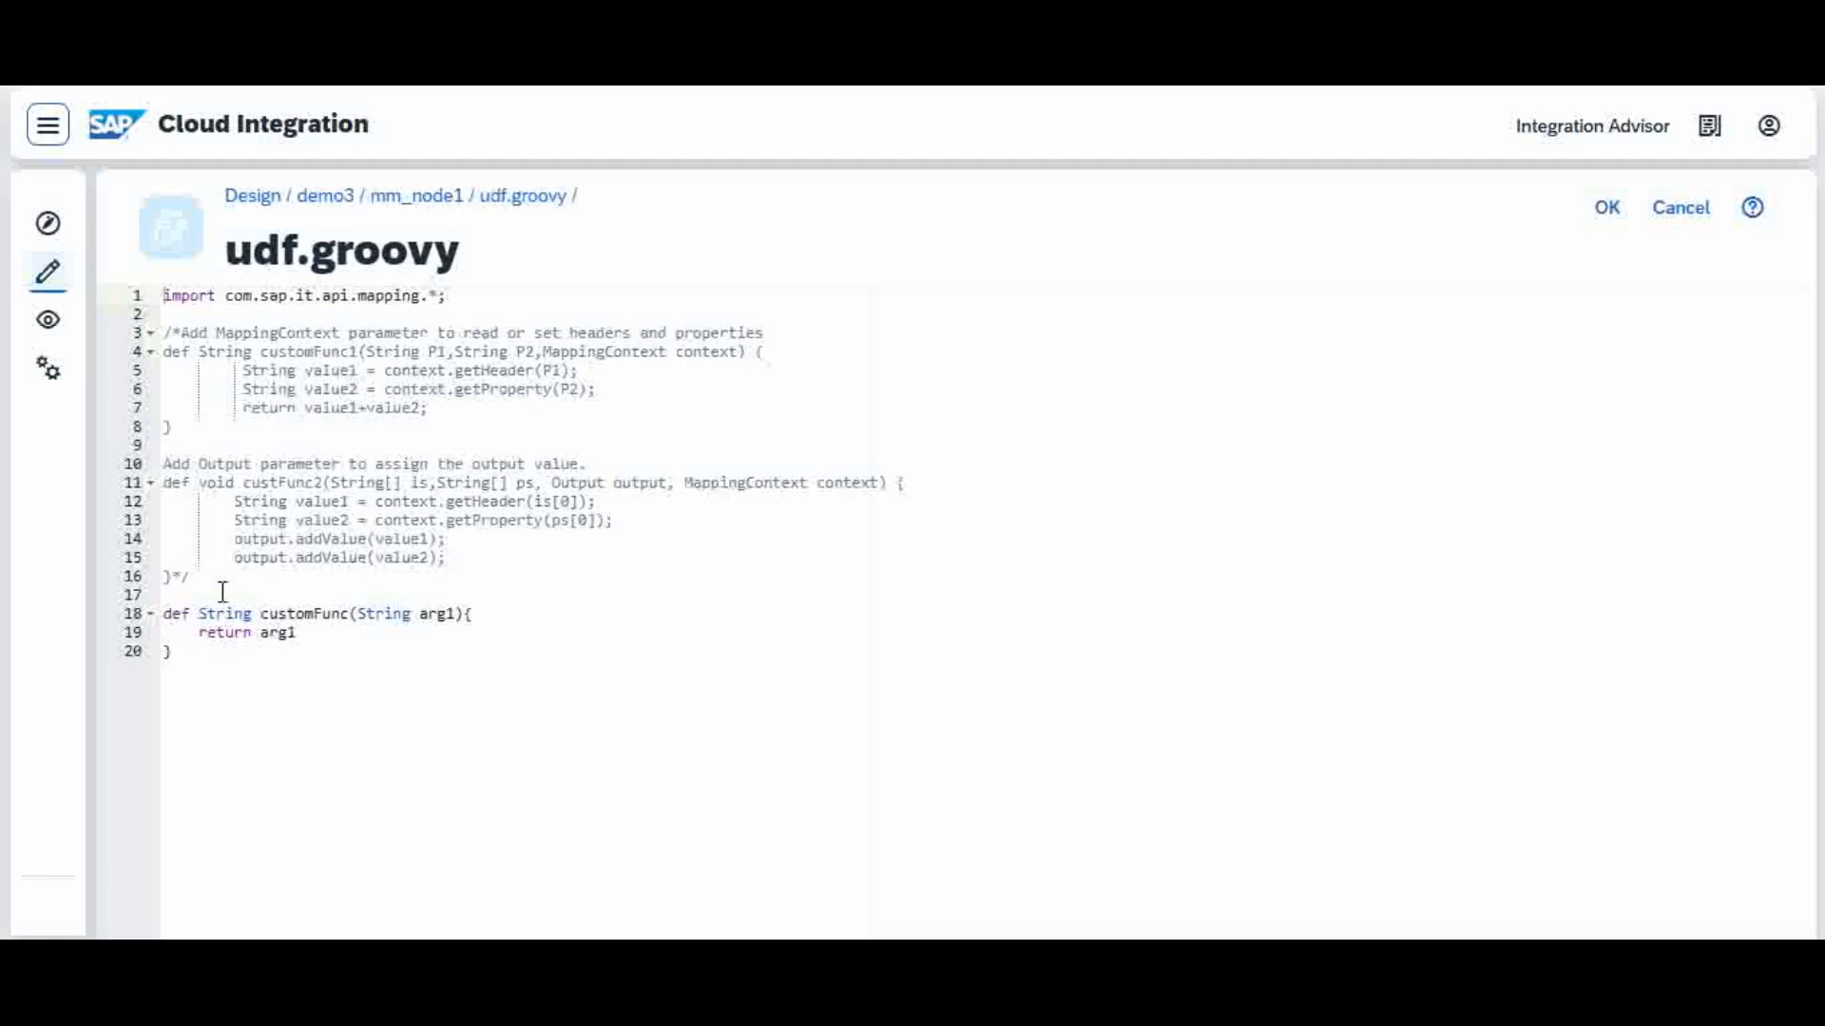
# Step: Delete the commented sample functions and the leftover blank line from udf.groovy, keeping the import and the default customFunc
pyautogui.moveTo(152, 576); pyautogui.dragTo(131, 353)
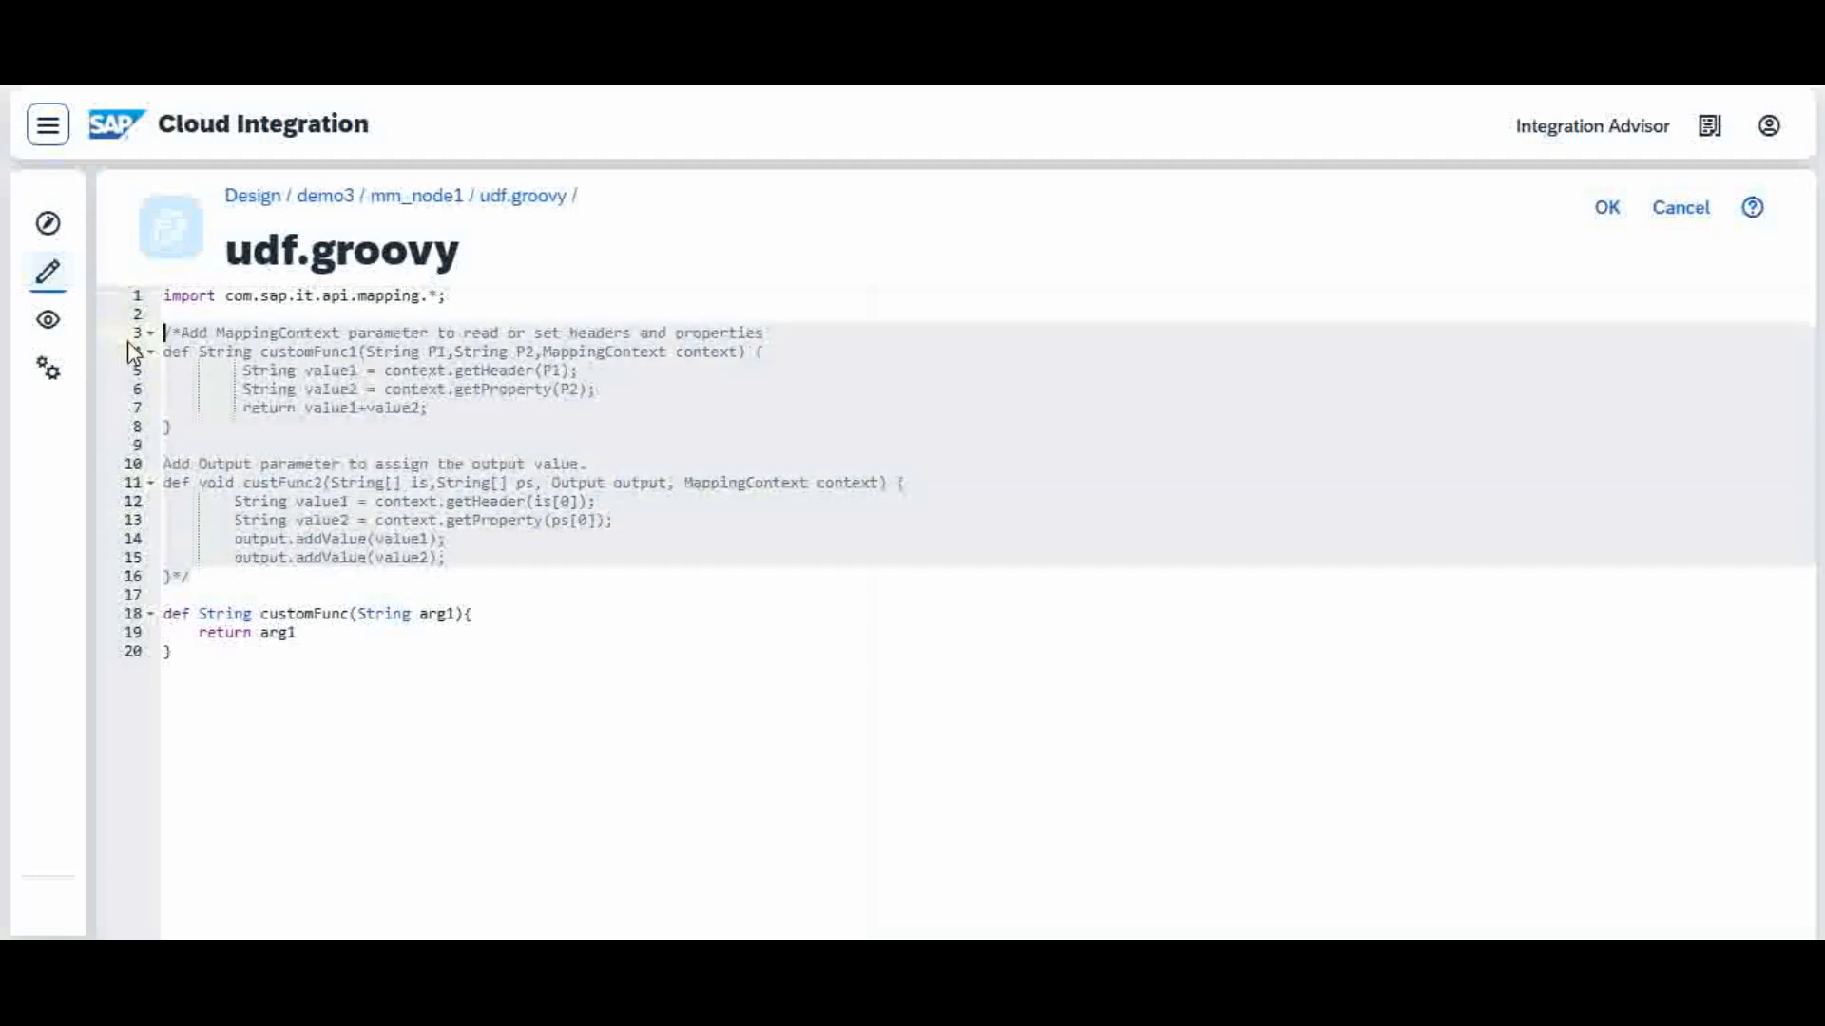
pyautogui.press('BackSpace')
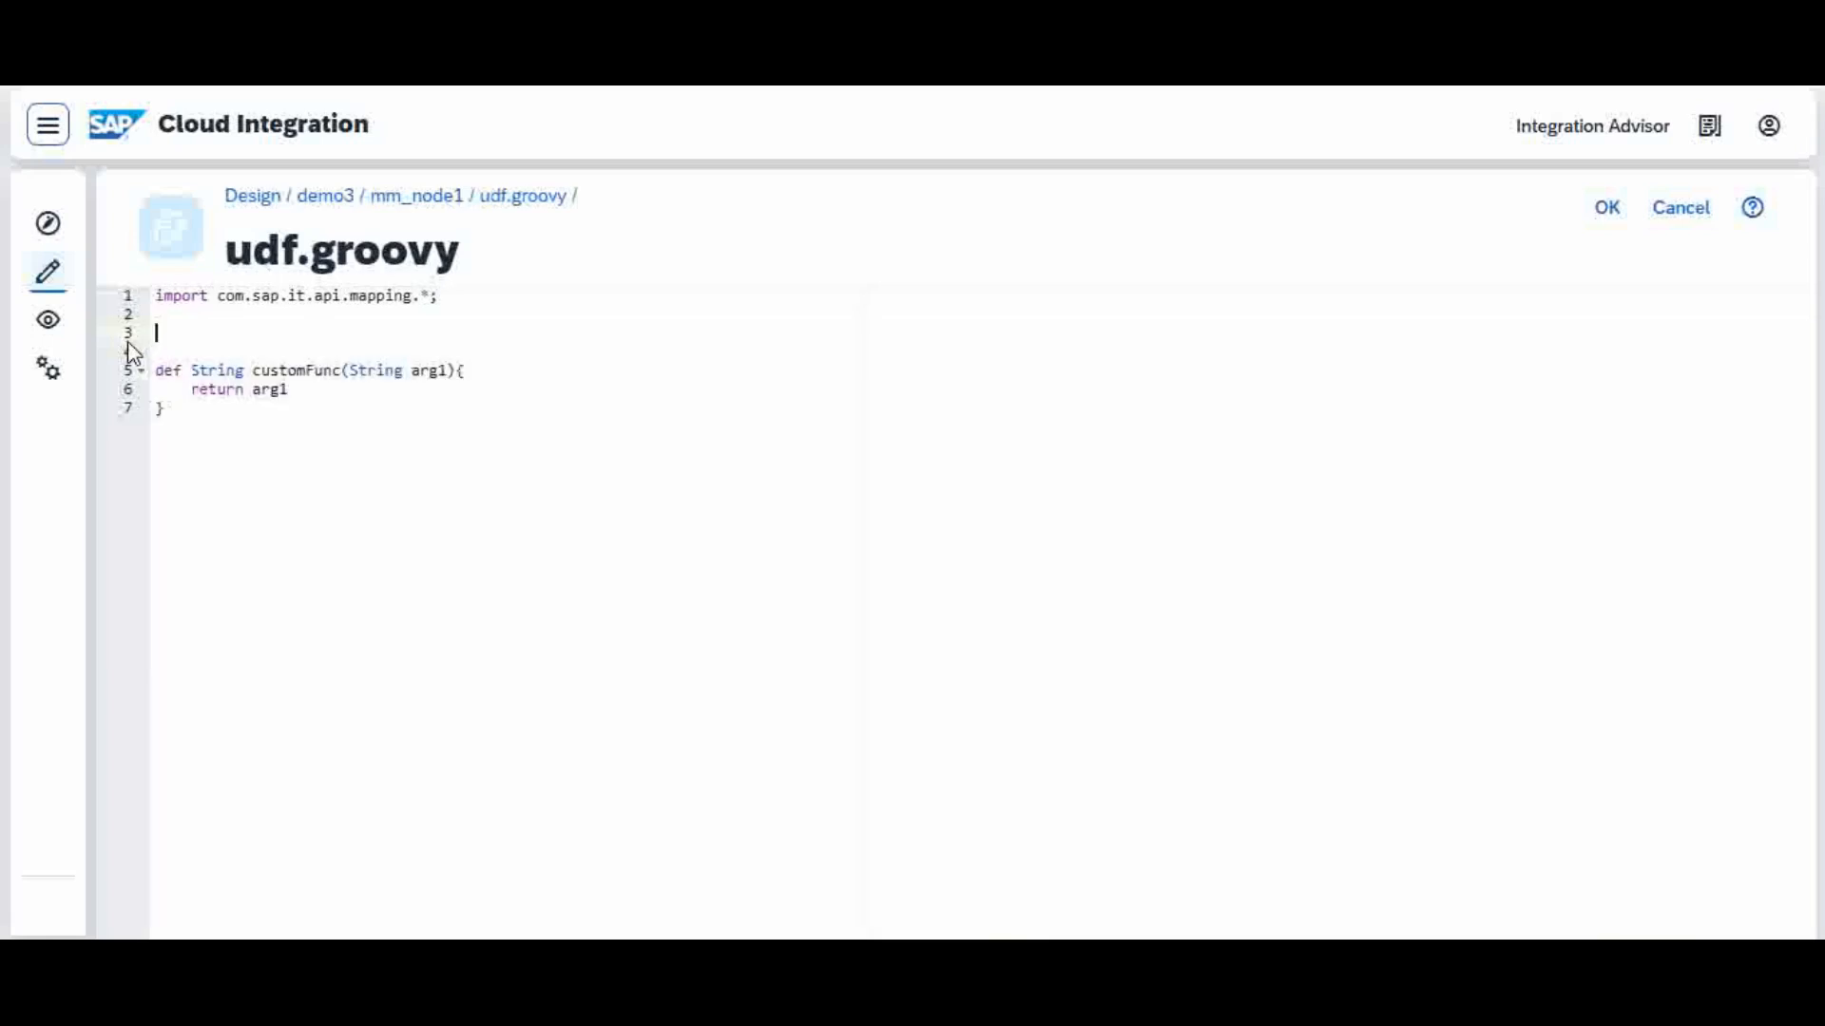
pyautogui.press('Delete')
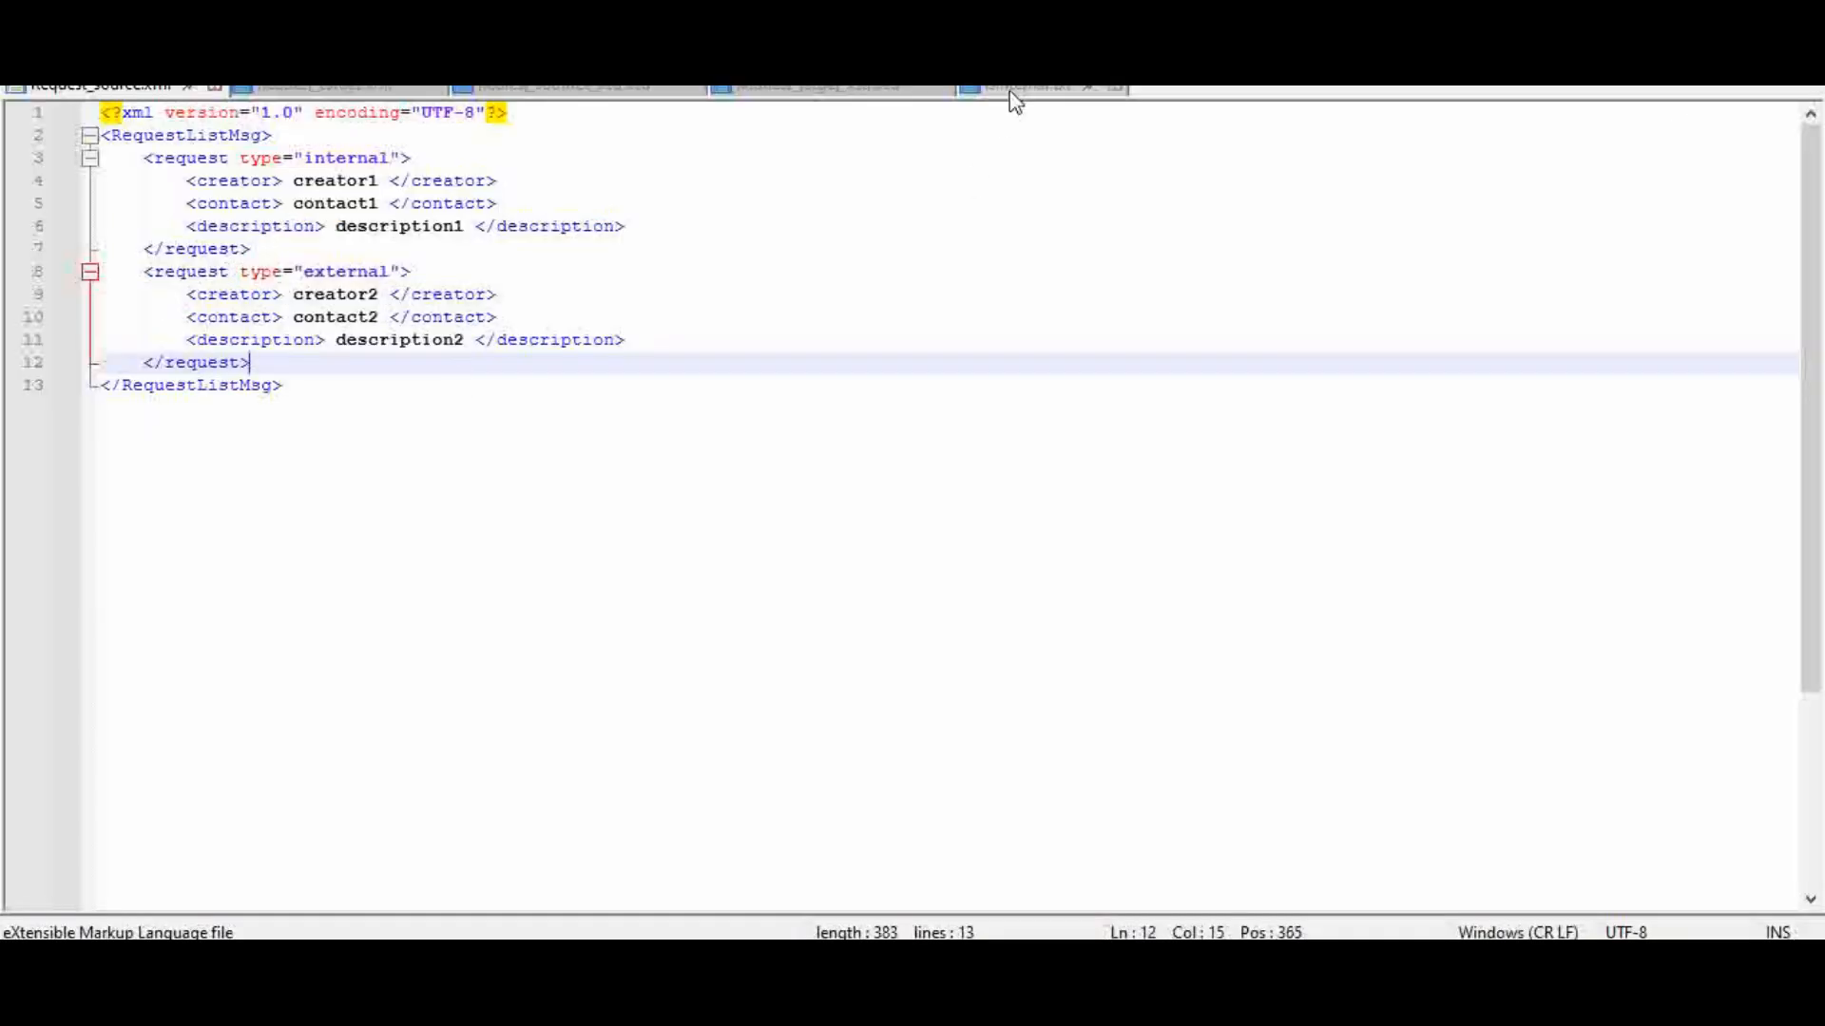
# Step: Switch to the text editor, copy the whole boolean customFunc code from the isInternal text file, and return to udf.groovy
pyautogui.click(1012, 88)
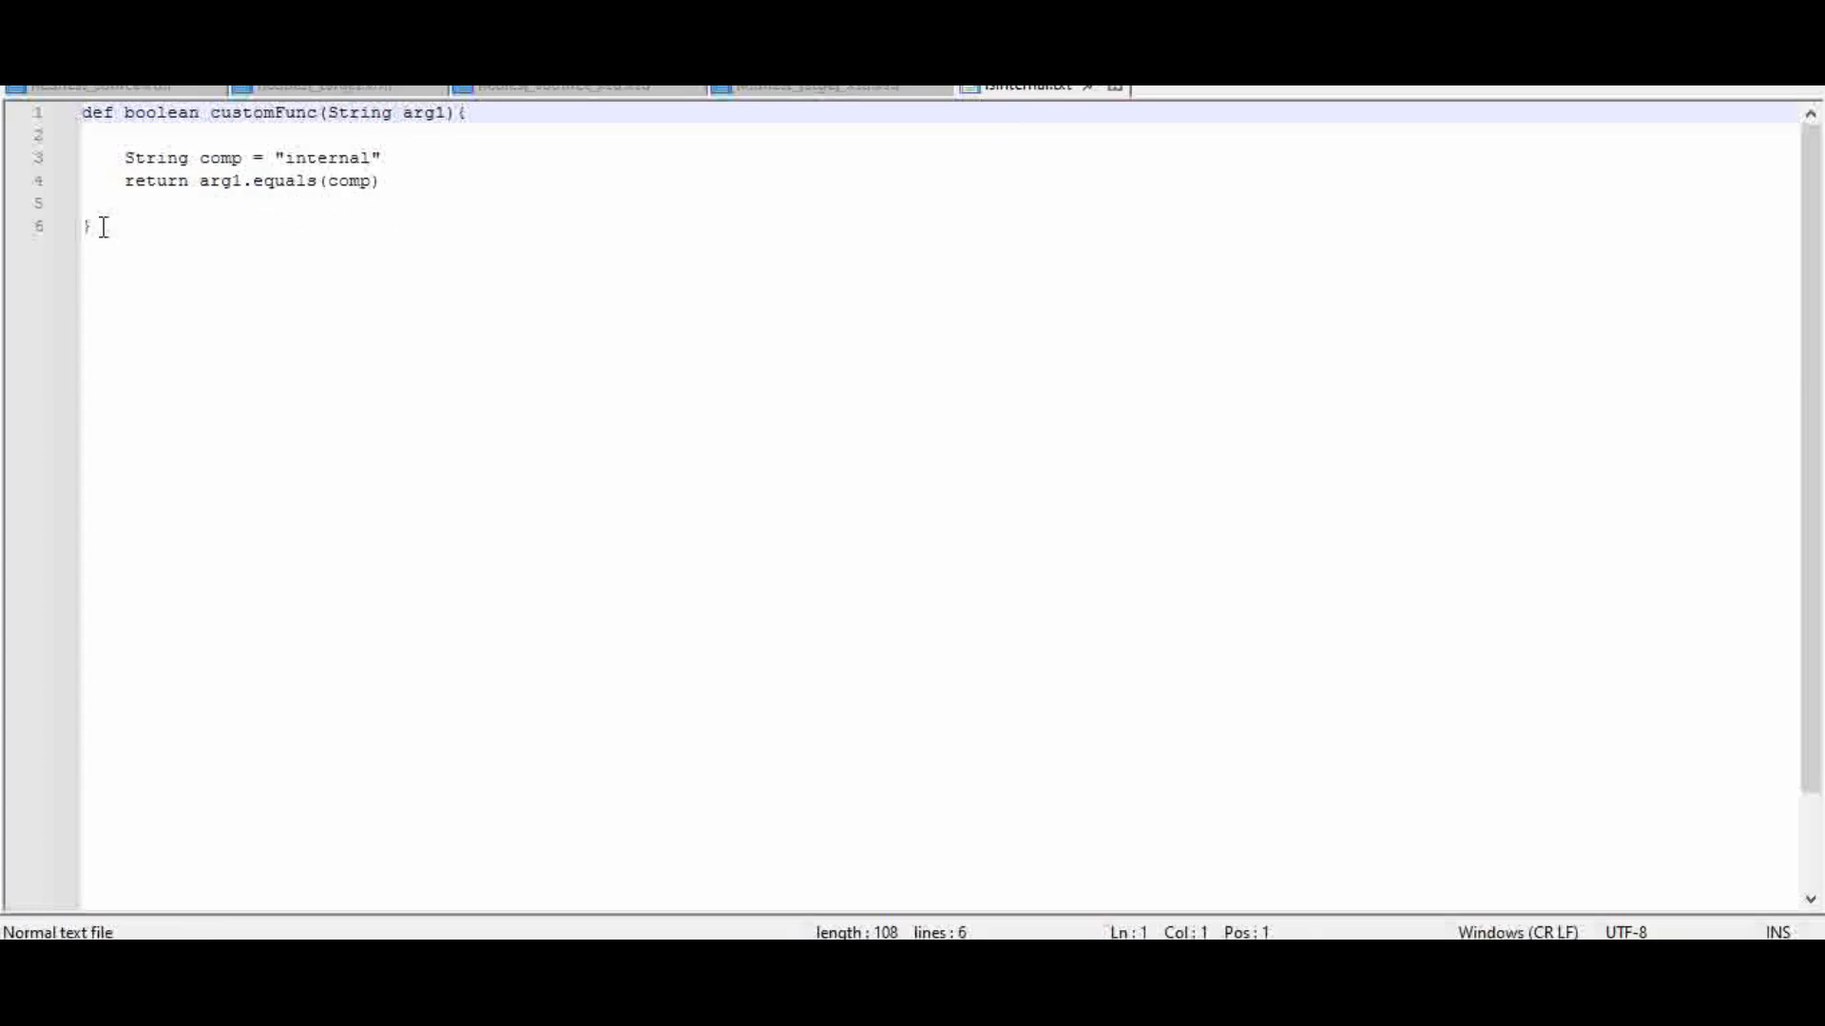
pyautogui.moveTo(102, 226); pyautogui.dragTo(57, 113)
pyautogui.hotkey('ctrl', 'c')
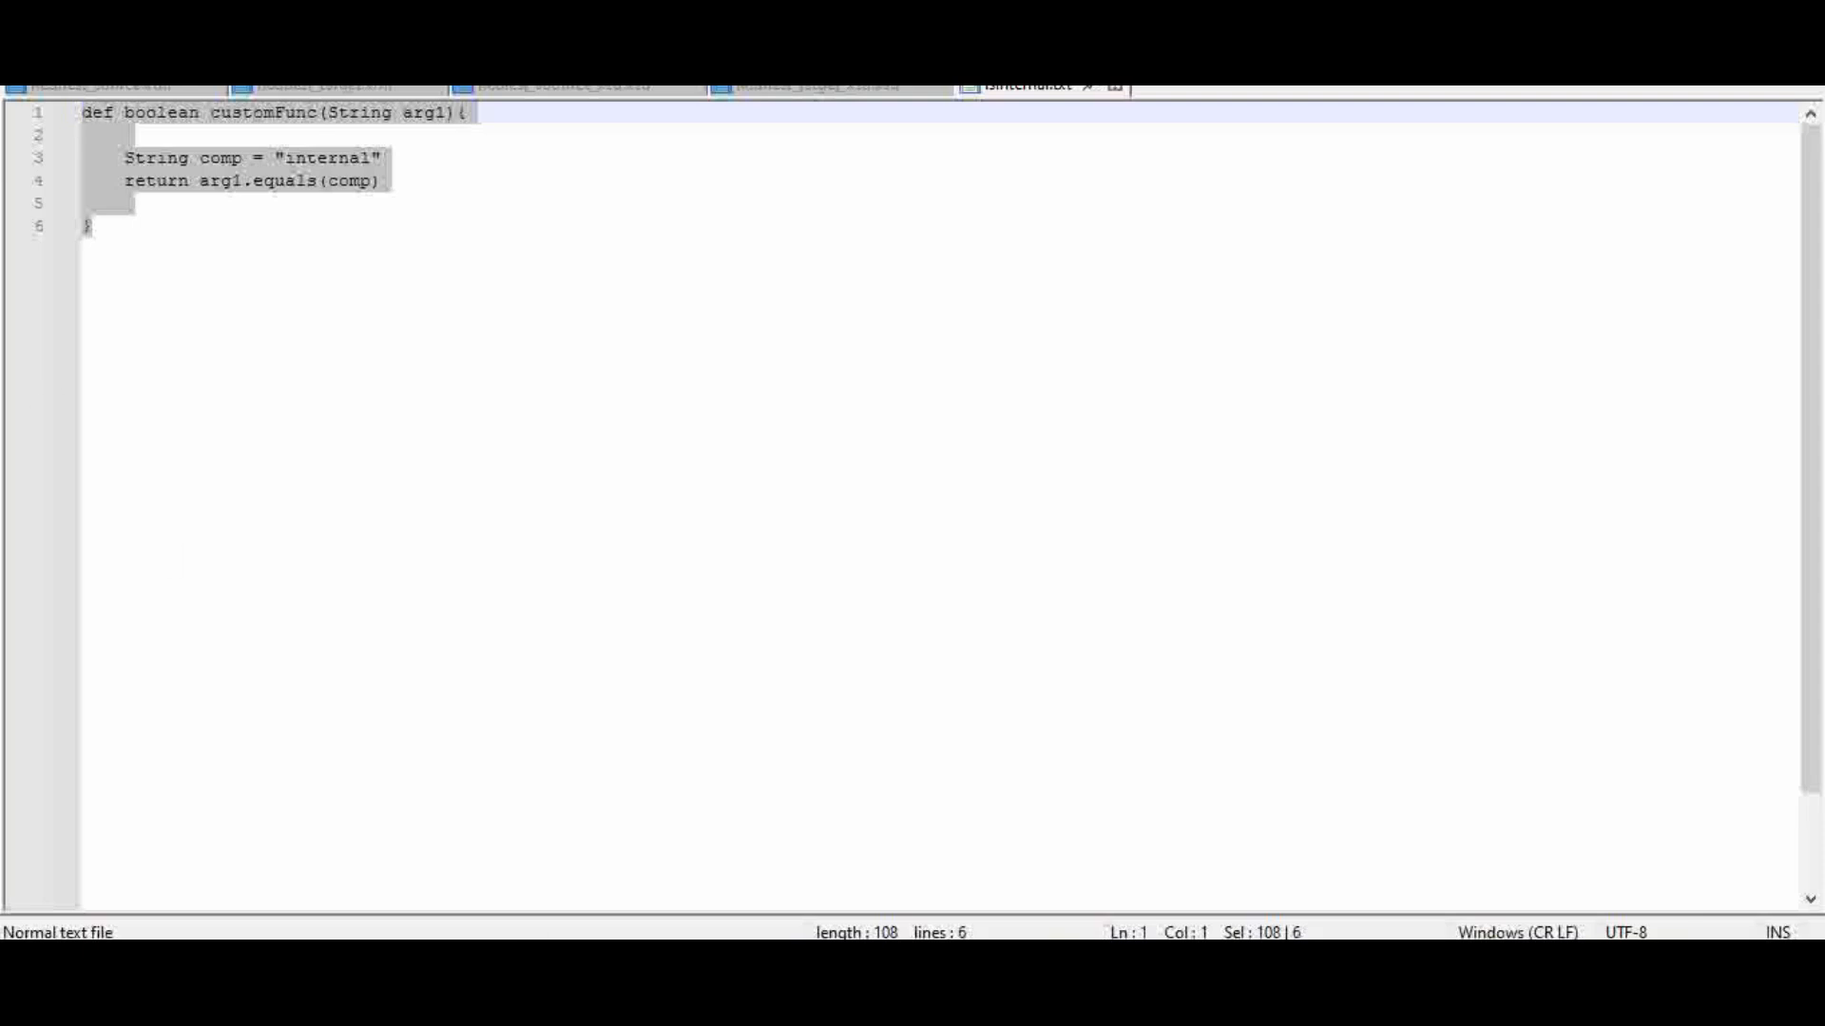
pyautogui.click(1009, 964)
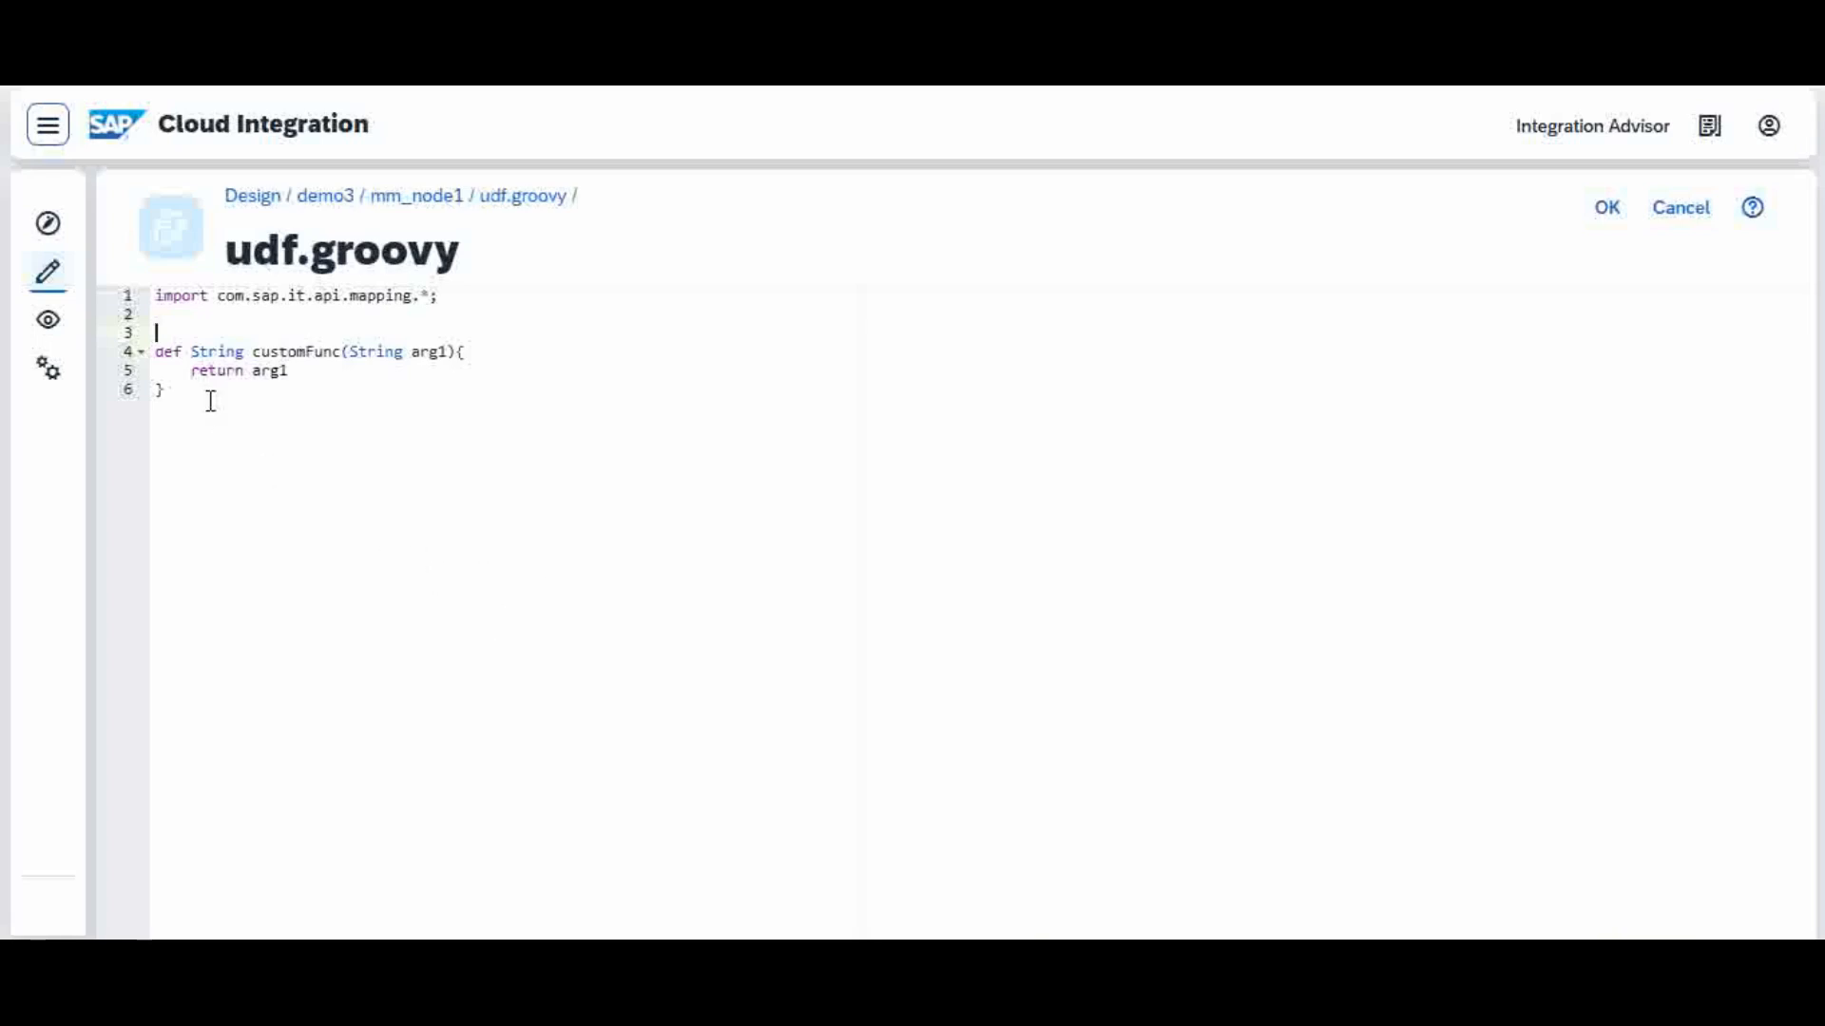
# Step: Replace the default customFunc in udf.groovy with the copied boolean function comparing arg1 to "internal", and accept the script
pyautogui.moveTo(157, 390); pyautogui.dragTo(155, 348)
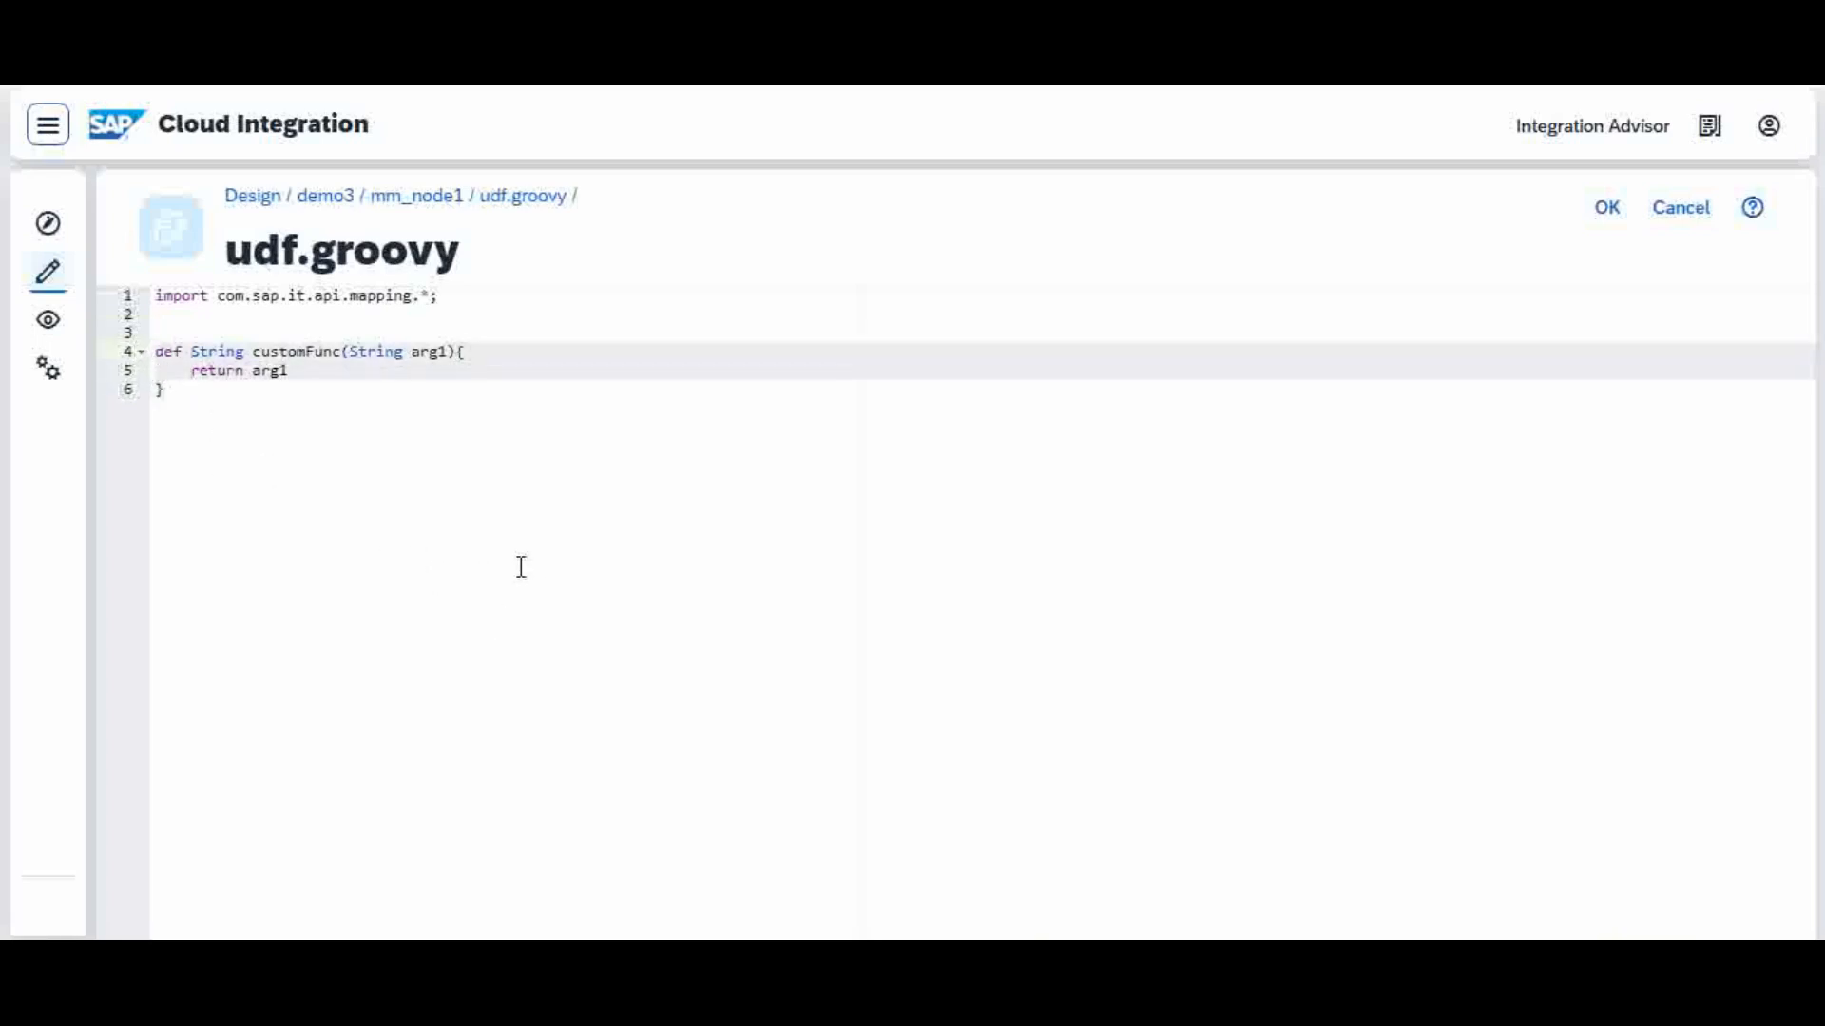
pyautogui.hotkey('ctrl', 'v')
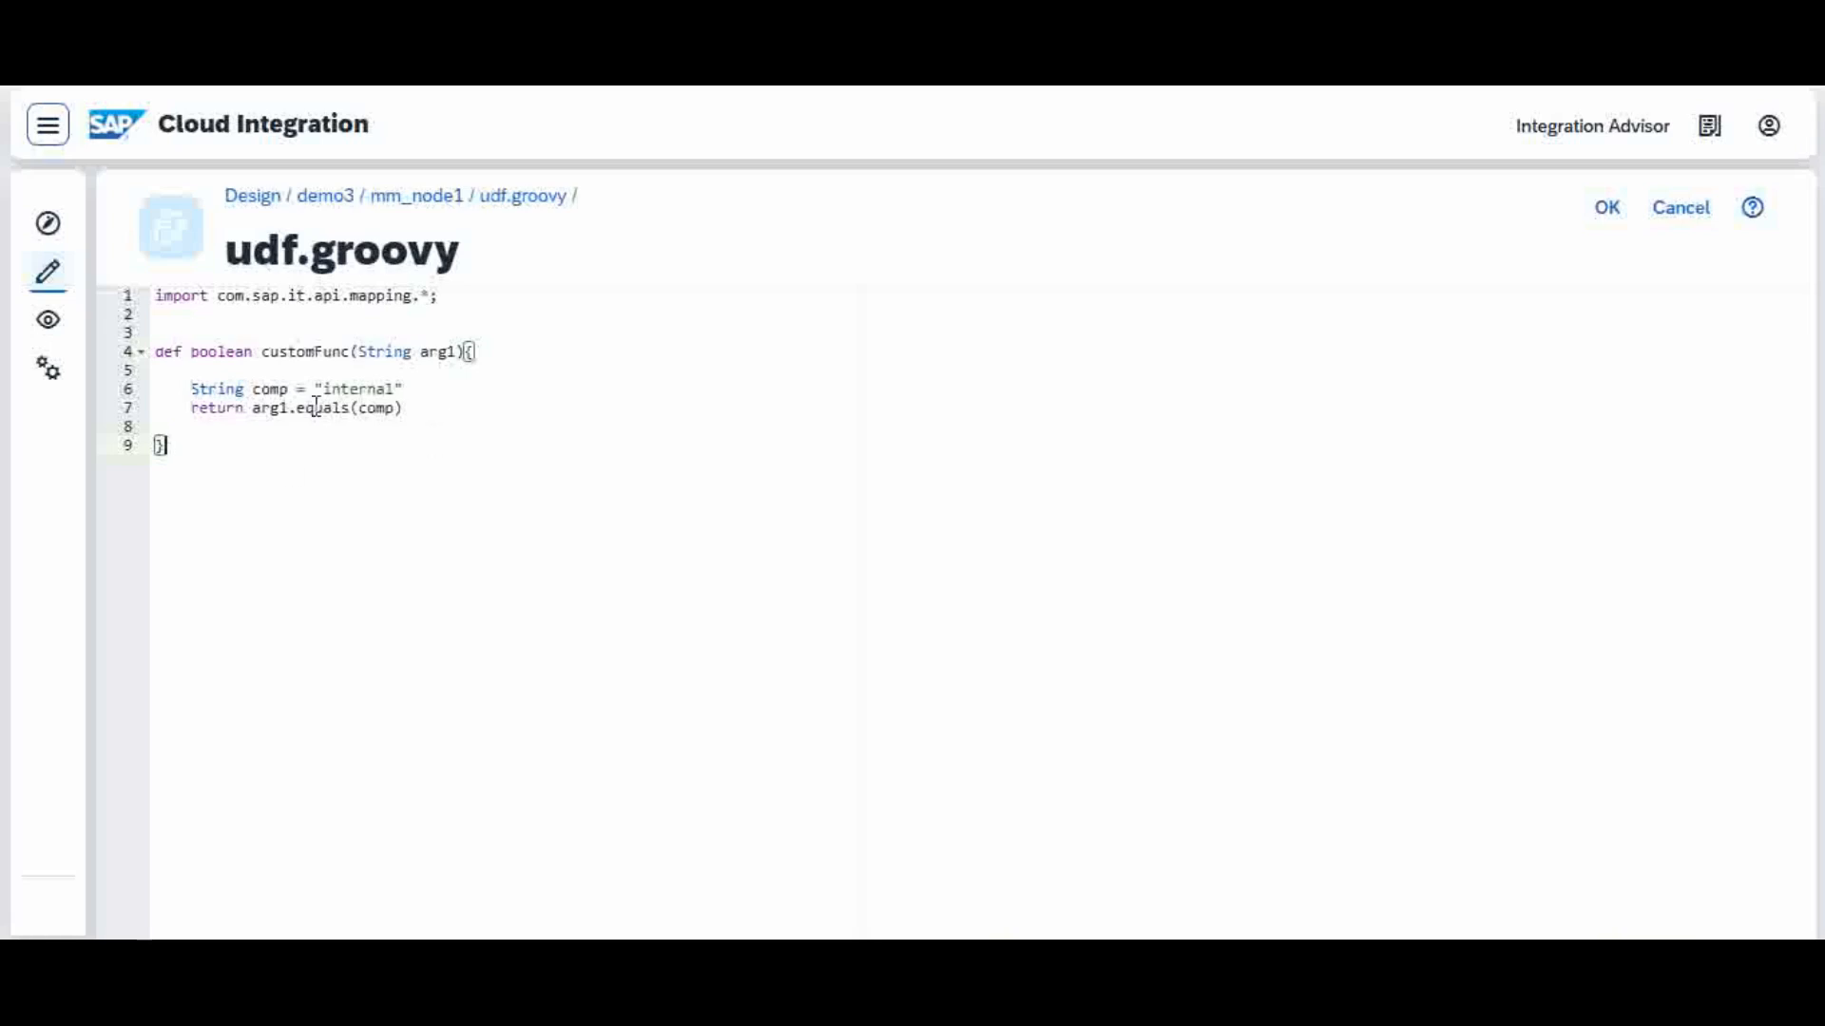
pyautogui.click(1608, 211)
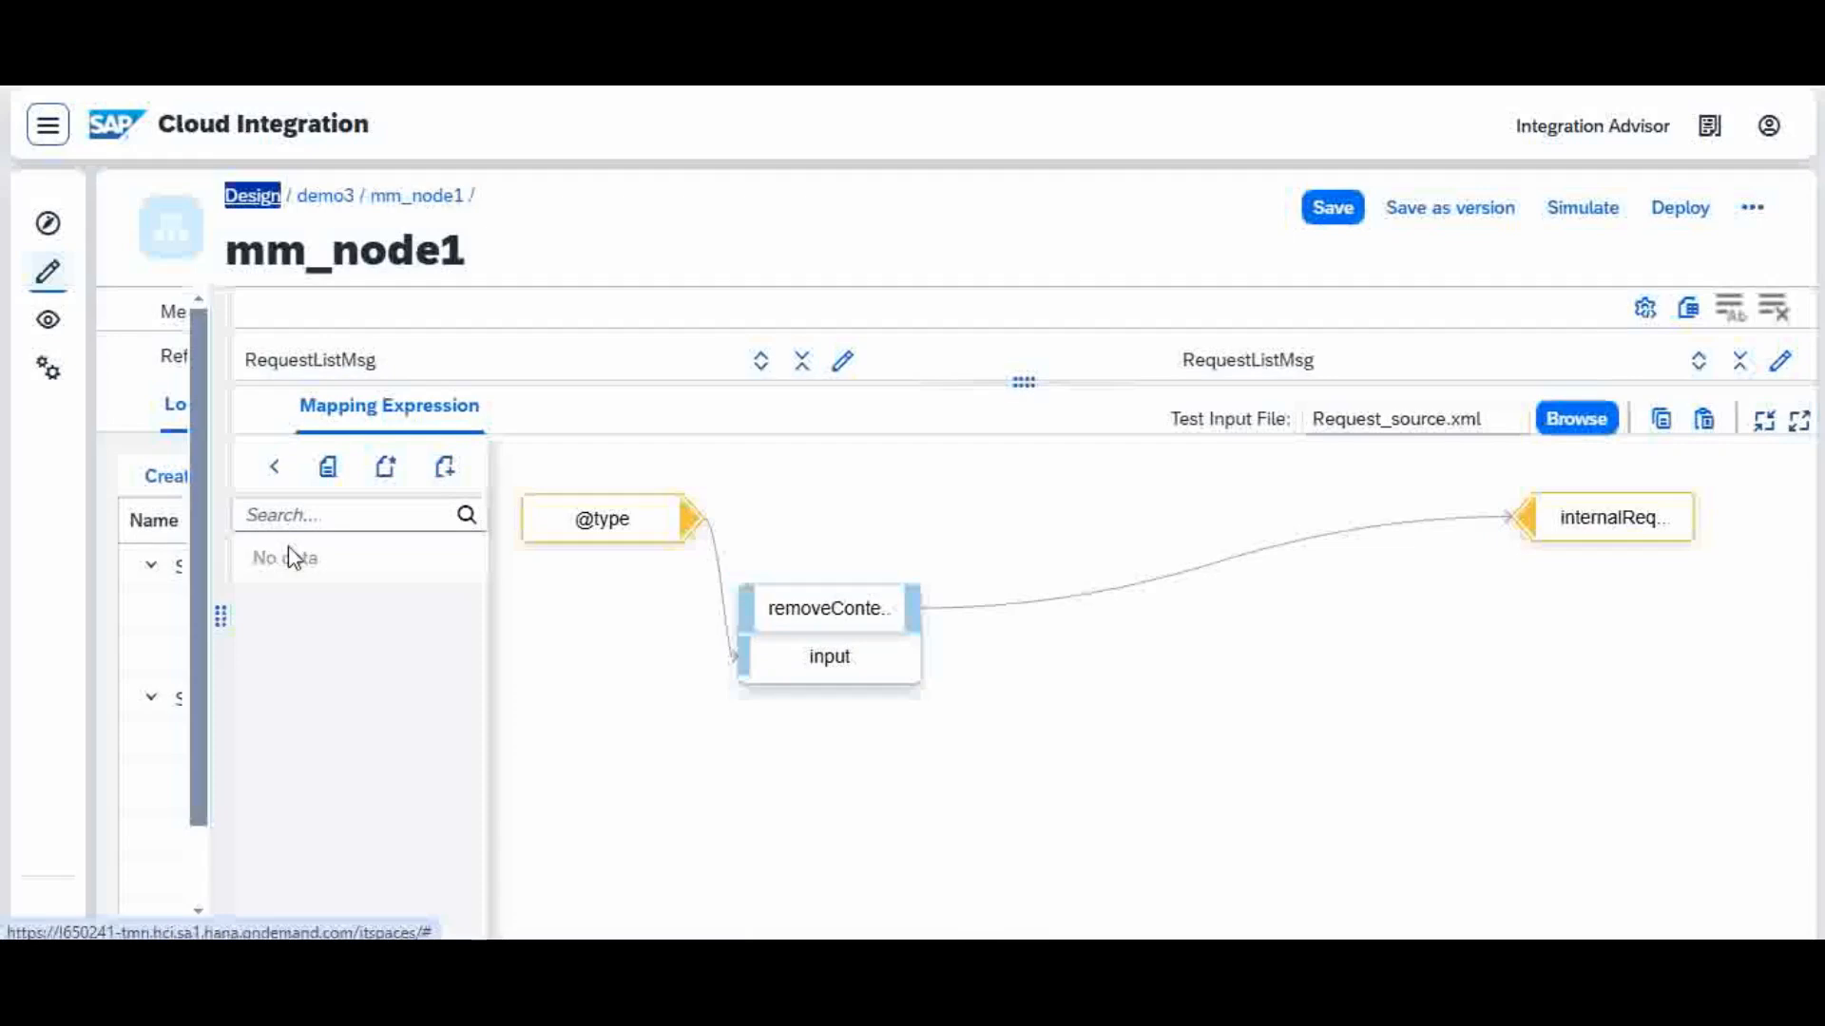
# Step: Return to the function categories, enlarge the expression area, and open the custom udf script to check its functions
pyautogui.click(283, 483)
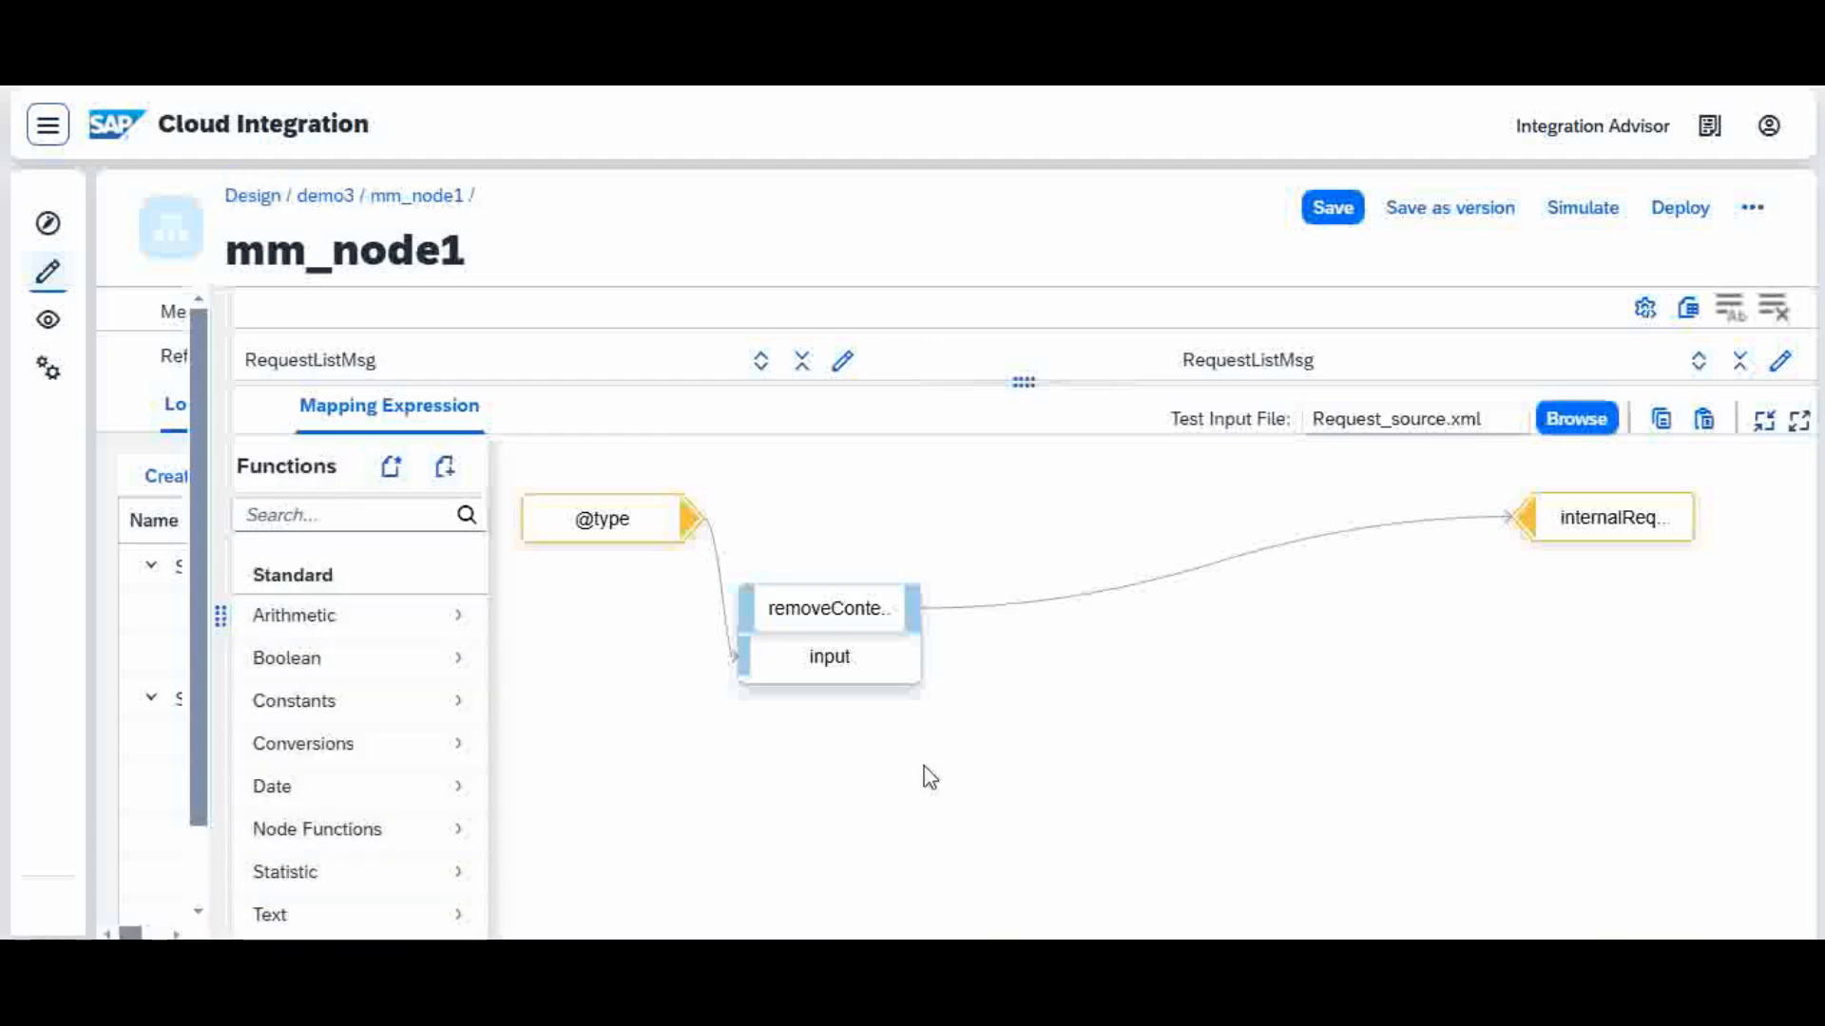
pyautogui.moveTo(856, 383); pyautogui.dragTo(901, 304)
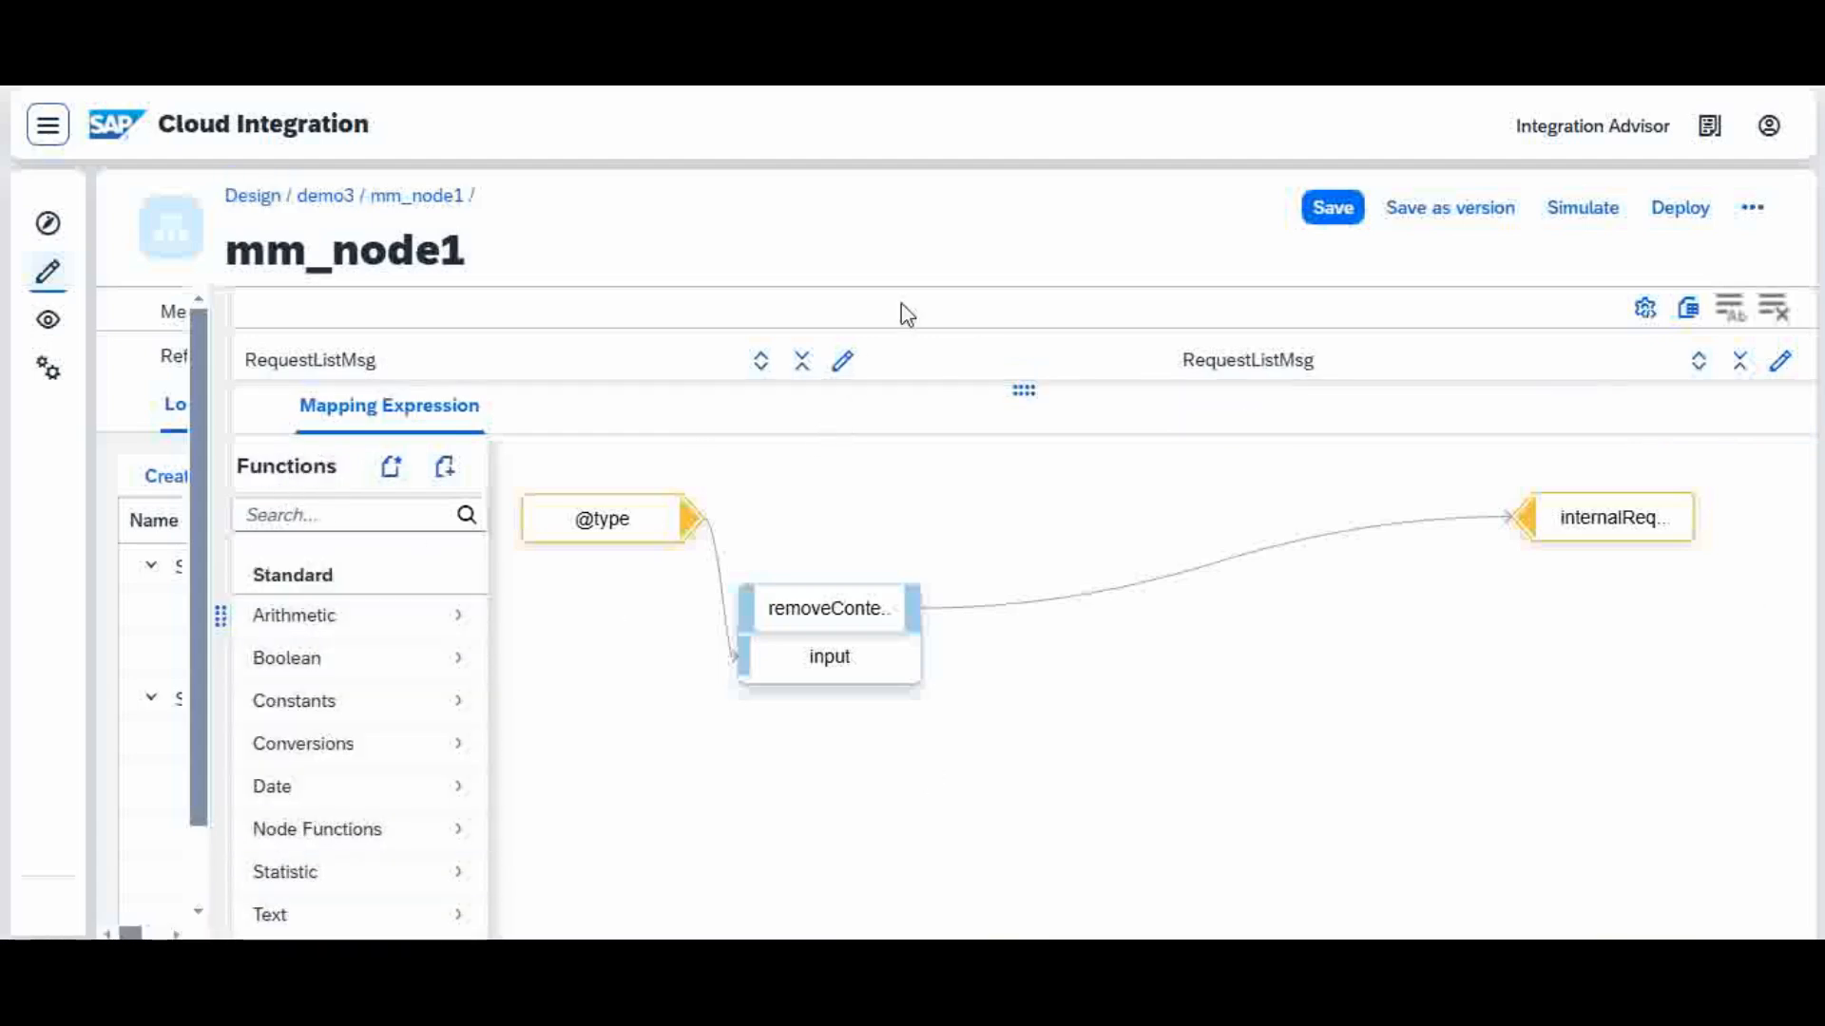
pyautogui.scroll(-1, 358, 903)
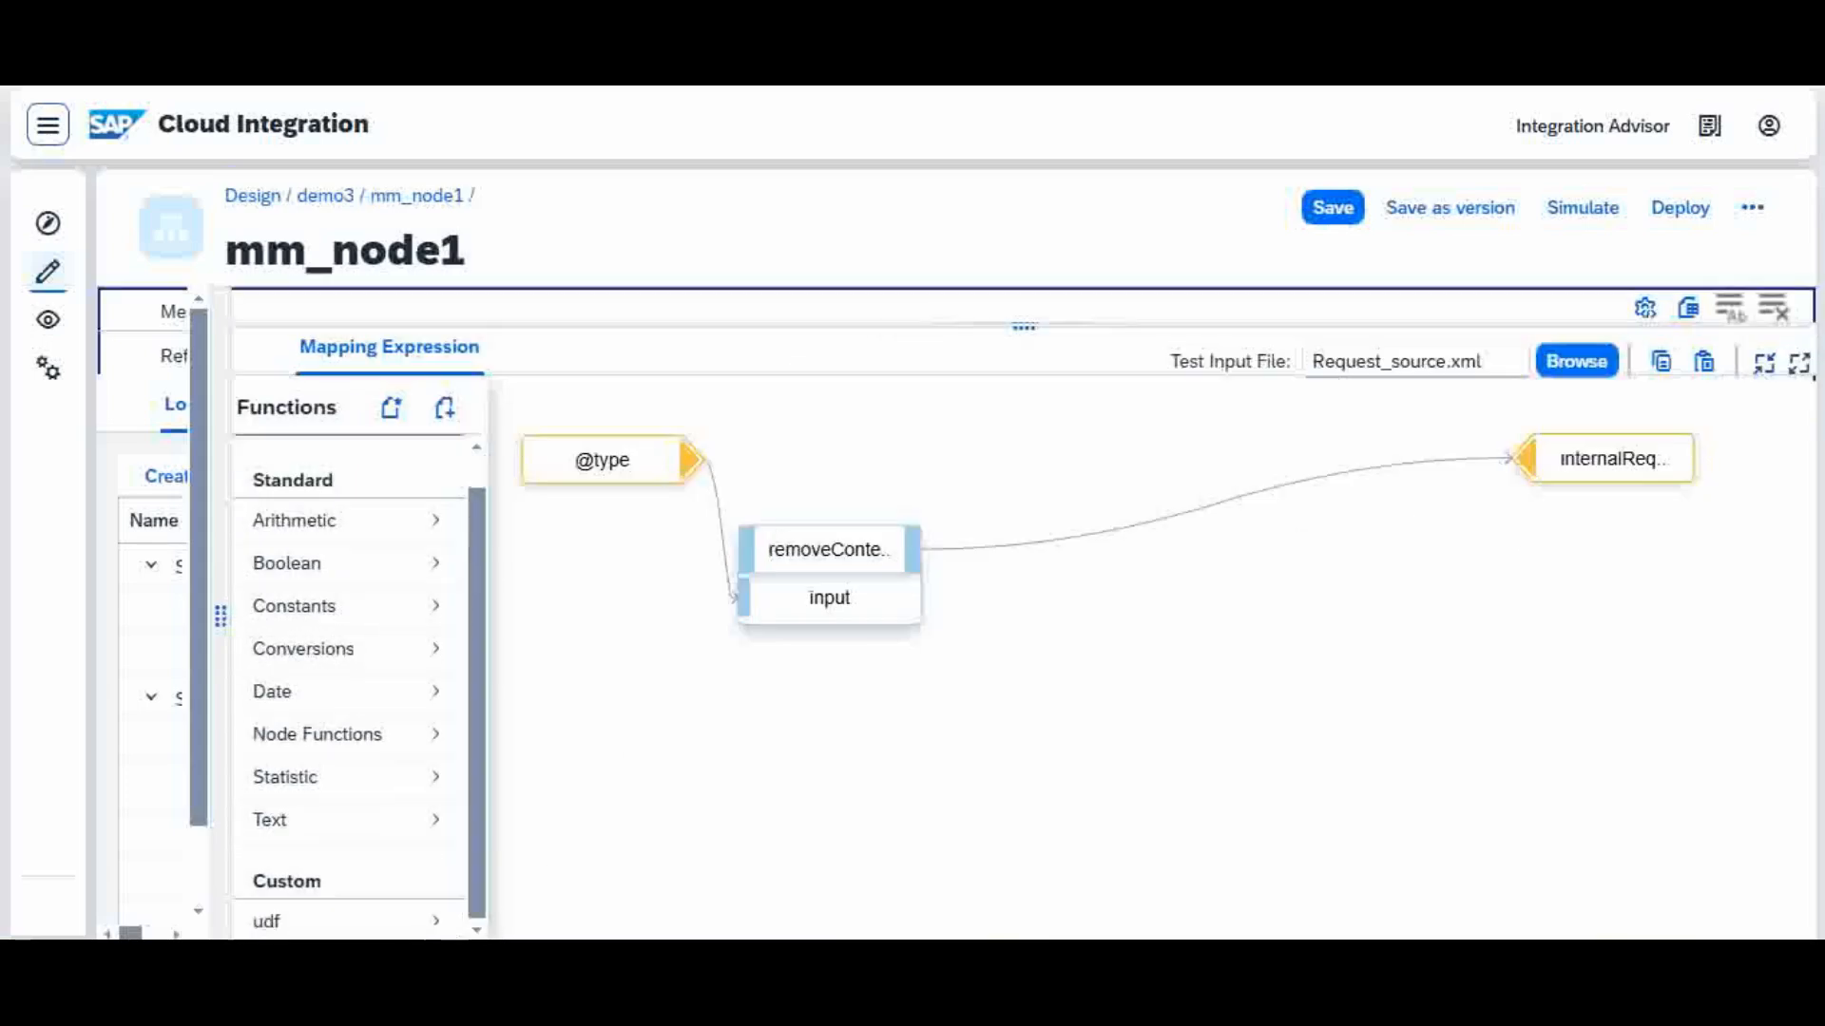
pyautogui.click(357, 930)
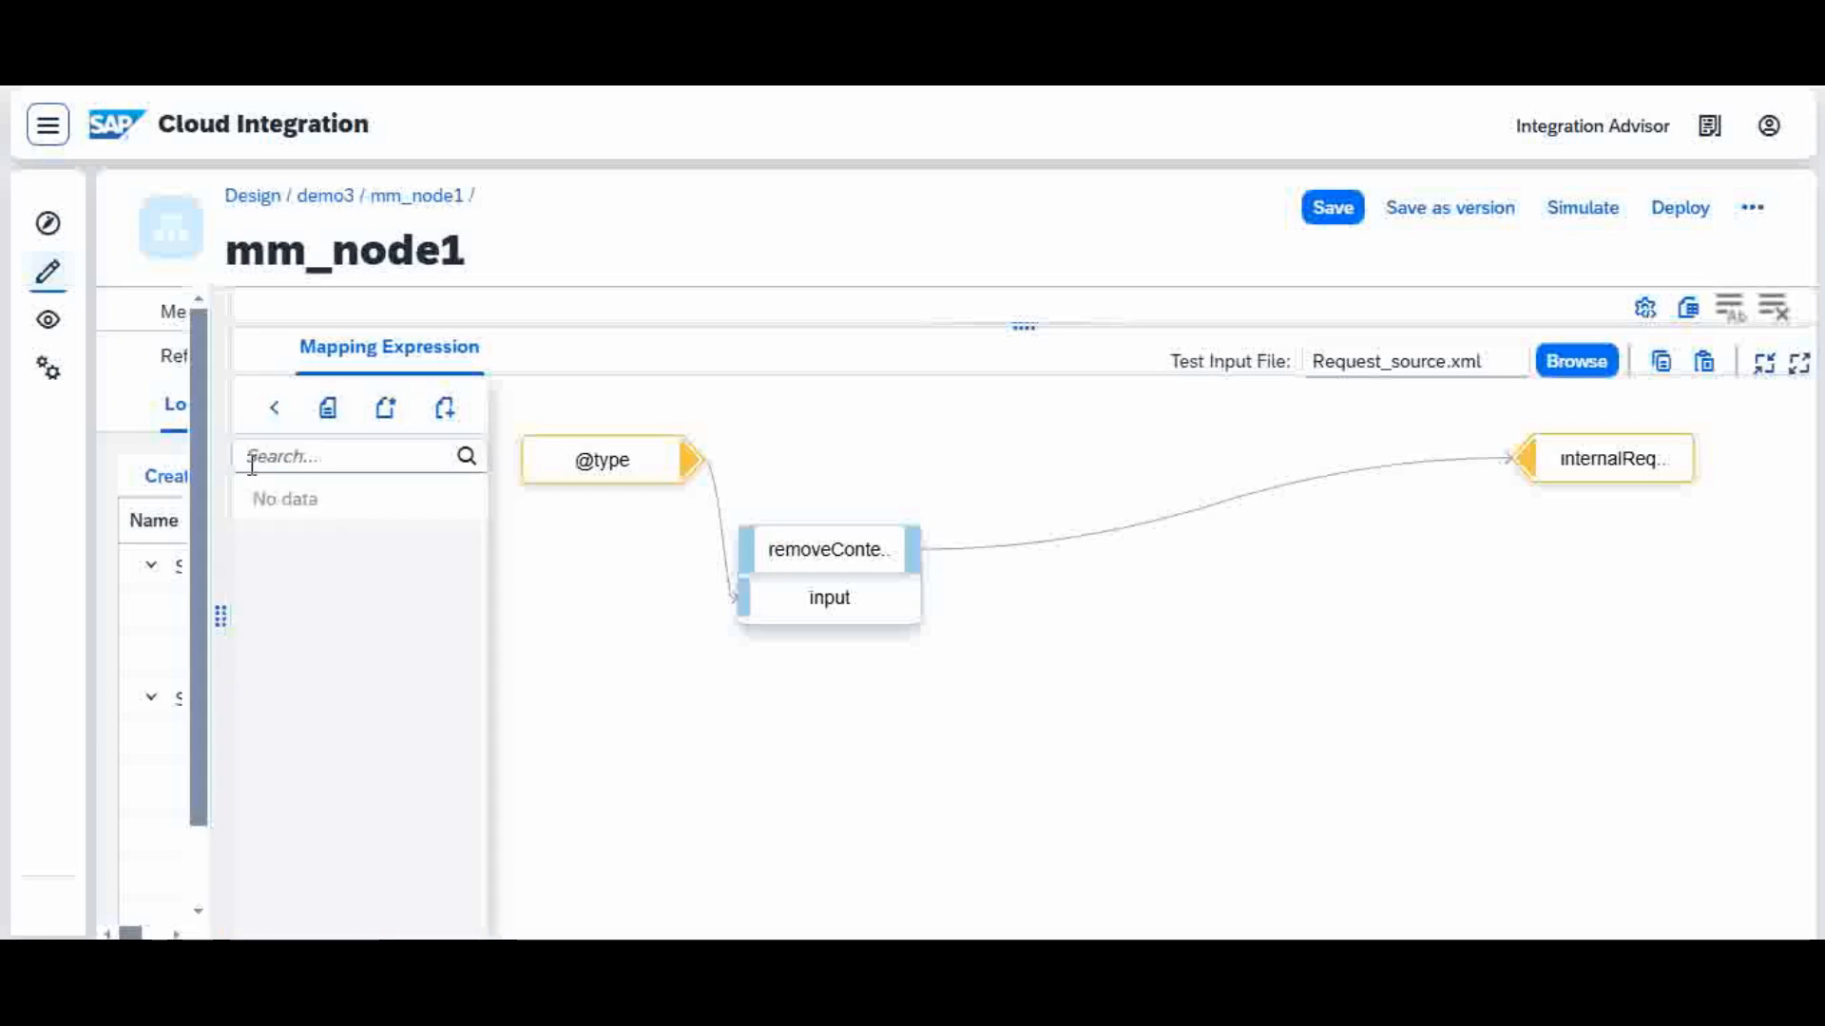
# Step: Rename the customFunc function in udf.groovy to isInternal, accept the script, and save the mapping
pyautogui.click(327, 409)
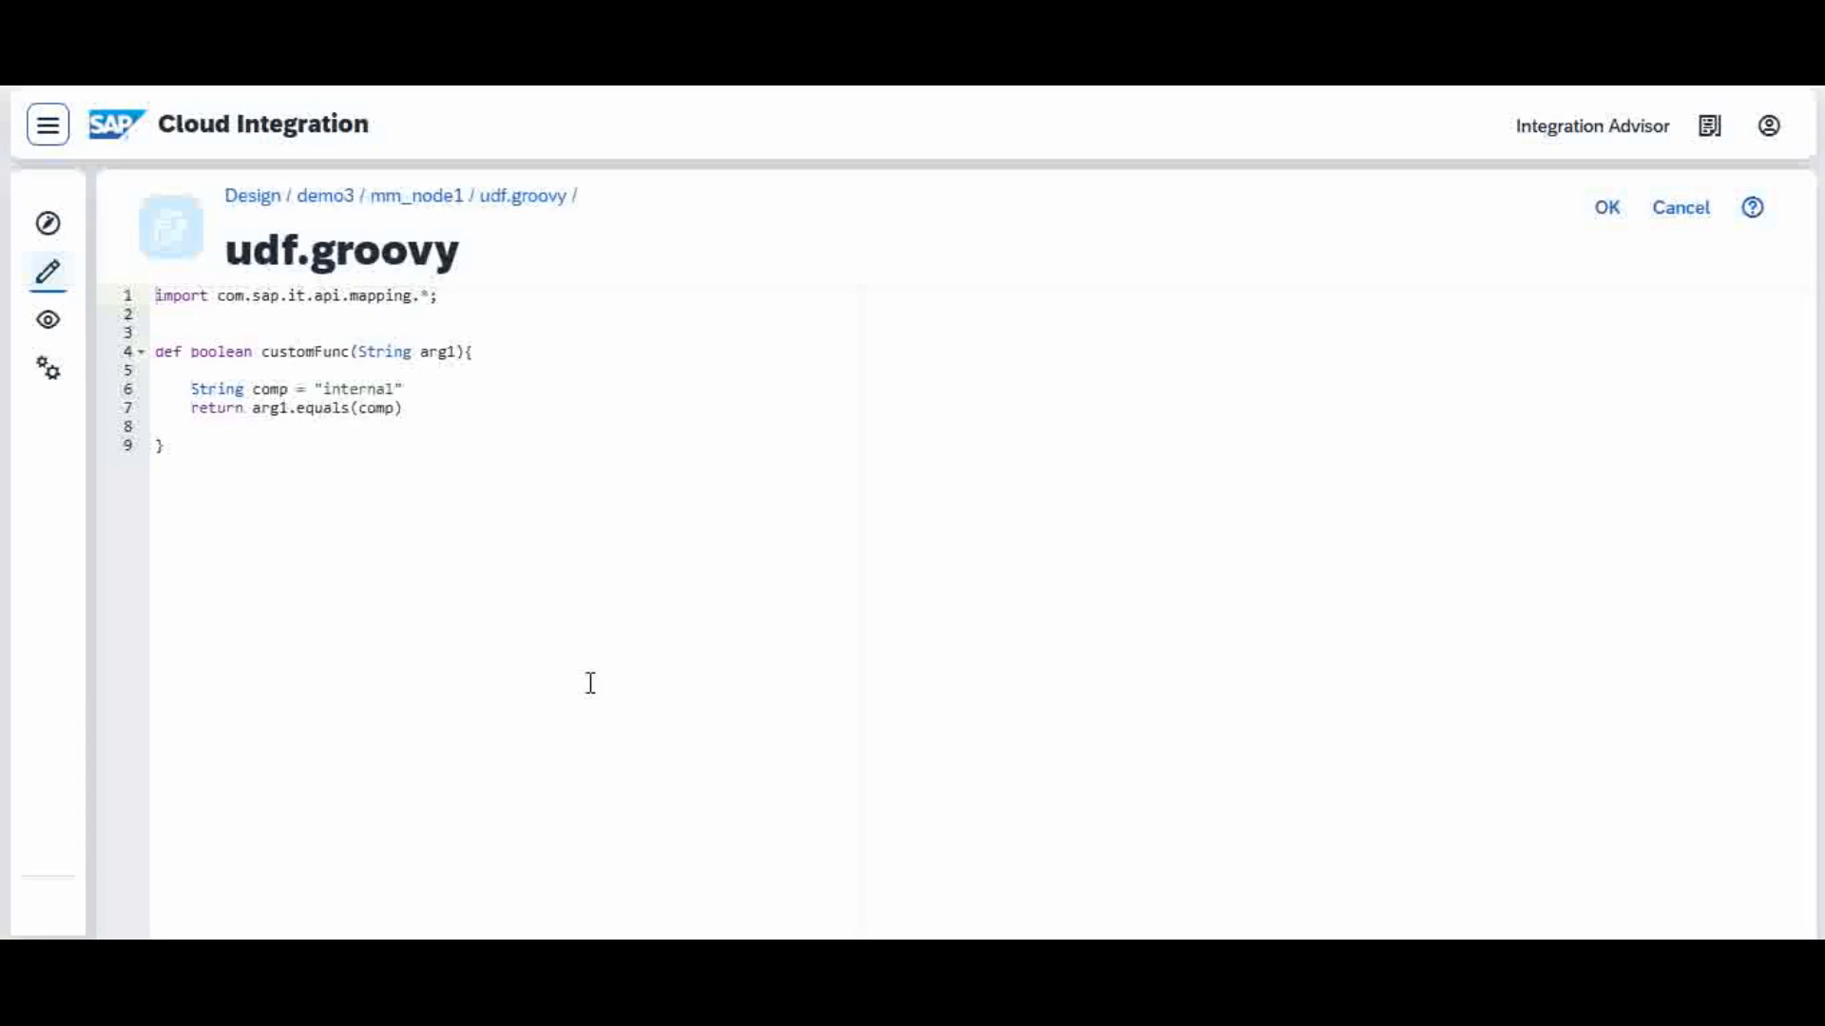
pyautogui.click(351, 354)
pyautogui.press('BackSpace')
pyautogui.press('BackSpace')
pyautogui.press('BackSpace')
pyautogui.press('BackSpace')
pyautogui.press('BackSpace')
pyautogui.press('BackSpace')
pyautogui.press('BackSpace')
pyautogui.press('BackSpace')
pyautogui.press('BackSpace')
pyautogui.press('BackSpace')
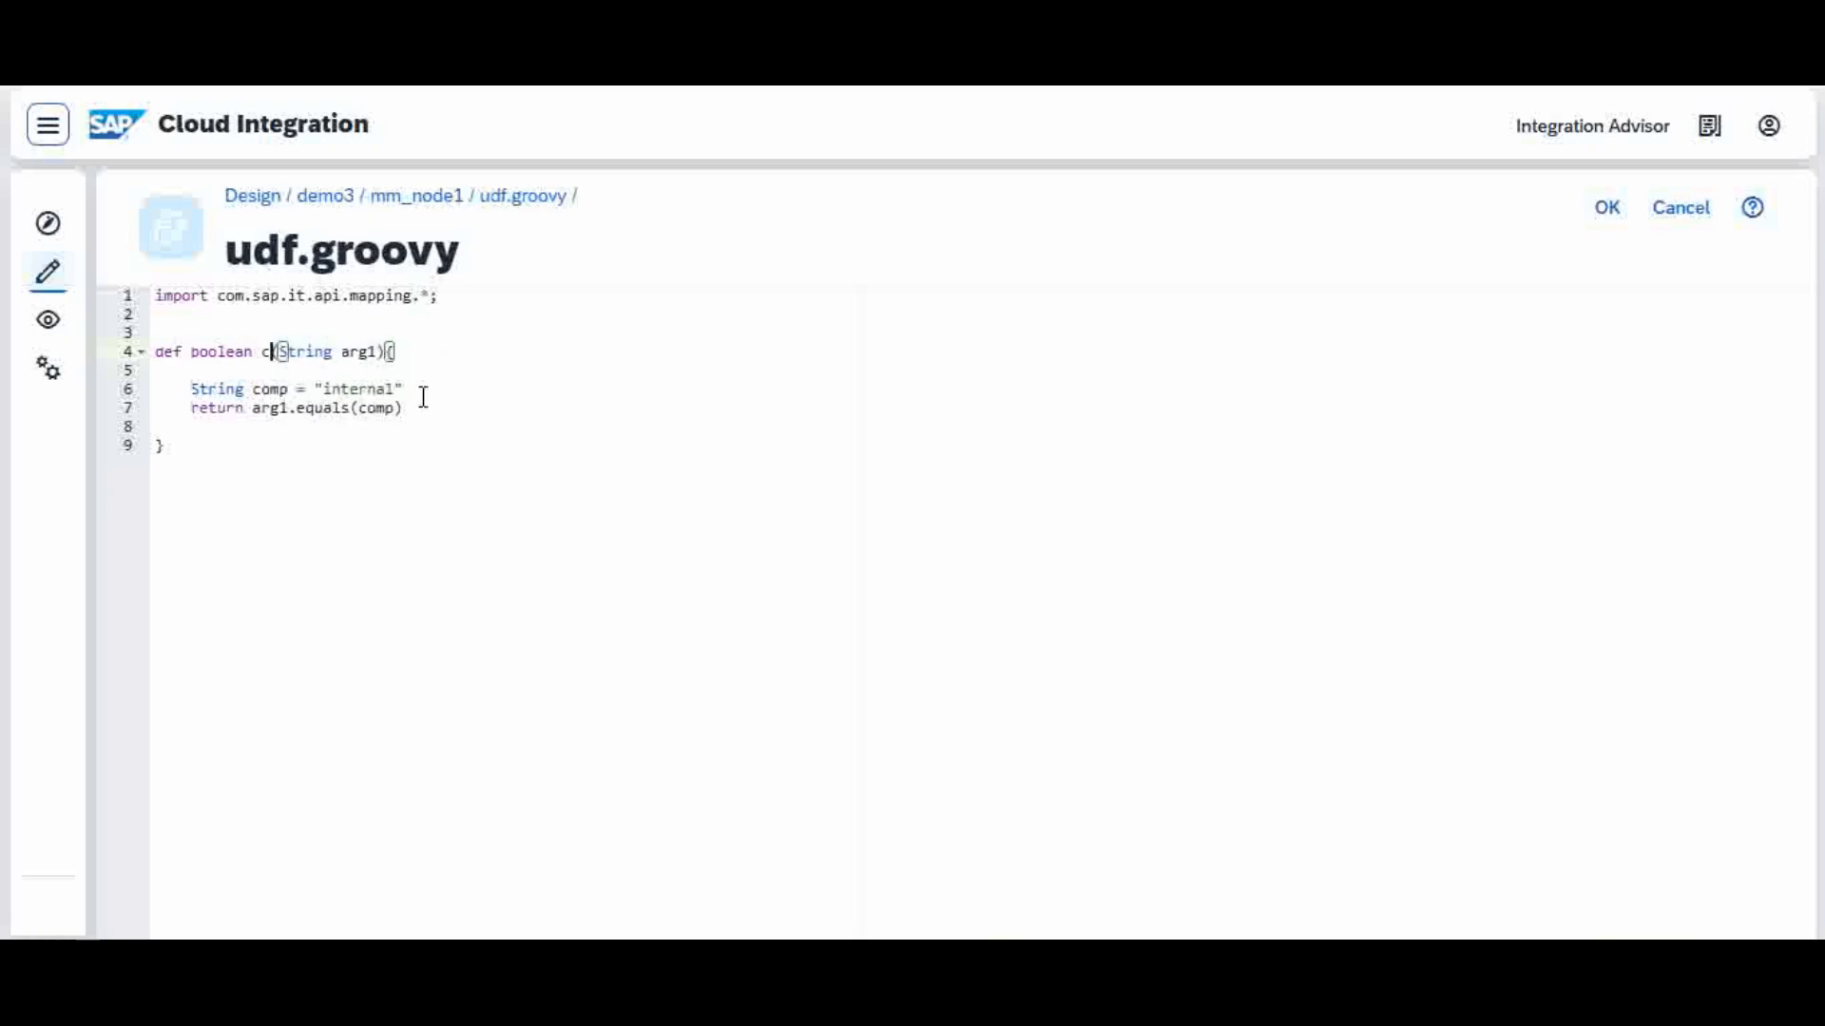
pyautogui.press('BackSpace')
pyautogui.write('is')
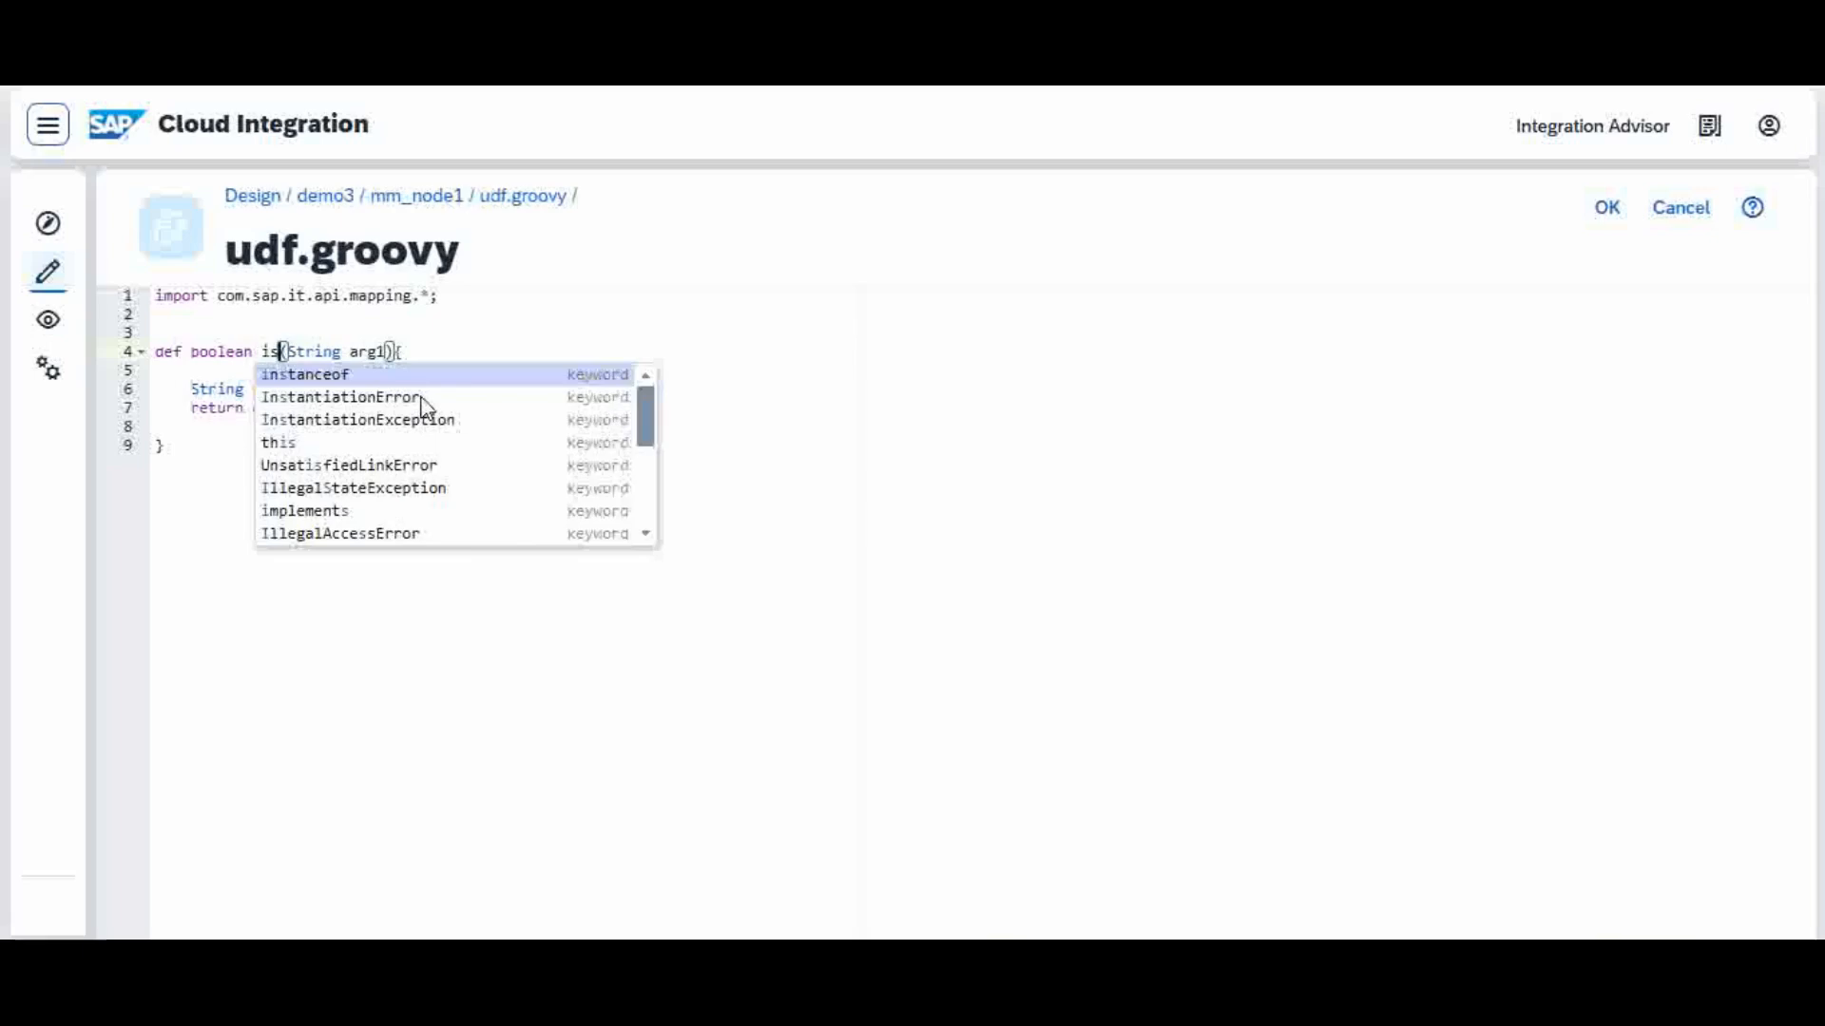
pyautogui.write('Internal')
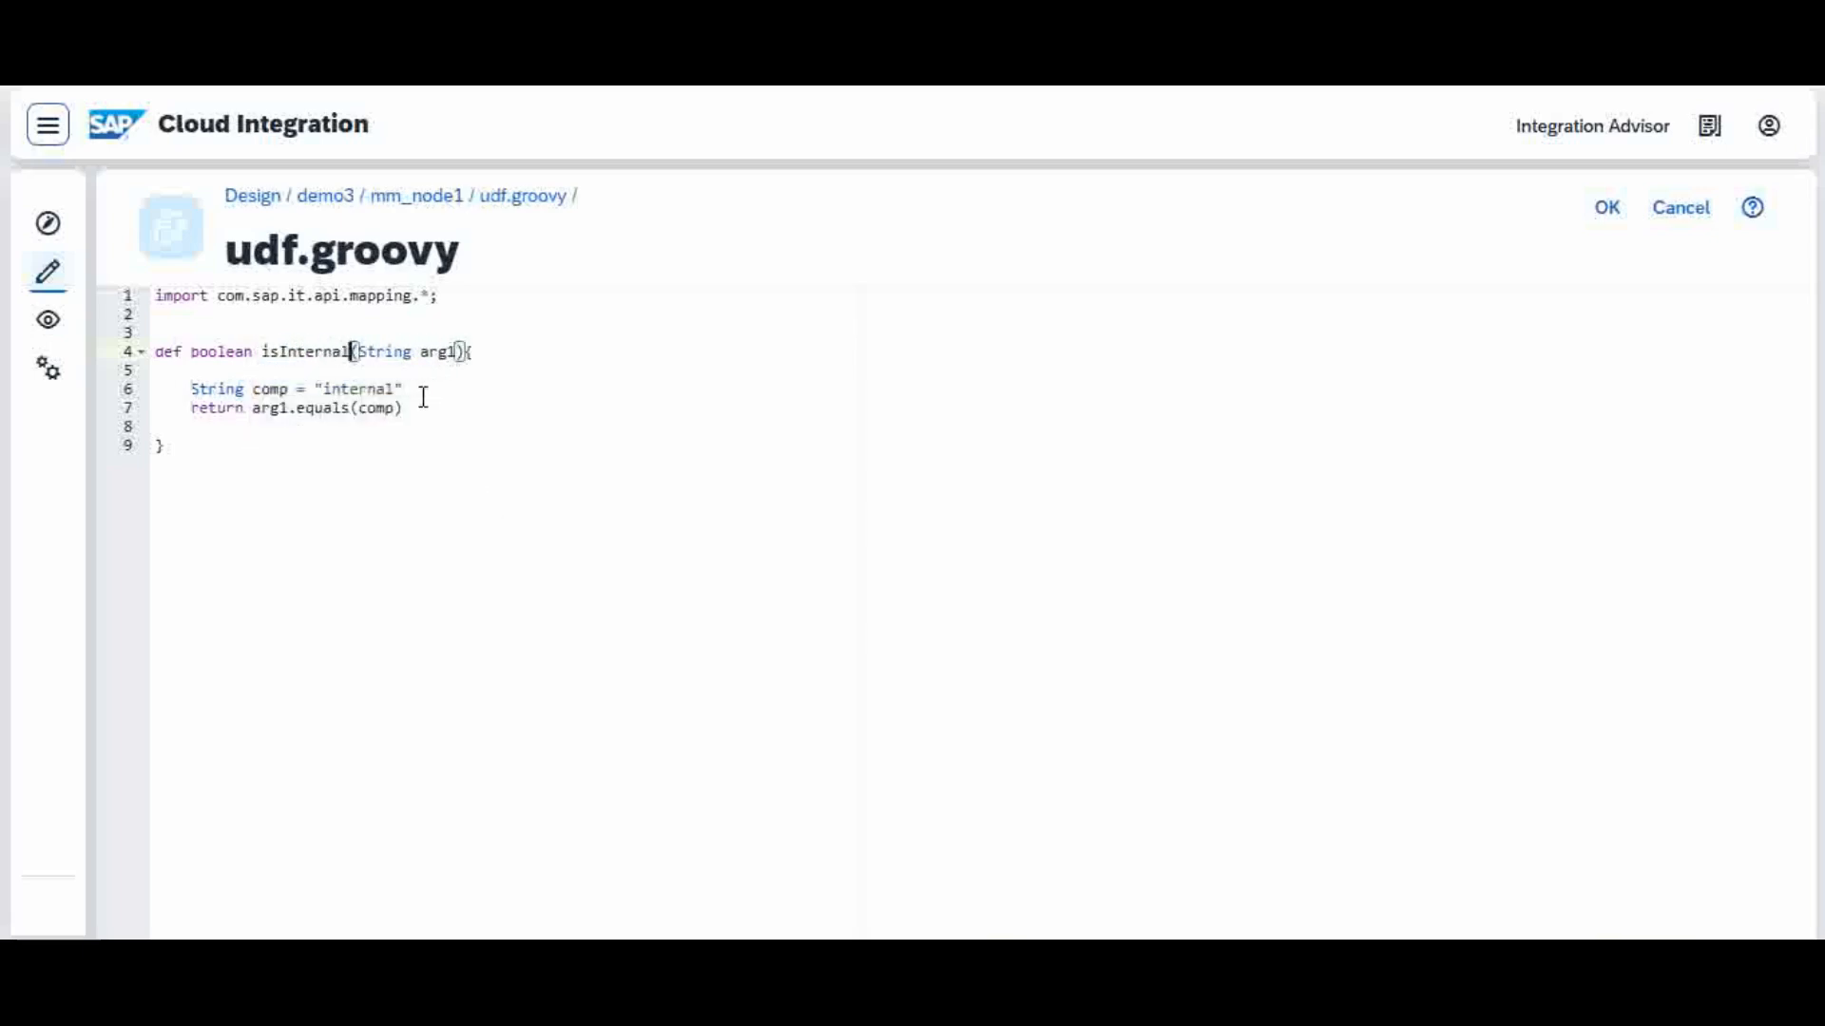
pyautogui.click(481, 525)
pyautogui.click(1607, 210)
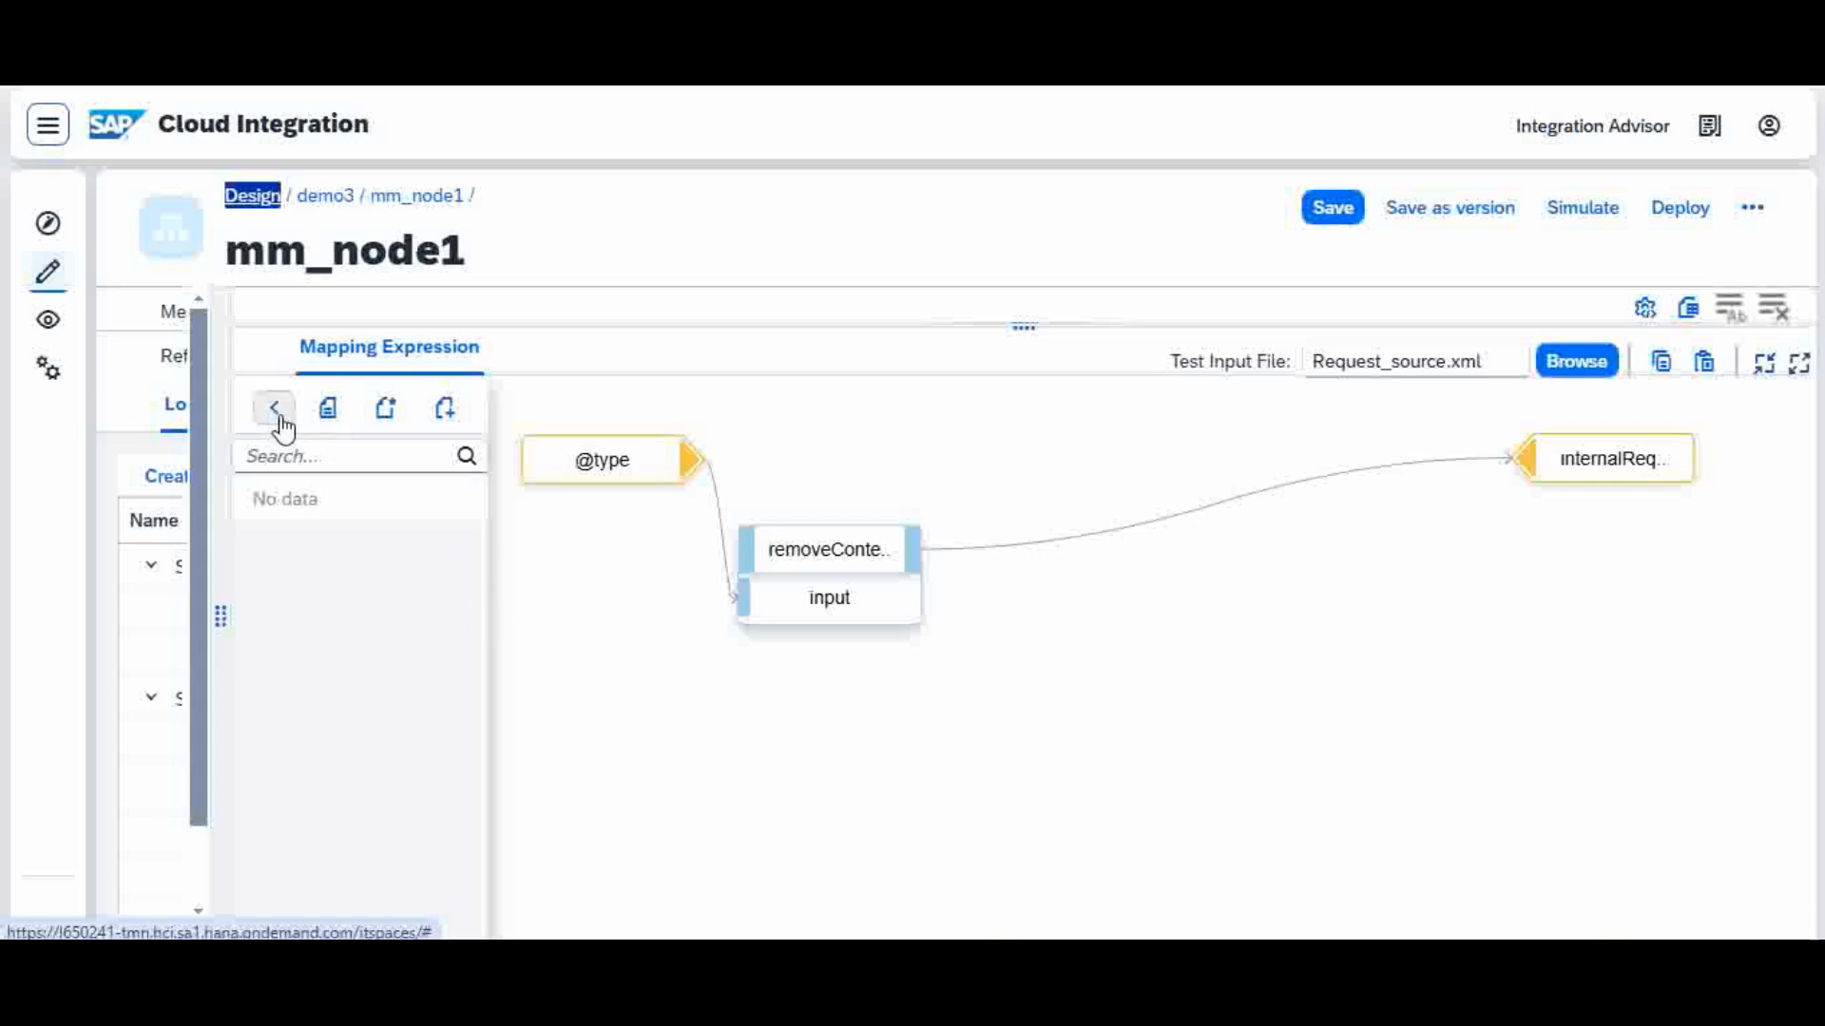
pyautogui.click(1334, 217)
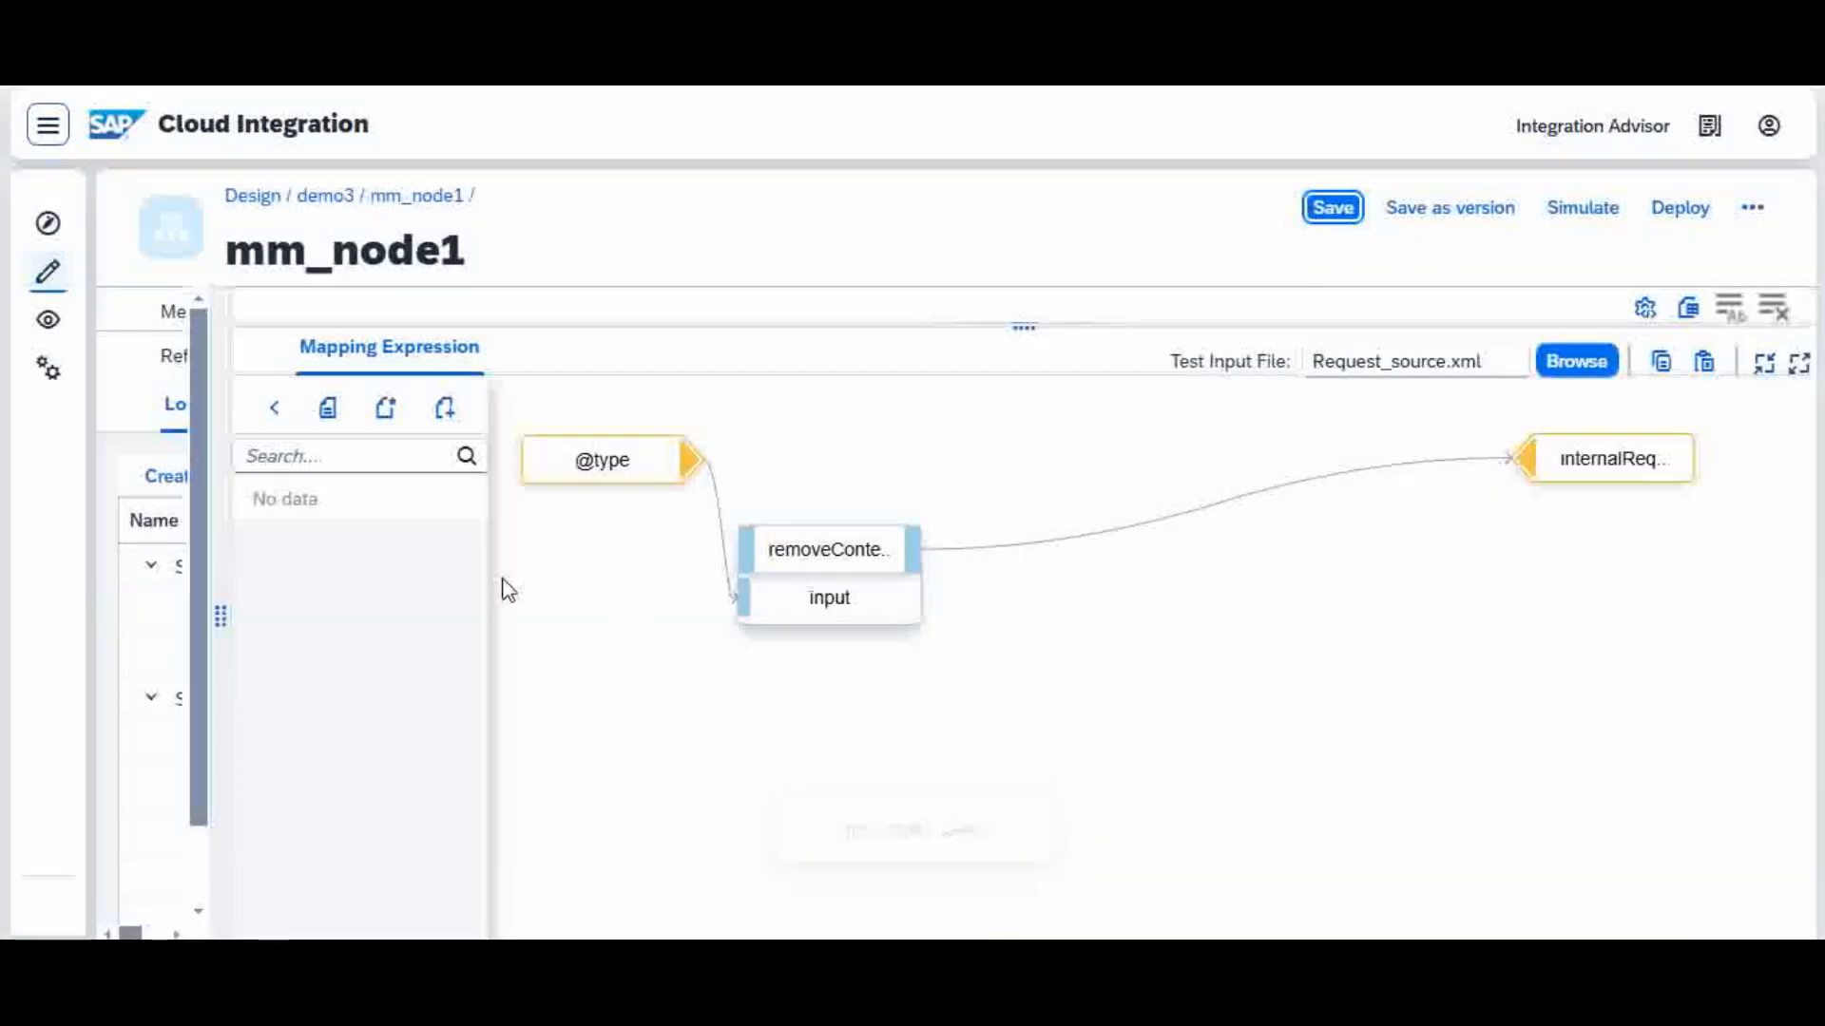
pyautogui.click(276, 411)
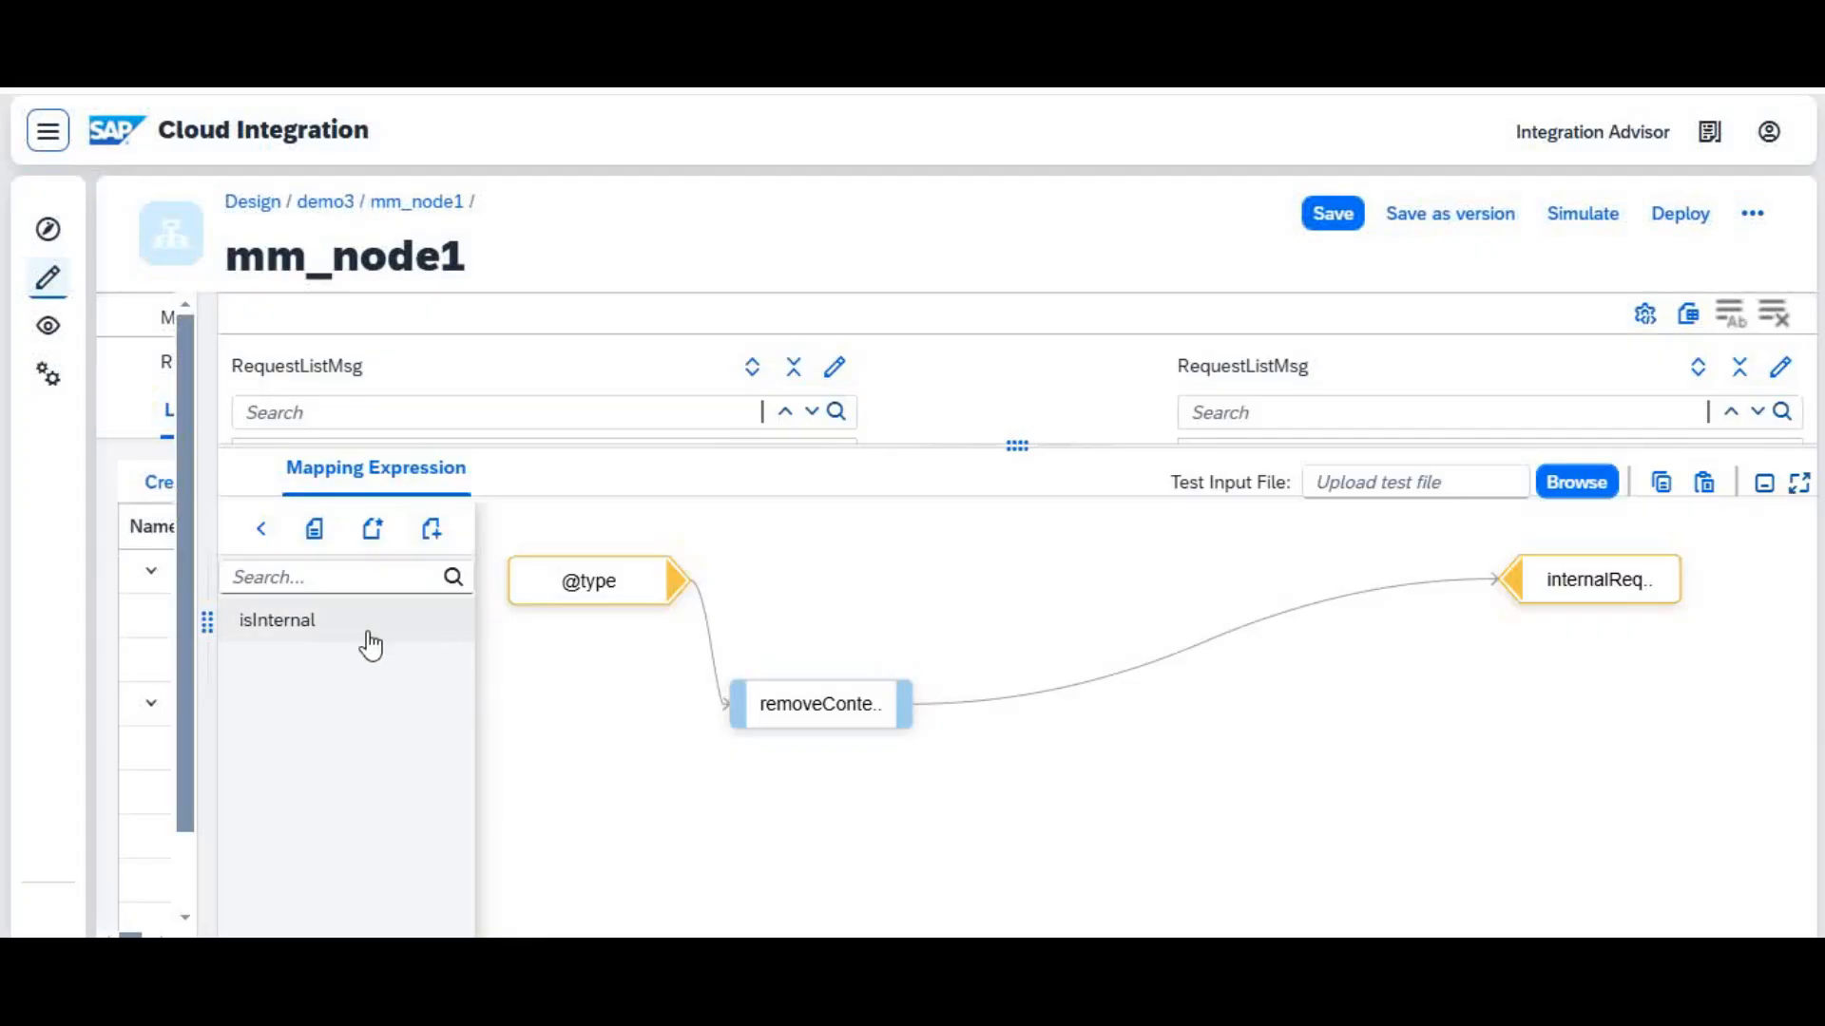
# Step: Reopen the udf script to check the isInternal code, and return to the function categories of mm_node1
pyautogui.click(314, 532)
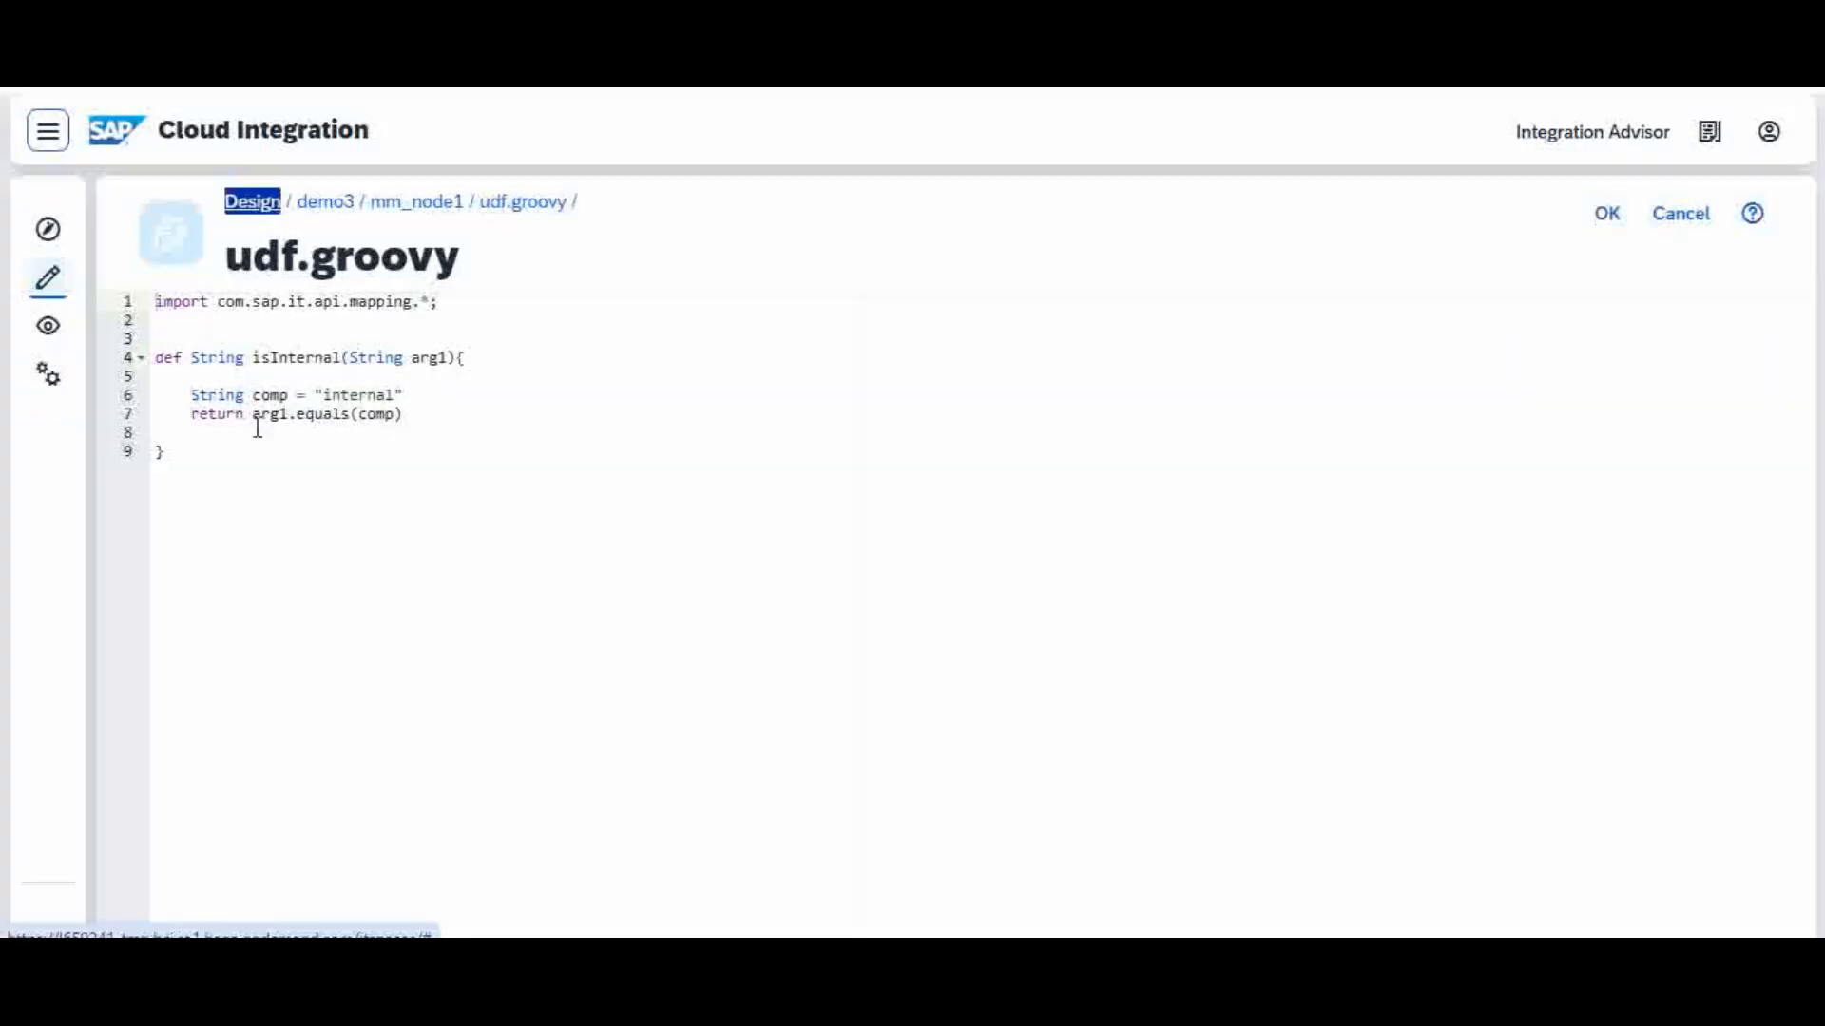
pyautogui.click(407, 415)
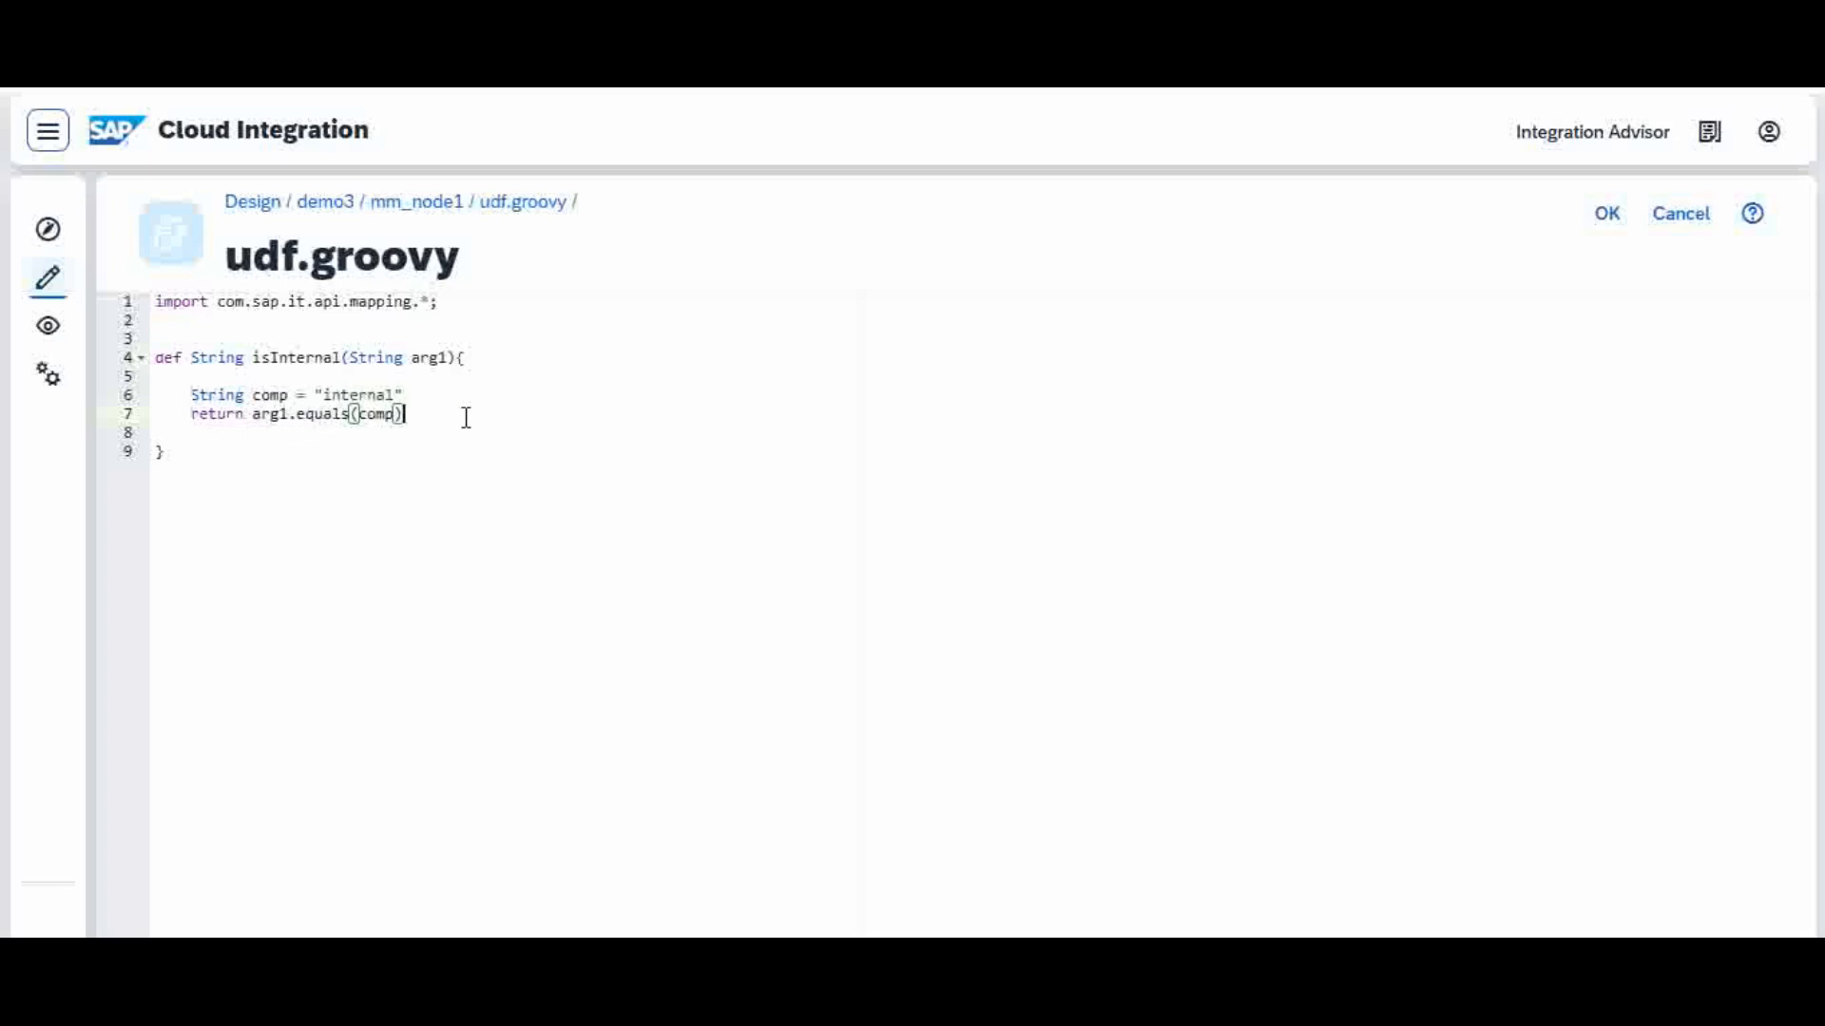
pyautogui.click(414, 204)
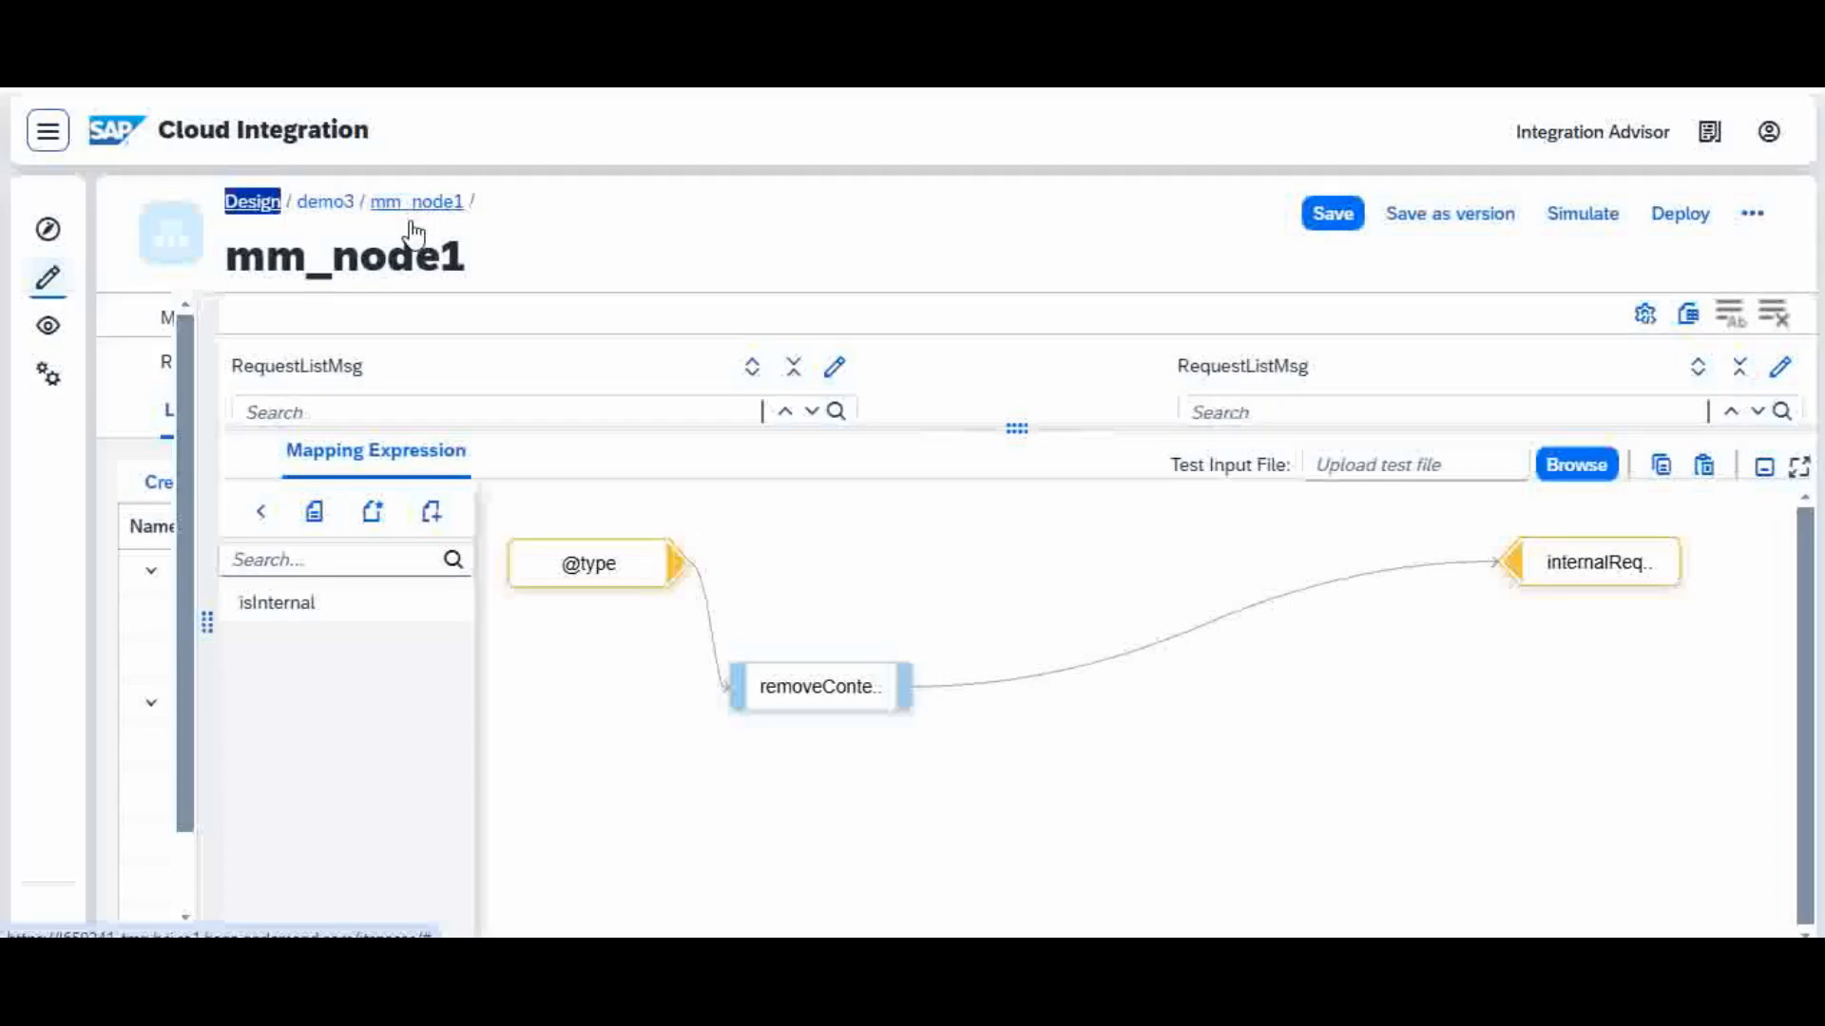
pyautogui.click(265, 516)
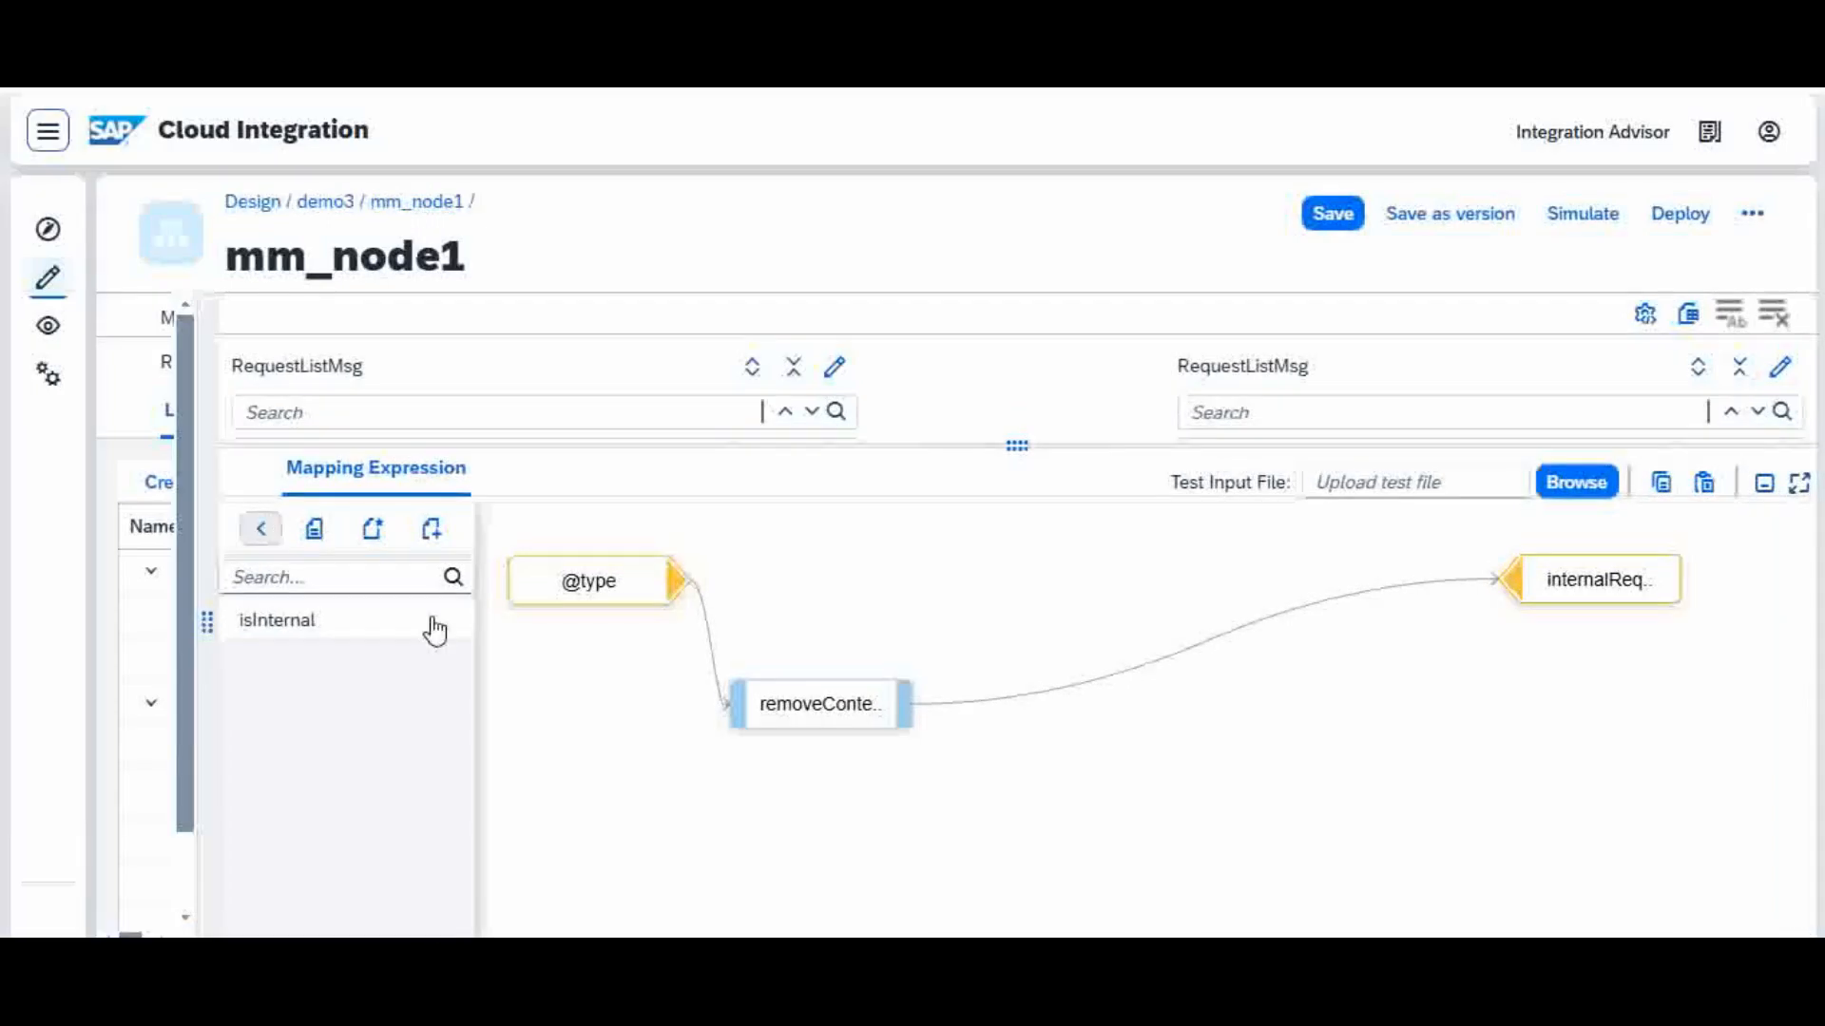
pyautogui.click(259, 528)
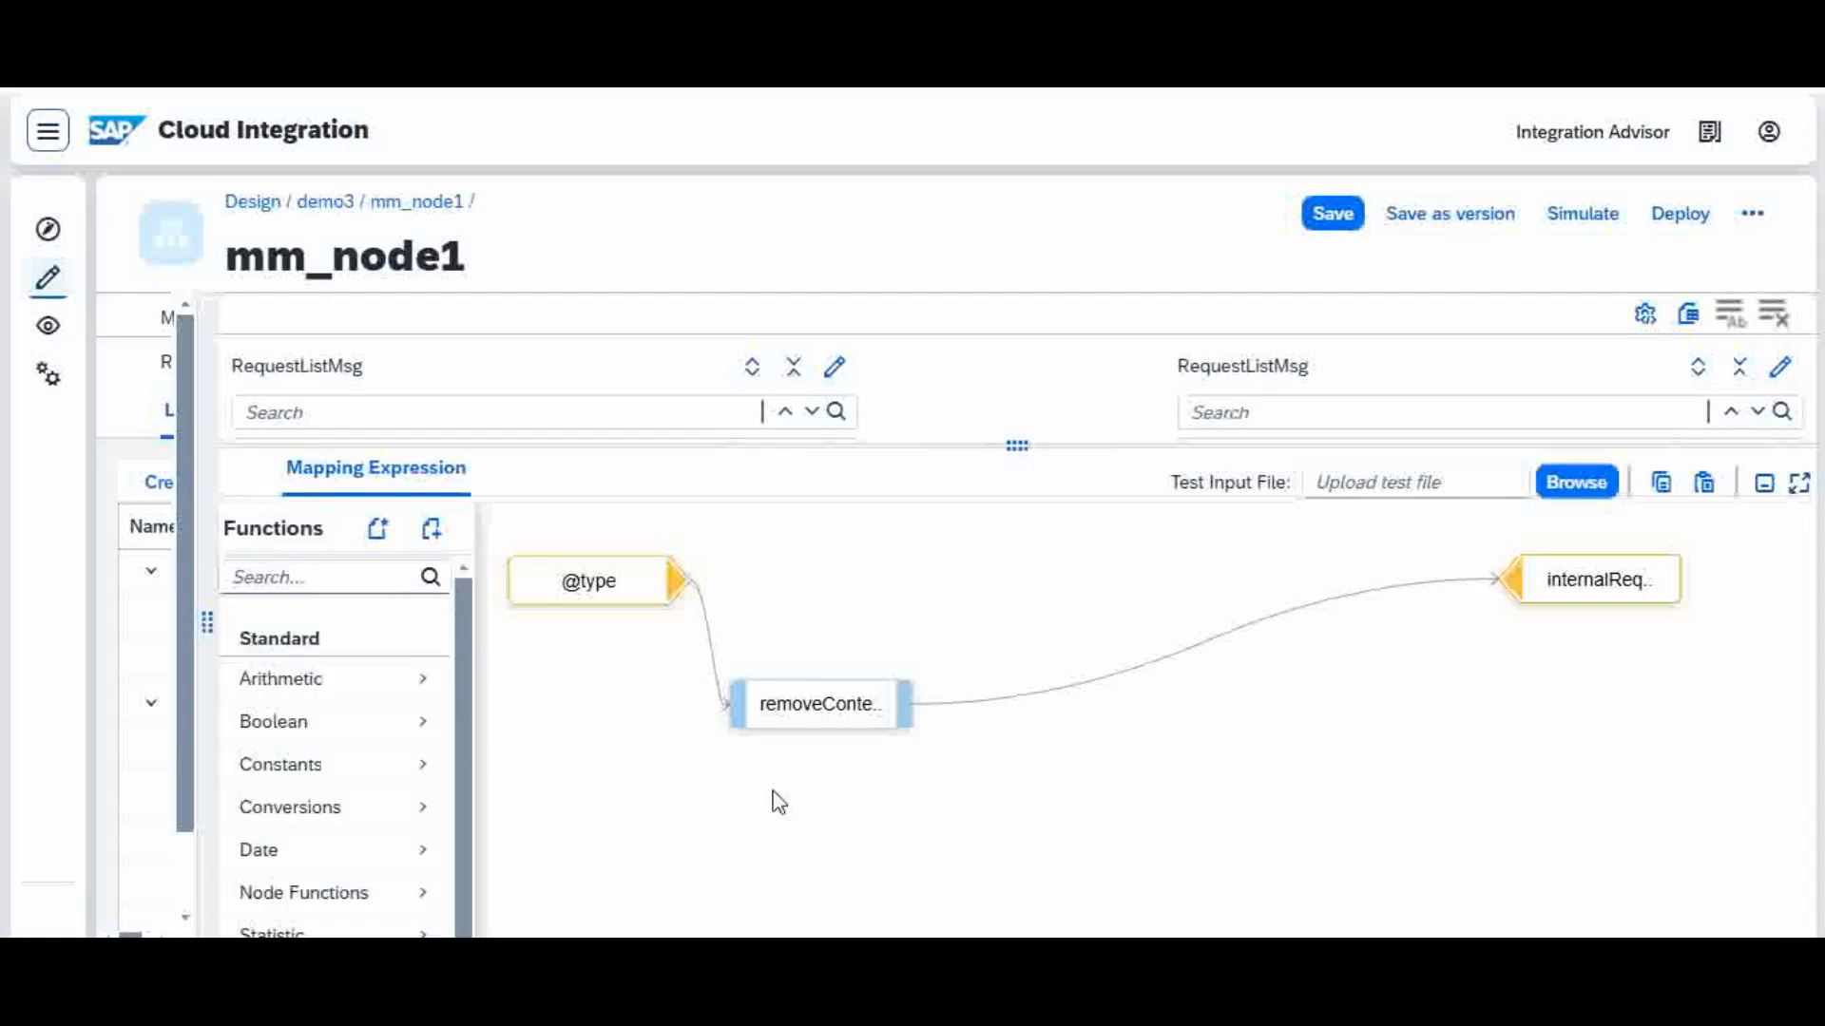
# Step: Add the isInternal function from the custom udf script to the expression and place it beyond removeContexts
pyautogui.moveTo(468, 618); pyautogui.dragTo(481, 745)
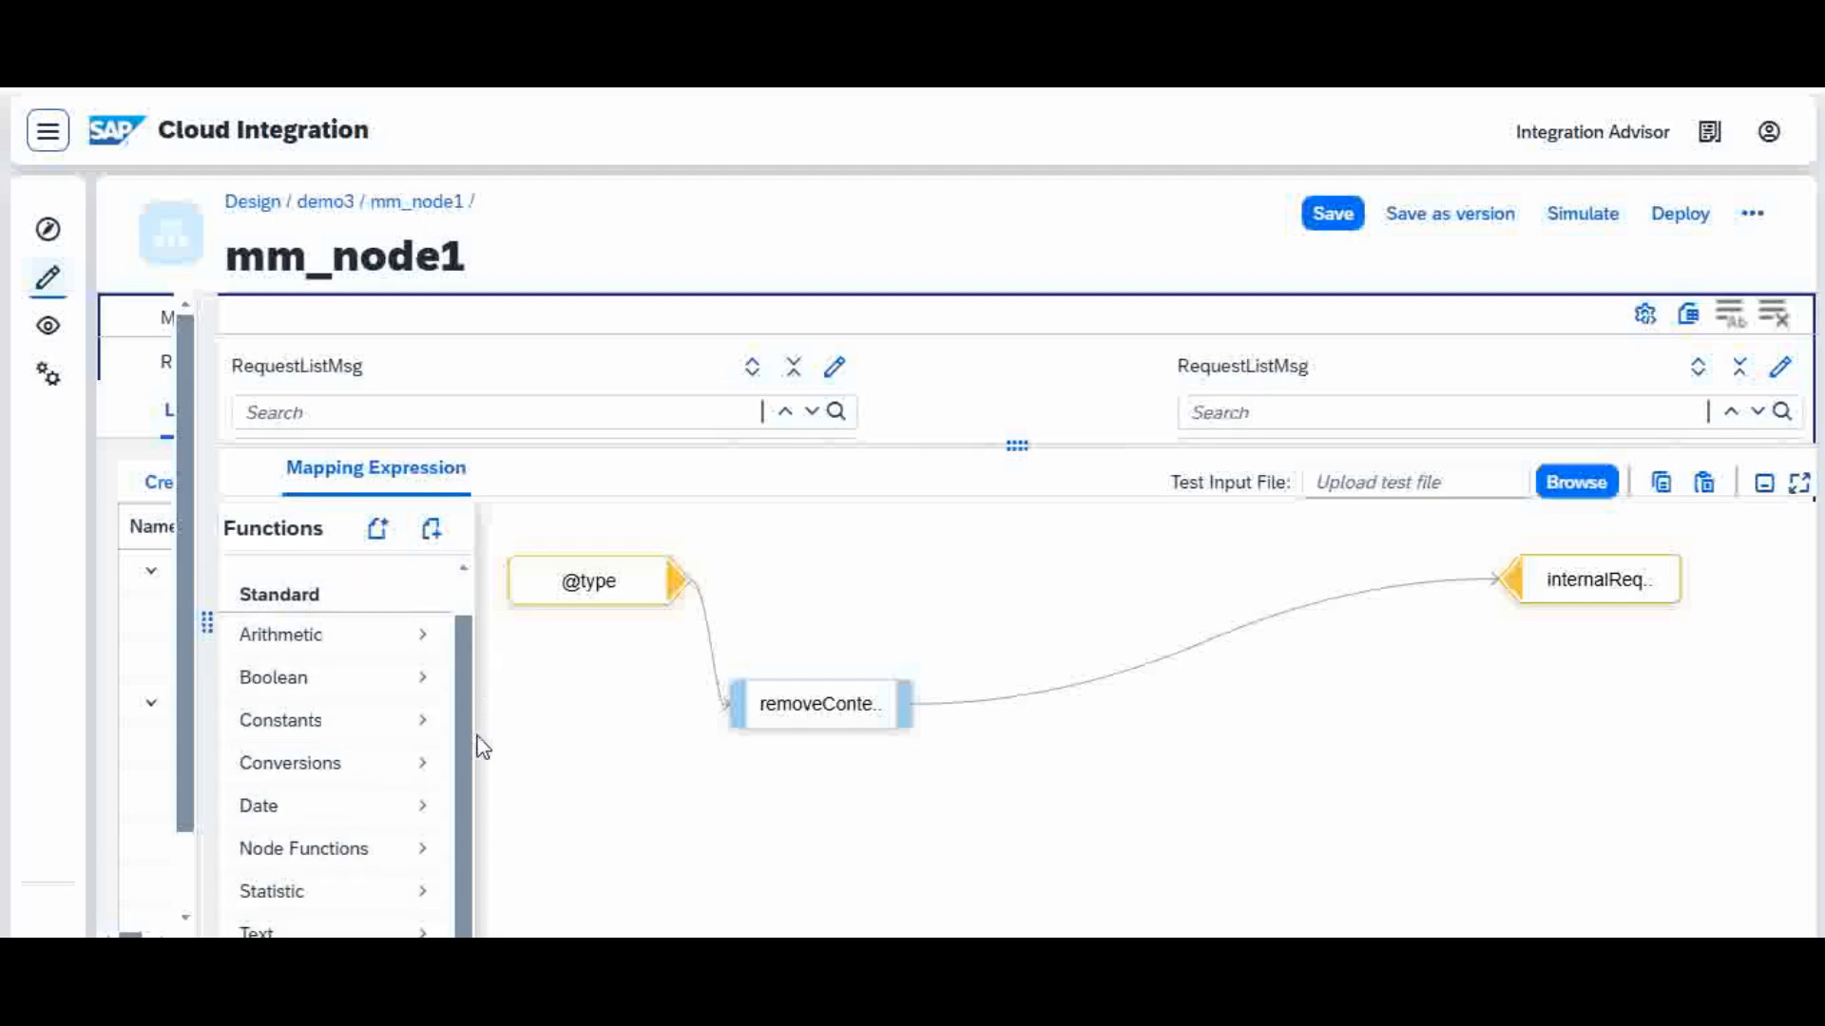
pyautogui.moveTo(1027, 444); pyautogui.dragTo(1058, 374)
pyautogui.moveTo(468, 680); pyautogui.dragTo(481, 766)
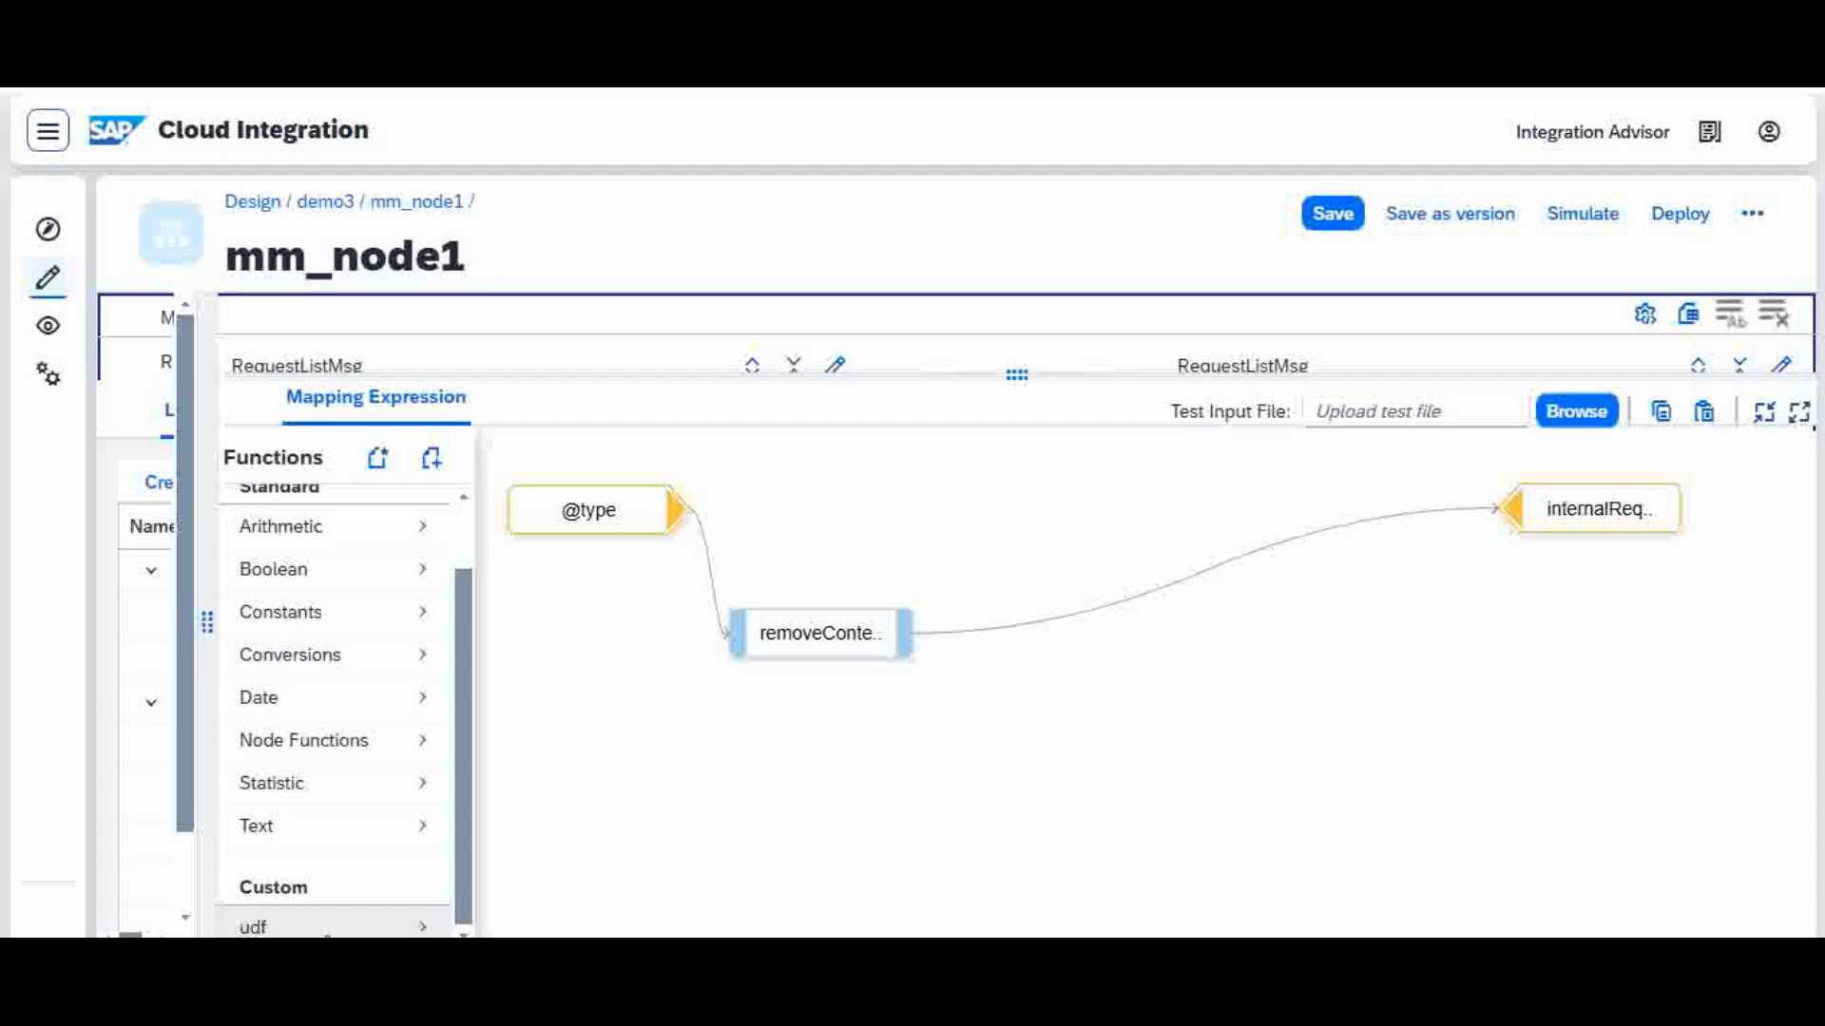
pyautogui.click(326, 931)
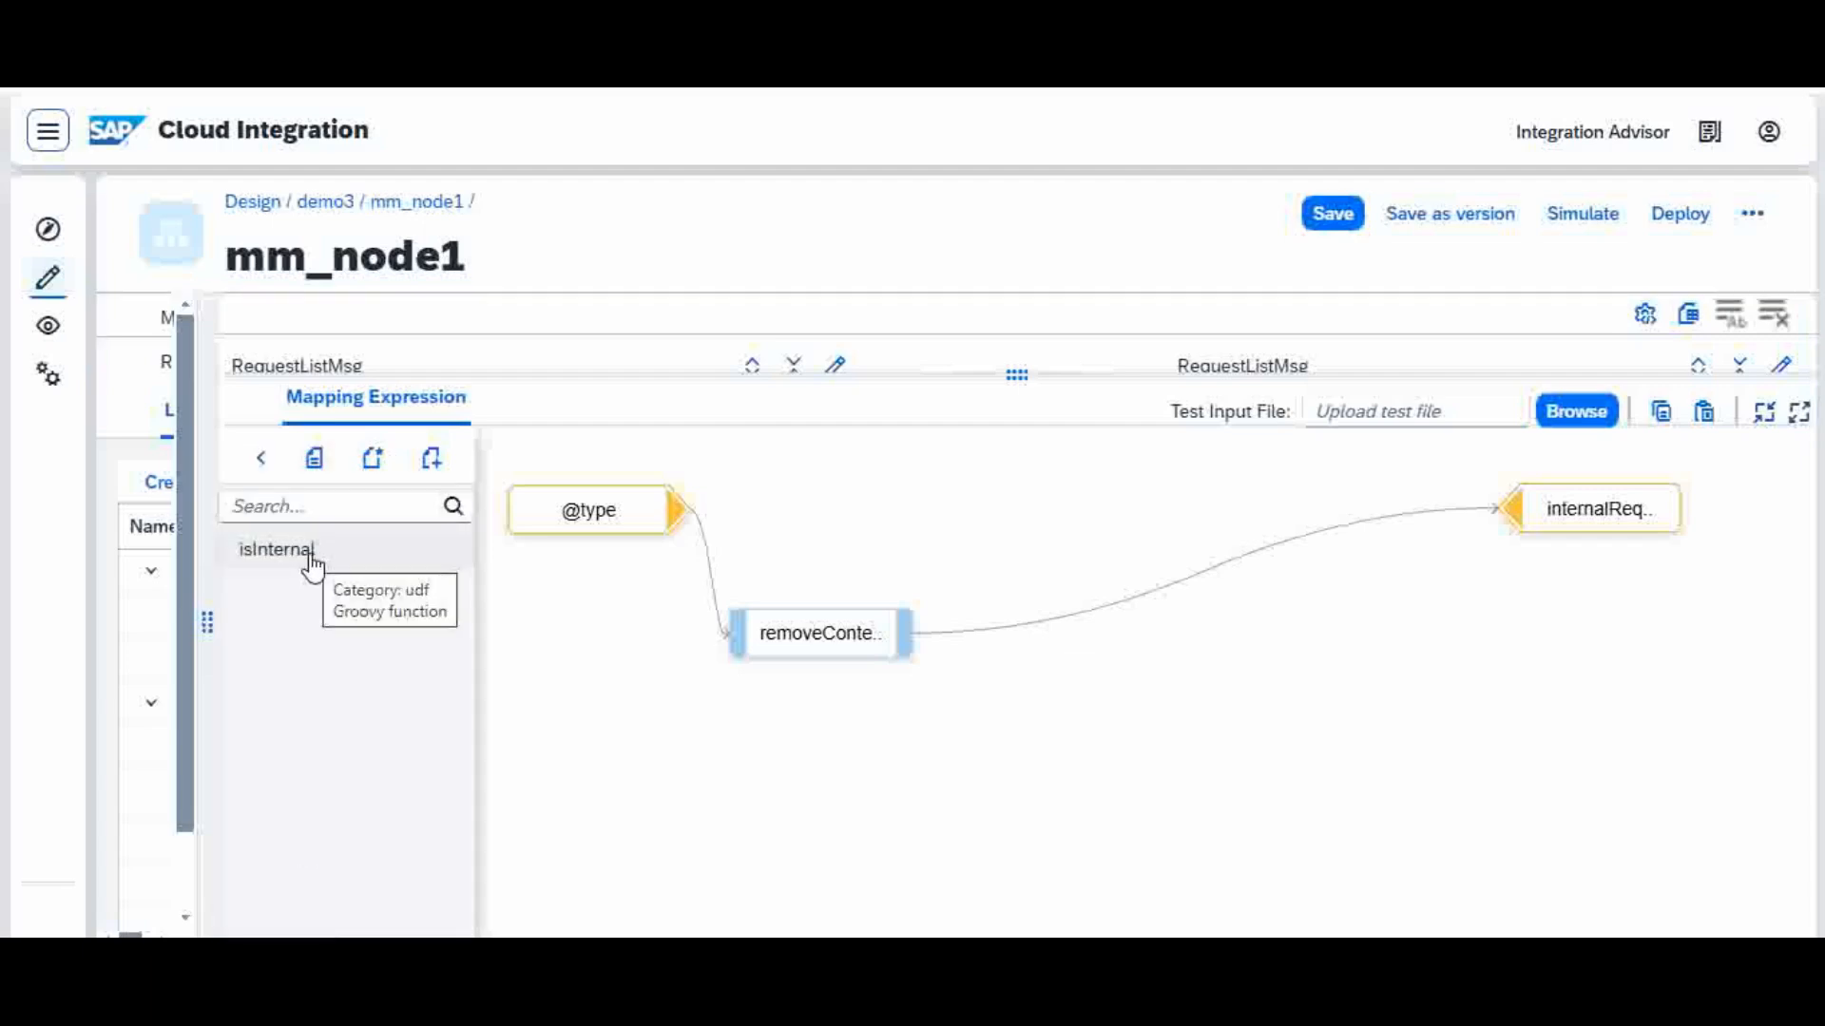
pyautogui.click(276, 550)
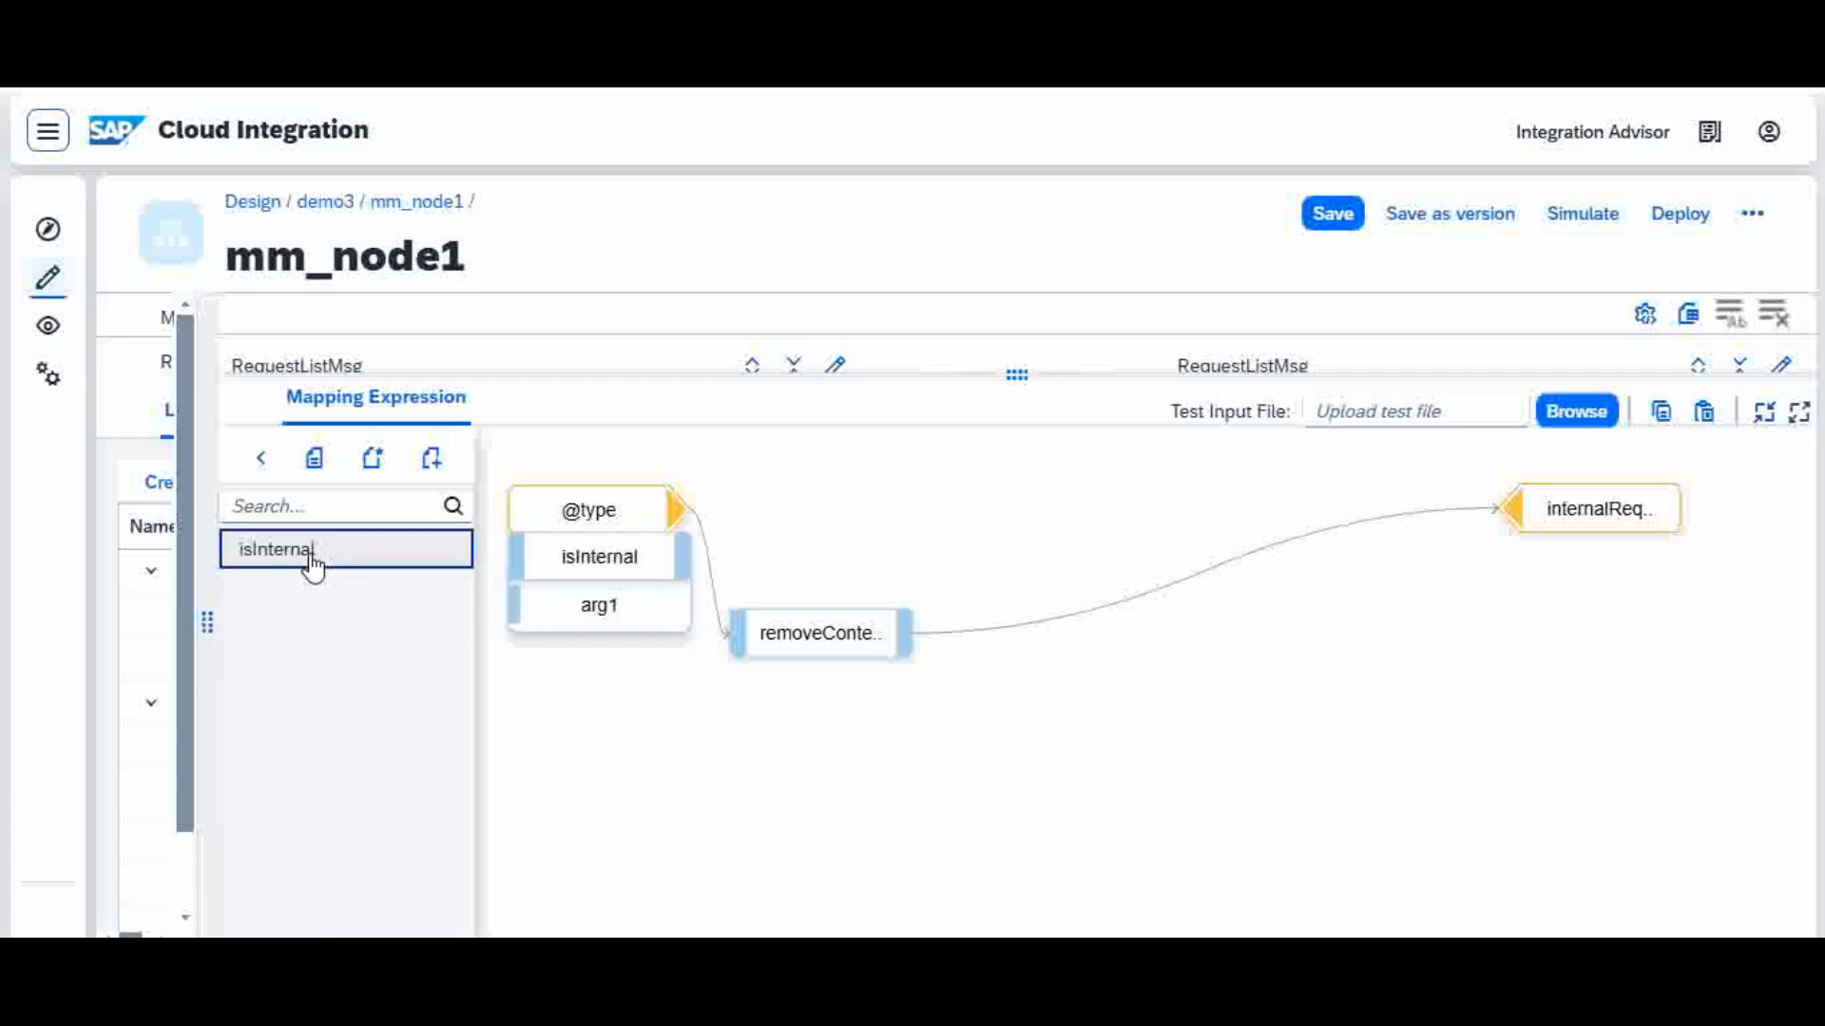
pyautogui.moveTo(676, 575); pyautogui.dragTo(1211, 736)
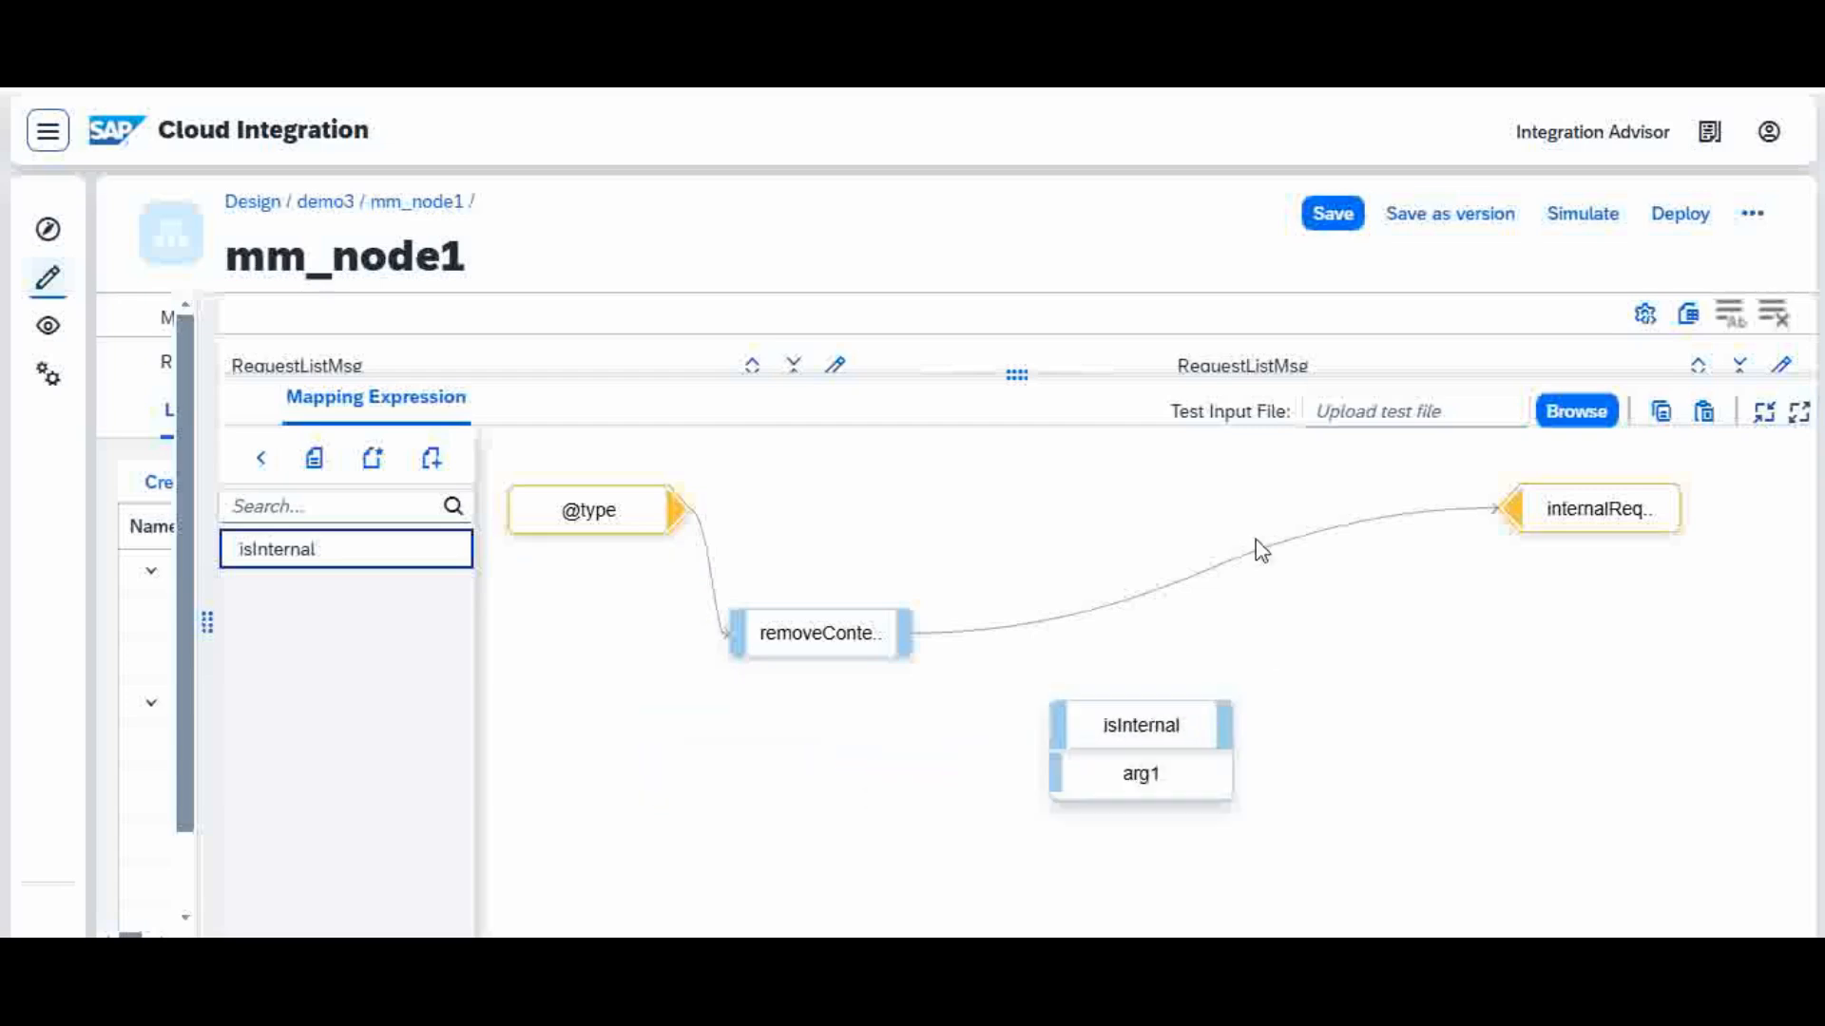
# Step: Delete the connection from removeContexts to internalRequest, and link removeContexts to the arg1 input of isInternal
pyautogui.moveTo(1258, 560)
pyautogui.click(1256, 535)
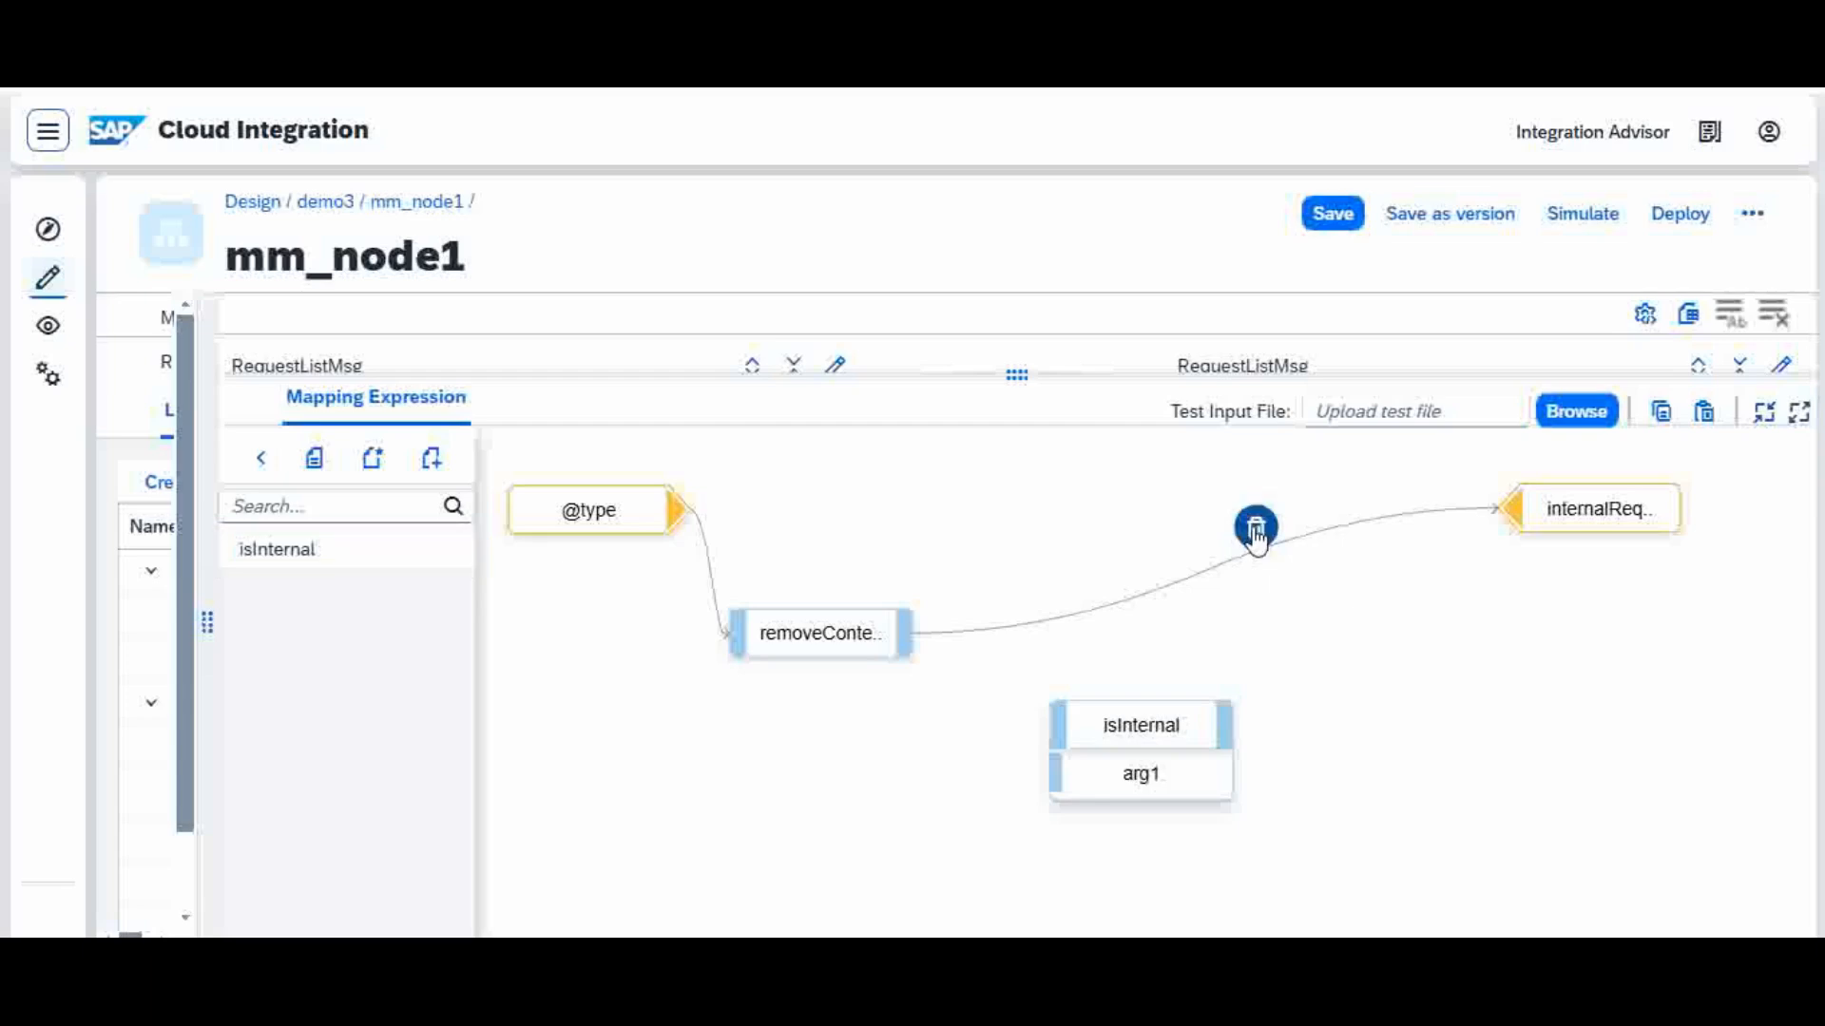
pyautogui.click(1212, 742)
pyautogui.moveTo(1215, 745); pyautogui.dragTo(1241, 655)
pyautogui.moveTo(909, 645); pyautogui.dragTo(981, 679)
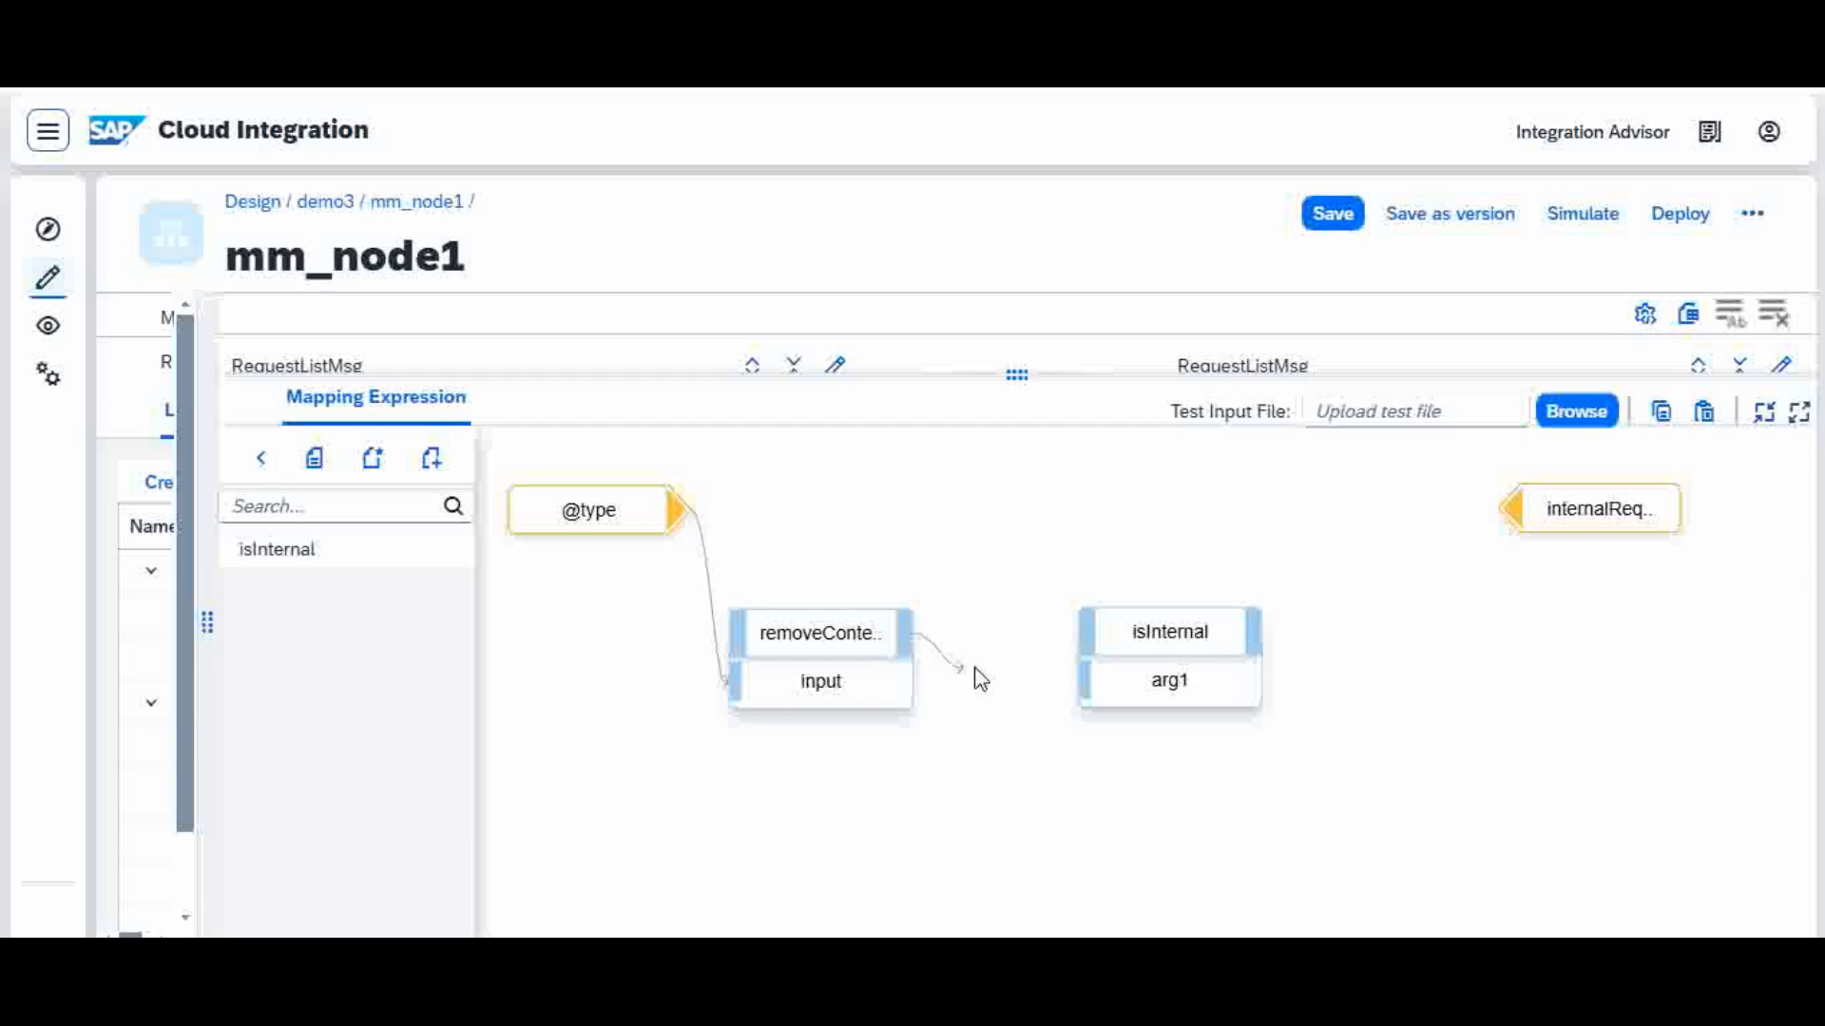
pyautogui.moveTo(981, 679); pyautogui.dragTo(1097, 686)
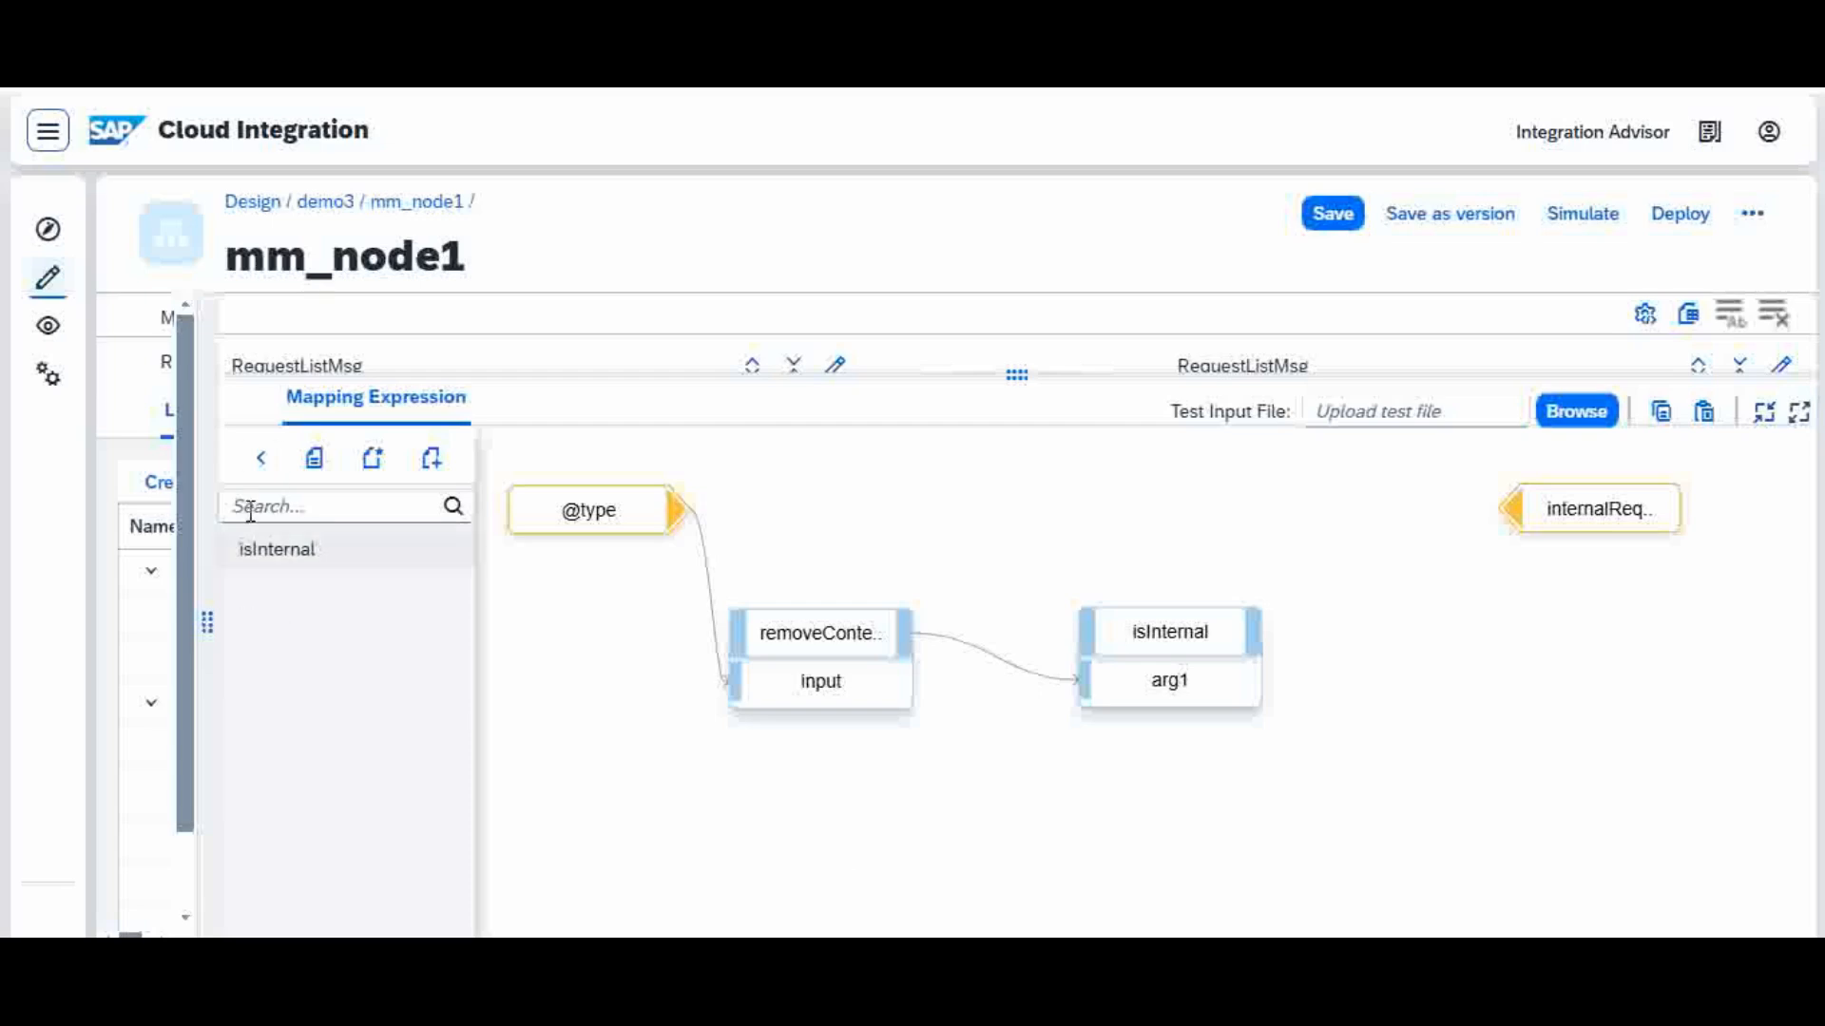
# Step: Add the createIf node function to the expression and place it beside isInternal
pyautogui.click(260, 460)
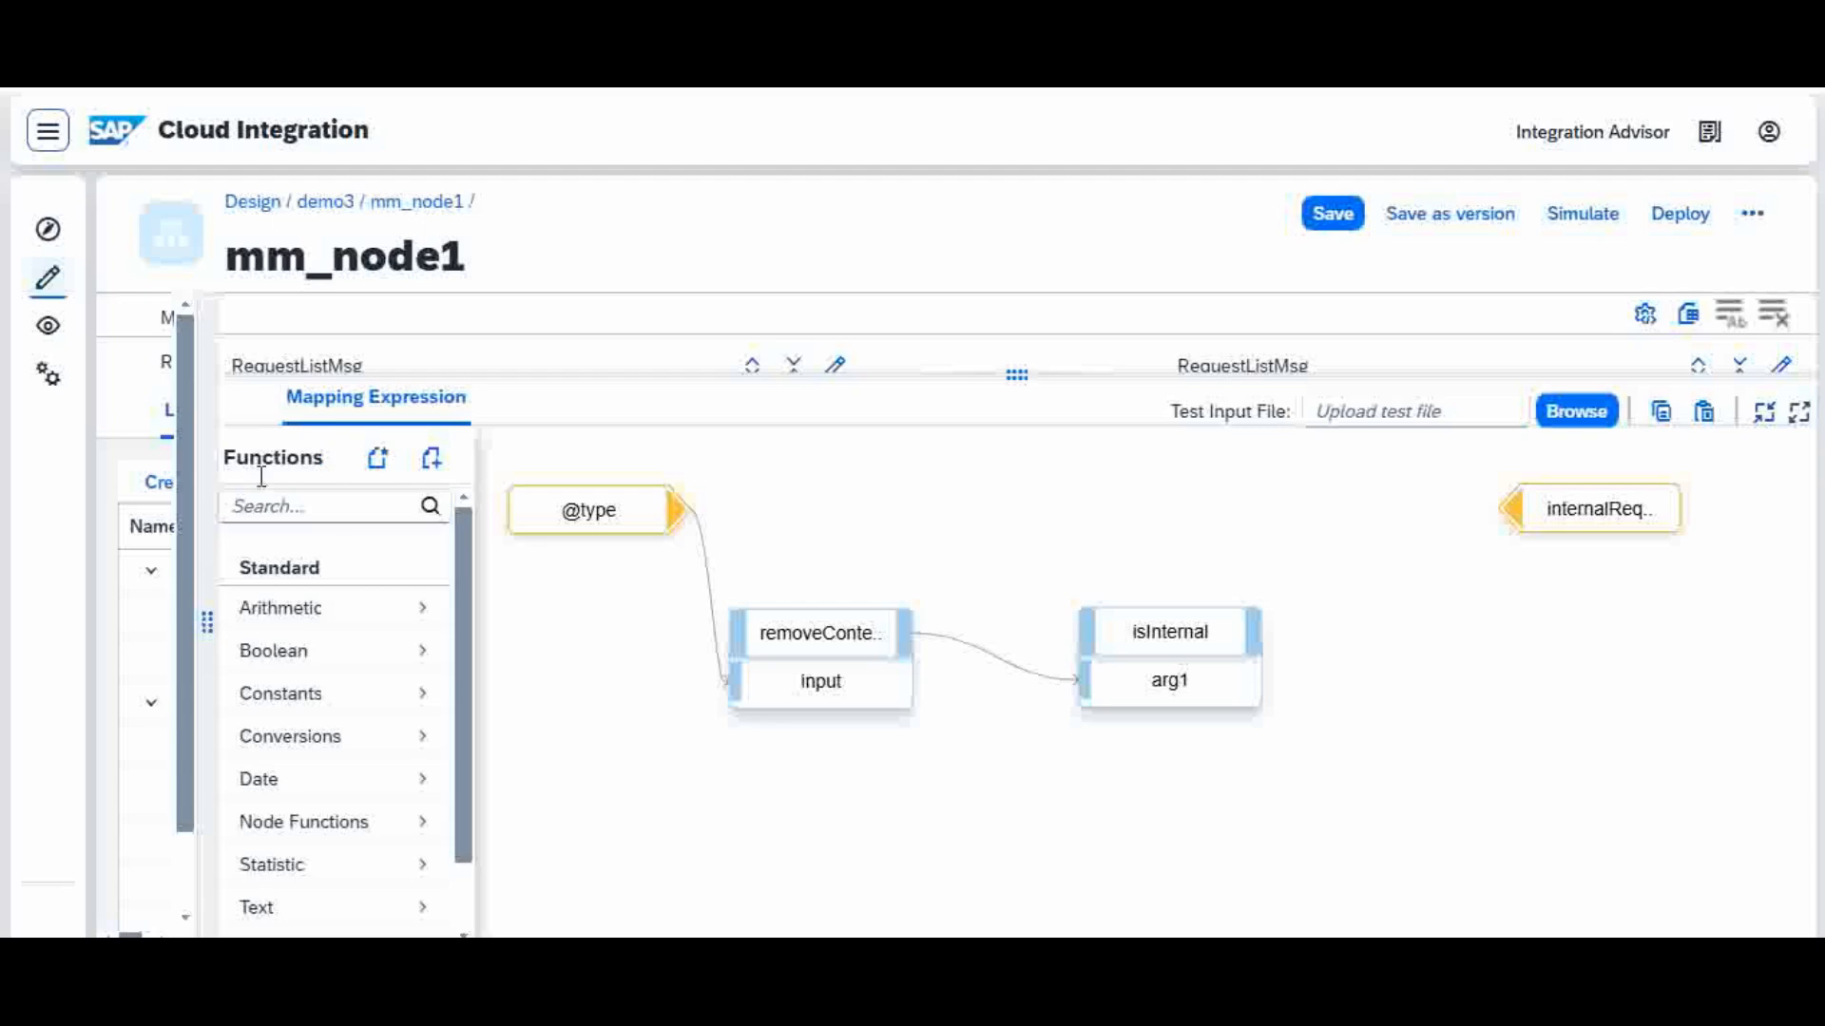
pyautogui.click(358, 831)
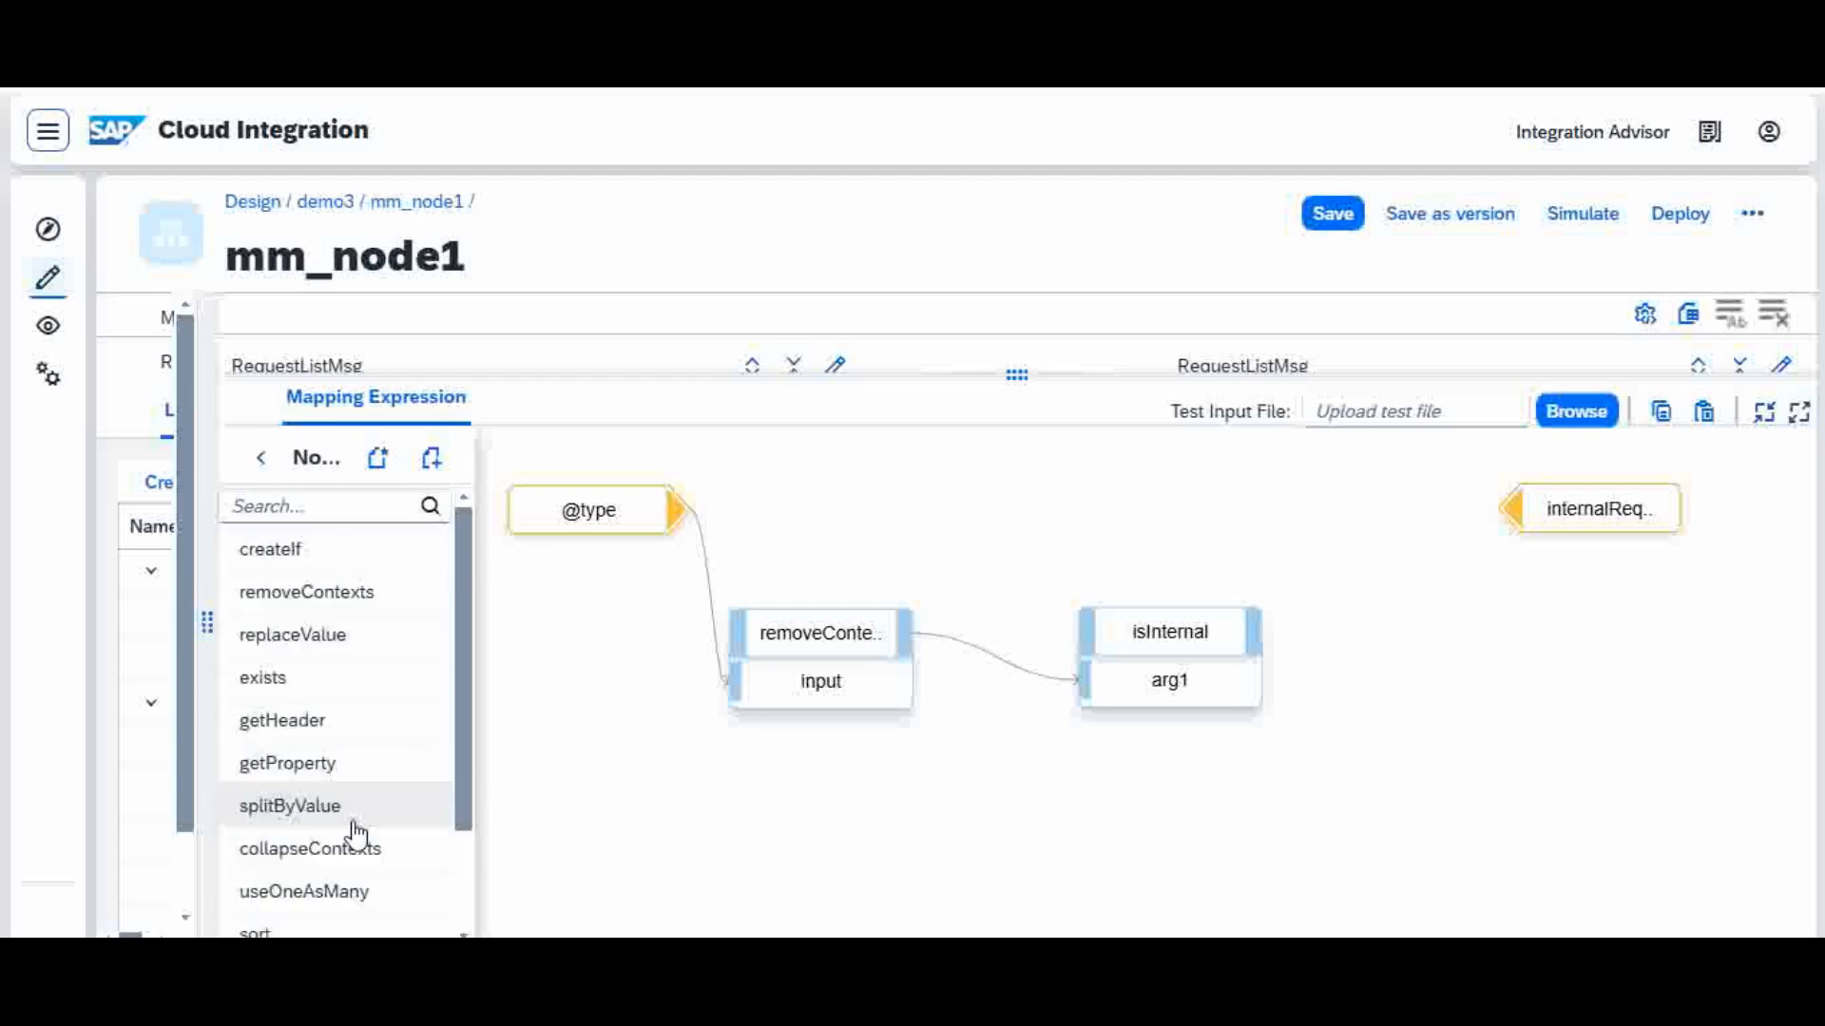
pyautogui.click(343, 555)
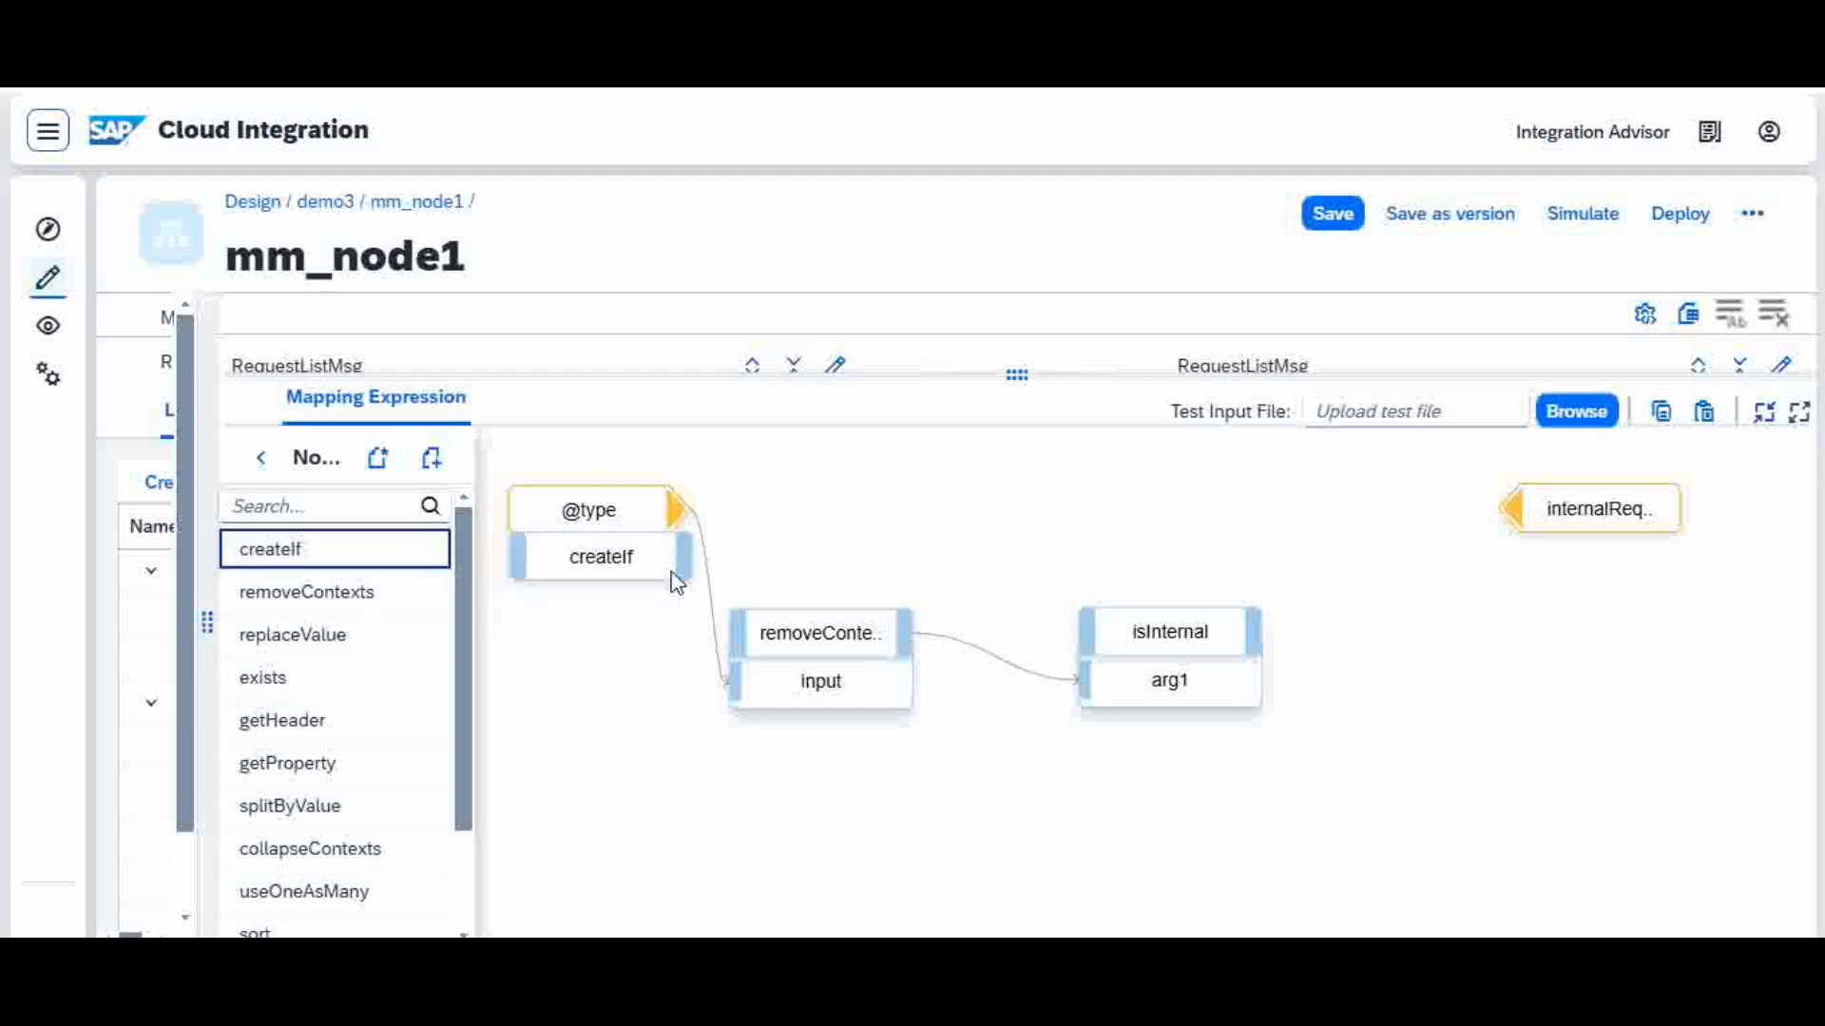
pyautogui.moveTo(670, 585); pyautogui.dragTo(1474, 644)
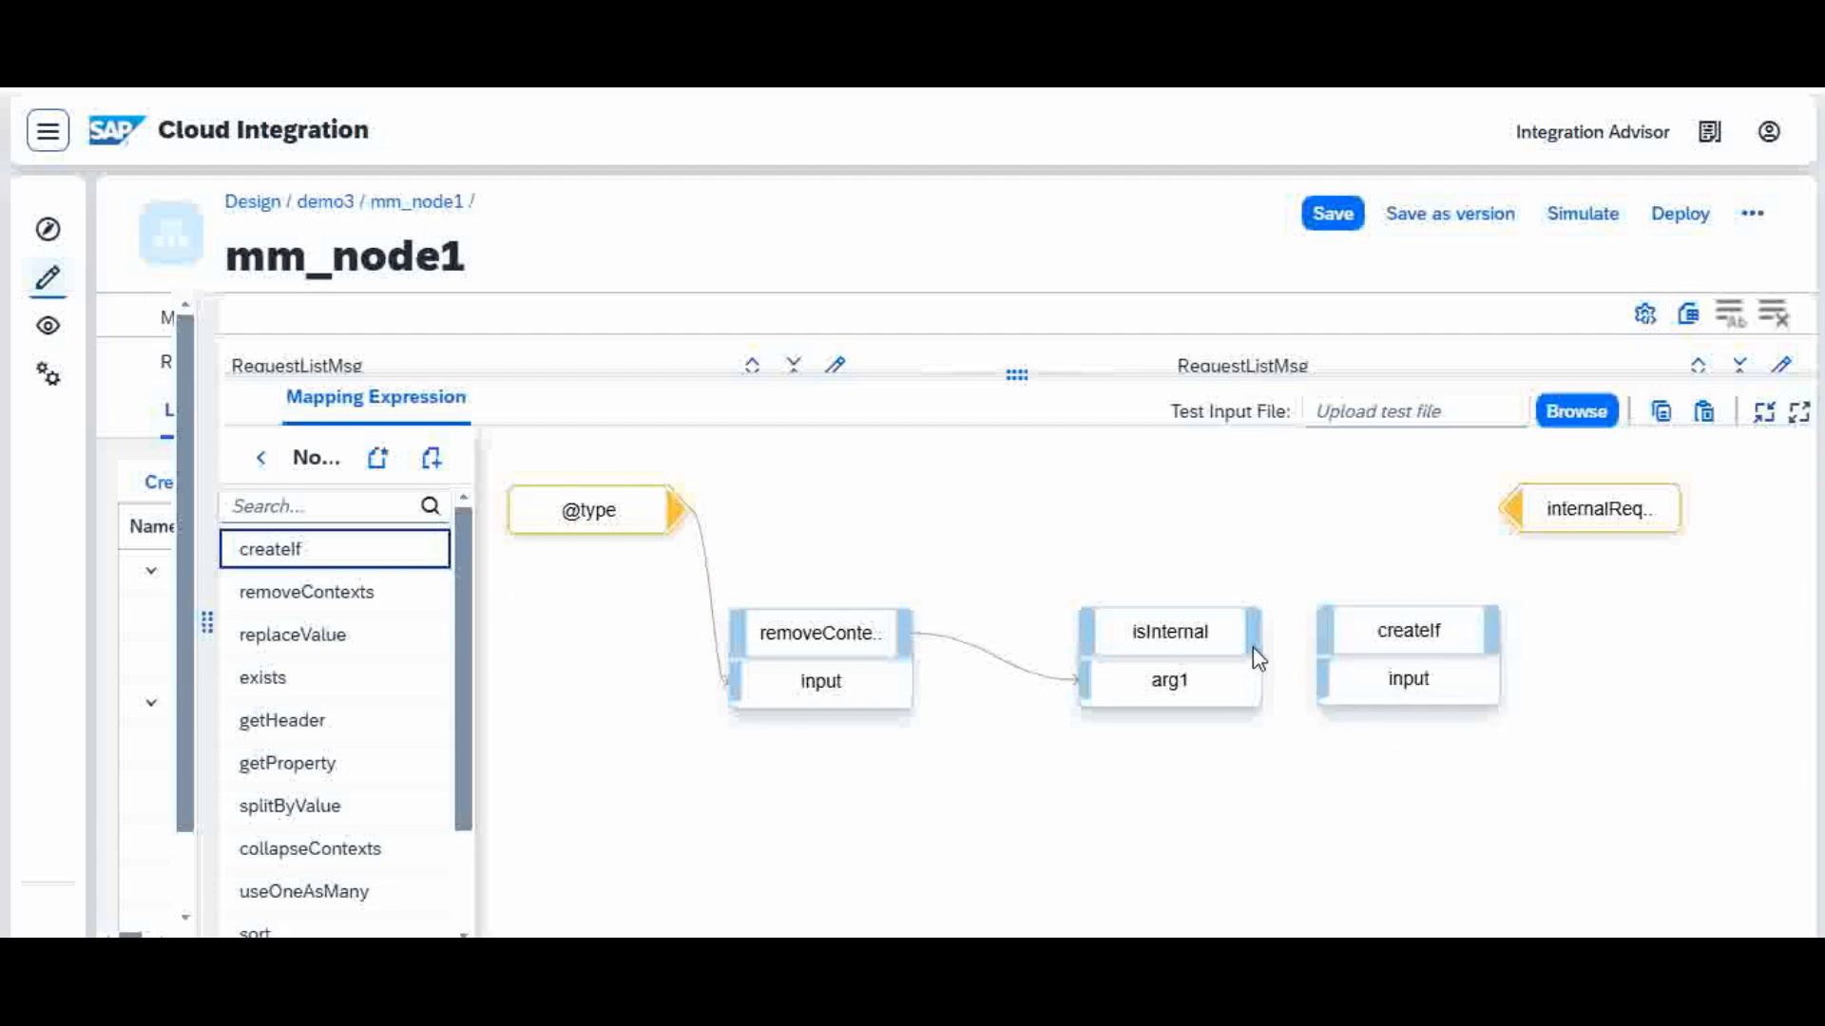
# Step: Connect isInternal to the input of createIf, and createIf to the internalRequest target, moving the target farther out
pyautogui.moveTo(1255, 635); pyautogui.dragTo(1328, 691)
pyautogui.moveTo(1652, 512)
pyautogui.moveTo(1651, 511); pyautogui.dragTo(1725, 501)
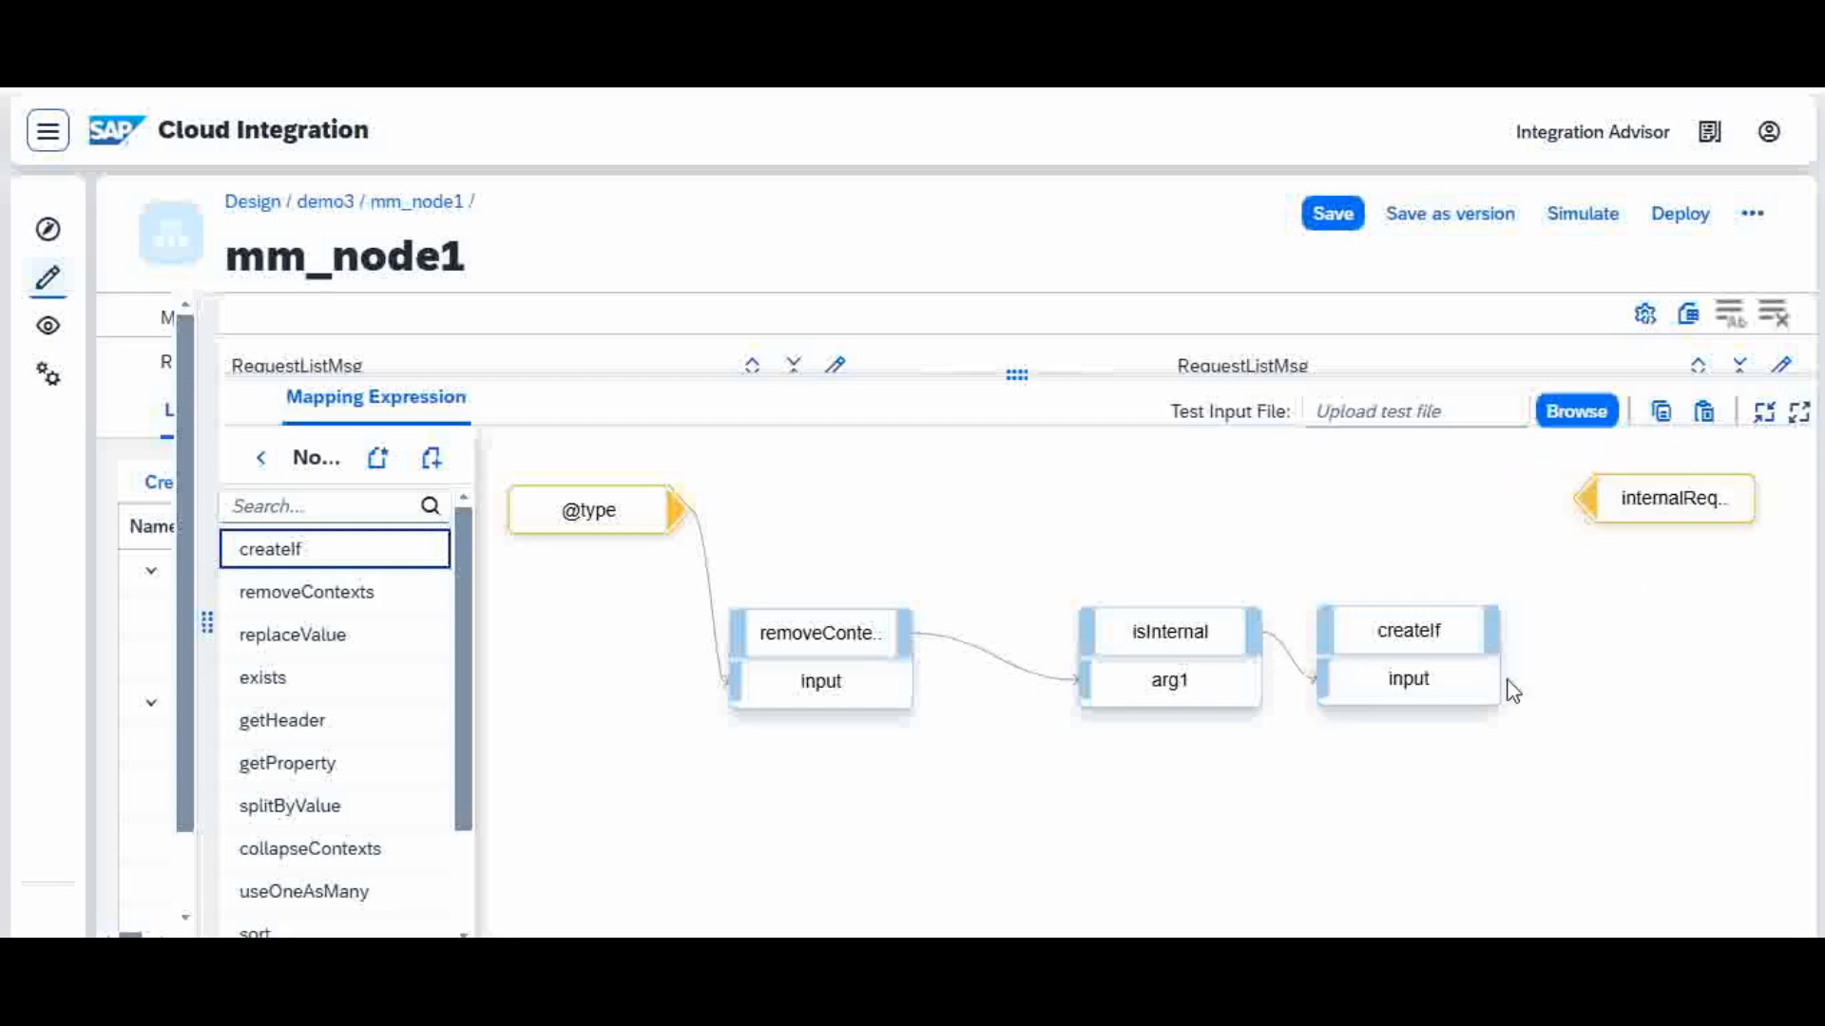
pyautogui.moveTo(1492, 635); pyautogui.dragTo(1578, 498)
pyautogui.moveTo(639, 540)
pyautogui.moveTo(641, 527); pyautogui.dragTo(627, 531)
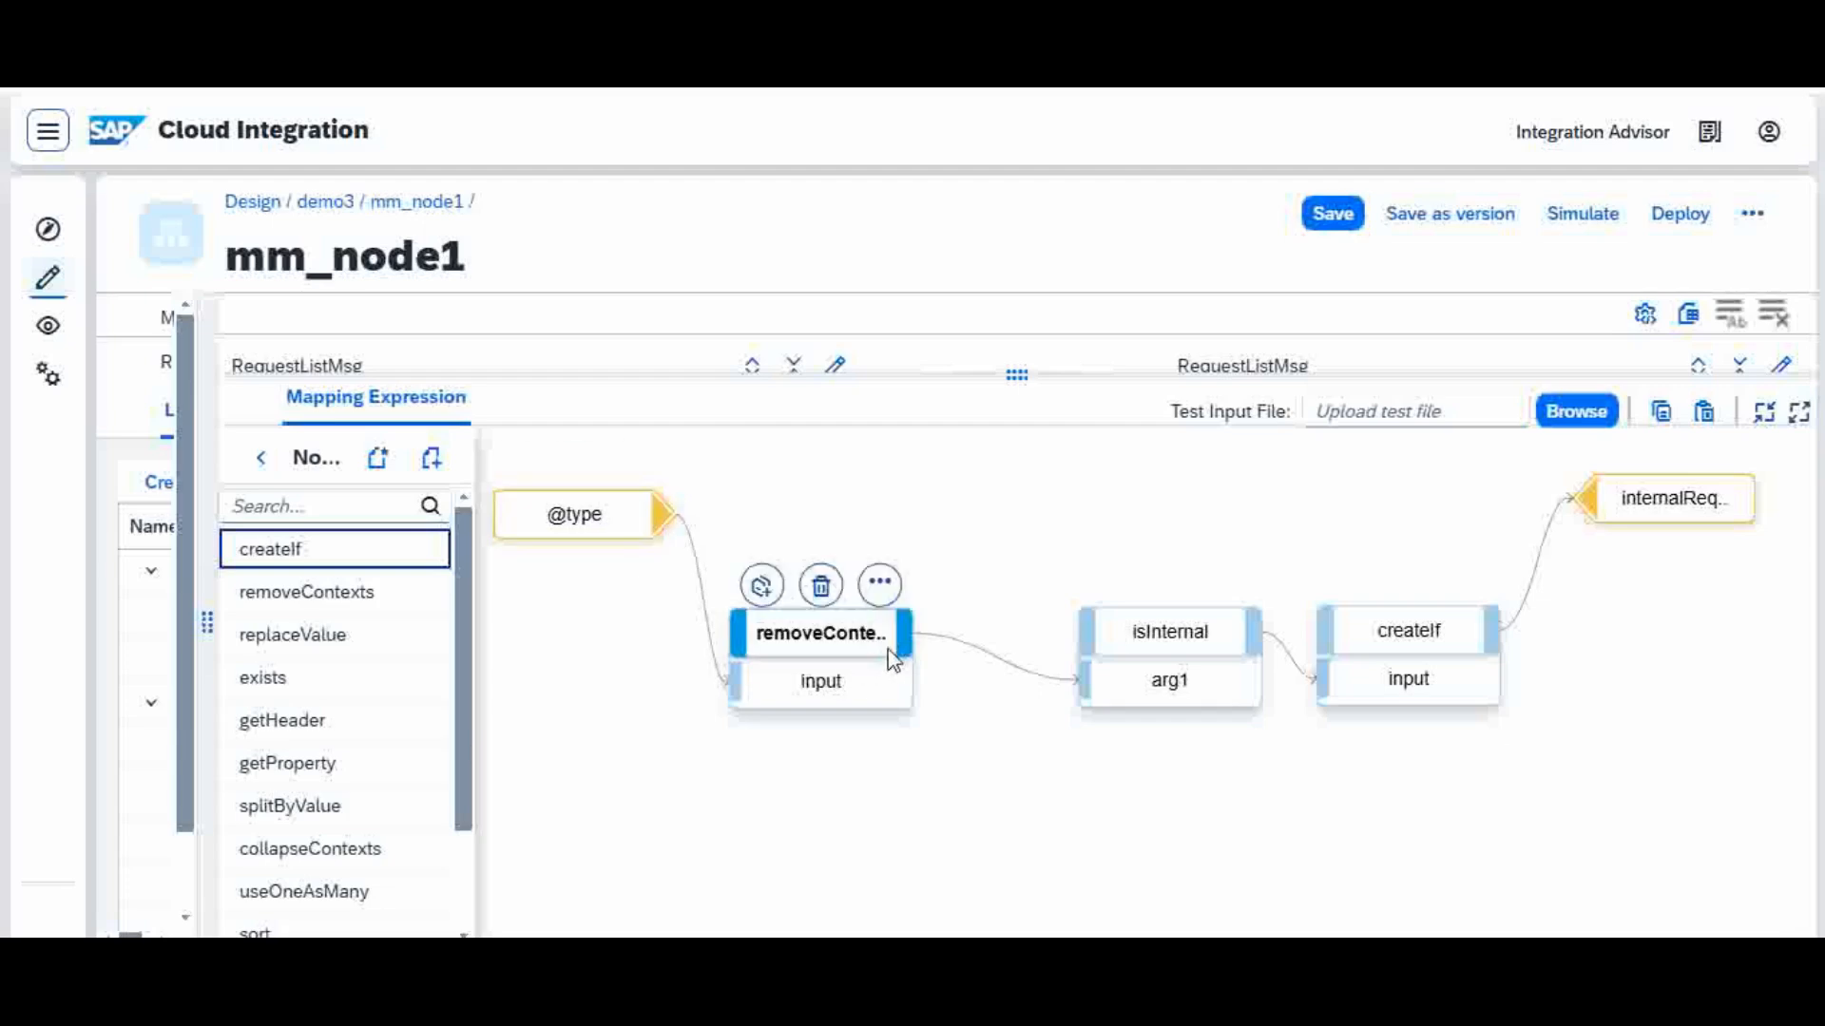
pyautogui.moveTo(858, 653); pyautogui.dragTo(865, 539)
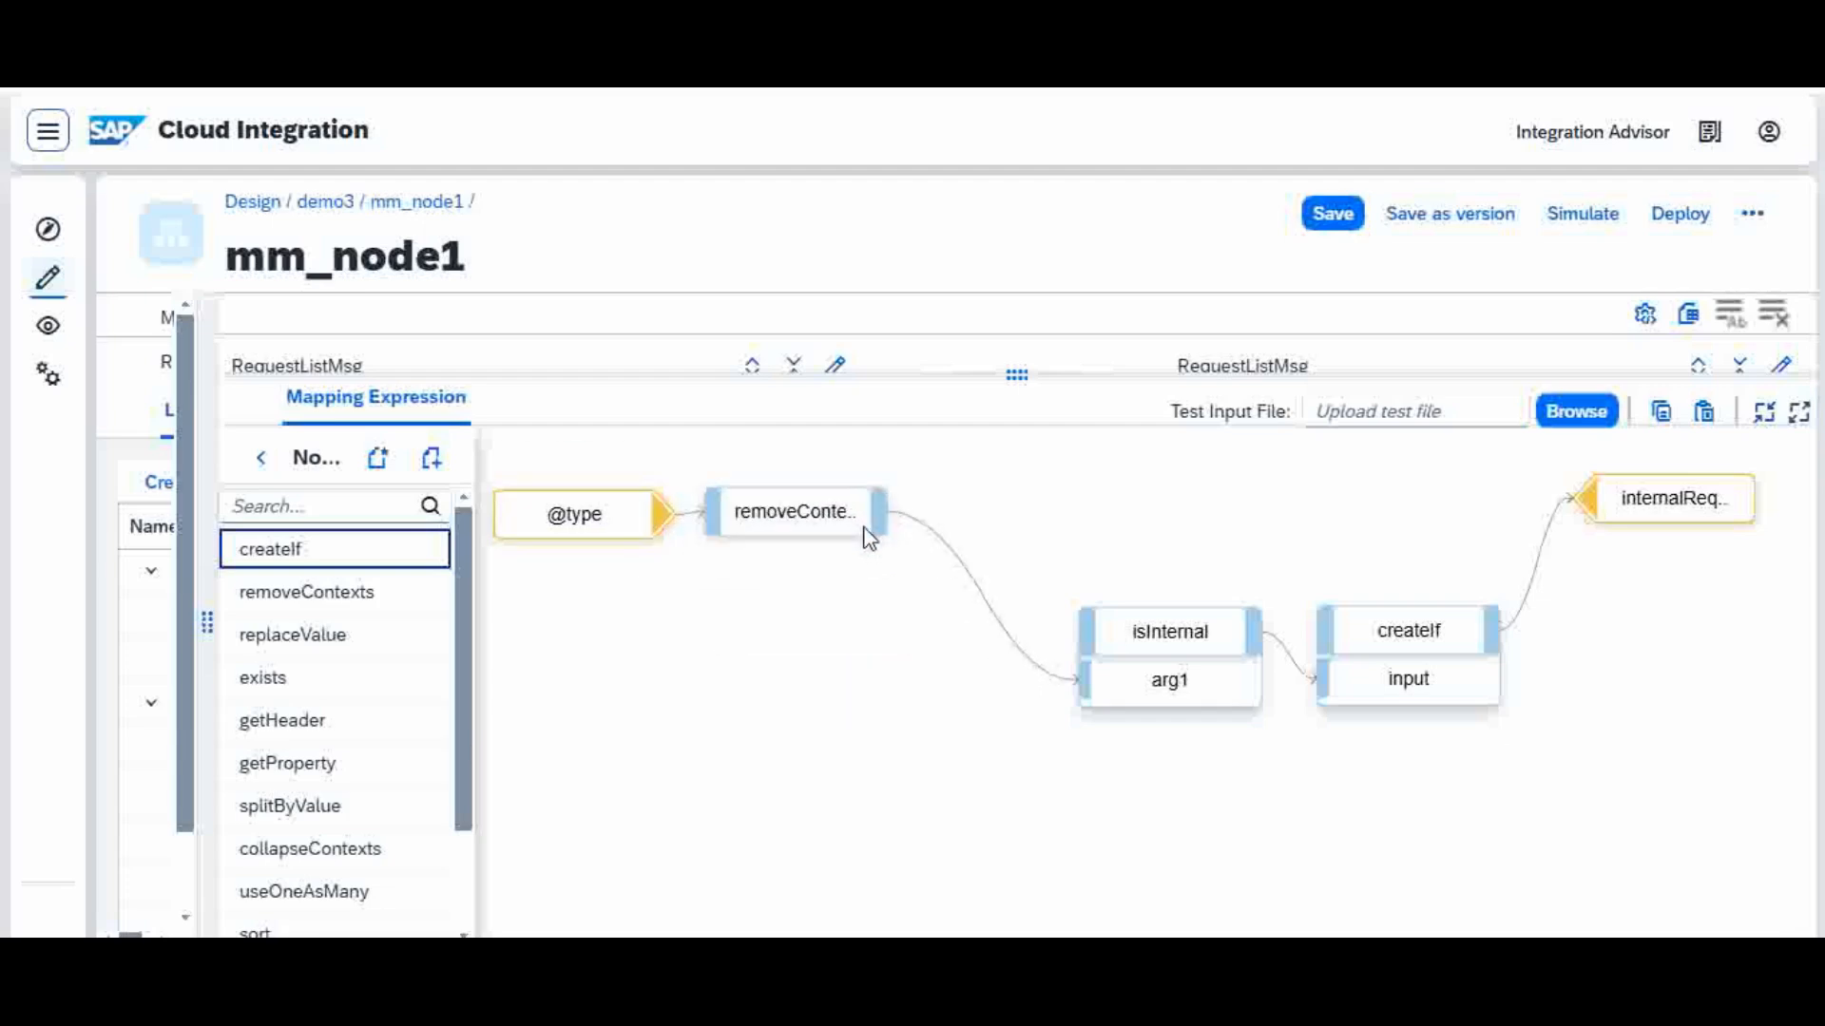
pyautogui.moveTo(1188, 610)
pyautogui.moveTo(1188, 610); pyautogui.dragTo(1103, 521)
pyautogui.moveTo(1086, 519)
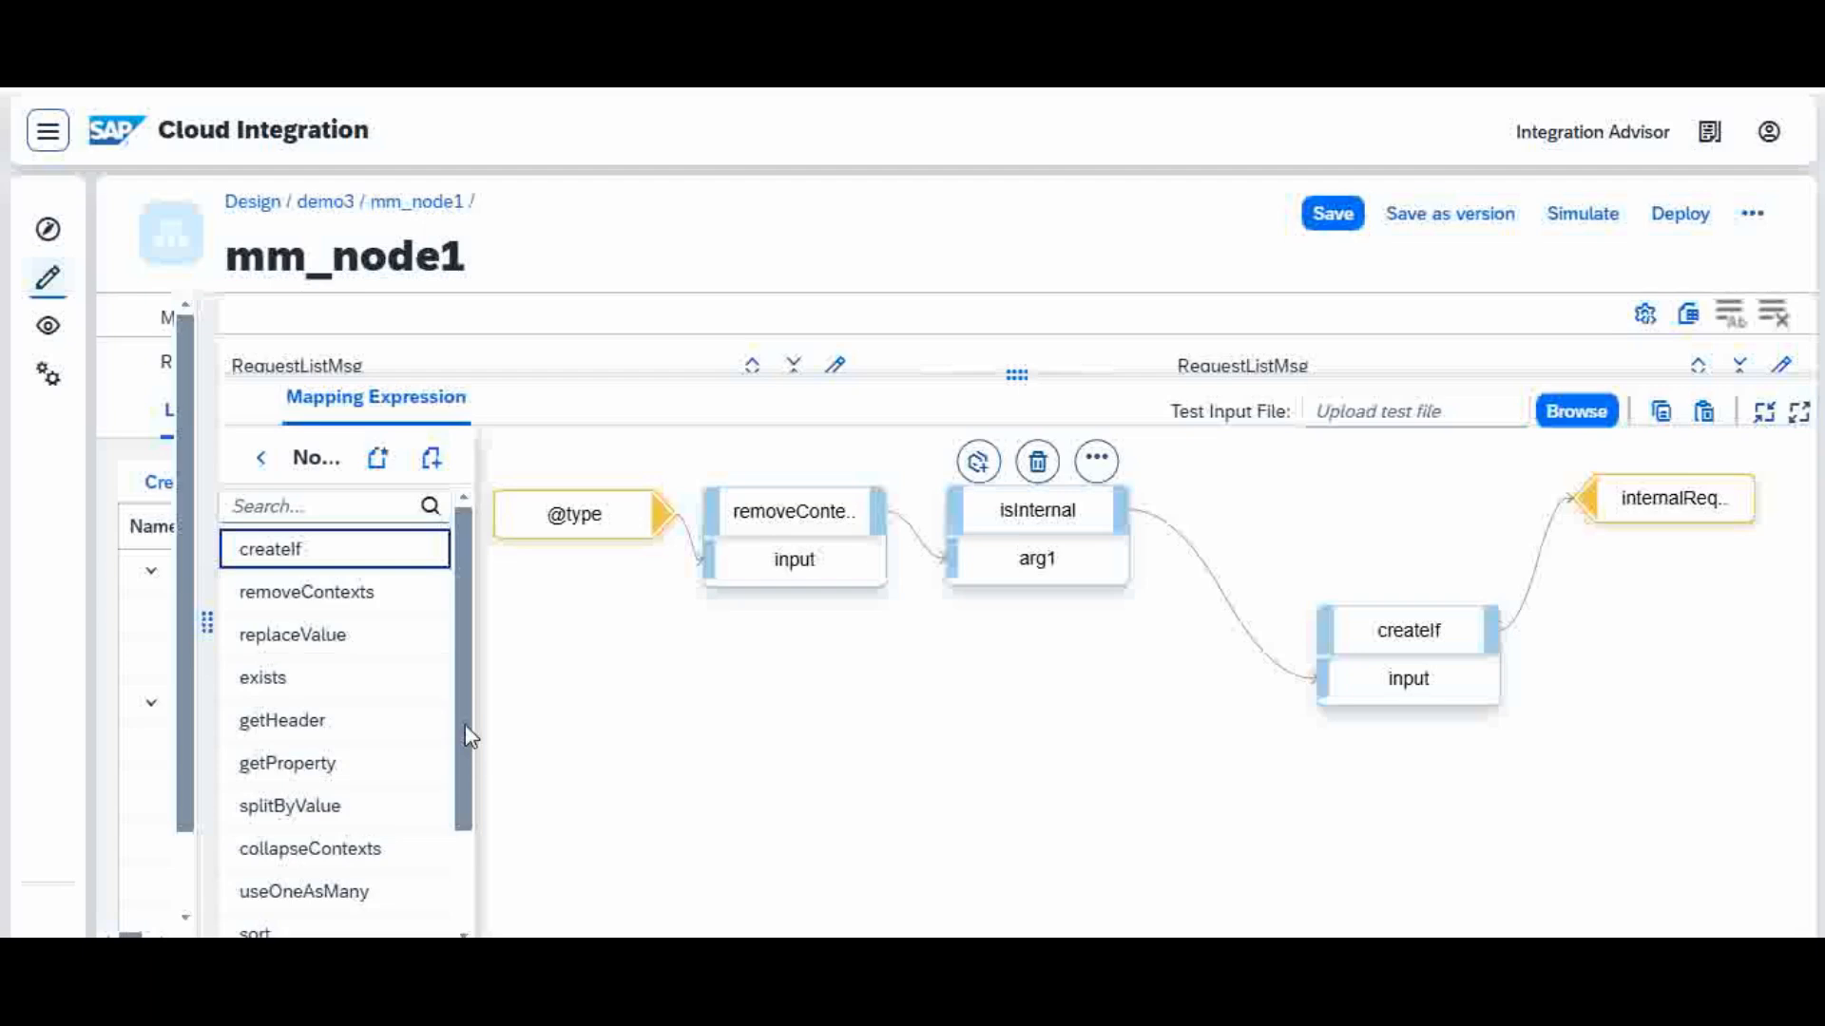
pyautogui.click(261, 459)
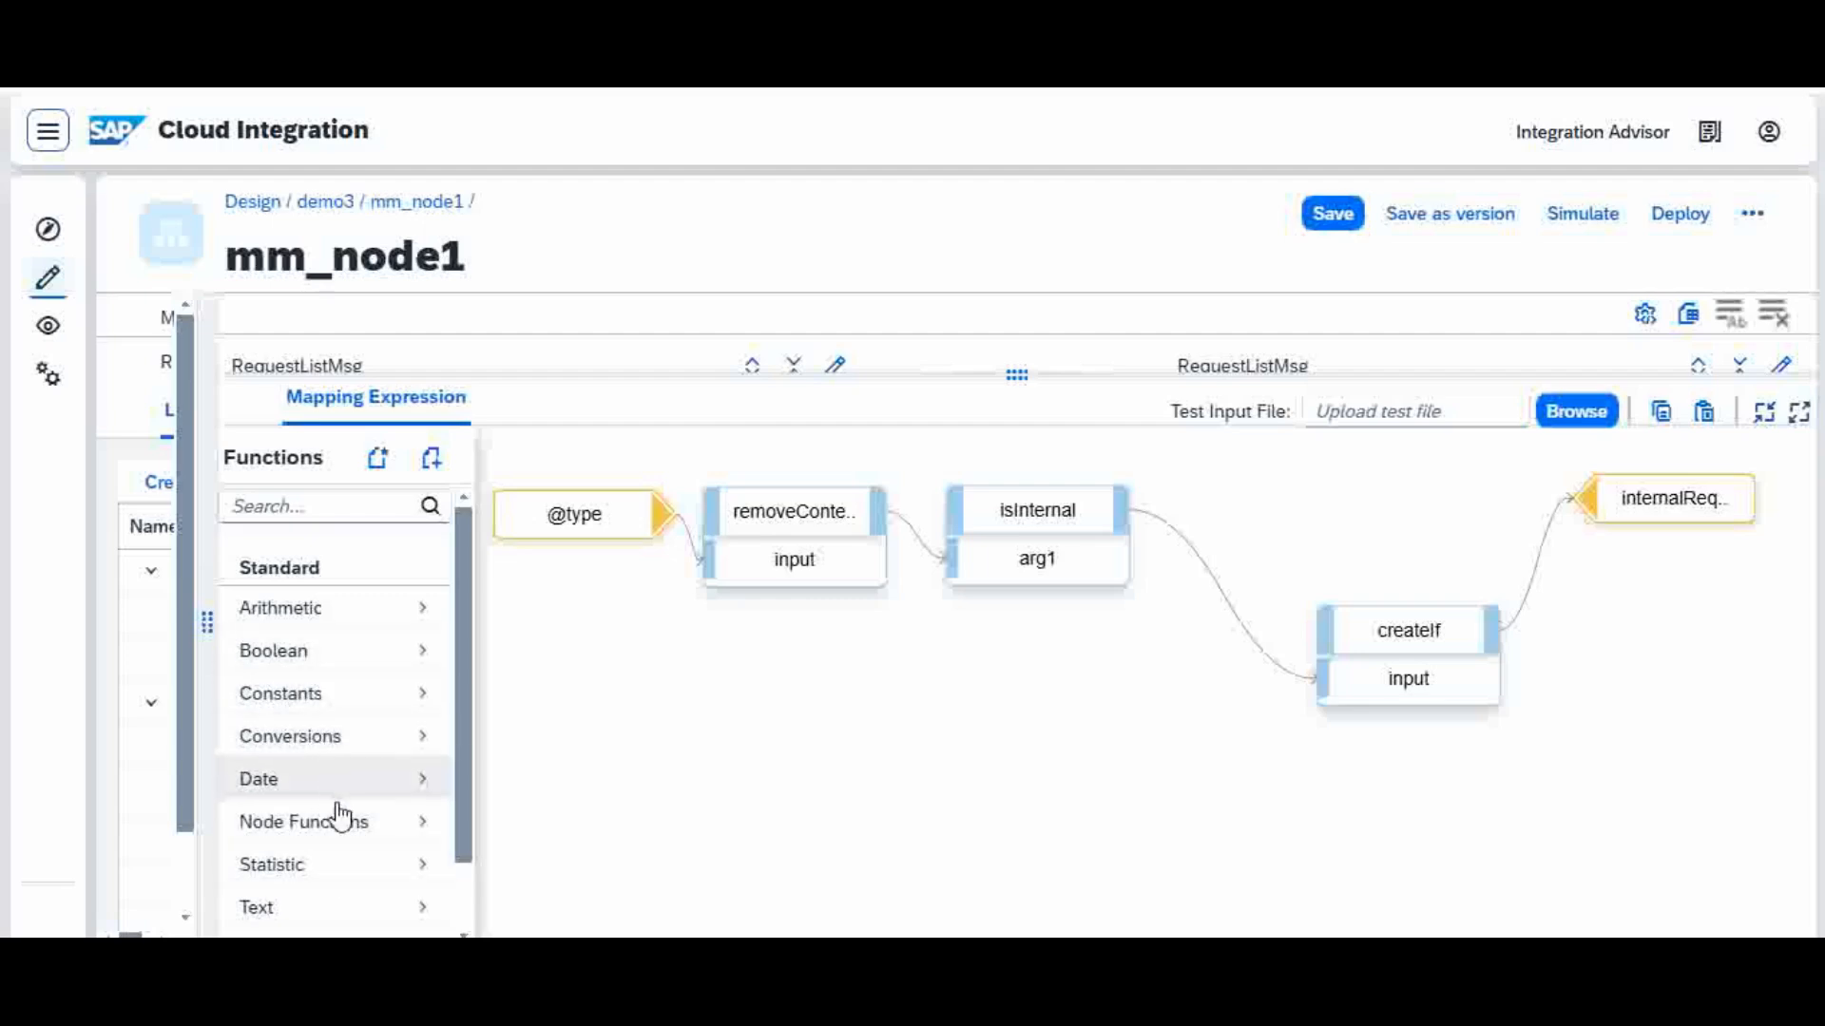
pyautogui.moveTo(464, 762); pyautogui.dragTo(452, 825)
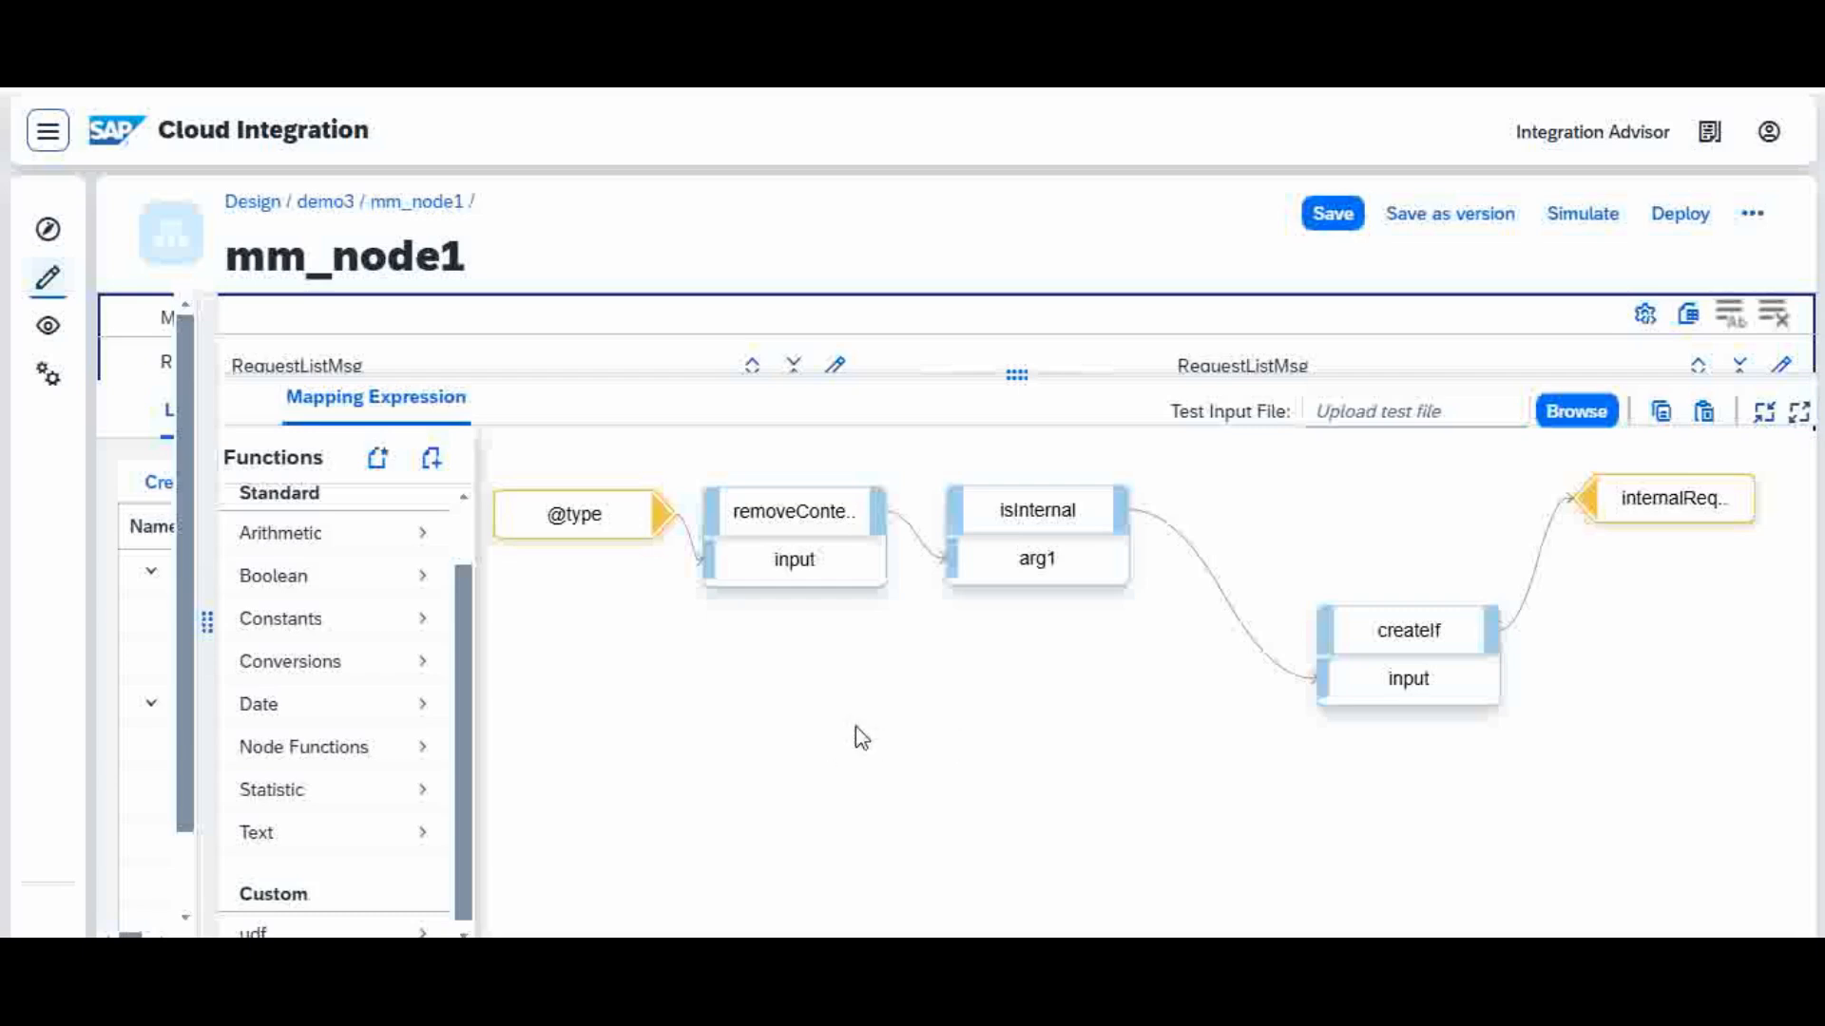
pyautogui.click(1473, 656)
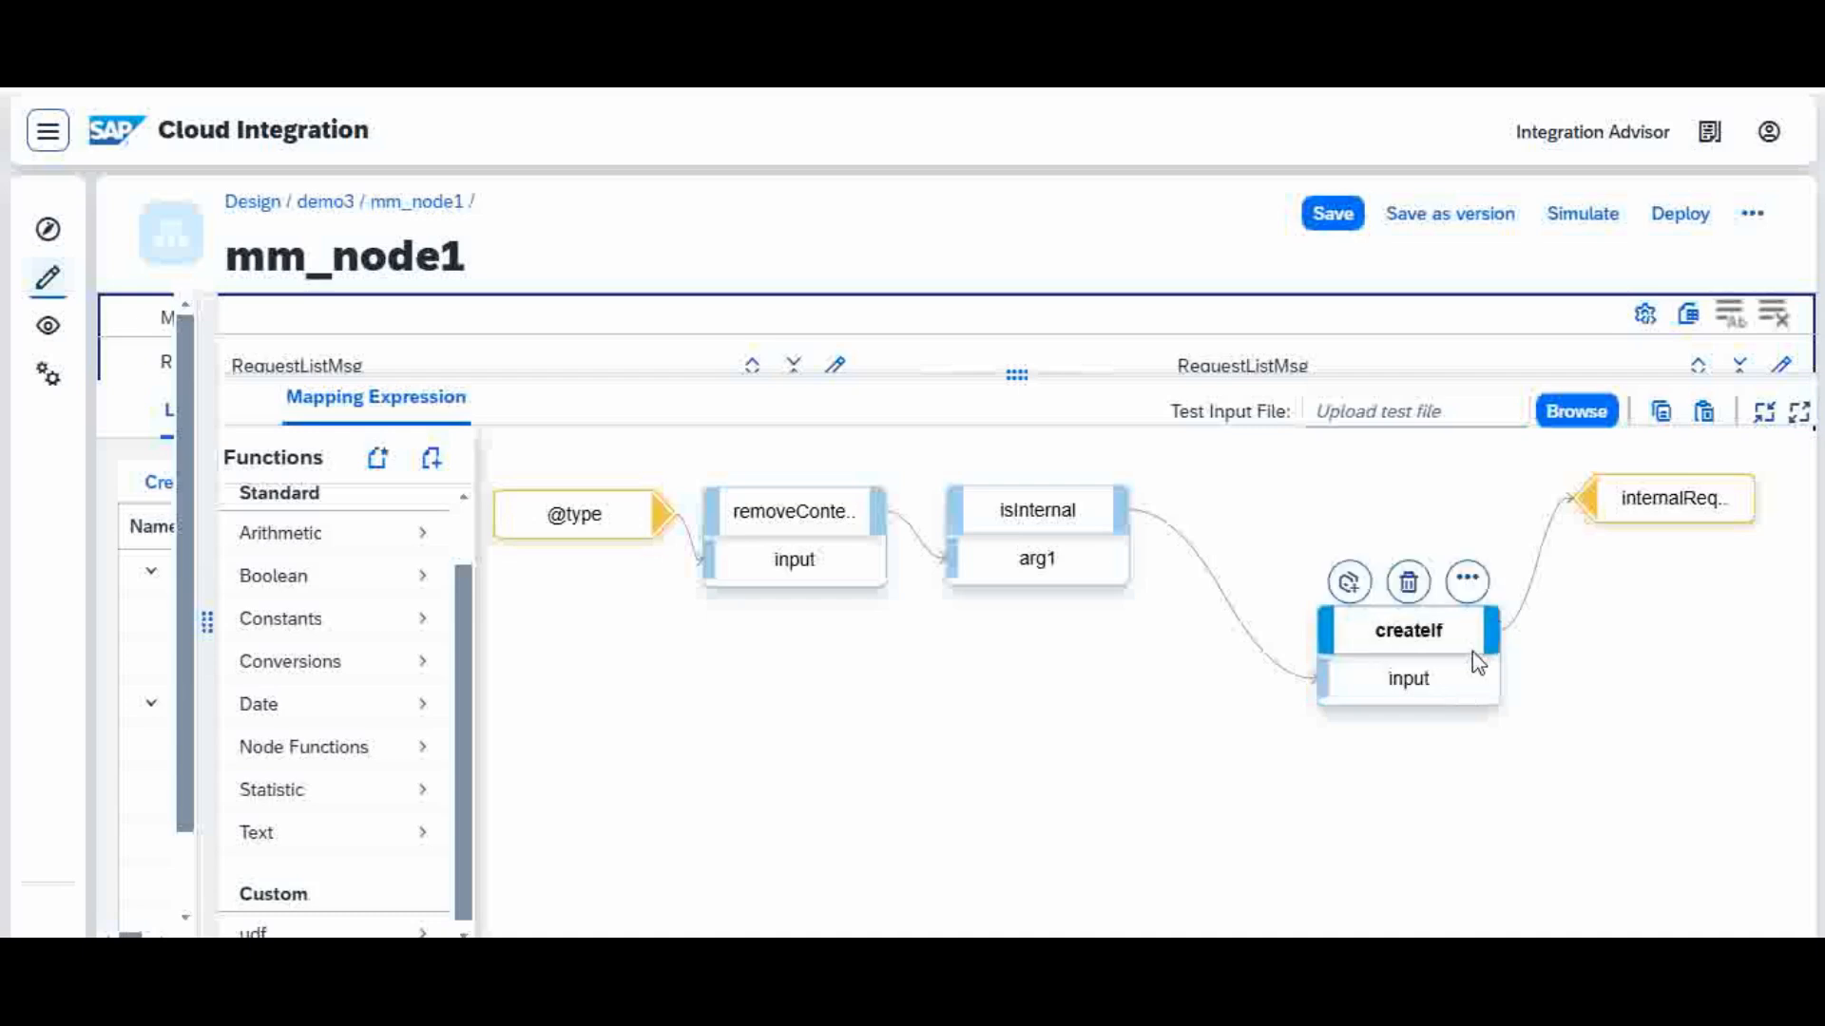
pyautogui.moveTo(1478, 663); pyautogui.dragTo(1349, 533)
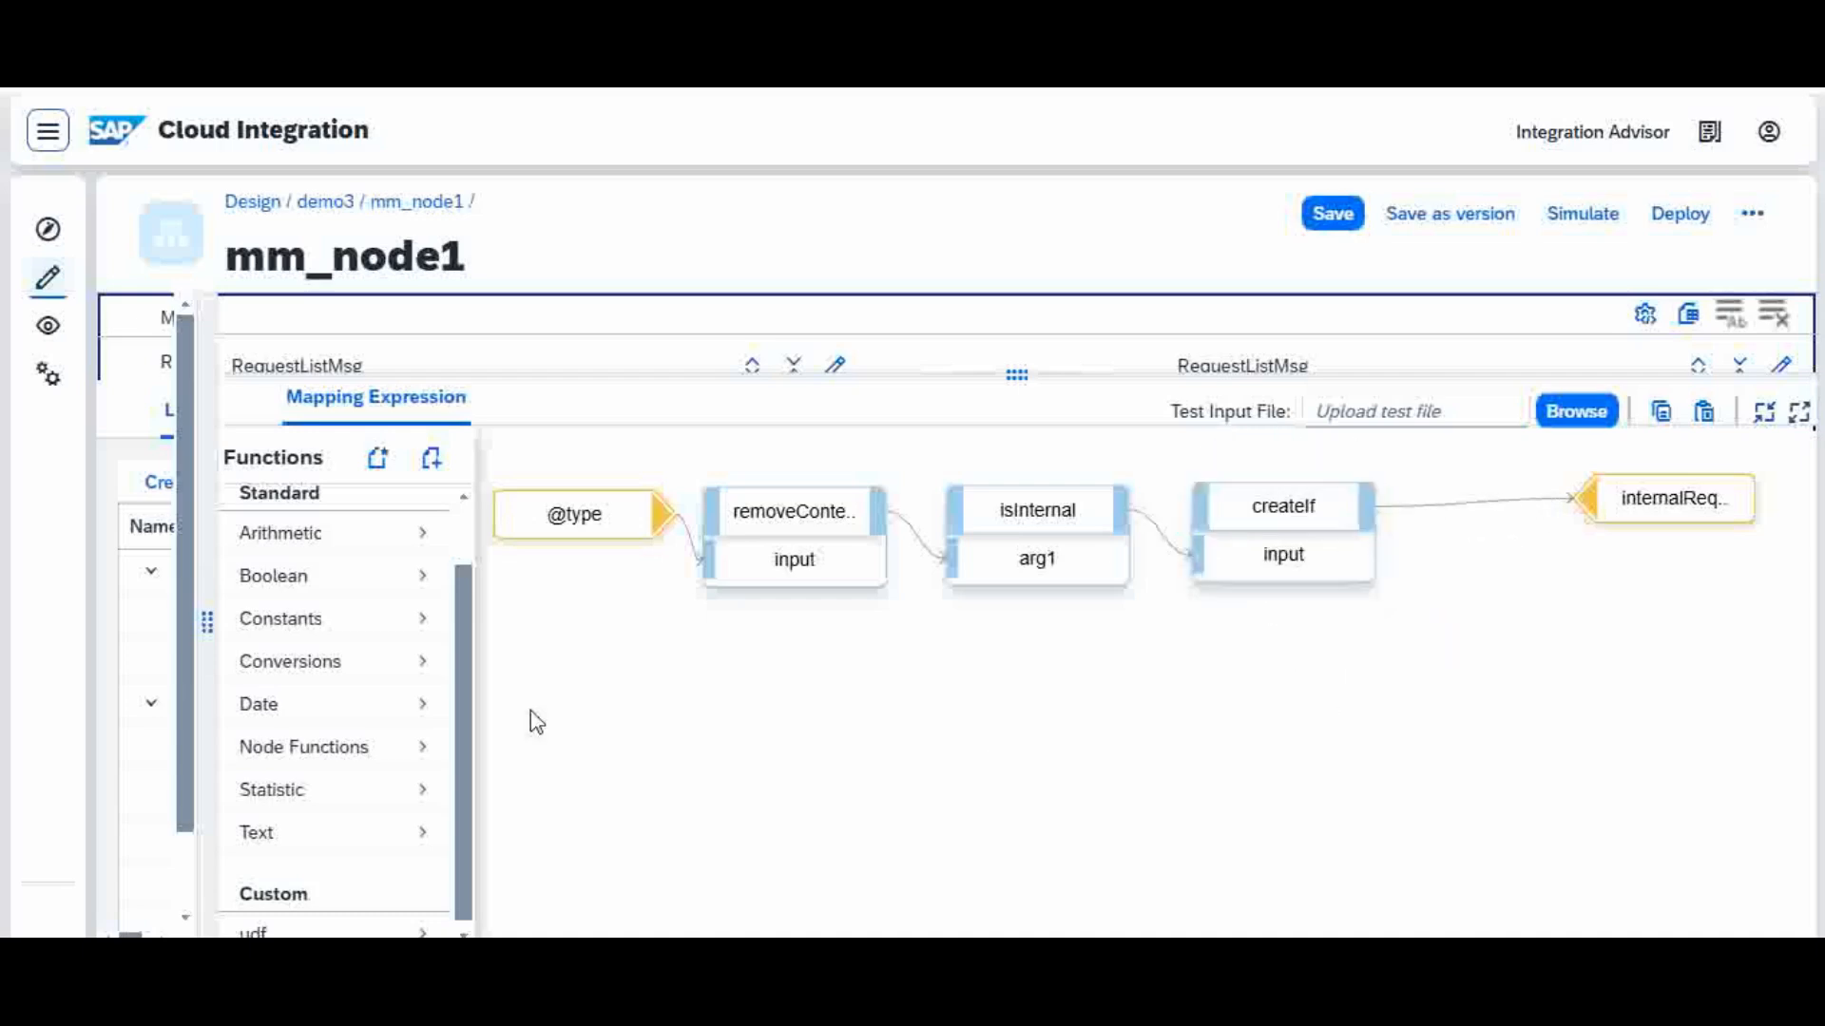
pyautogui.click(350, 751)
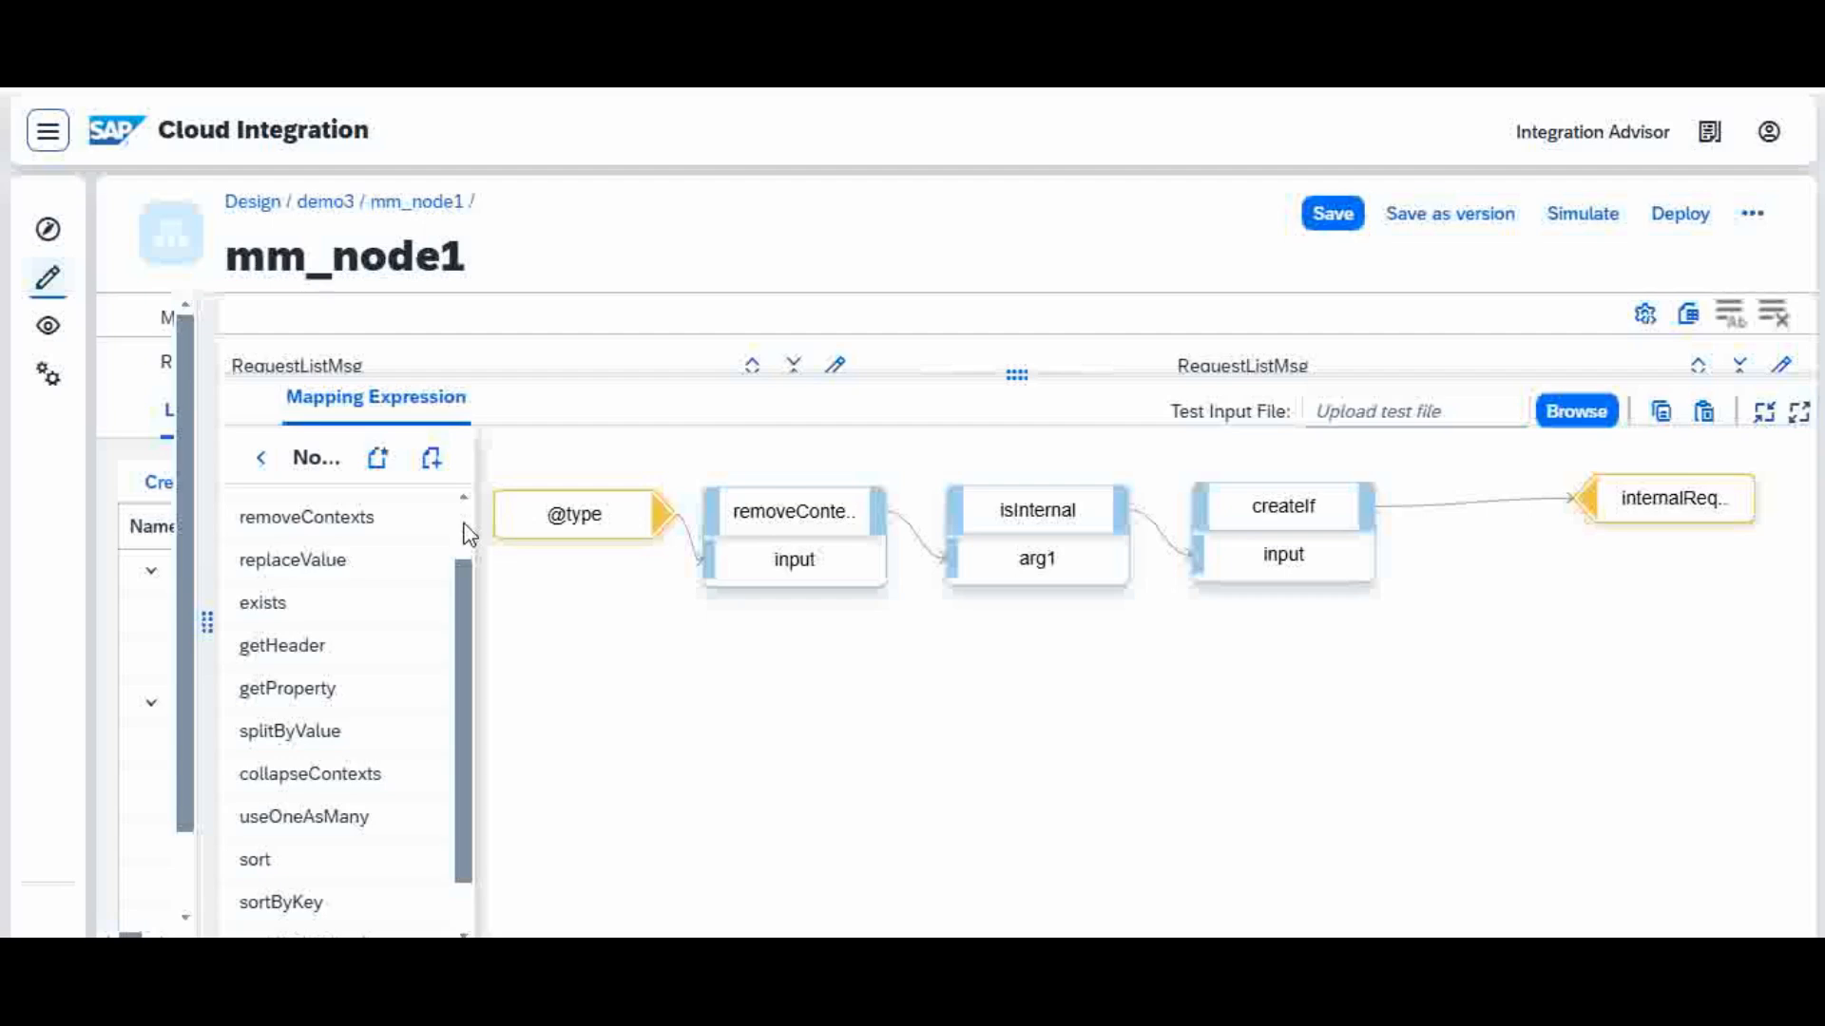
pyautogui.scroll(1, 449, 538)
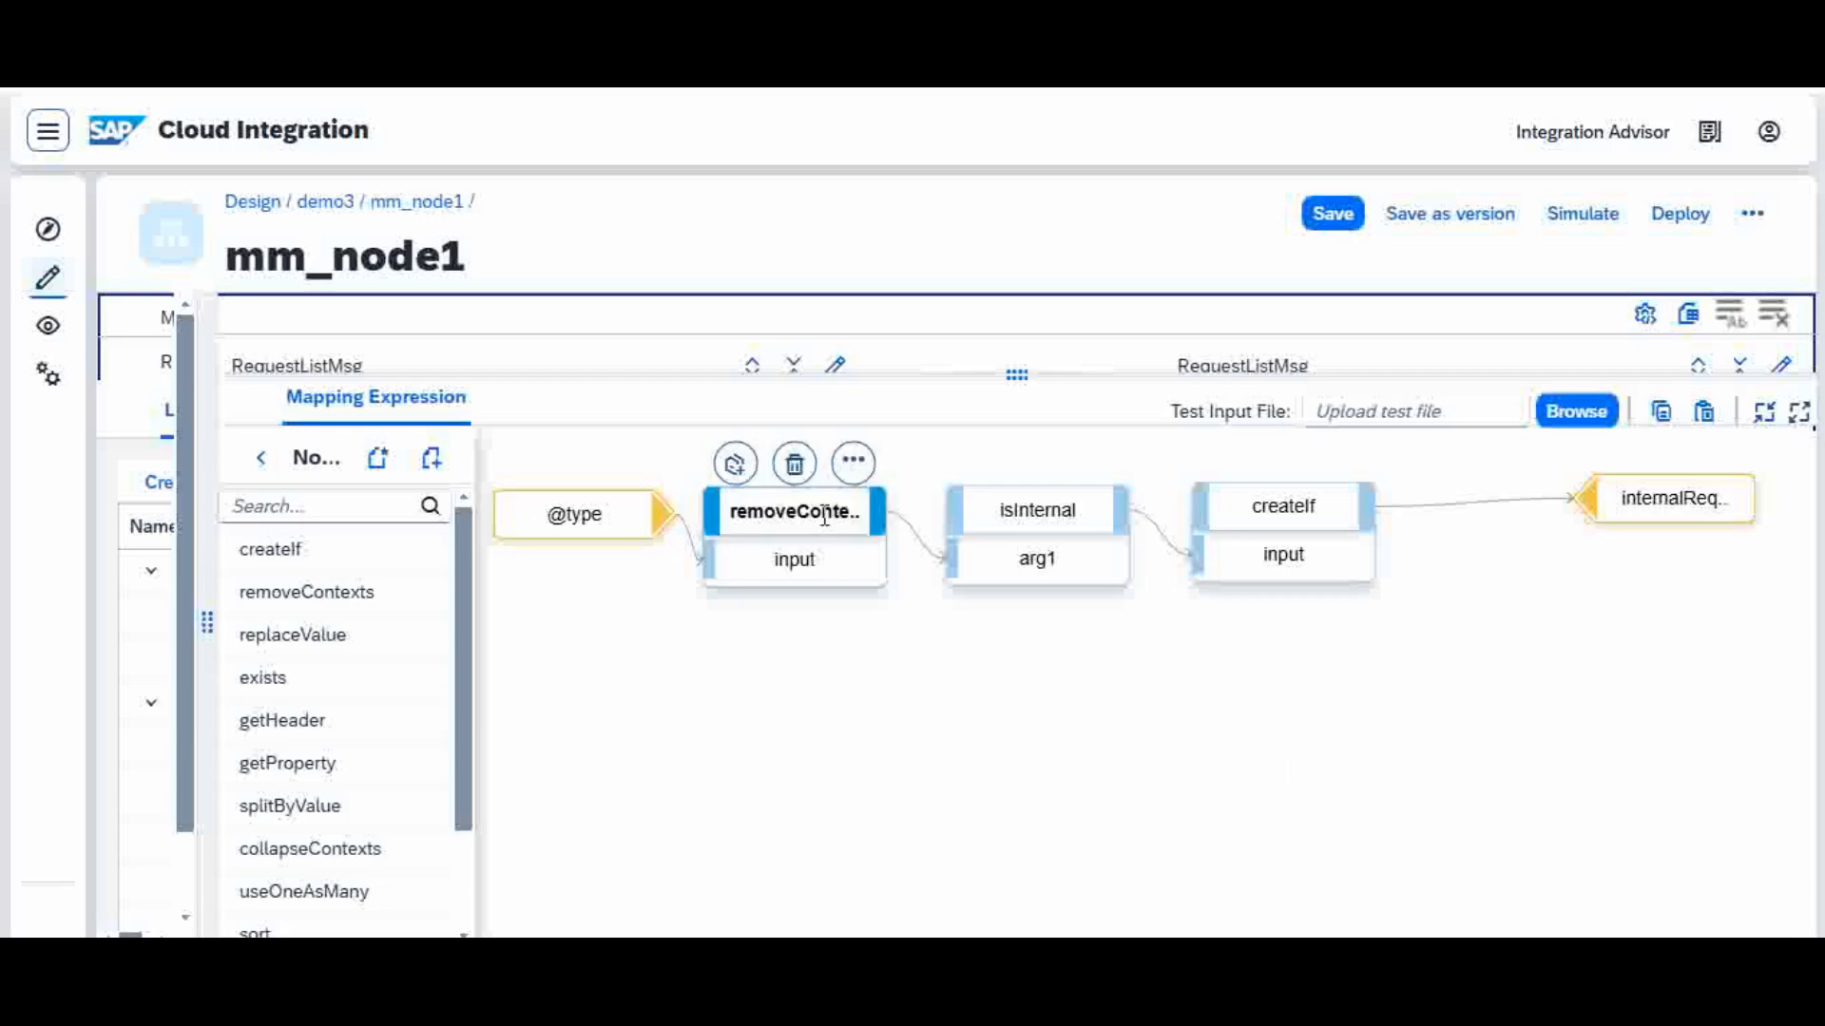
# Step: Display the message queue of the removeContexts function with Request_source.xml as the test input file, and close it after examining it
pyautogui.click(853, 463)
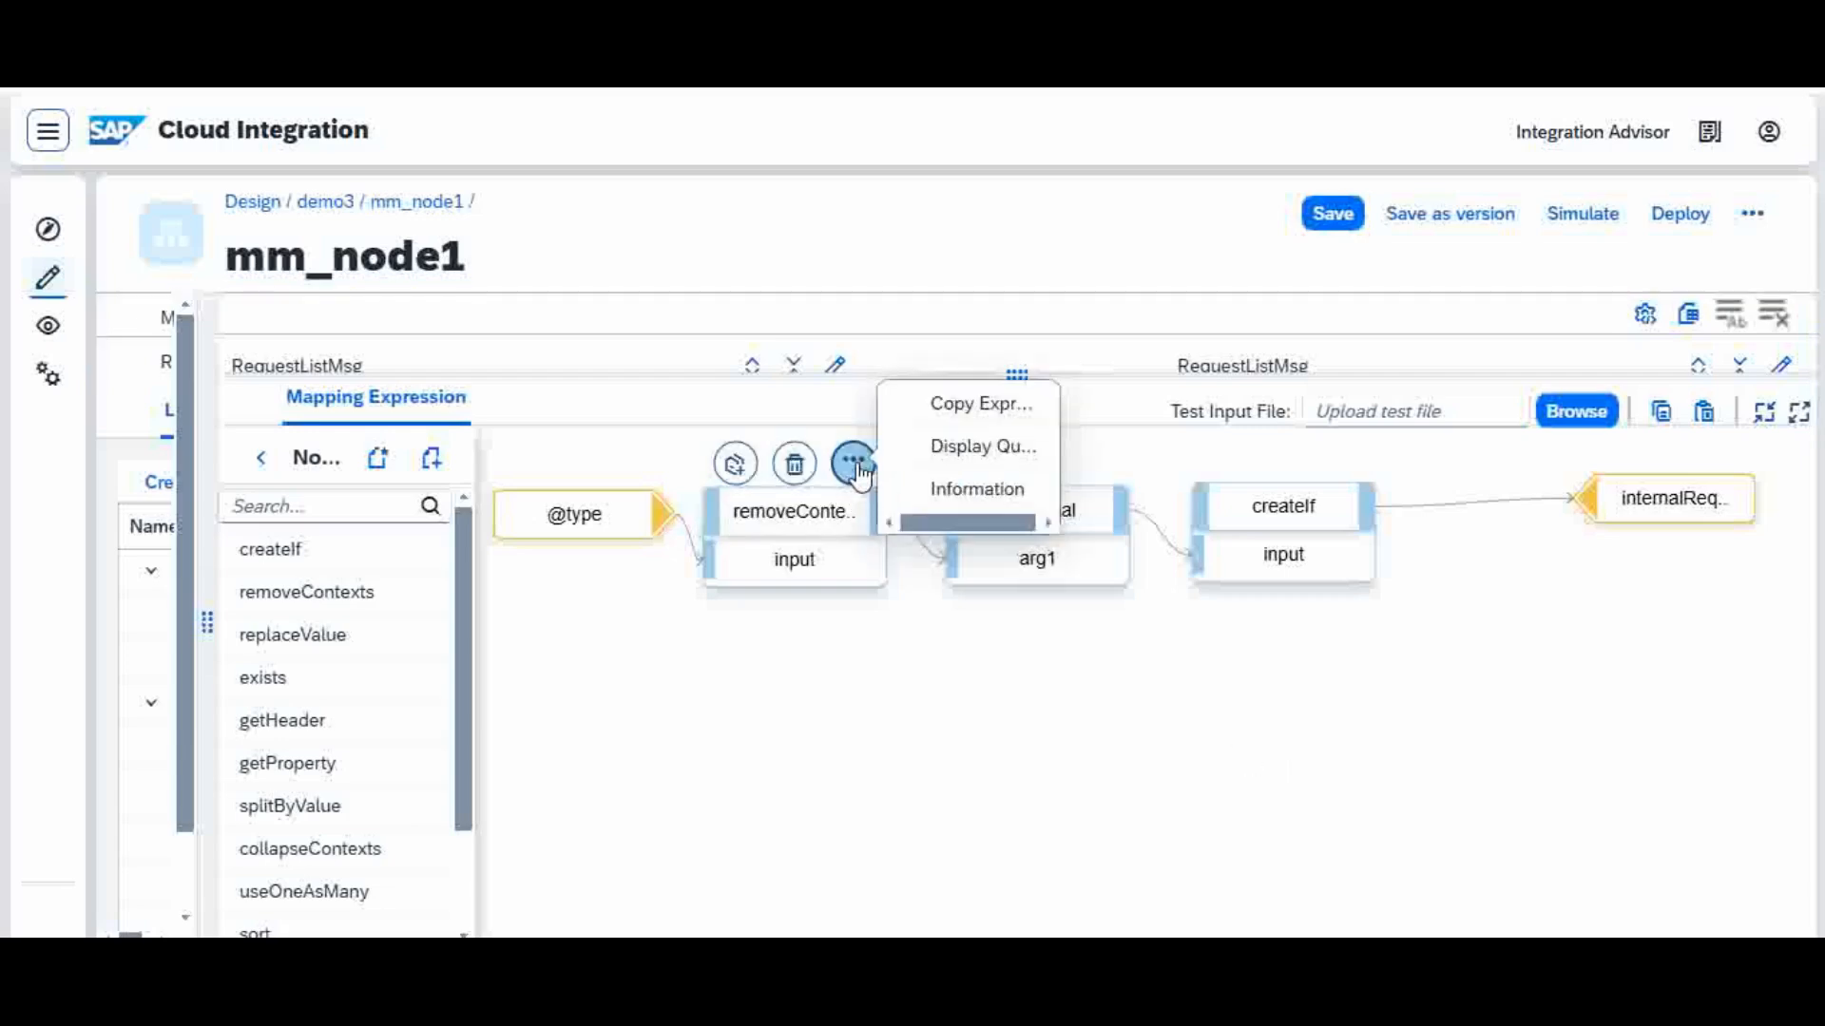
pyautogui.click(972, 446)
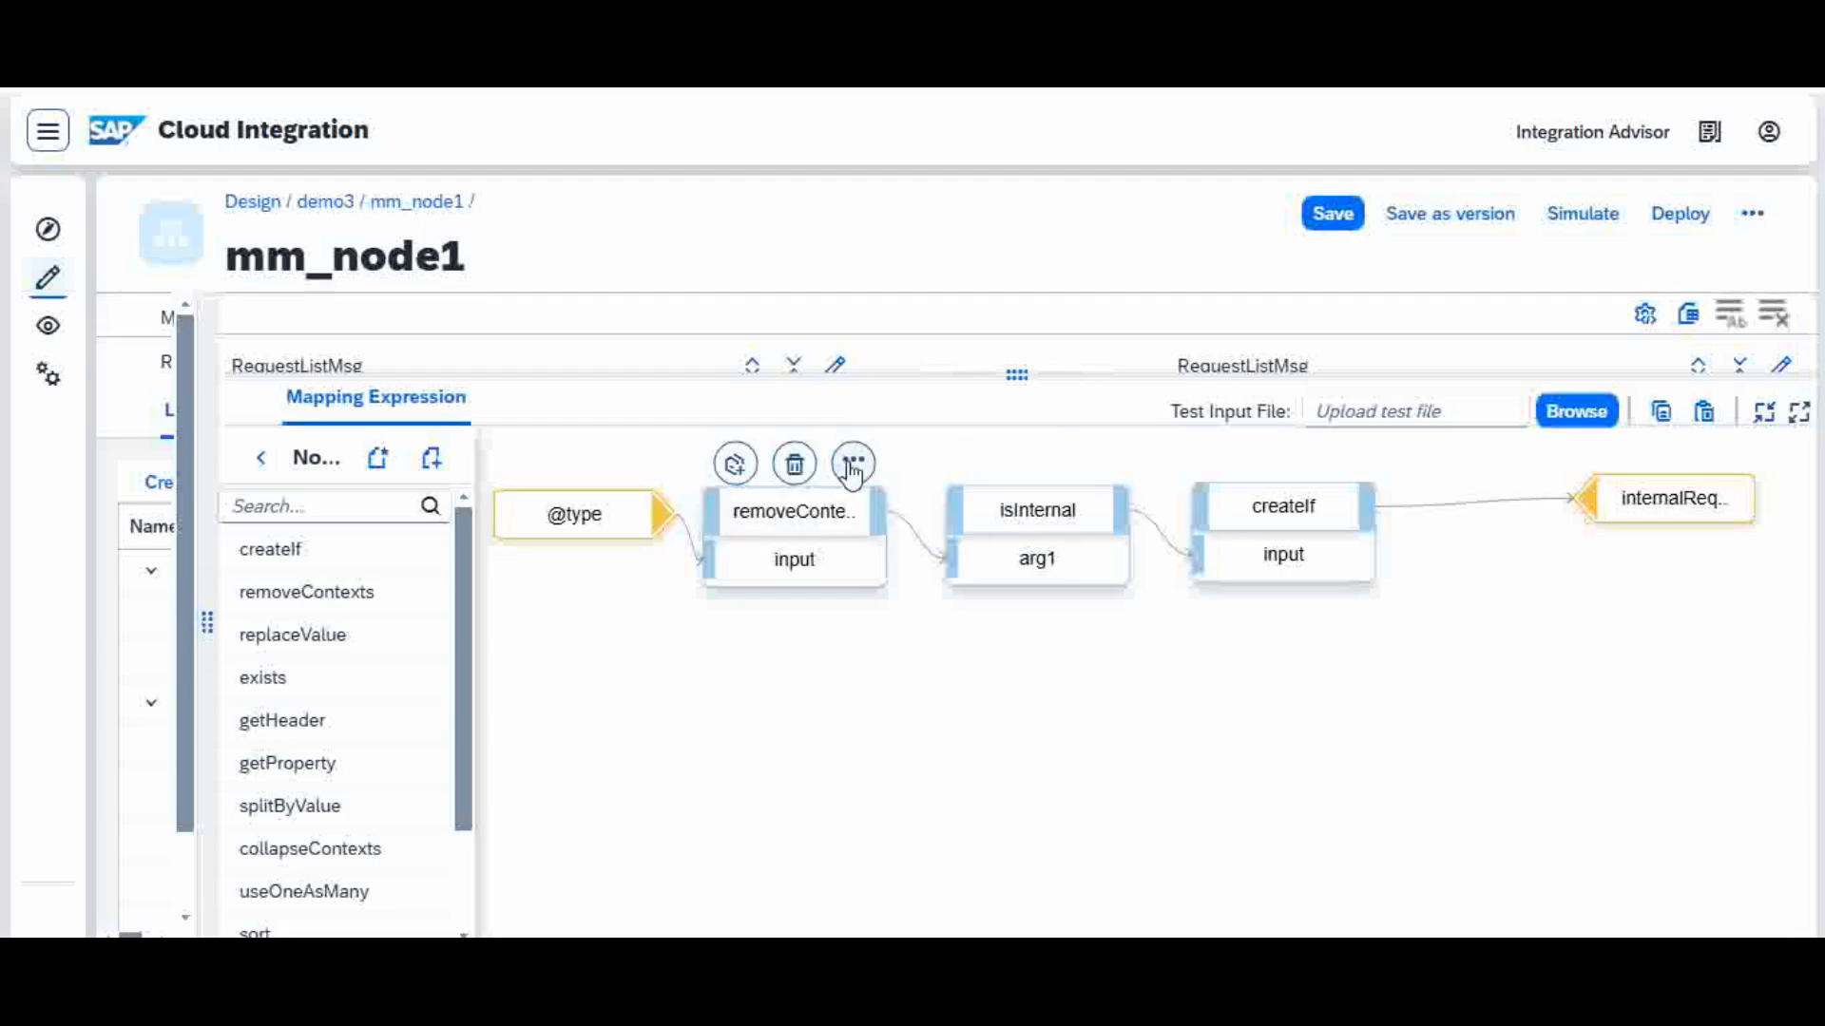
pyautogui.click(852, 462)
pyautogui.click(943, 451)
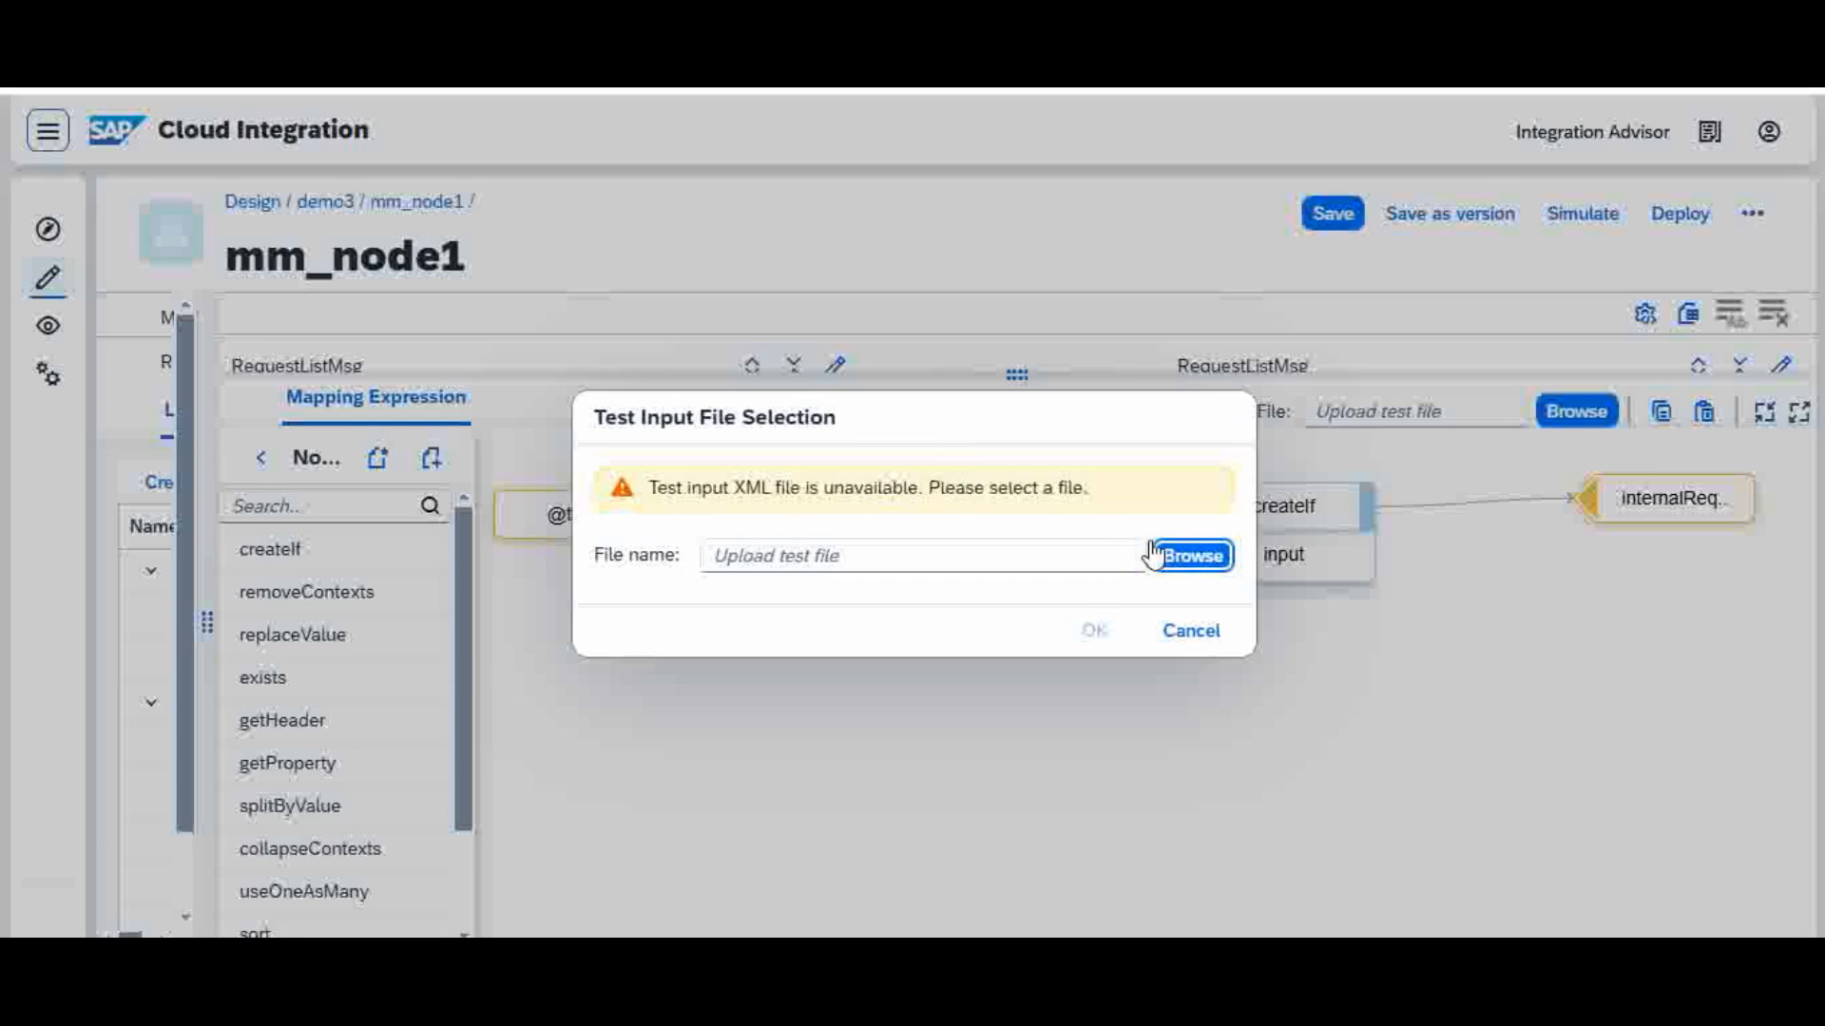
pyautogui.click(1193, 559)
pyautogui.doubleClick(461, 240)
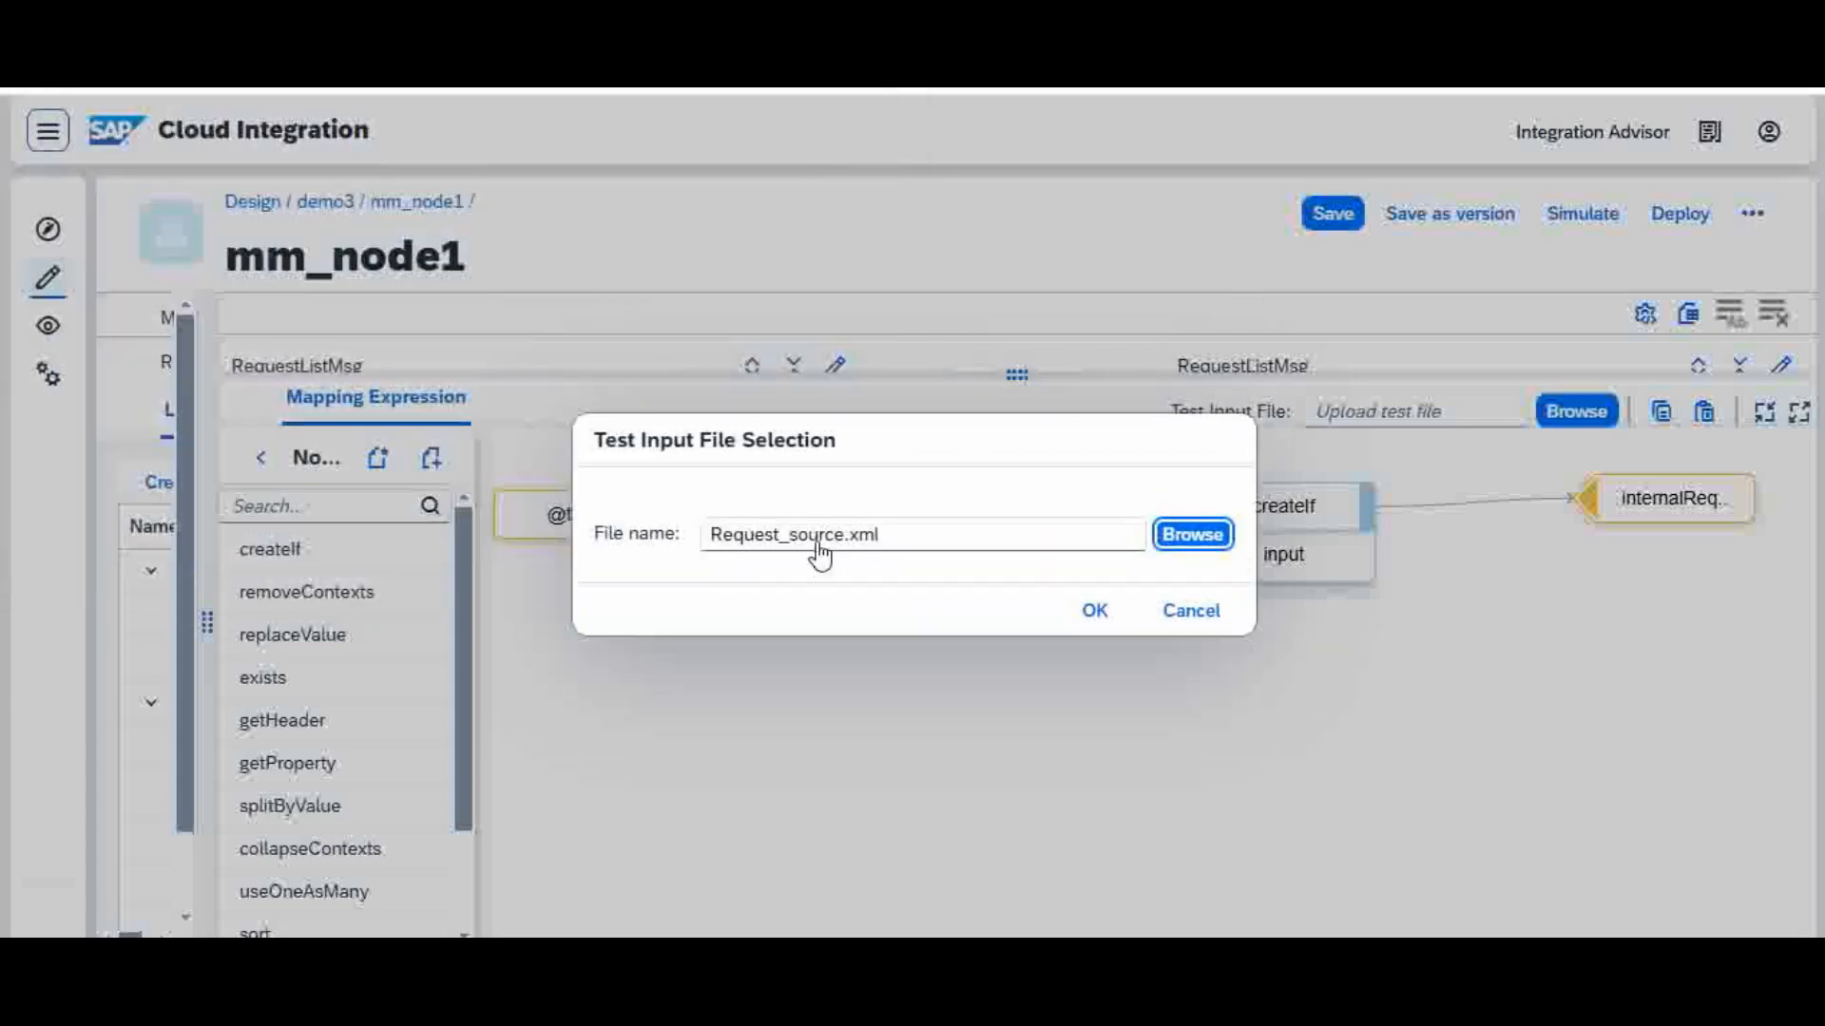
pyautogui.click(1100, 615)
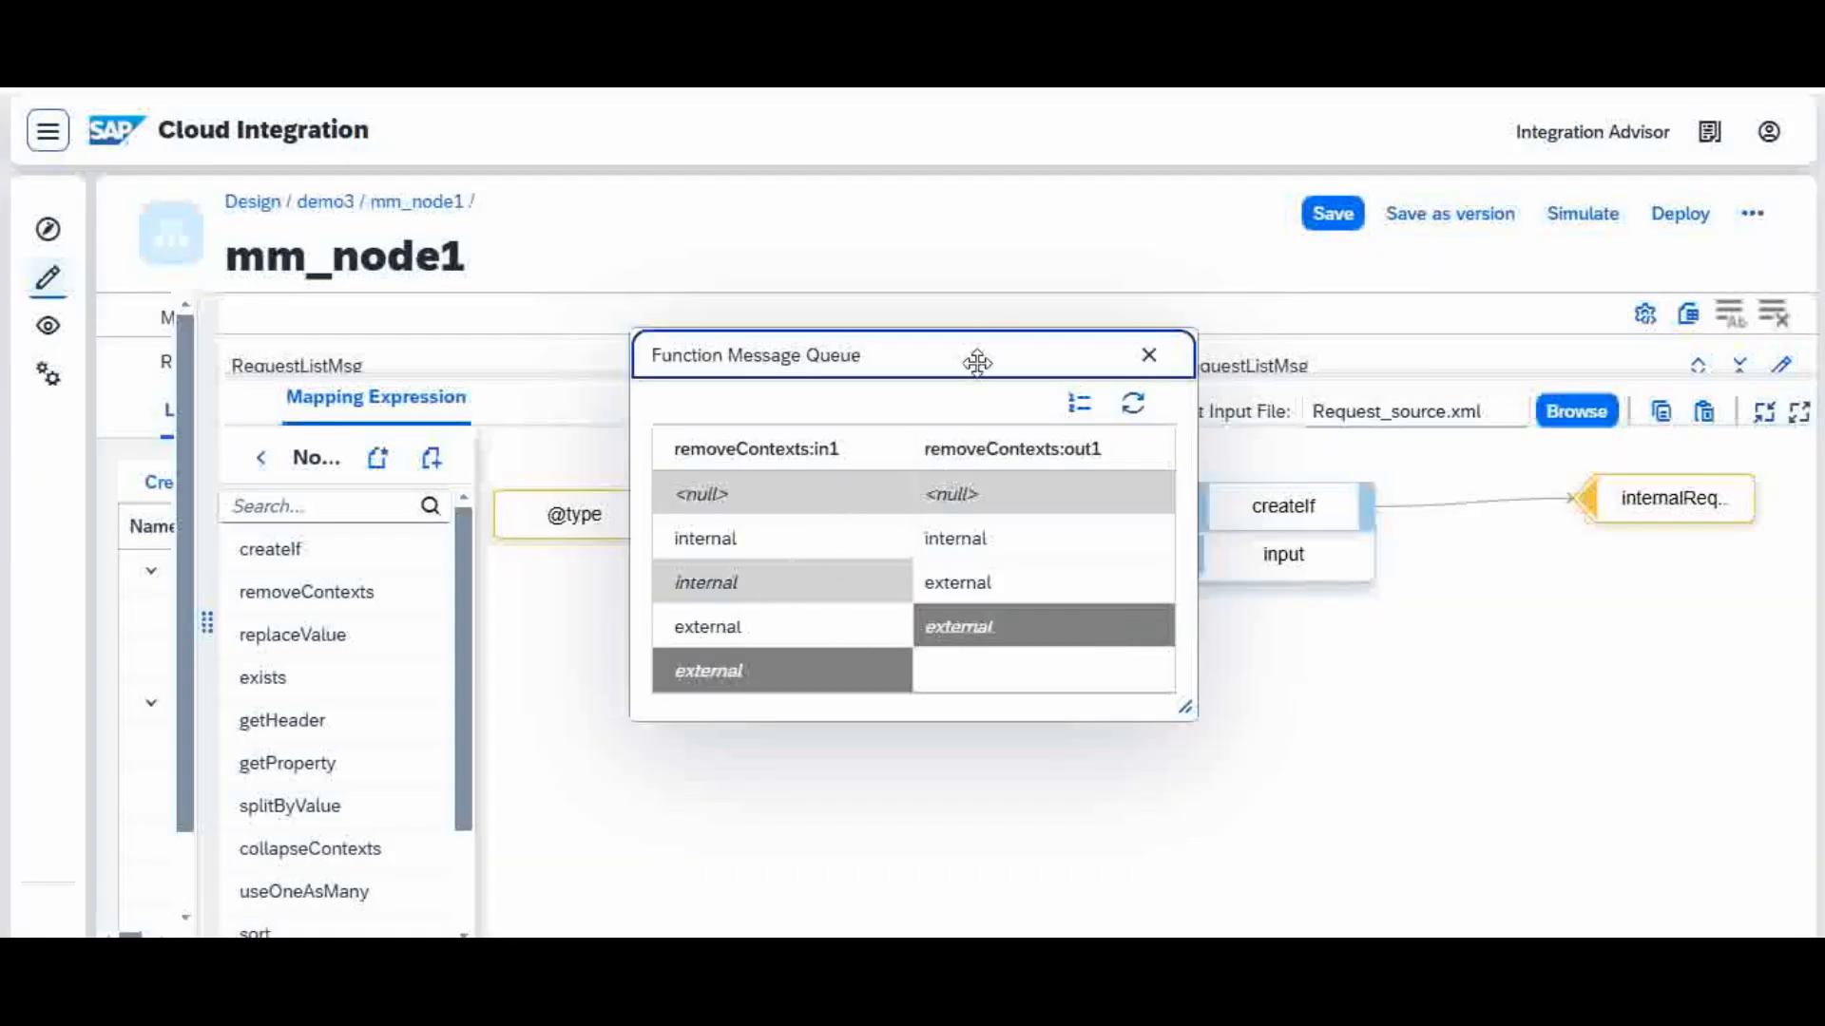
pyautogui.moveTo(977, 362); pyautogui.dragTo(890, 527)
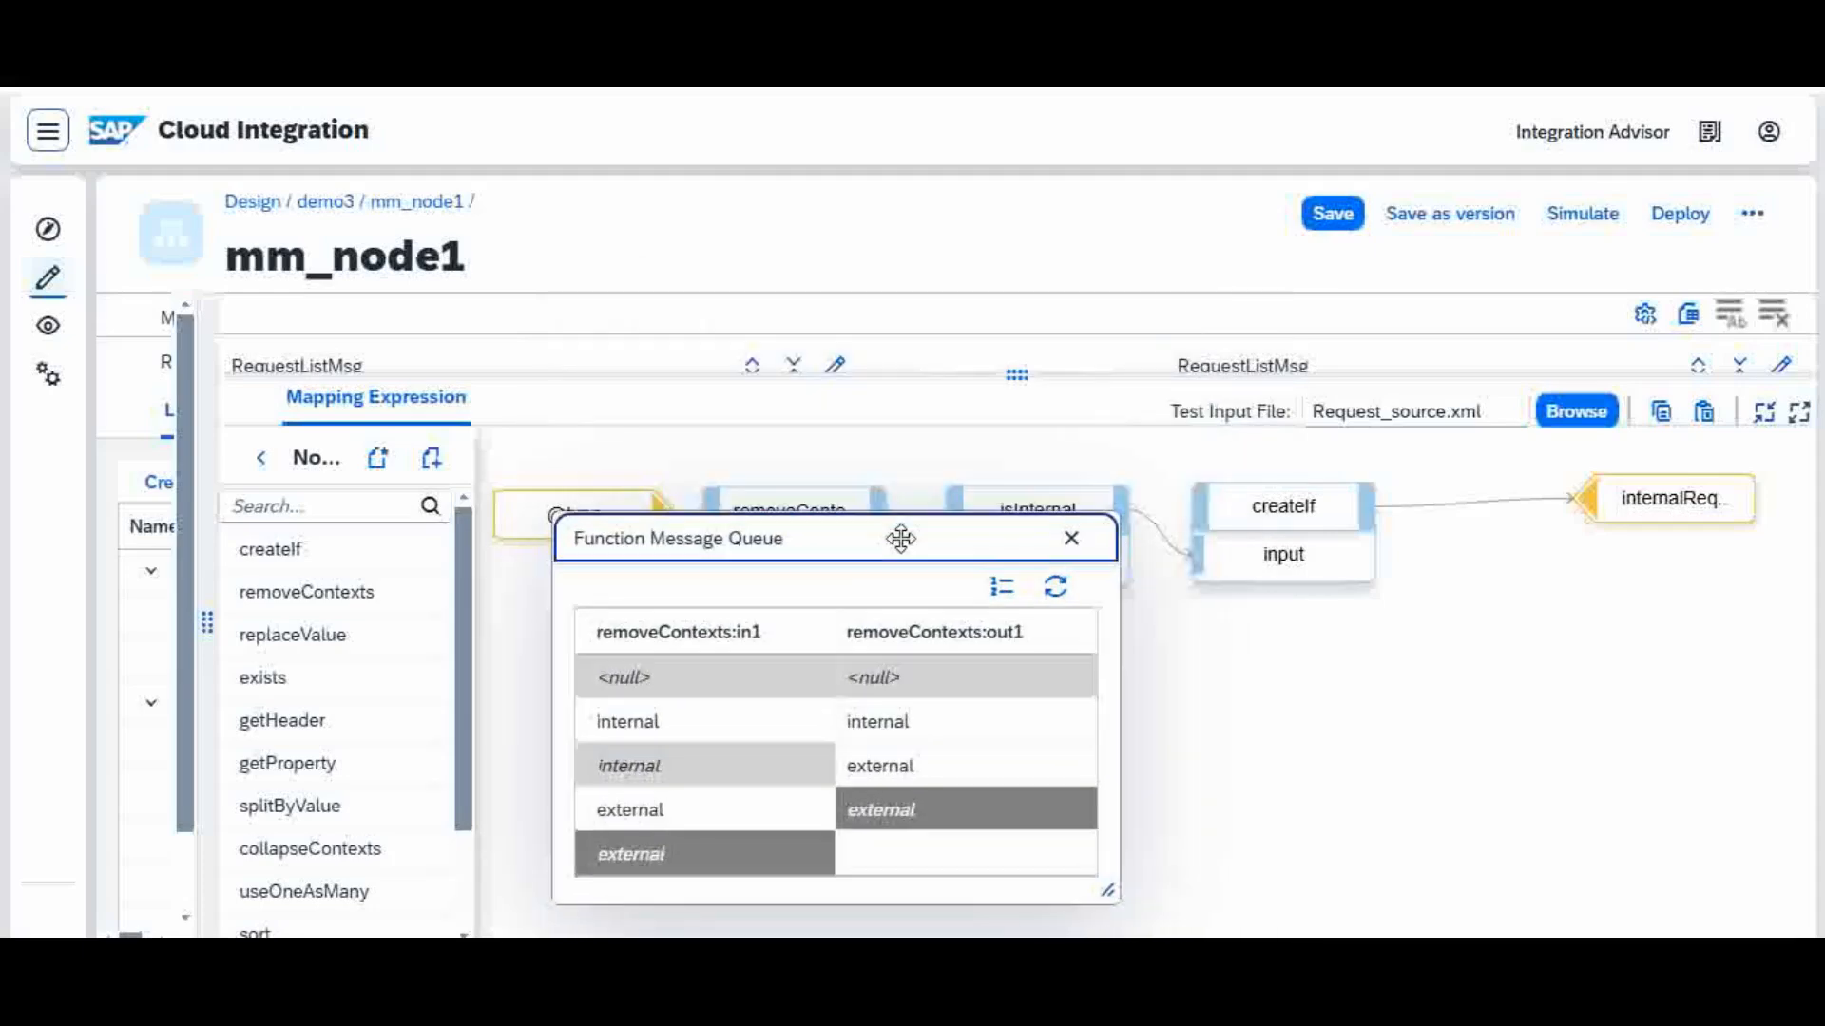
pyautogui.click(1072, 540)
# Step: Display the message queue of the isInternal function to compare its inputs and outputs, and close it
pyautogui.click(1098, 533)
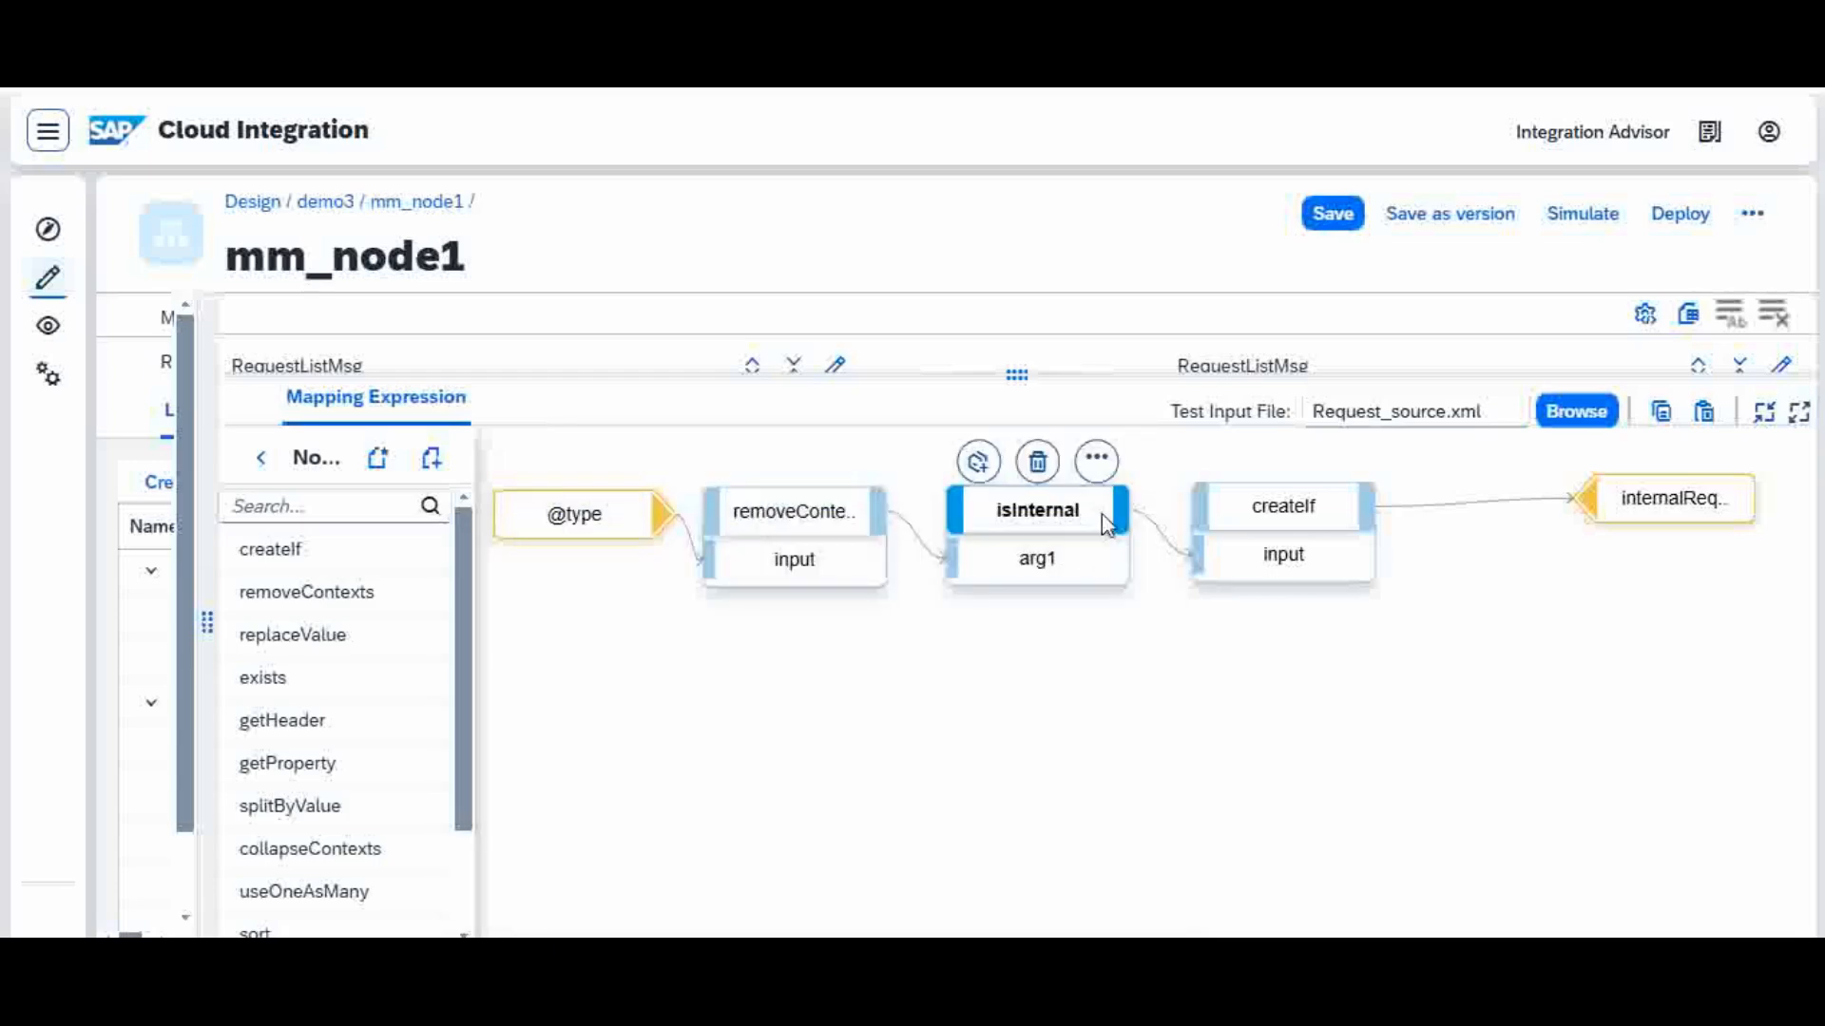
pyautogui.click(1100, 462)
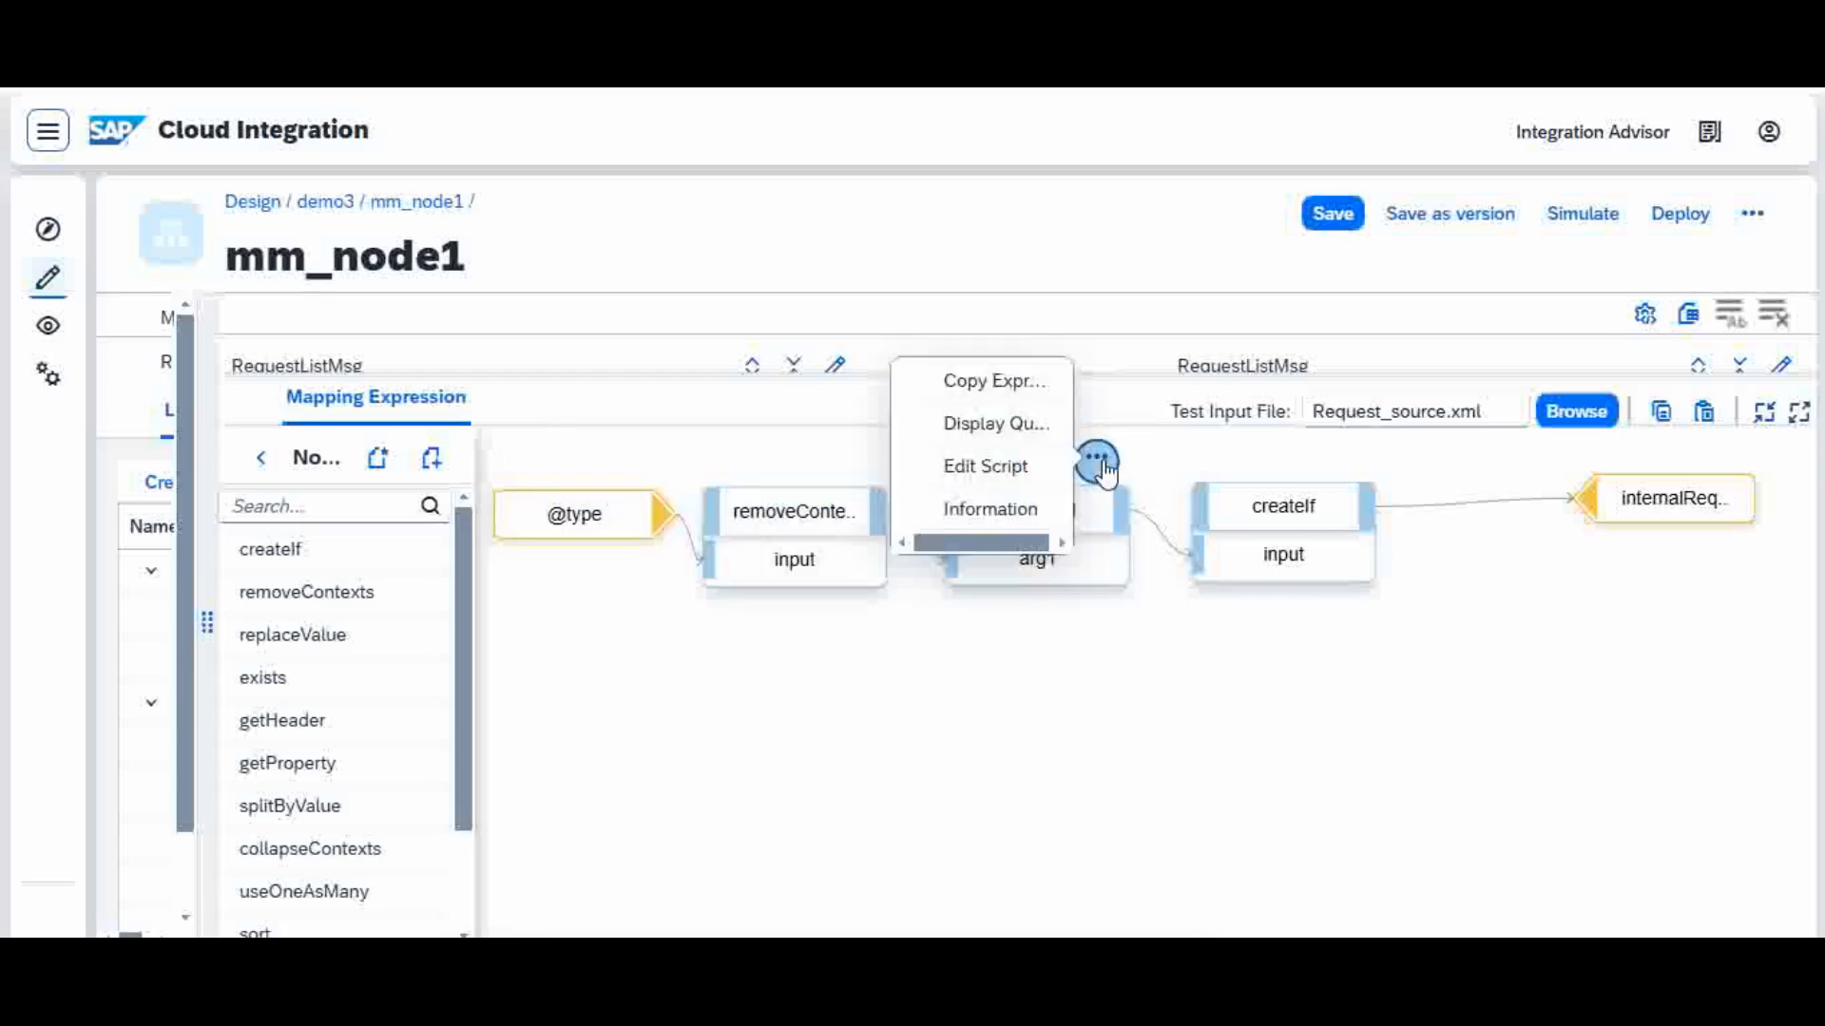
pyautogui.click(1020, 435)
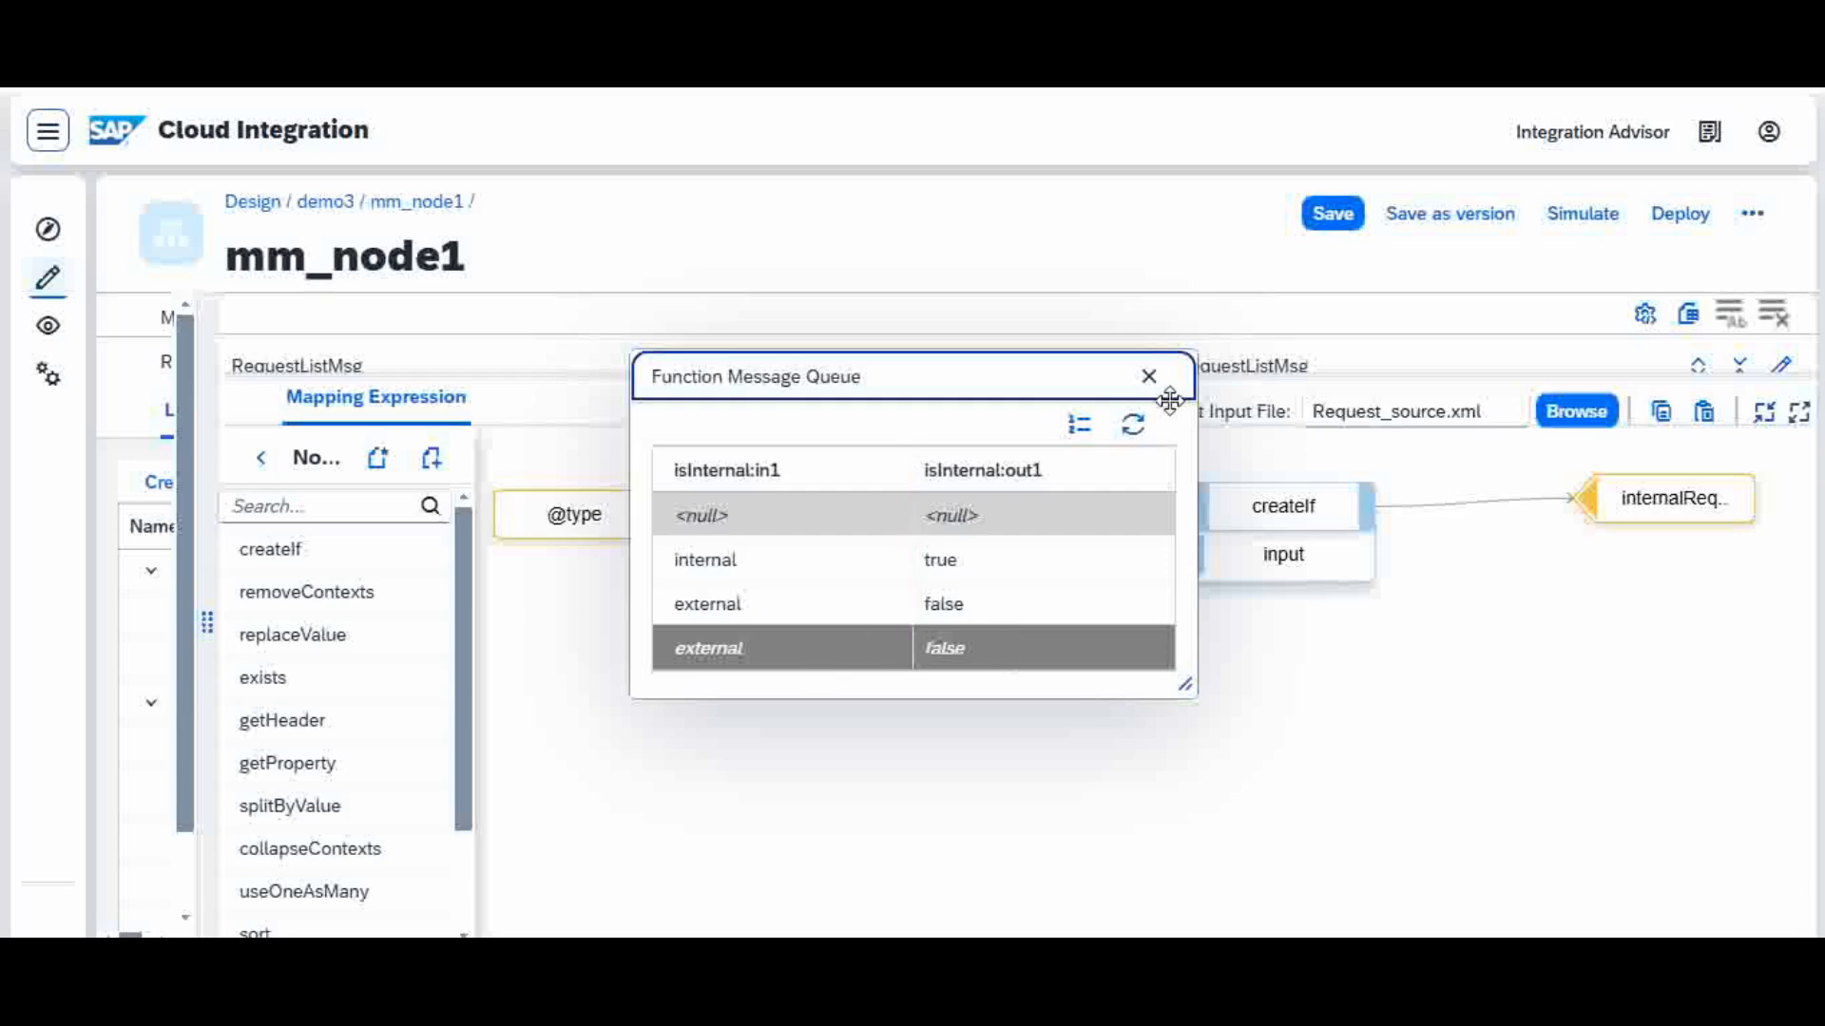
pyautogui.click(1149, 376)
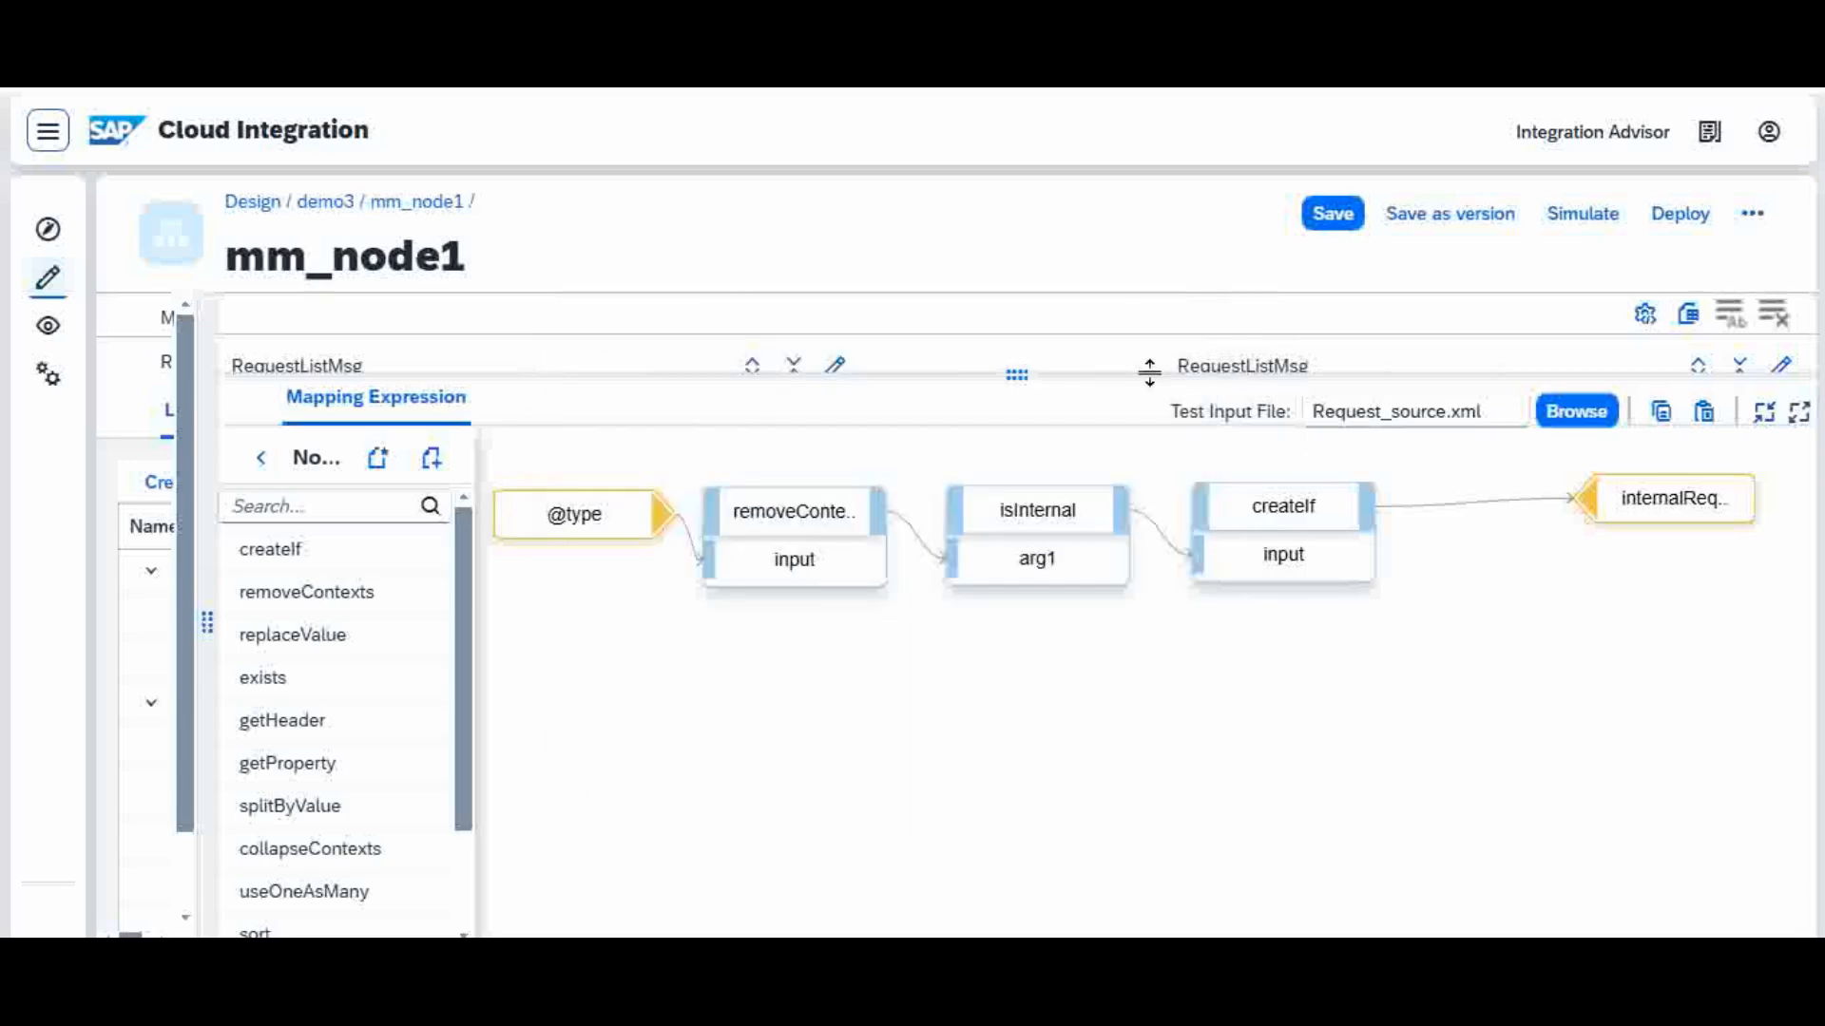
# Step: Display the message queue of the createIf function to examine its outputs, and close it
pyautogui.moveTo(1324, 505)
pyautogui.click(1342, 459)
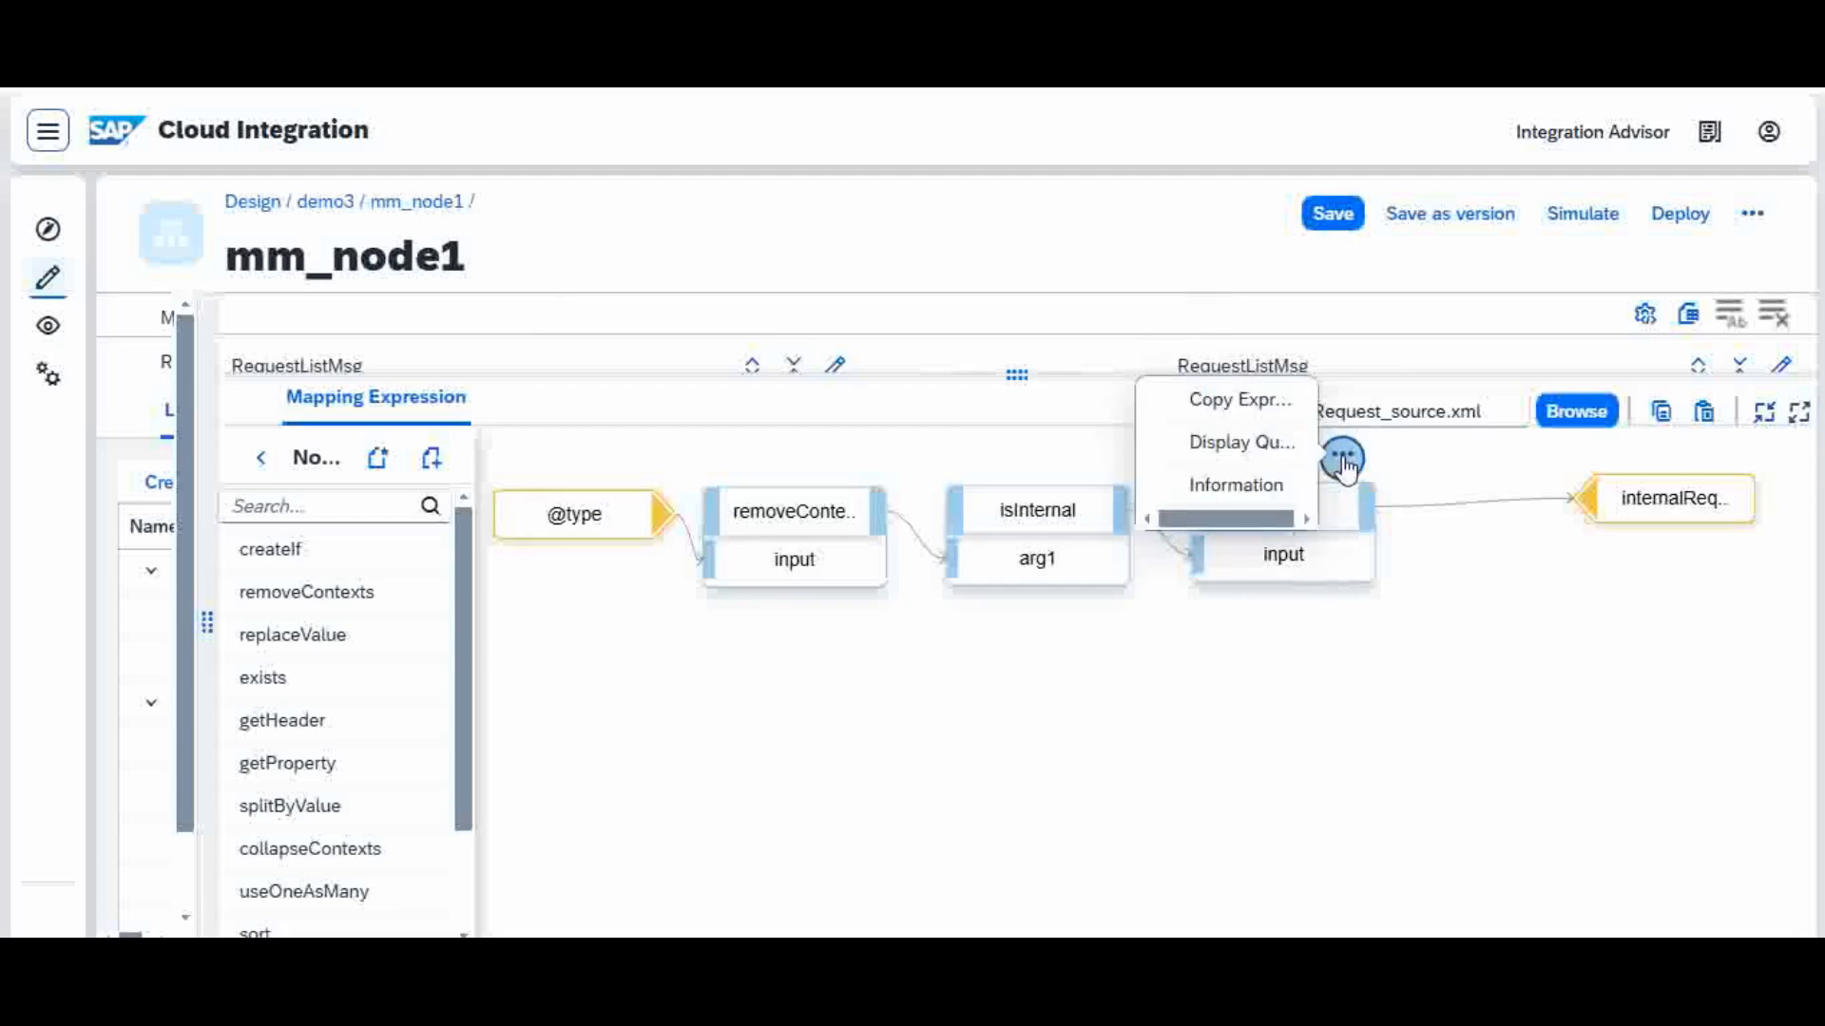
pyautogui.click(1253, 447)
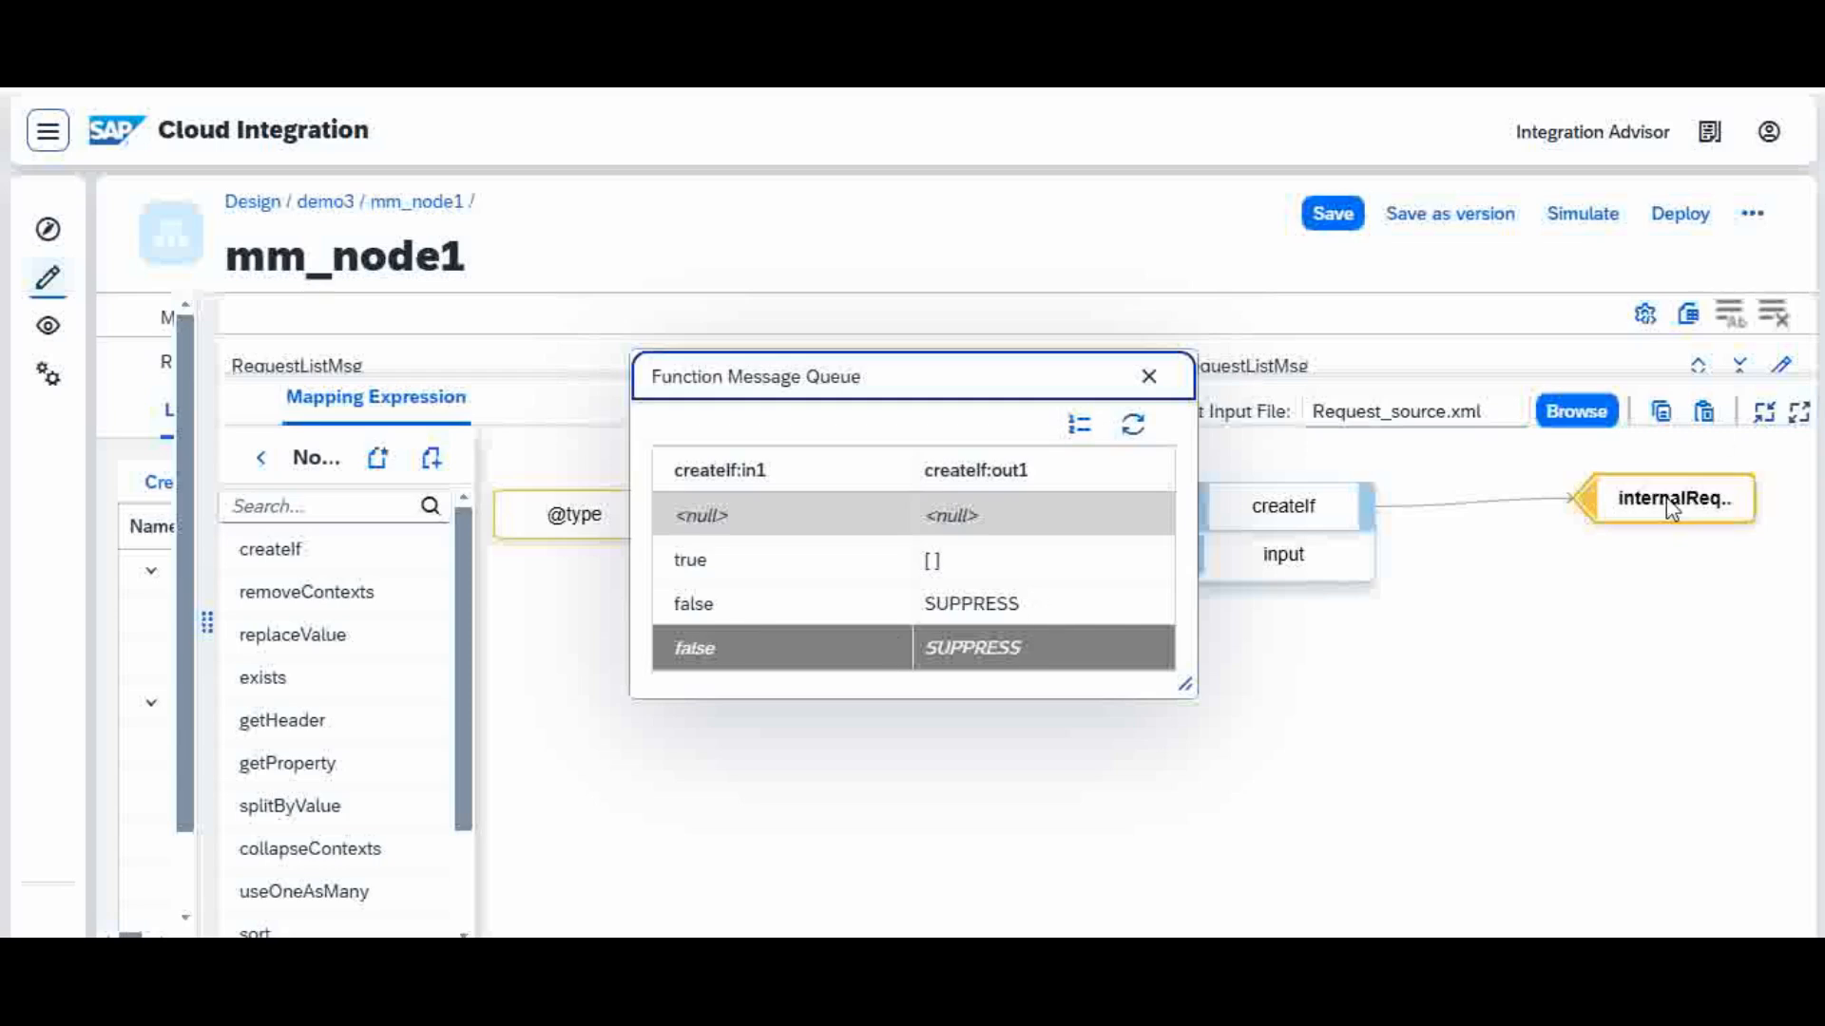
pyautogui.click(1148, 377)
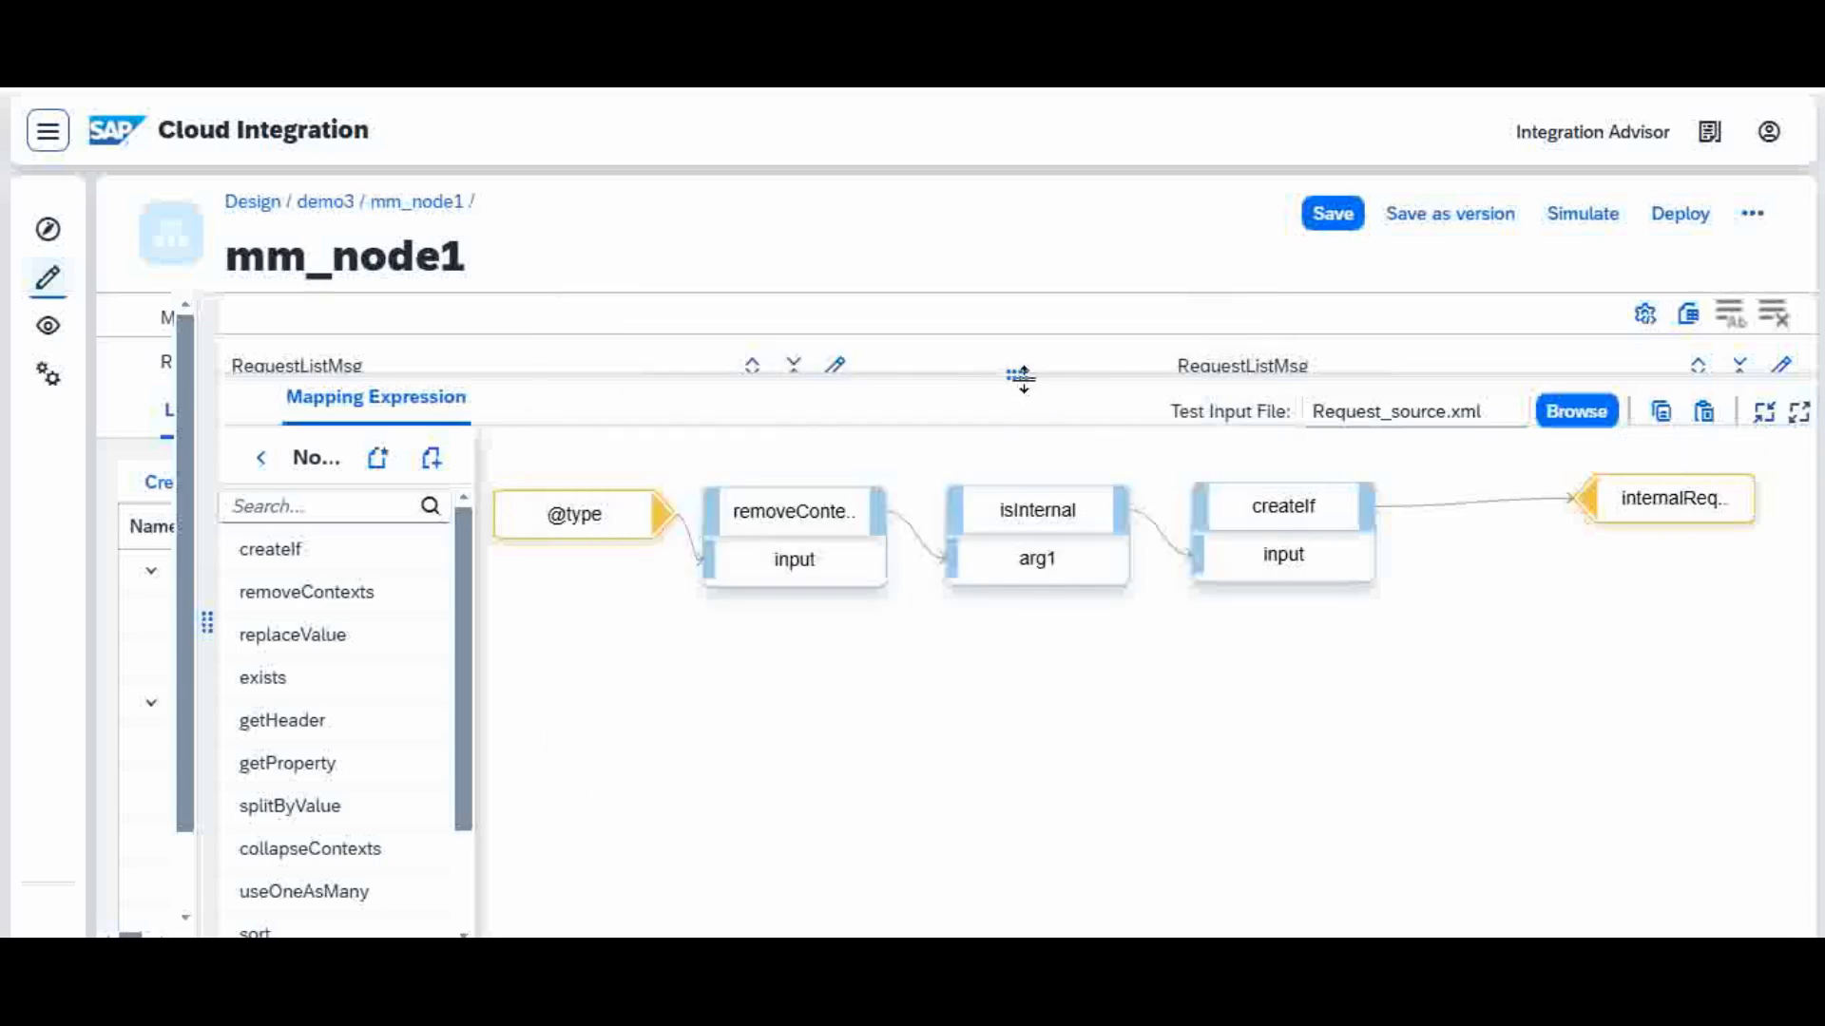
pyautogui.moveTo(1020, 377); pyautogui.dragTo(1035, 627)
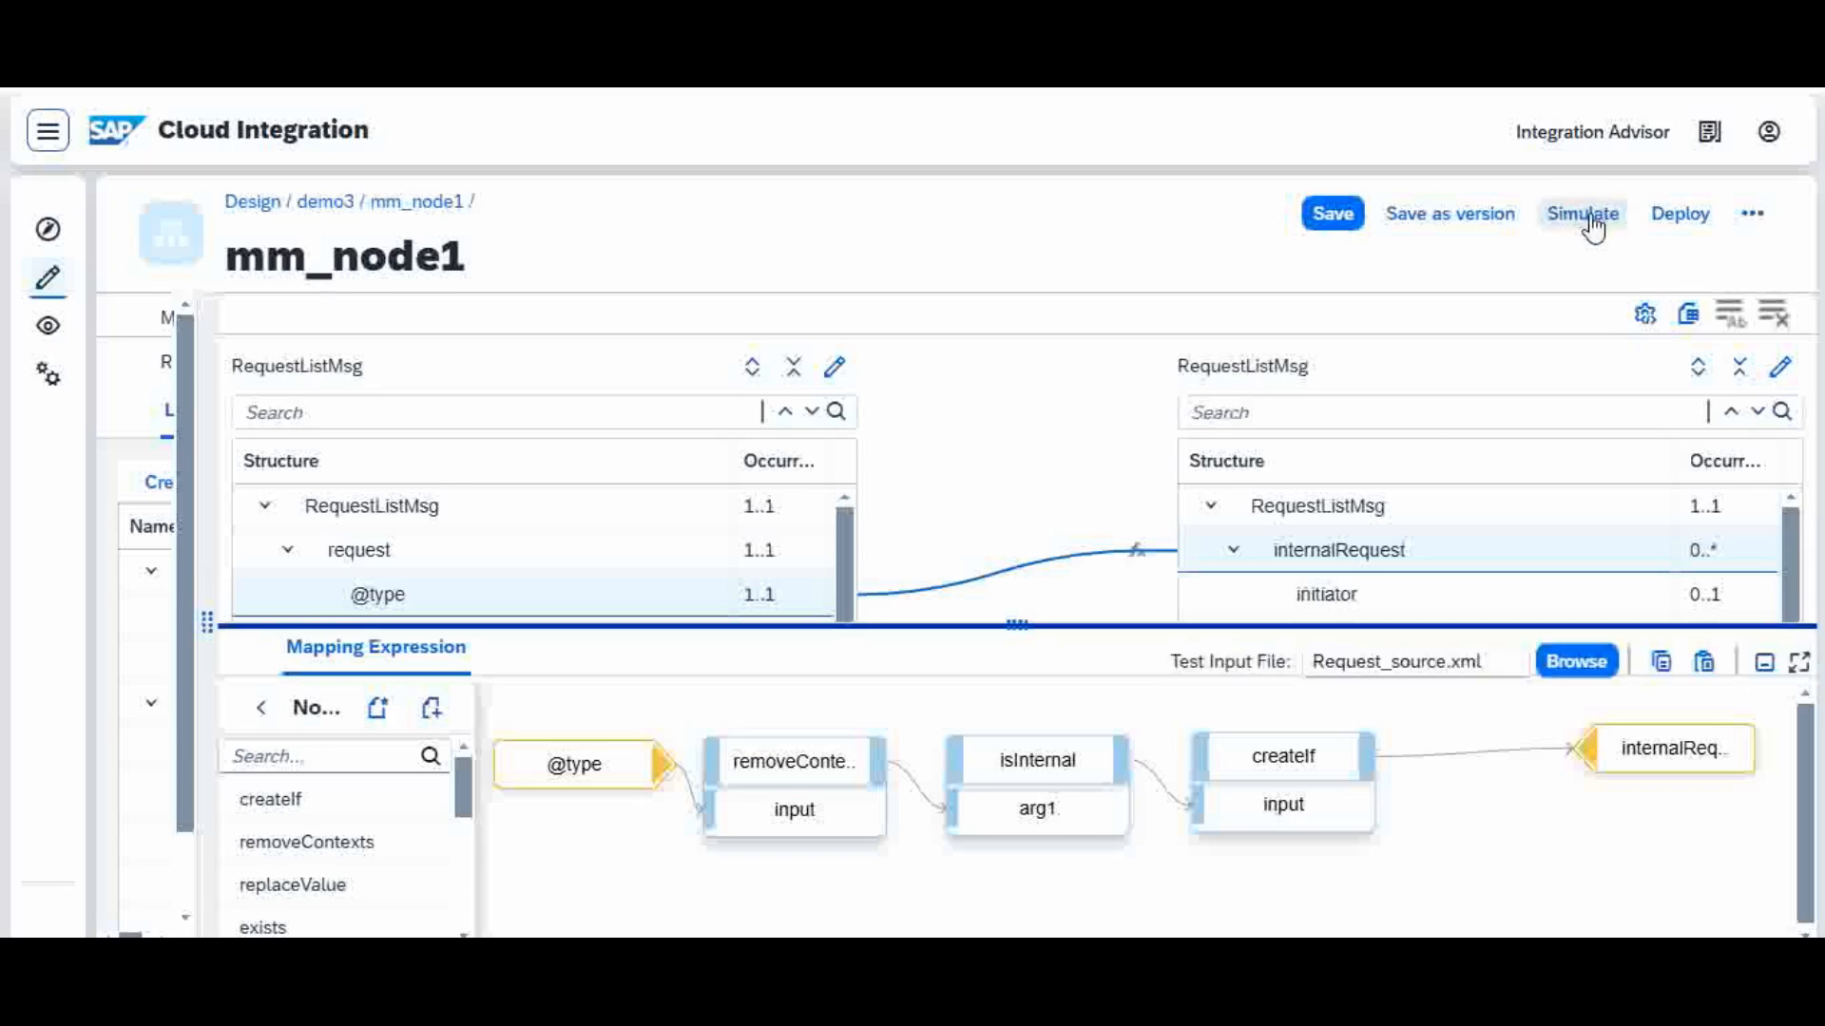
pyautogui.click(1592, 221)
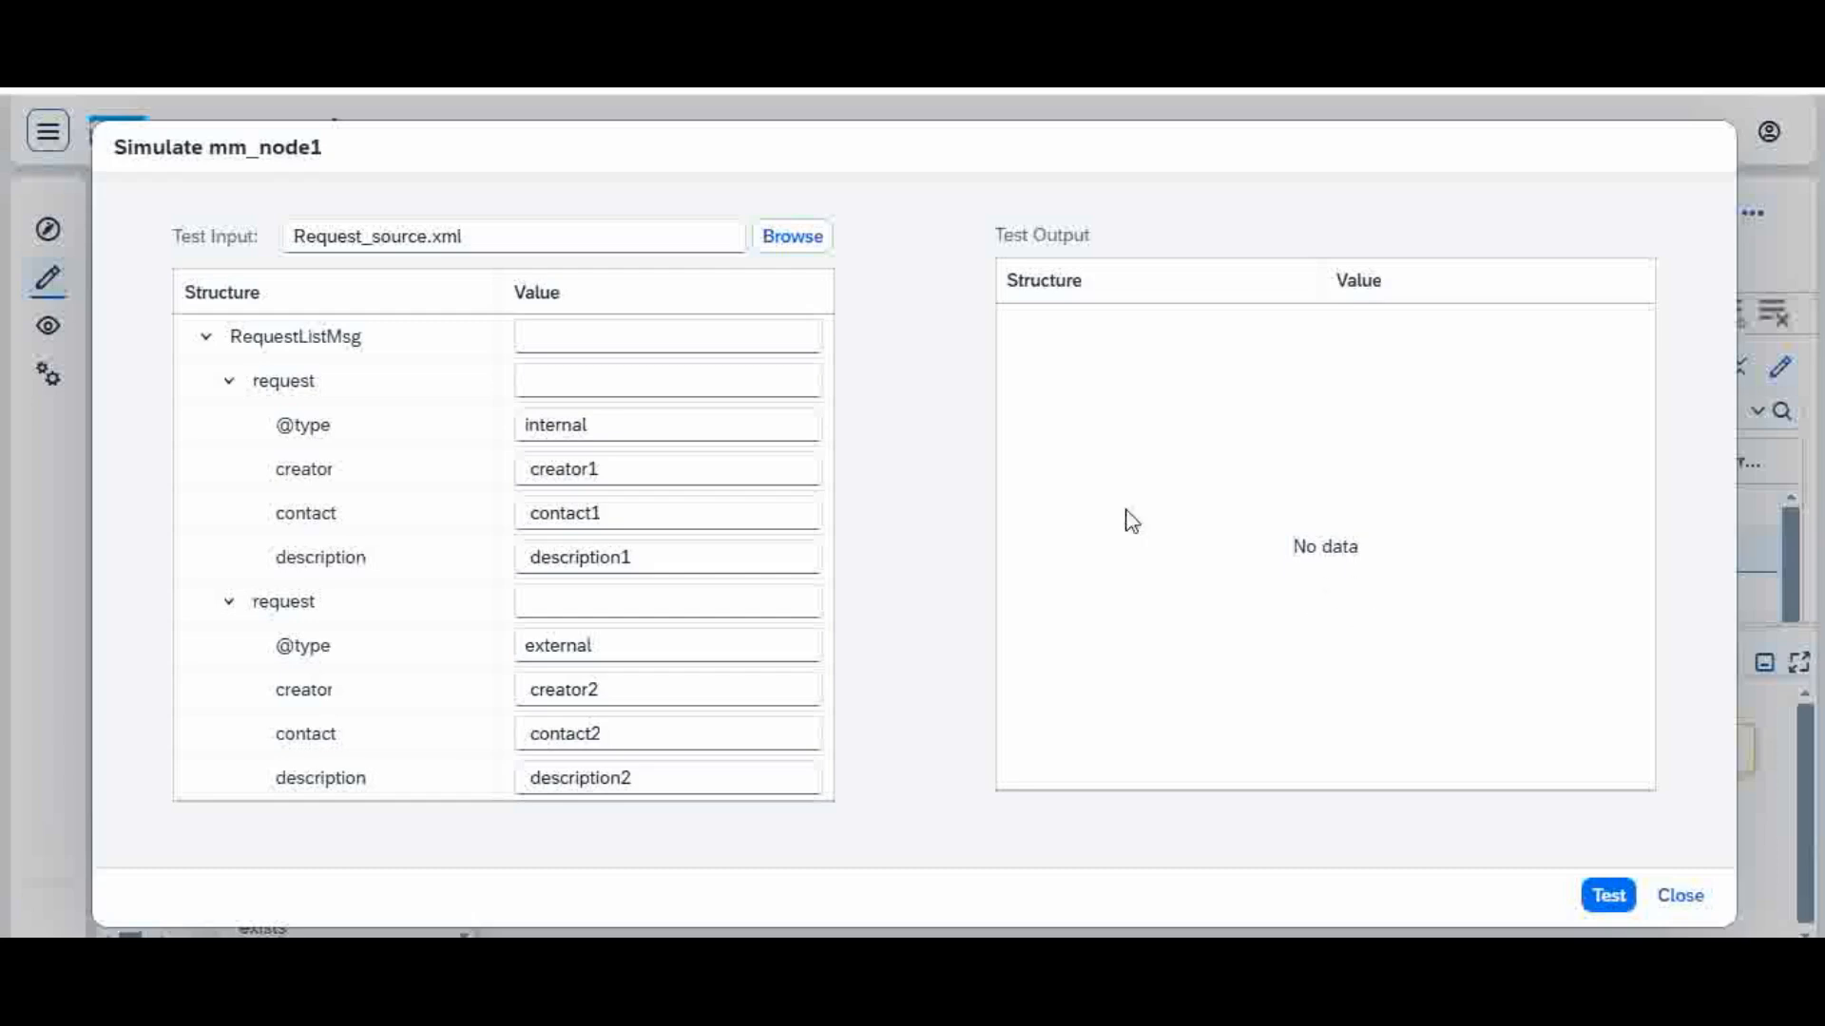
pyautogui.click(1610, 897)
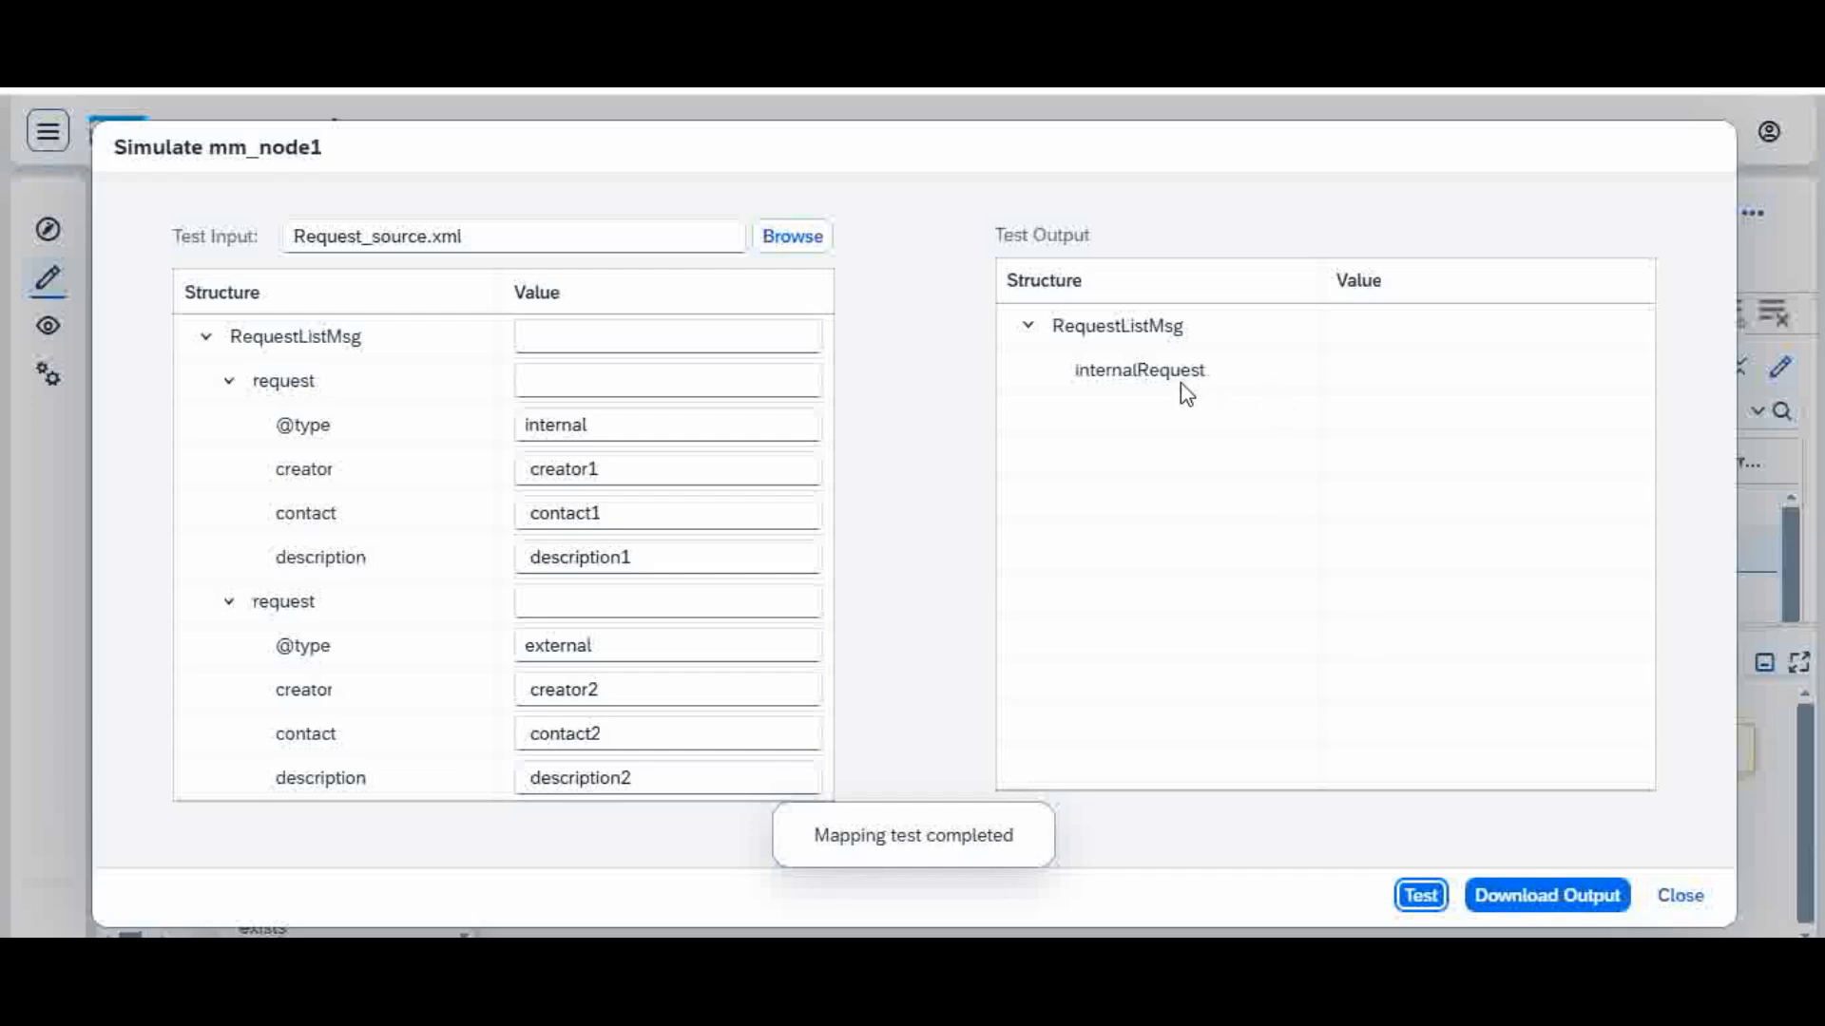
pyautogui.click(1681, 903)
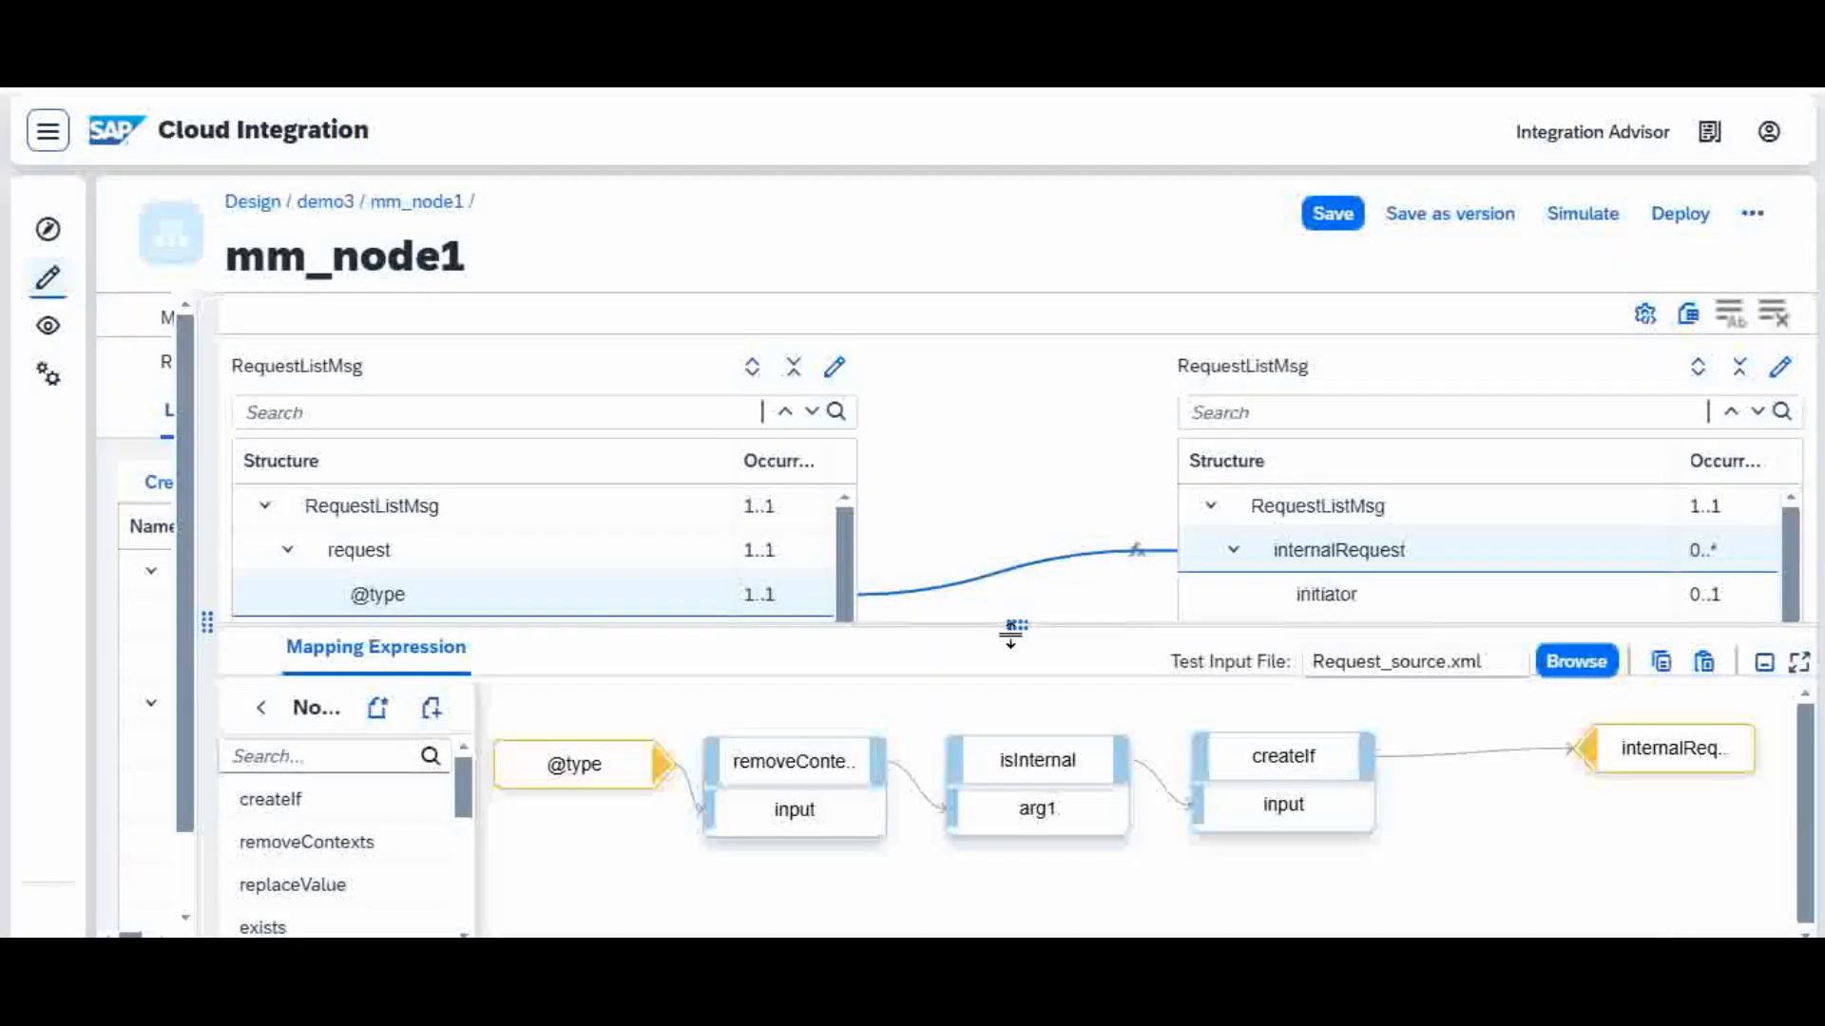
# Step: Map the source fields creator, contact and description to initiator, contact and issue under internalRequest
pyautogui.moveTo(1012, 632); pyautogui.dragTo(1080, 903)
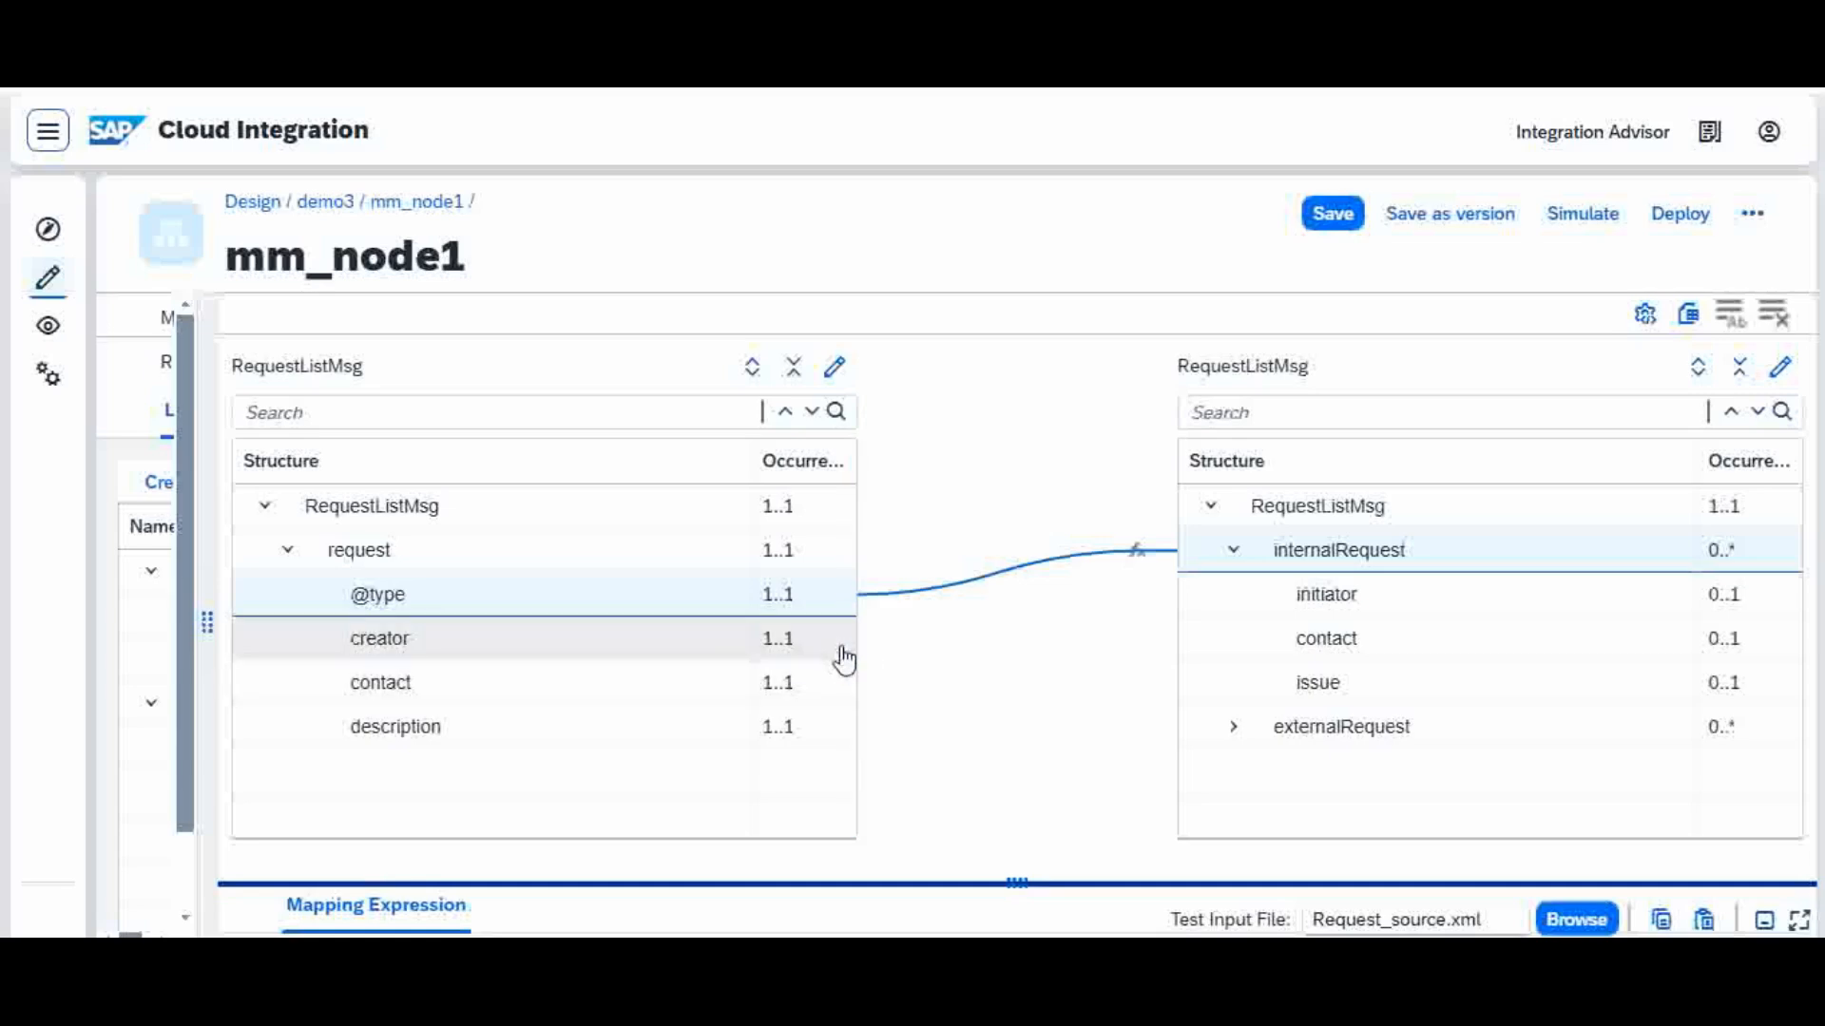
pyautogui.moveTo(843, 653); pyautogui.dragTo(1206, 611)
pyautogui.moveTo(823, 700); pyautogui.dragTo(1207, 635)
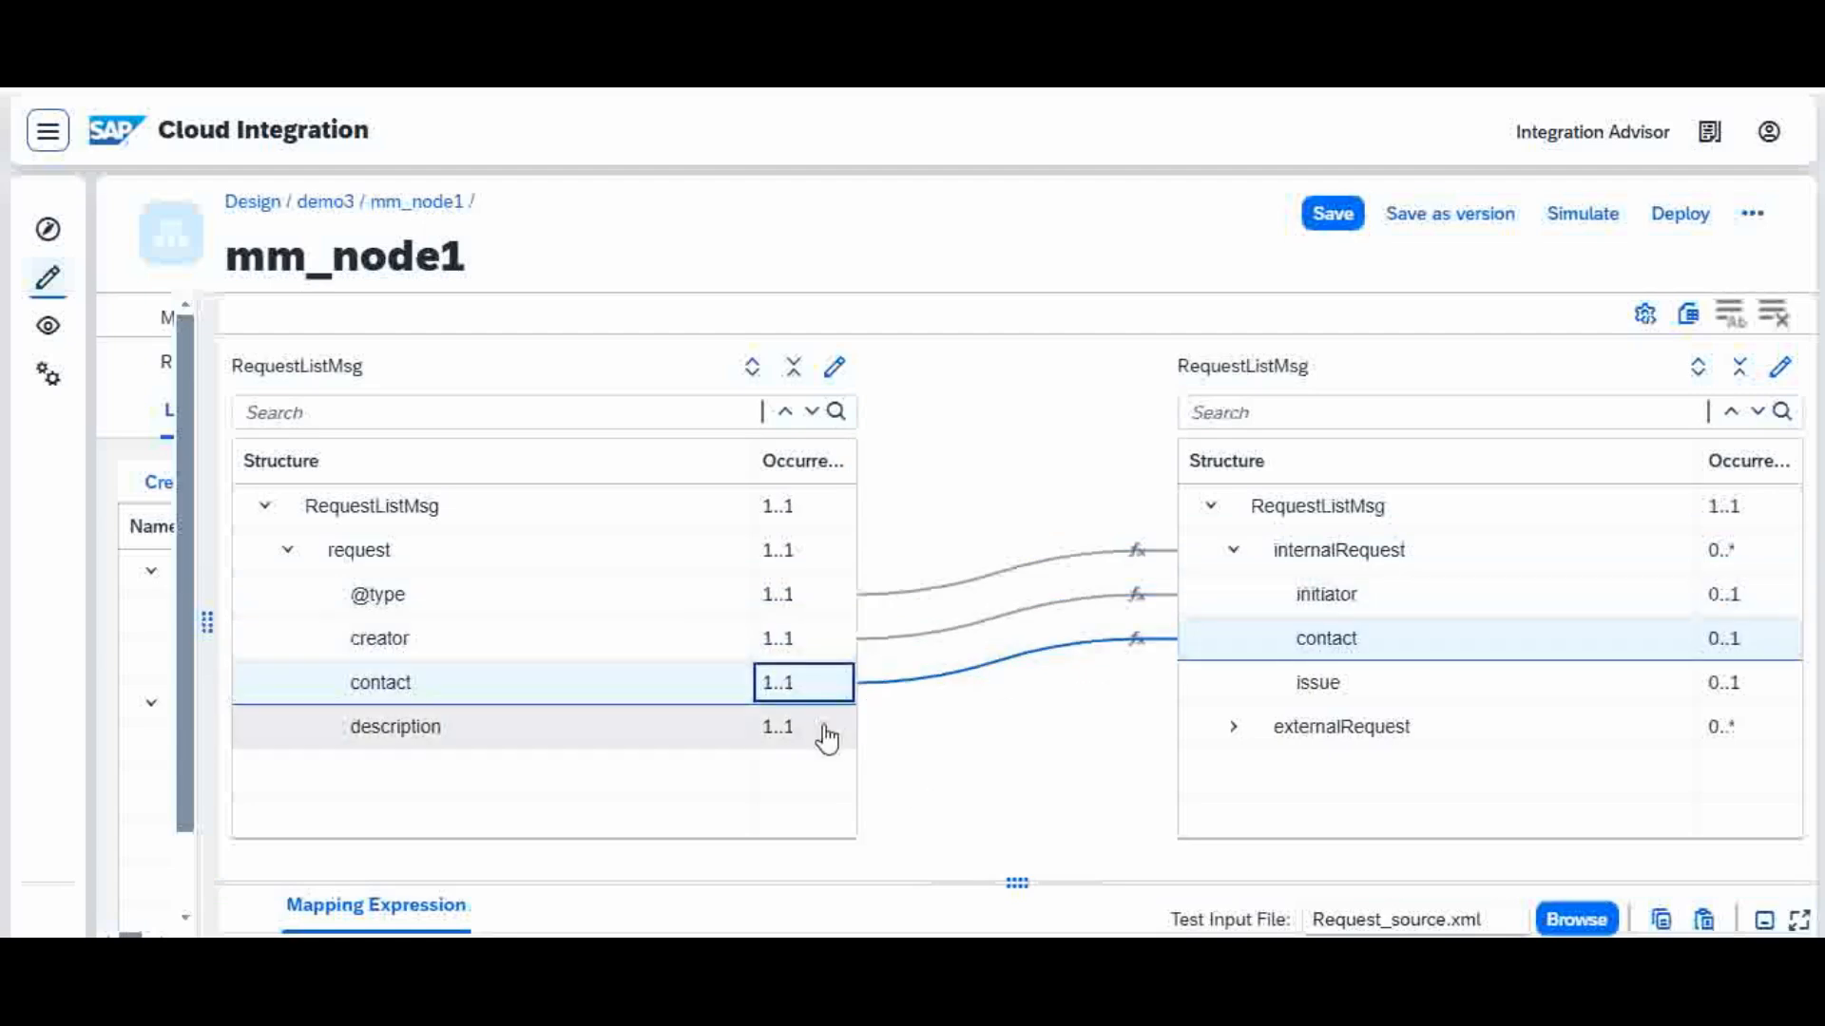
pyautogui.moveTo(827, 738); pyautogui.dragTo(1220, 678)
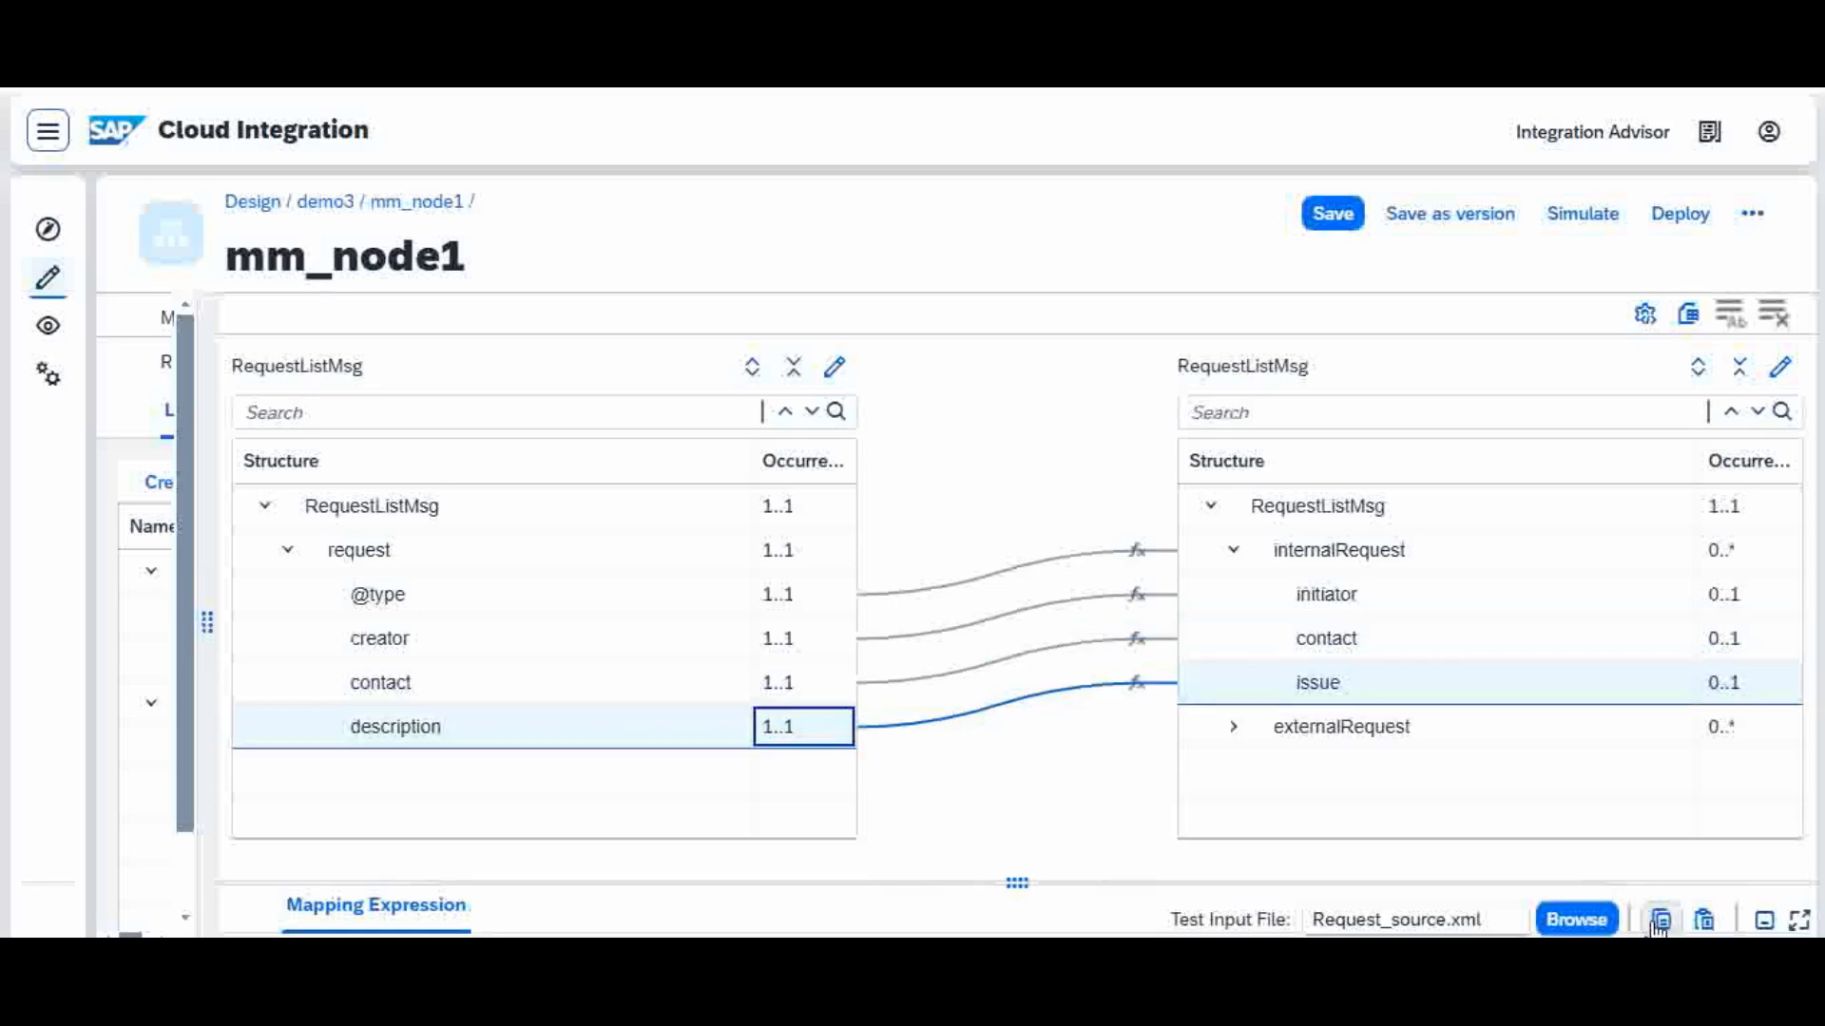
pyautogui.click(1597, 219)
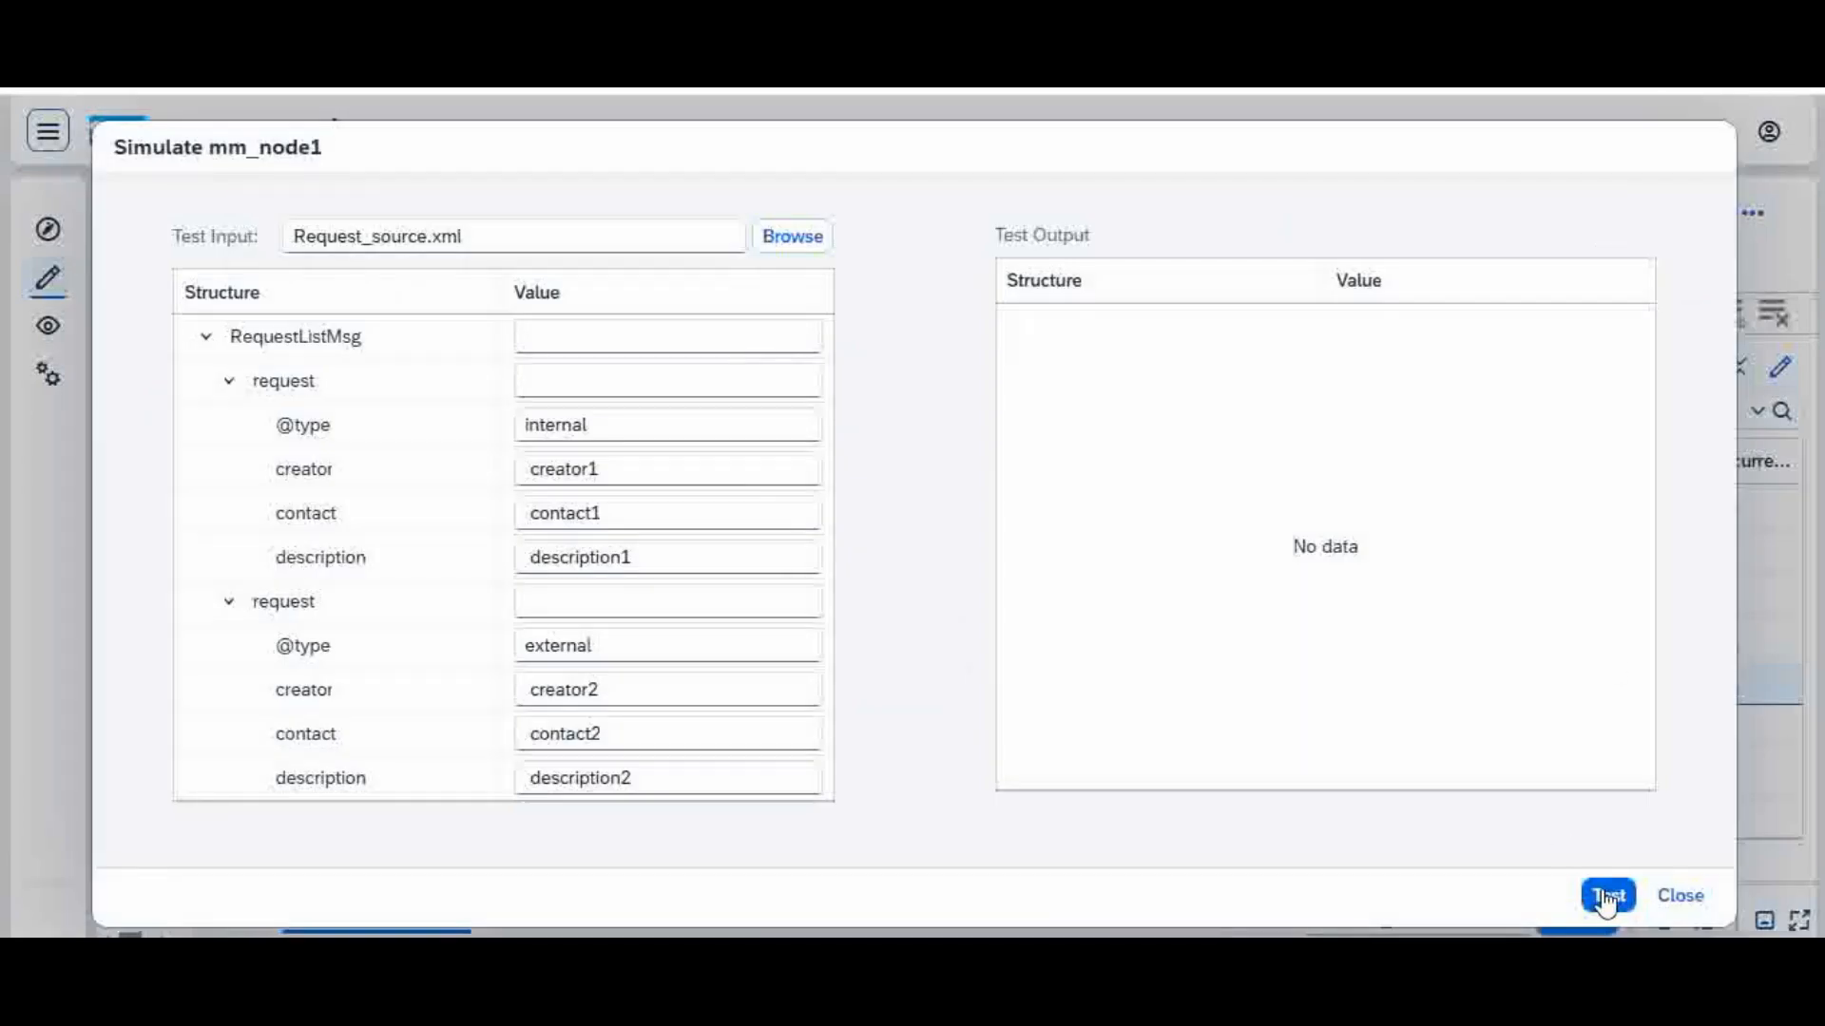
pyautogui.click(1606, 897)
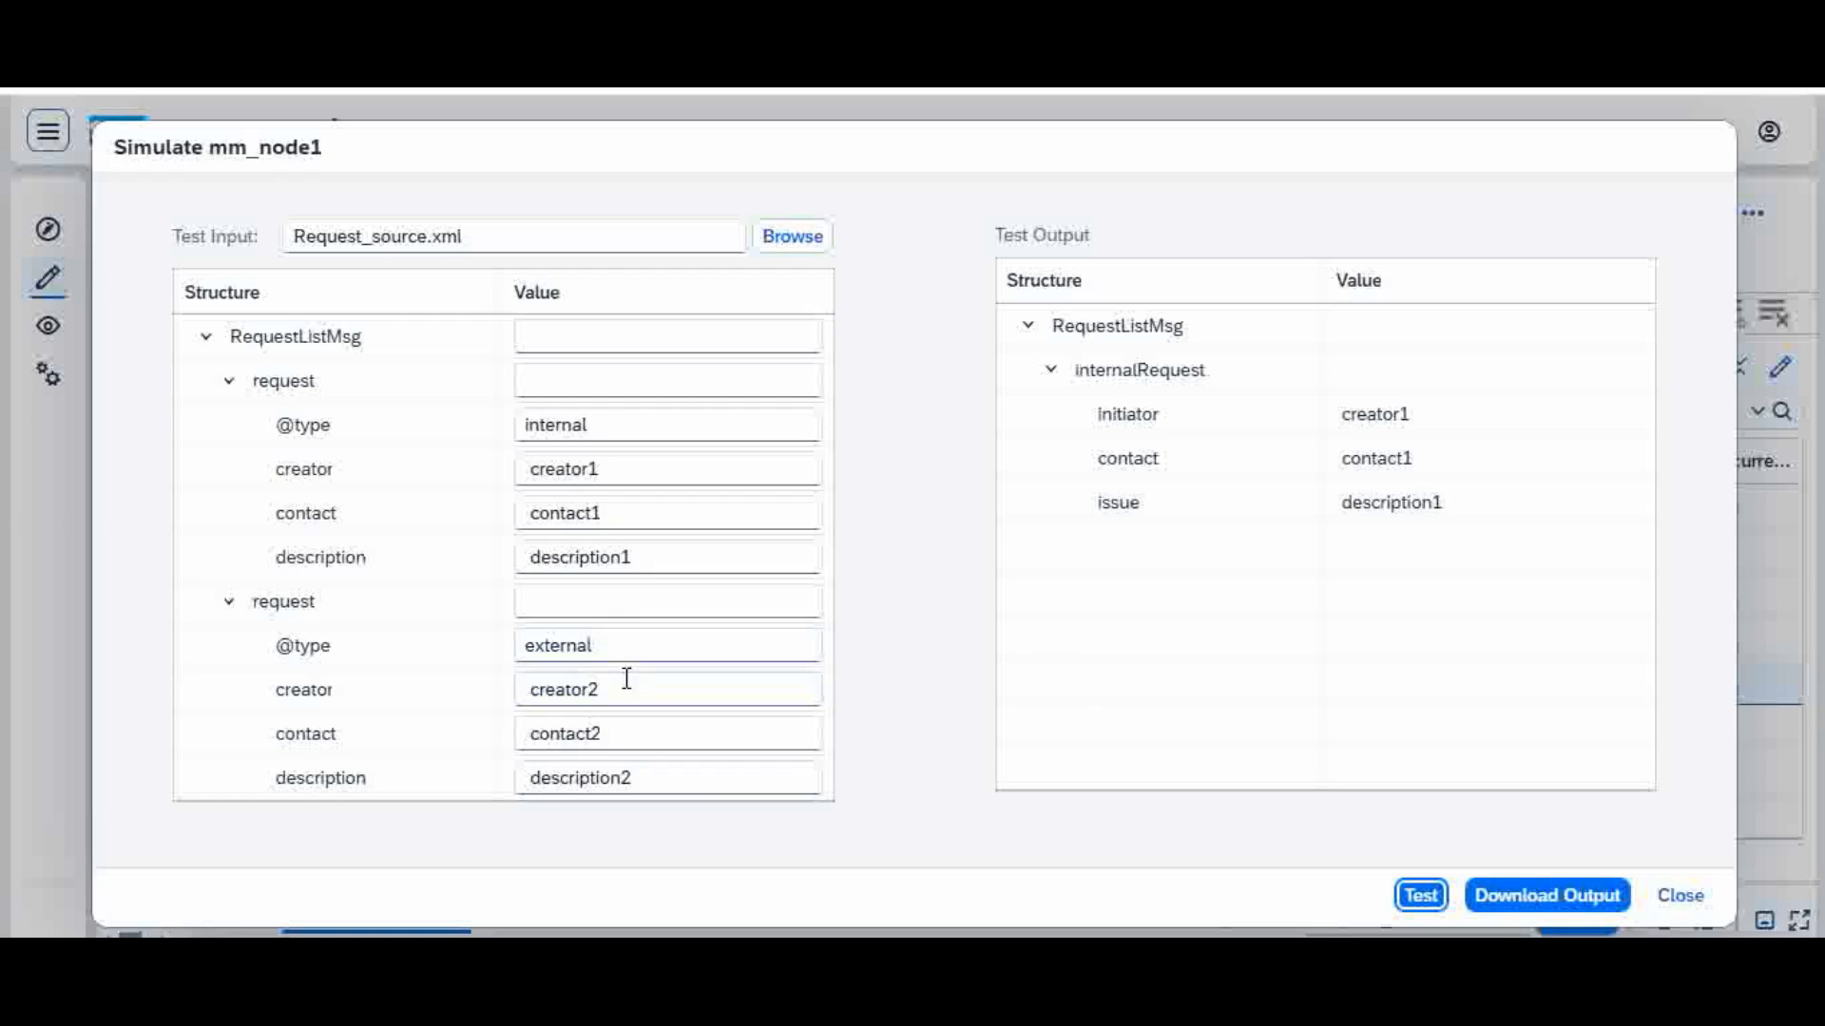
pyautogui.click(619, 645)
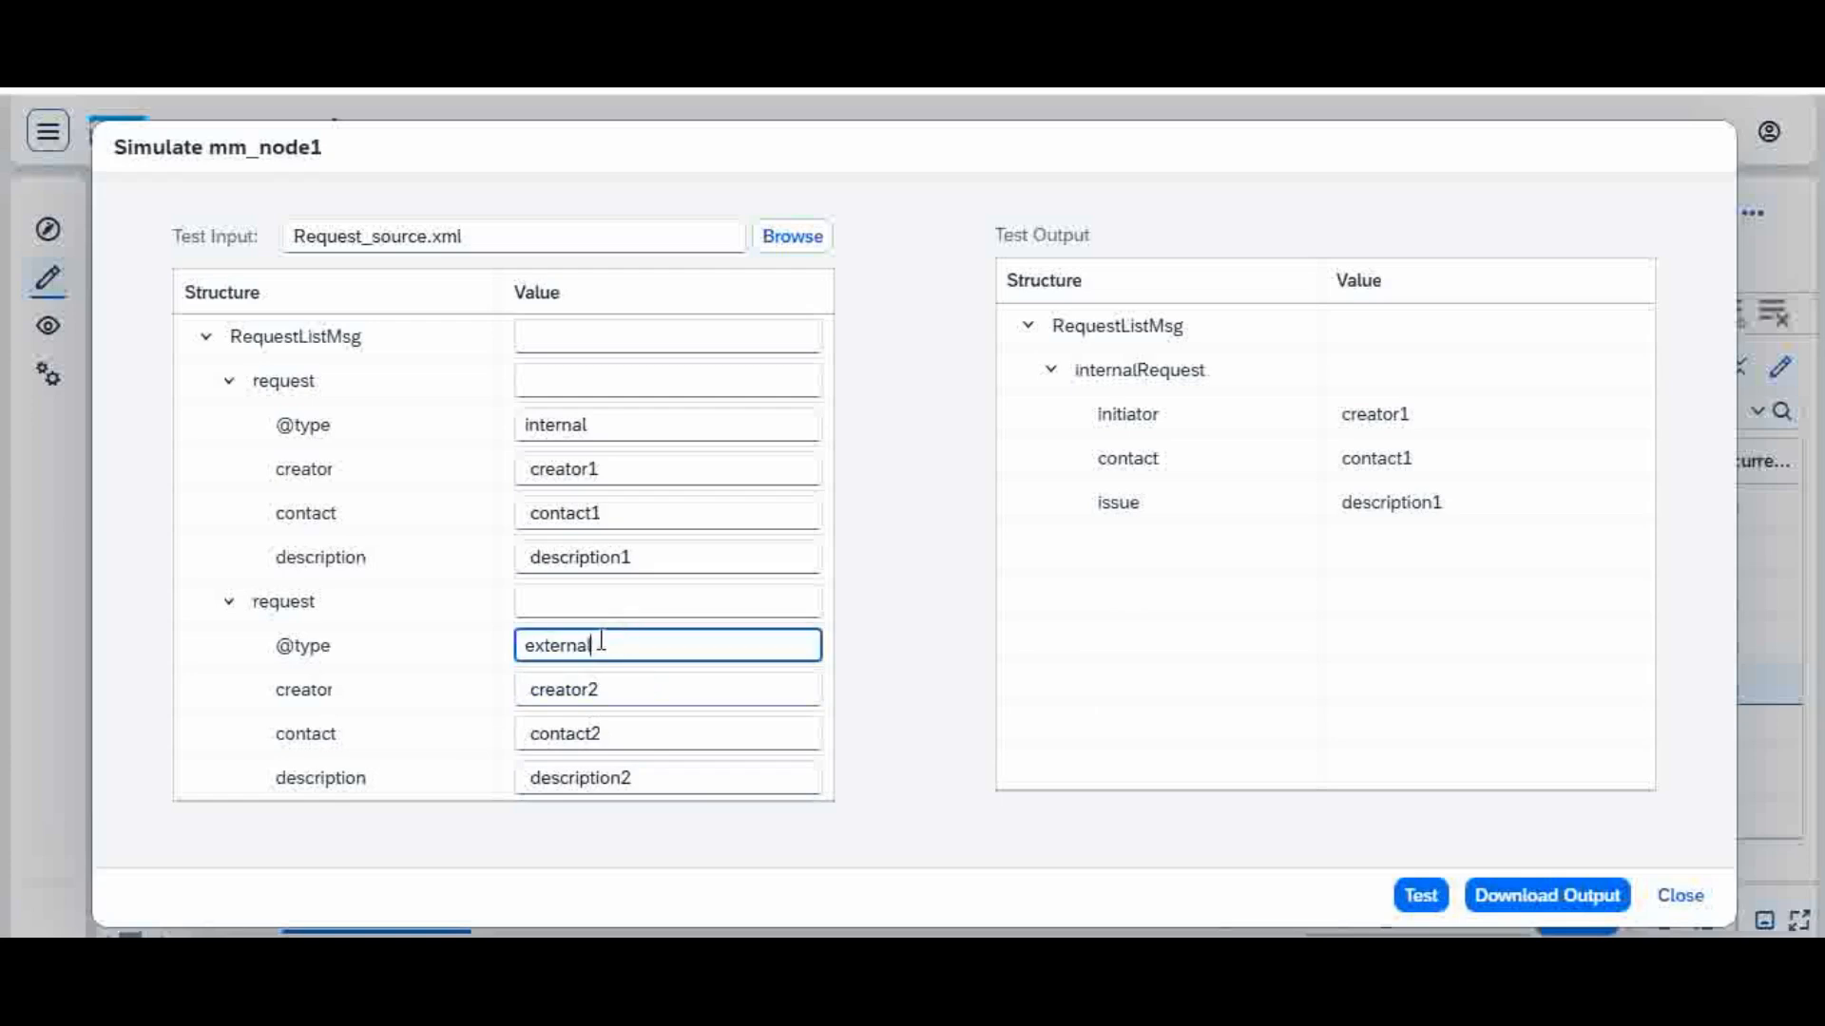
pyautogui.moveTo(603, 645); pyautogui.dragTo(493, 677)
pyautogui.write('in')
pyautogui.click(1422, 897)
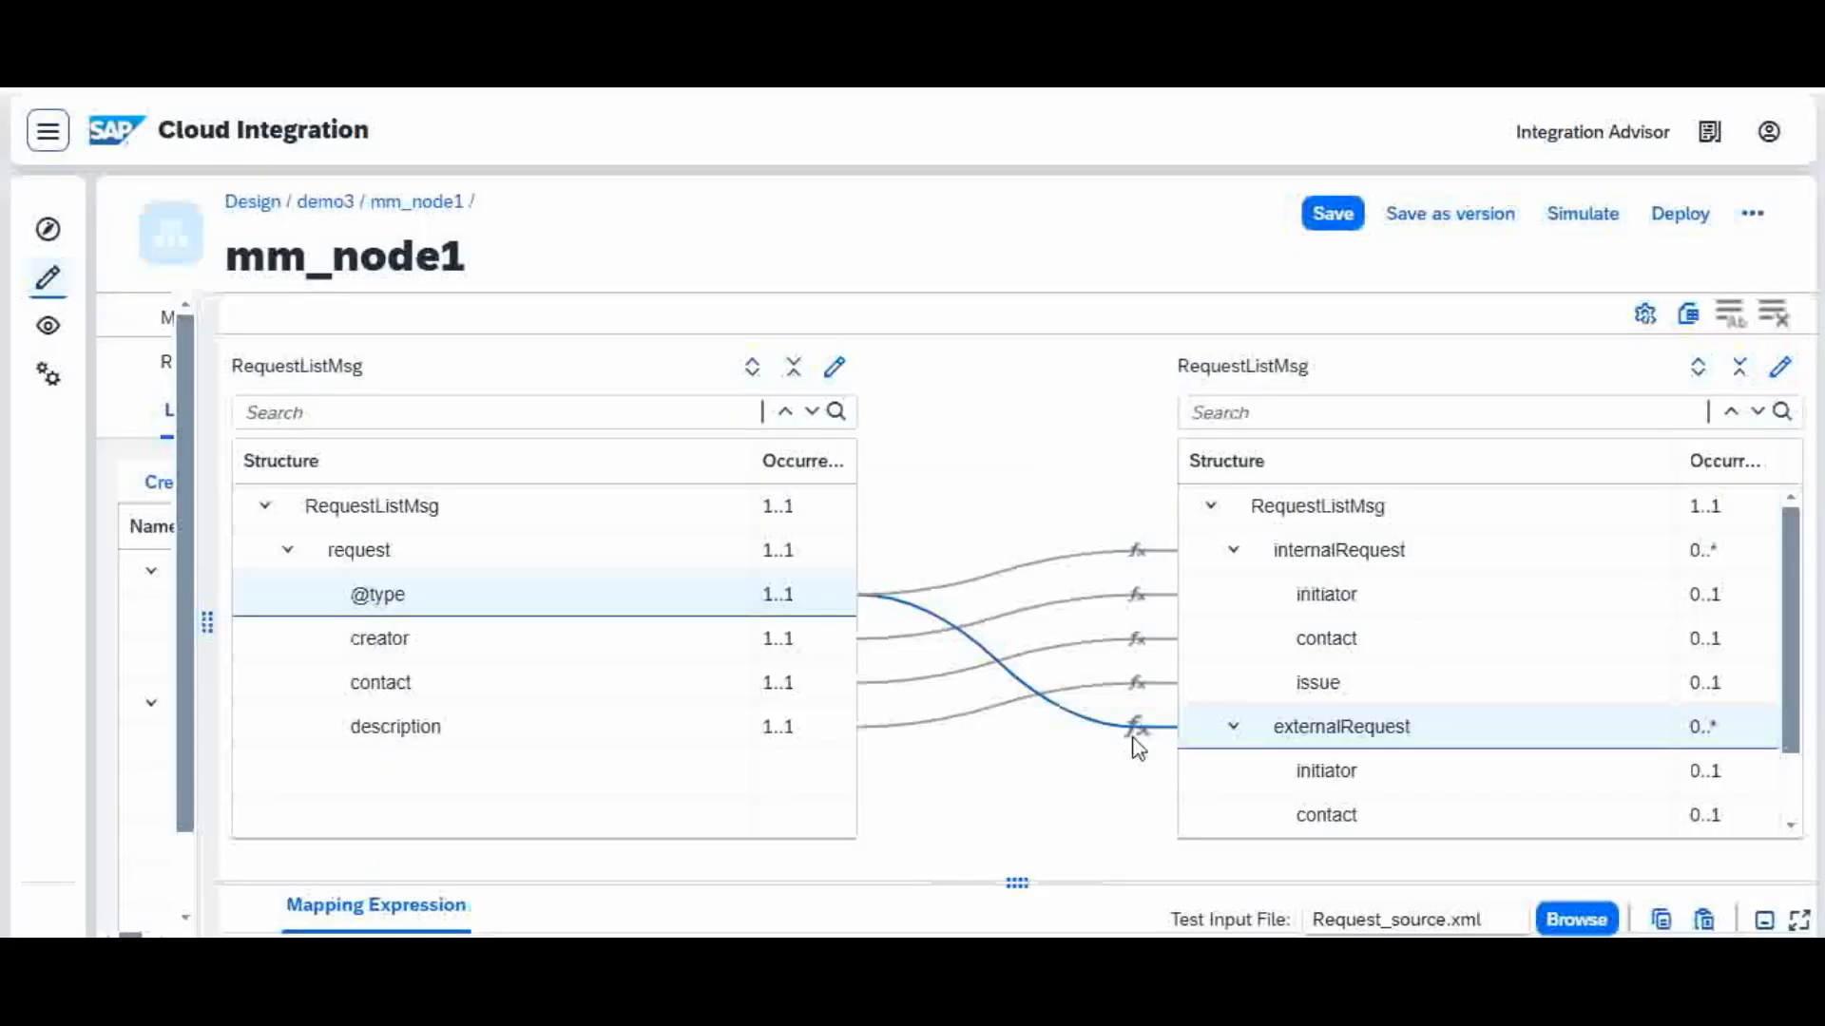
pyautogui.click(1140, 729)
pyautogui.click(1181, 755)
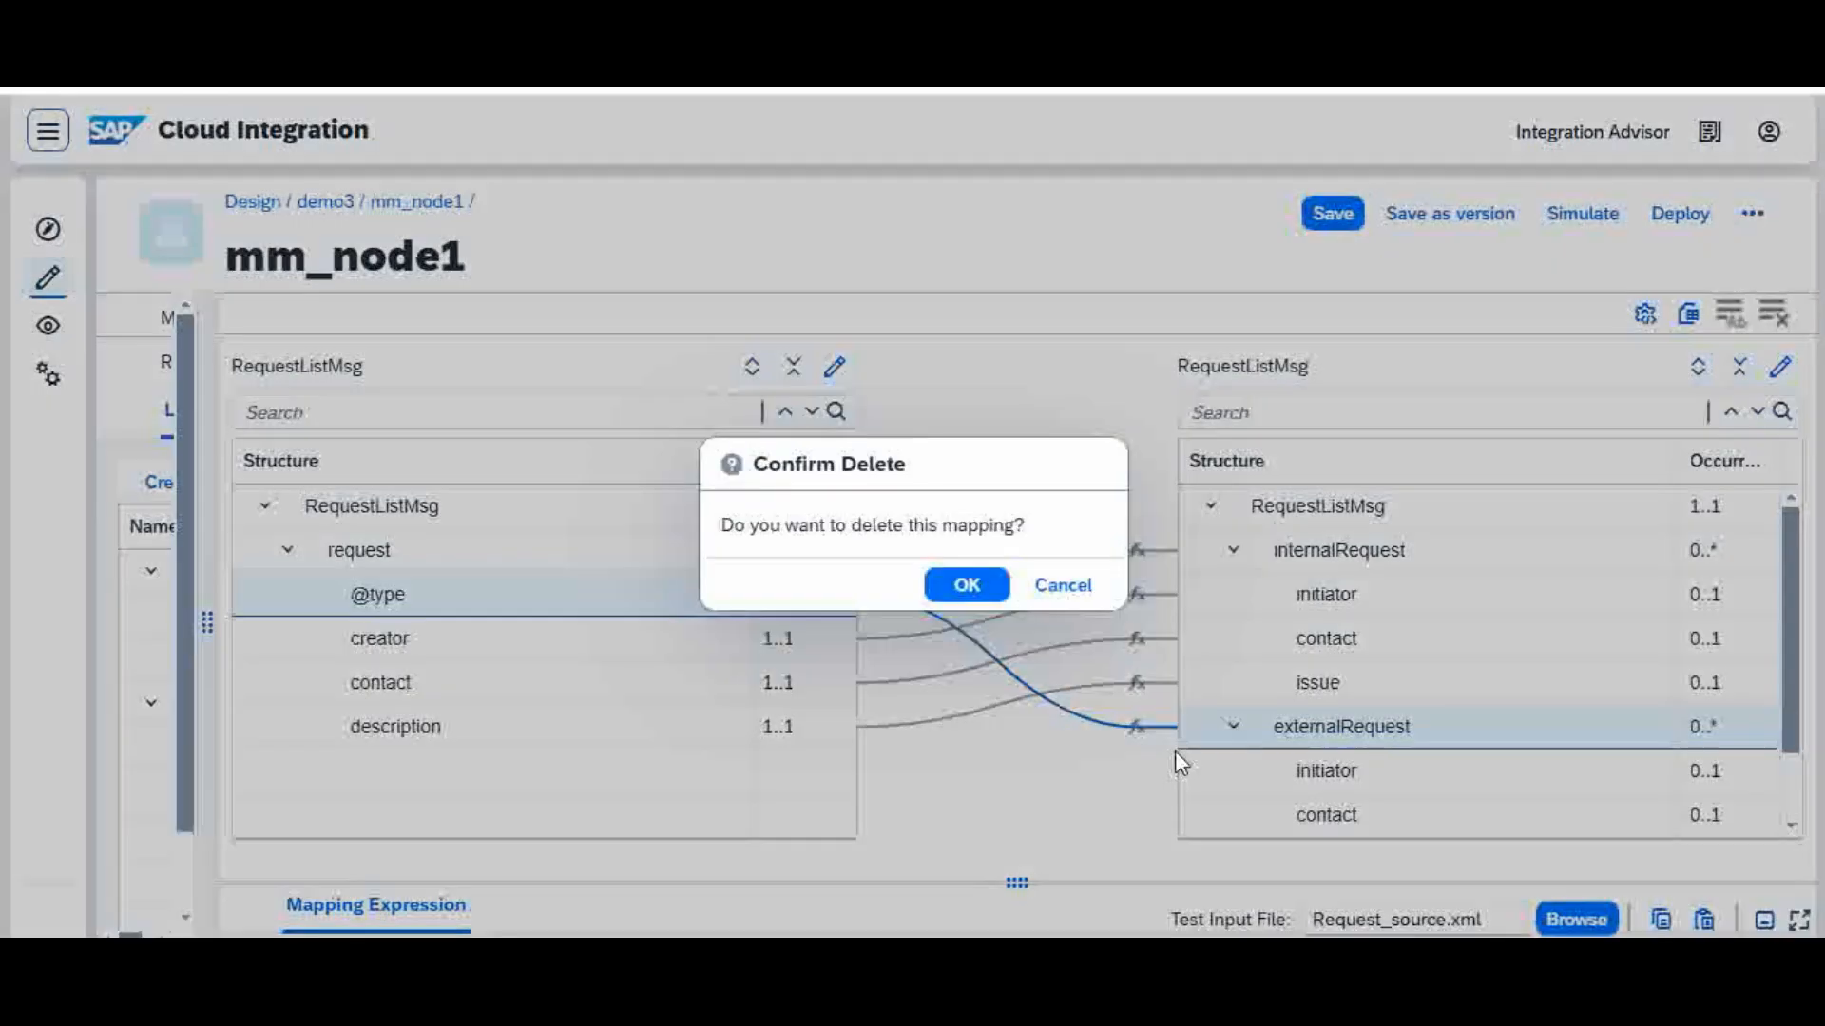
pyautogui.click(965, 584)
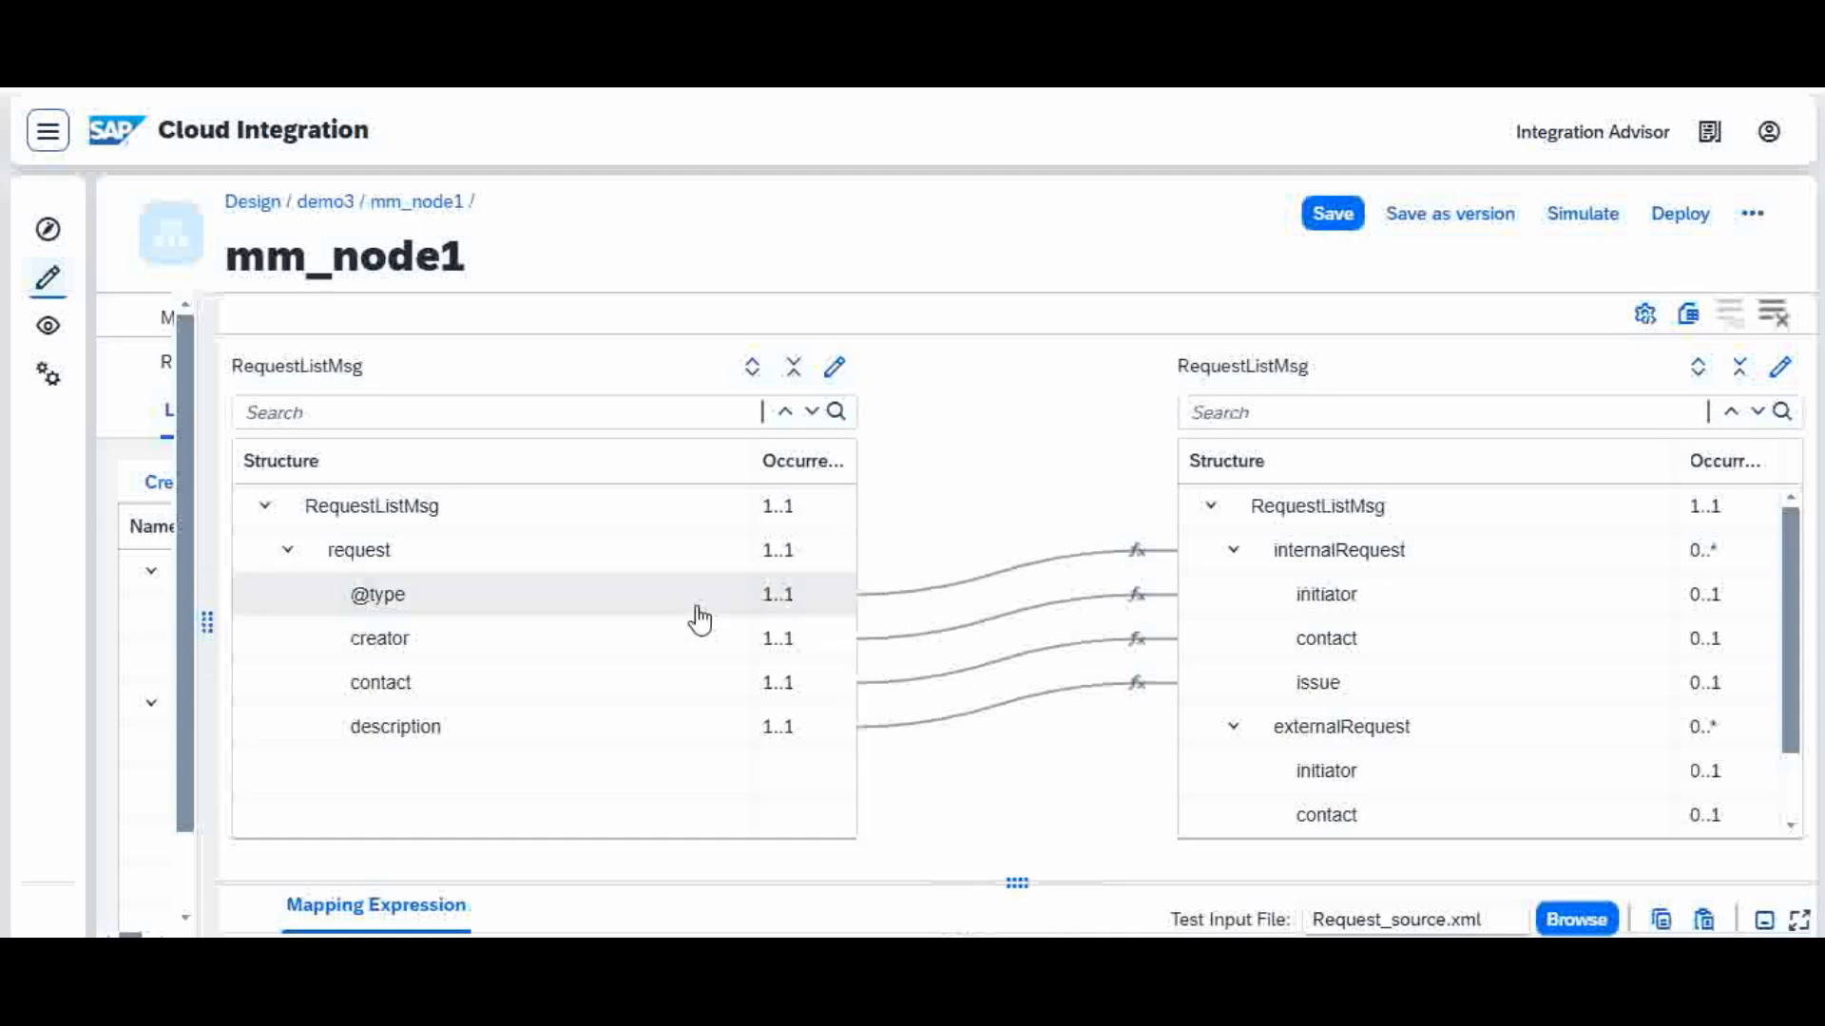
pyautogui.click(1138, 556)
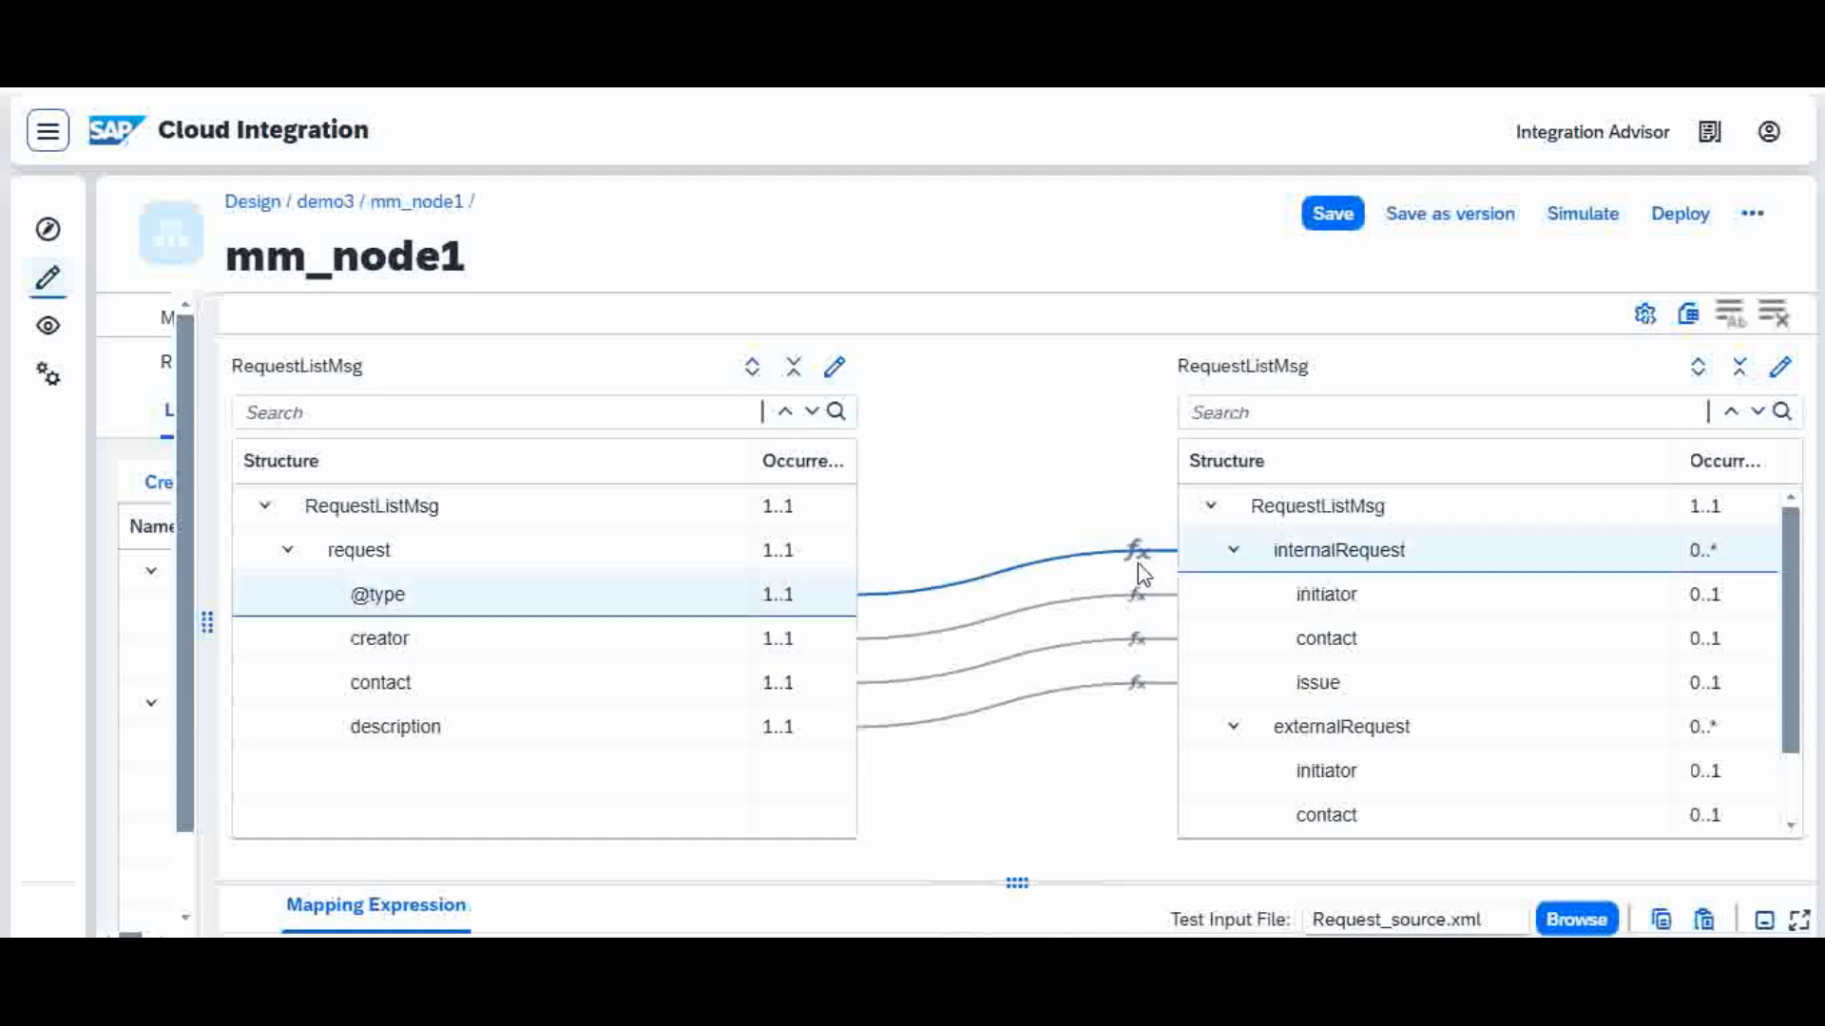
pyautogui.moveTo(1020, 880); pyautogui.dragTo(1104, 472)
pyautogui.click(645, 620)
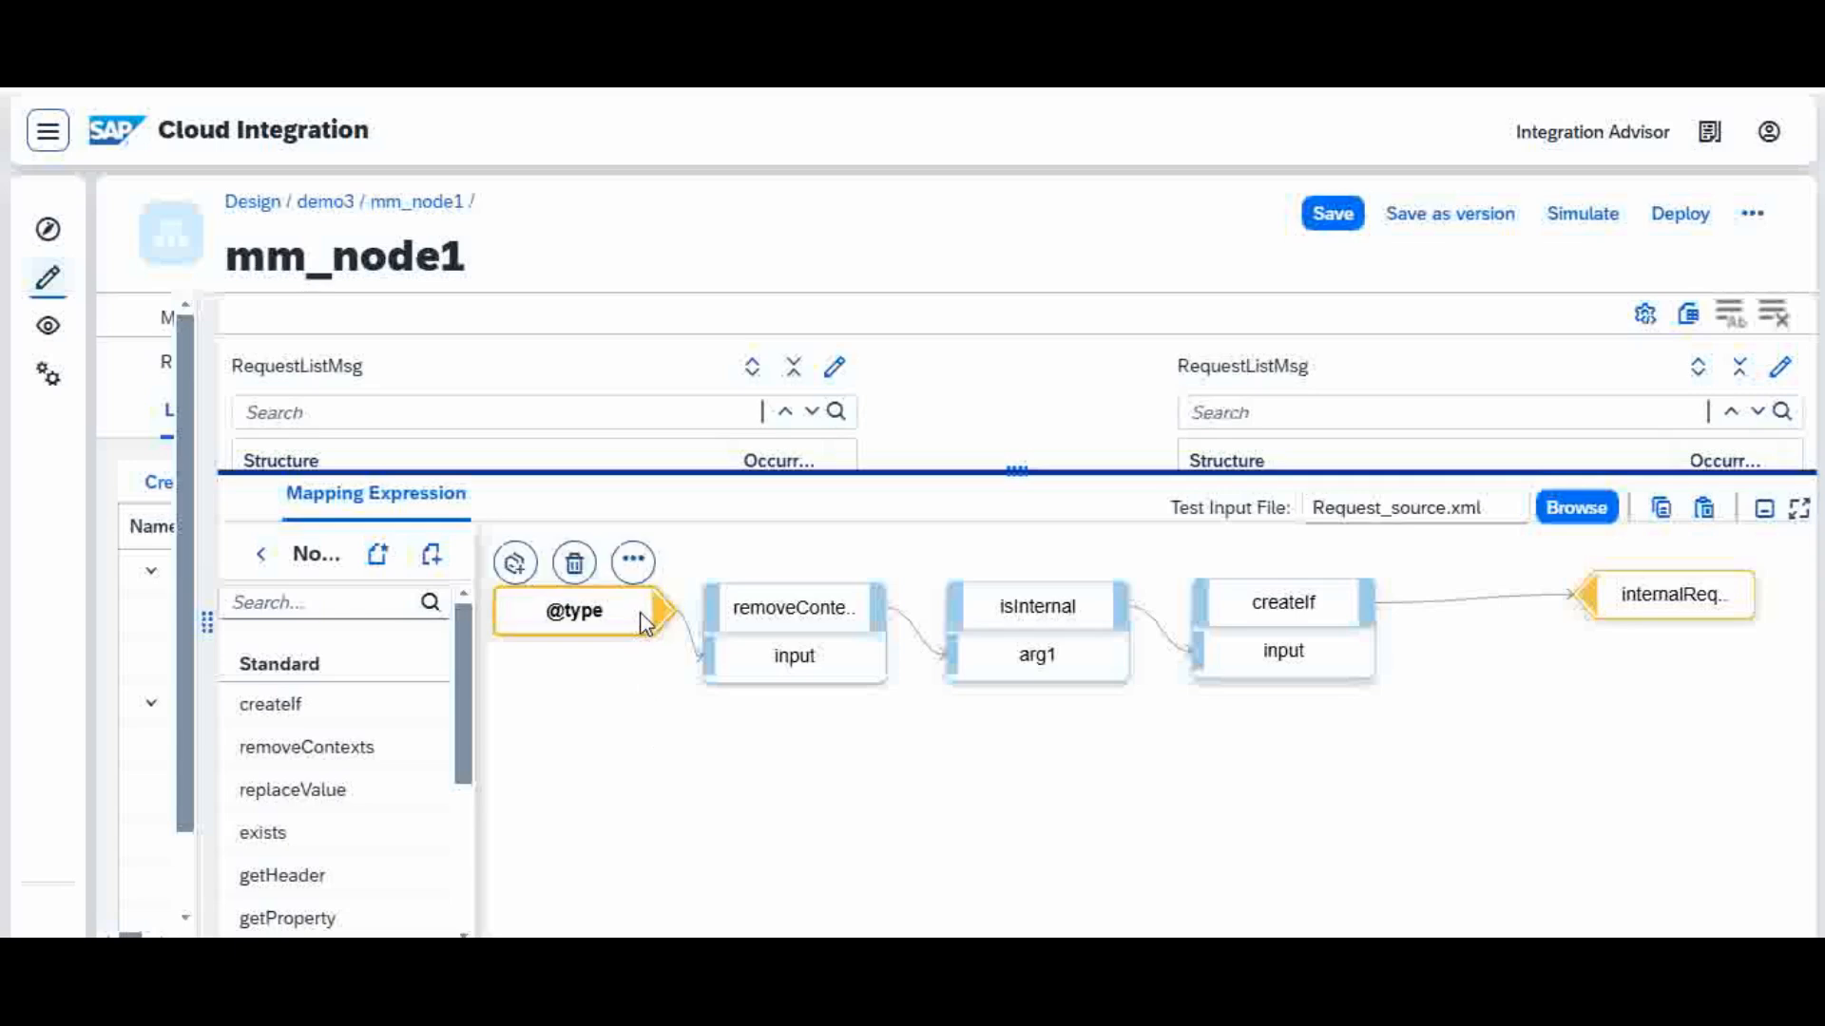
pyautogui.click(876, 619)
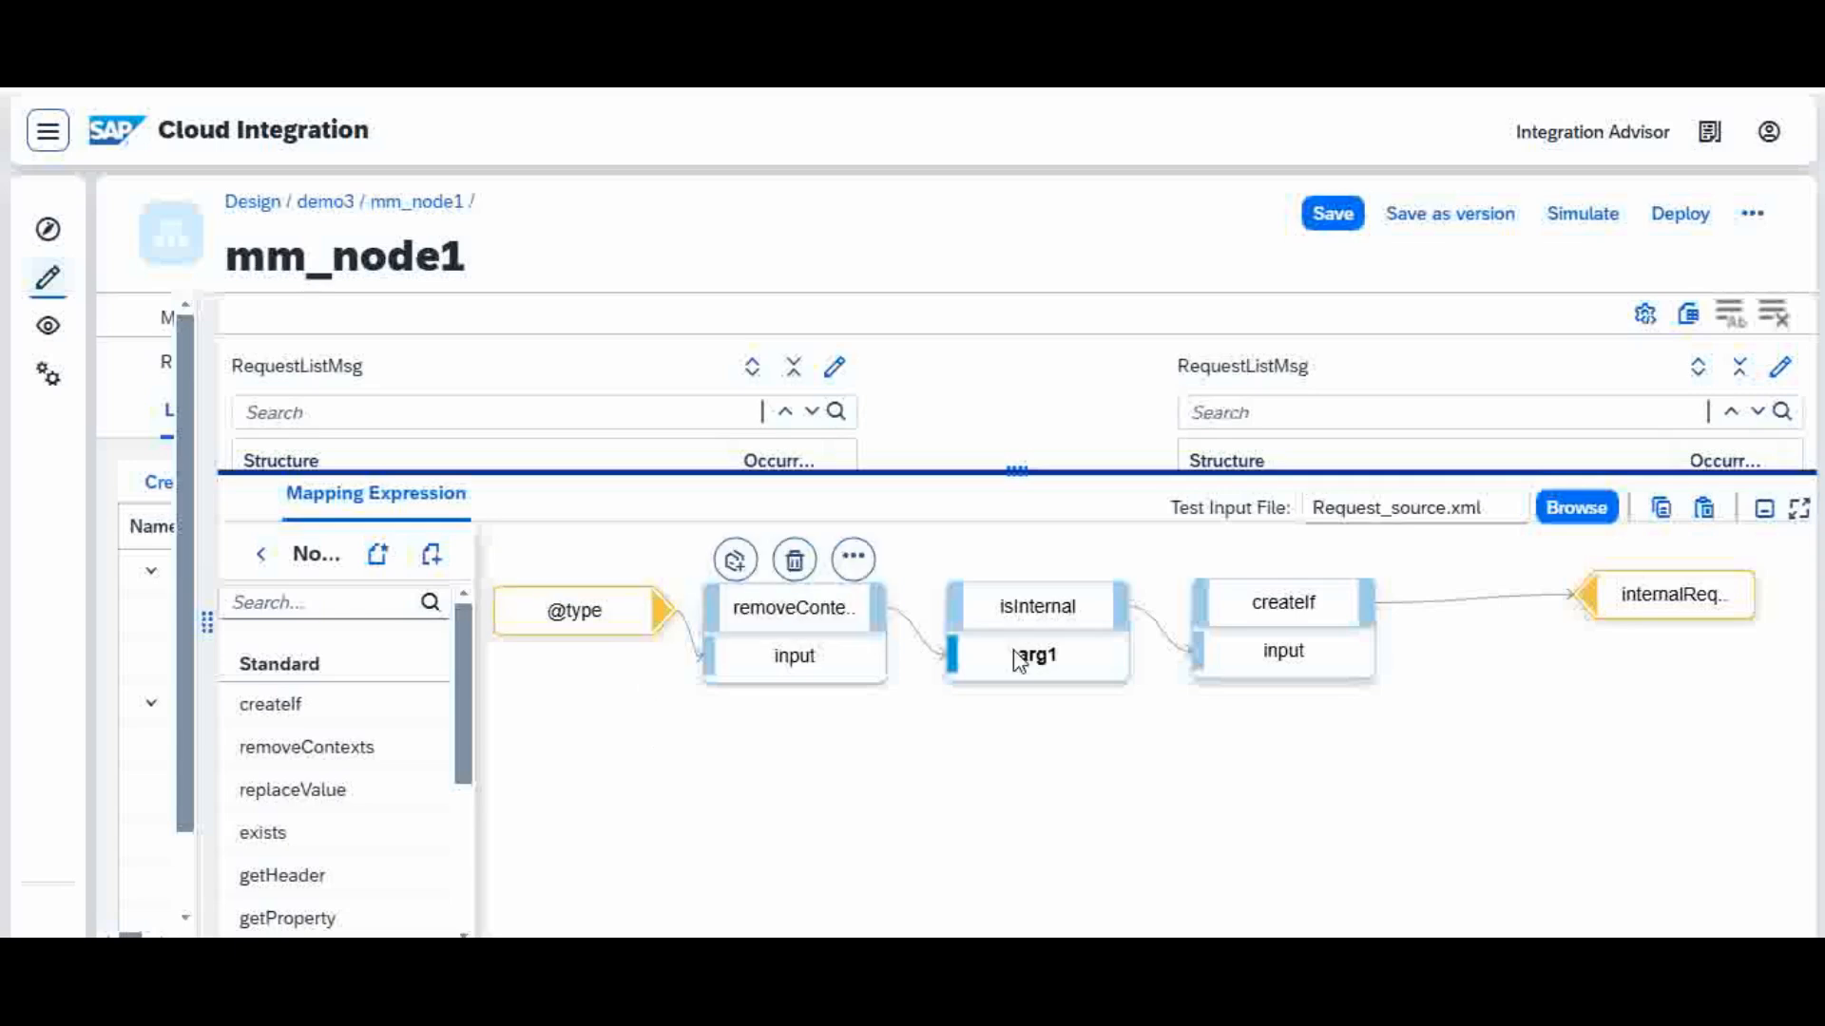
pyautogui.click(1106, 604)
pyautogui.click(1350, 618)
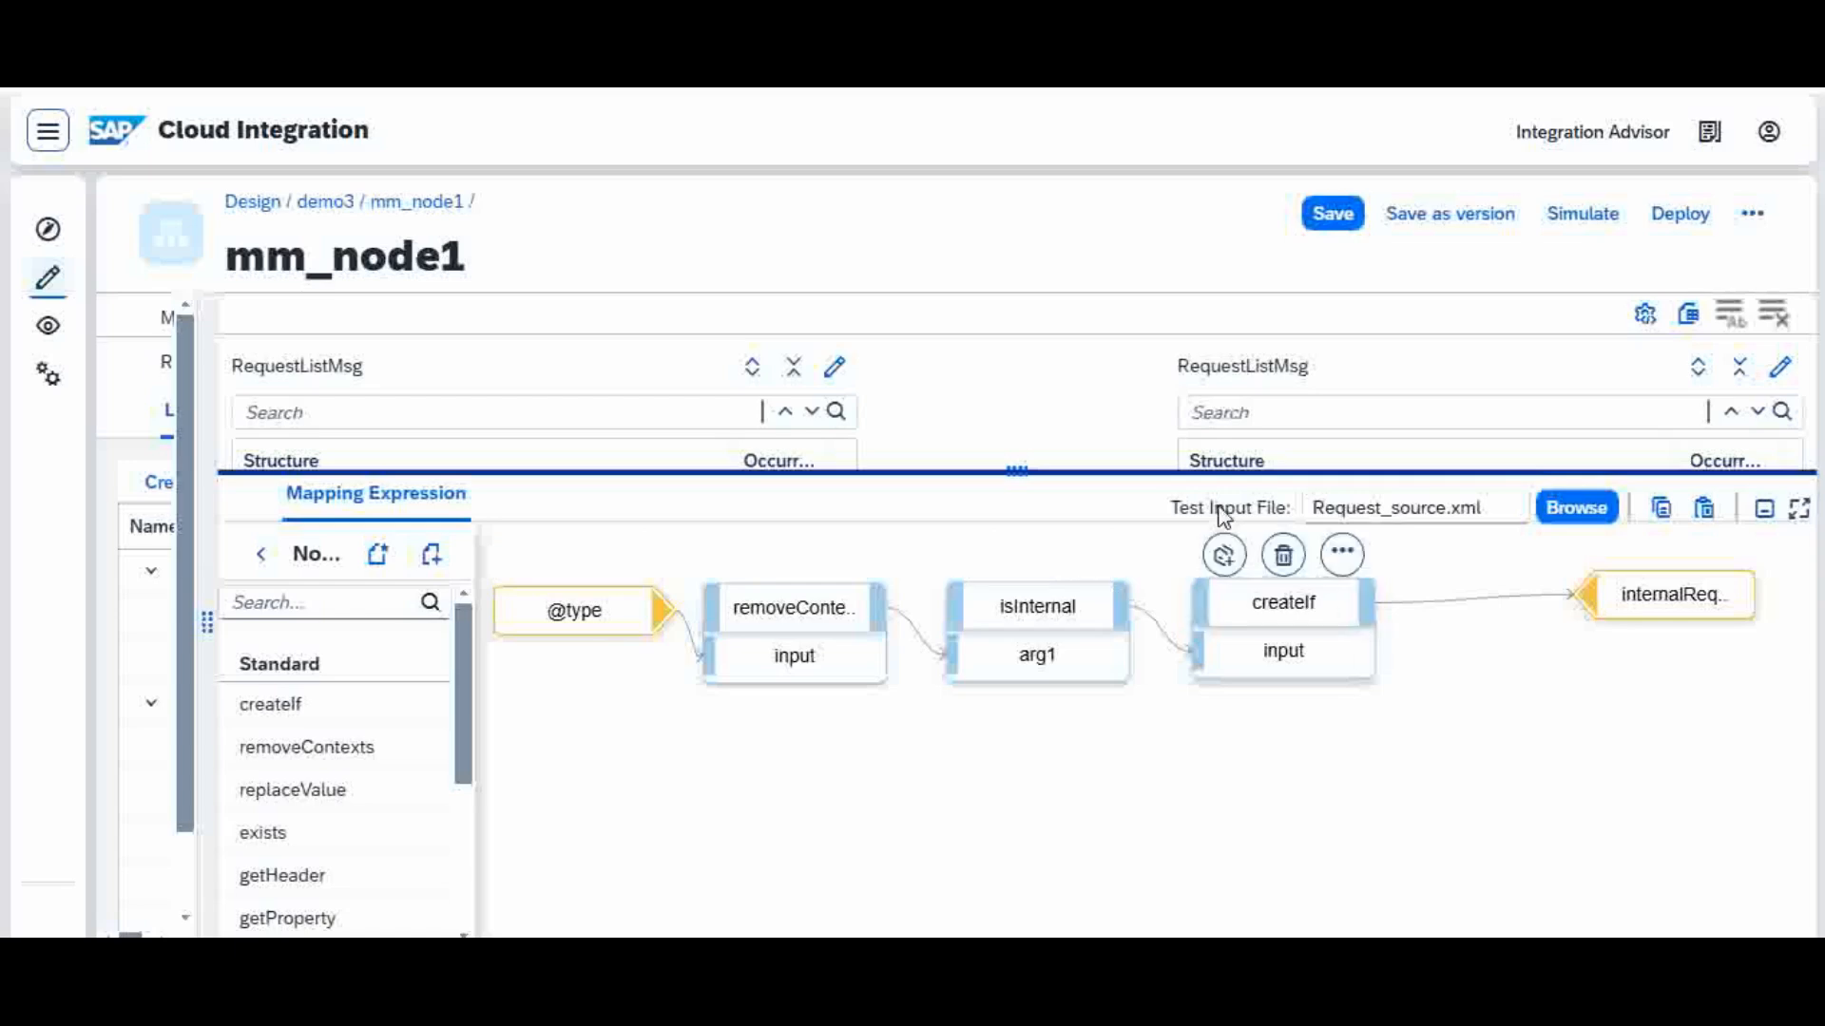
pyautogui.moveTo(1035, 468); pyautogui.dragTo(1075, 859)
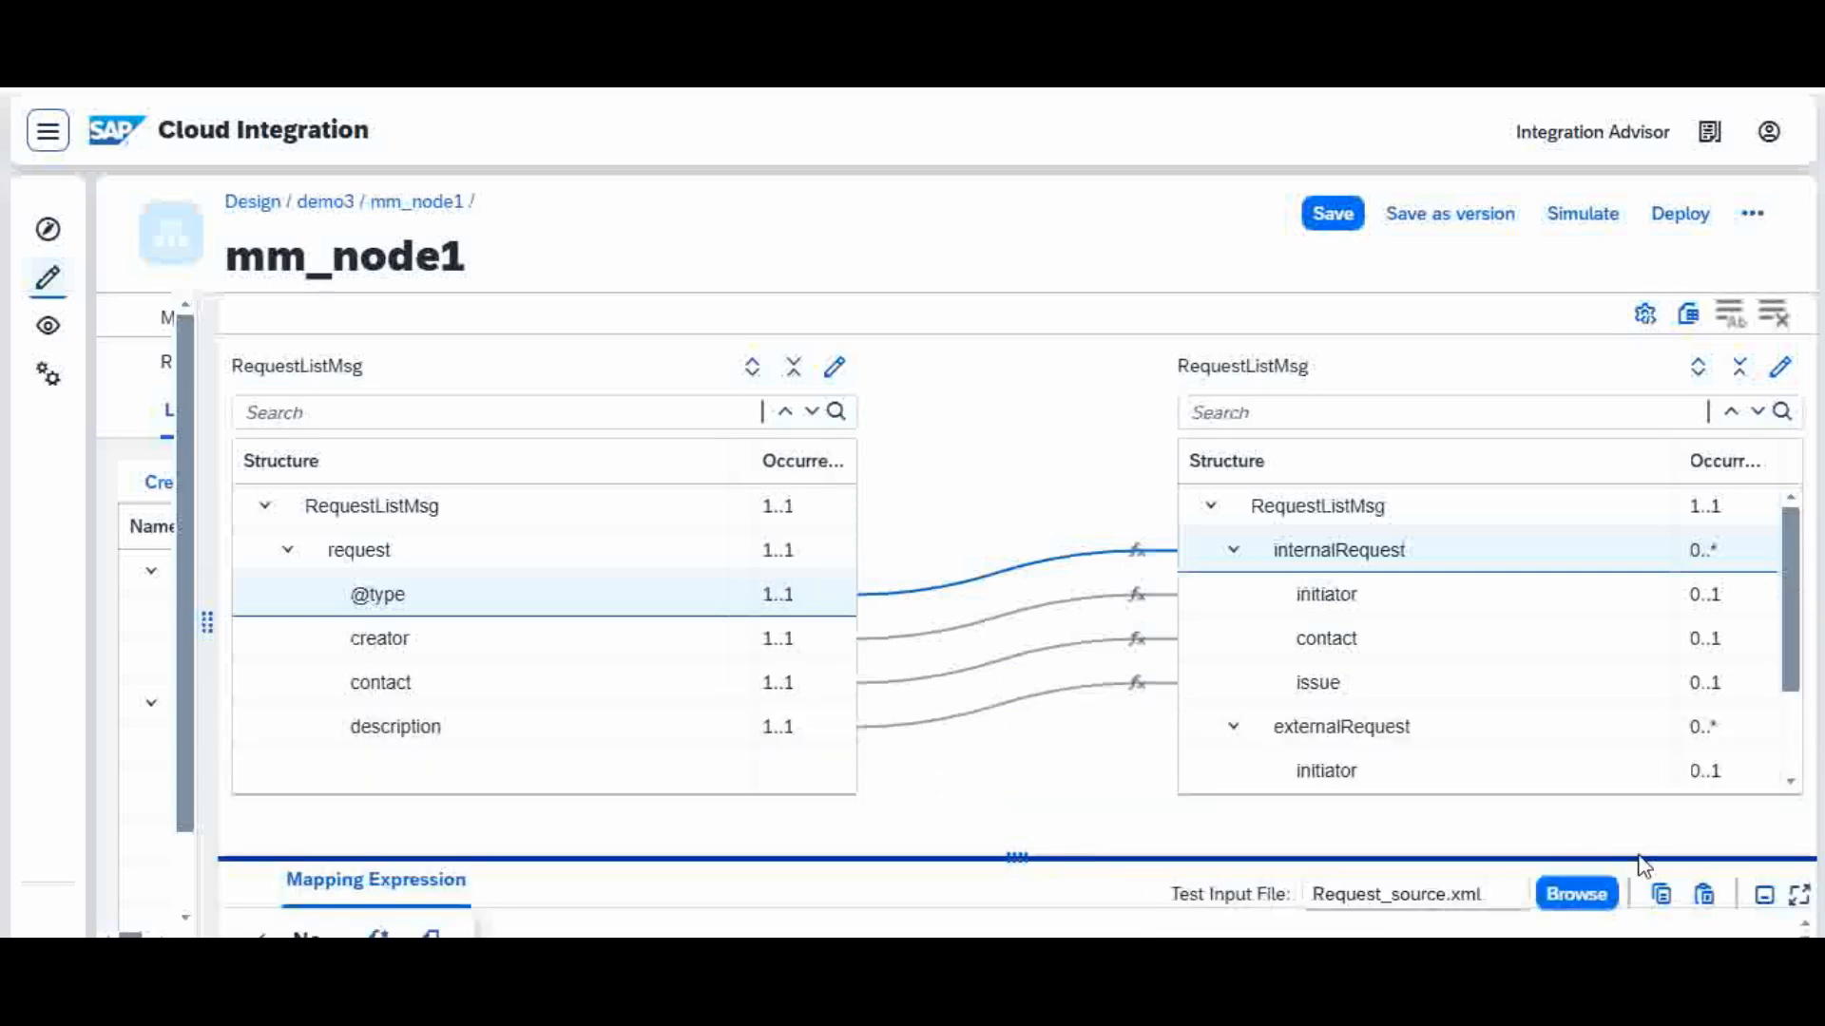
pyautogui.click(1602, 216)
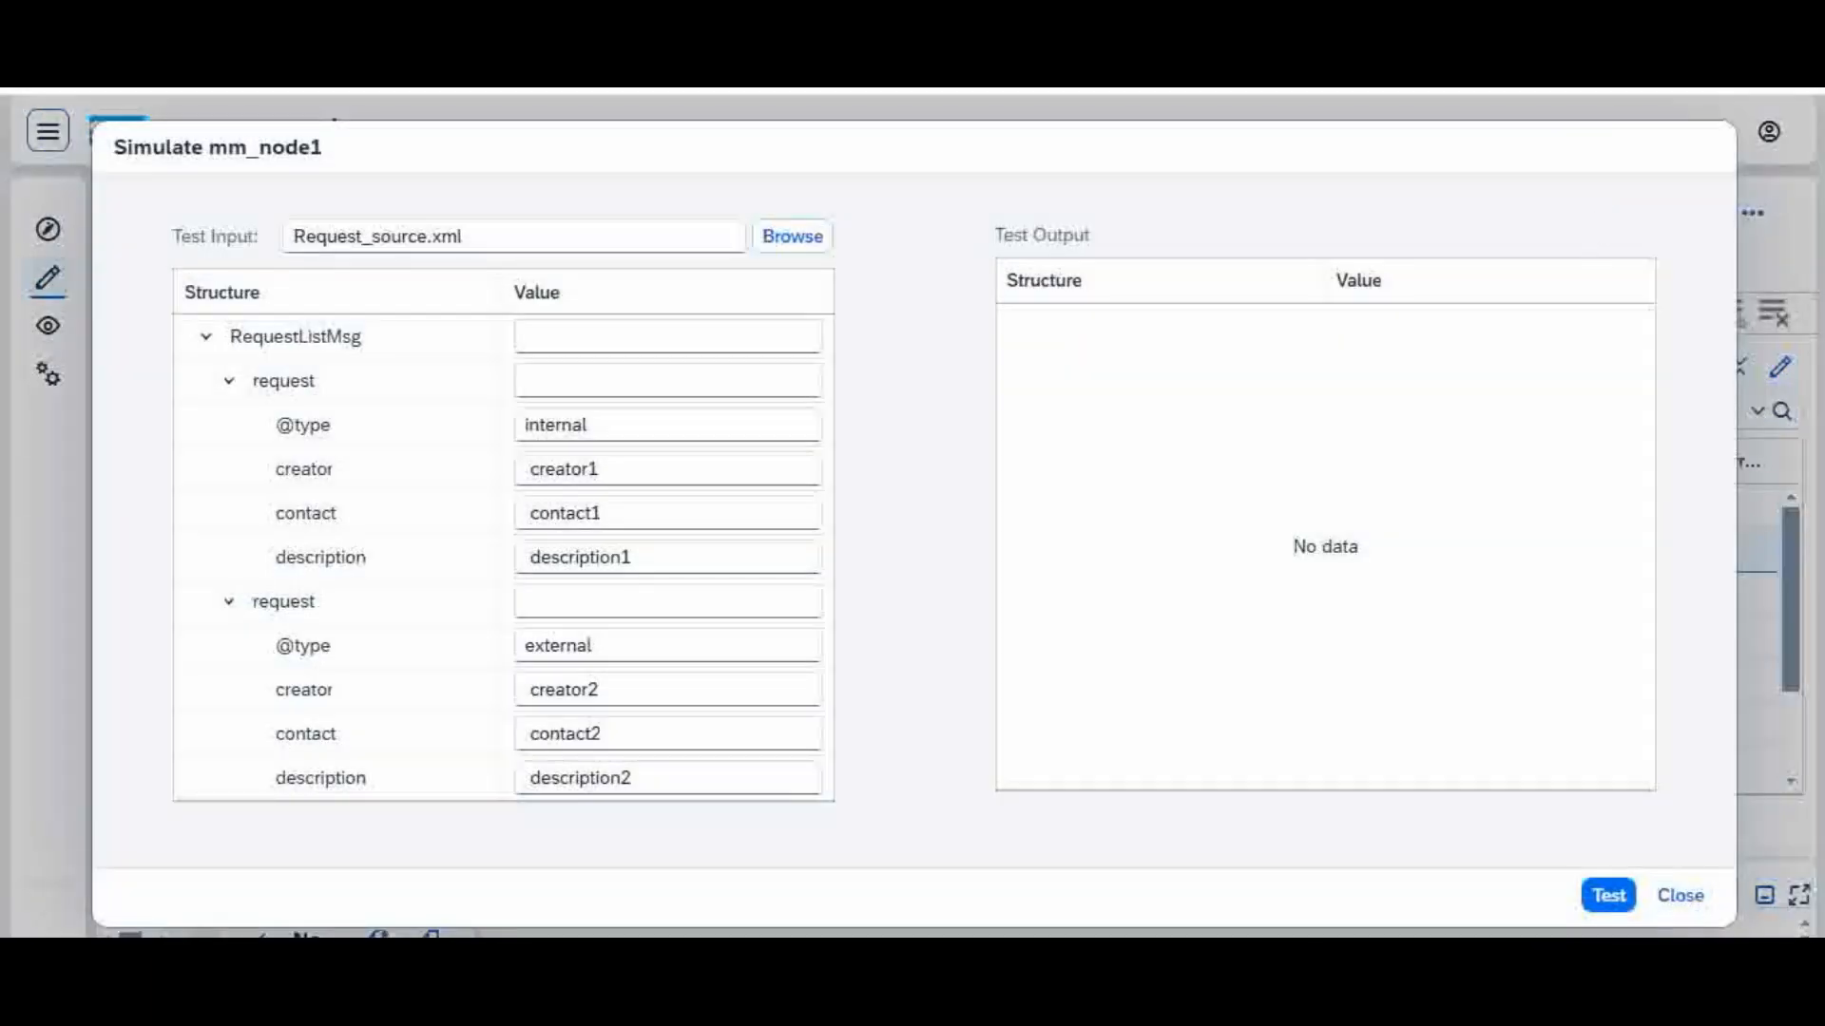
pyautogui.click(1682, 896)
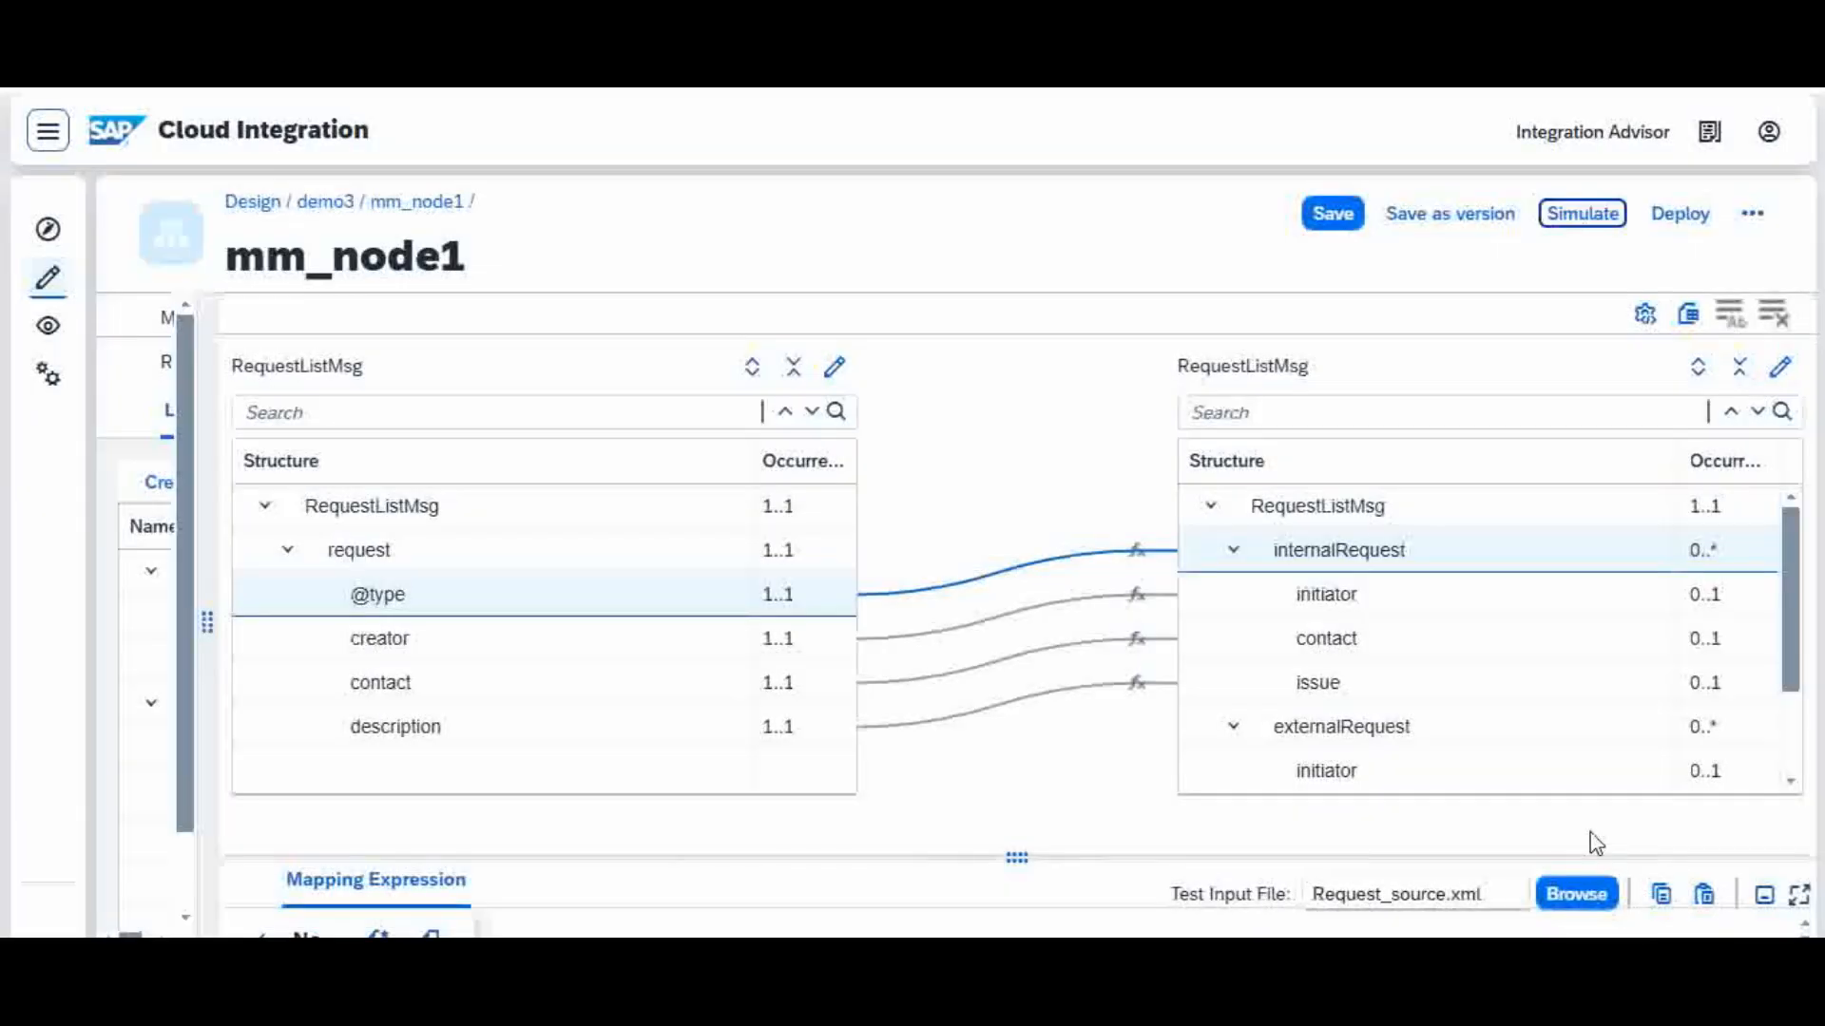
pyautogui.click(1581, 220)
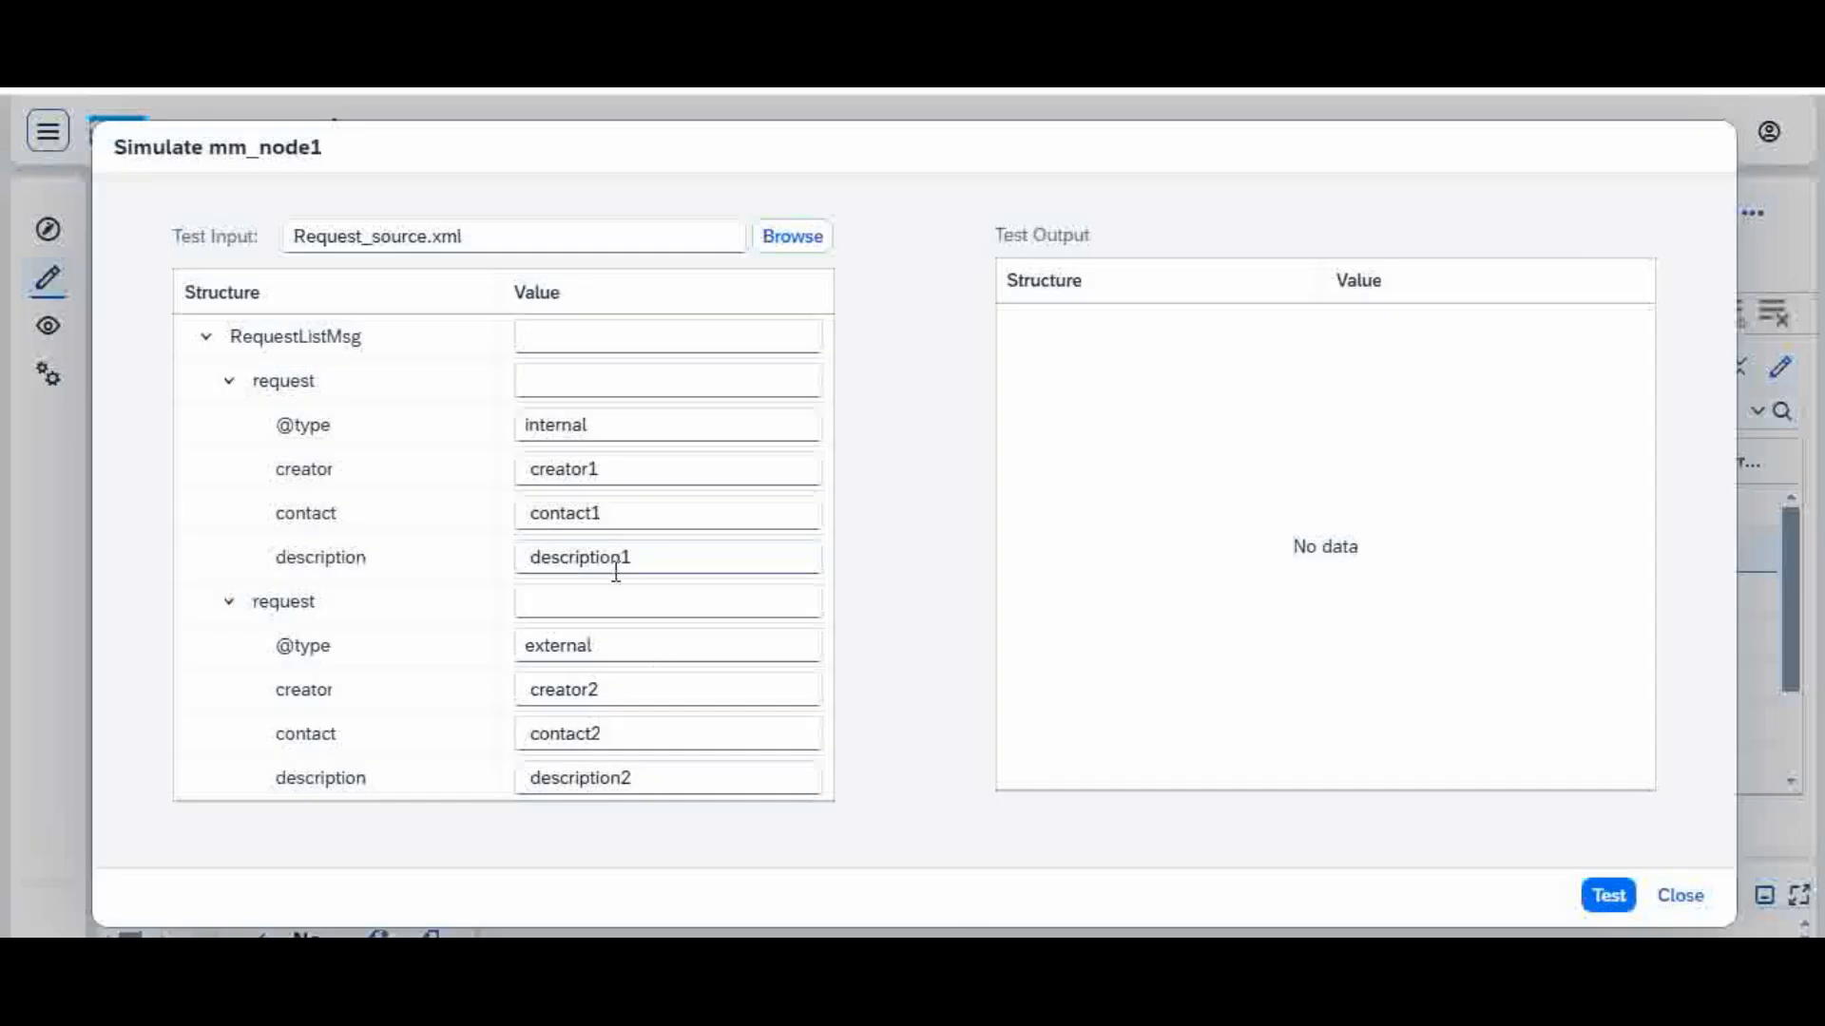
pyautogui.moveTo(605, 654); pyautogui.dragTo(531, 655)
pyautogui.hotkey('ctrl', 'c')
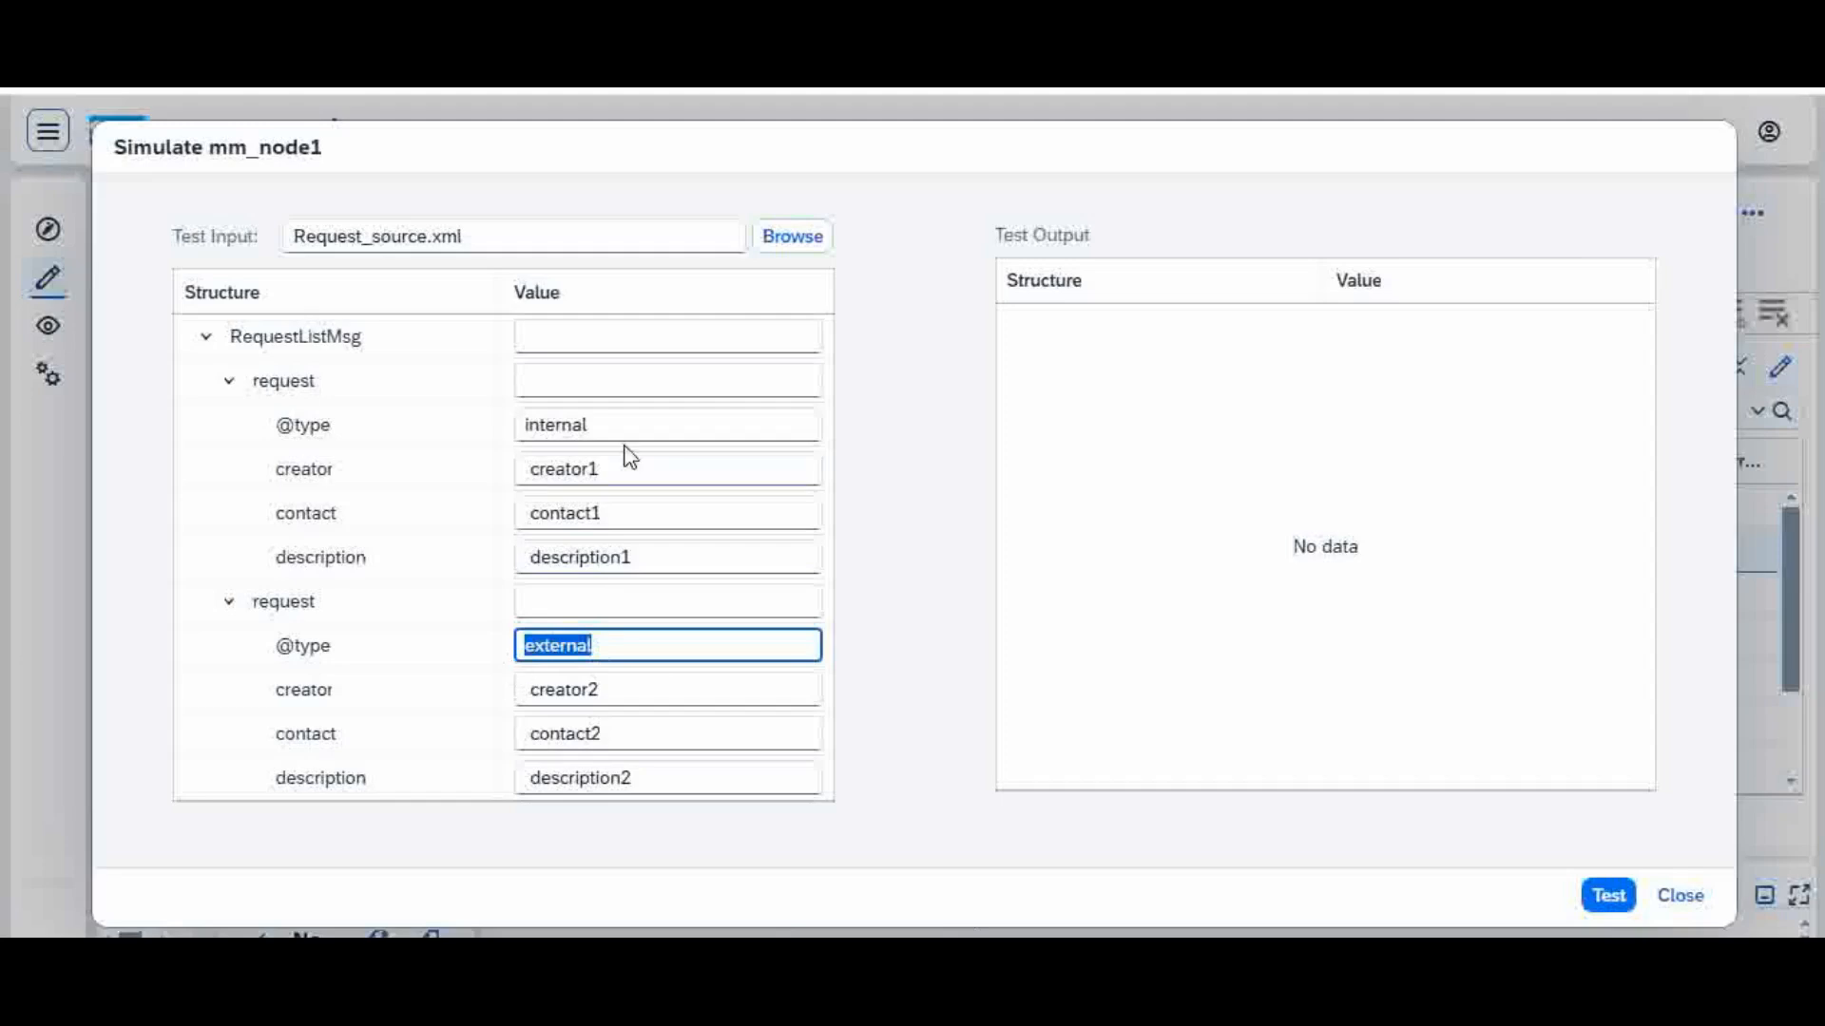
pyautogui.moveTo(611, 425); pyautogui.dragTo(457, 463)
pyautogui.hotkey('ctrl', 'v')
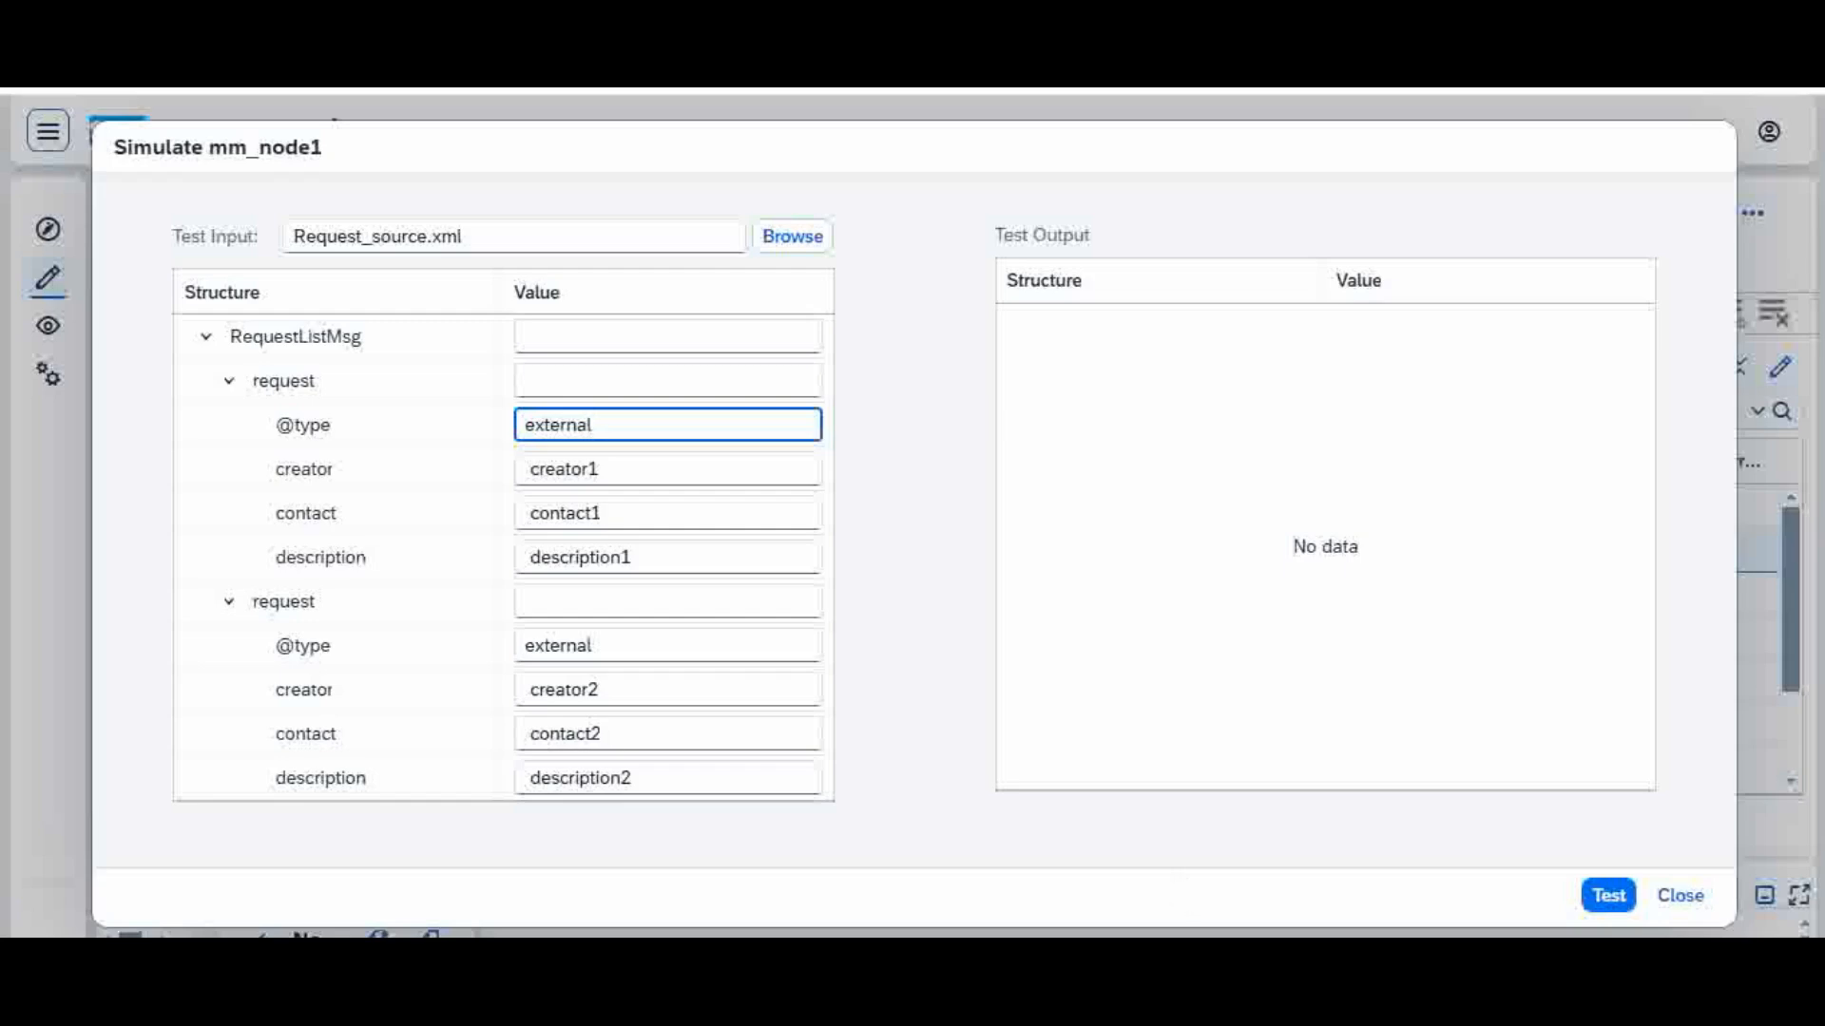
pyautogui.click(1610, 896)
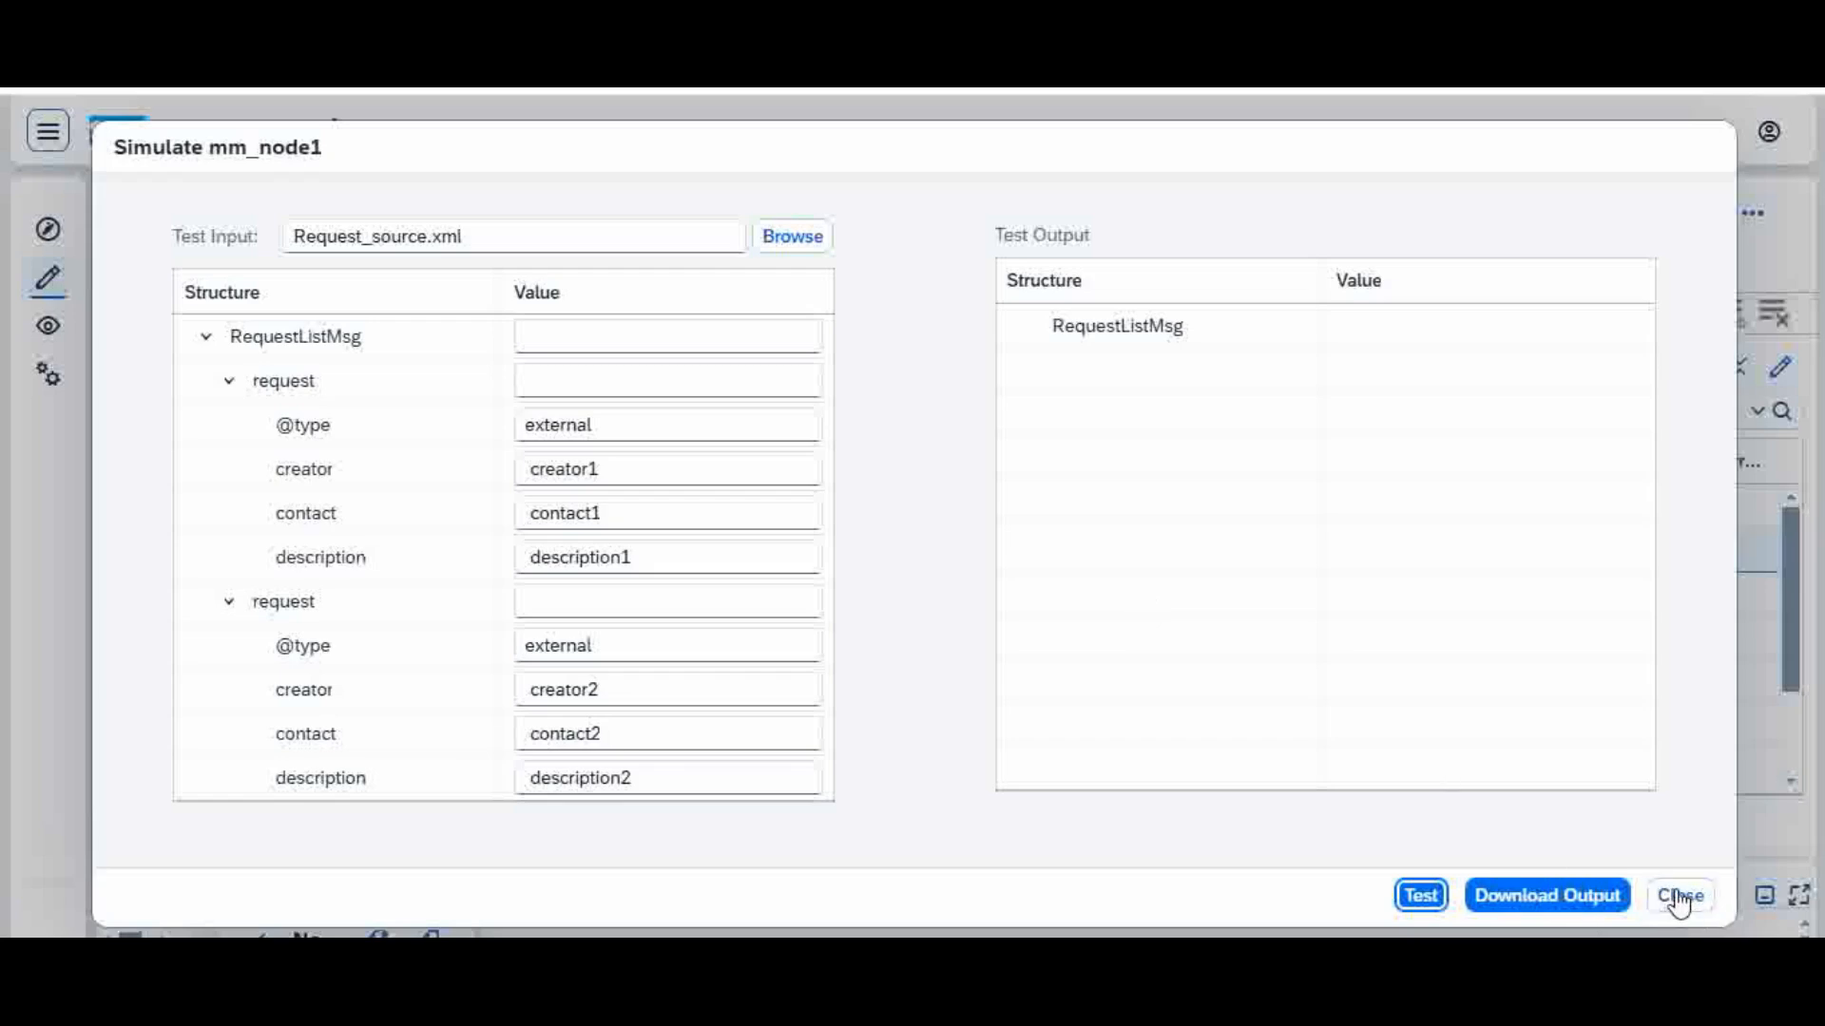
pyautogui.doubleClick(611, 439)
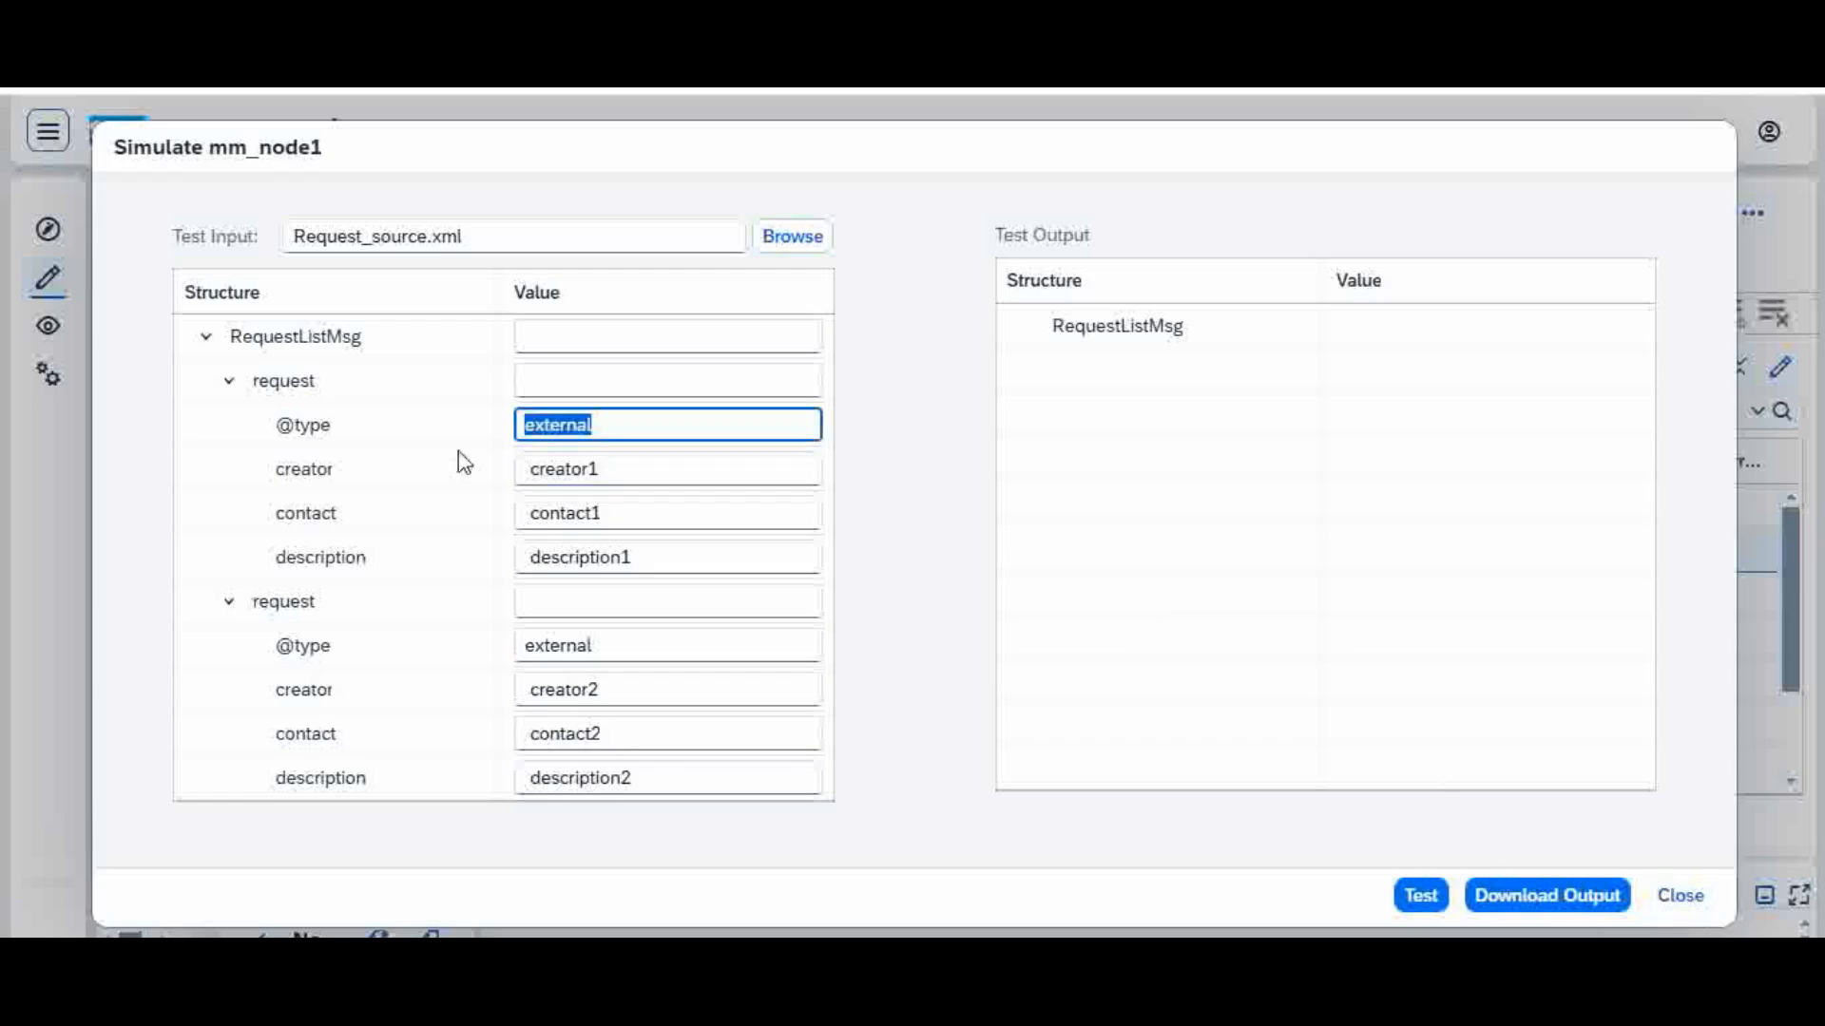
pyautogui.write('internal')
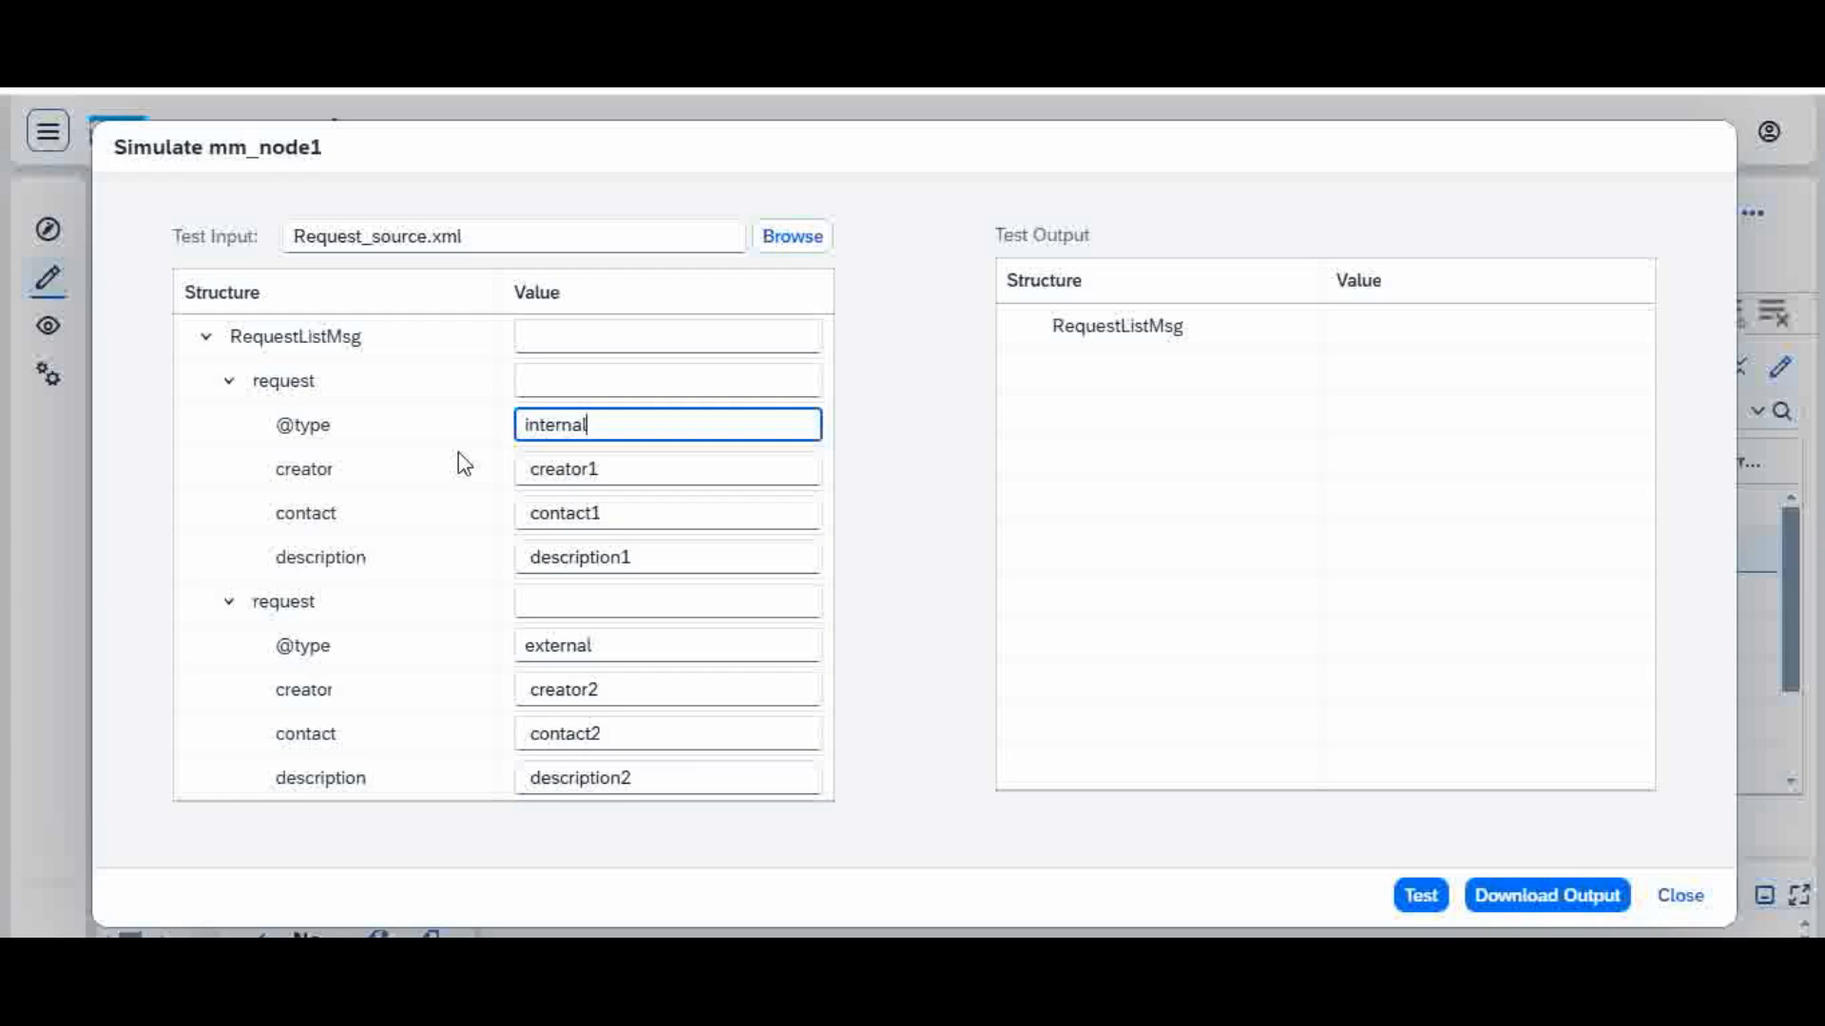
pyautogui.click(1433, 895)
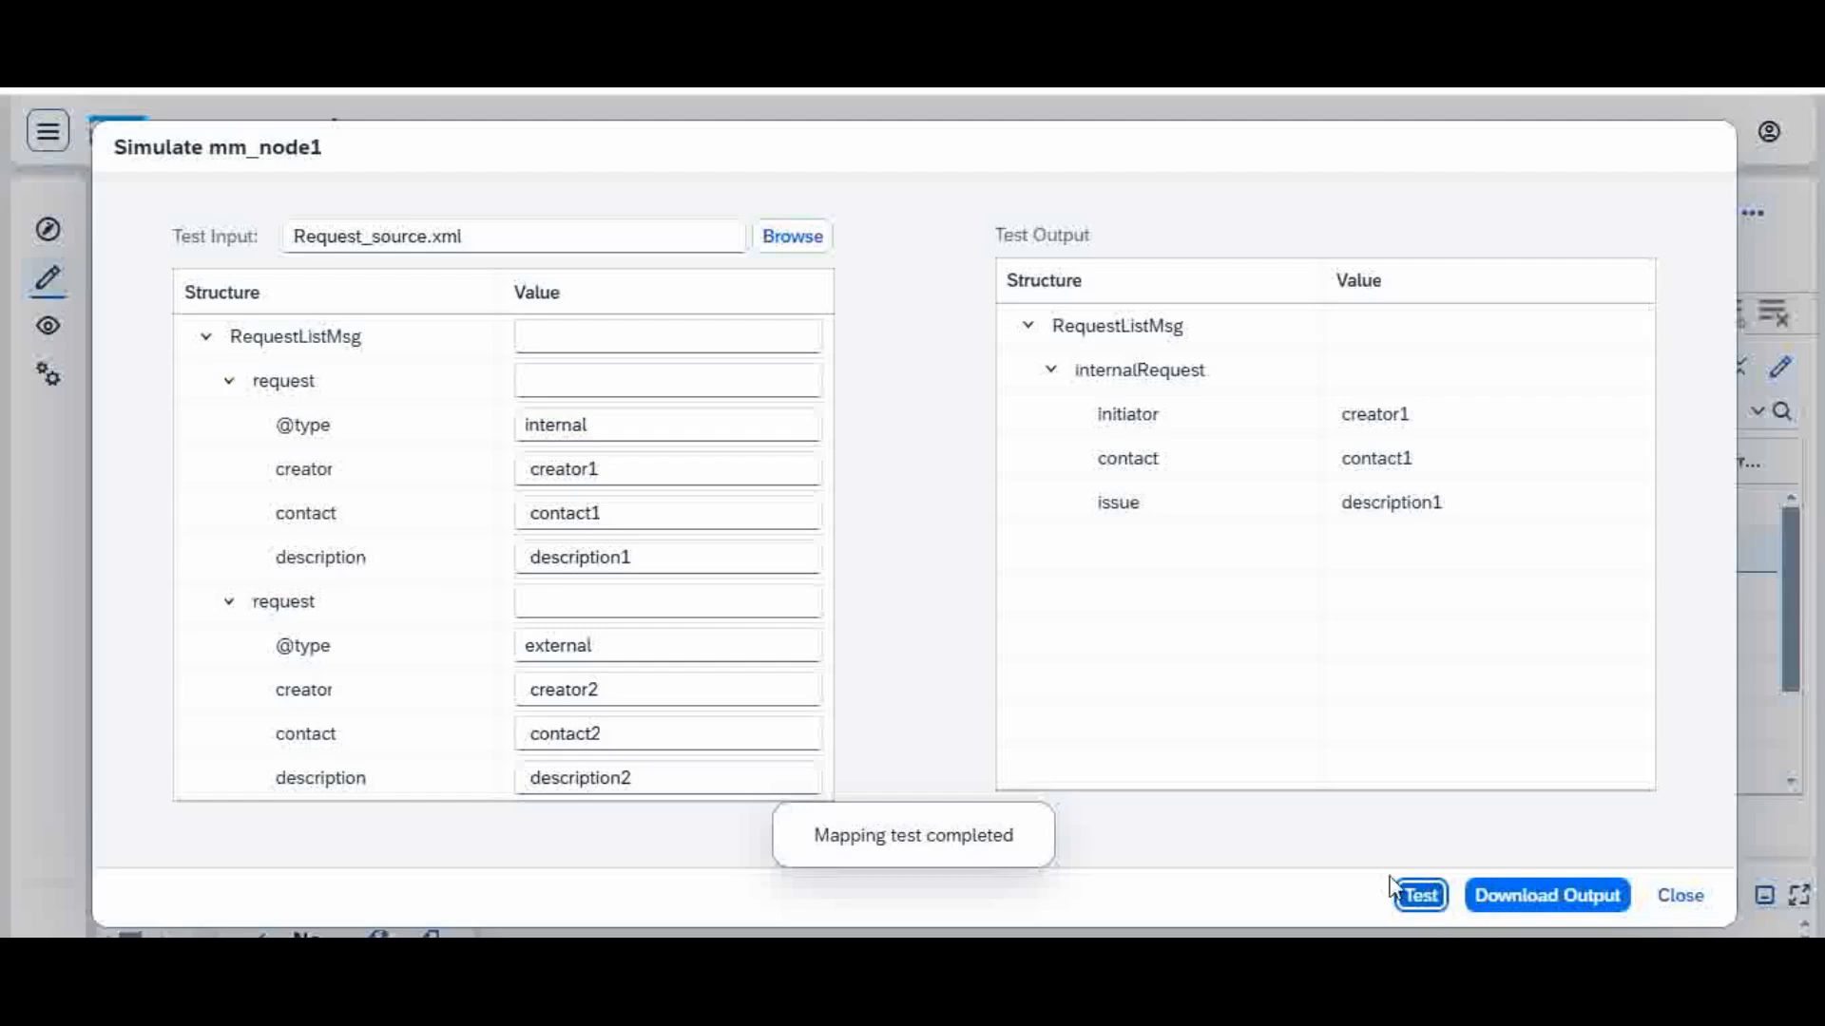
pyautogui.click(1684, 906)
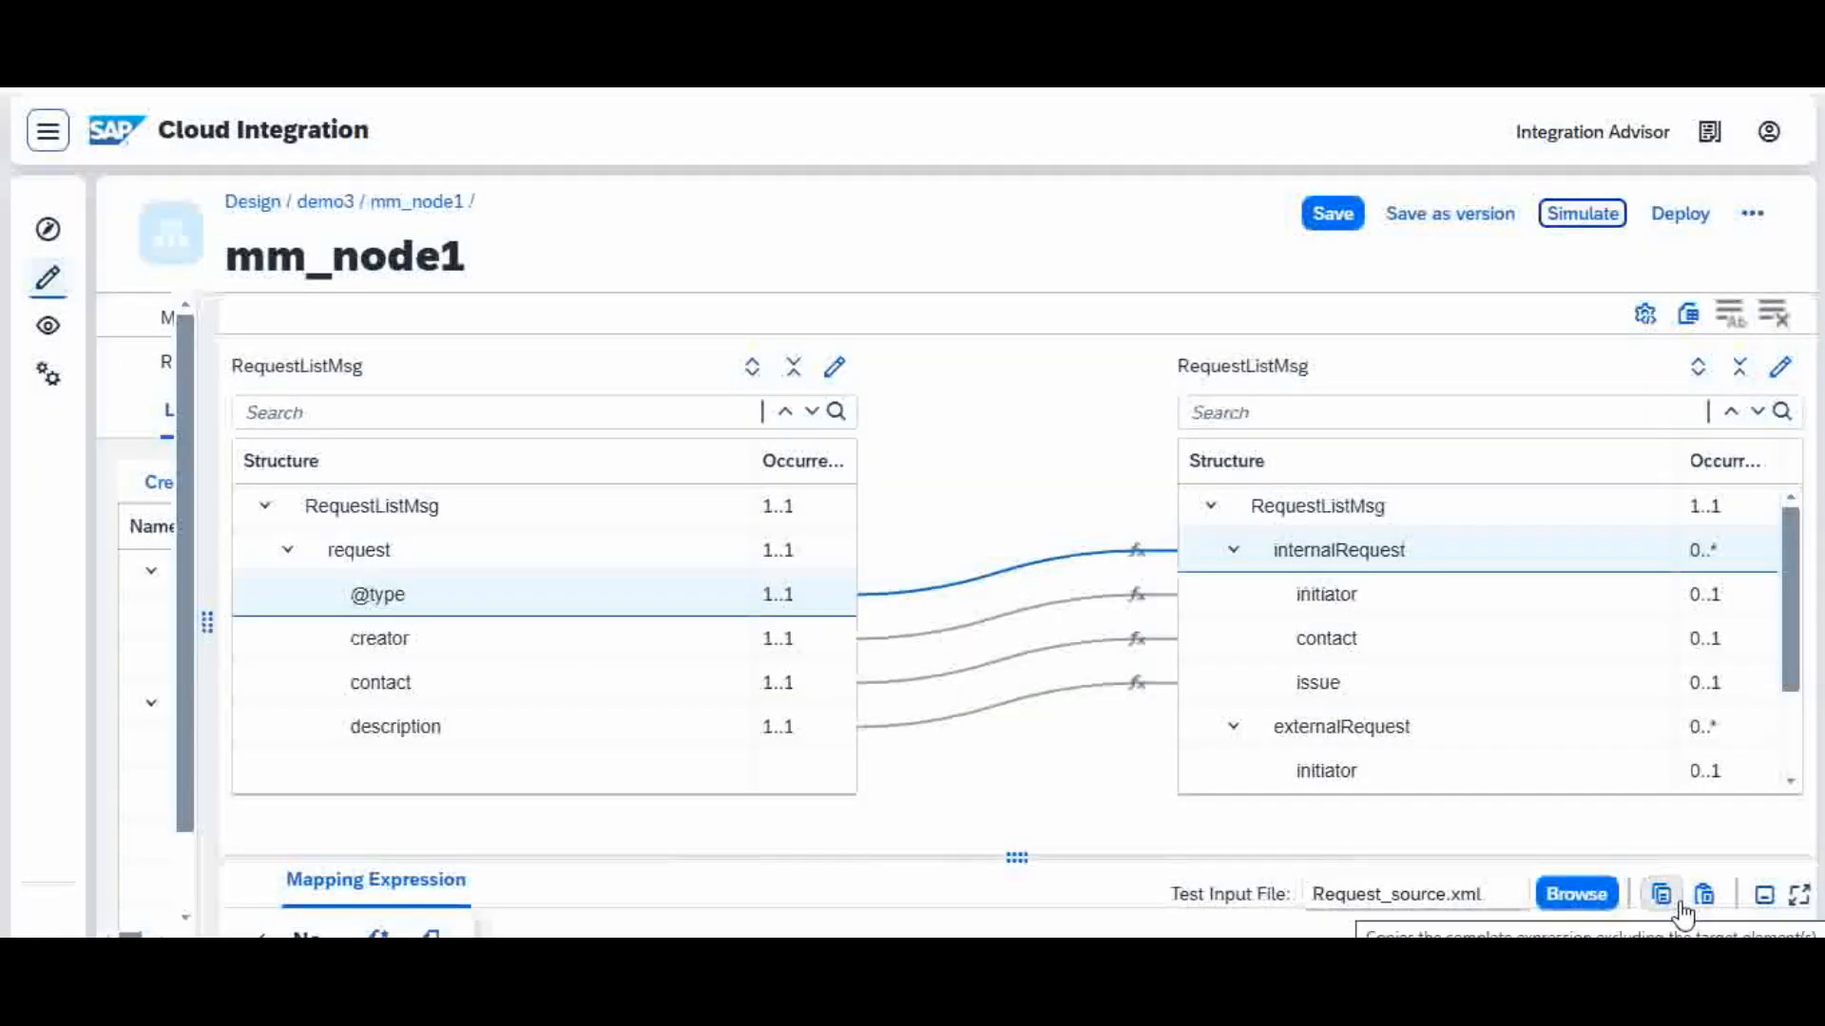
pyautogui.click(1136, 551)
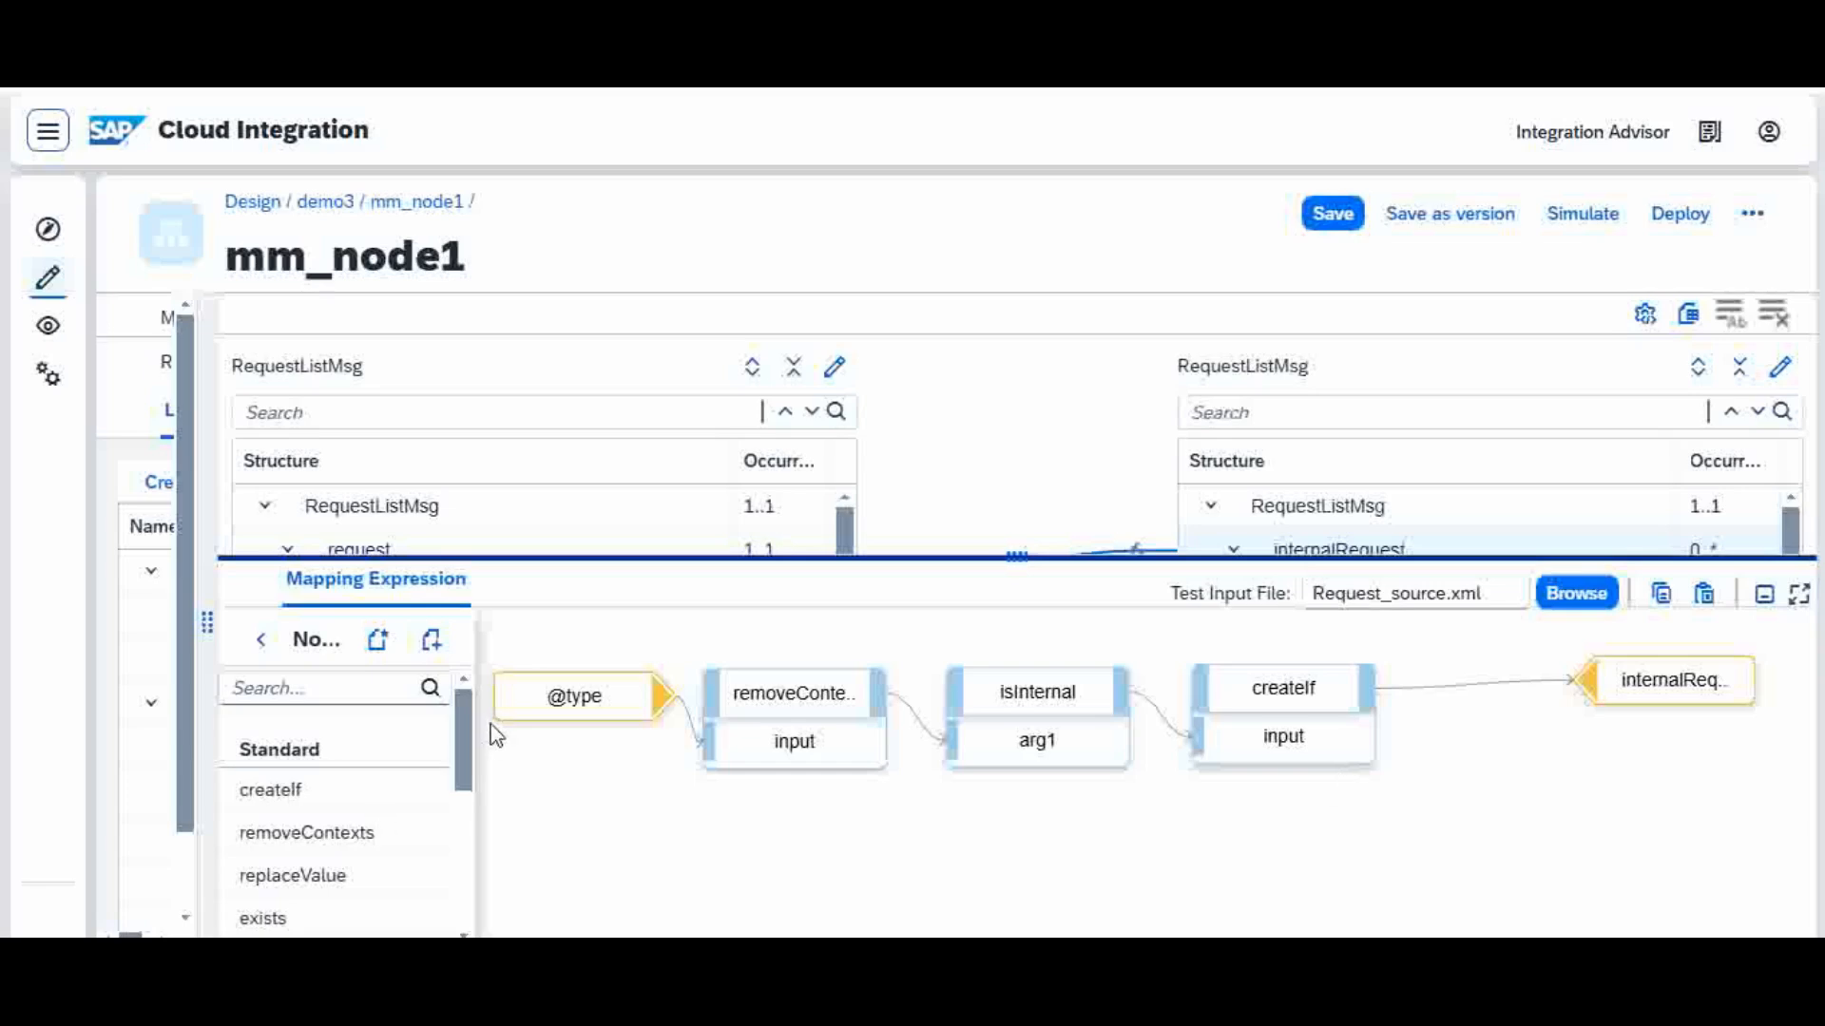
pyautogui.moveTo(1010, 571); pyautogui.dragTo(1057, 412)
pyautogui.moveTo(460, 726); pyautogui.dragTo(477, 882)
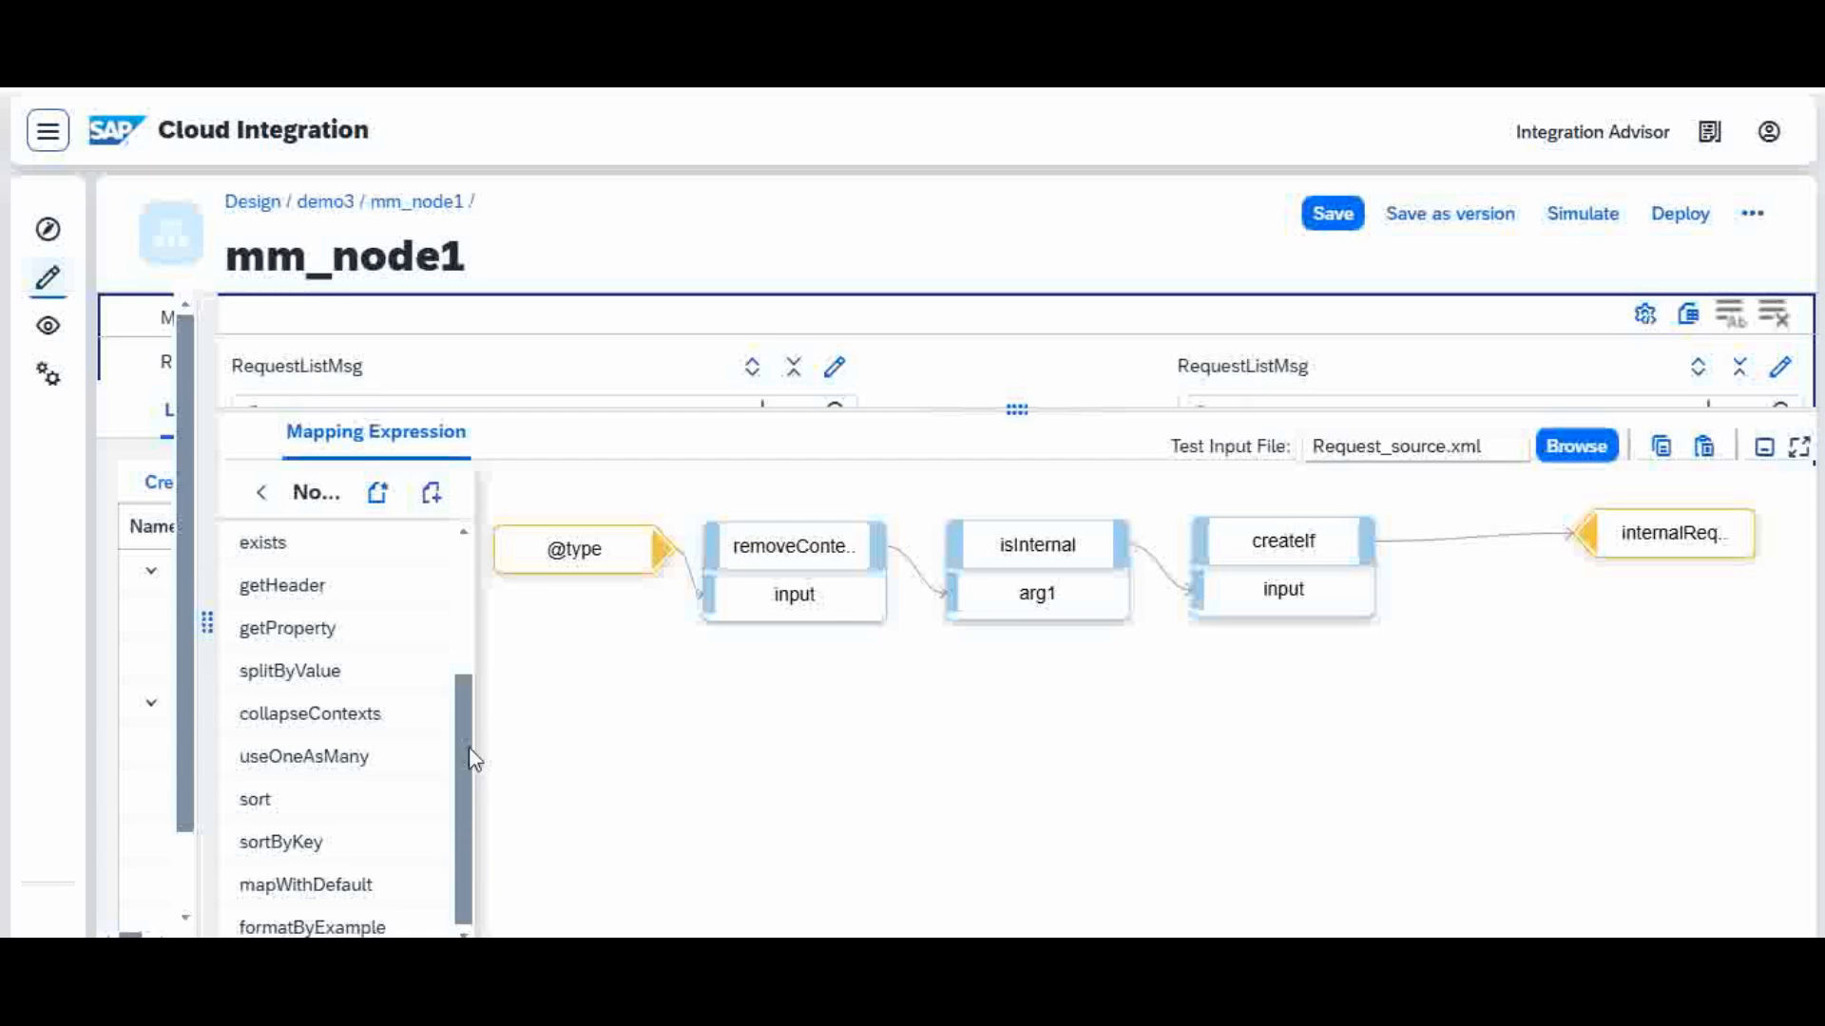
pyautogui.moveTo(462, 756); pyautogui.dragTo(476, 653)
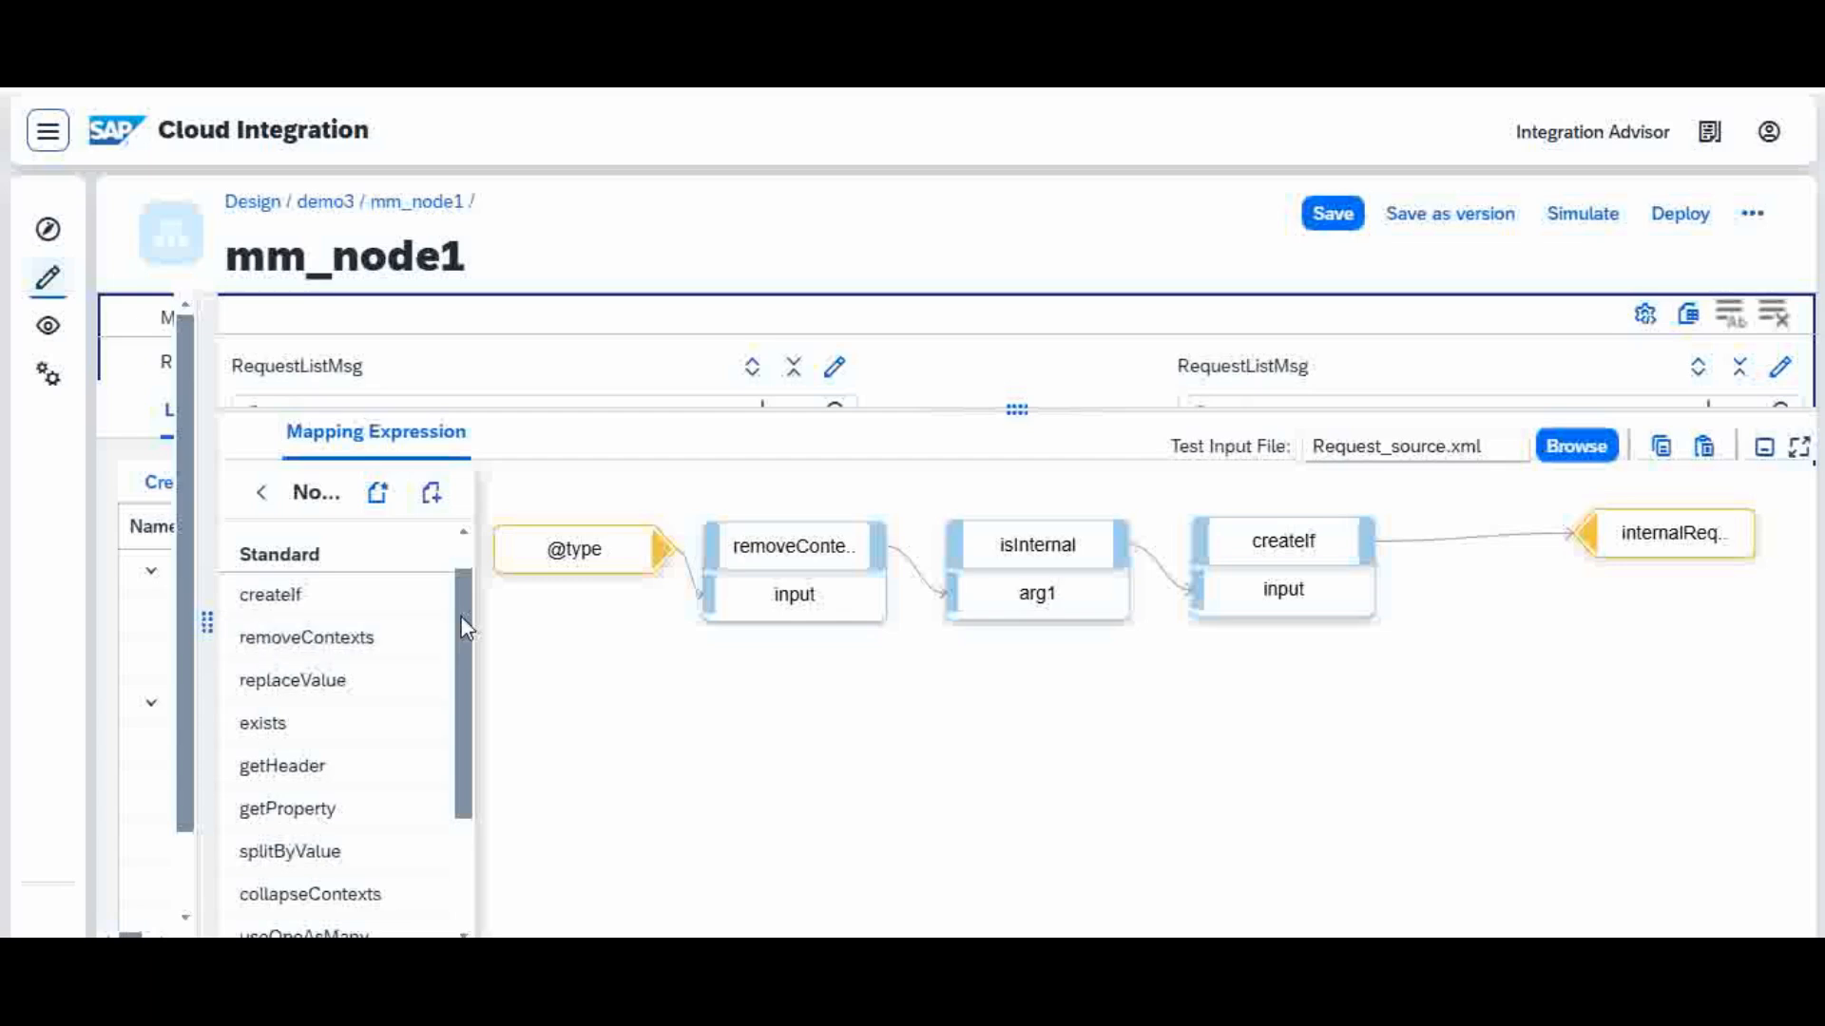
pyautogui.moveTo(466, 627); pyautogui.dragTo(462, 662)
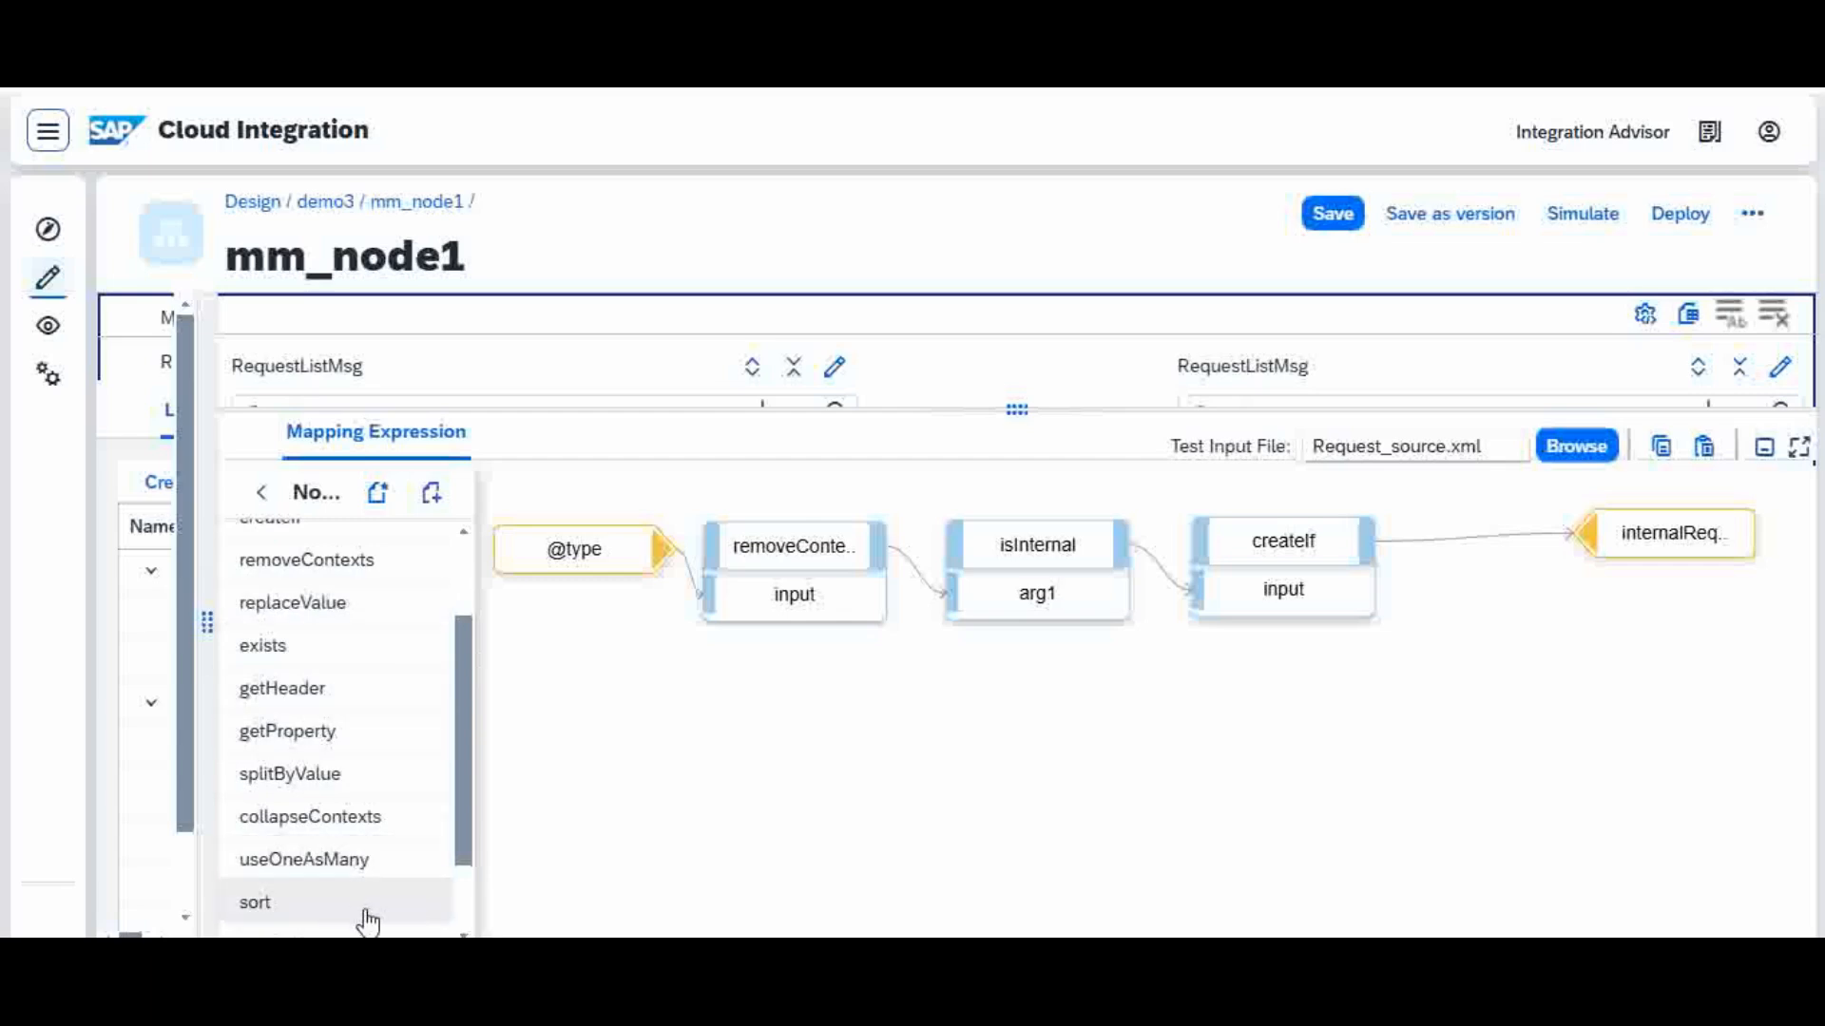
pyautogui.moveTo(469, 766); pyautogui.dragTo(470, 668)
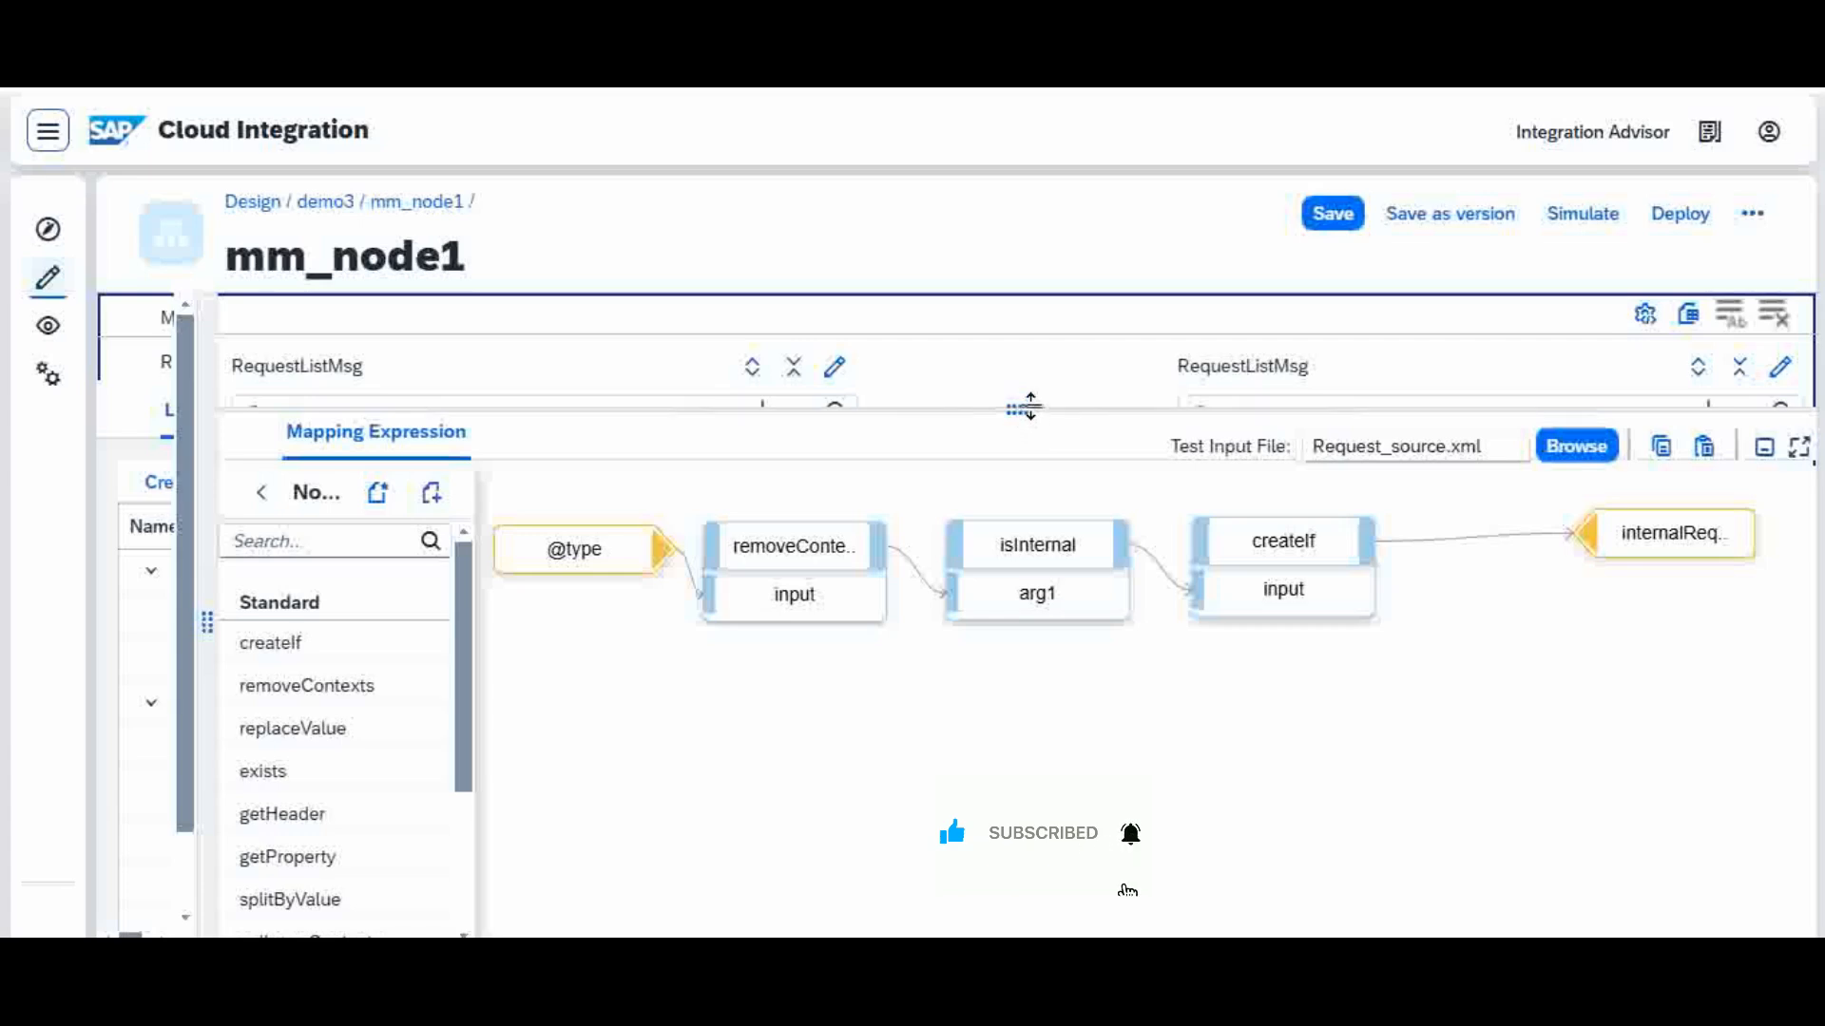
pyautogui.moveTo(1031, 409); pyautogui.dragTo(1035, 564)
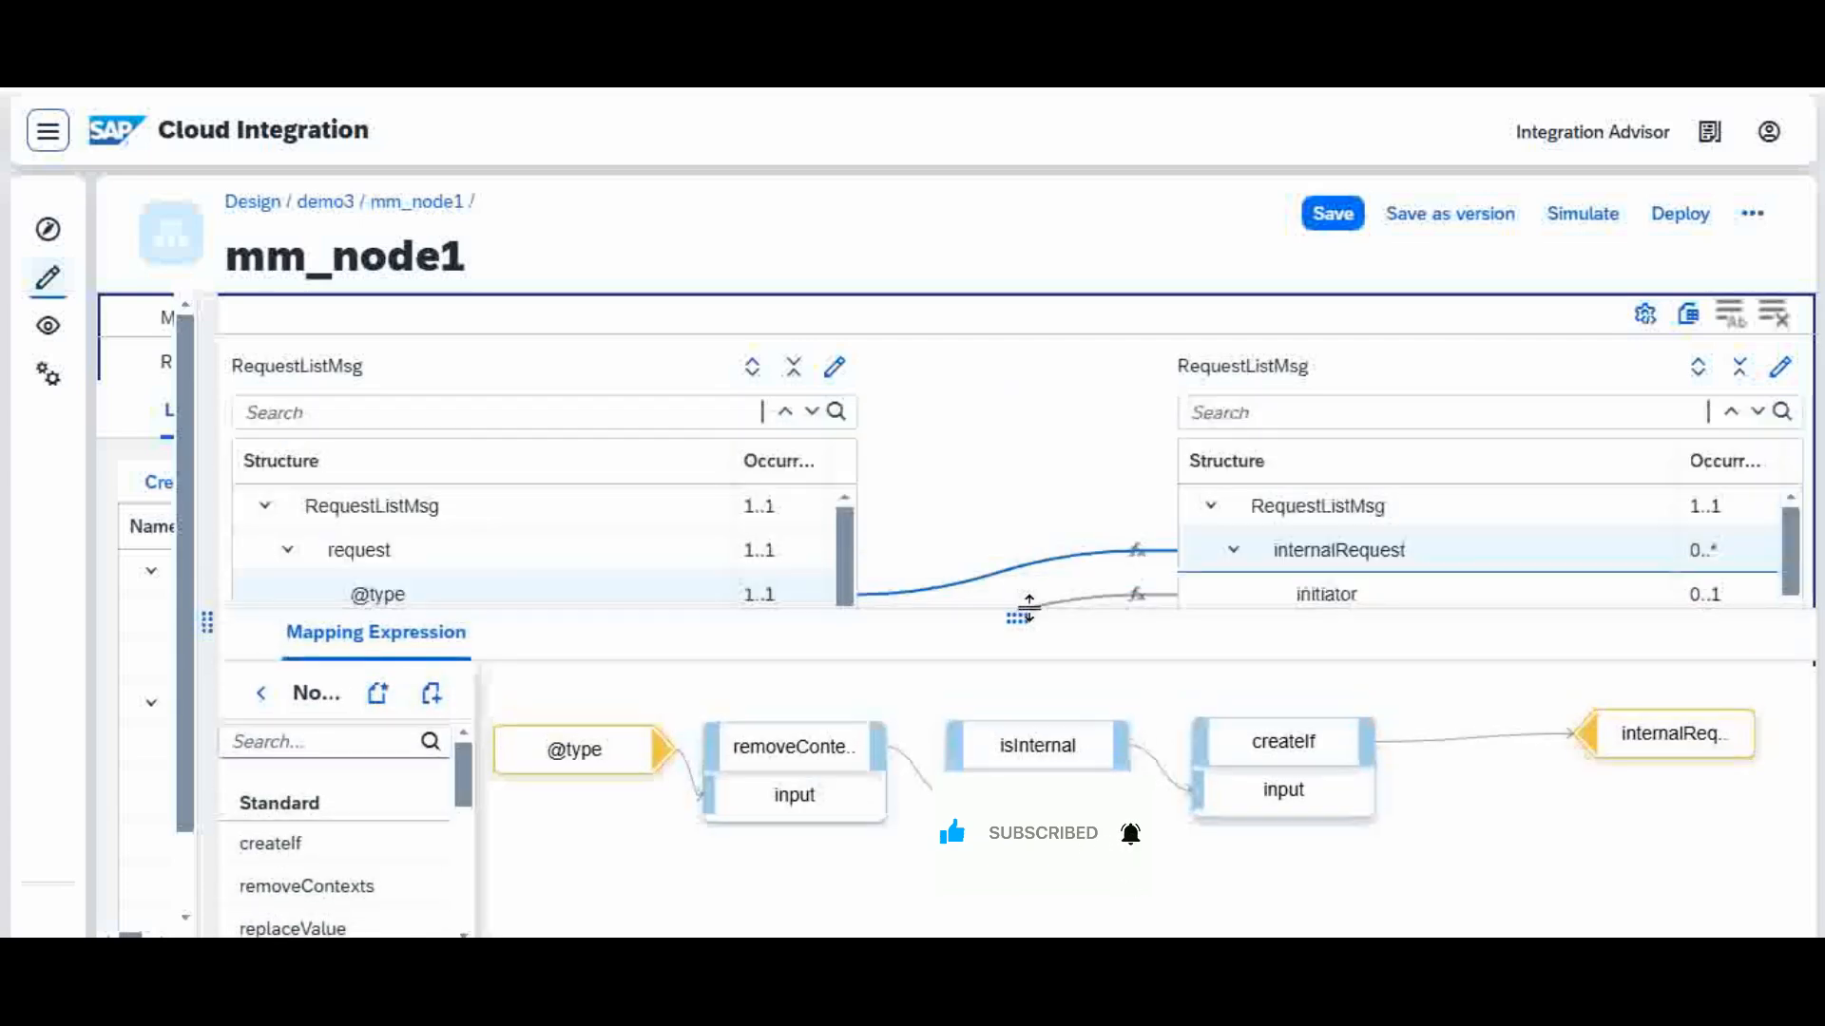
pyautogui.moveTo(1026, 608); pyautogui.dragTo(1024, 654)
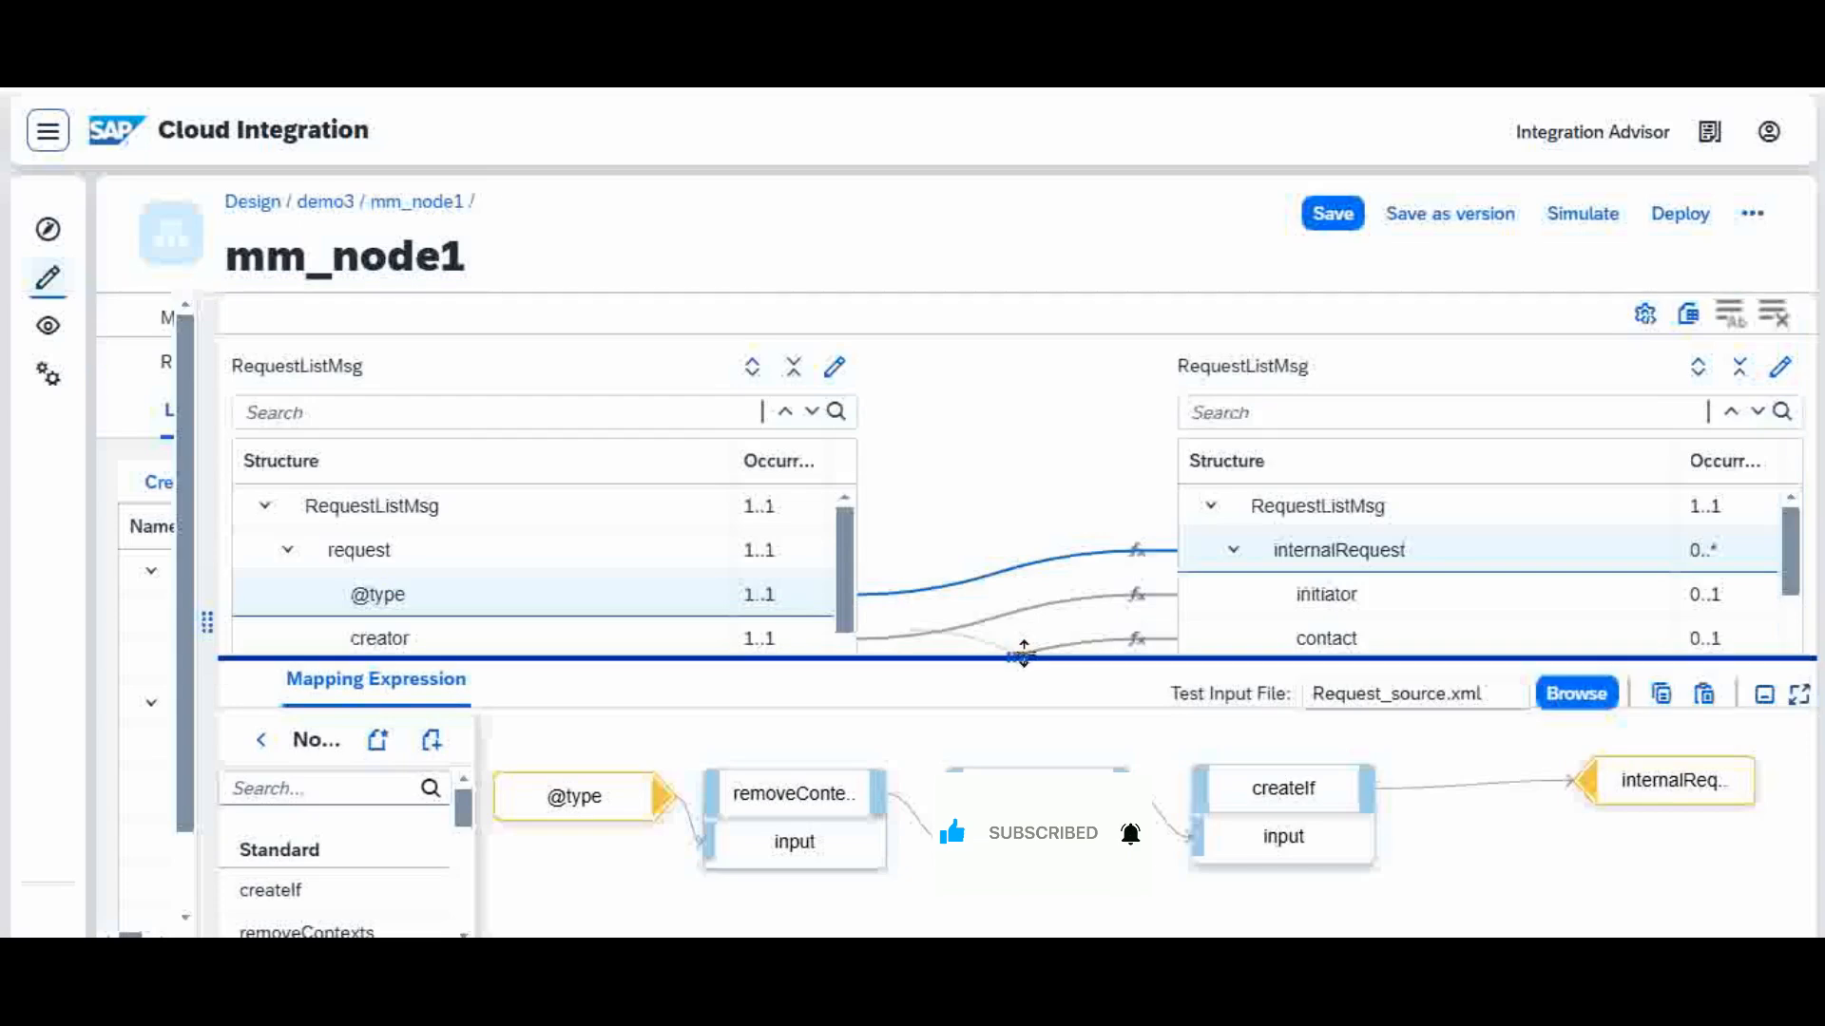